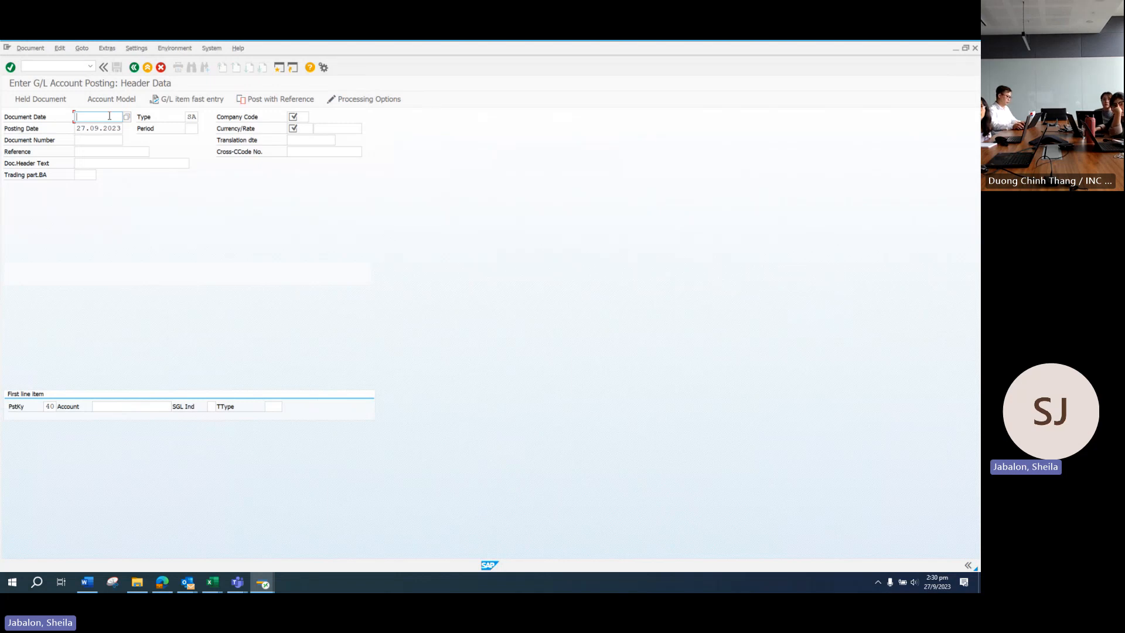
Step: Set document and posting dates to 01.09.2023 and period 9
type("1.09.2")
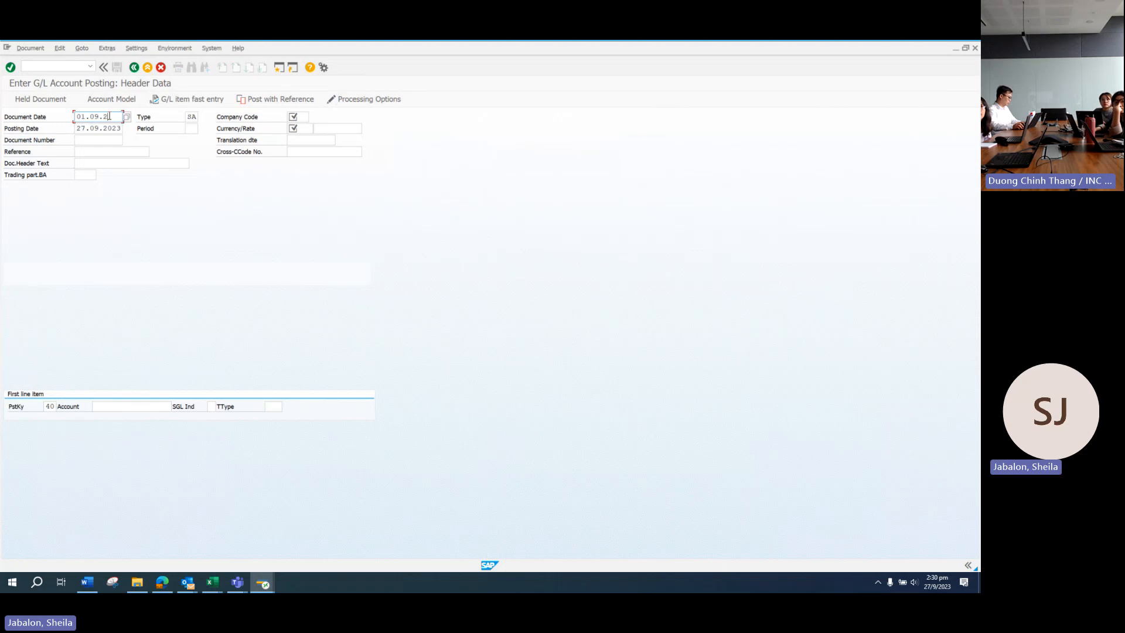
left_click(97, 126)
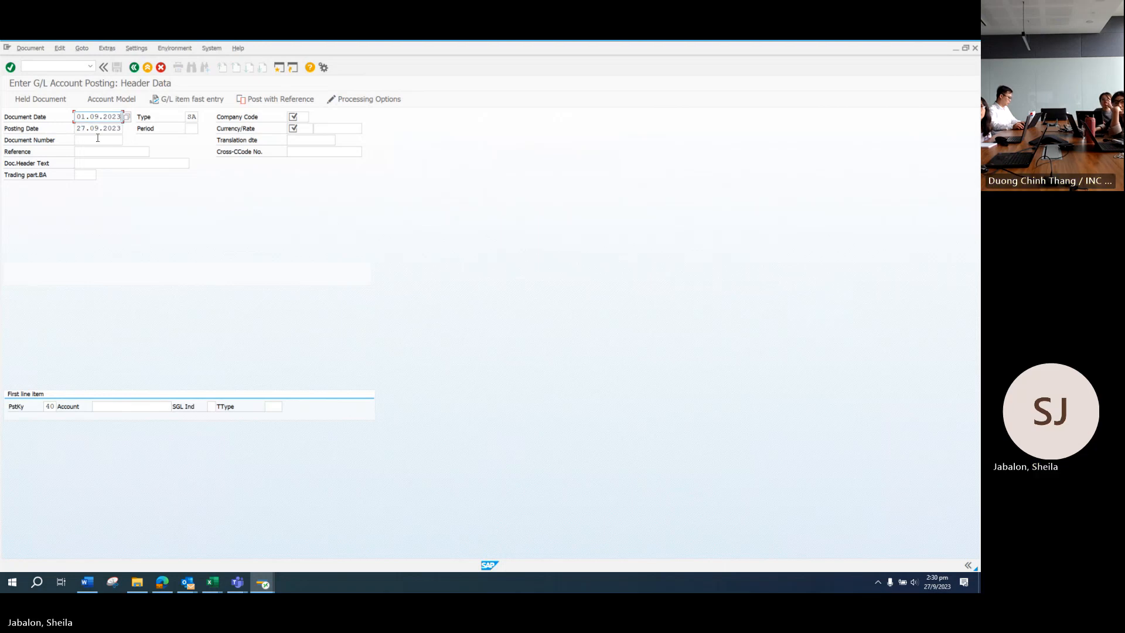
left_click_drag(87, 128, 63, 131)
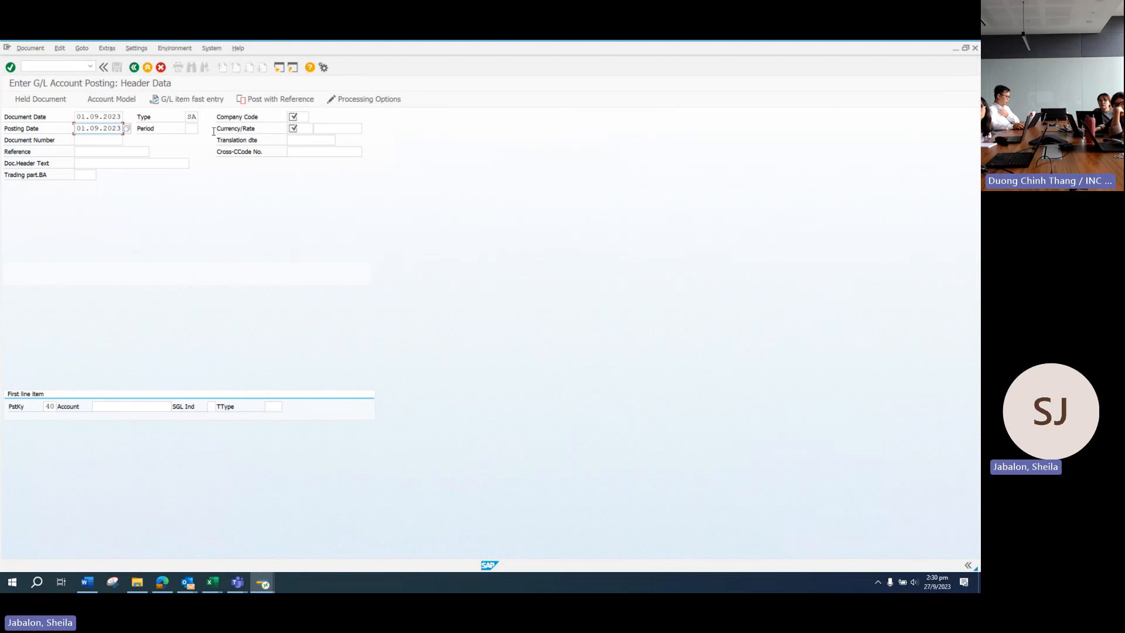
type("01")
key("Tab")
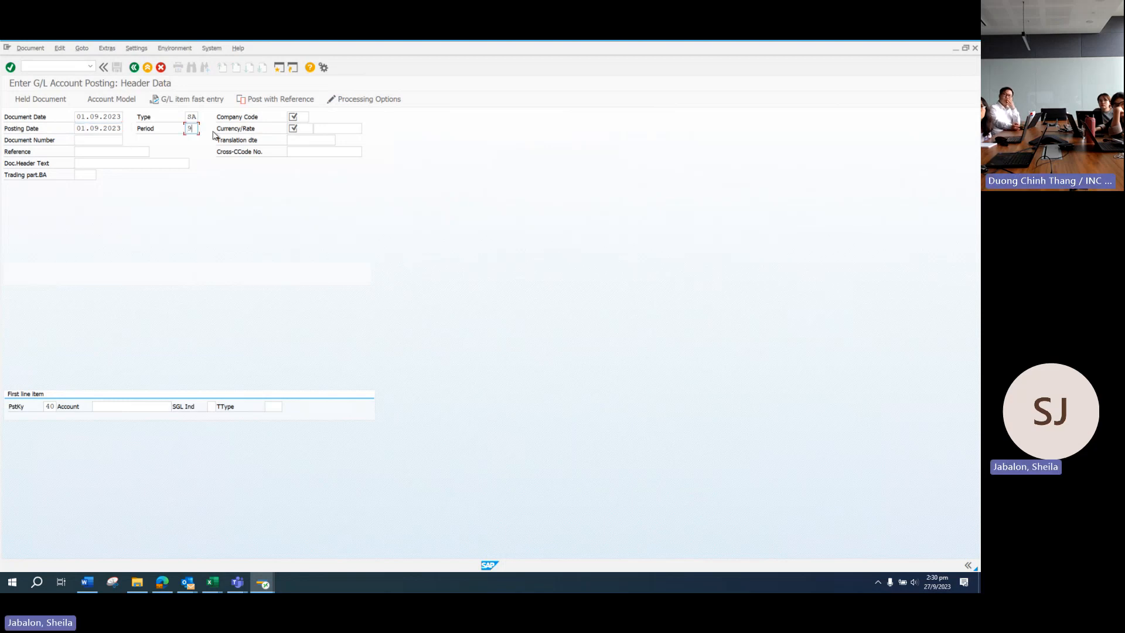
type("9")
Step: Enter company code SG10, currency USD and document header text 'CUSTOMER NAME'
left_click(308, 117)
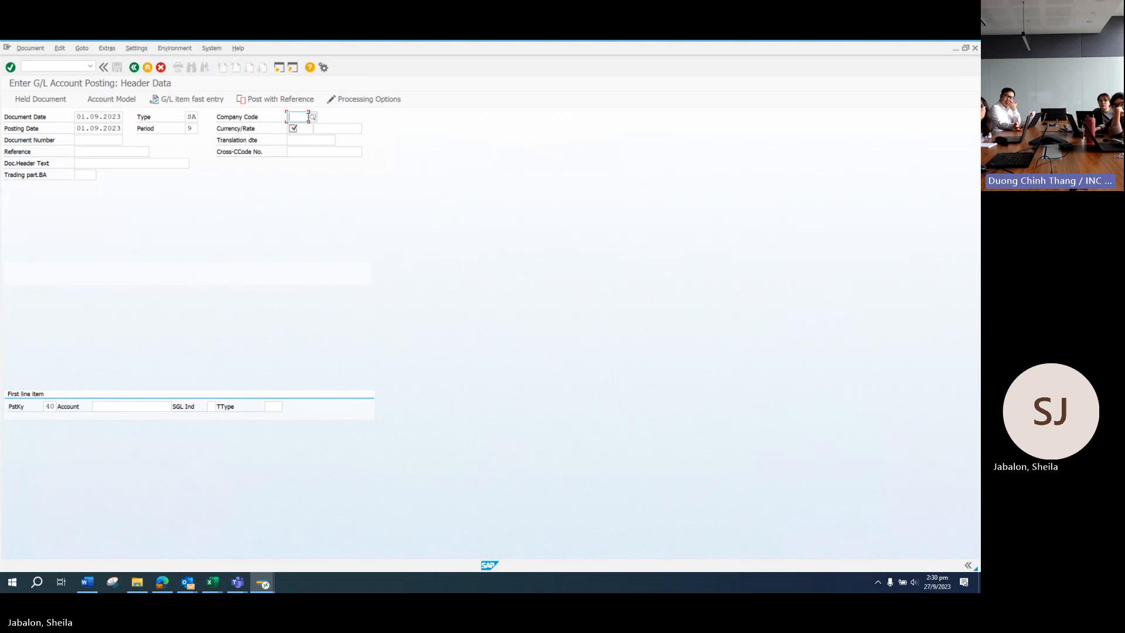
type("SG10")
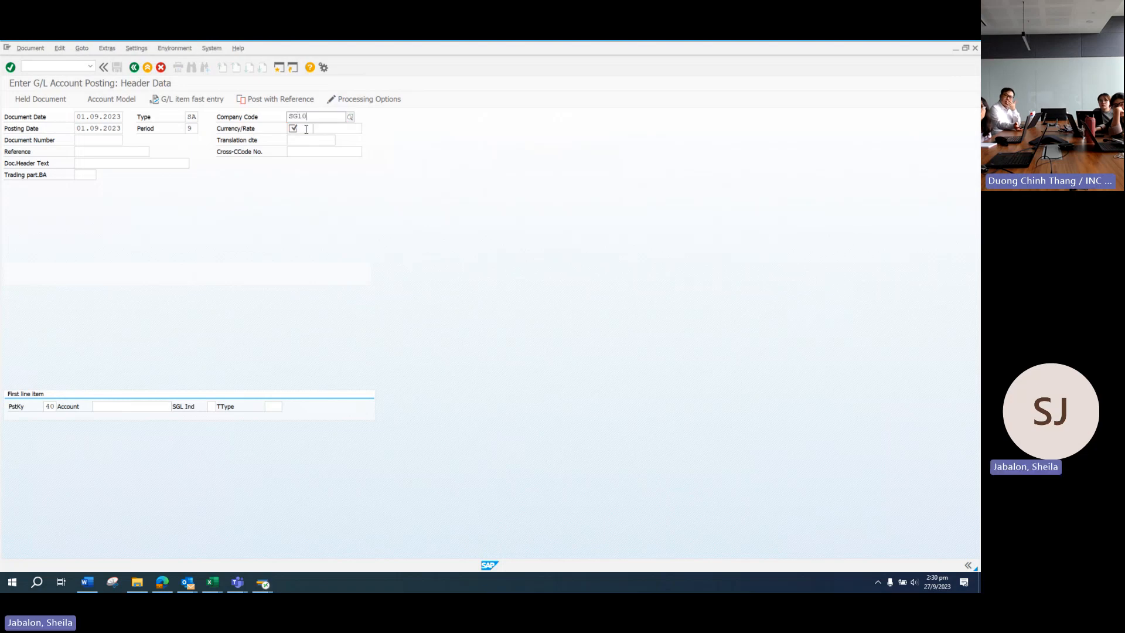
left_click(306, 129)
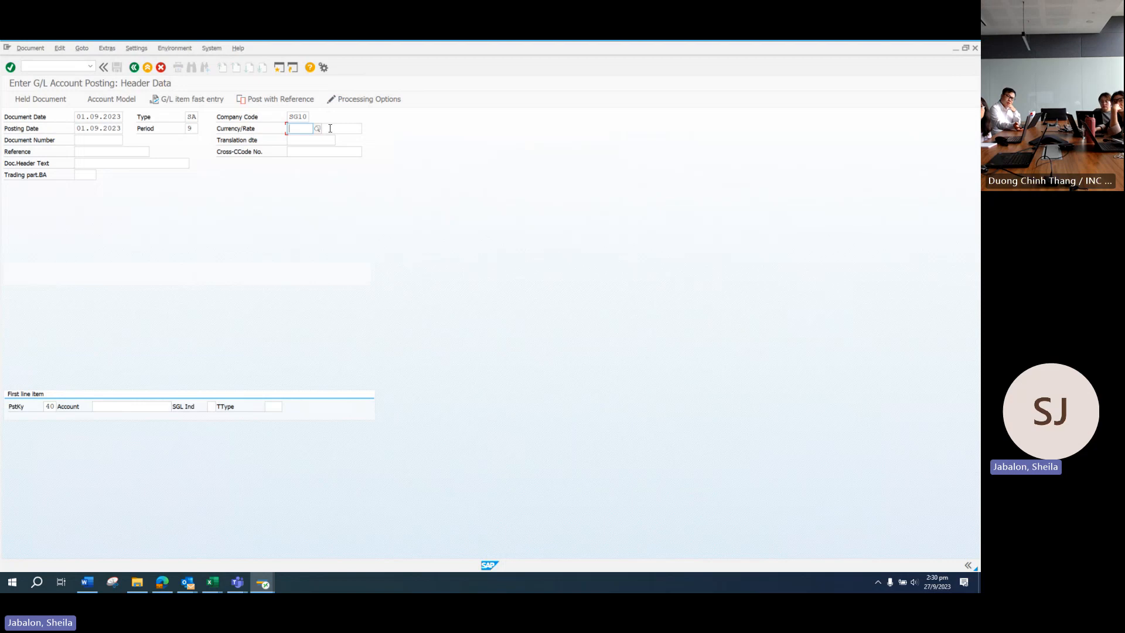
type("USD")
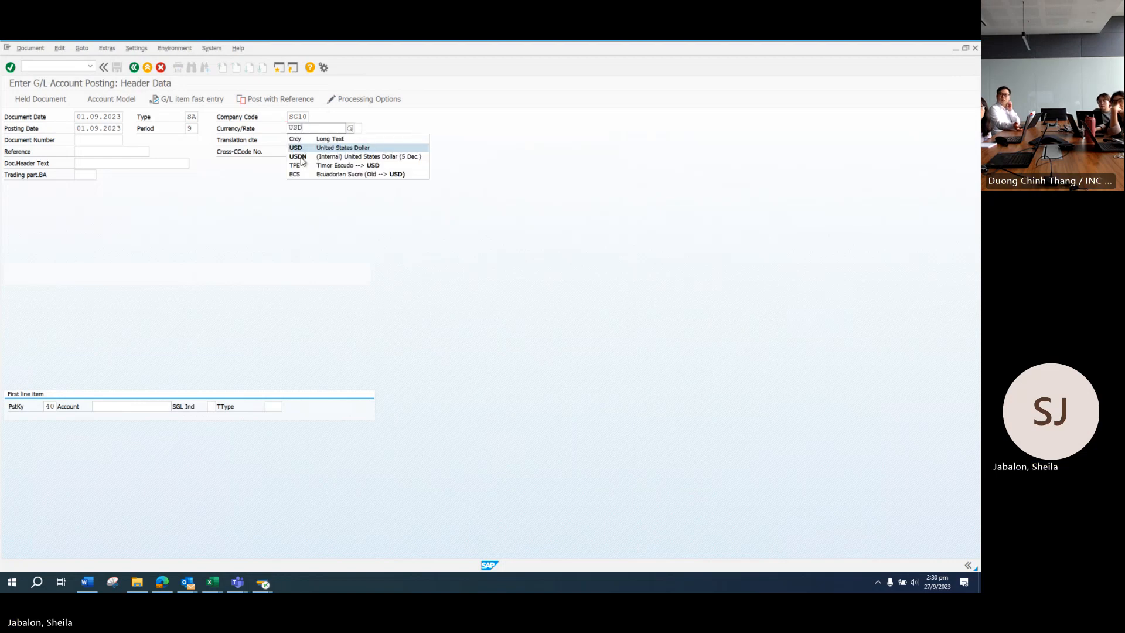
left_click(303, 148)
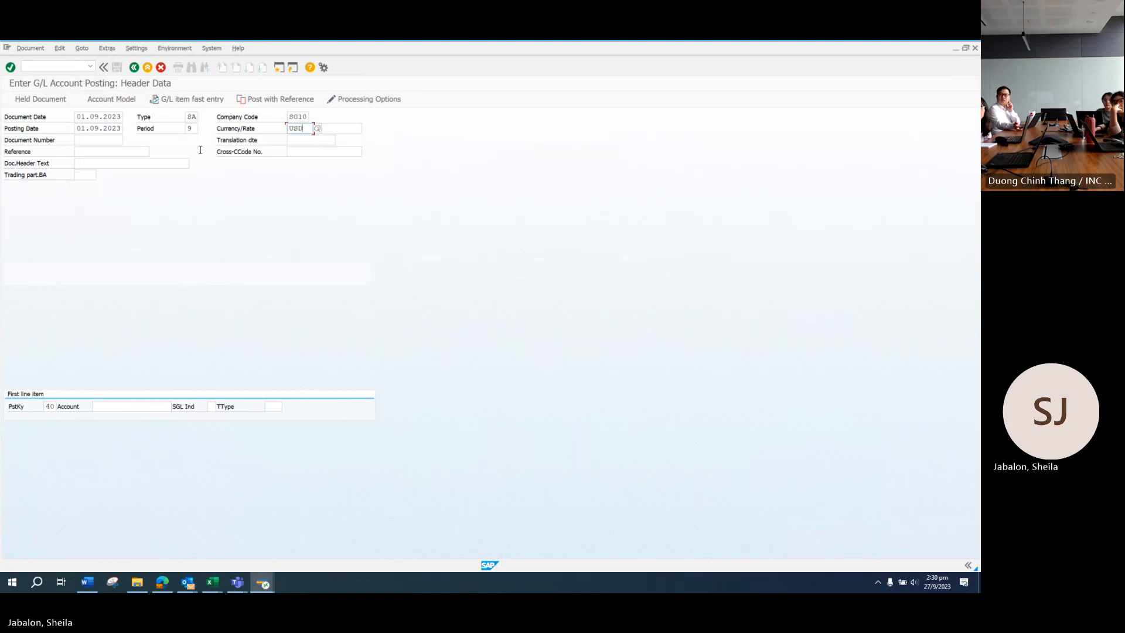
left_click(98, 153)
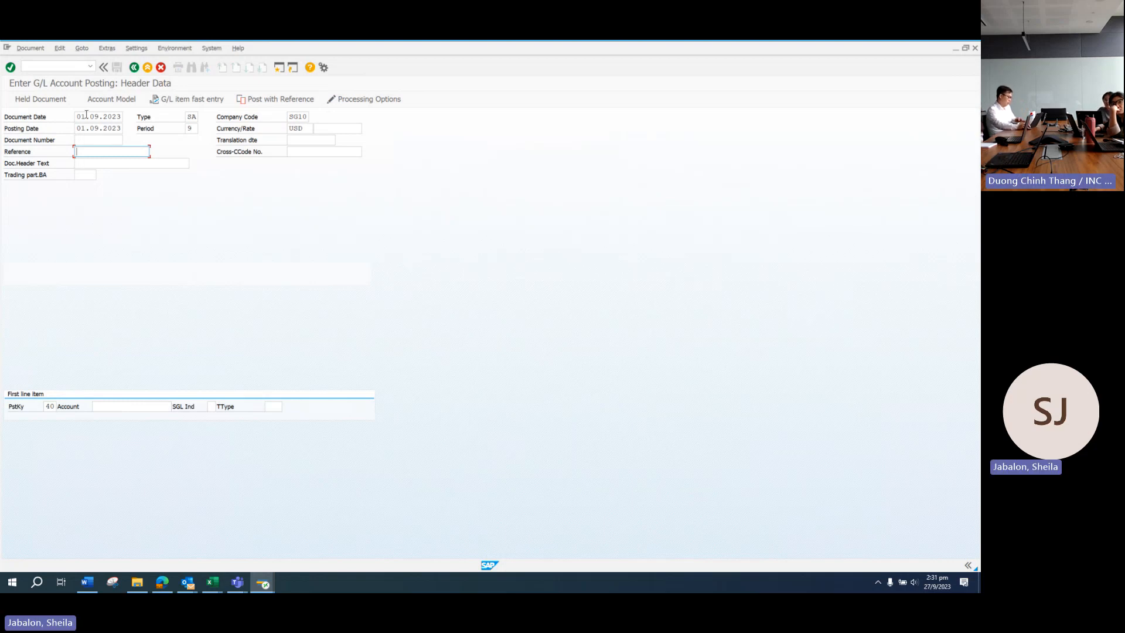
left_click(92, 161)
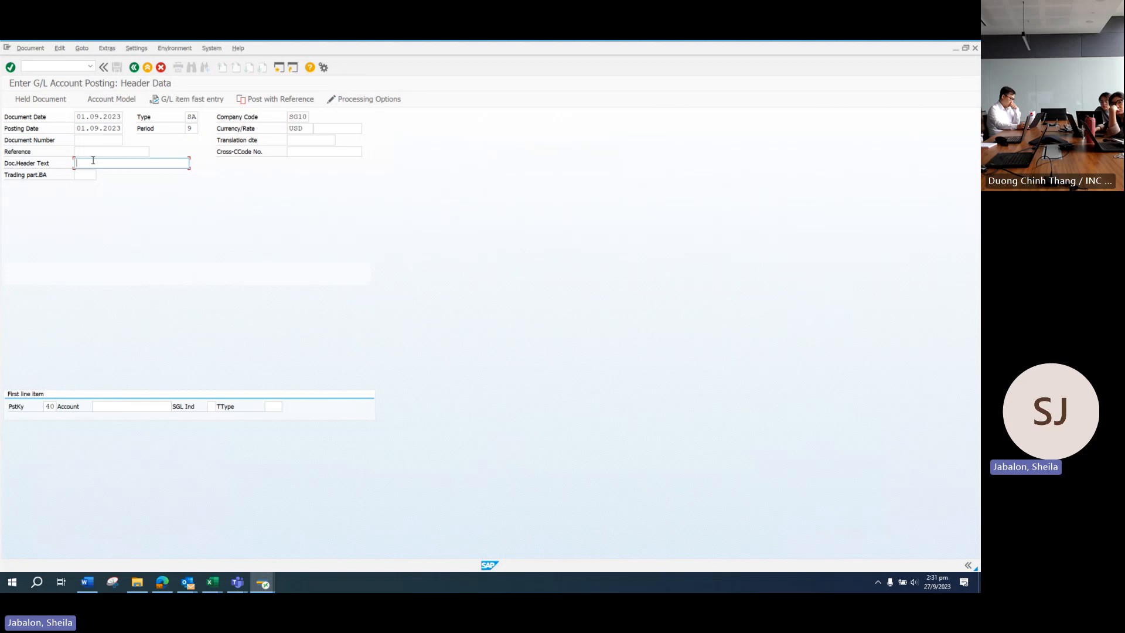
type("CUSTOMER NAME")
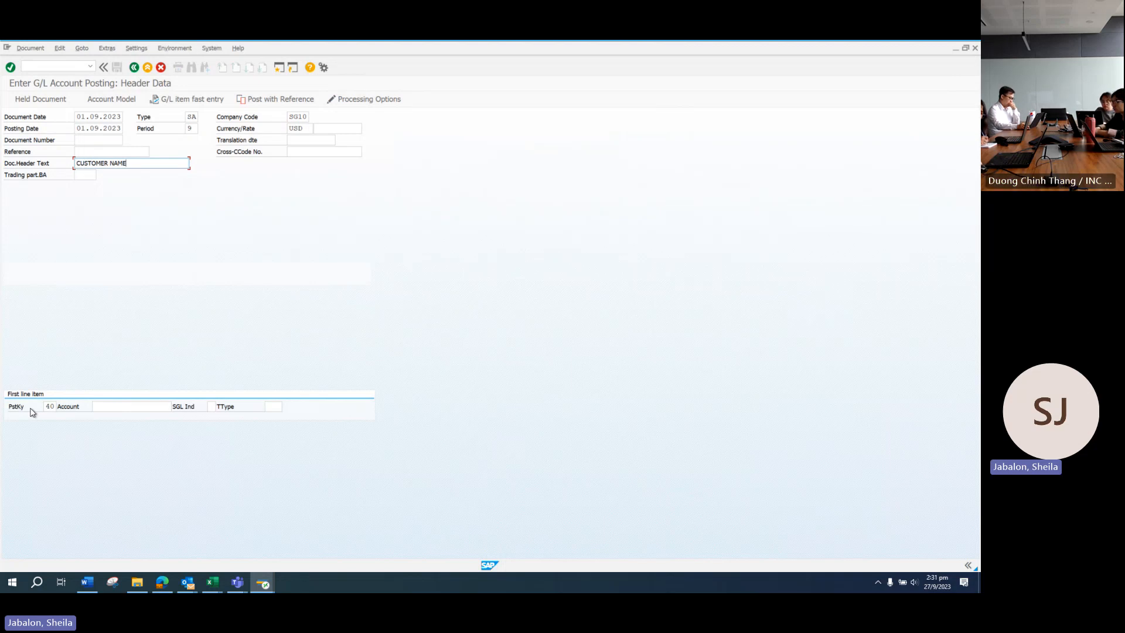
left_click(110, 406)
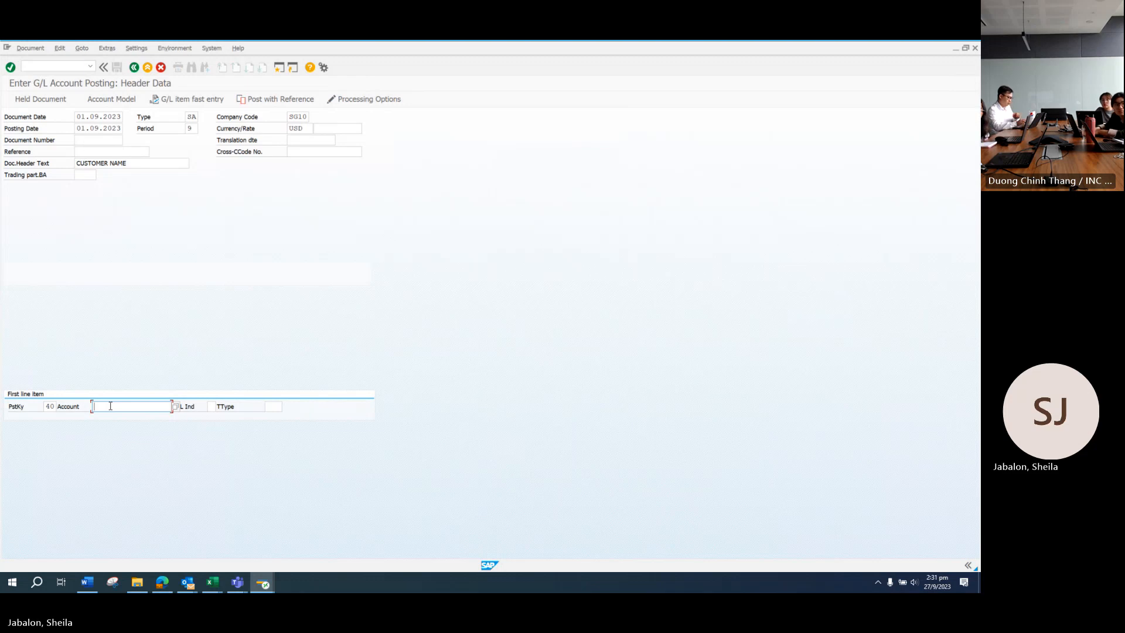
Step: Enter account 120720 with amount 10000 and value date 01.09.2023
type("120720")
key("Return")
type("10000")
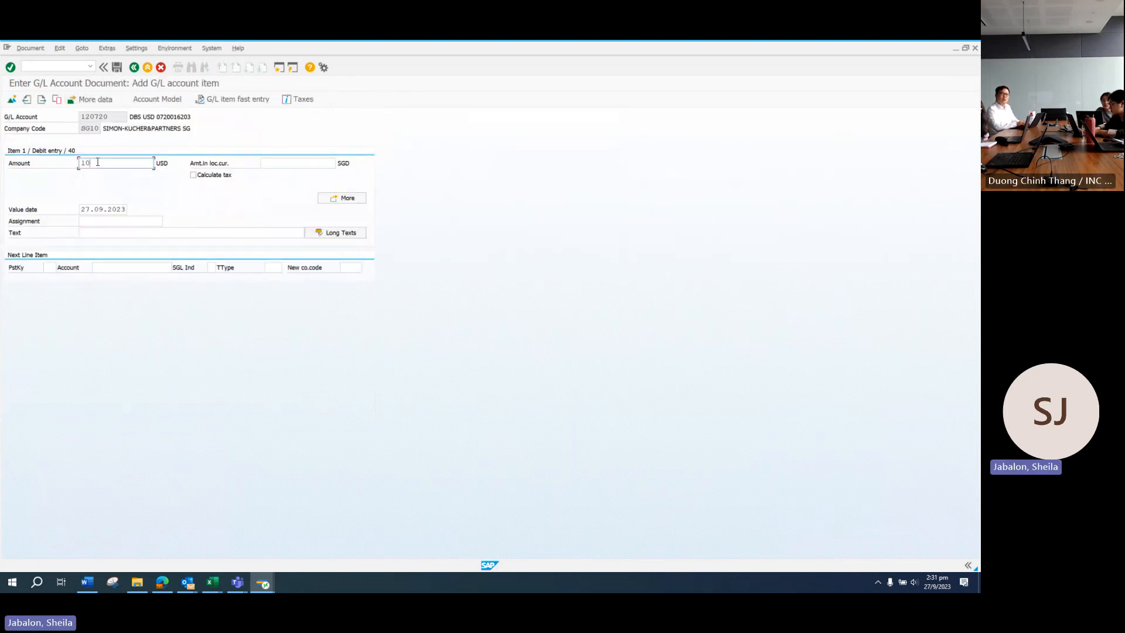
double_click(85, 209)
type("01")
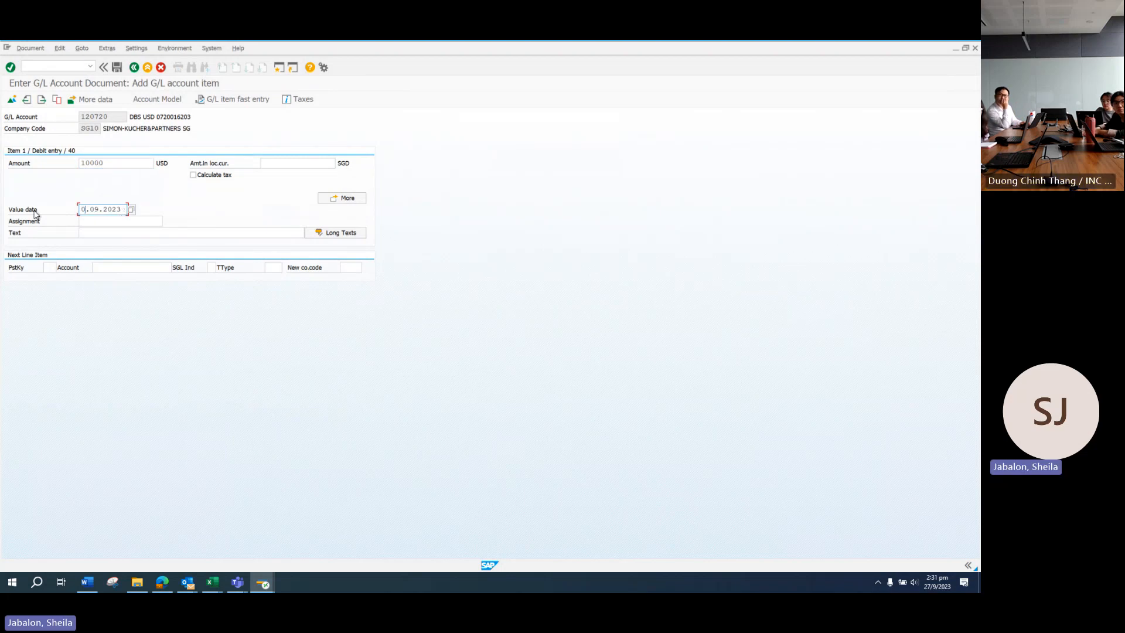
Step: Give the line item the text 'Customer - PO#'
left_click(96, 232)
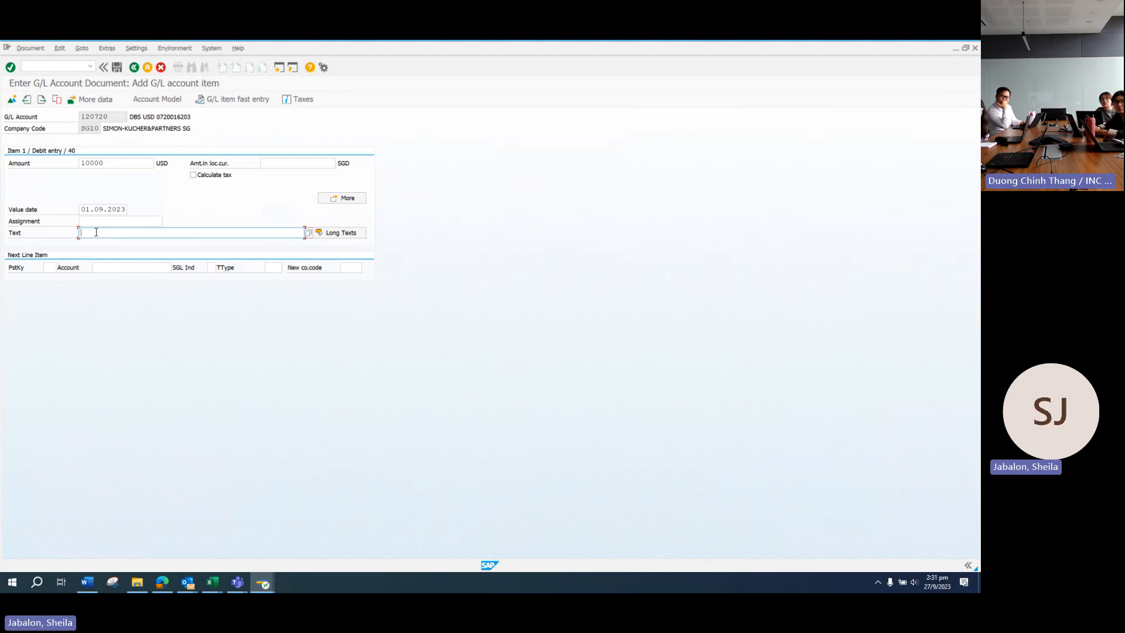
left_click(96, 233)
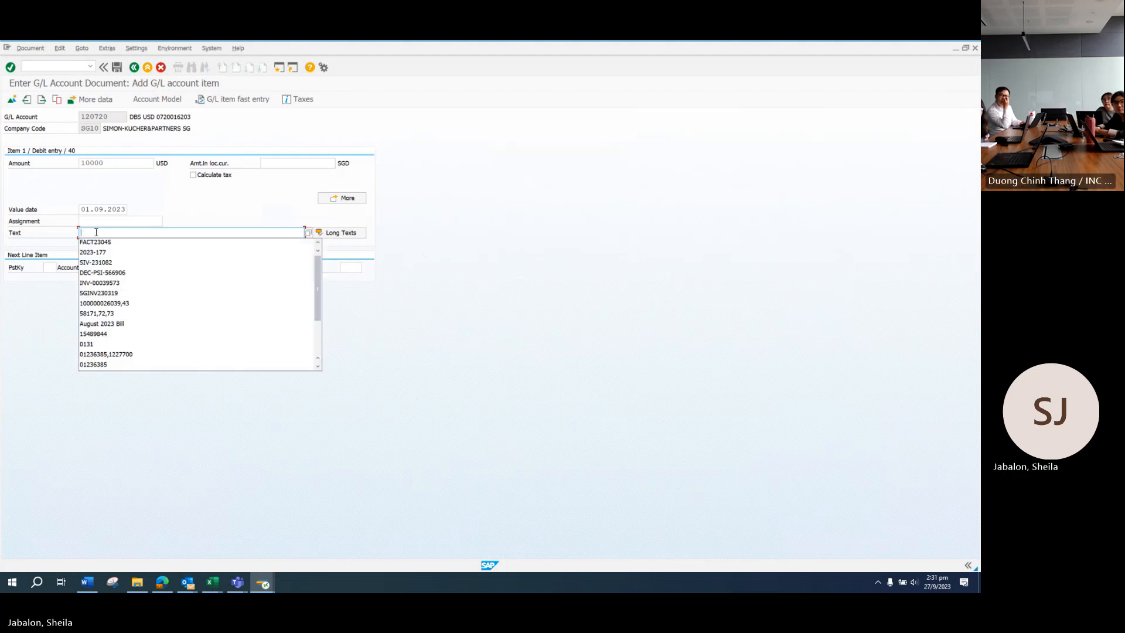
type("cUSTOMER")
key("BackSpace")
key("BackSpace")
key("BackSpace")
key("BackSpace")
key("BackSpace")
key("BackSpace")
key("BackSpace")
key("BackSpace")
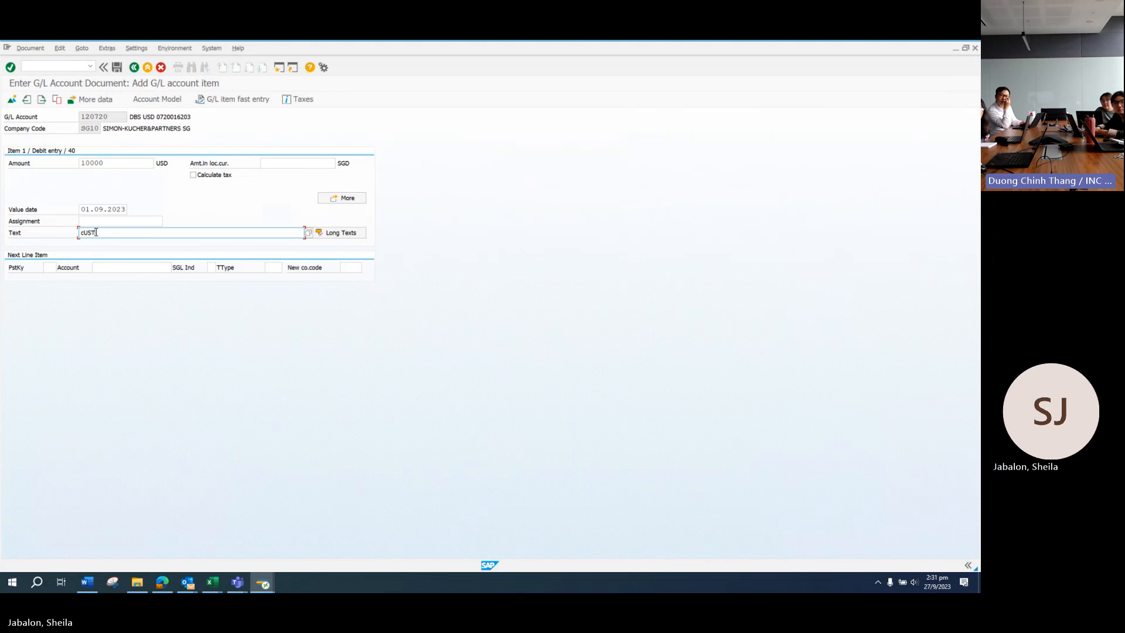
type("C")
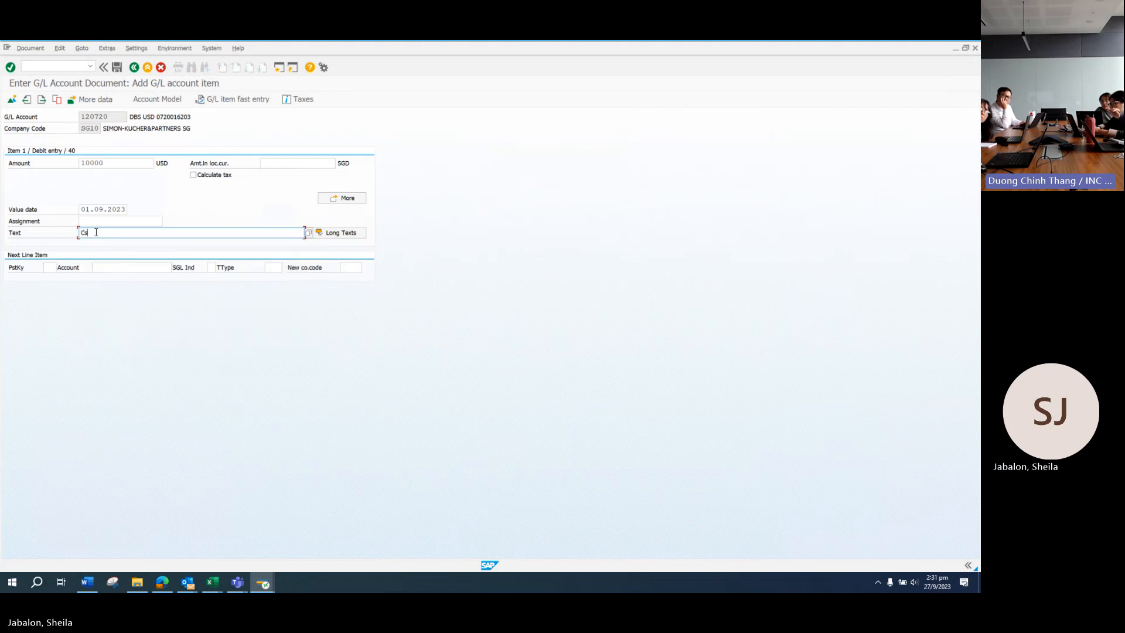
type("s")
key("BackSpace")
type("ustomer")
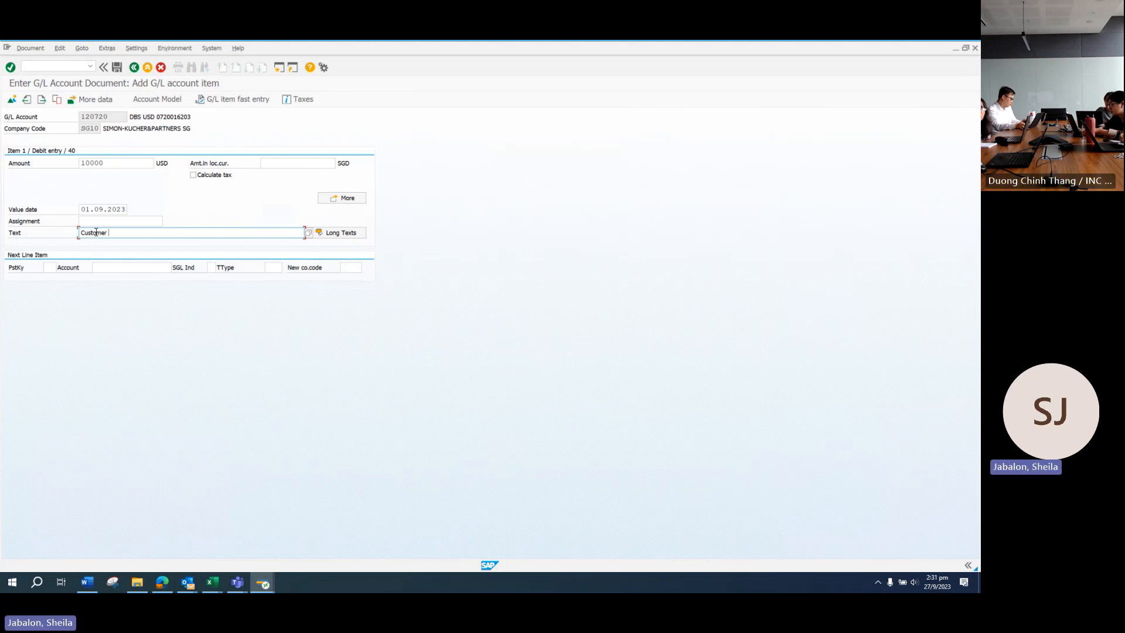
type("#")
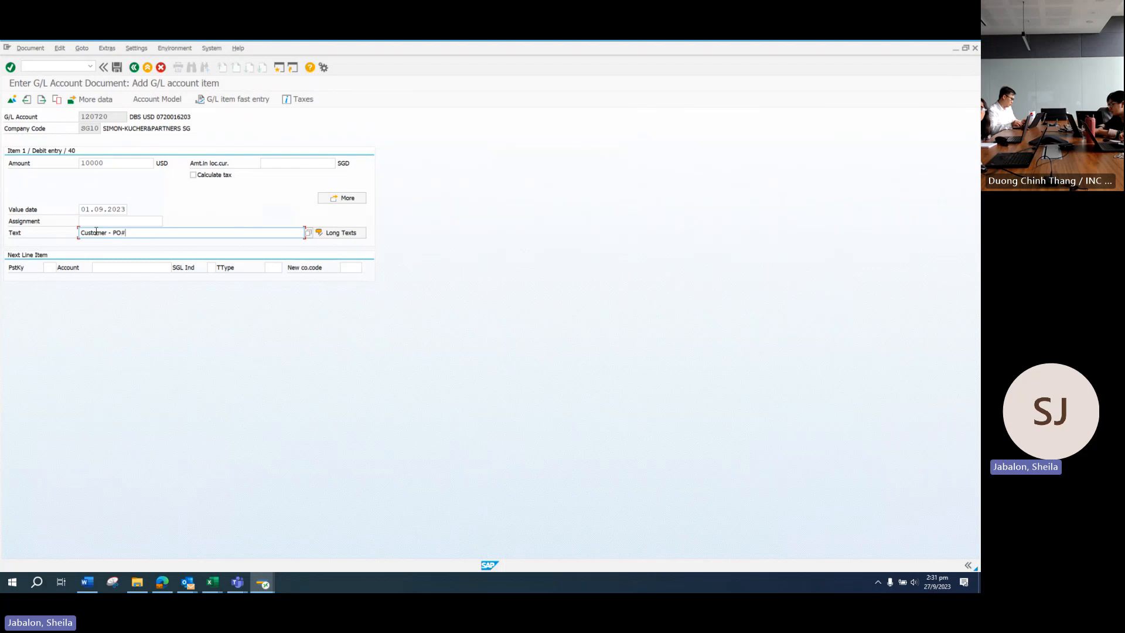
left_click(50, 268)
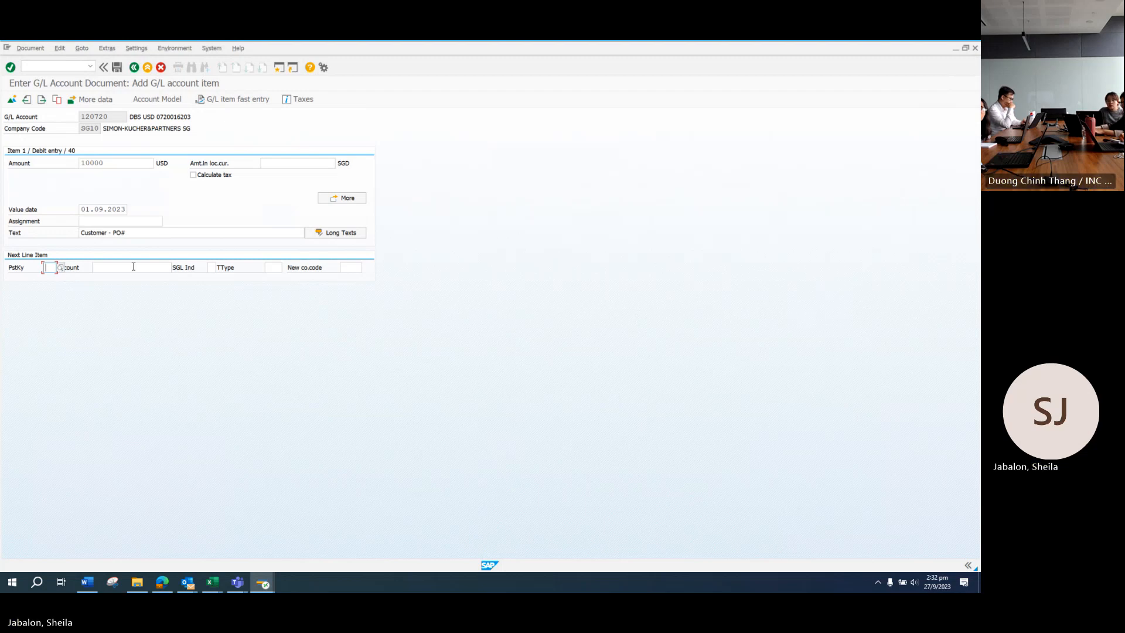
Step: Choose posting key 15 (Incoming payment) from the list and bring up the customer account search
left_click(59, 268)
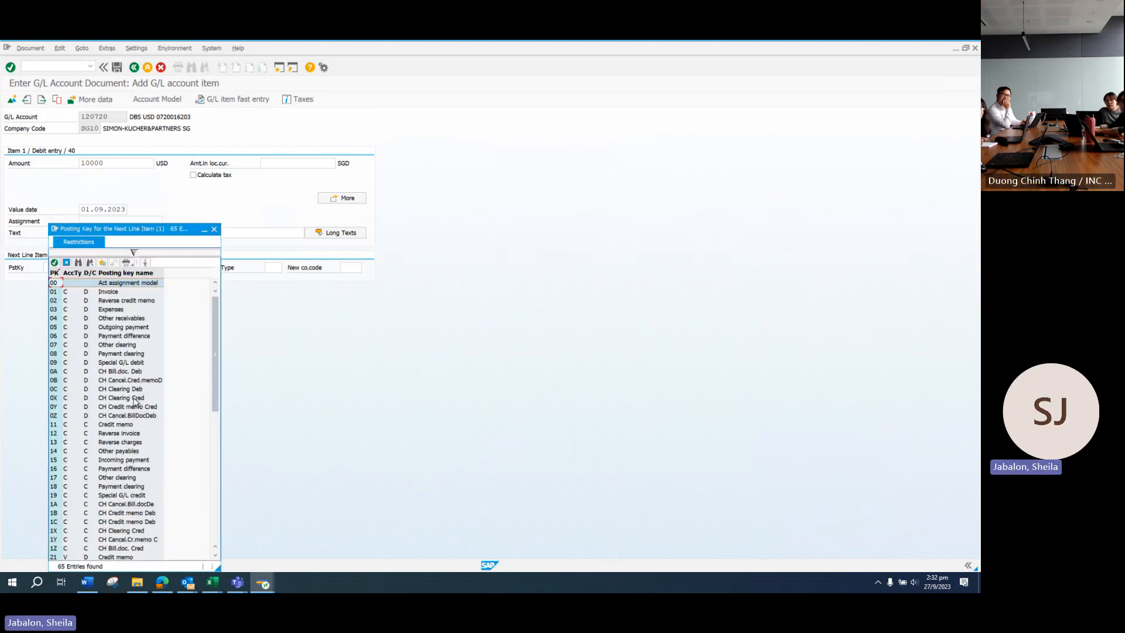
left_click_drag(216, 386, 215, 412)
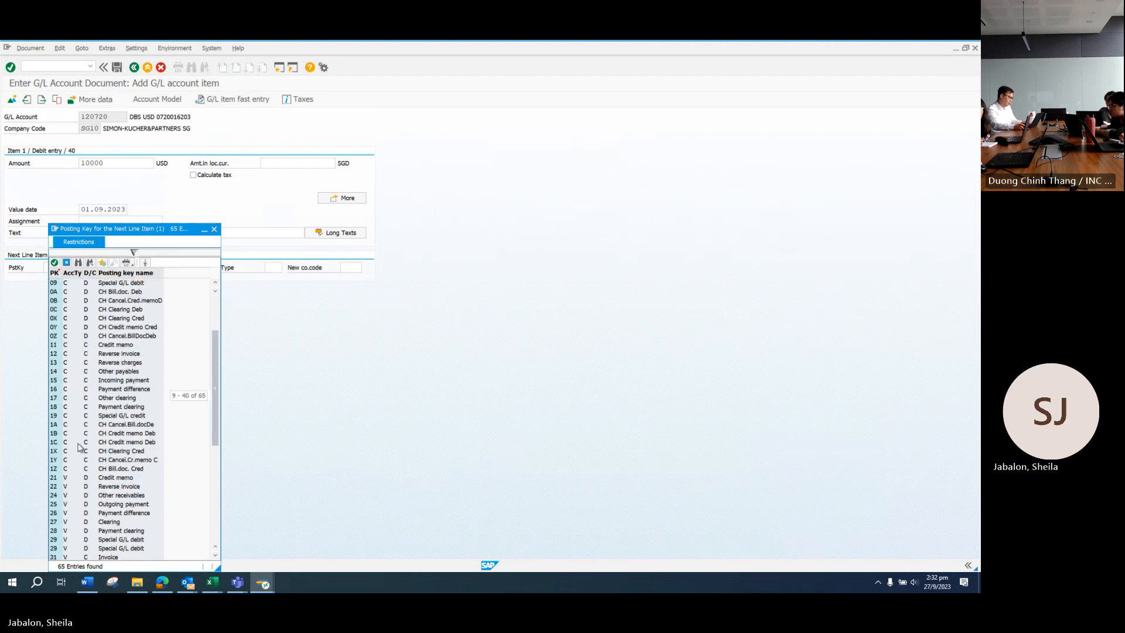
scroll(80, 447, "down", 5)
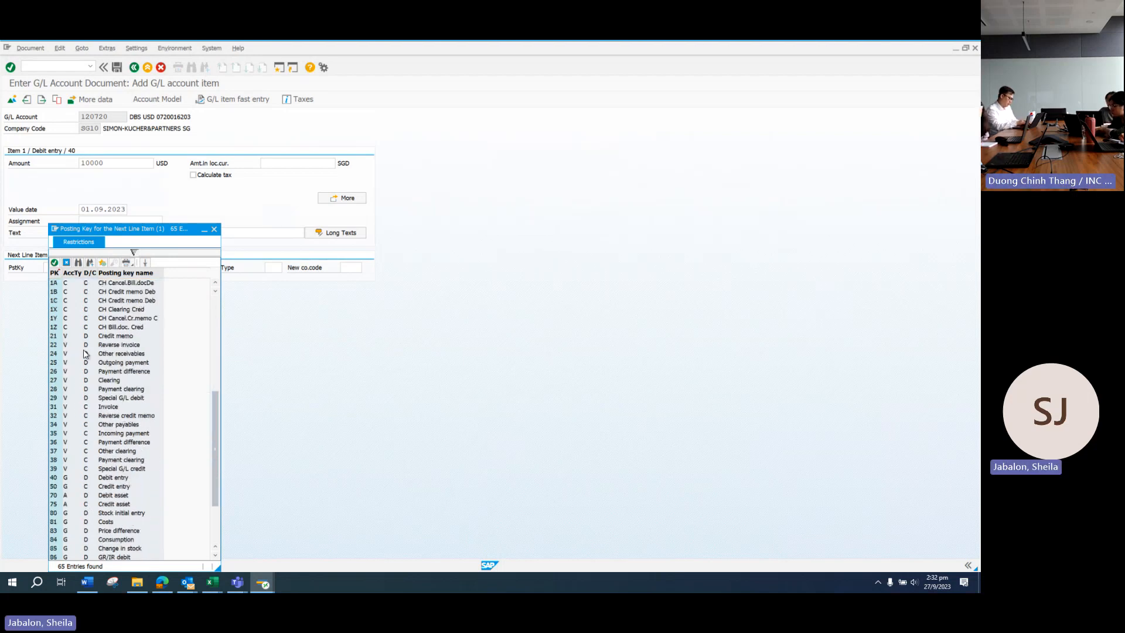
scroll(84, 354, "up", 6)
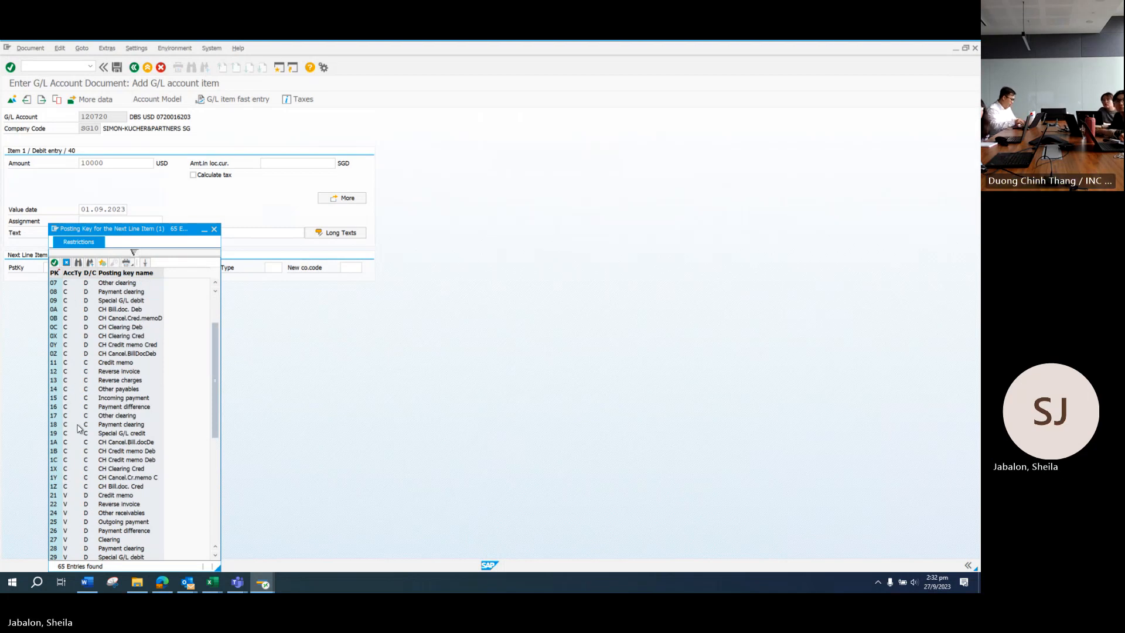
scroll(81, 428, "down", 8)
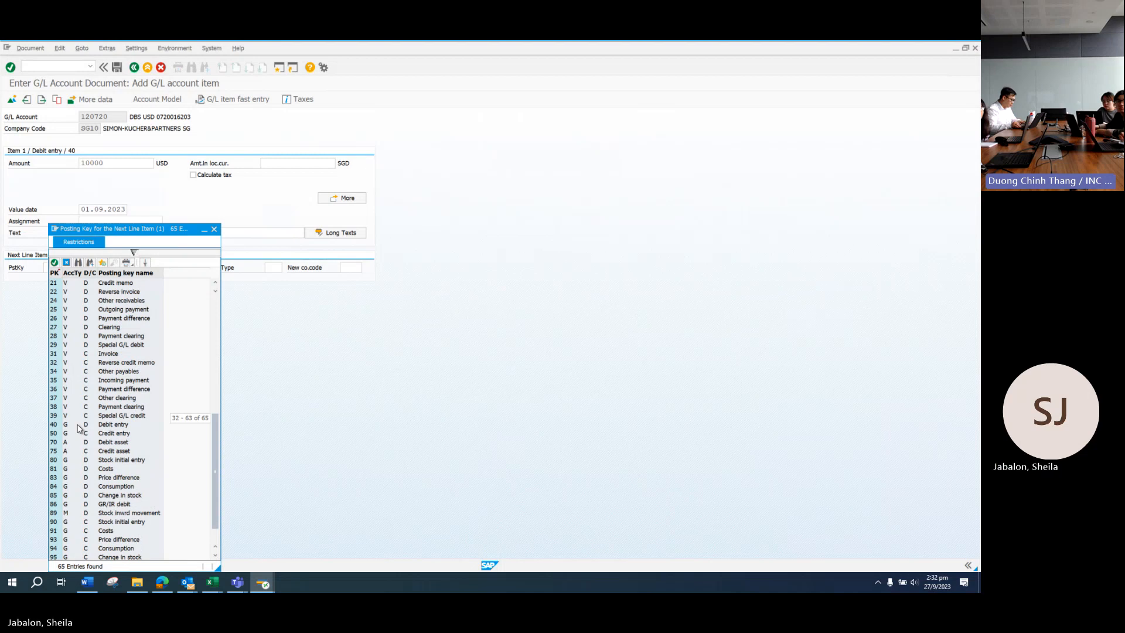
scroll(93, 387, "up", 6)
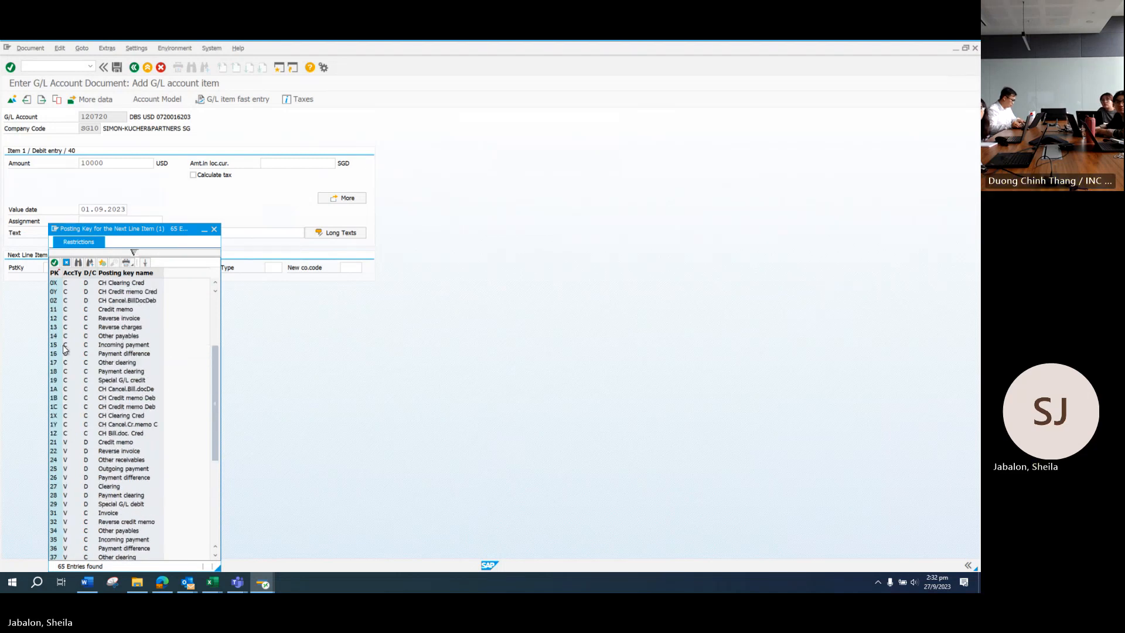
left_click(108, 347)
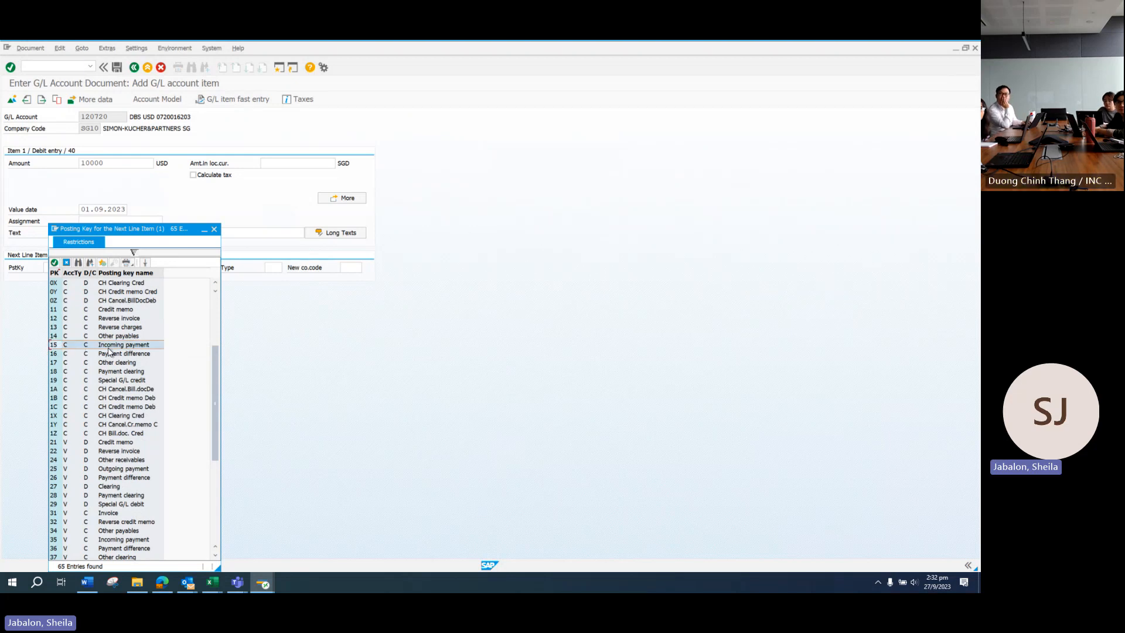
double_click(109, 347)
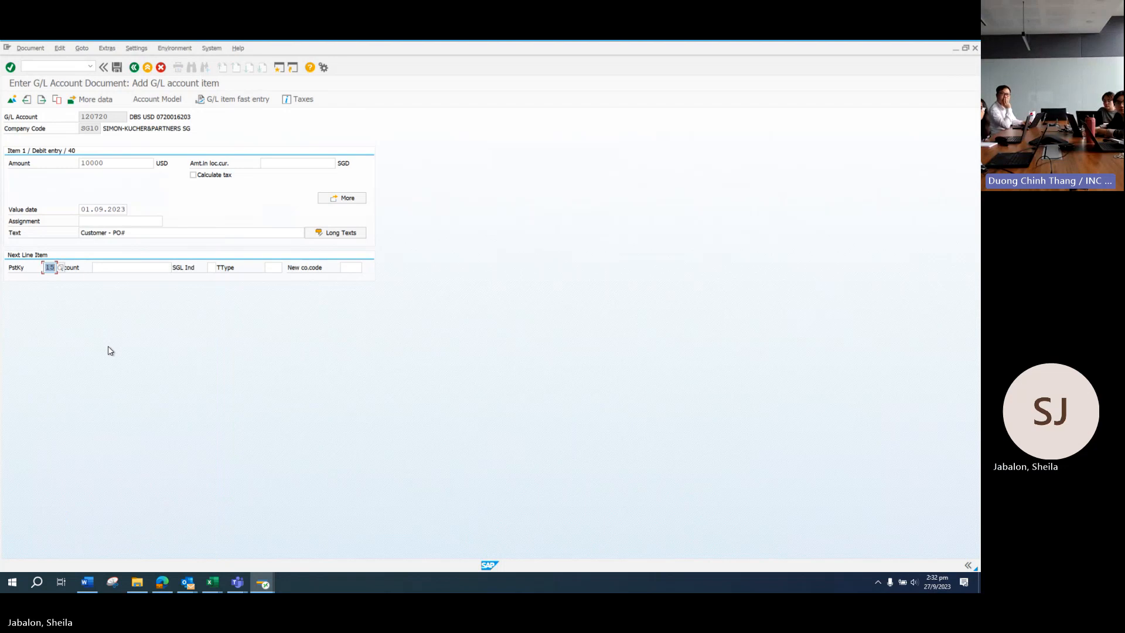
left_click(111, 266)
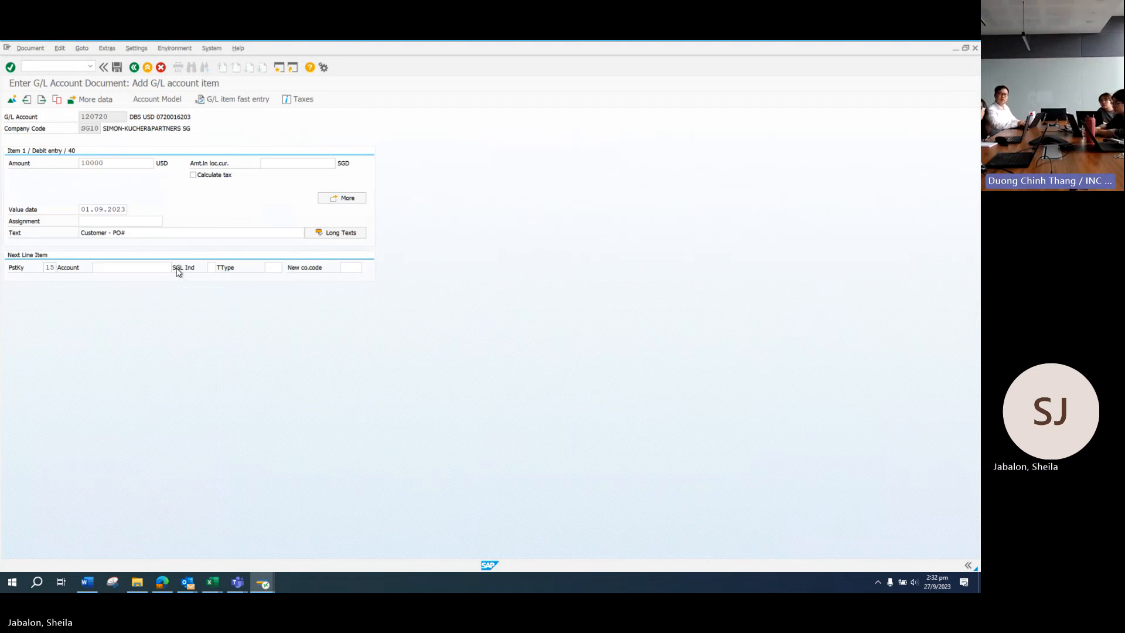
key("F4")
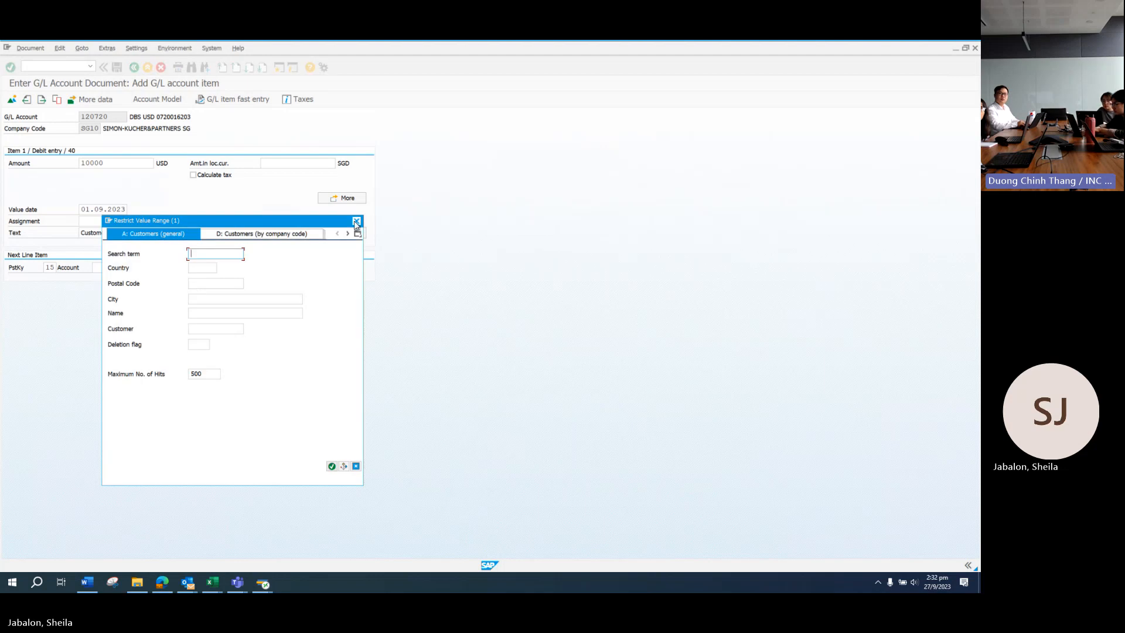
Step: Dismiss the customer search and list the posting keys again for the next line
left_click(355, 221)
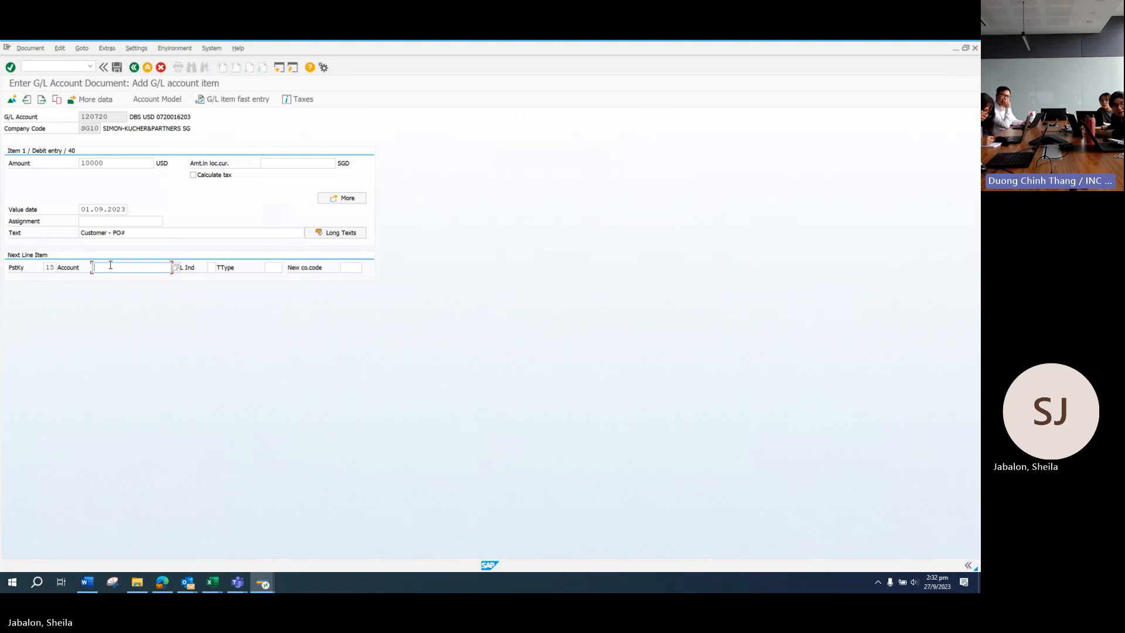
left_click(61, 269)
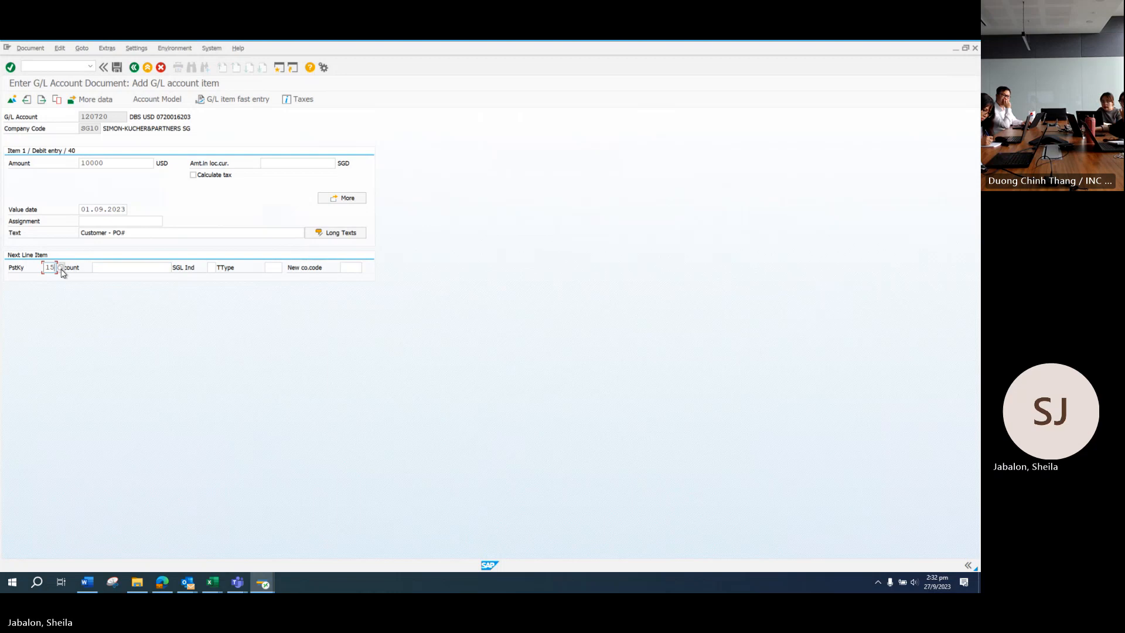
left_click(60, 268)
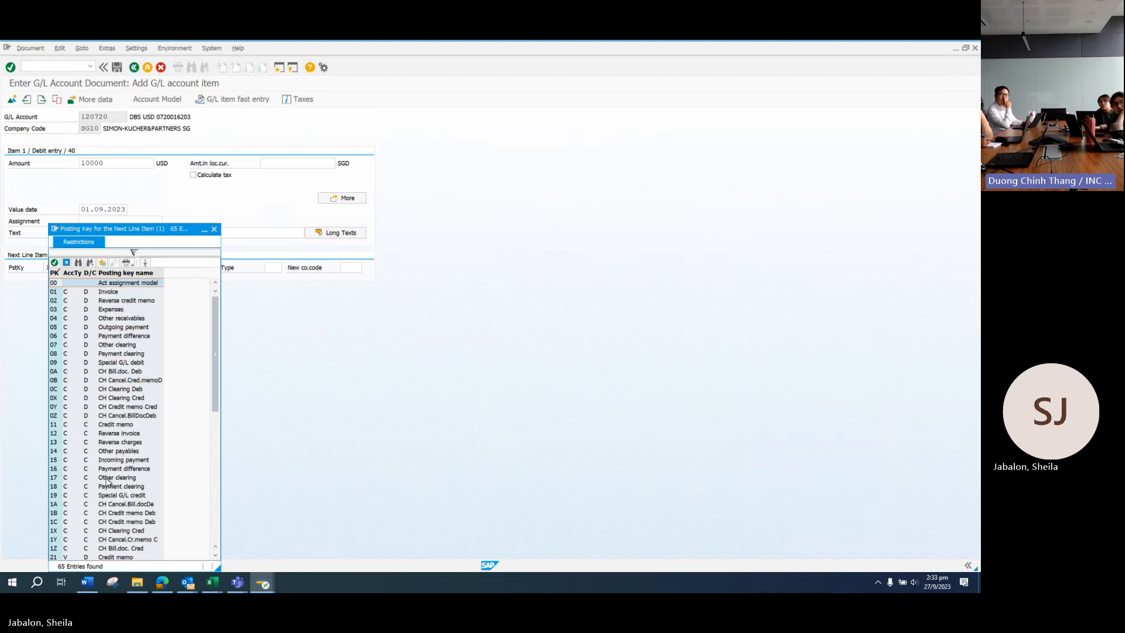
Step: Enter customer ICUS10 as the account for the next line item
scroll(107, 482, "down", 2)
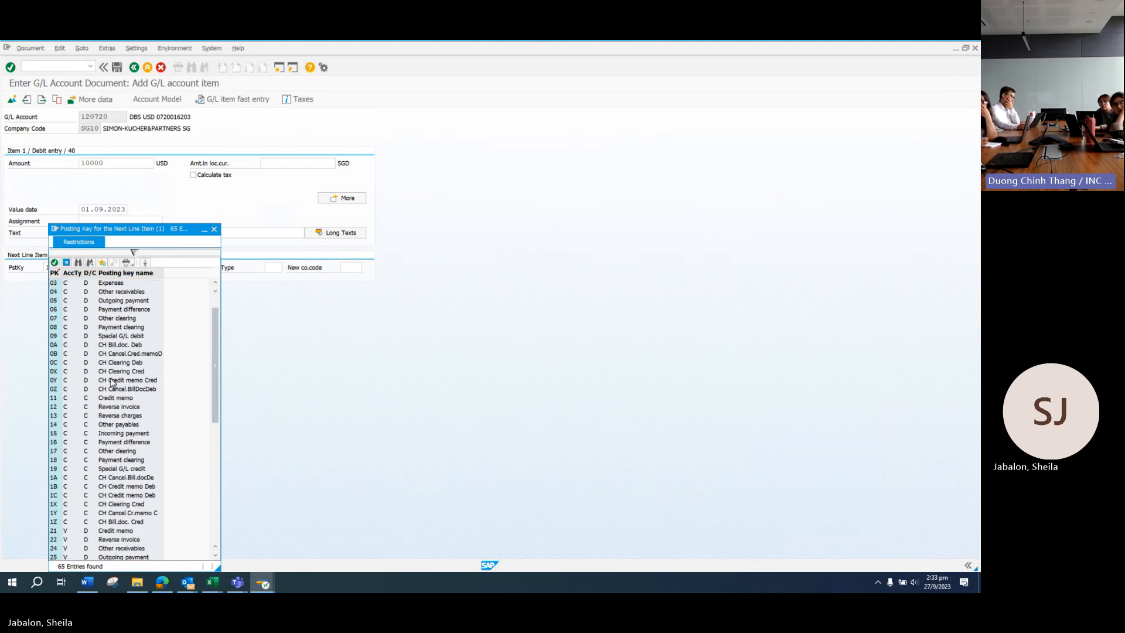
scroll(114, 384, "up", 1)
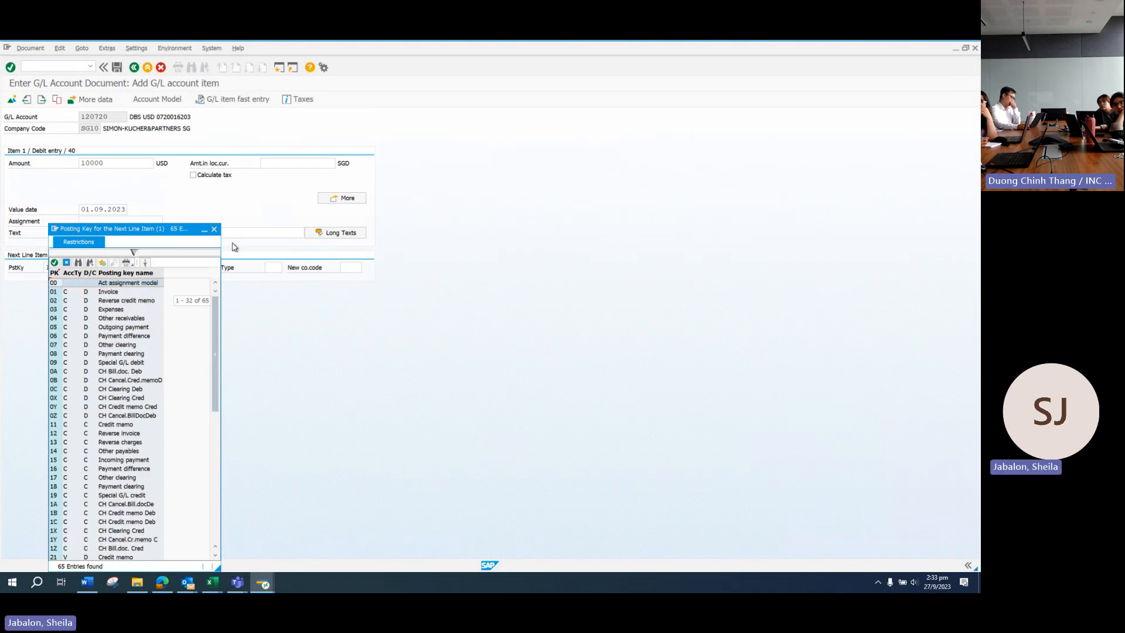
left_click(214, 229)
left_click(128, 269)
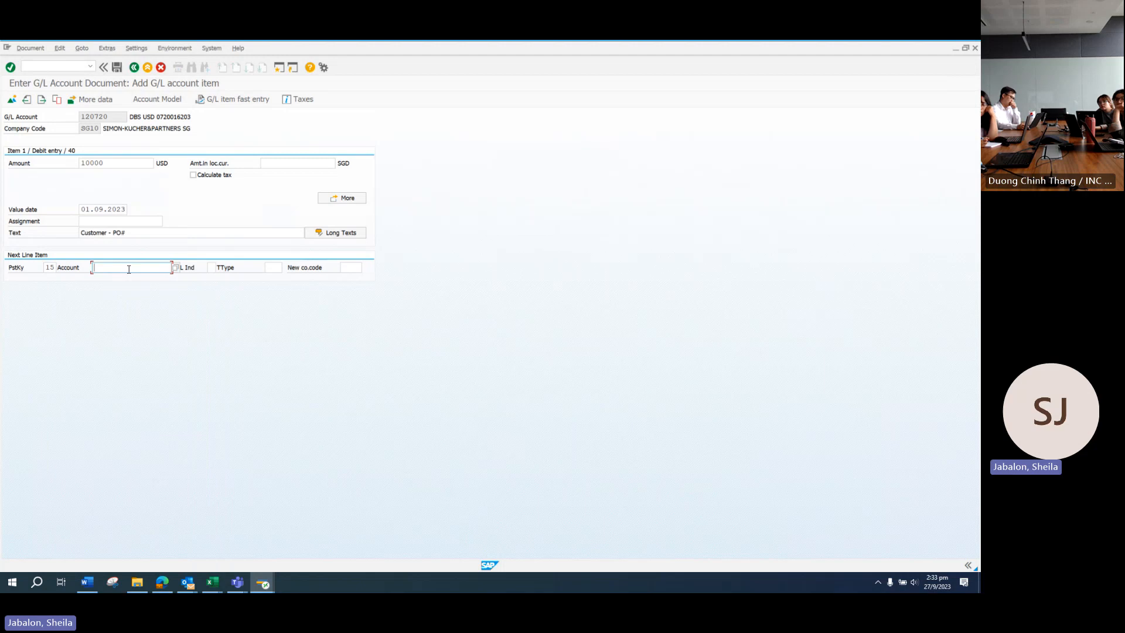
type("IC")
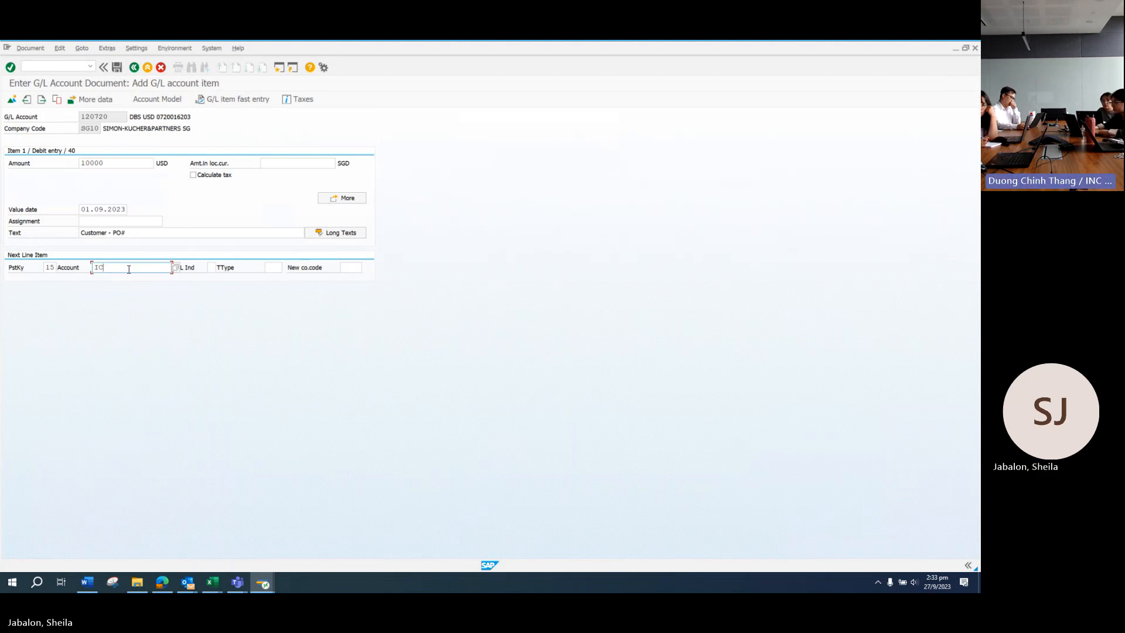
type("US10")
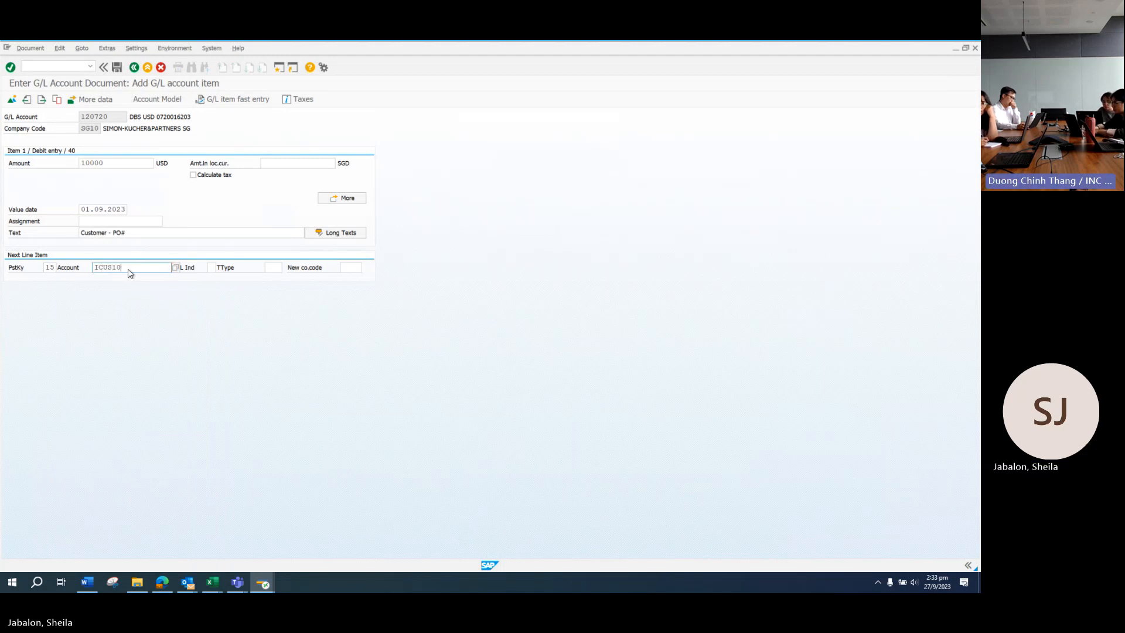
key("Return")
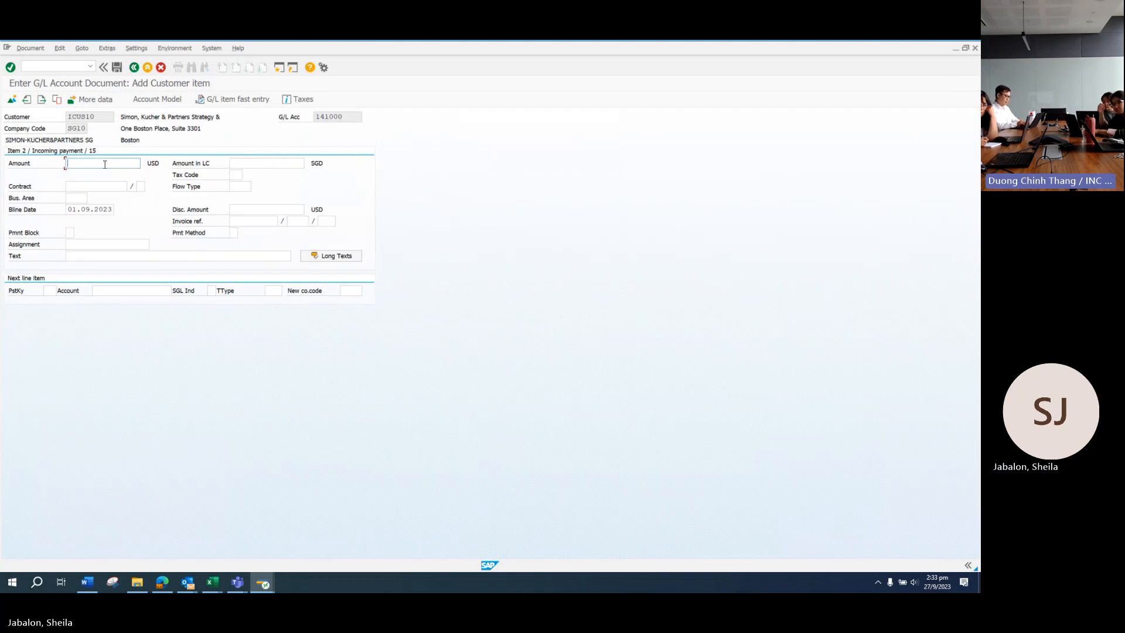
Step: Give the ICUS10 line 10000 USD with text 'Customer - PO#' and simulate the document
type("10000")
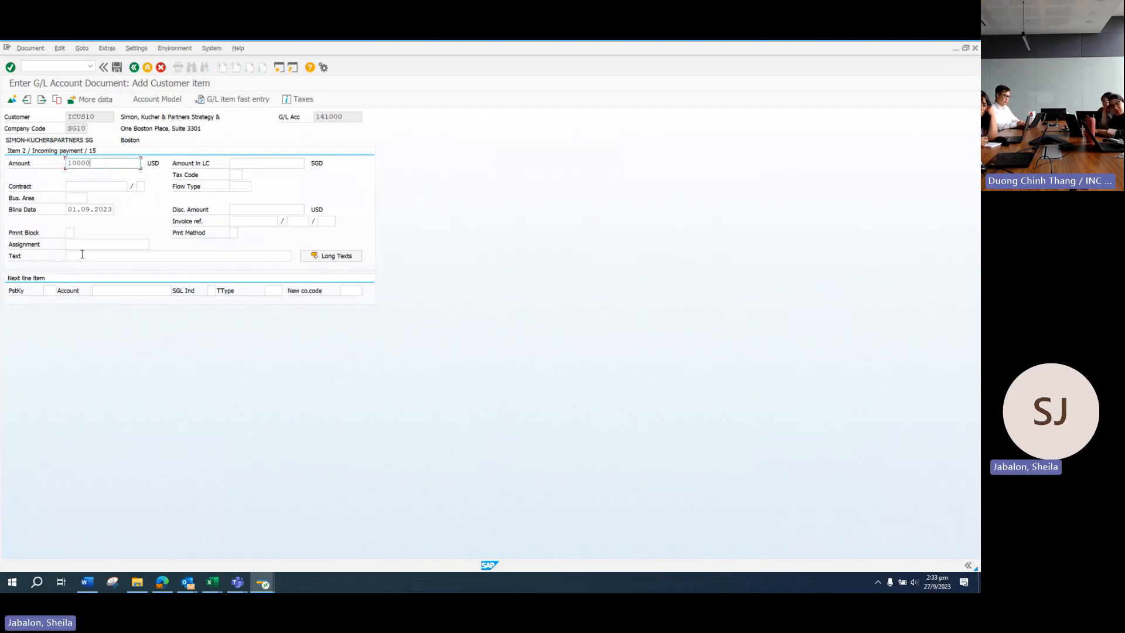
left_click(82, 256)
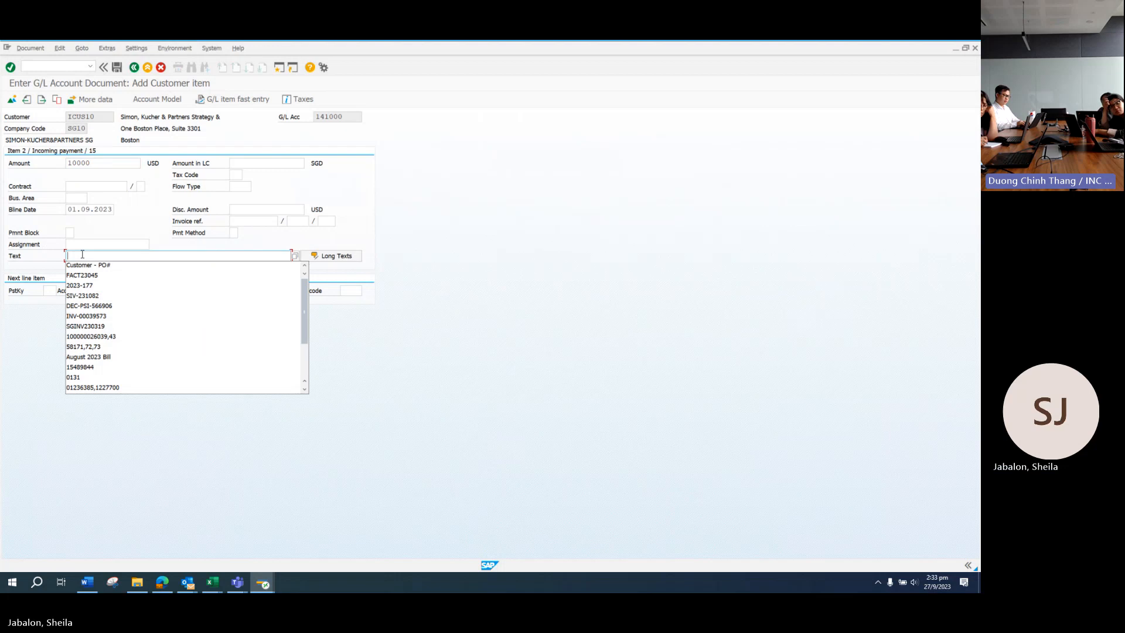
key("Down")
key("Return")
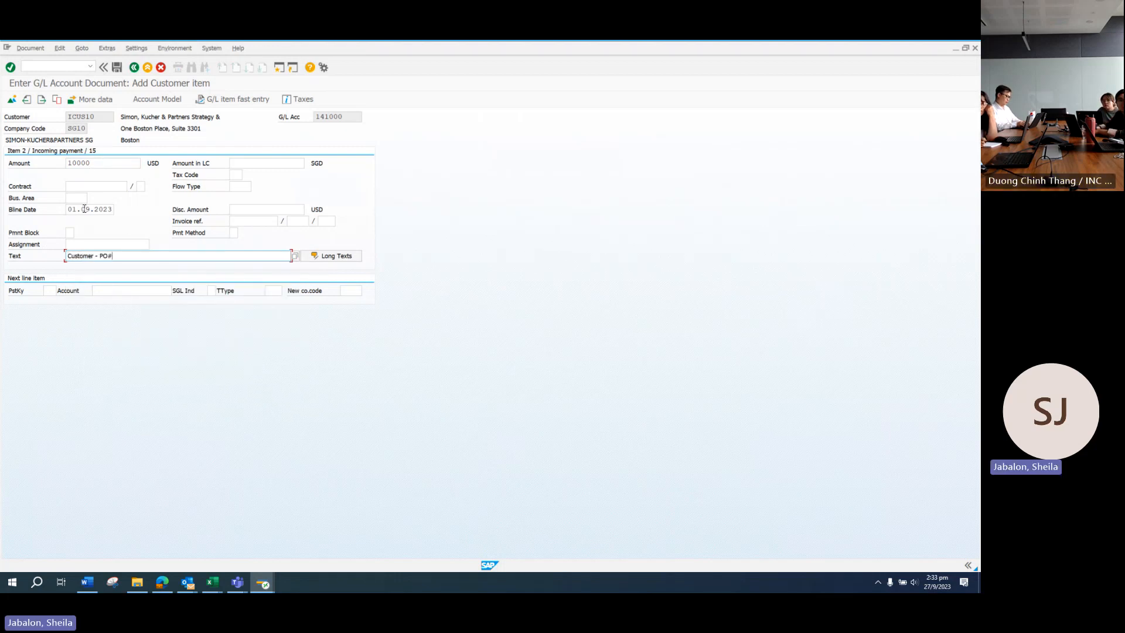
left_click(29, 49)
left_click(37, 94)
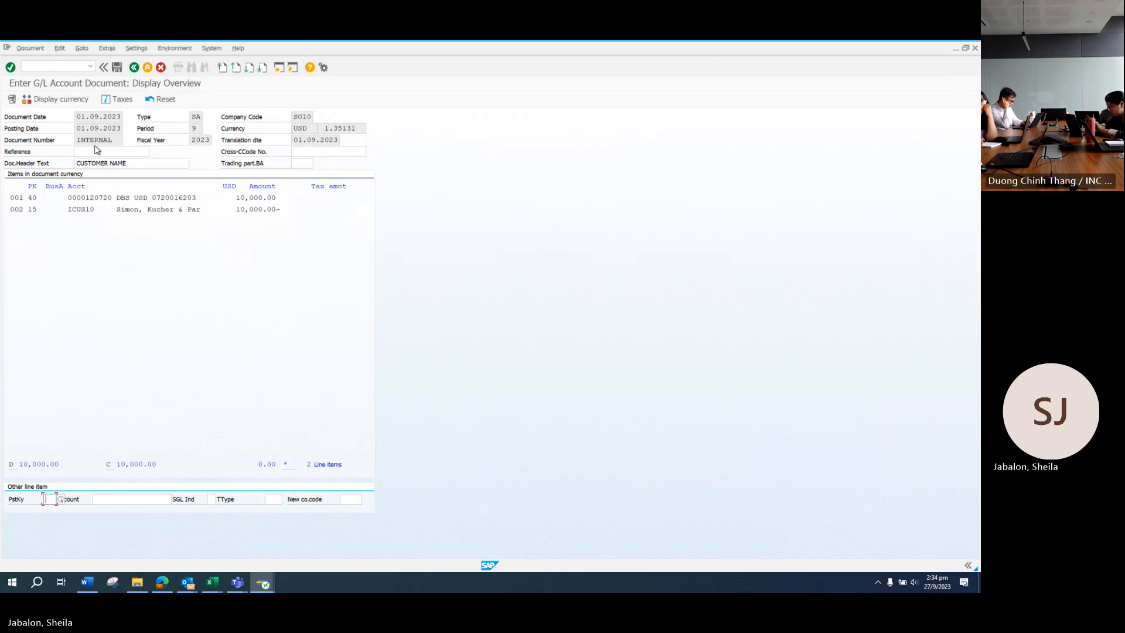
Step: Go to the /OF-32 open-item clearing transaction and set currency SGD
left_click(48, 67)
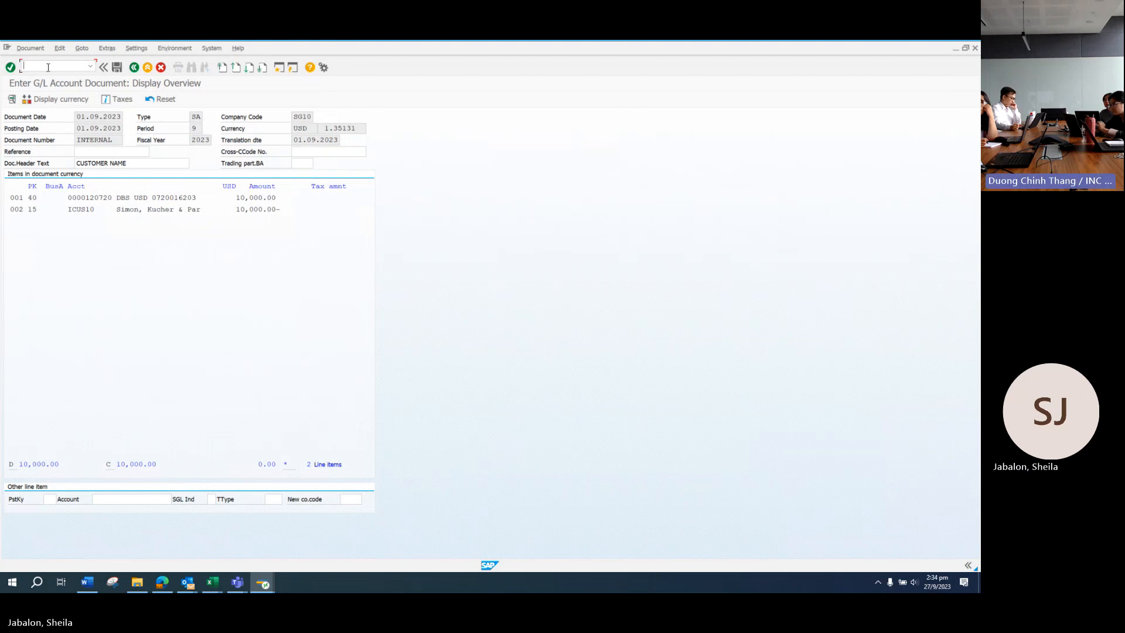
type("/of")
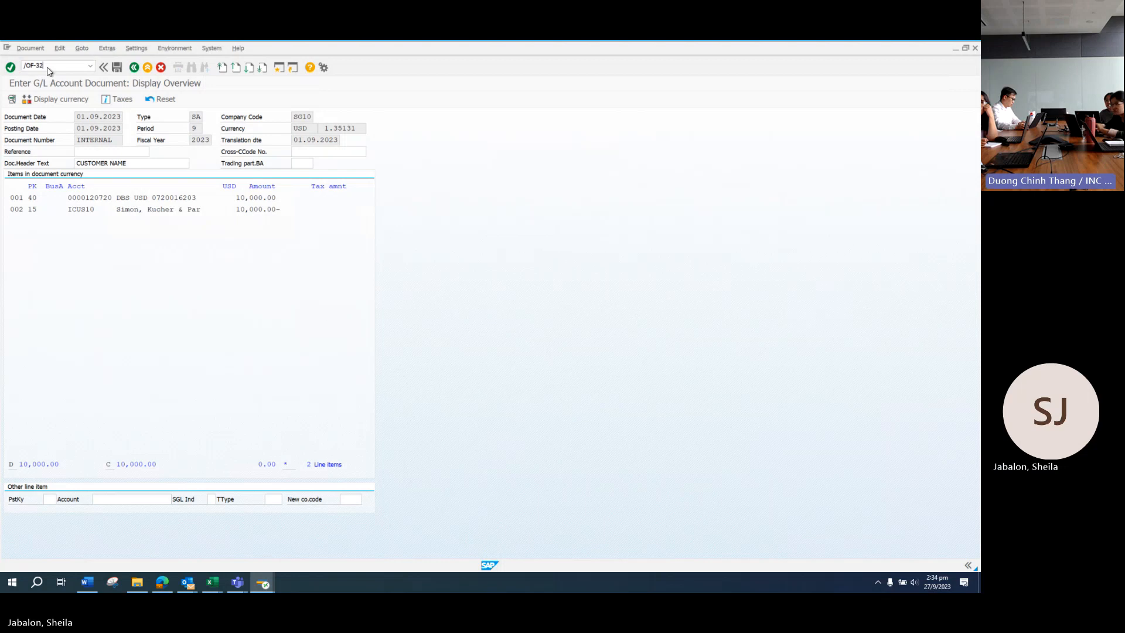
key("Return")
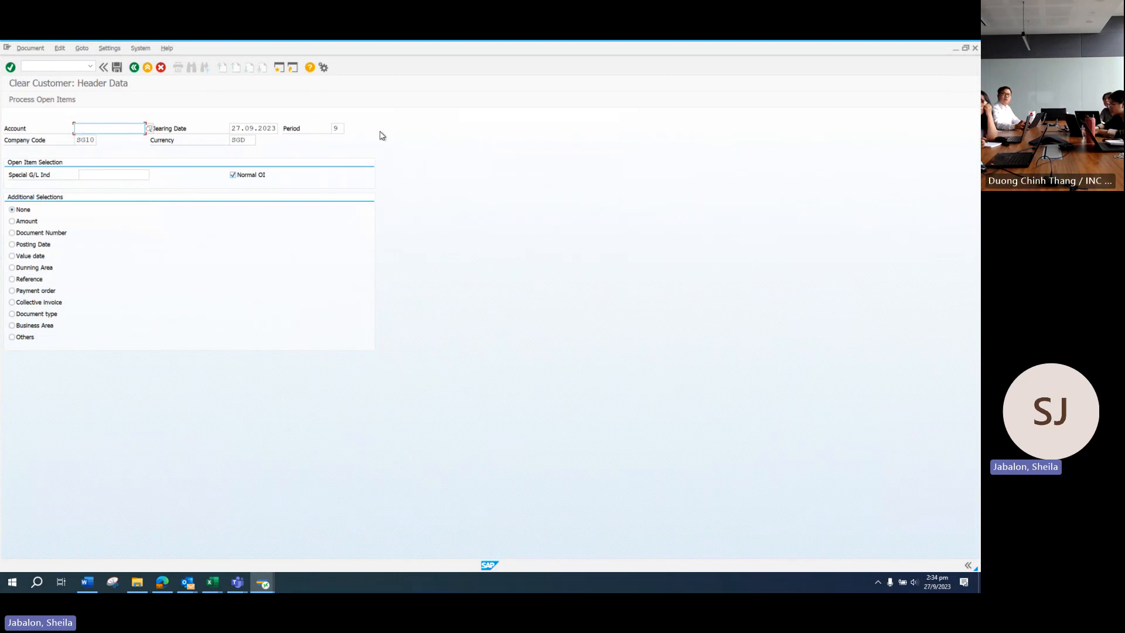
left_click(246, 140)
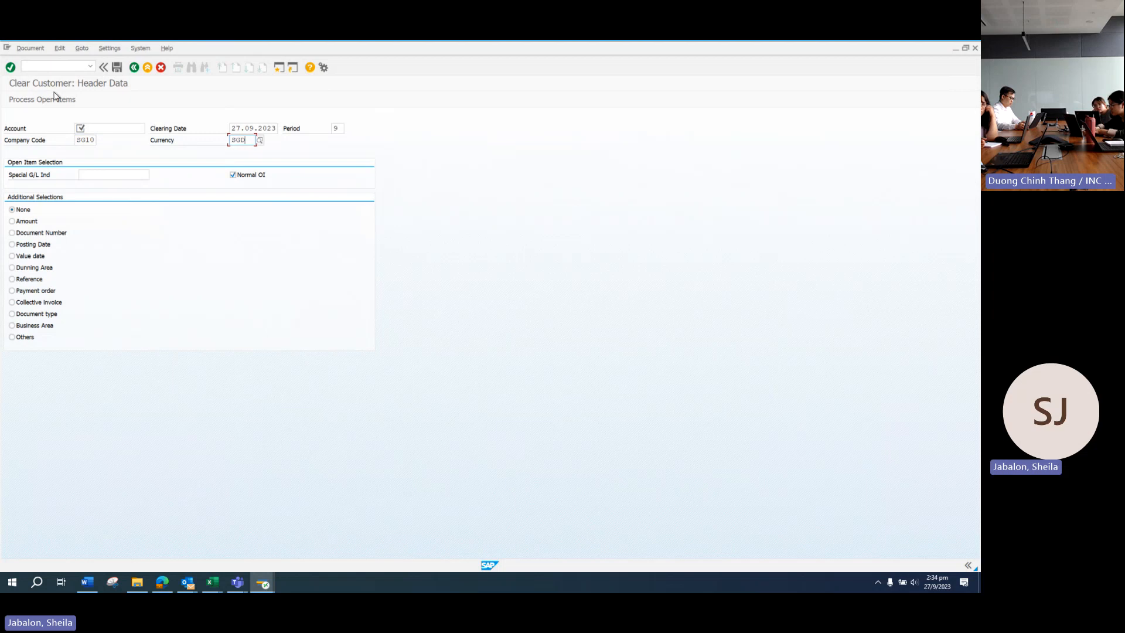
Step: Start a new G/L account posting with /NF-02
left_click(45, 66)
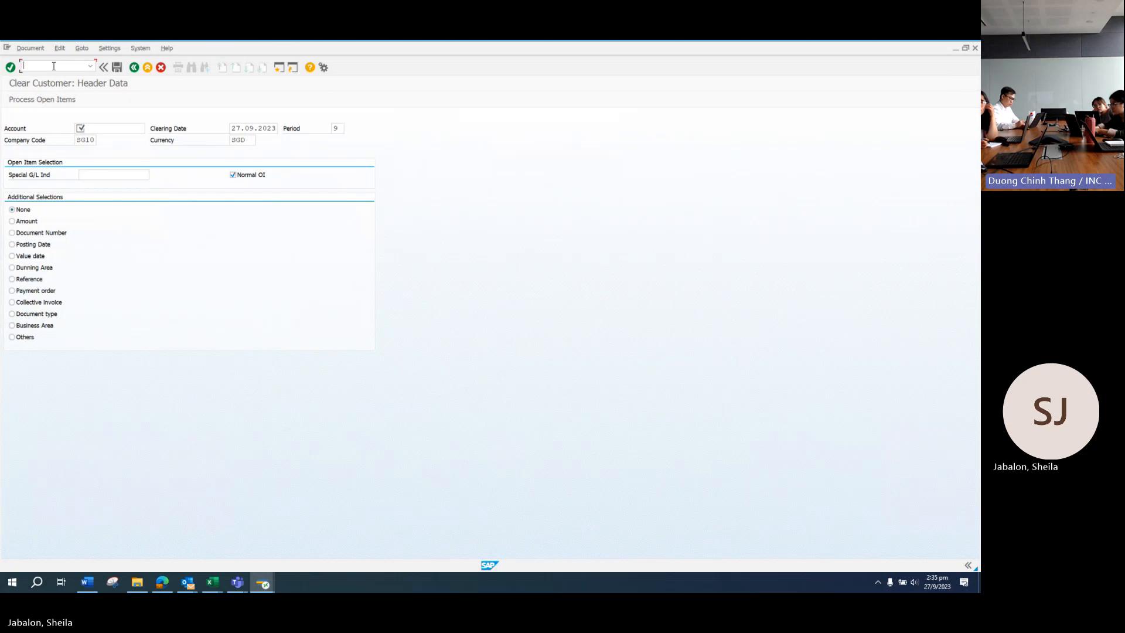
type("NF-02")
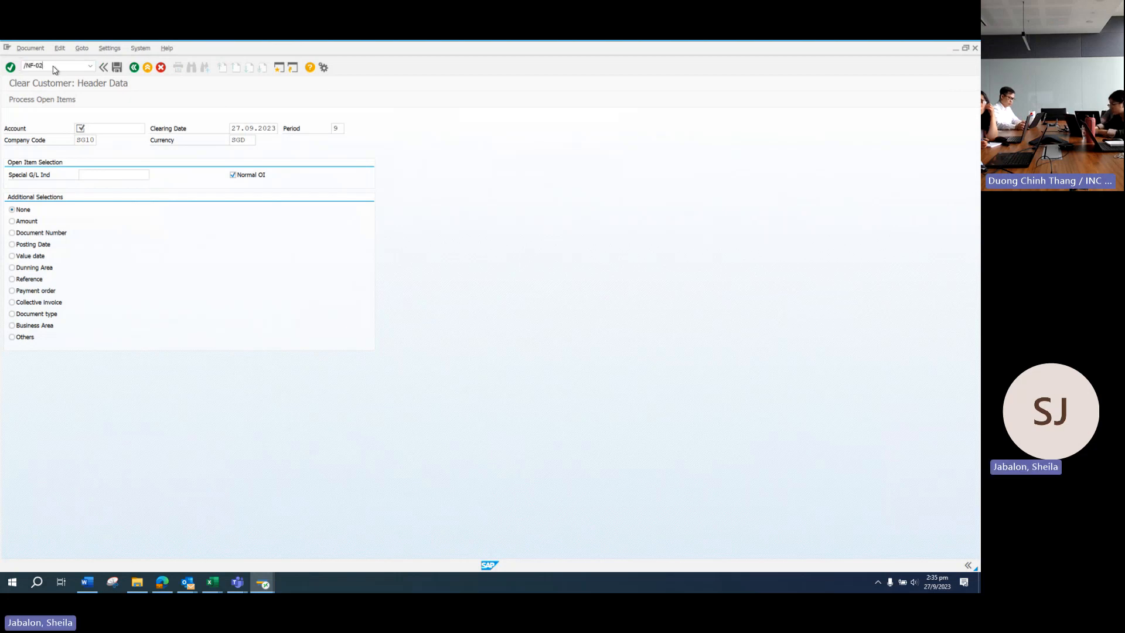
key("Return")
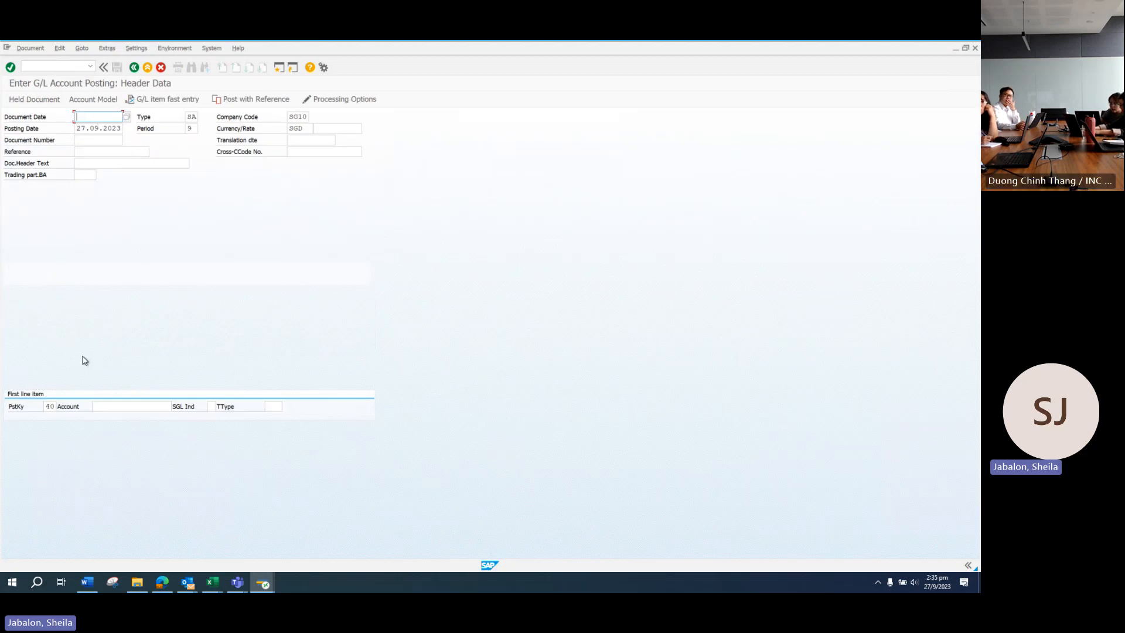
Step: Open the SGD bank statement PDF at 75% magnification
left_click(142, 588)
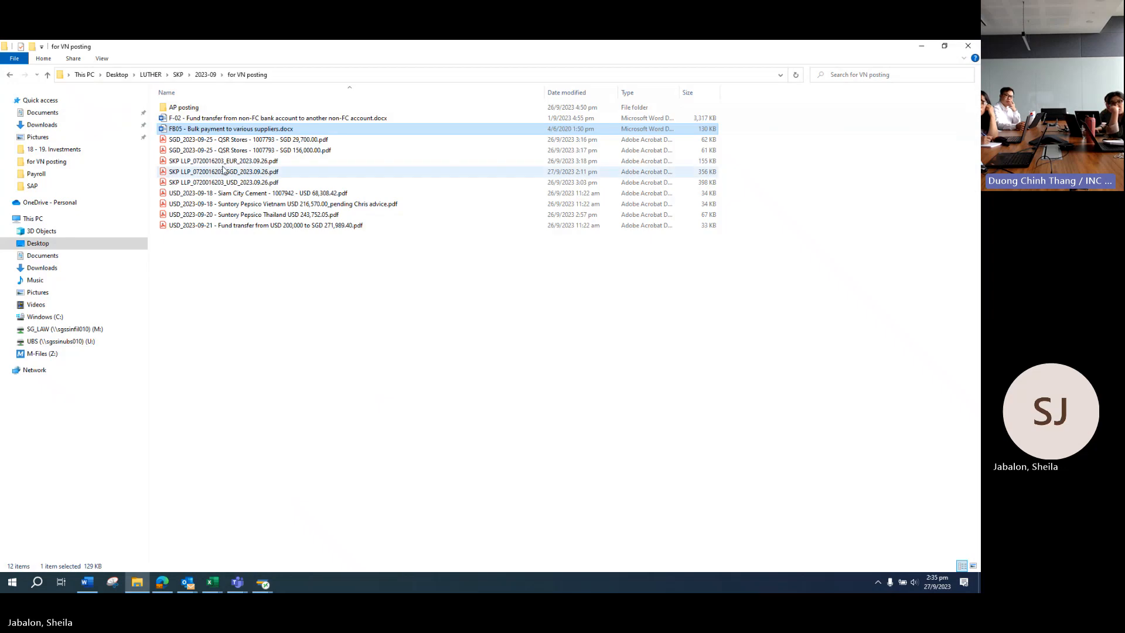
double_click(245, 173)
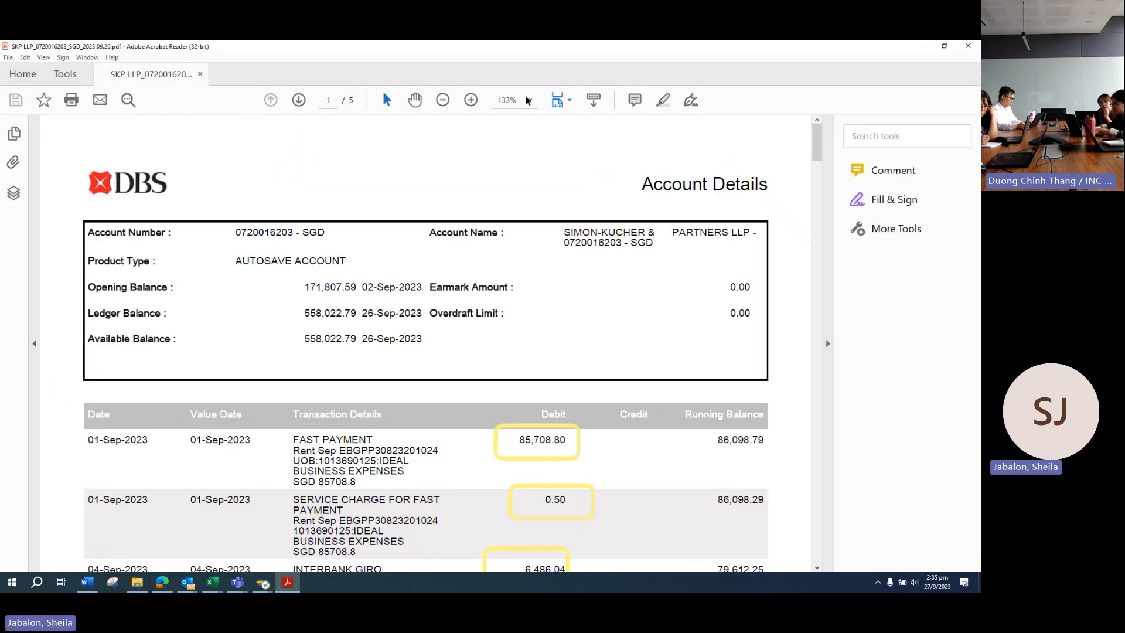
left_click(530, 100)
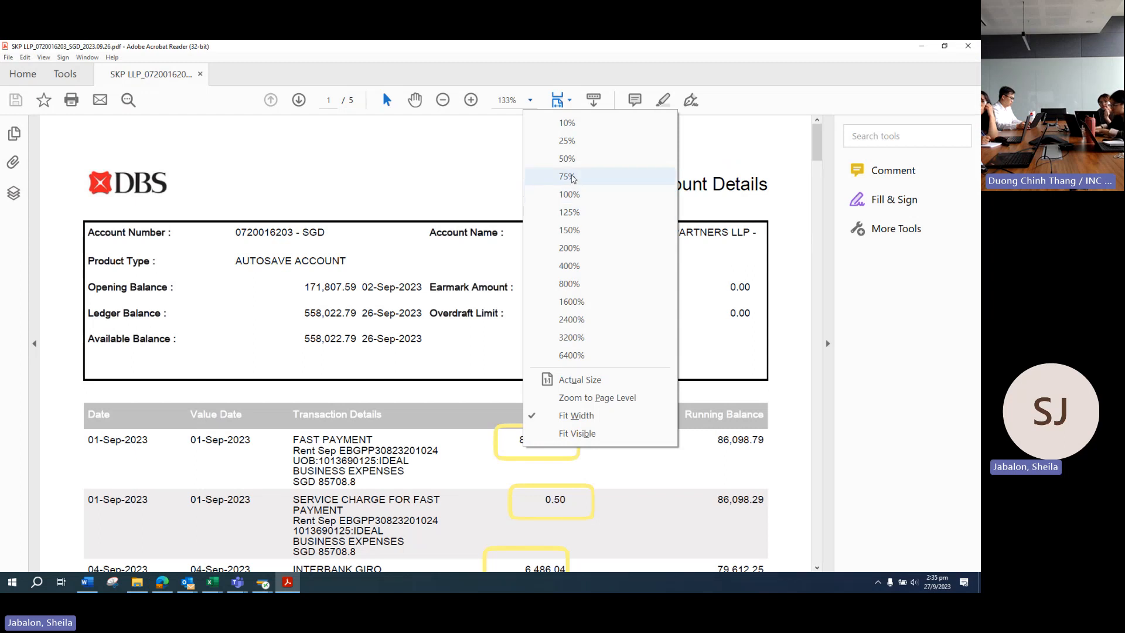
left_click(573, 178)
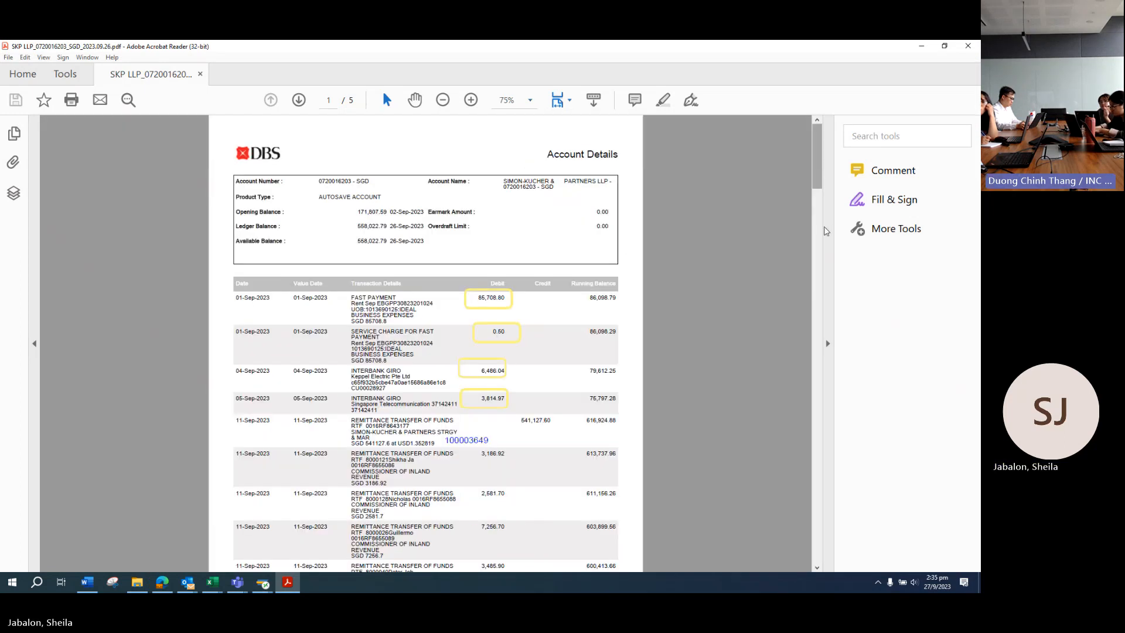
left_click_drag(817, 155, 814, 435)
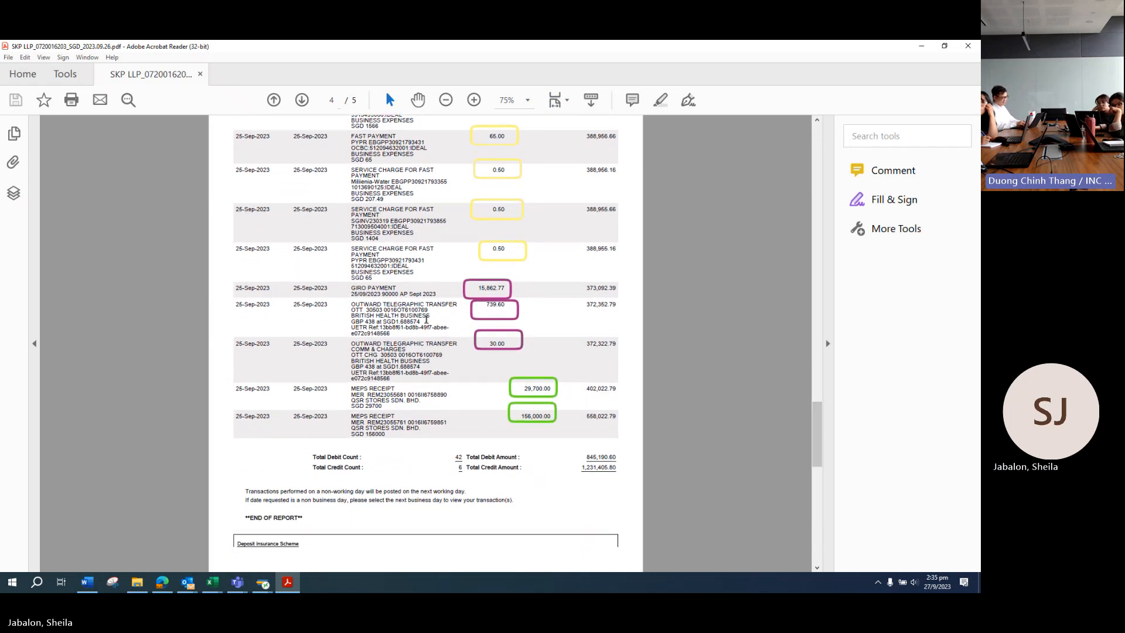
scroll(466, 332, "down", 2)
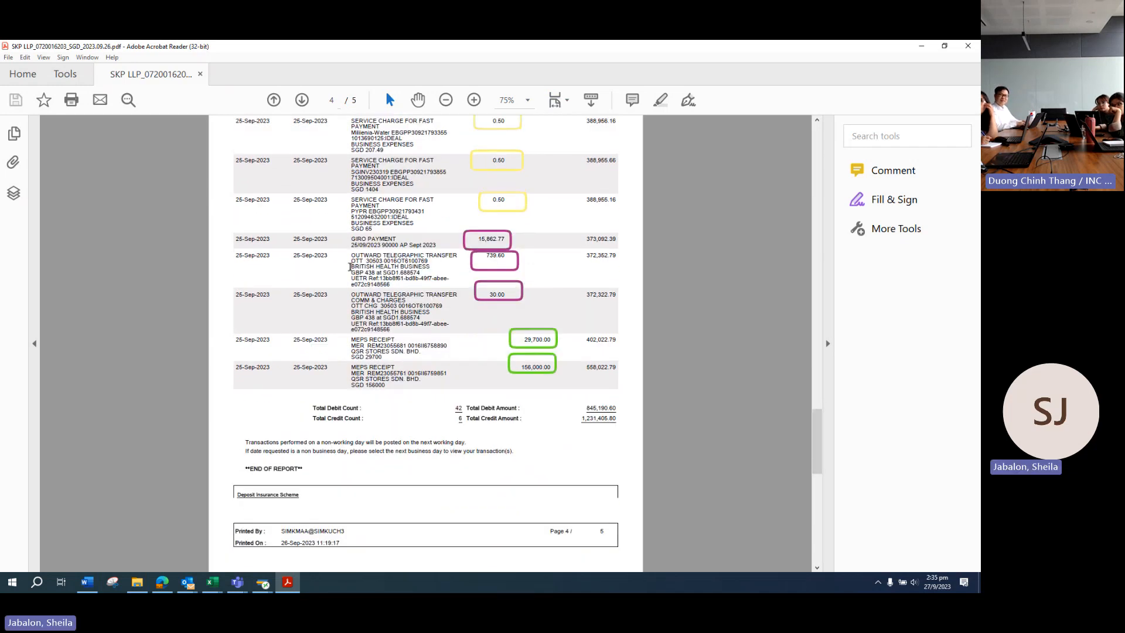
Step: Highlight the 739.60 and 30.00 telegraphic transfer rows, then return to SAP
mouse_move(350, 271)
left_mouse_down()
mouse_move(366, 267)
mouse_move(351, 267)
left_mouse_up()
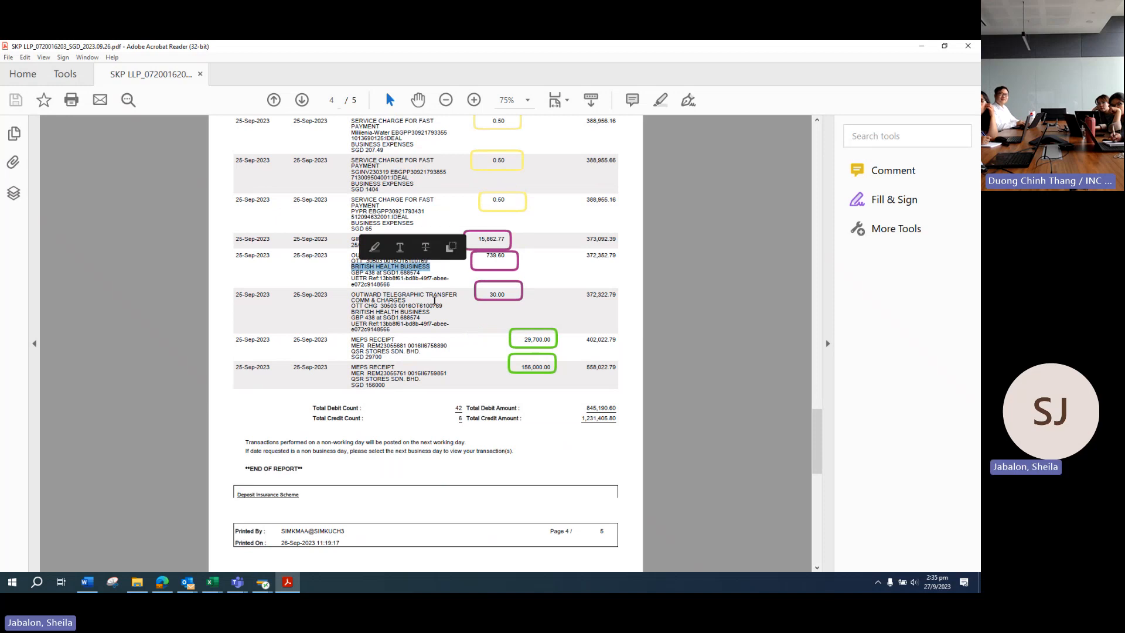
left_click(533, 265)
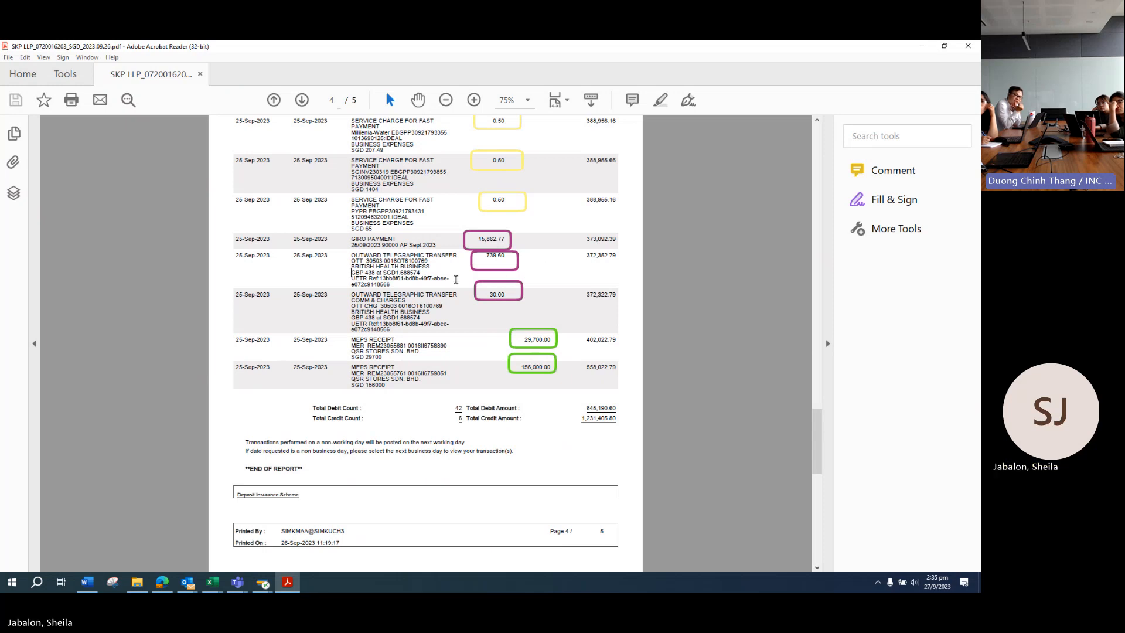
left_click_drag(235, 256, 495, 283)
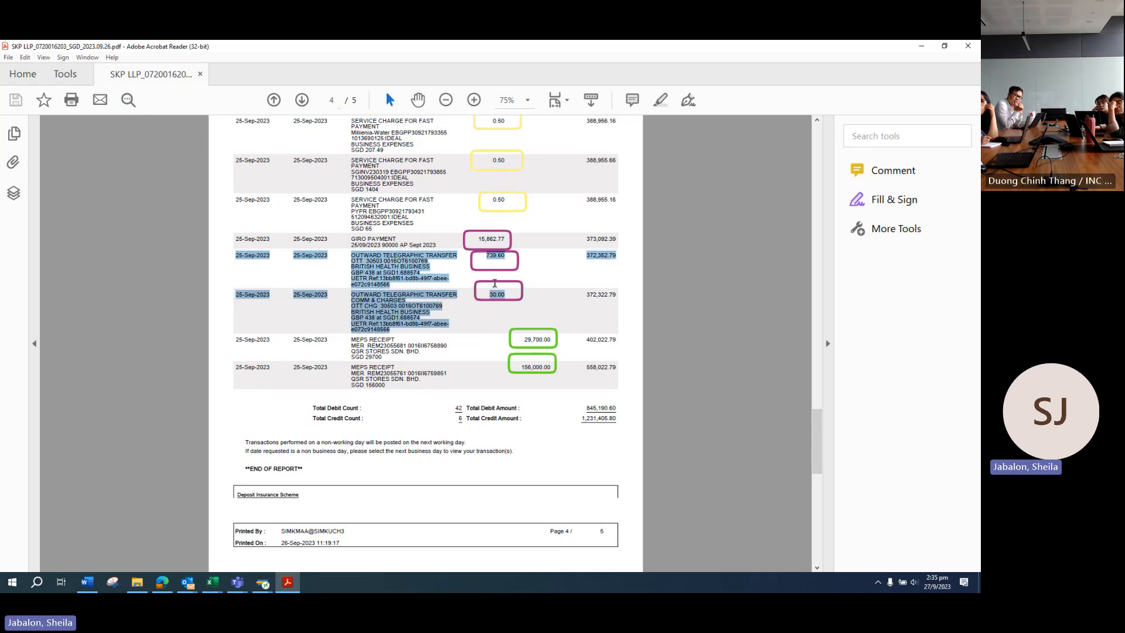
left_click(462, 318)
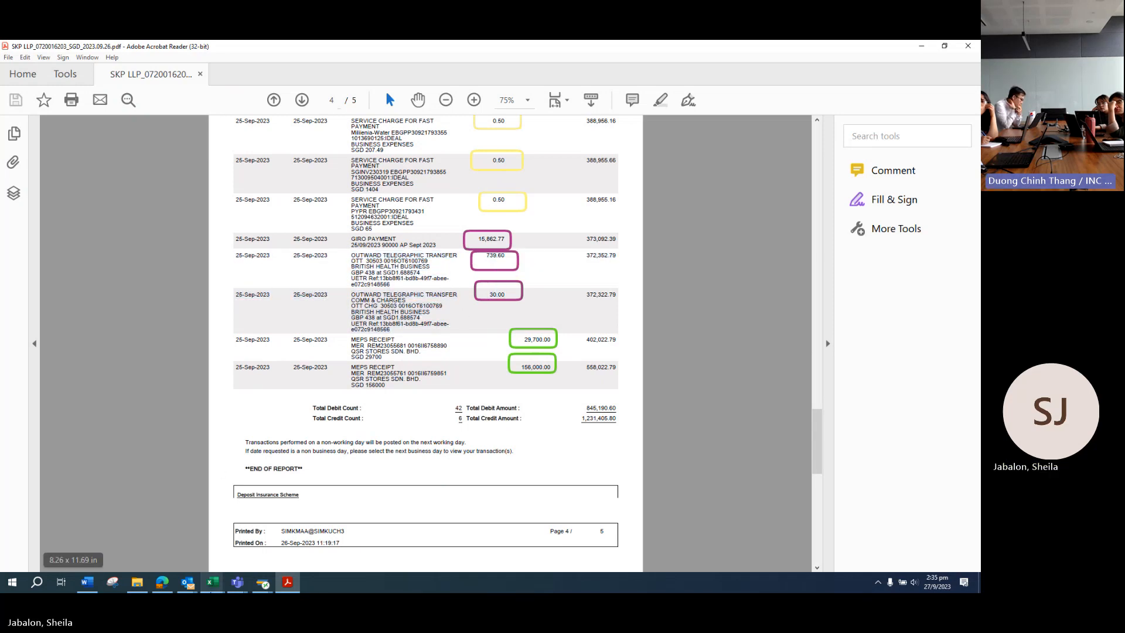
mouse_move(263, 582)
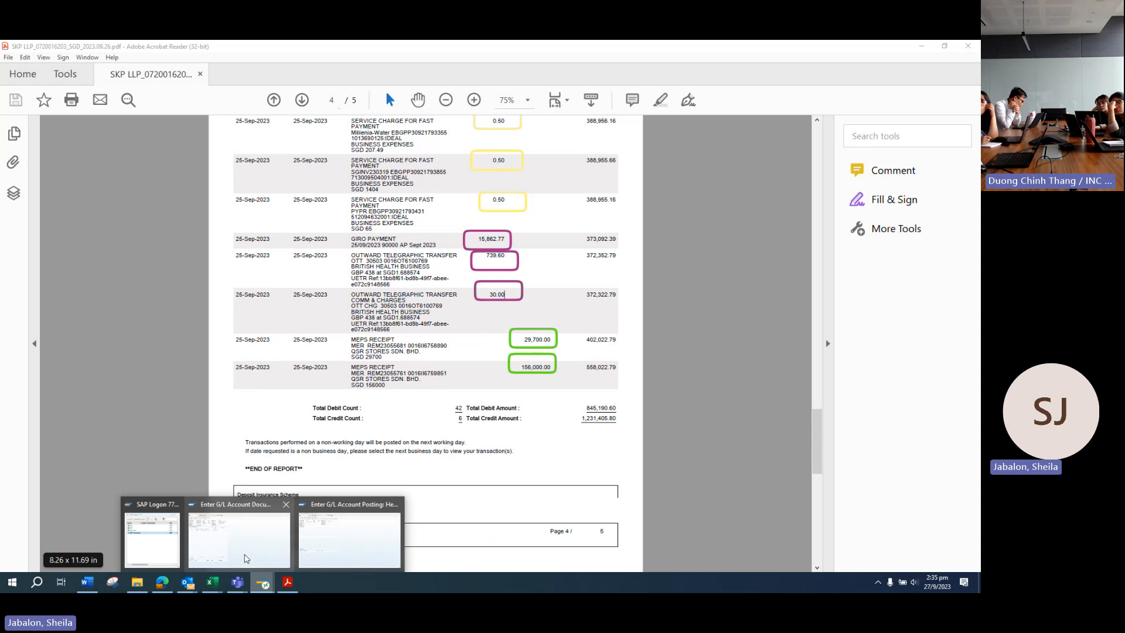
left_click(327, 547)
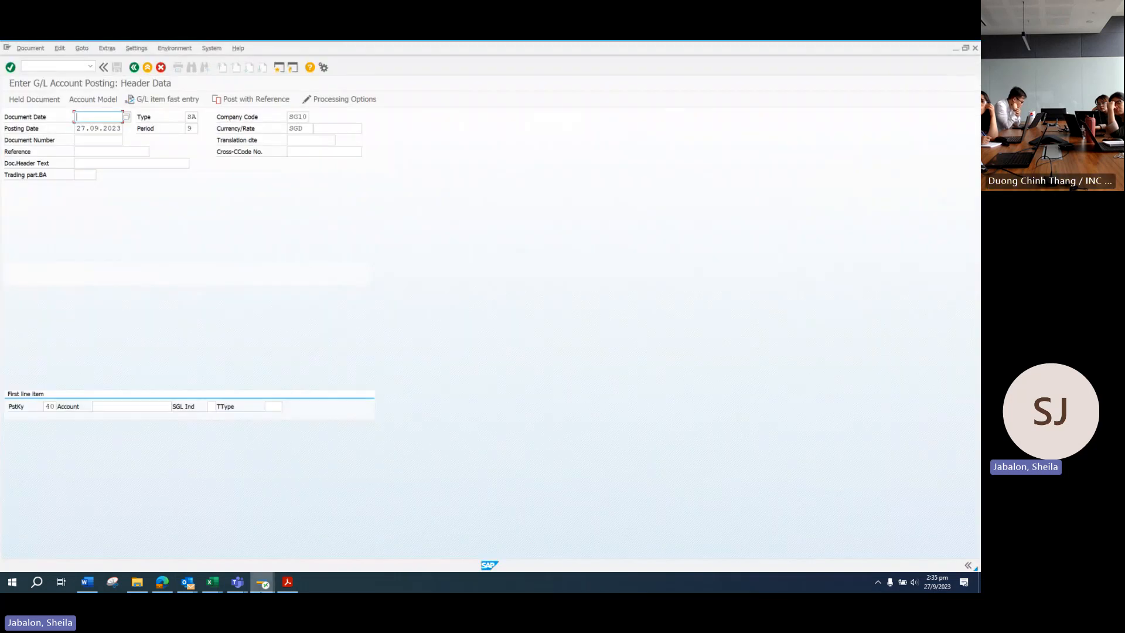
Step: Set both document date and posting date to 25.09.2023
left_click(288, 582)
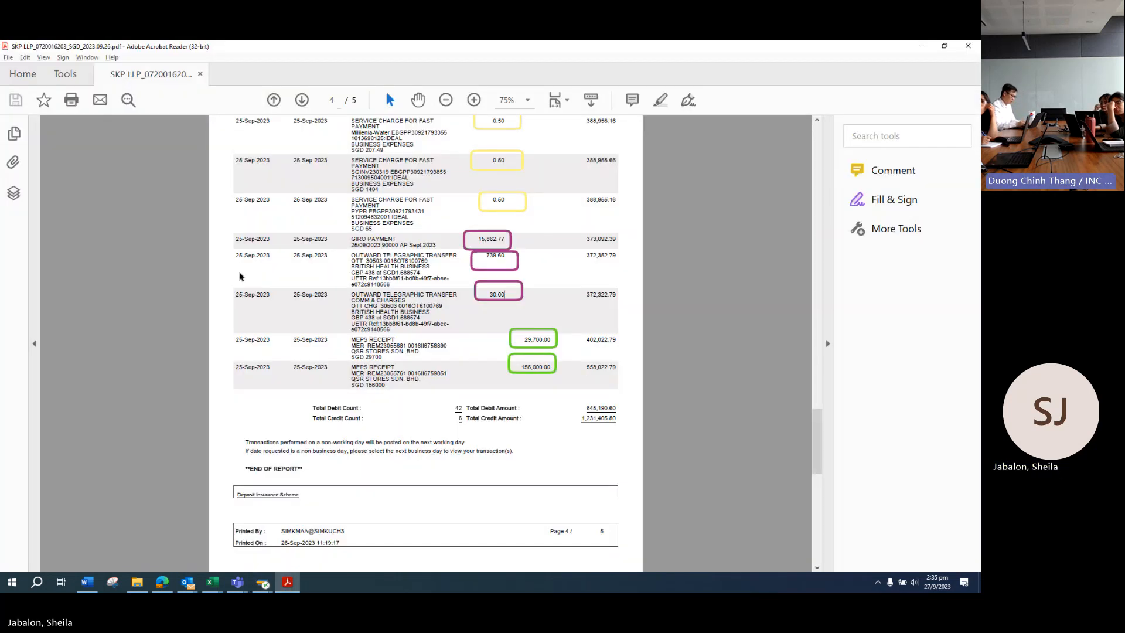
key("alt+Tab")
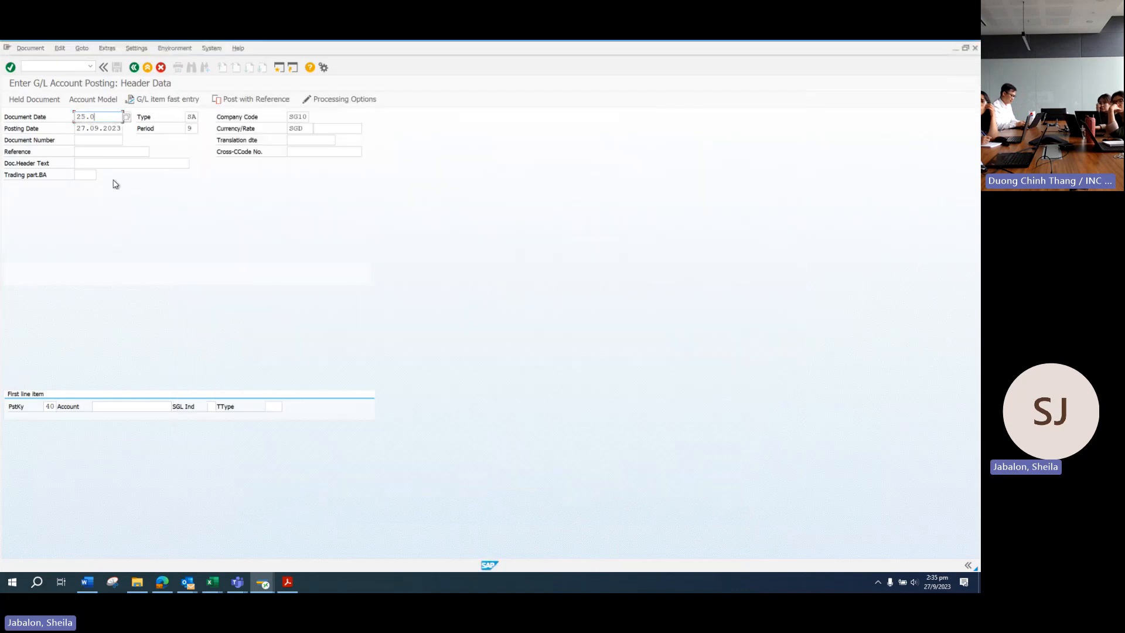
type("2023")
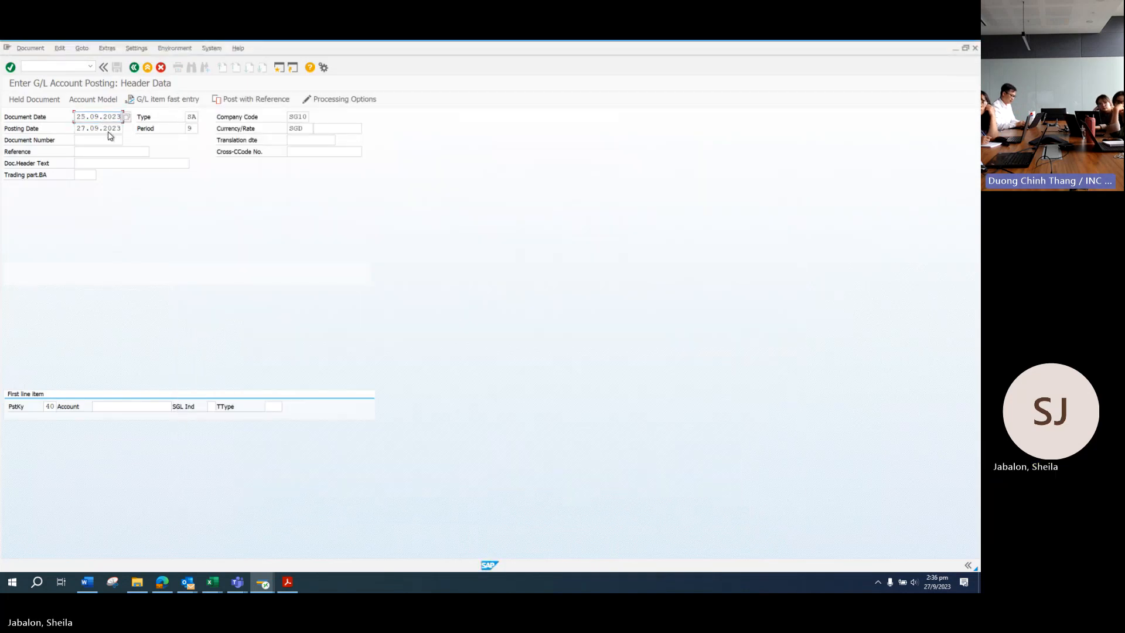
left_click_drag(99, 128, 13, 126)
type("25")
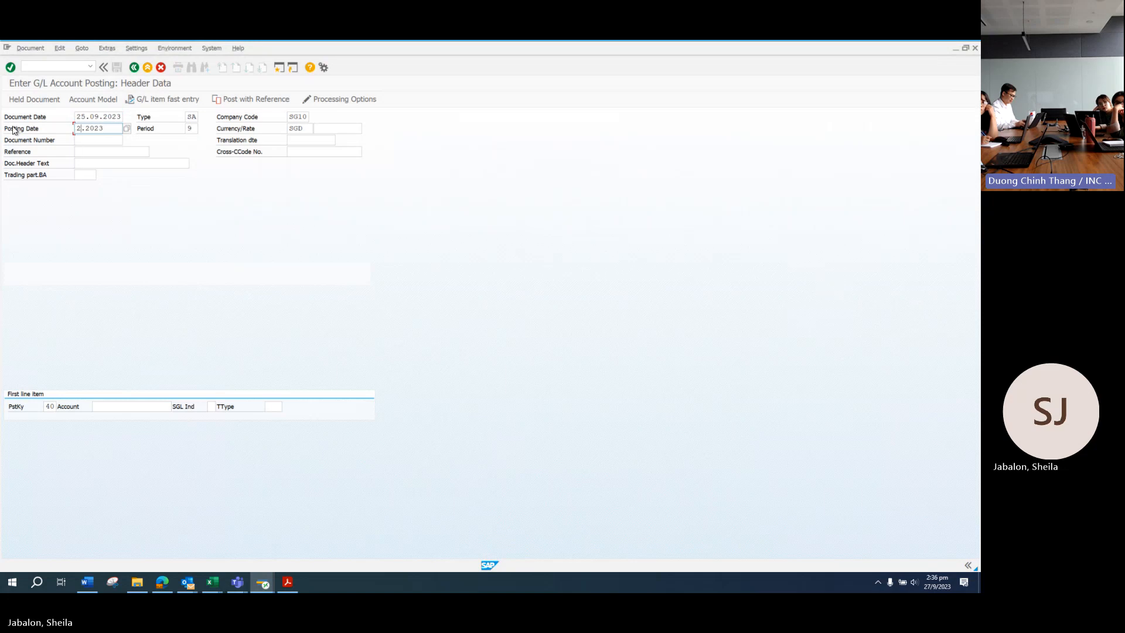
key("Tab")
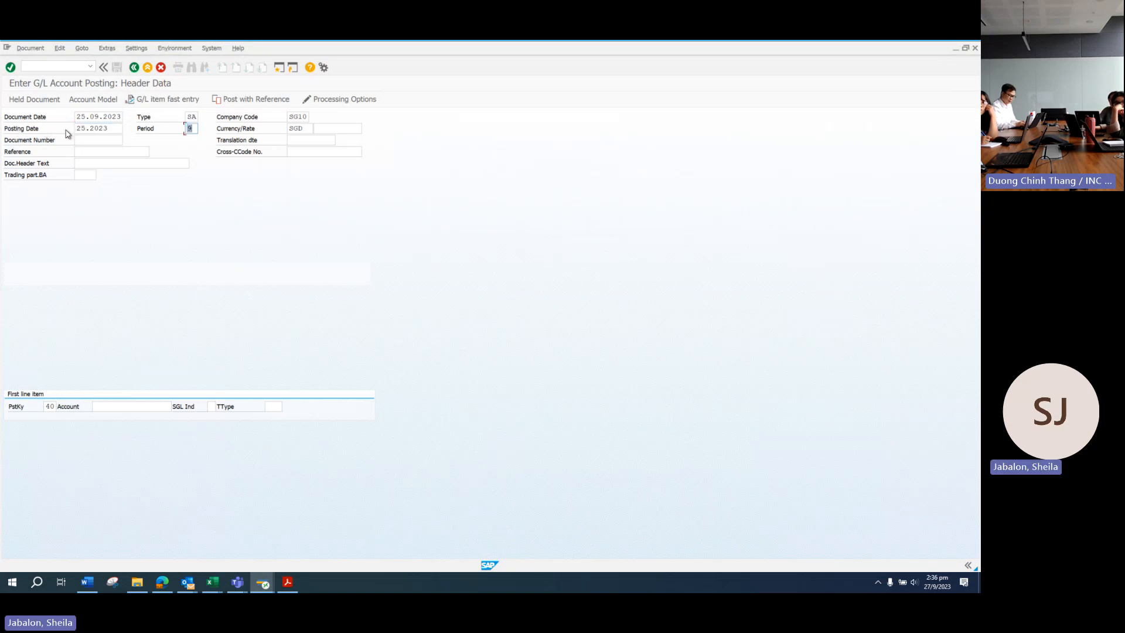
left_click(103, 129)
type("09.")
key("Tab")
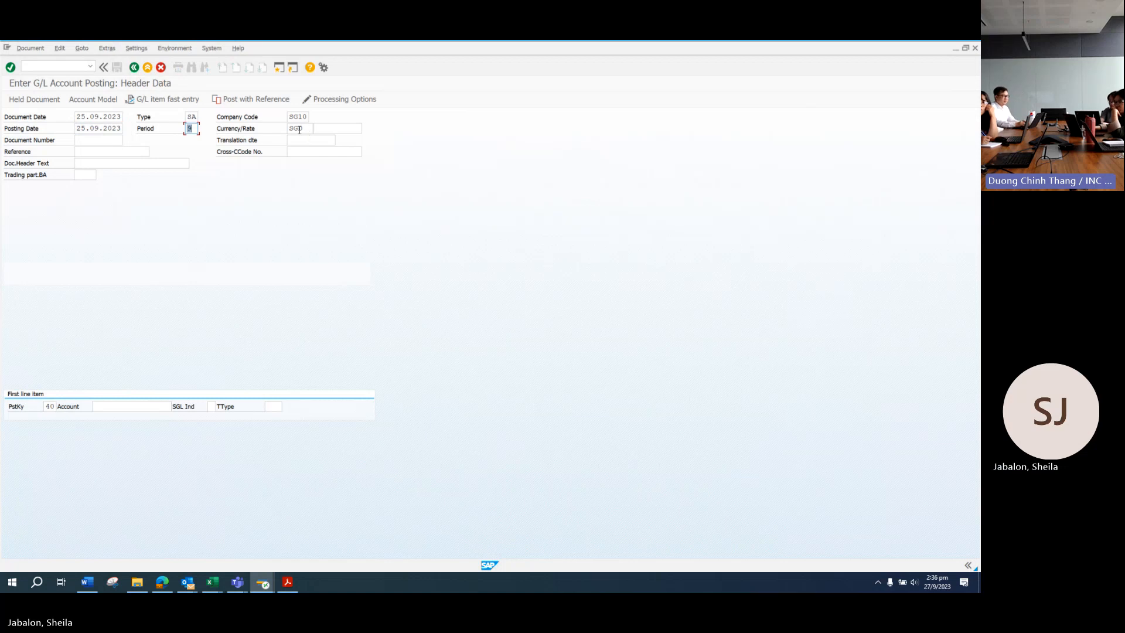
left_click(88, 153)
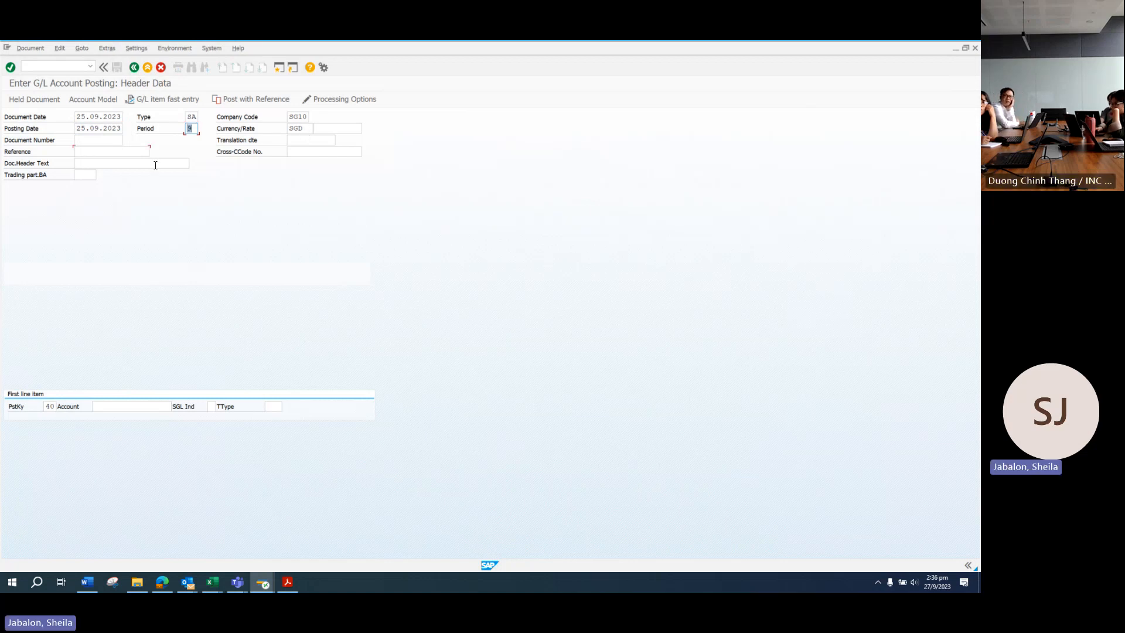
left_click(136, 582)
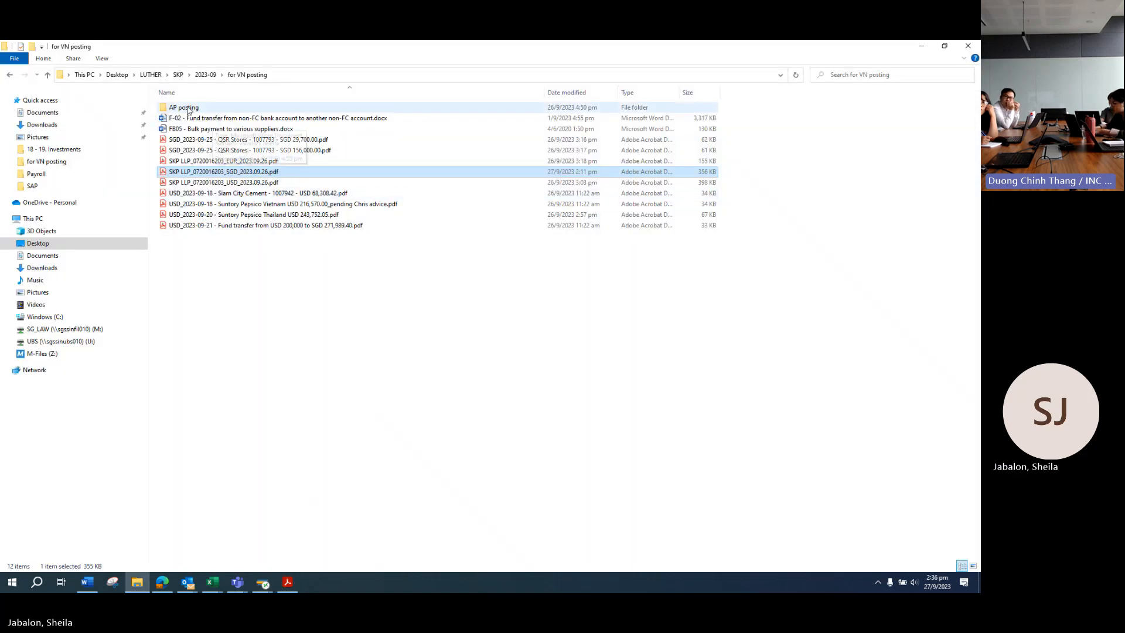
Step: Open the BHBIA AP payment PDF and locate transfer reference 30503, then return to SAP
double_click(232, 111)
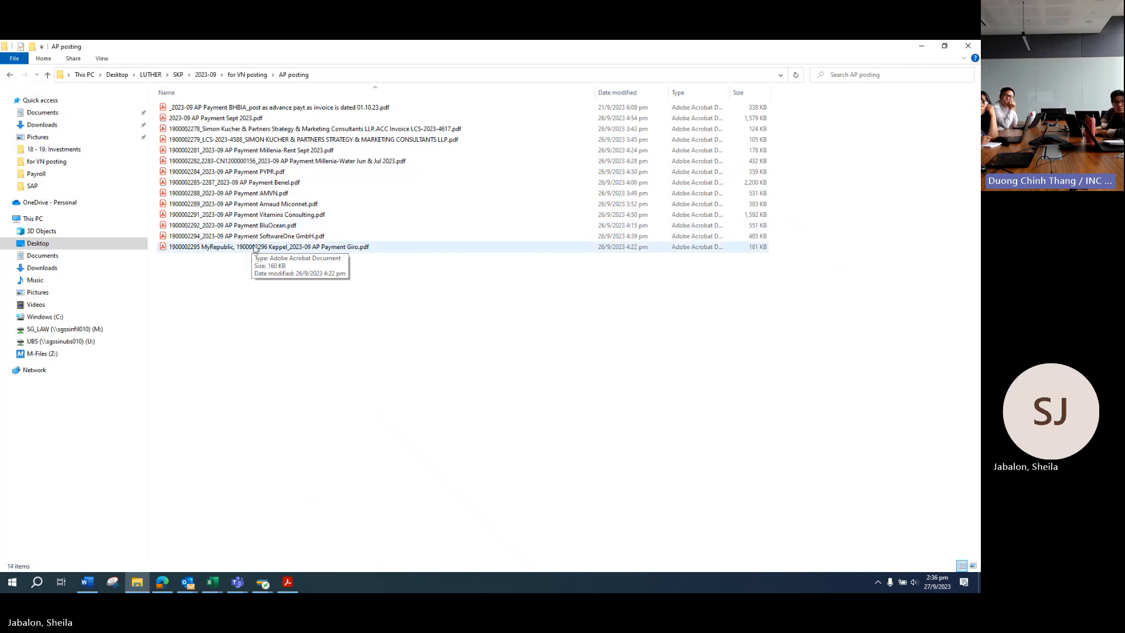
double_click(291, 109)
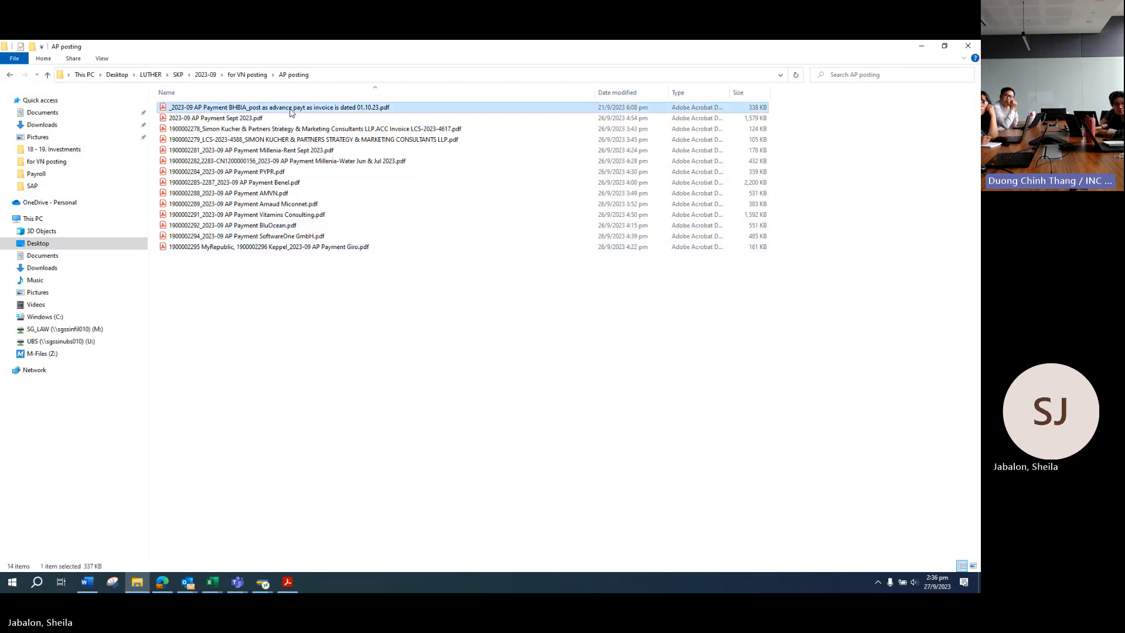
scroll(610, 281, "down", 5)
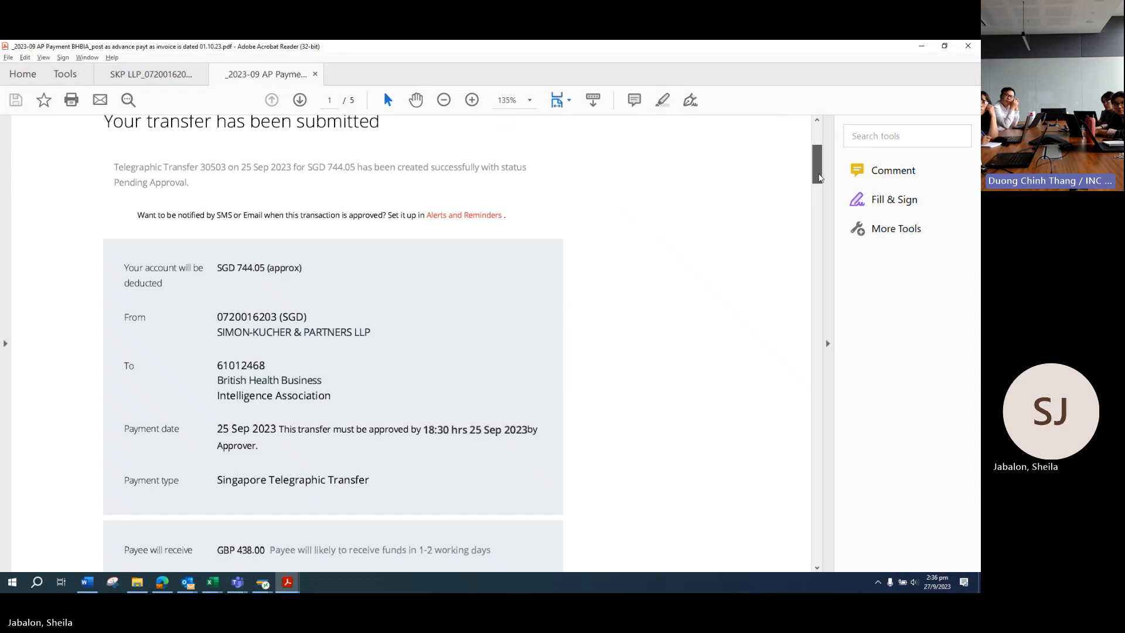
left_click_drag(819, 177, 815, 273)
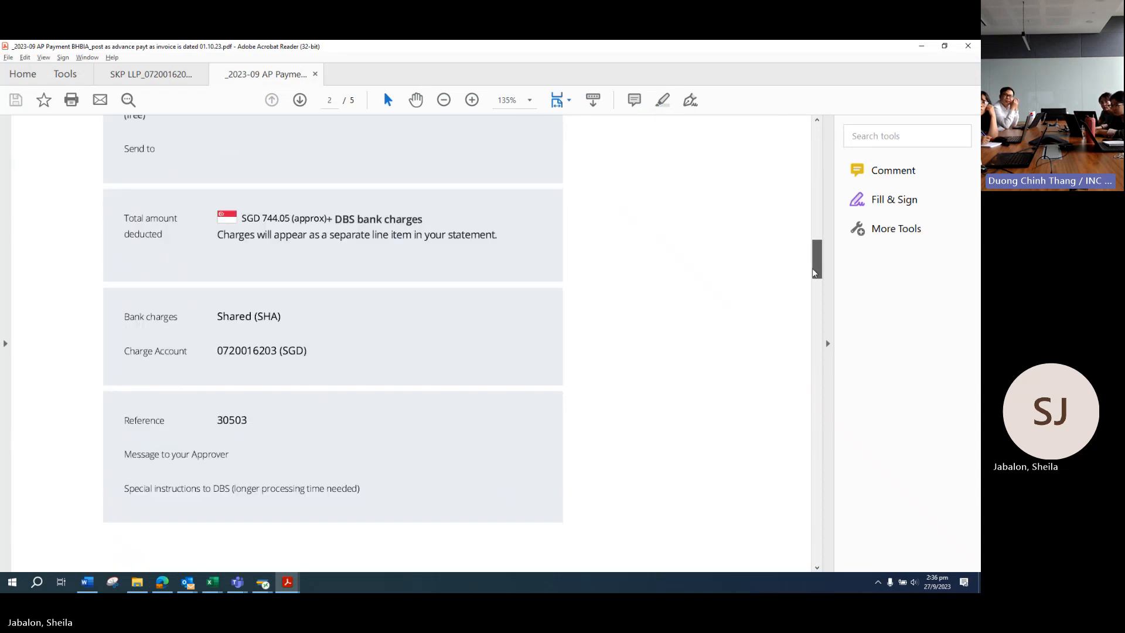
left_click_drag(216, 421, 245, 421)
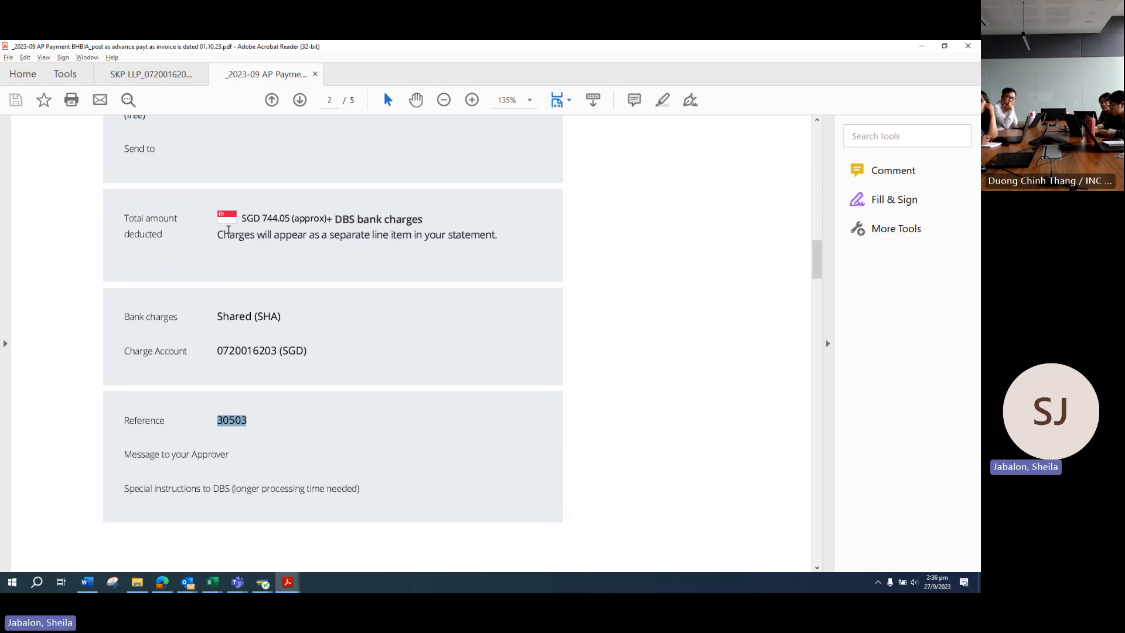
scroll(223, 226, "up", 10)
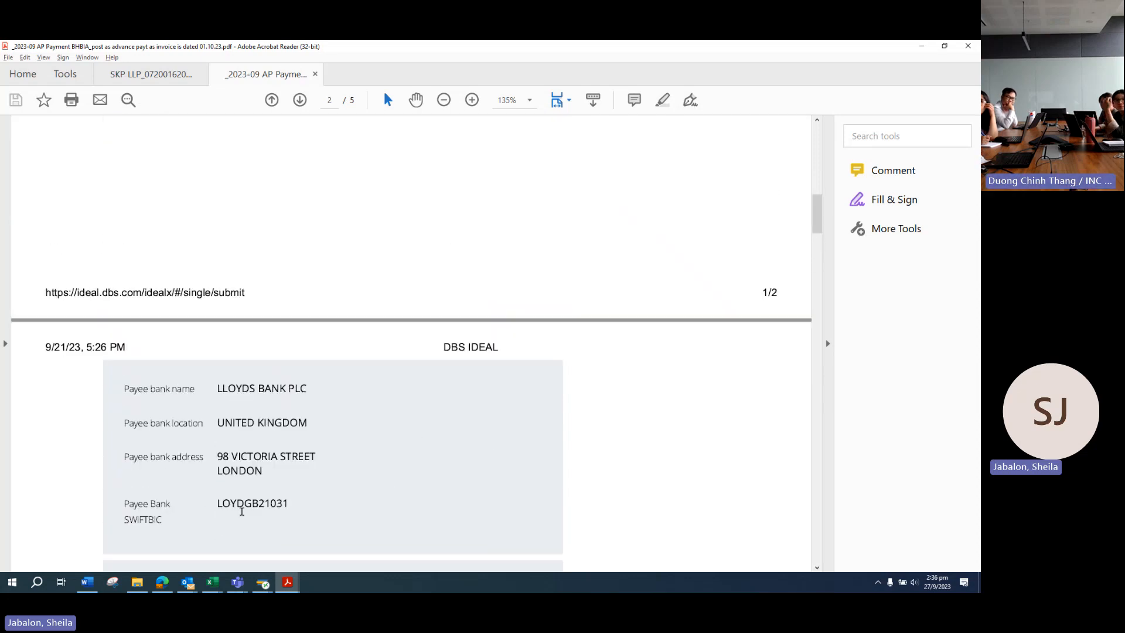
scroll(244, 492, "down", 10)
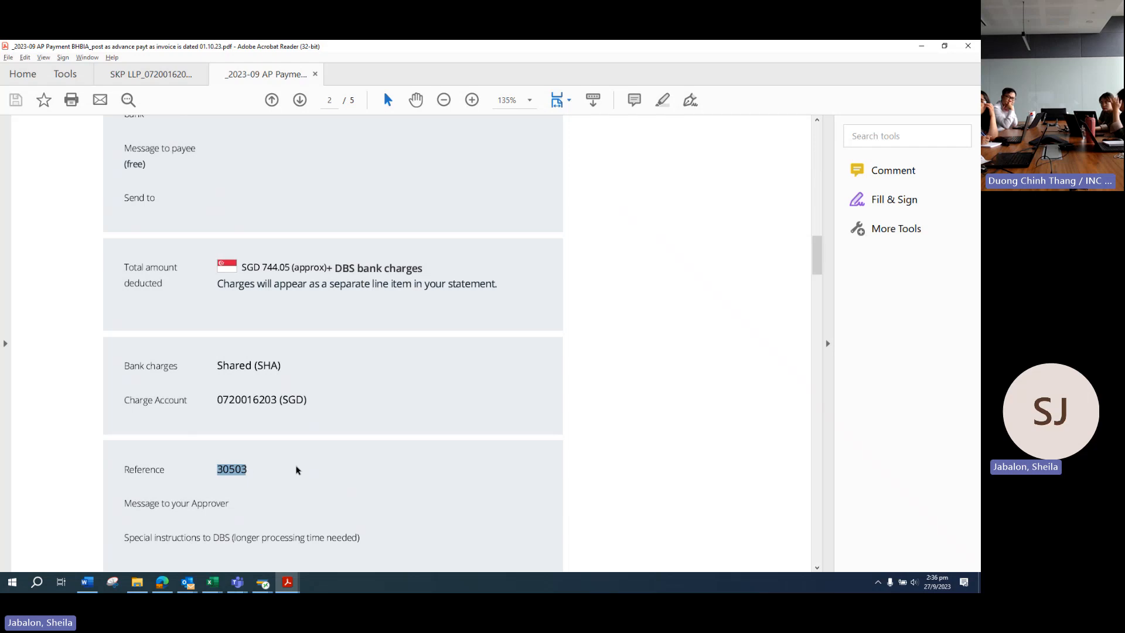
key("alt+Tab")
left_click(258, 585)
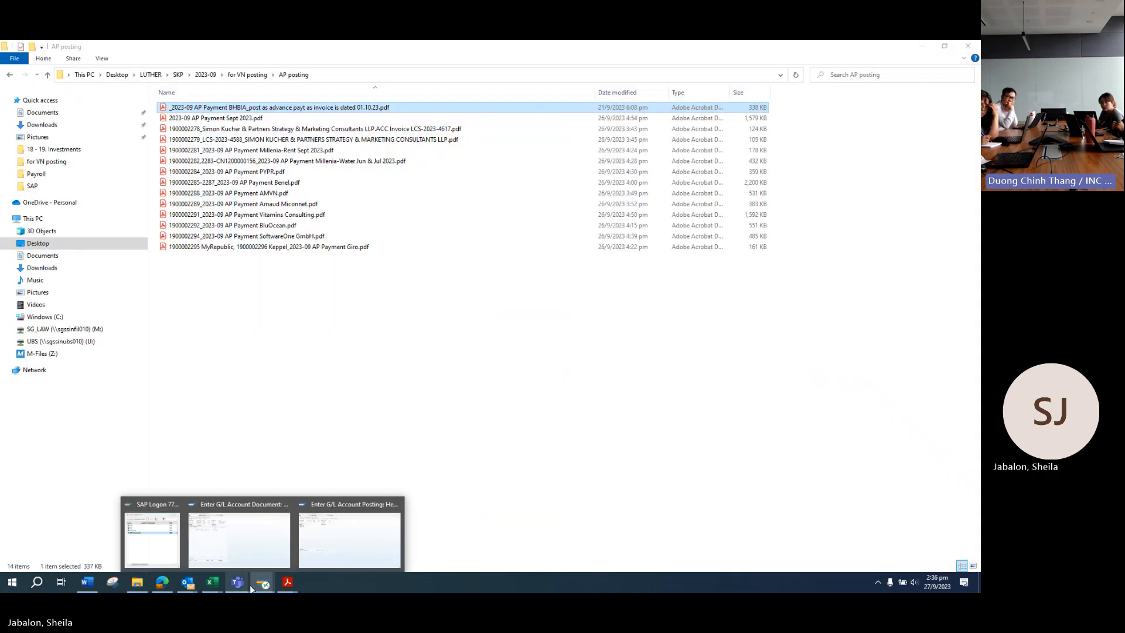
left_click(348, 546)
Step: Remove the wrongly pasted text from the posting header's Reference field
left_click(102, 153)
type("WVeV")
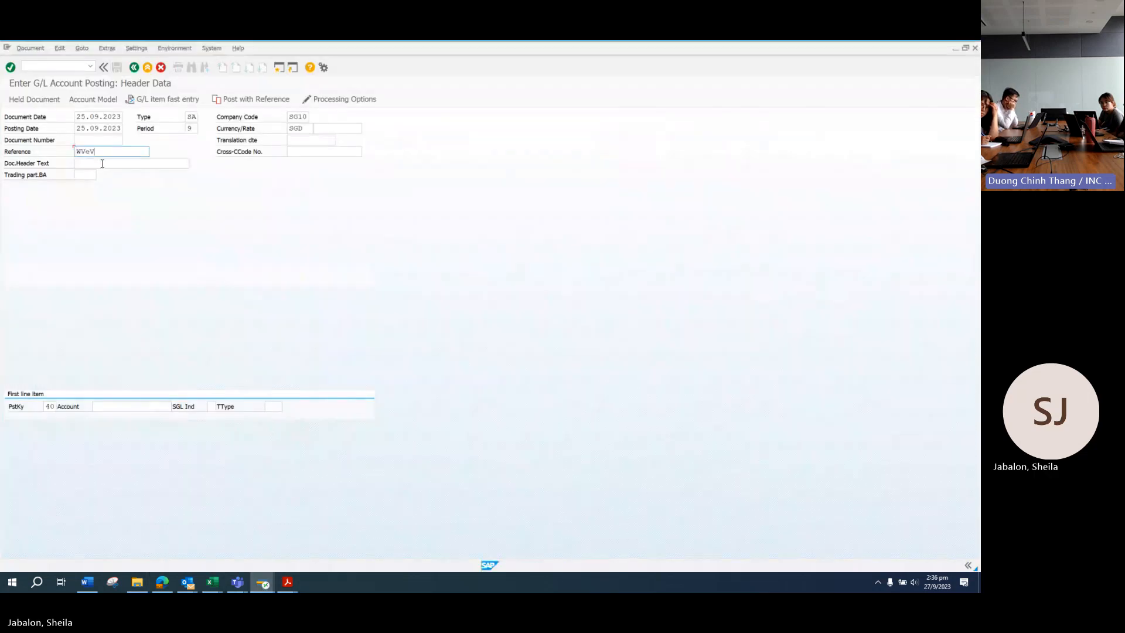
left_click(102, 162)
left_click_drag(103, 153, 67, 151)
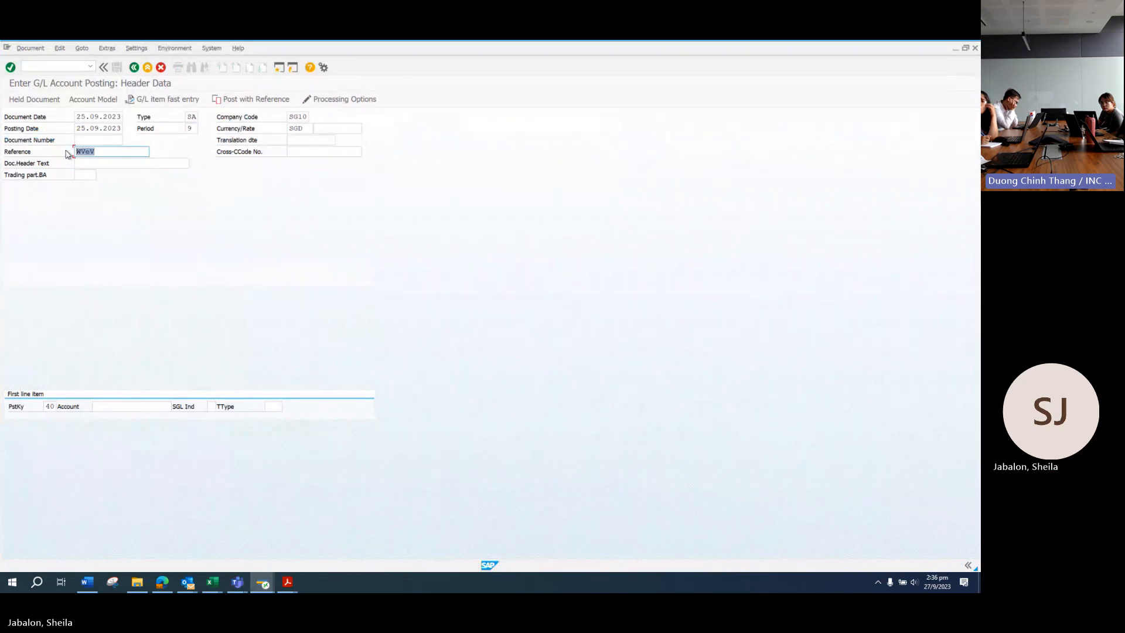
key("BackSpace")
Step: Check the BHBIA payment PDF and enter 30503 as the Reference
mouse_move(287, 582)
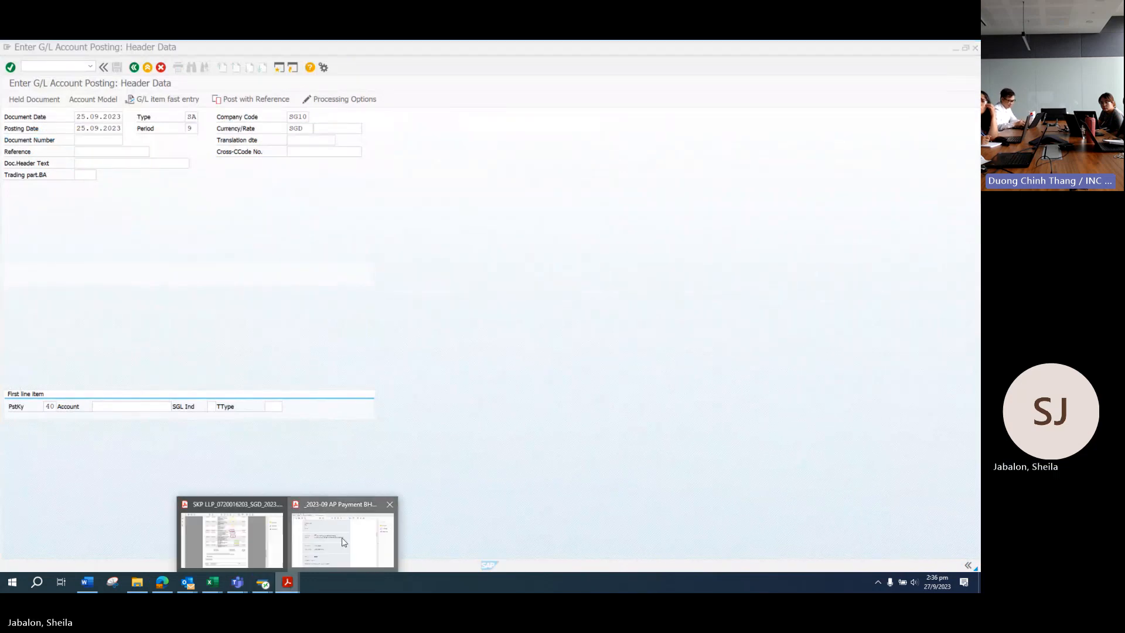
left_click(344, 542)
scroll(299, 472, "down", 3)
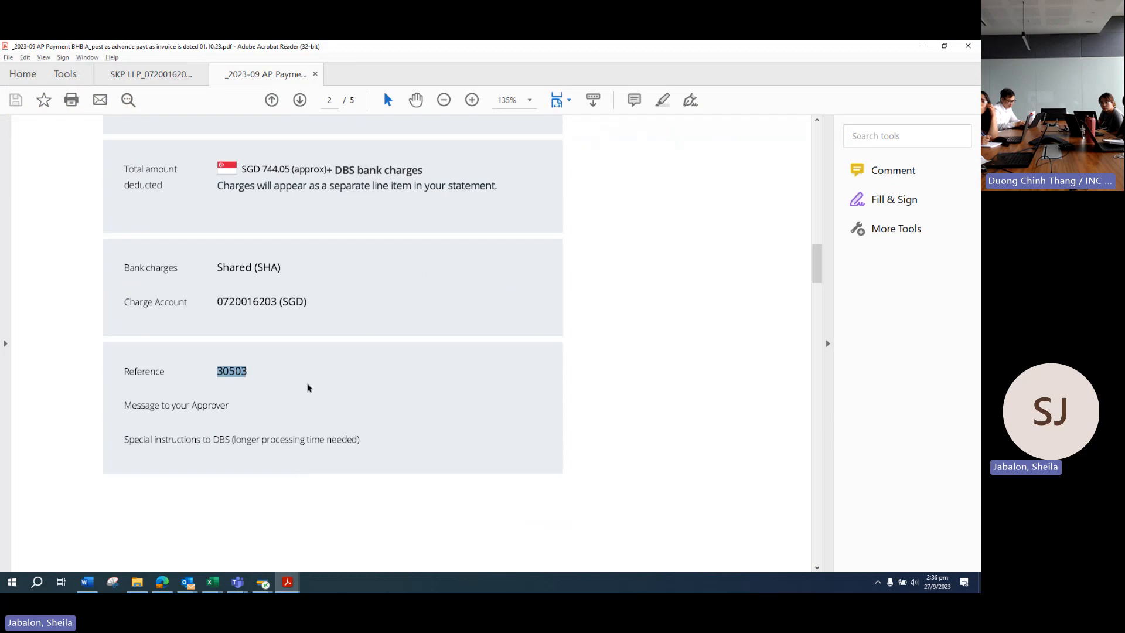
key("alt+Tab")
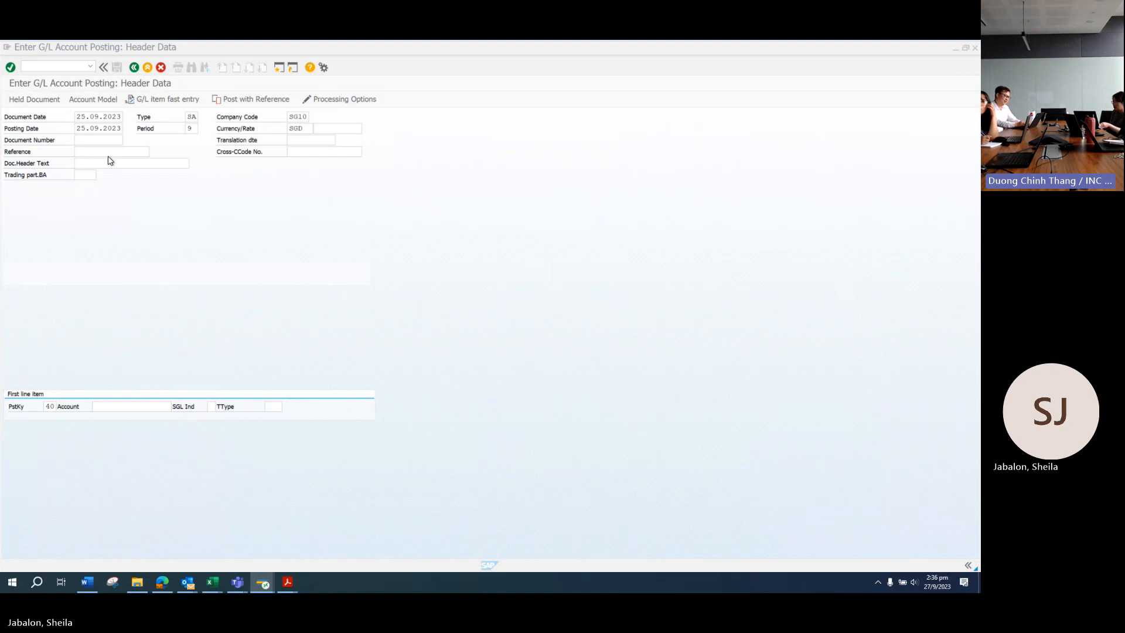
left_click(108, 157)
type("30503")
key("Tab")
Step: Enter BRITISH HEALTH as header text, then locate invoice number 30503 in the BHBIA payment PDF
type("BRITISH HEALTH")
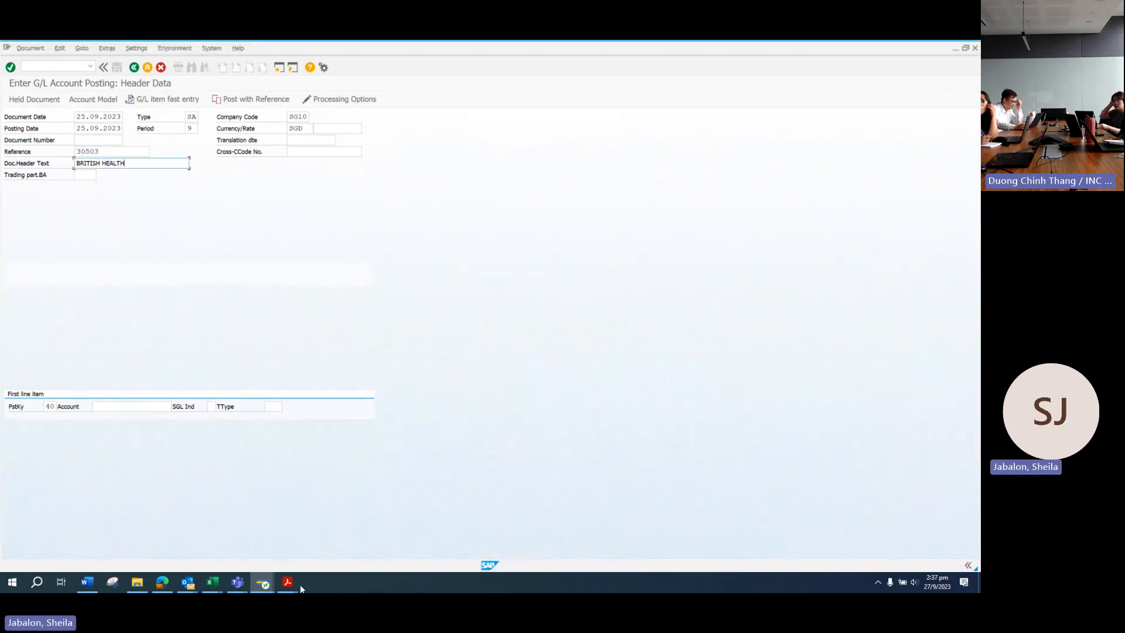
mouse_move(317, 561)
left_click(353, 538)
left_click(352, 538)
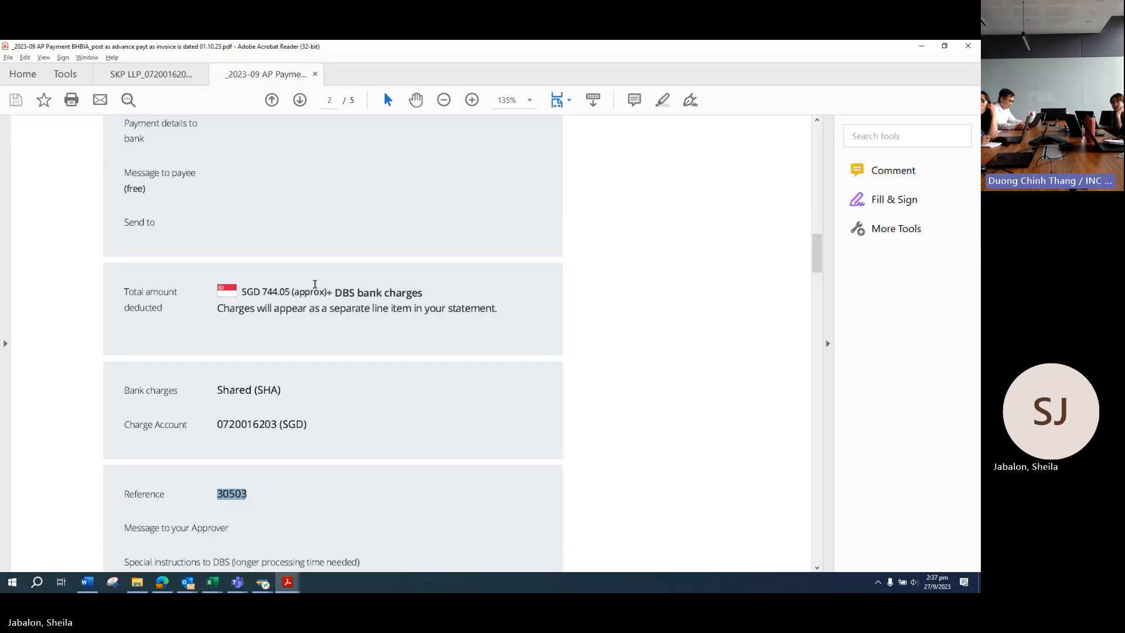
left_click_drag(819, 264, 817, 323)
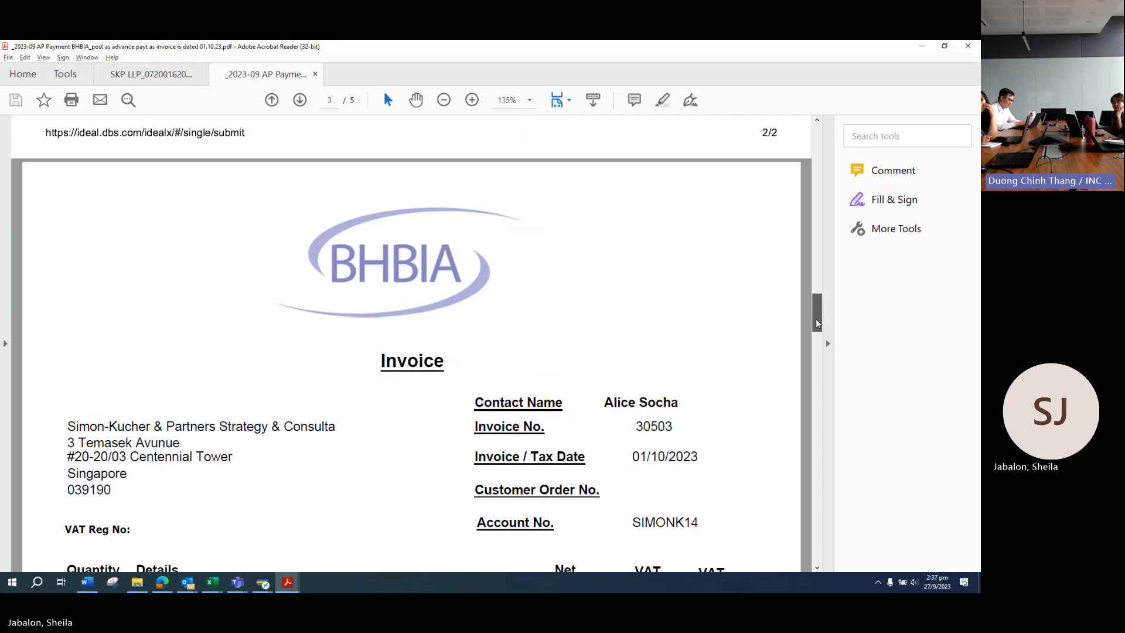
left_click_drag(636, 427, 677, 457)
left_click(634, 456)
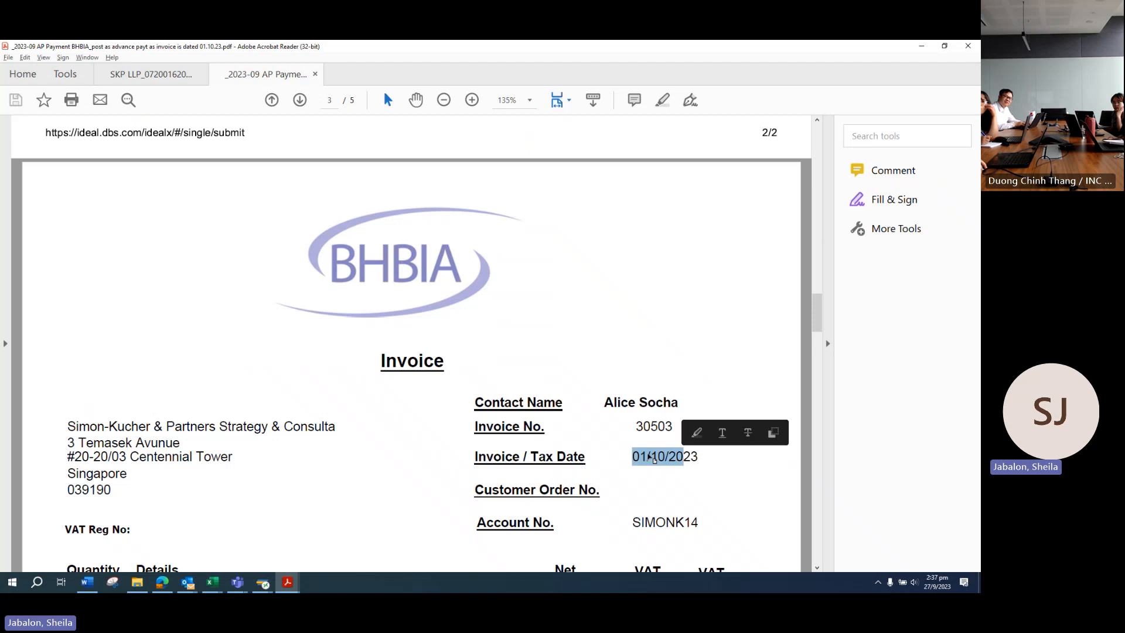
Step: Scroll back to page 1 of the PDF, select payment reference 30503, and compare it with the SAP posting window
scroll(537, 402, "up", 10)
scroll(490, 310, "up", 3)
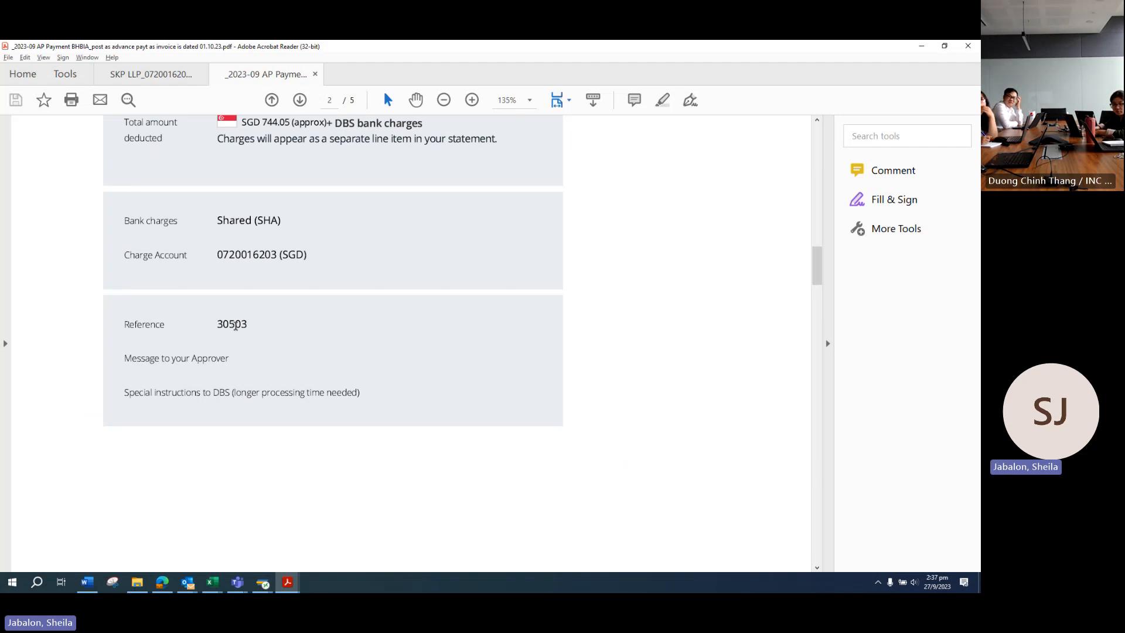
scroll(815, 267, "up", 3)
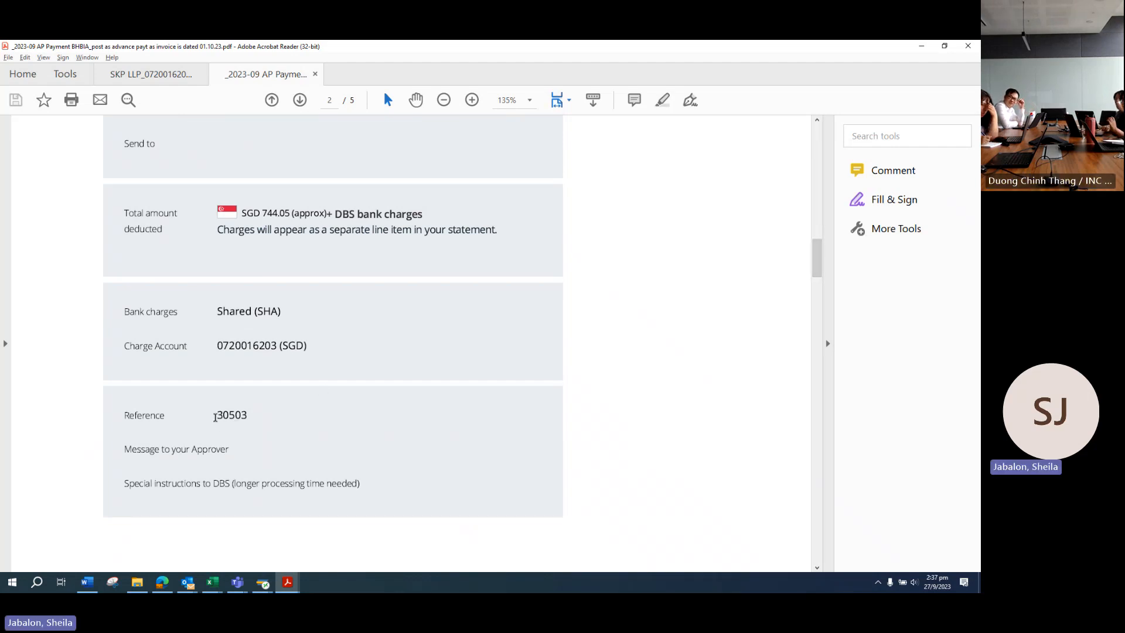
left_click_drag(216, 414, 256, 416)
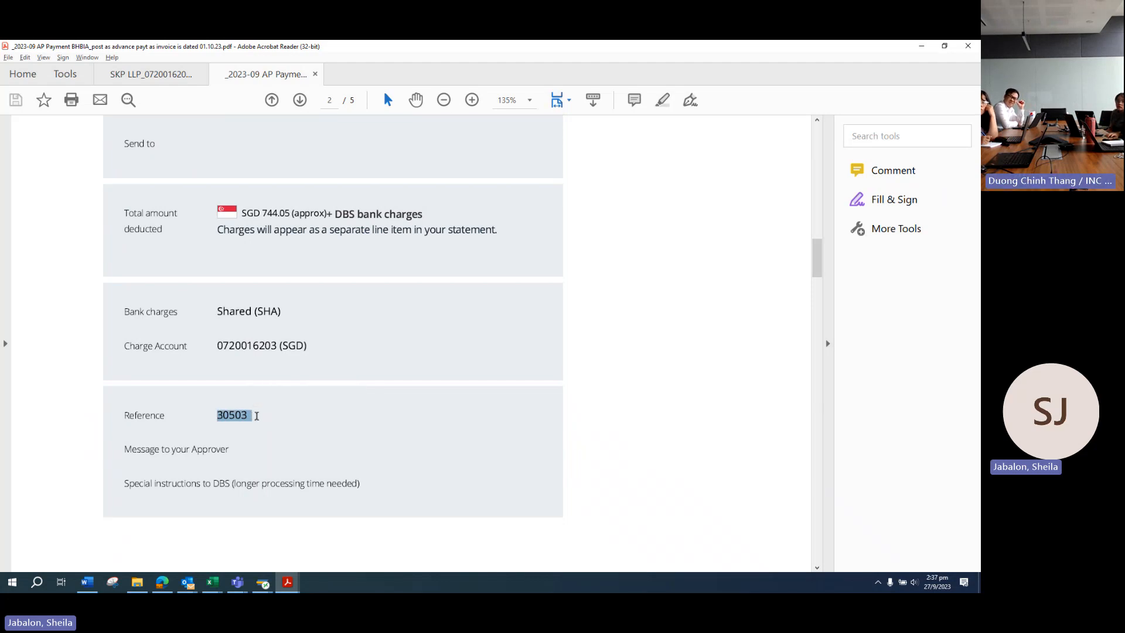
left_click_drag(822, 265, 821, 190)
left_click(262, 584)
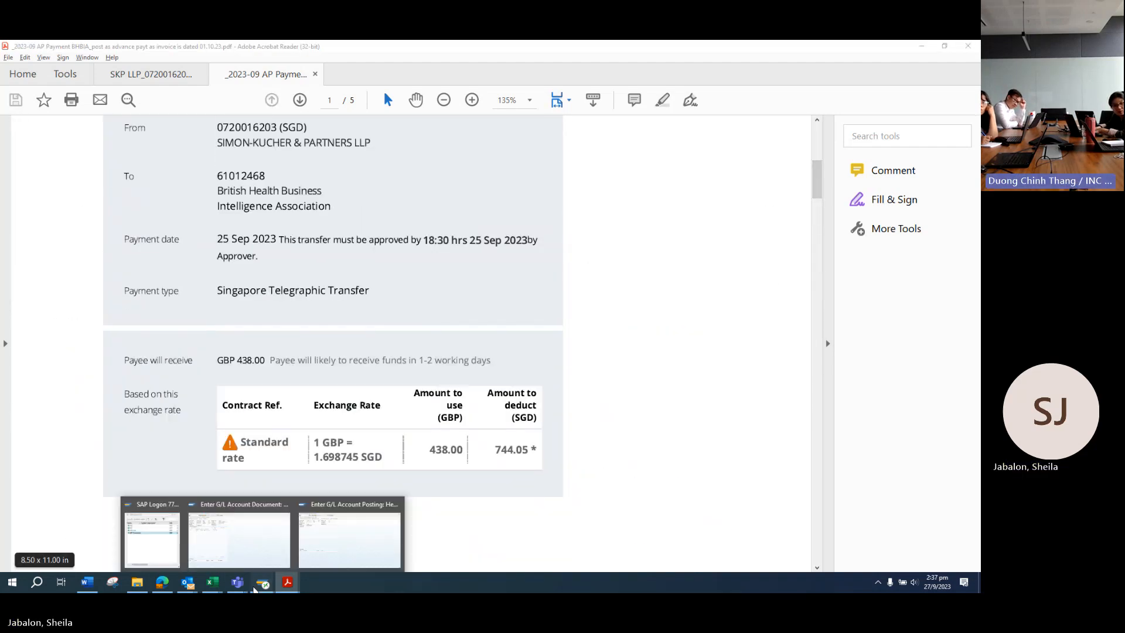
left_click(359, 538)
left_click(287, 582)
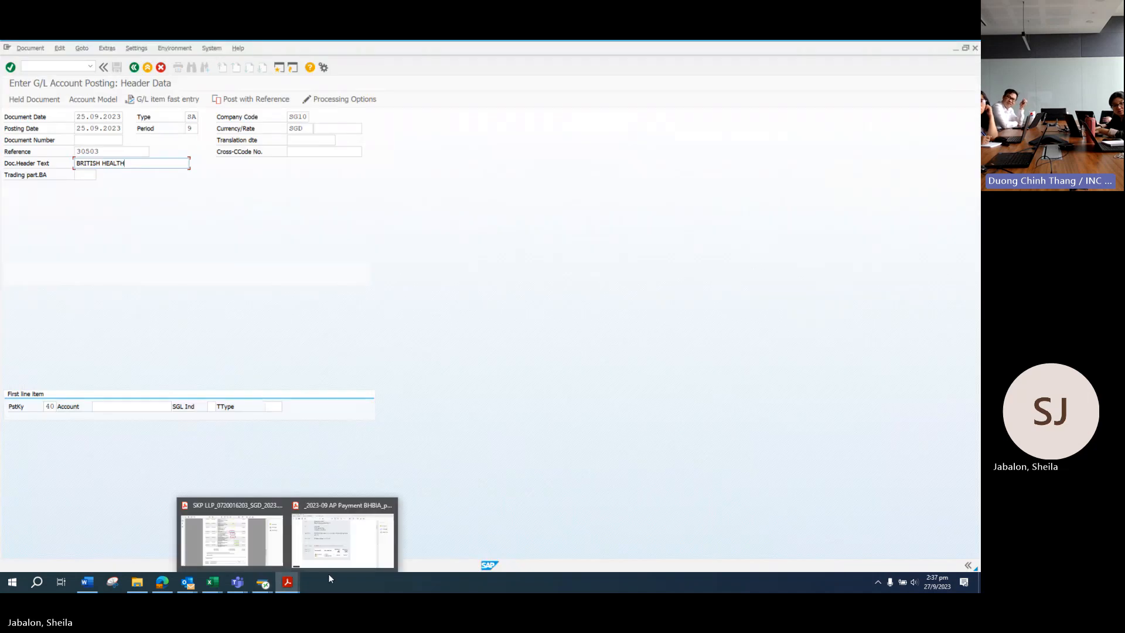
left_click(347, 548)
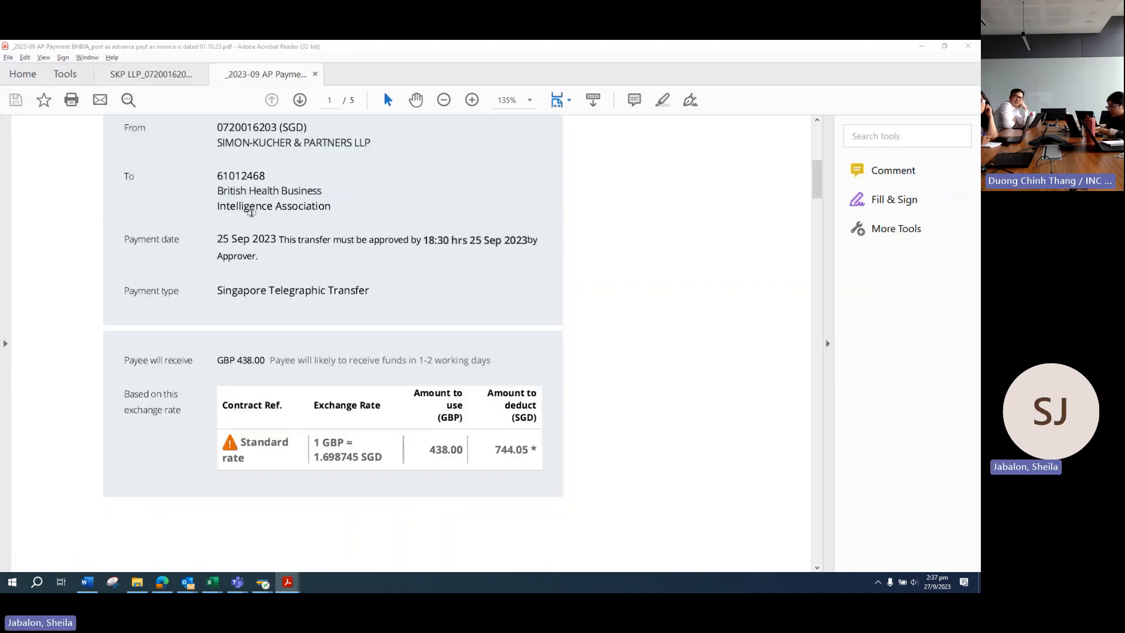
key("alt+Tab")
Step: Complete the header text as BRITISH HEALTH BIA and change the first line's posting key from 40 to 25 (Outgoing payment)
left_click(136, 164)
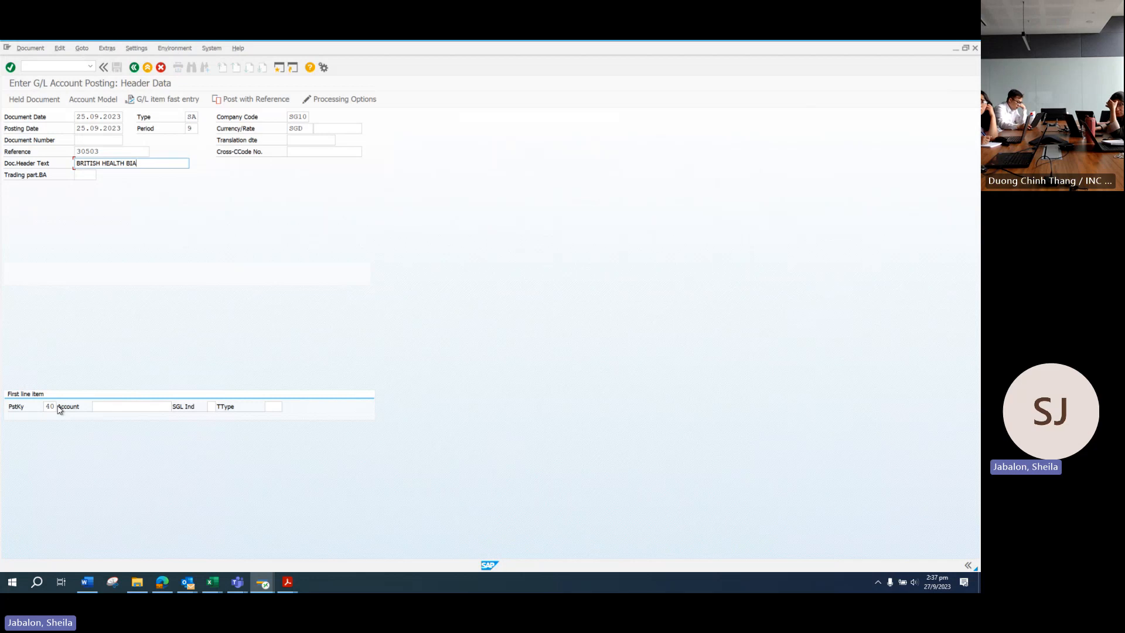
left_click(46, 406)
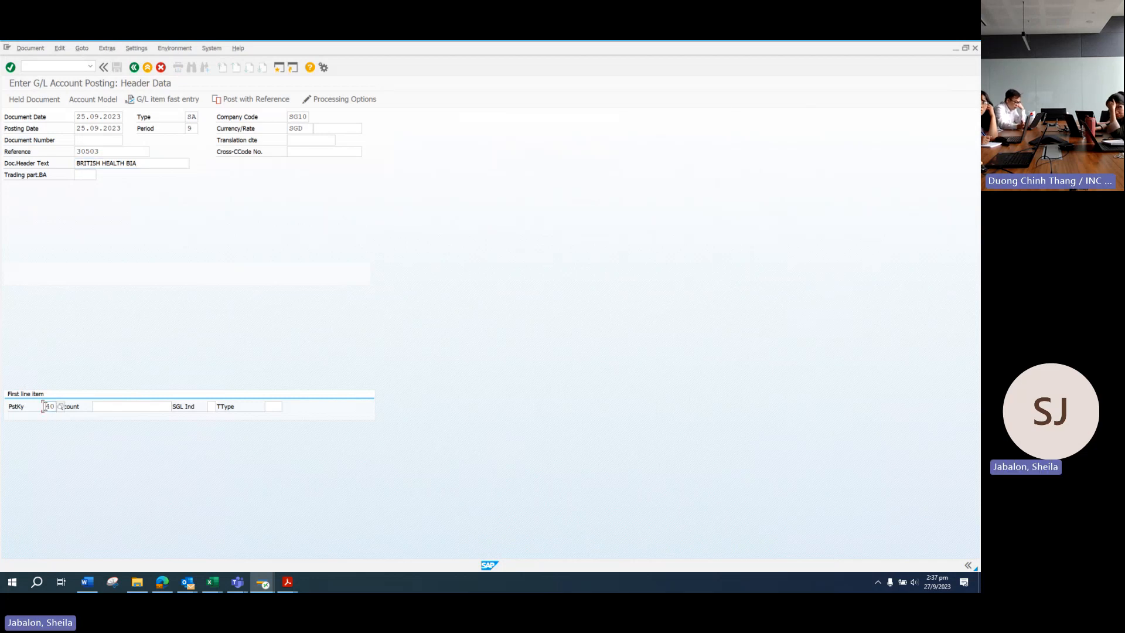
key("Delete")
key("Delete")
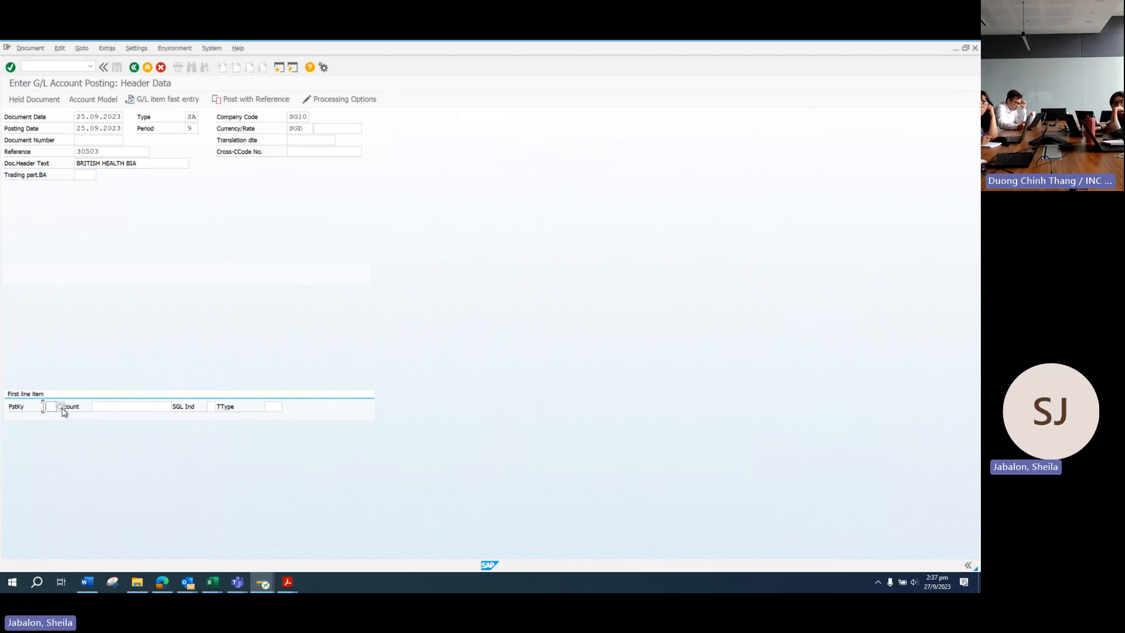
left_click(61, 406)
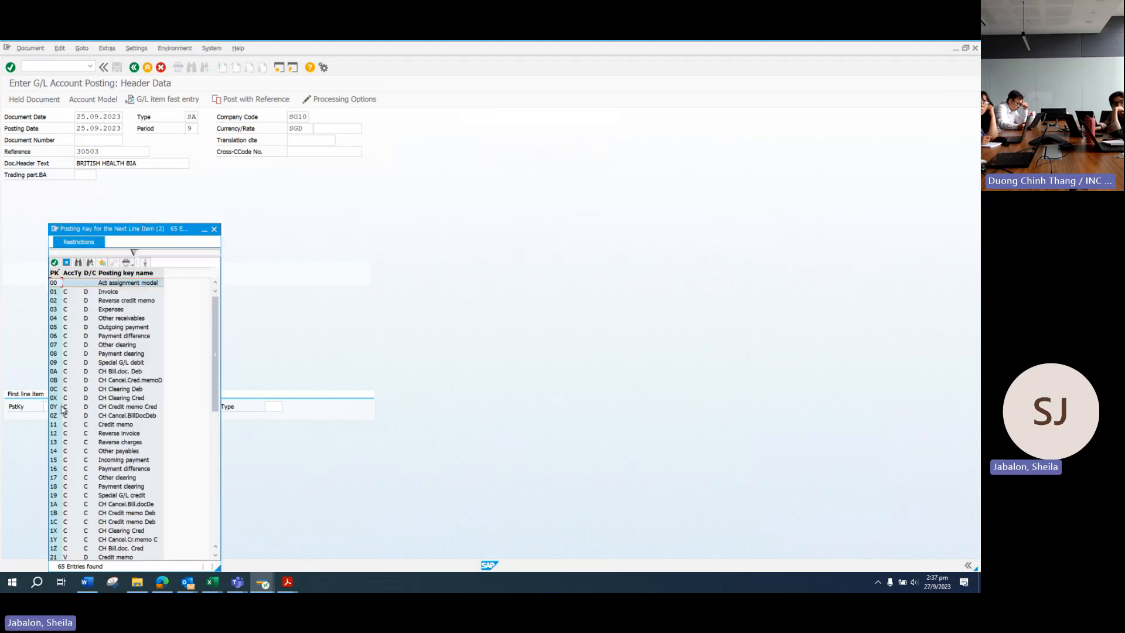
scroll(101, 410, "down", 3)
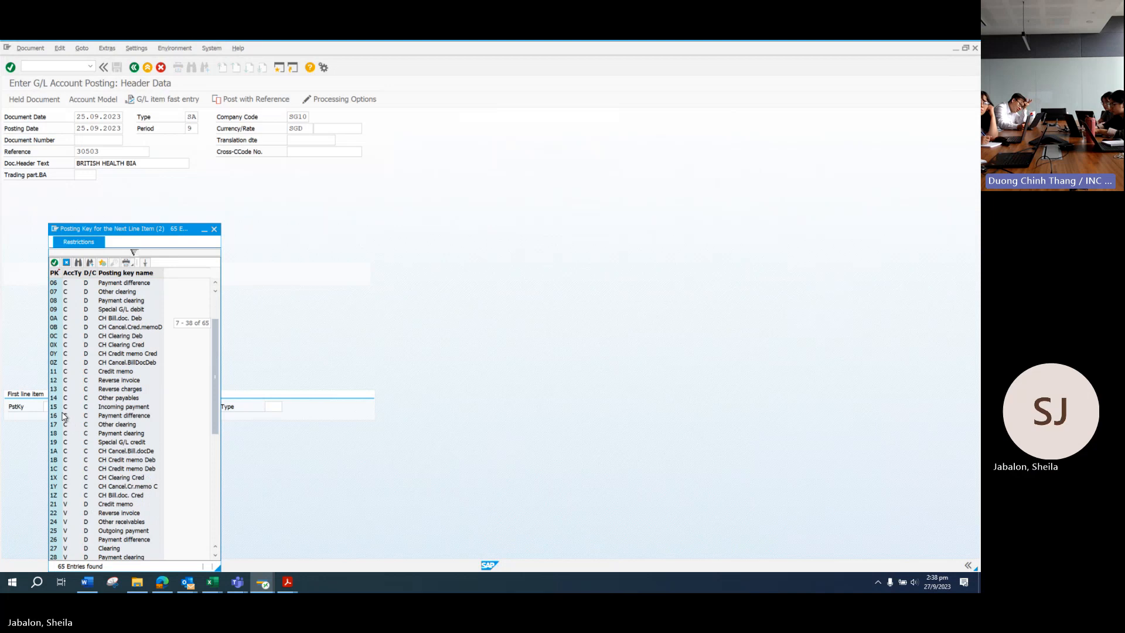
scroll(72, 463, "down", 3)
scroll(73, 473, "down", 3)
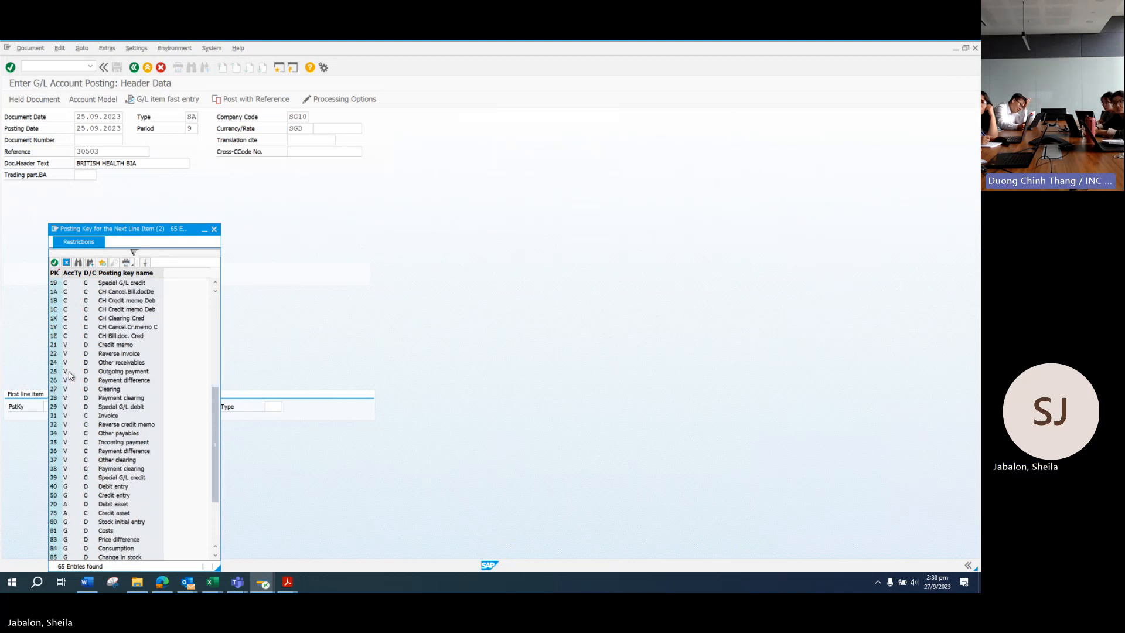
left_click(65, 371)
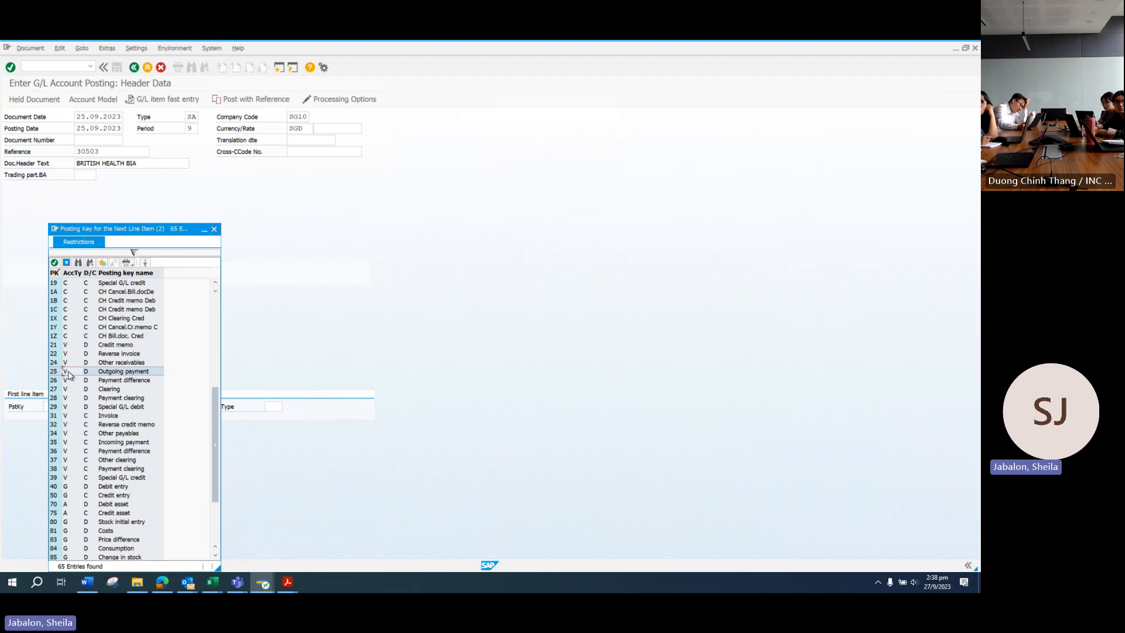
double_click(122, 373)
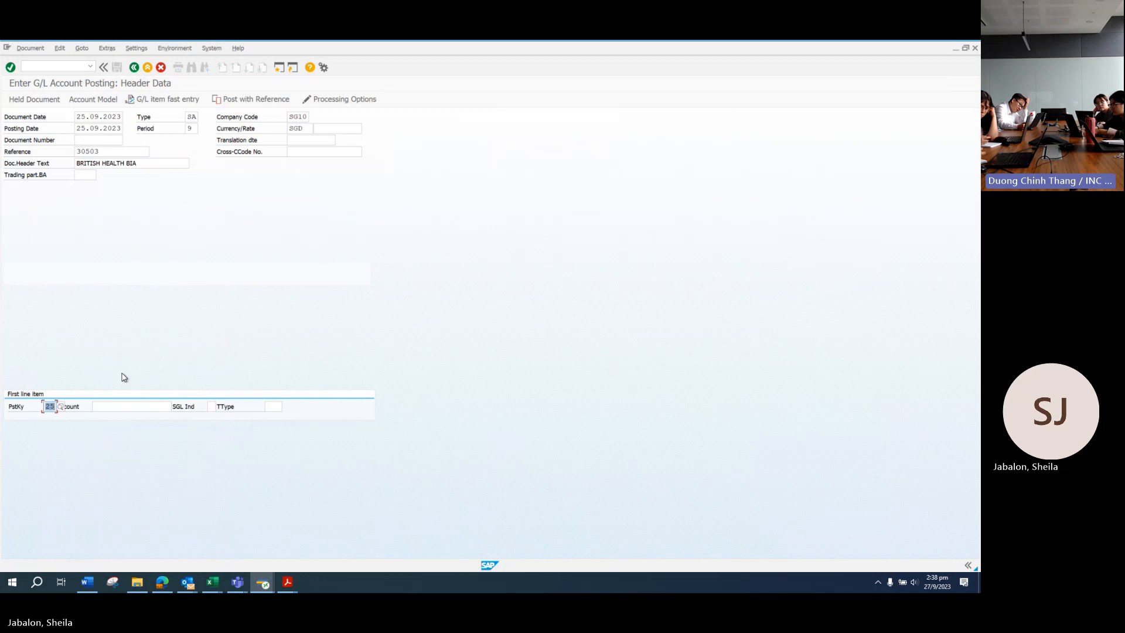
Step: Search vendors for BHB and take 1004850, British Healthcare Business, as the line's account
left_click(135, 405)
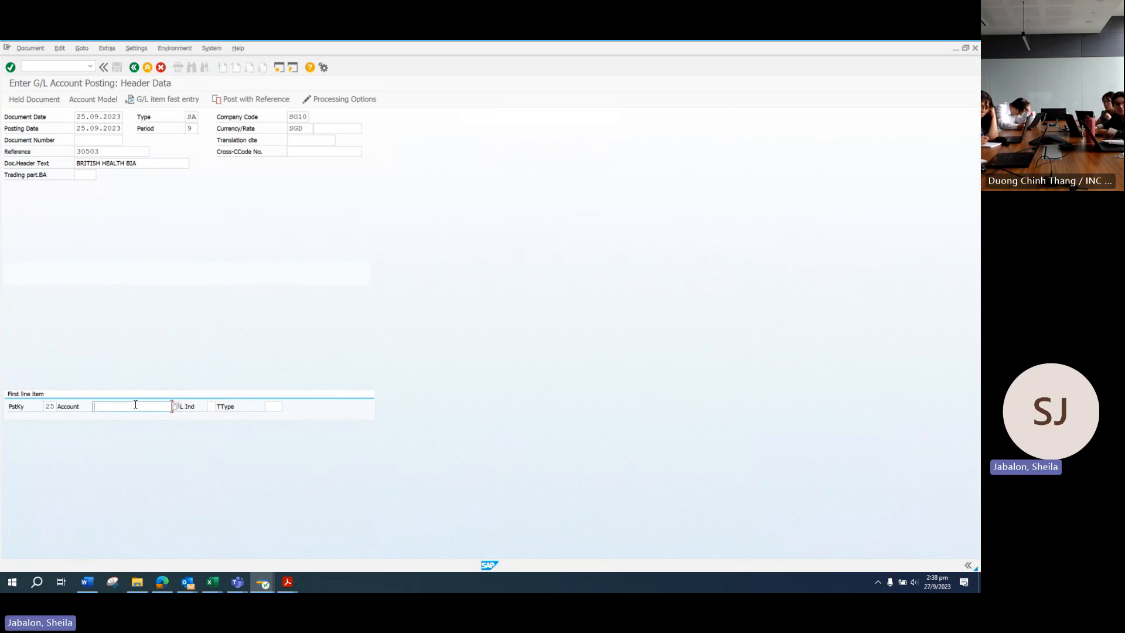
left_click(174, 407)
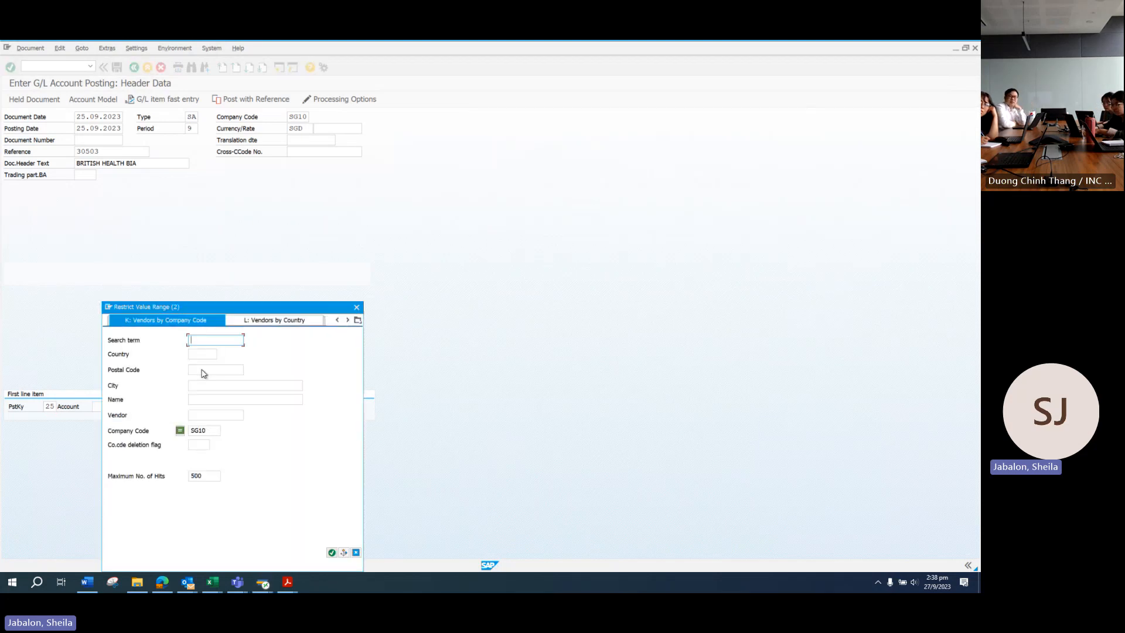
type("B")
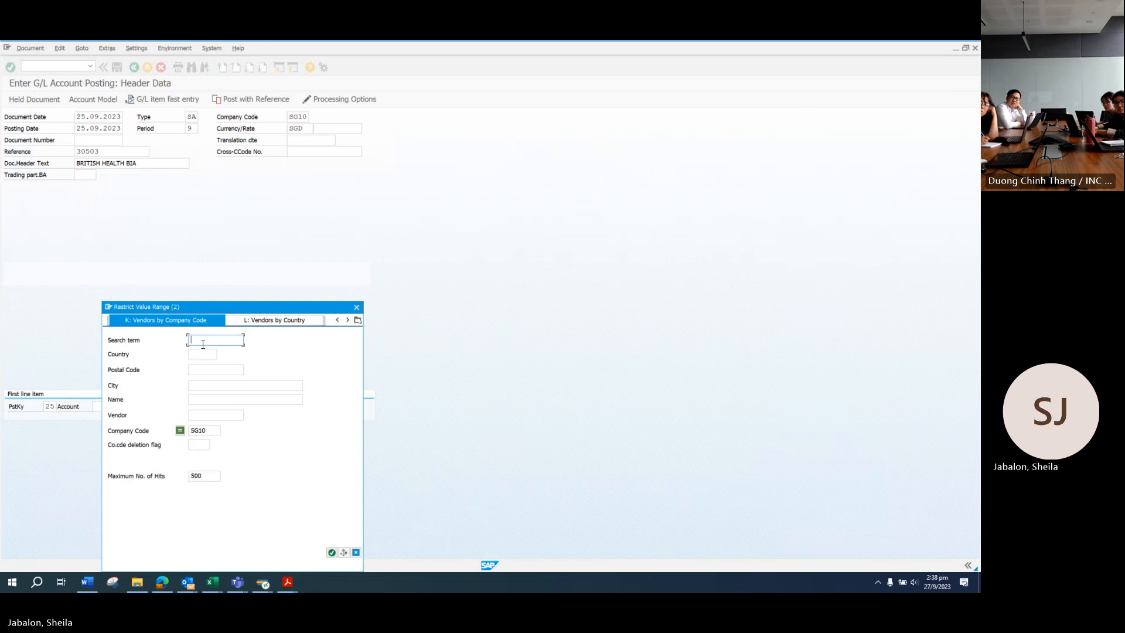
type("HB")
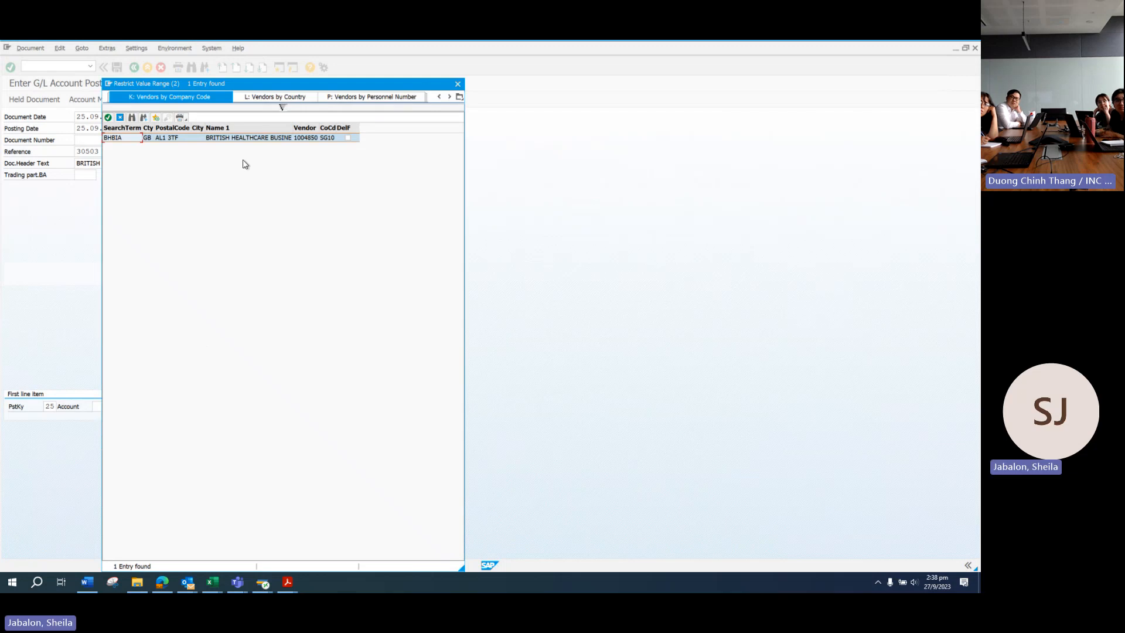
left_click(108, 118)
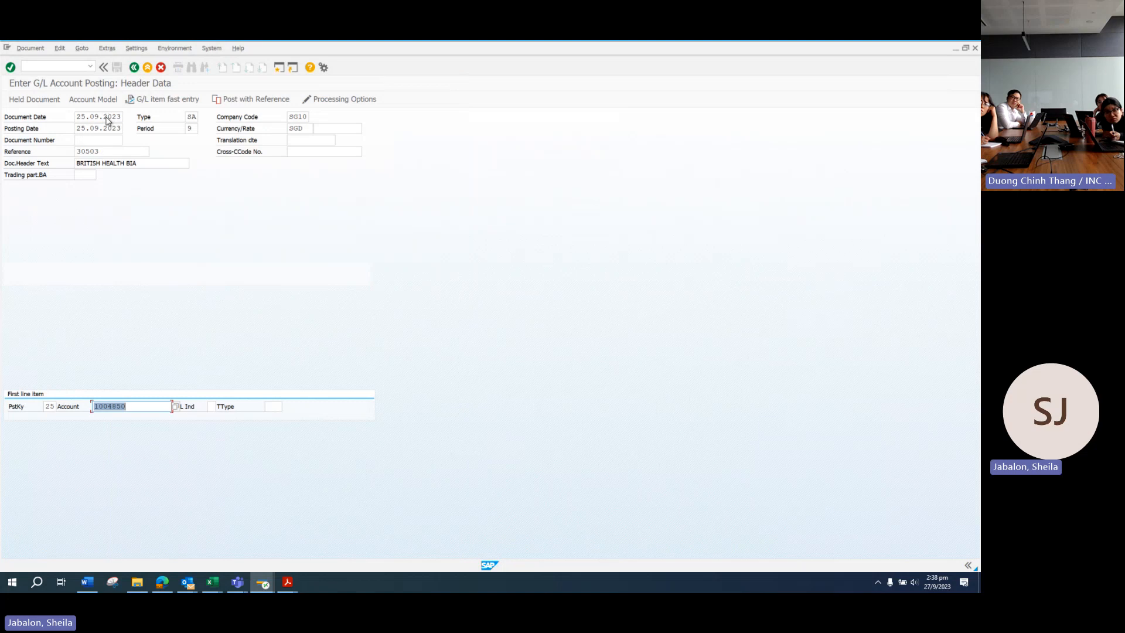
key("Return")
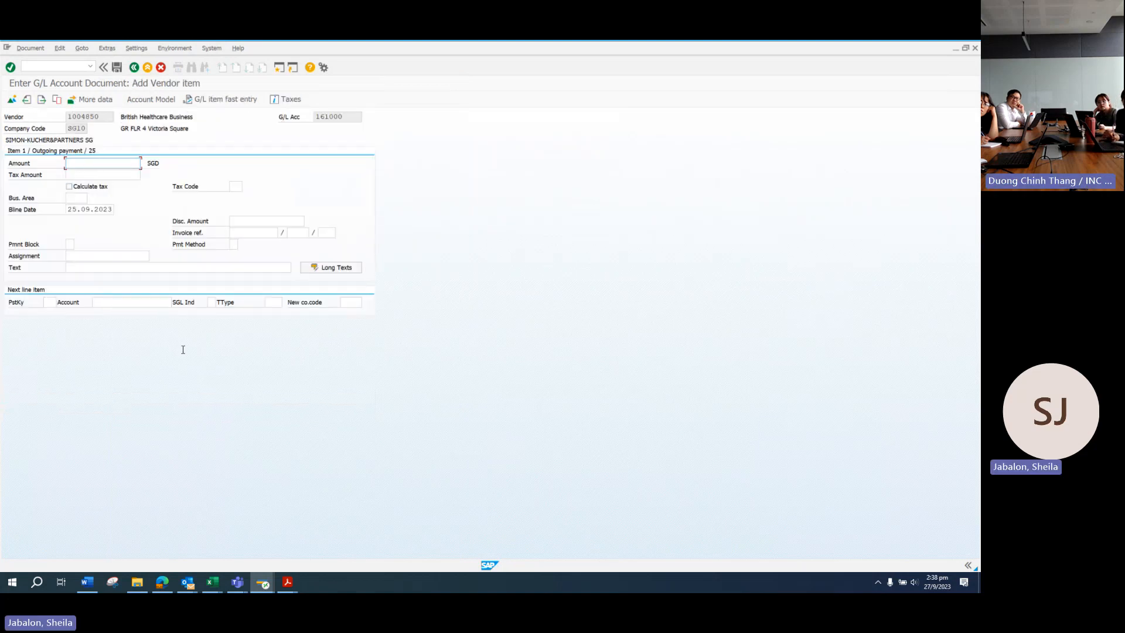
Step: Open page 4 of the SKP LLP bank statement and select the 739.60 transfer amount
mouse_move(288, 582)
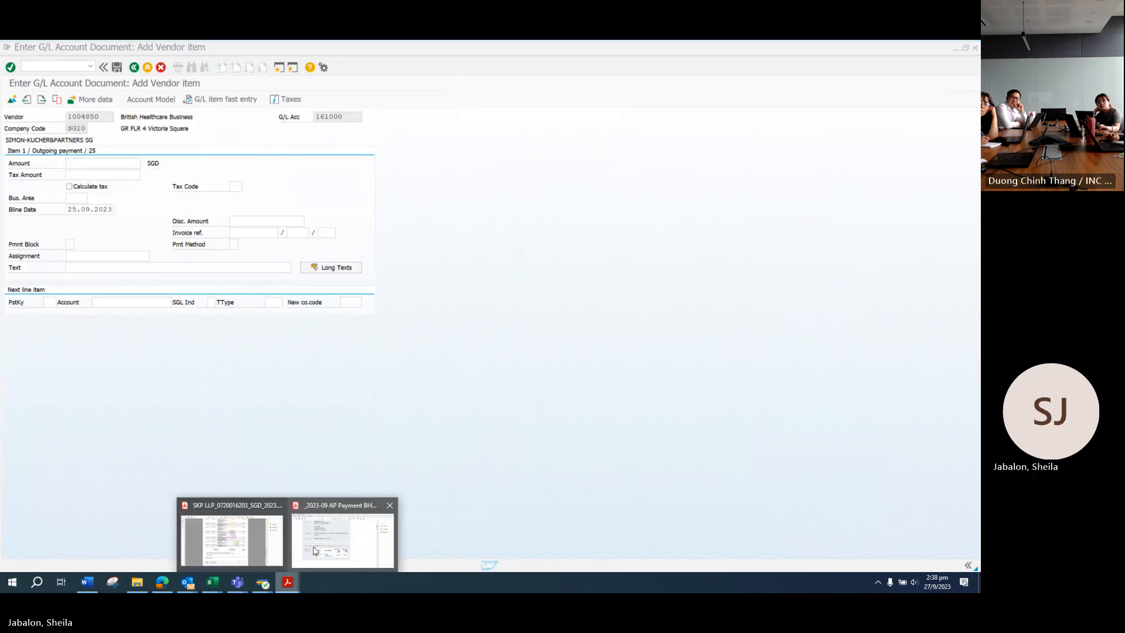
left_click(331, 516)
scroll(384, 344, "up", 3)
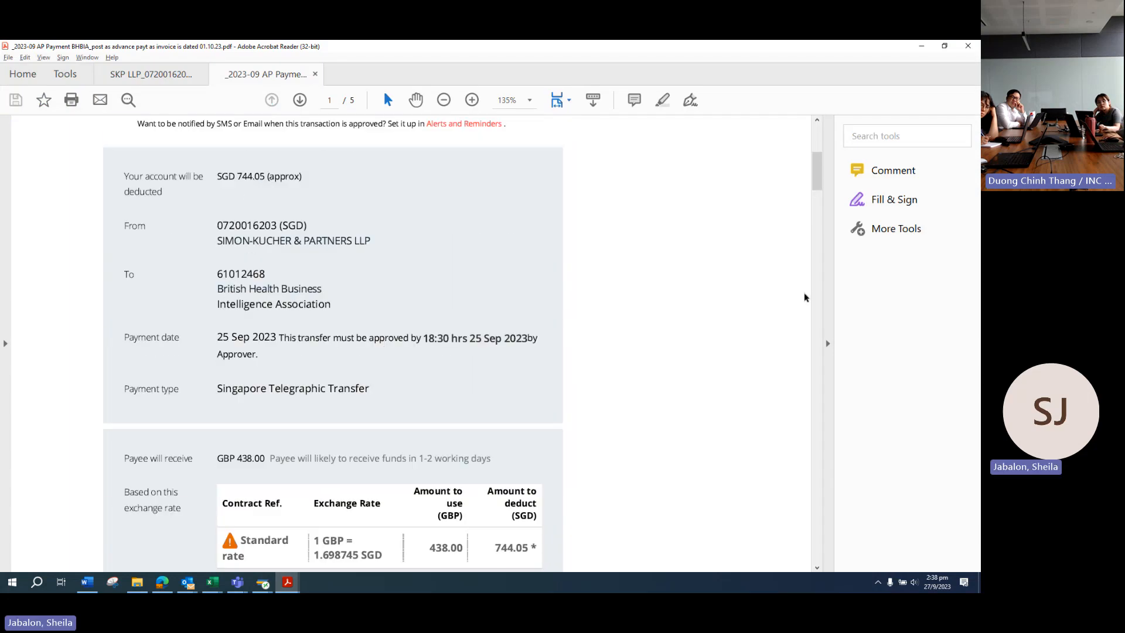
left_click_drag(818, 185, 807, 164)
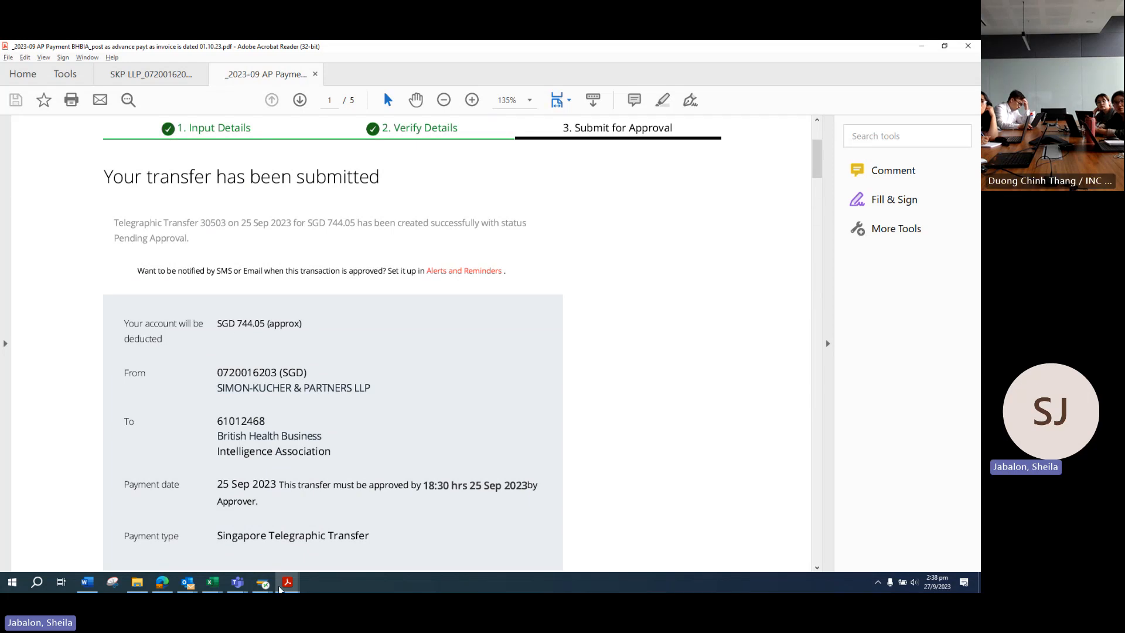
mouse_move(288, 582)
left_click(229, 557)
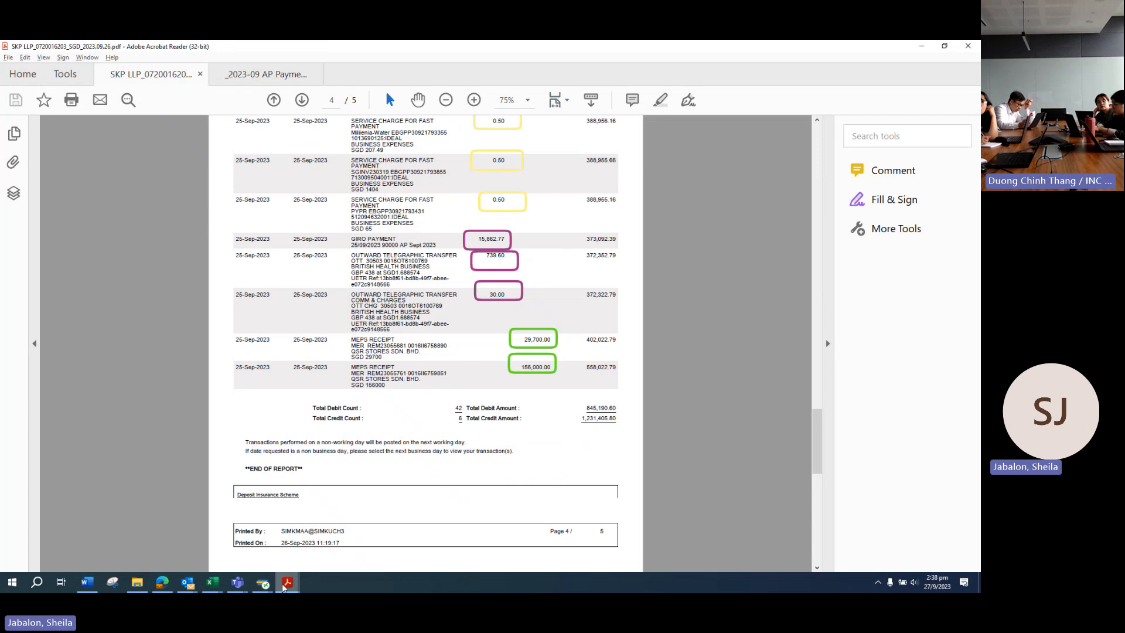
left_click(350, 541)
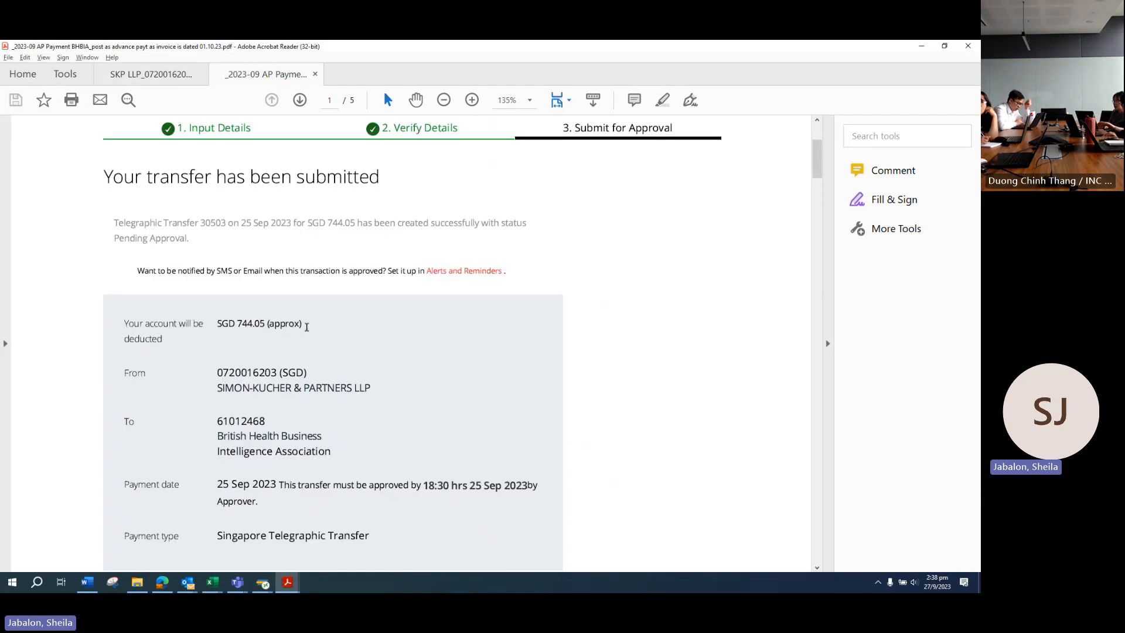
mouse_move(287, 581)
left_click(373, 502)
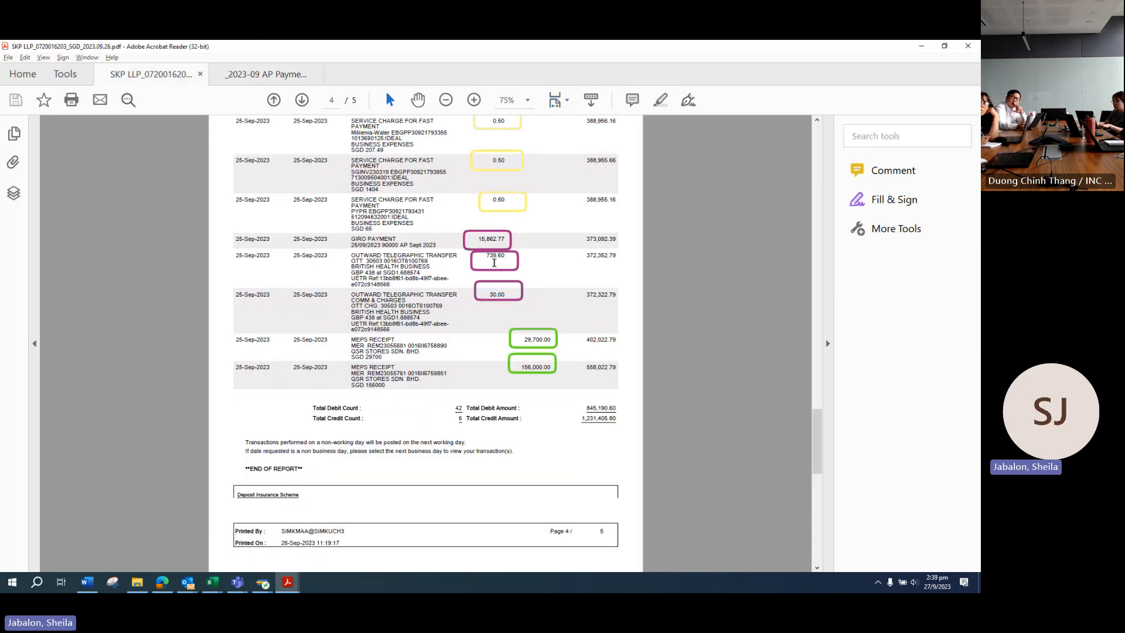
left_click_drag(510, 258, 484, 258)
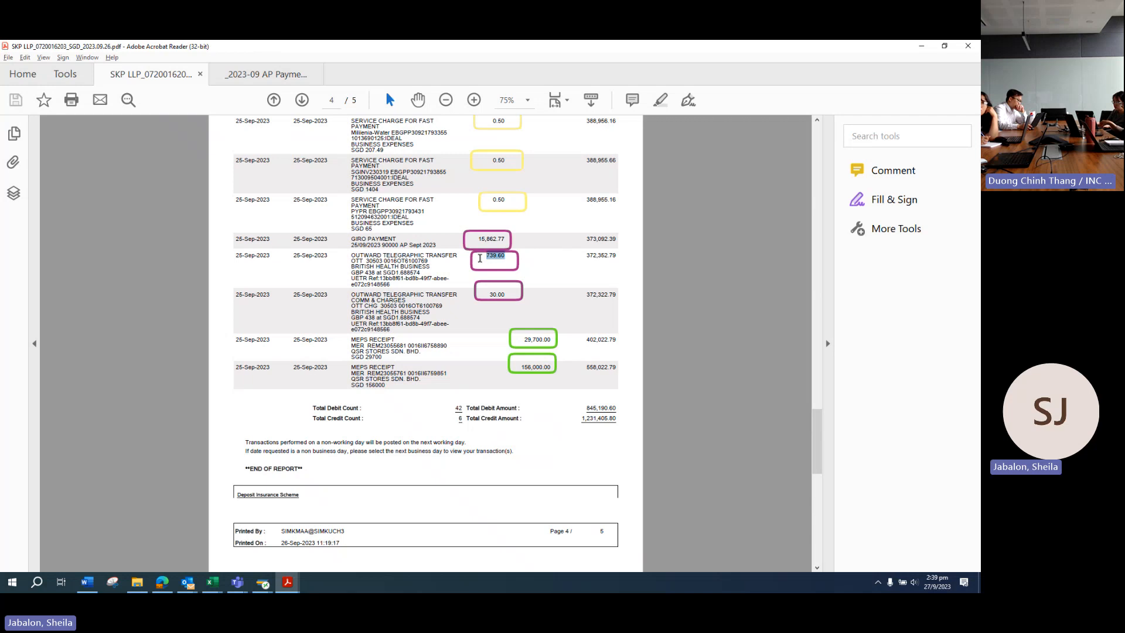
Step: Cross-check the AP payment confirmation against the bank statement's British Health Business transfer and 30.00 charge
left_click(290, 581)
left_click(353, 527)
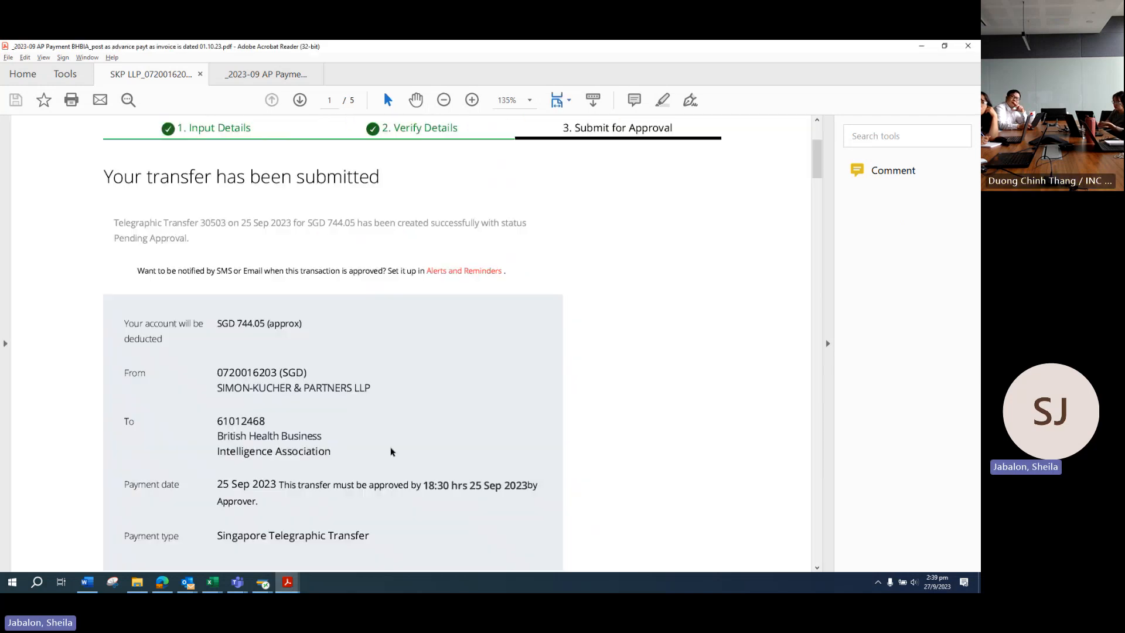
scroll(330, 382, "up", 1)
scroll(272, 403, "down", 2)
scroll(272, 403, "down", 1)
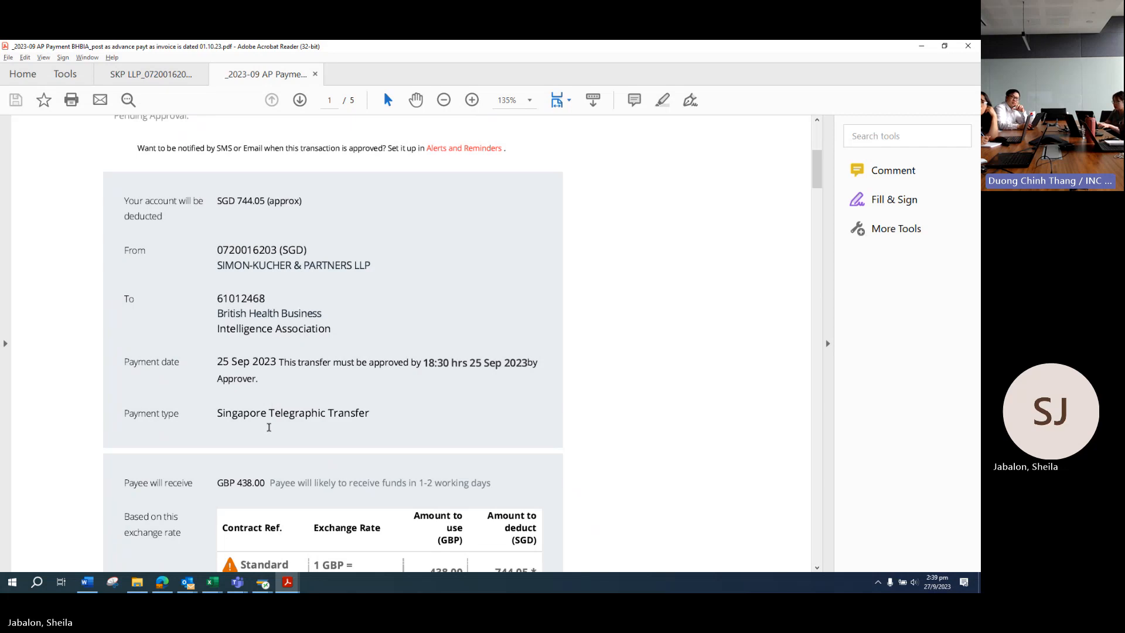
left_click(249, 550)
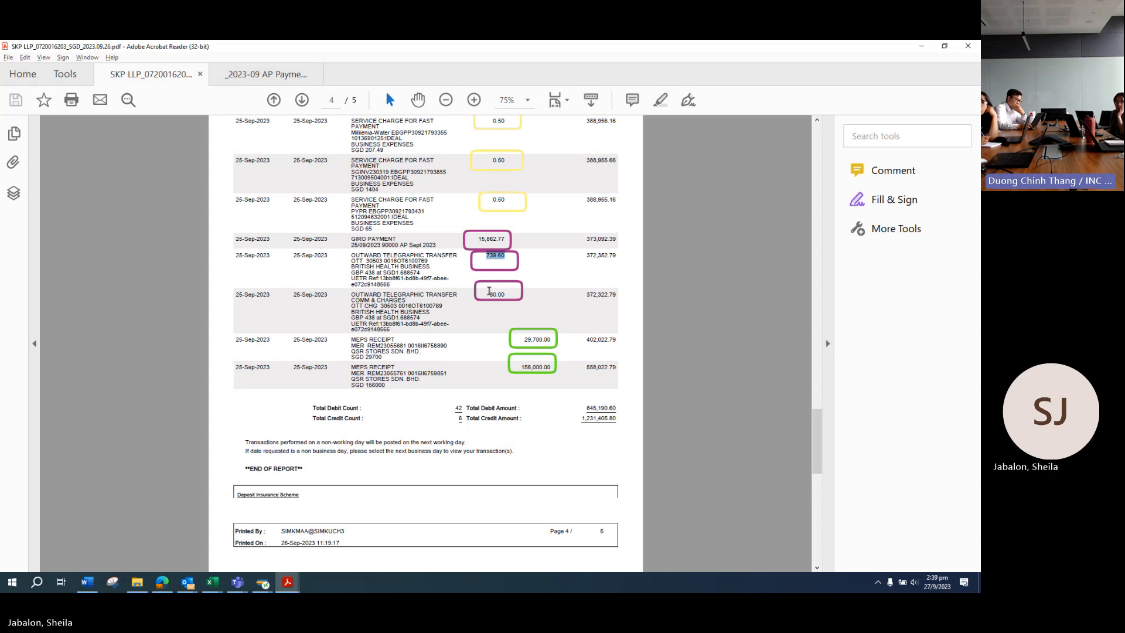
left_click(263, 583)
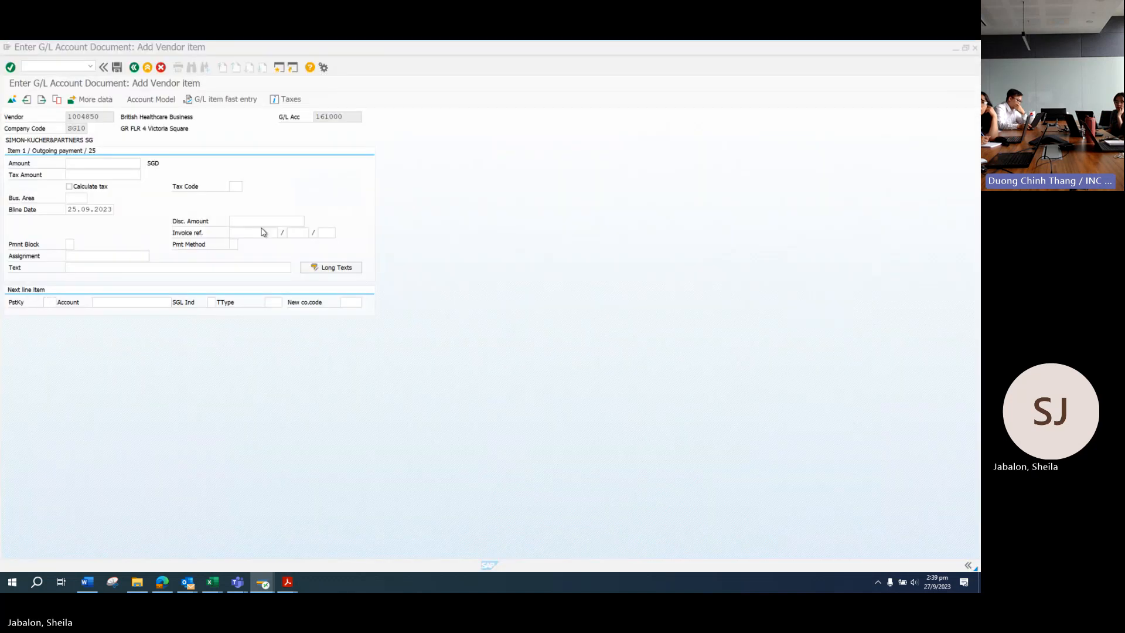
left_click(288, 582)
left_click(346, 550)
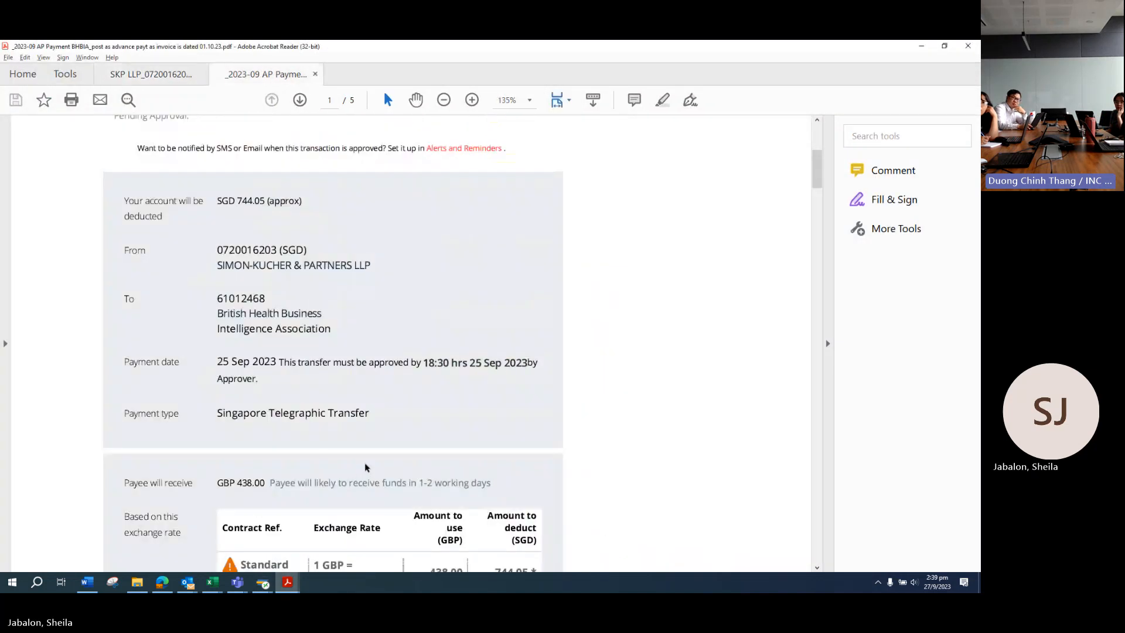
mouse_move(287, 583)
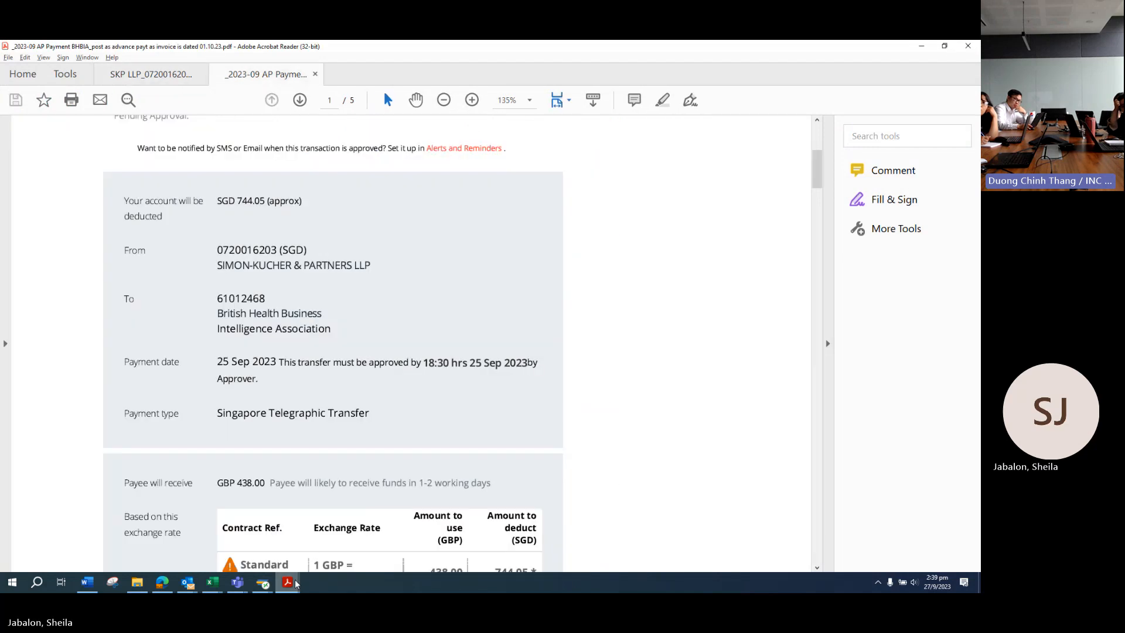
left_click(264, 522)
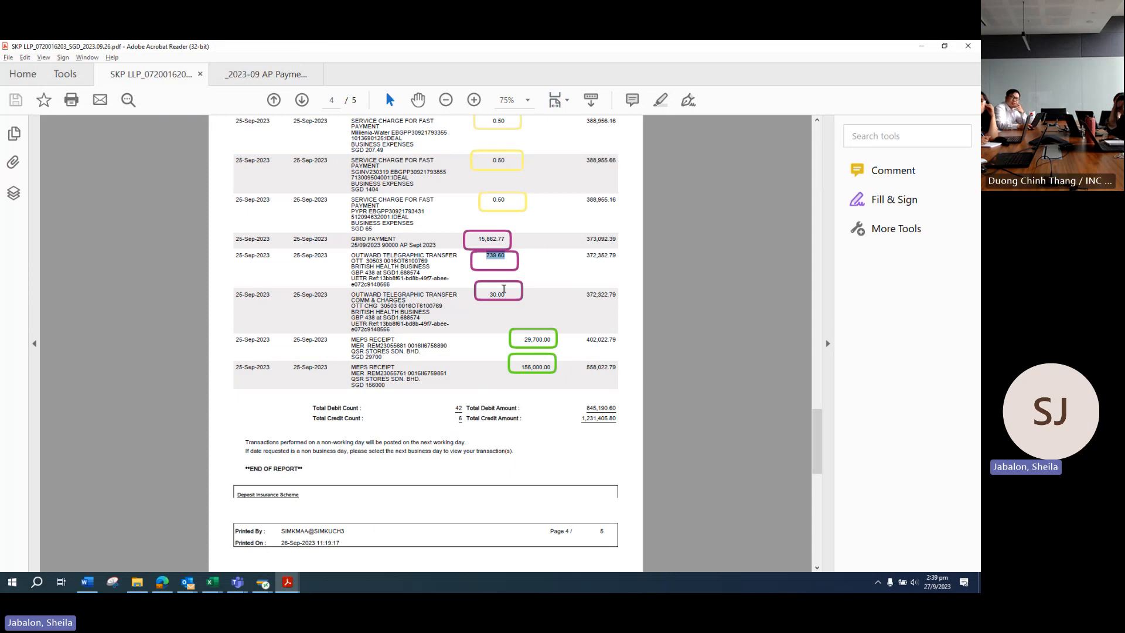
mouse_move(287, 583)
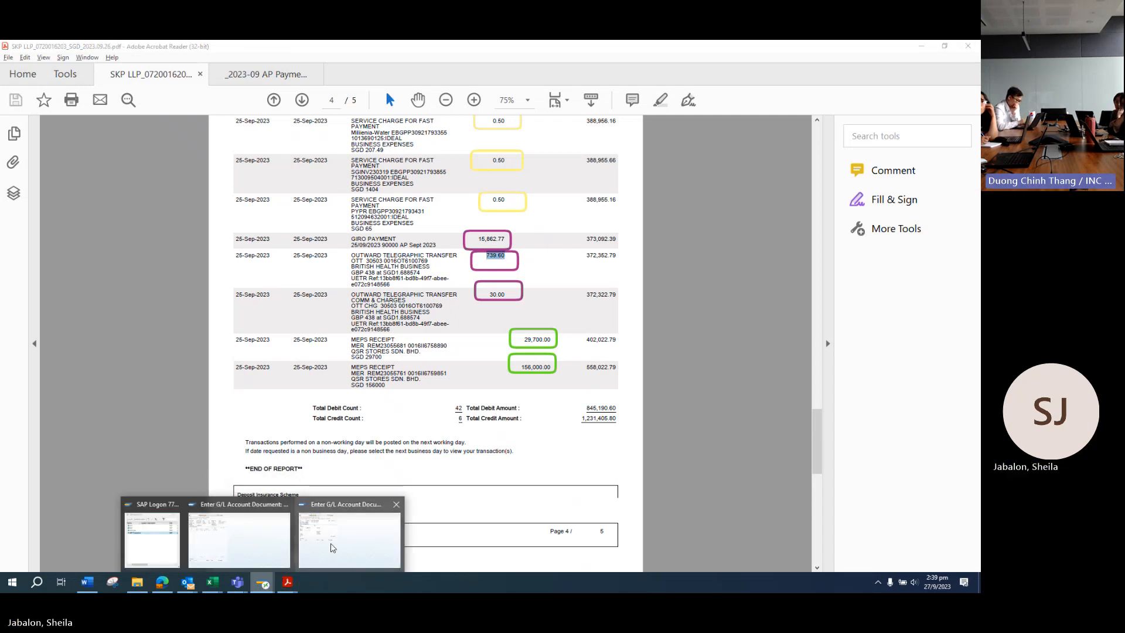
Step: Enter amount 739.60 and item text 'BHBIA 30503 (GBP 438)' on the vendor line
left_click(351, 549)
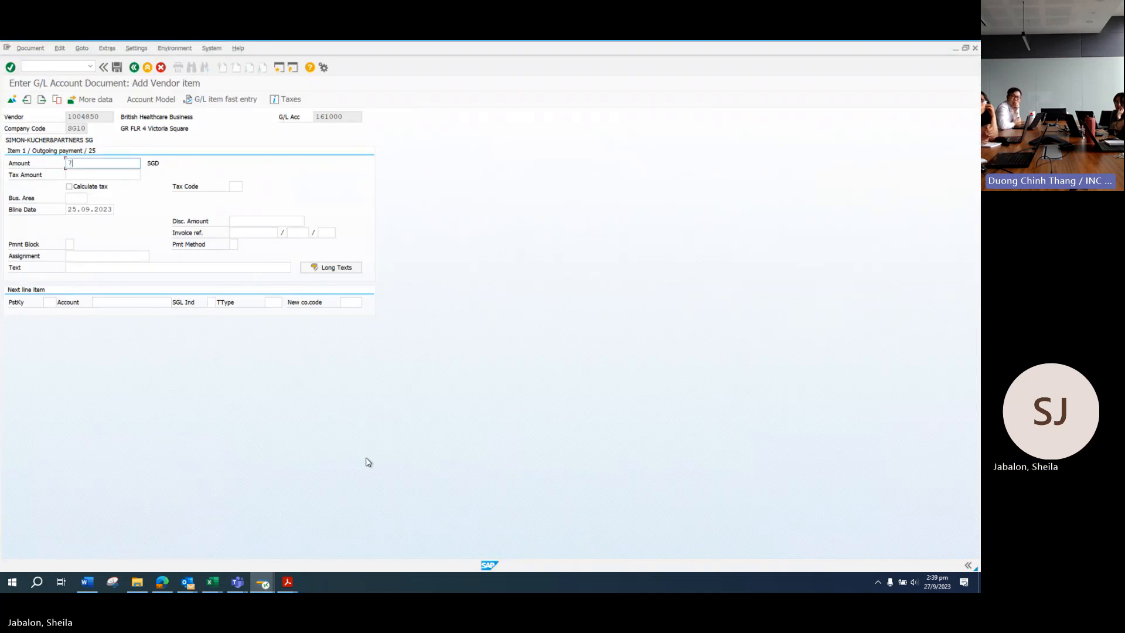
type("60")
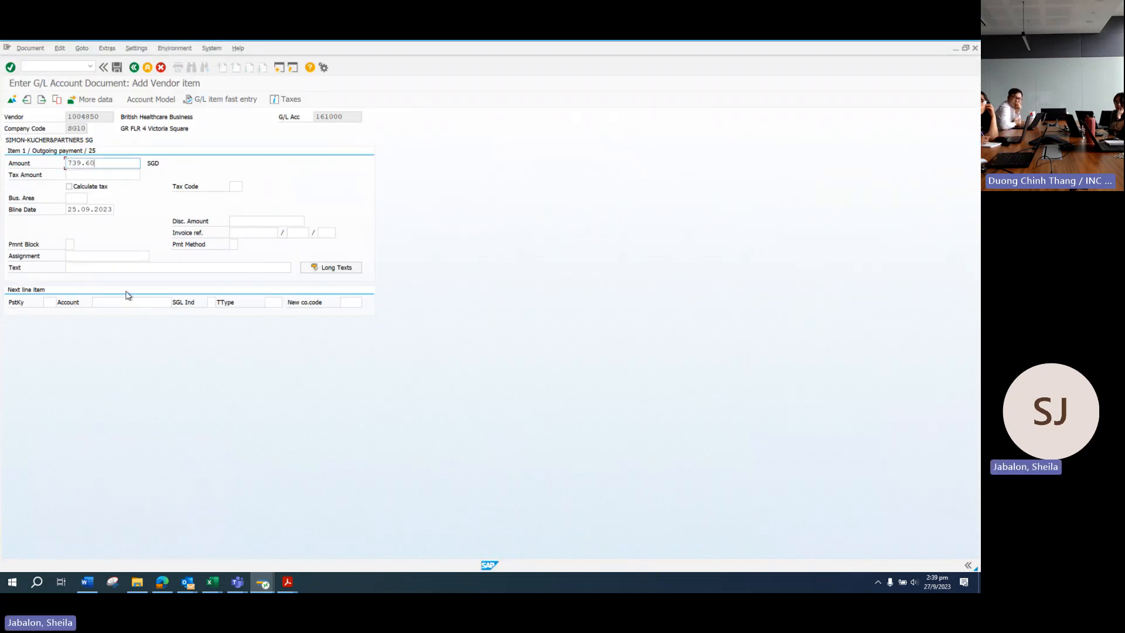
left_click(102, 269)
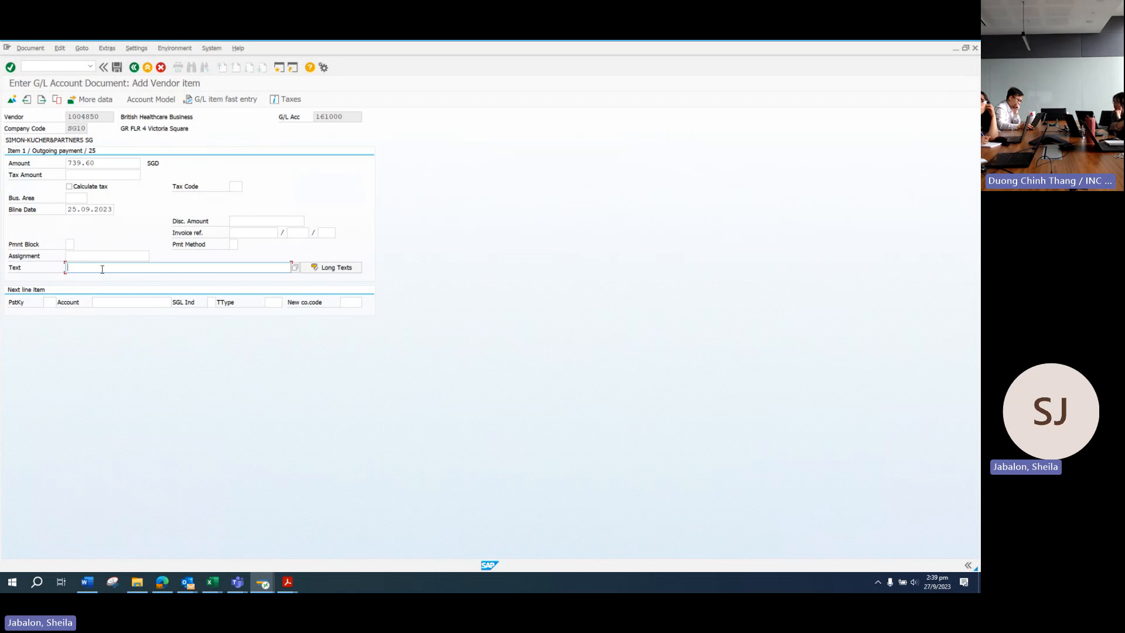
type("BHBIA")
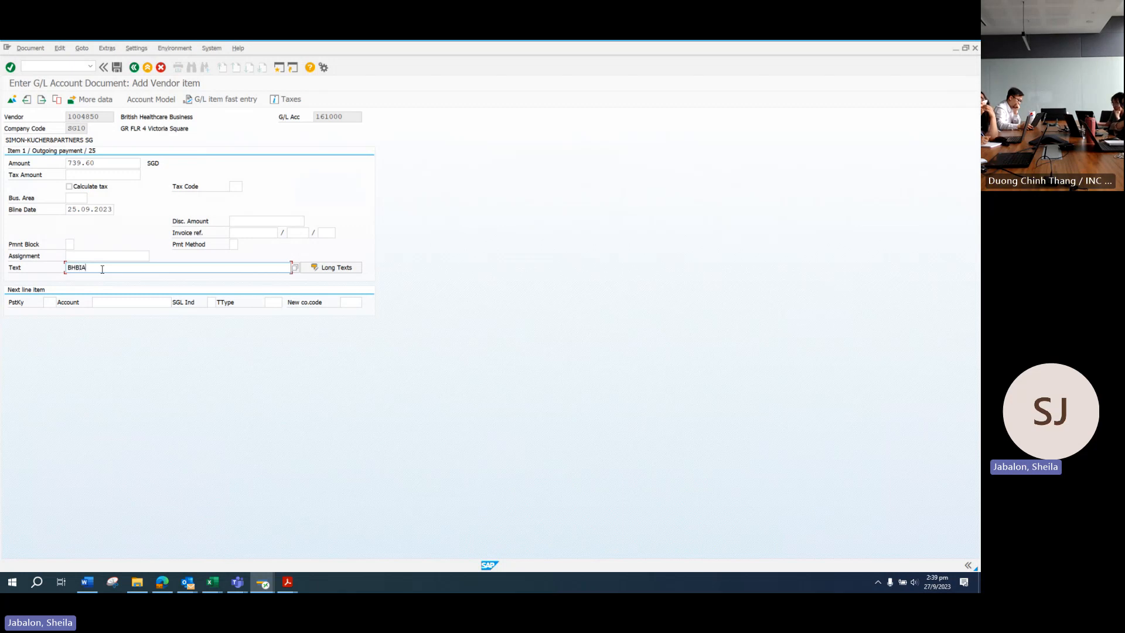
type(" 30503")
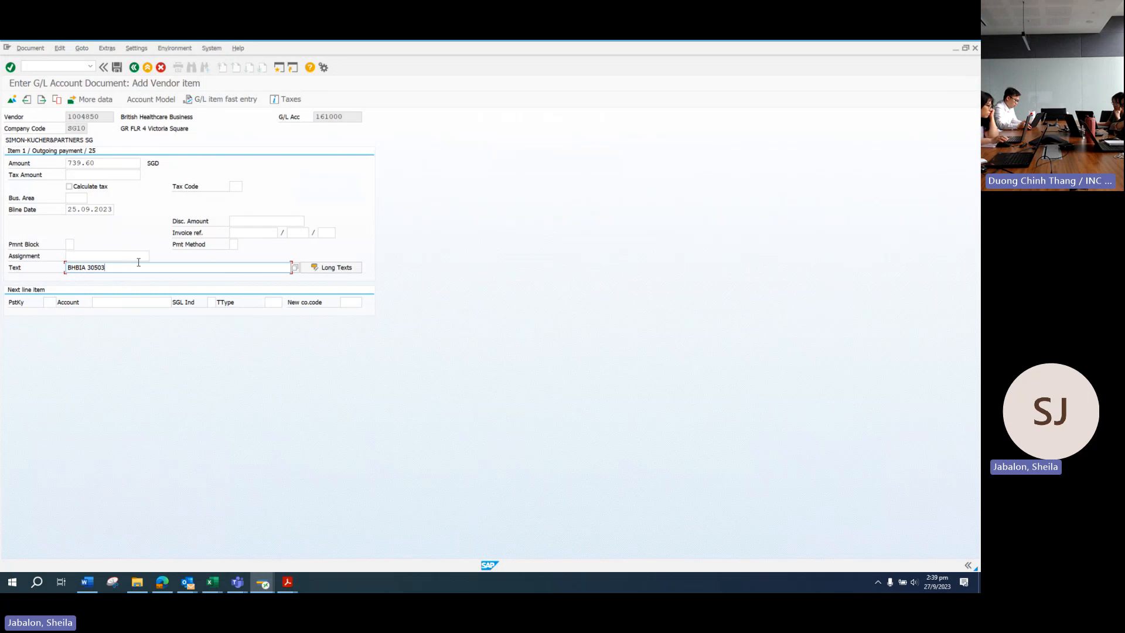
type("(")
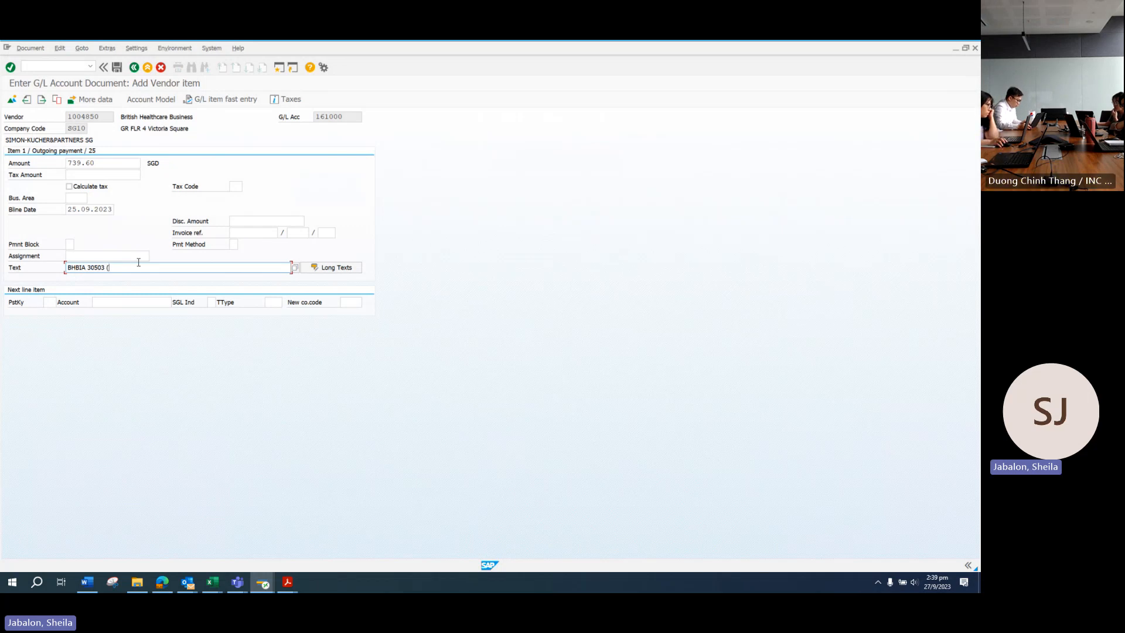
type("GBP")
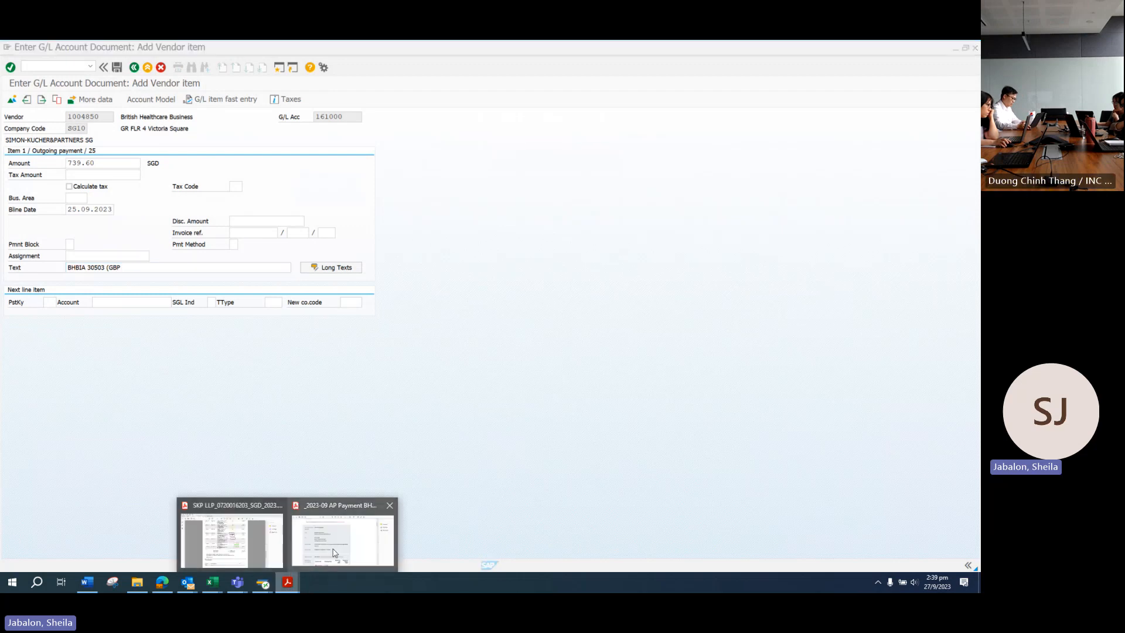
left_click(345, 536)
left_click_drag(817, 173, 791, 376)
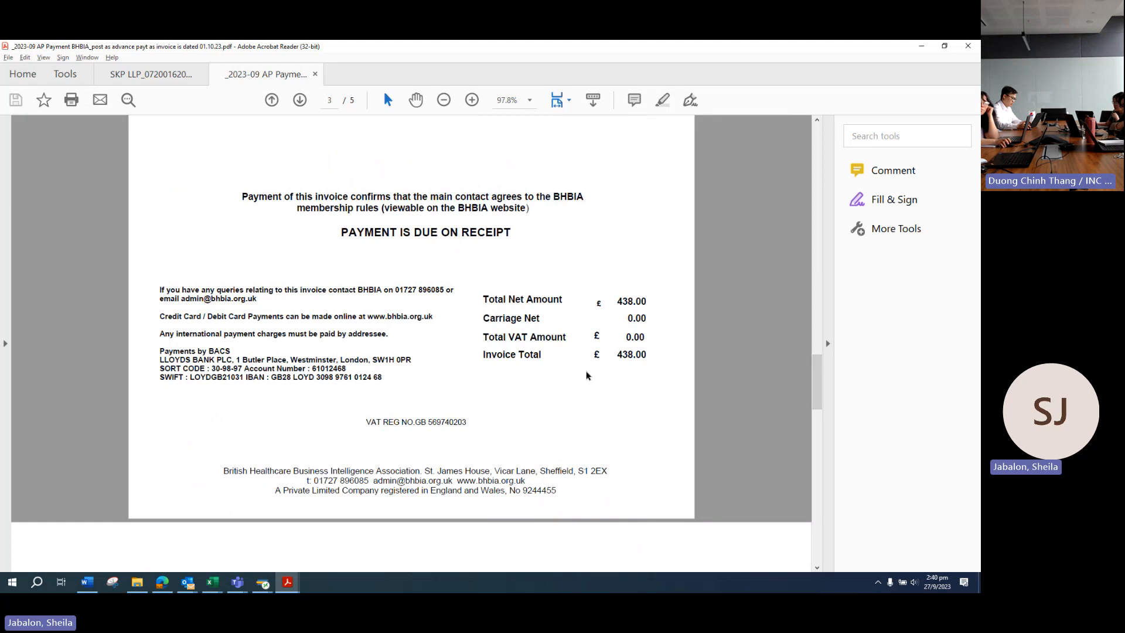
key("alt+Tab")
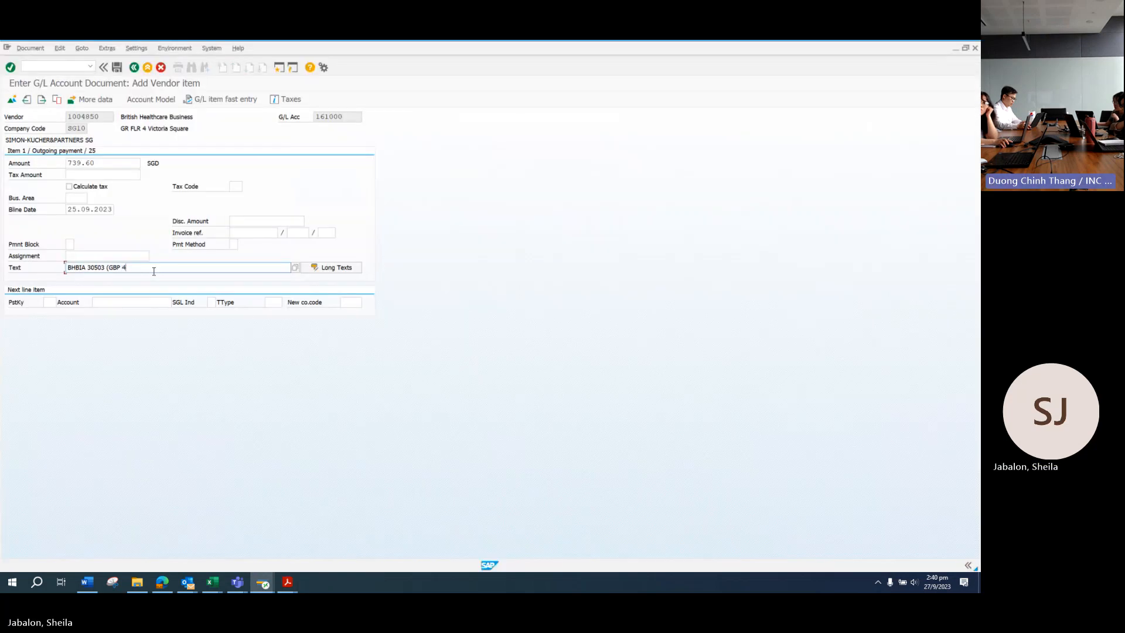
type("38")
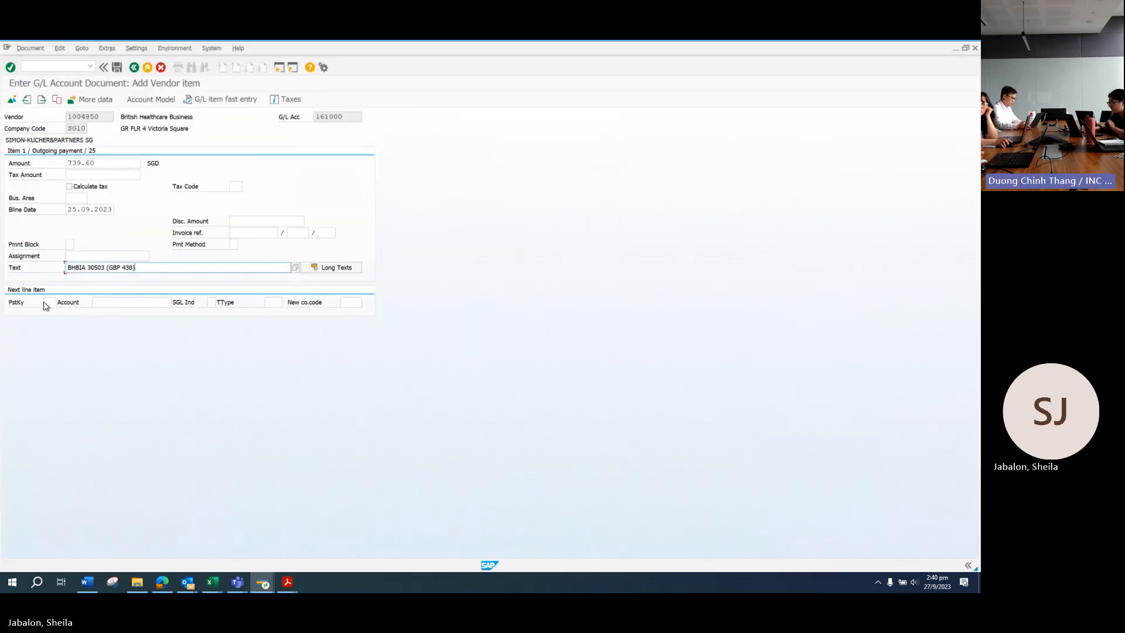
Step: Add the next line with posting key 40 on account 479000 and confirm past the warning
left_click(48, 303)
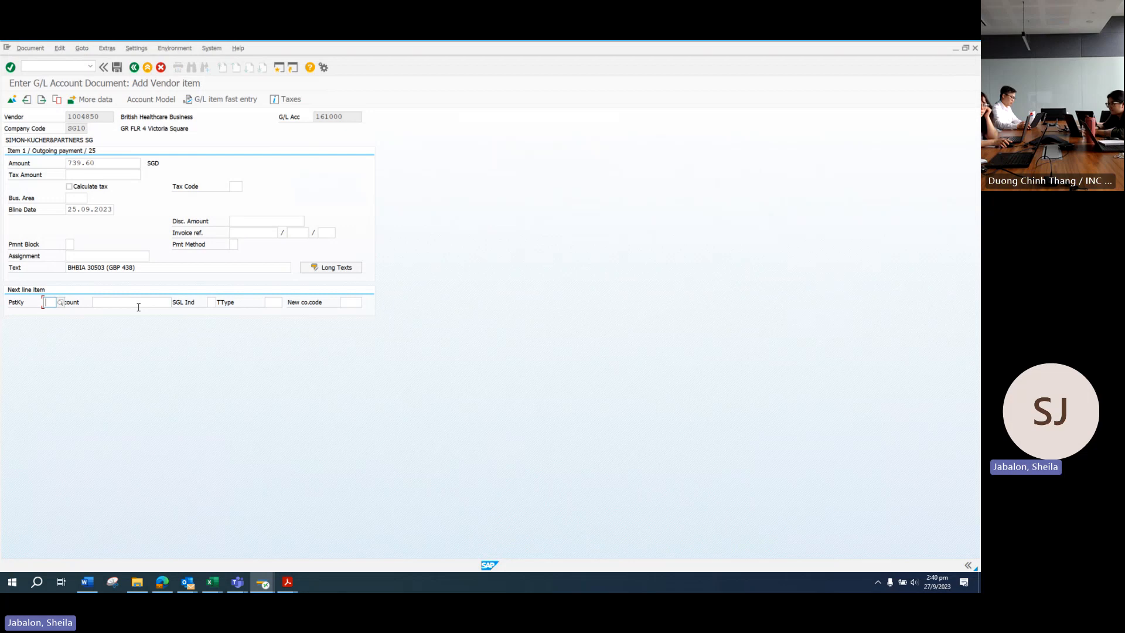
mouse_move(291, 579)
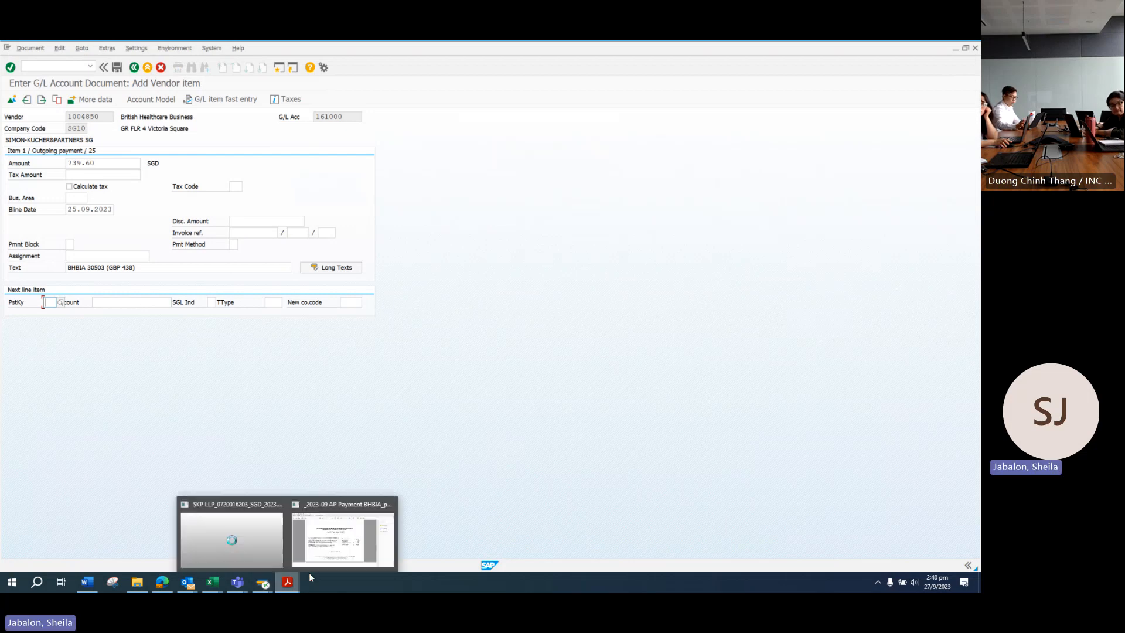
left_click(259, 547)
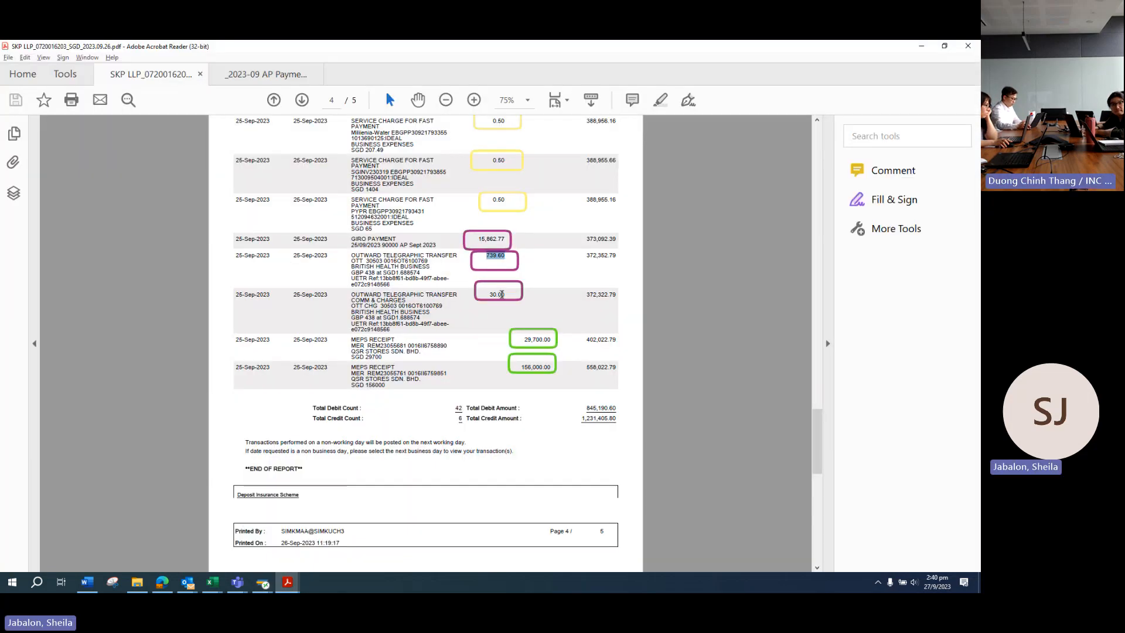
key("alt+Tab")
left_click(52, 302)
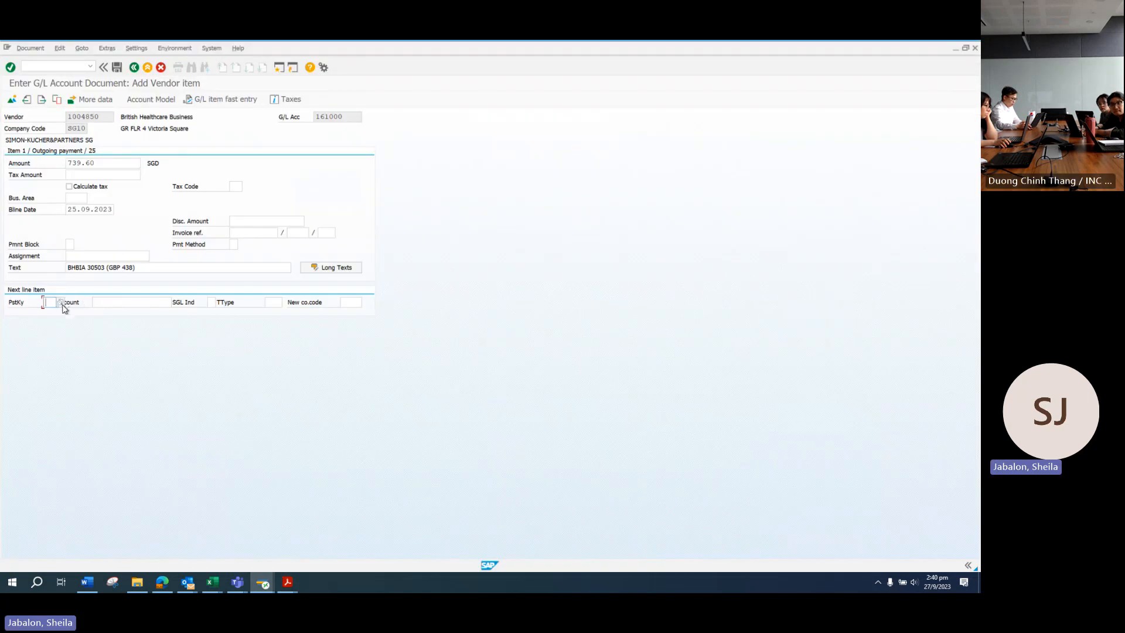
type("3")
key("BackSpace")
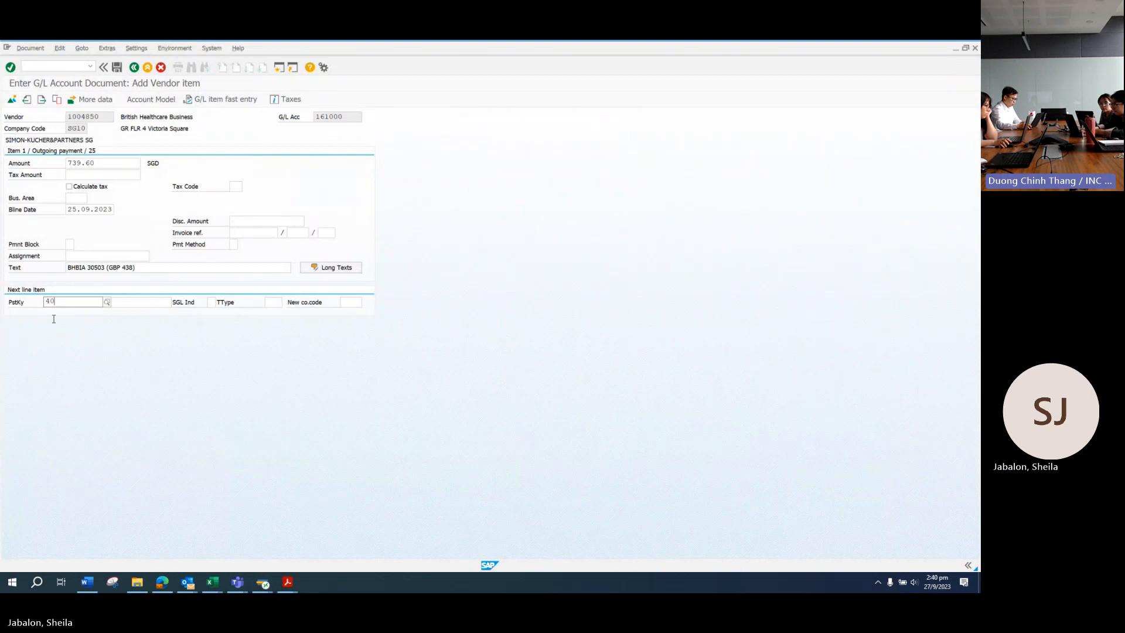
left_click(101, 322)
left_click(113, 303)
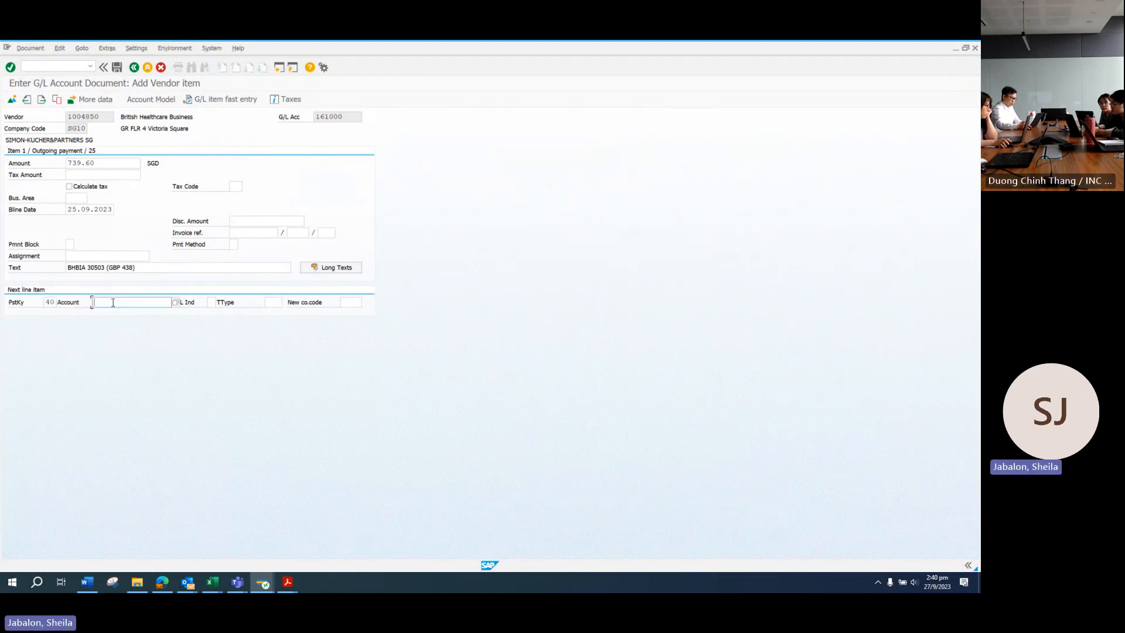
type("479000")
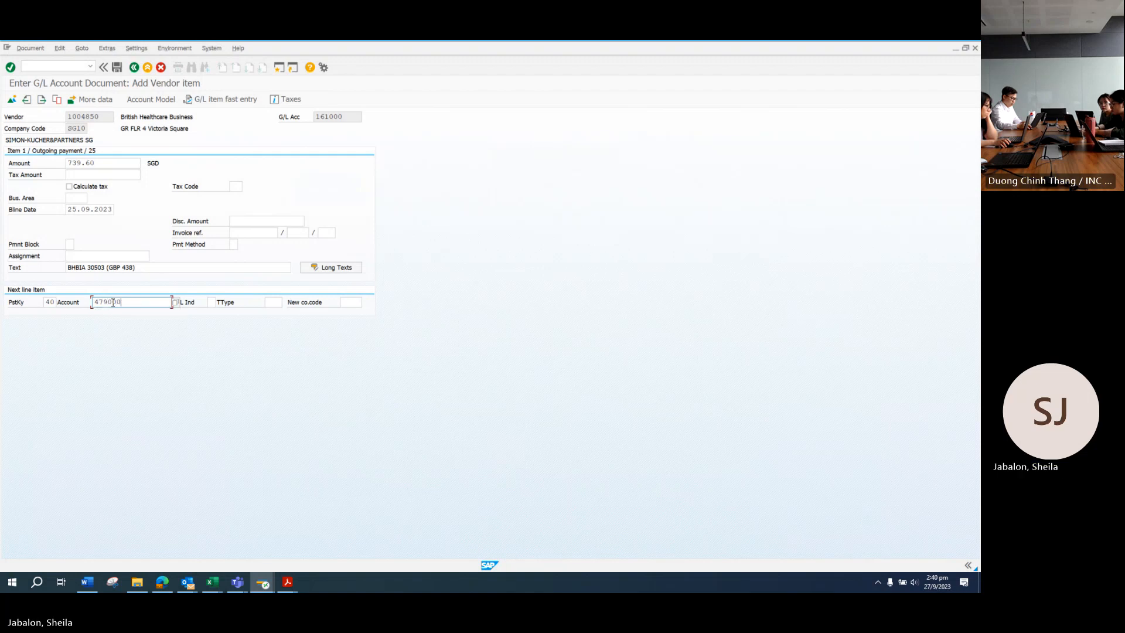
key("Return")
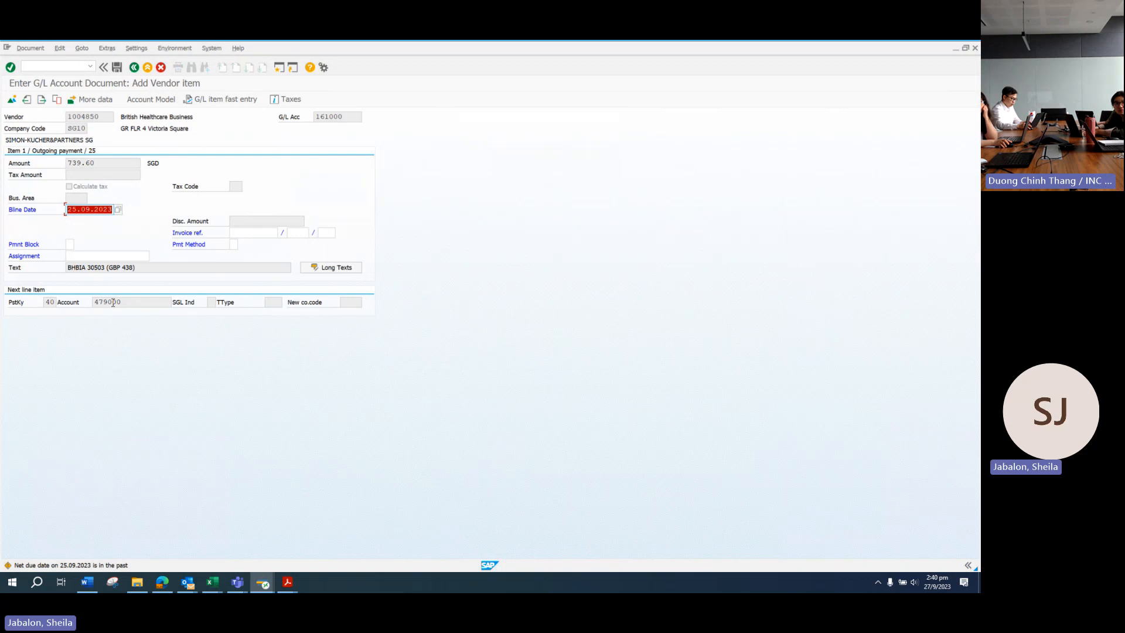
key("Return")
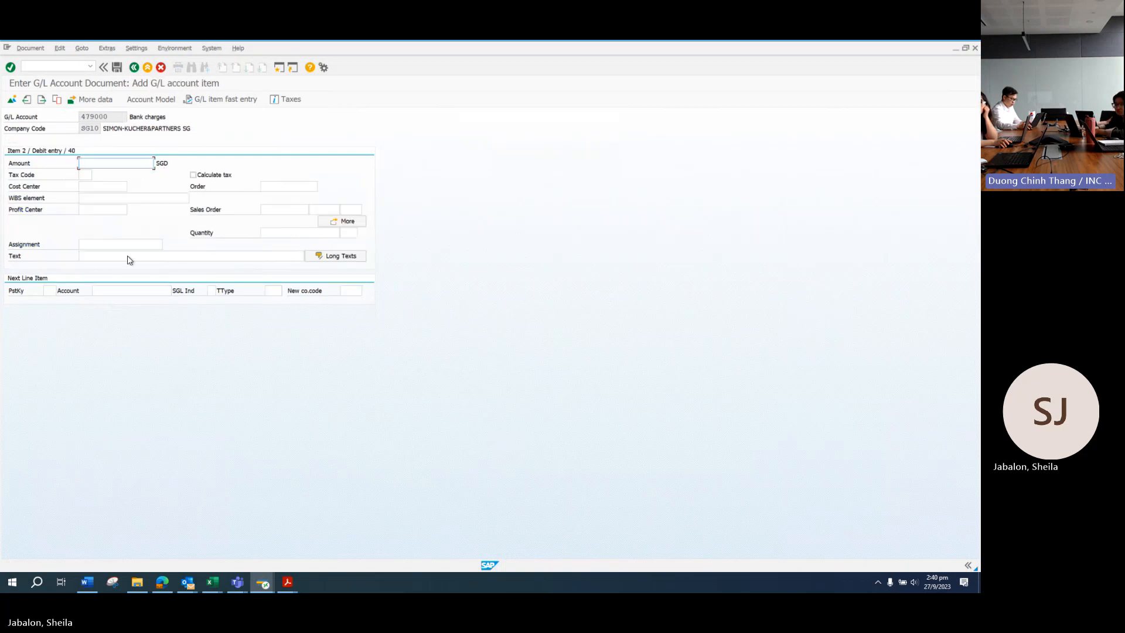
Step: Give the 479000 bank charges line amount 30.00 and tax code P2
type("30")
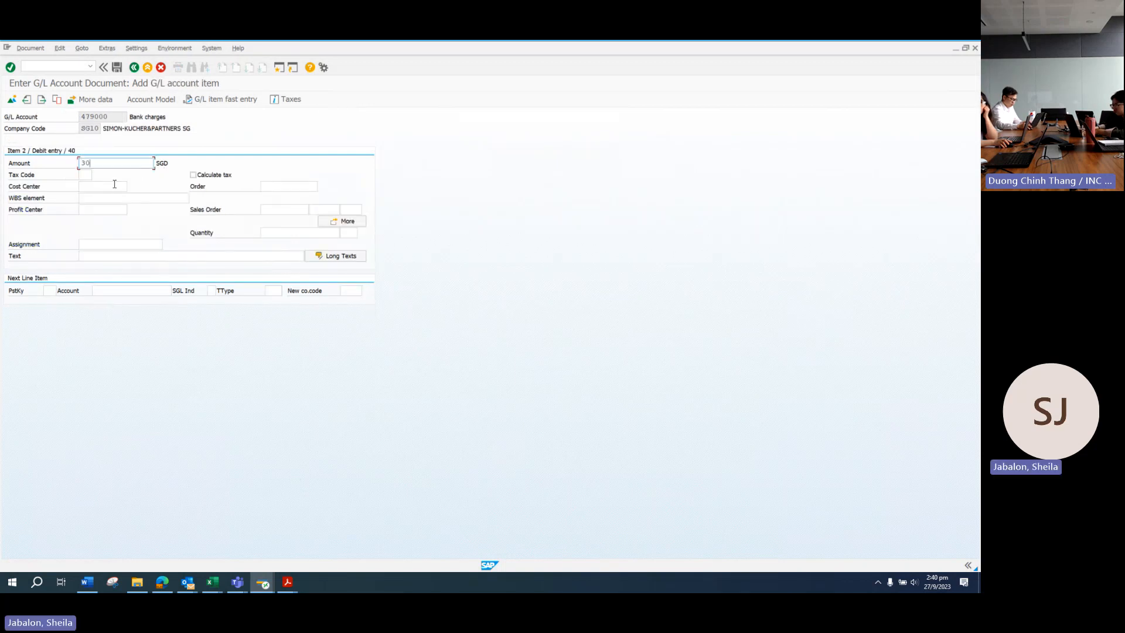
type(".00")
left_click(288, 582)
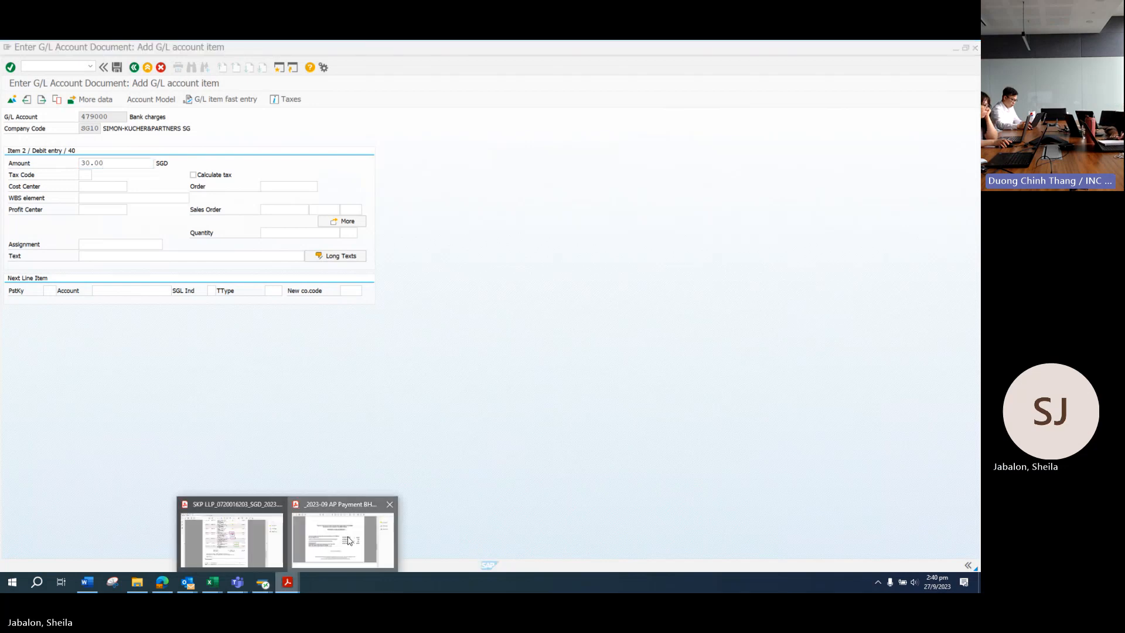
left_click(348, 539)
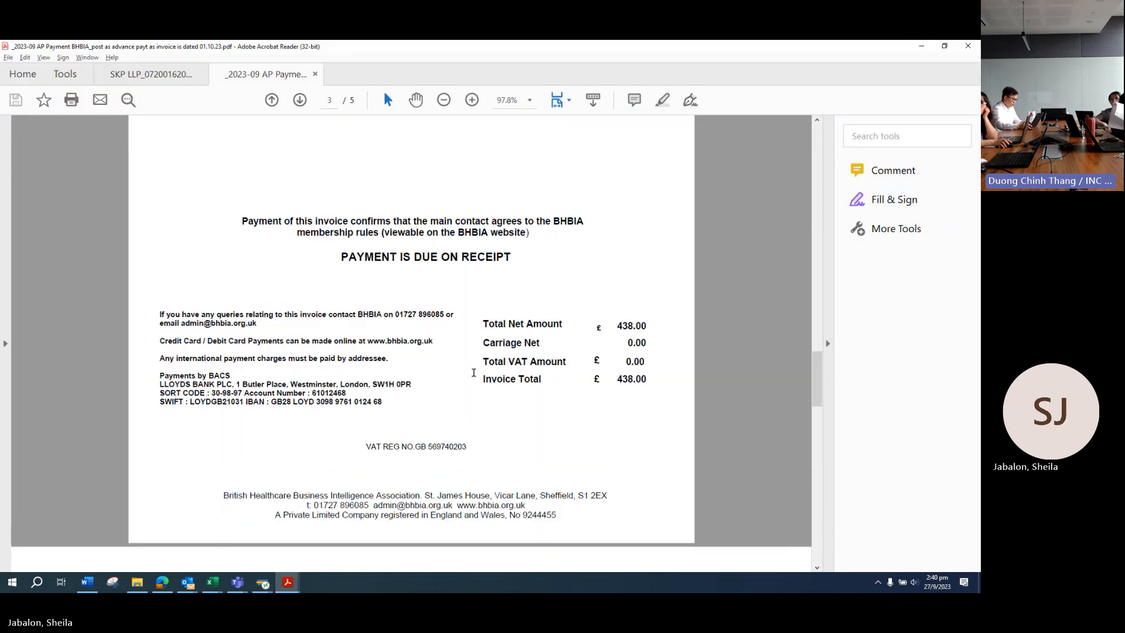
scroll(474, 372, "down", 1)
left_click(288, 581)
left_click(229, 539)
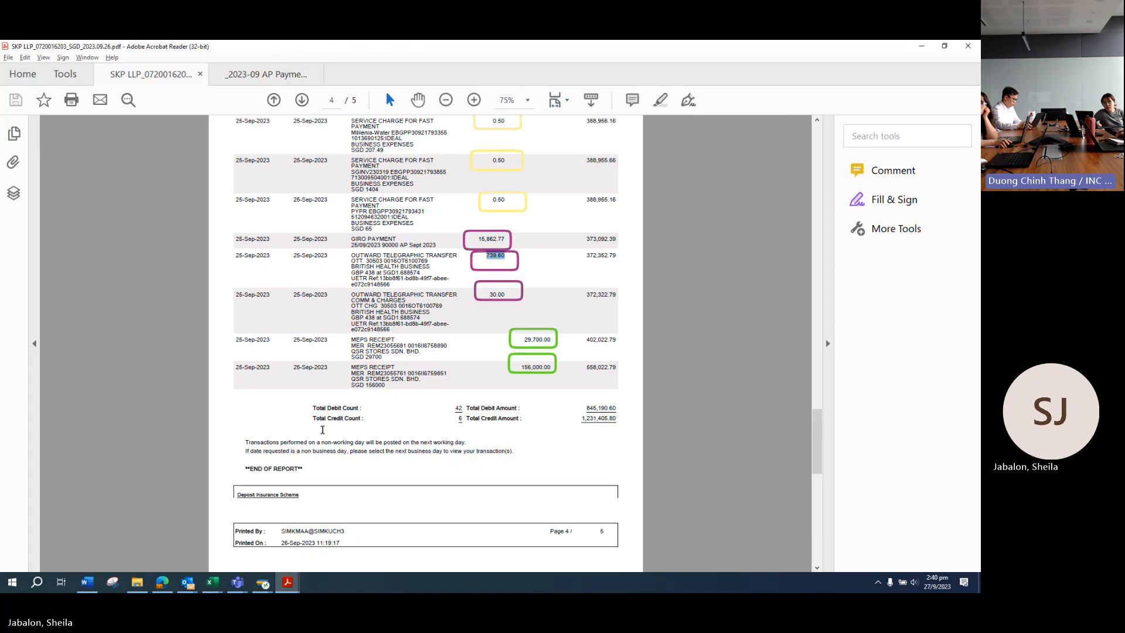
key("alt+Tab")
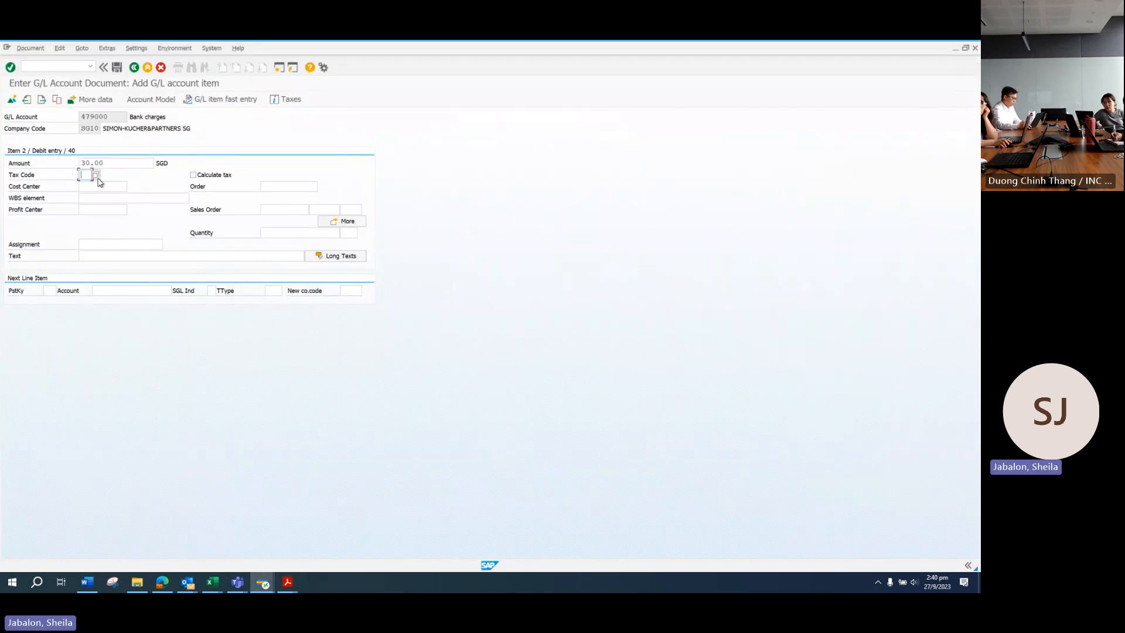
type("P2")
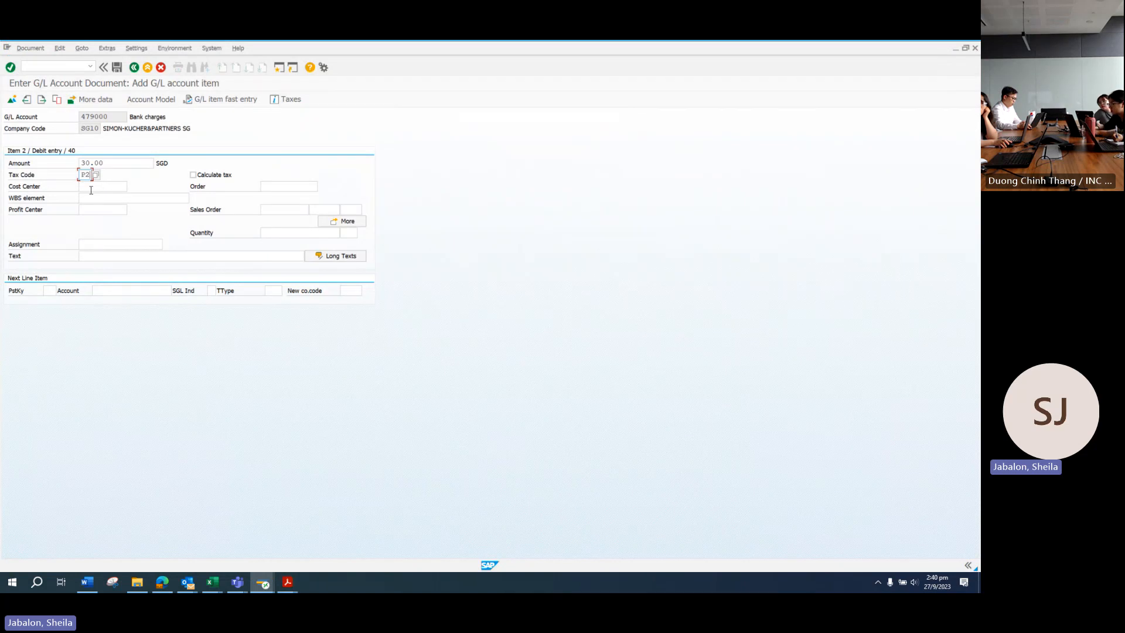
left_click(97, 199)
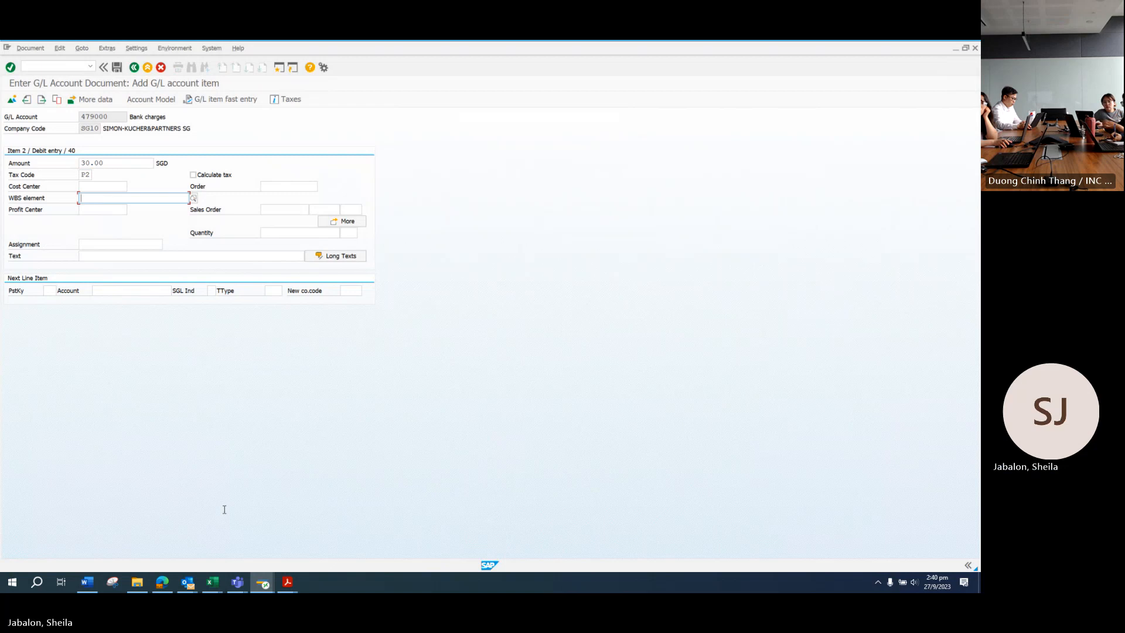
left_click(212, 582)
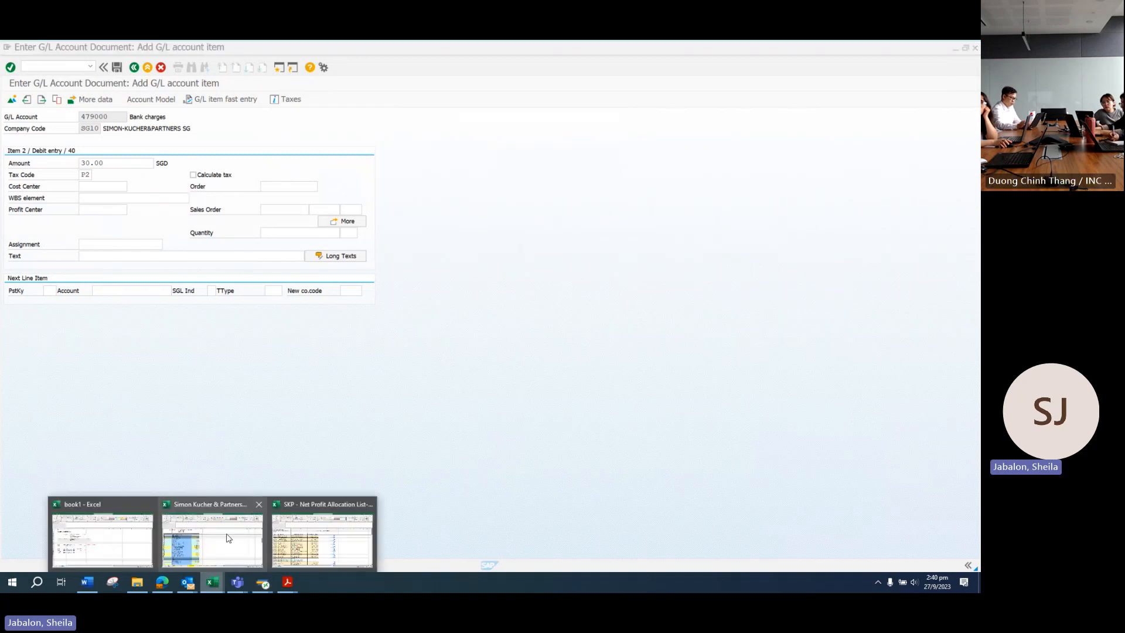
Step: Browse to 2023-09 > AP & Payments and select '2023-09 AP Payment Summary_V2_with AP reference no.xlsx'
left_click(138, 582)
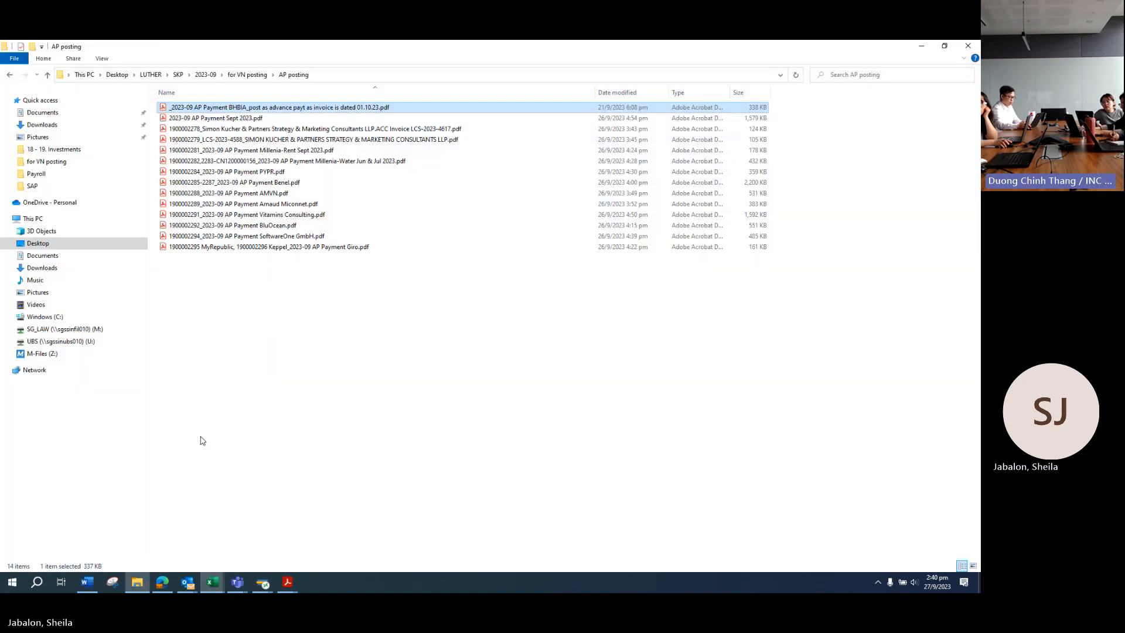
left_click(247, 74)
left_click(205, 74)
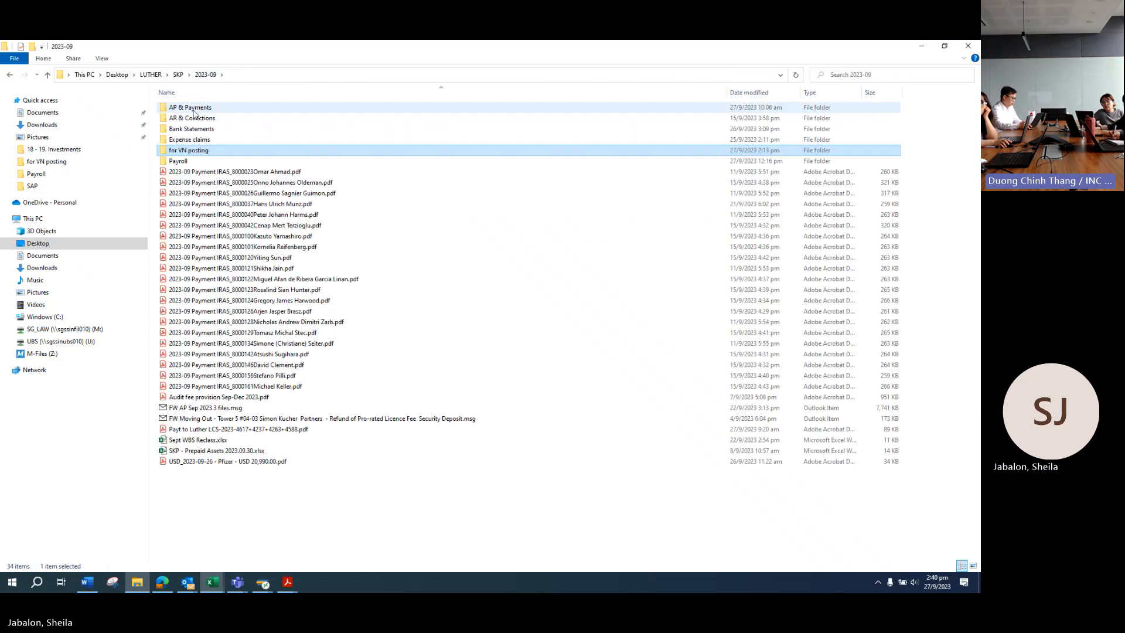
double_click(194, 111)
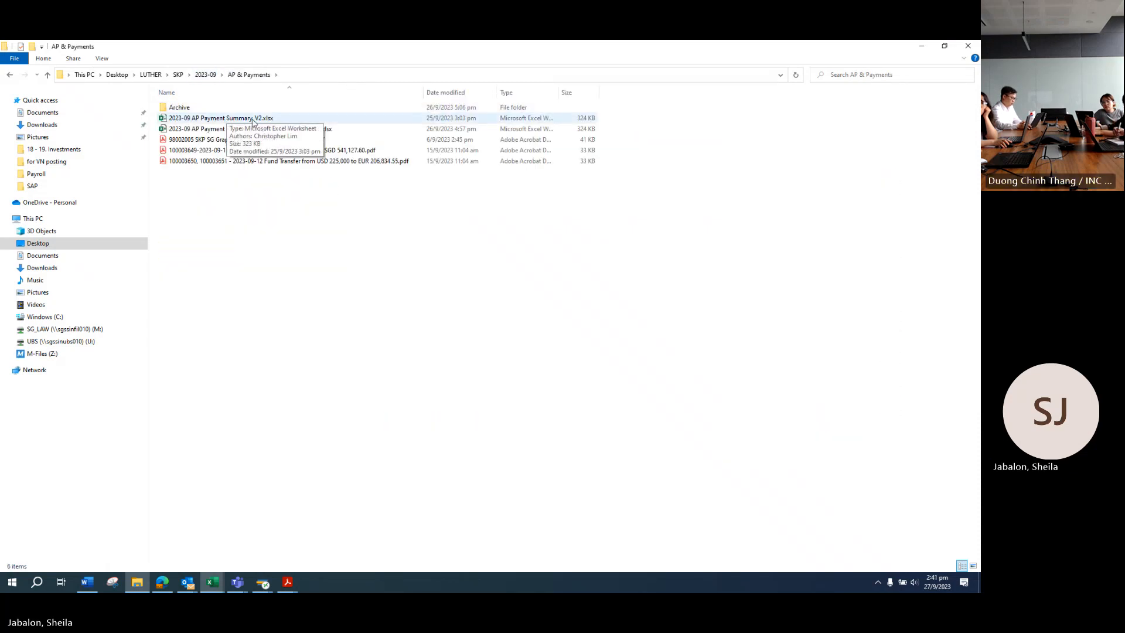
left_click(248, 129)
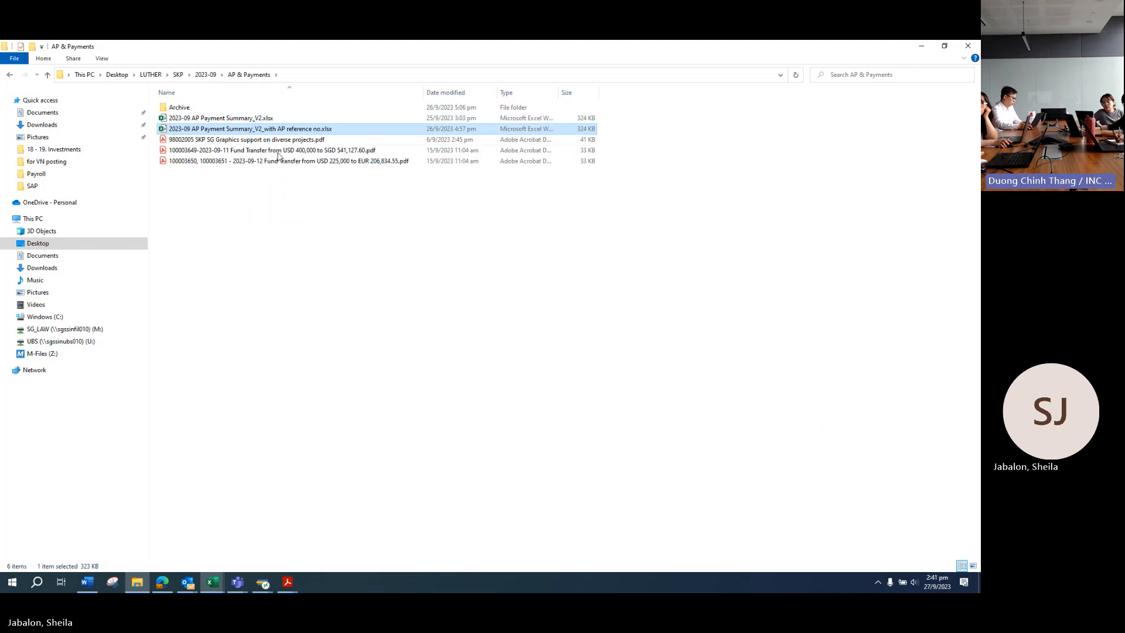
Step: Copy WBS code OH_002001_SG from cell V40 on the BHBIA row of the payment summary
key("alt+Tab")
left_click(495, 390)
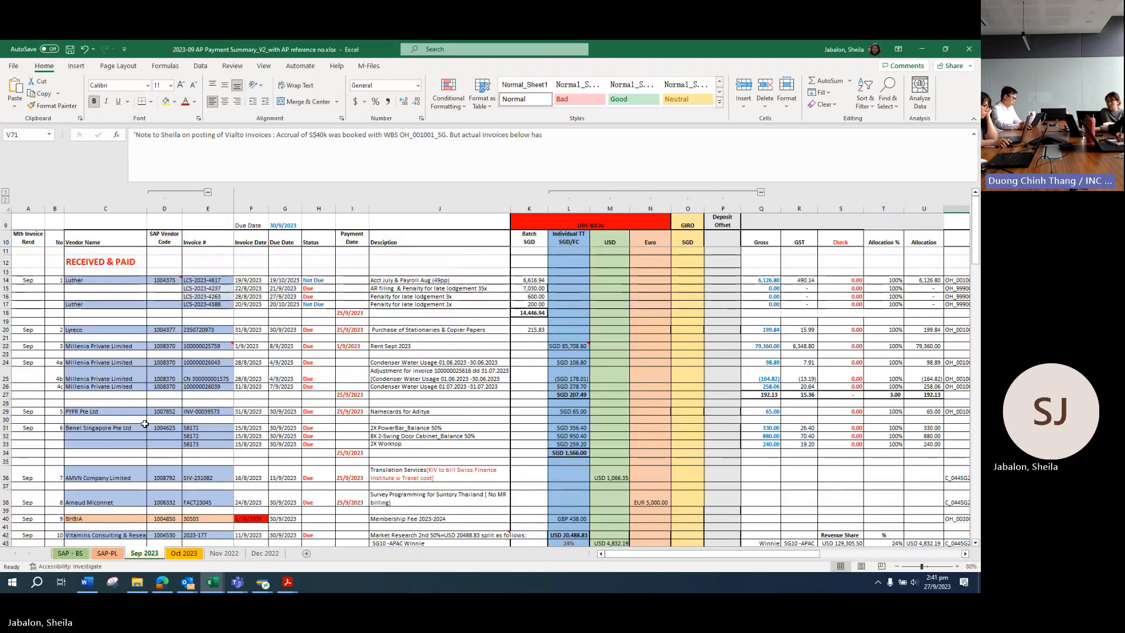
scroll(156, 437, "down", 4)
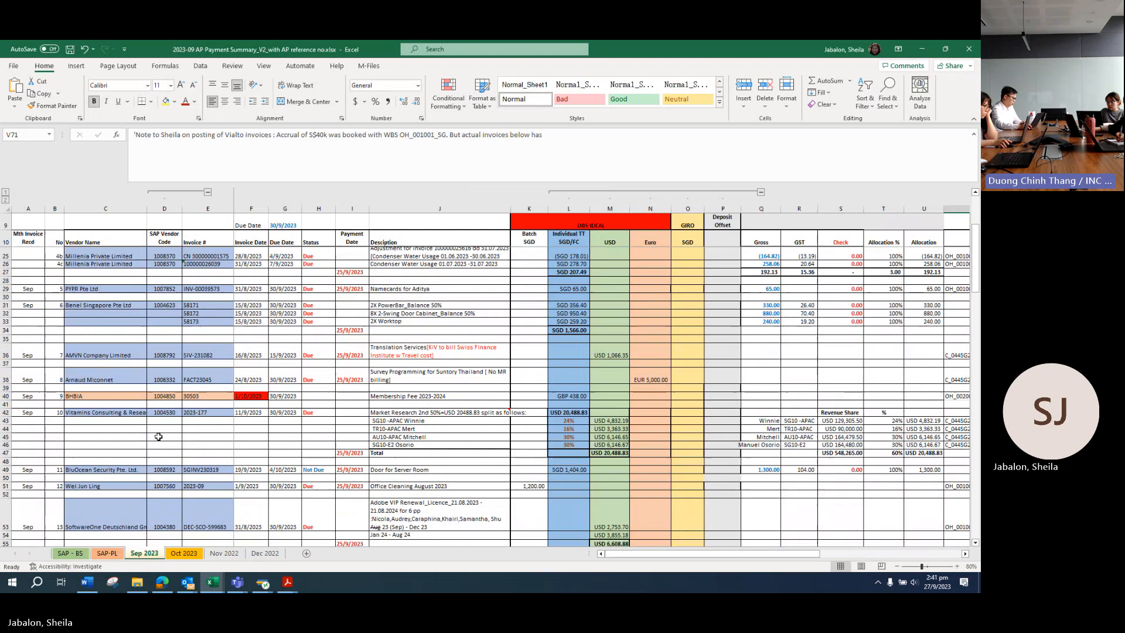
left_click(5, 396)
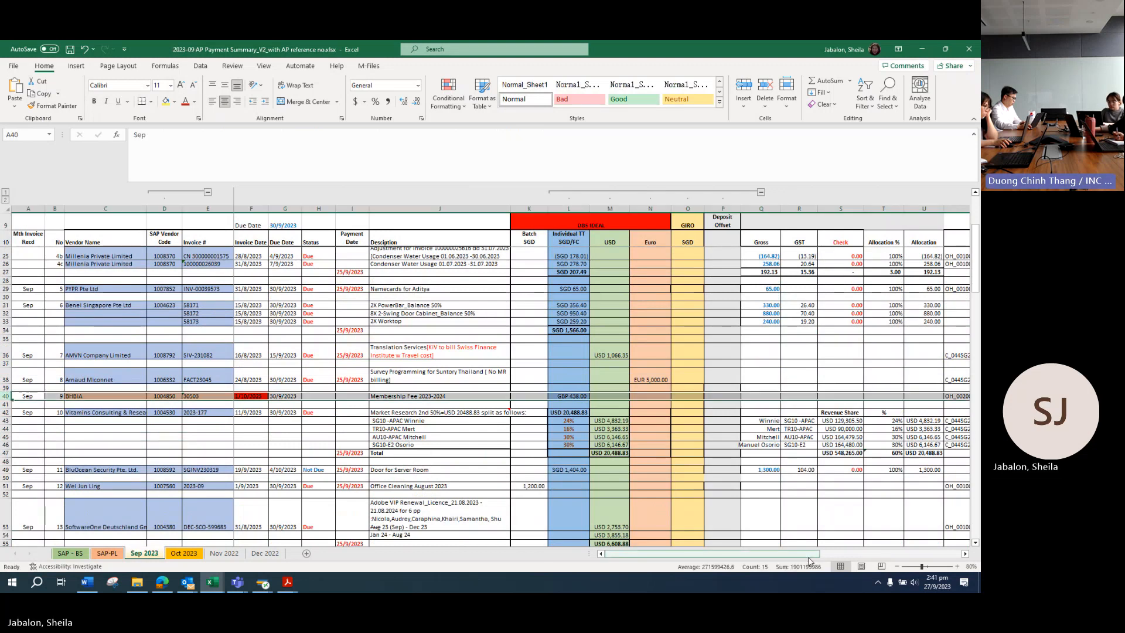
left_click_drag(769, 557, 844, 554)
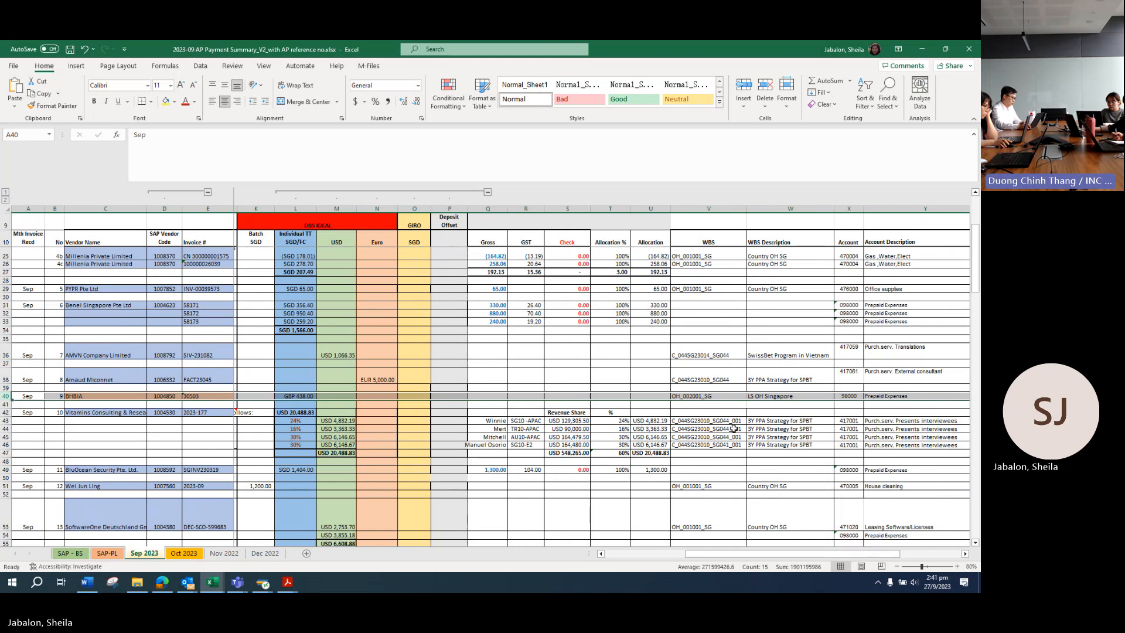
double_click(721, 396)
left_click(678, 398)
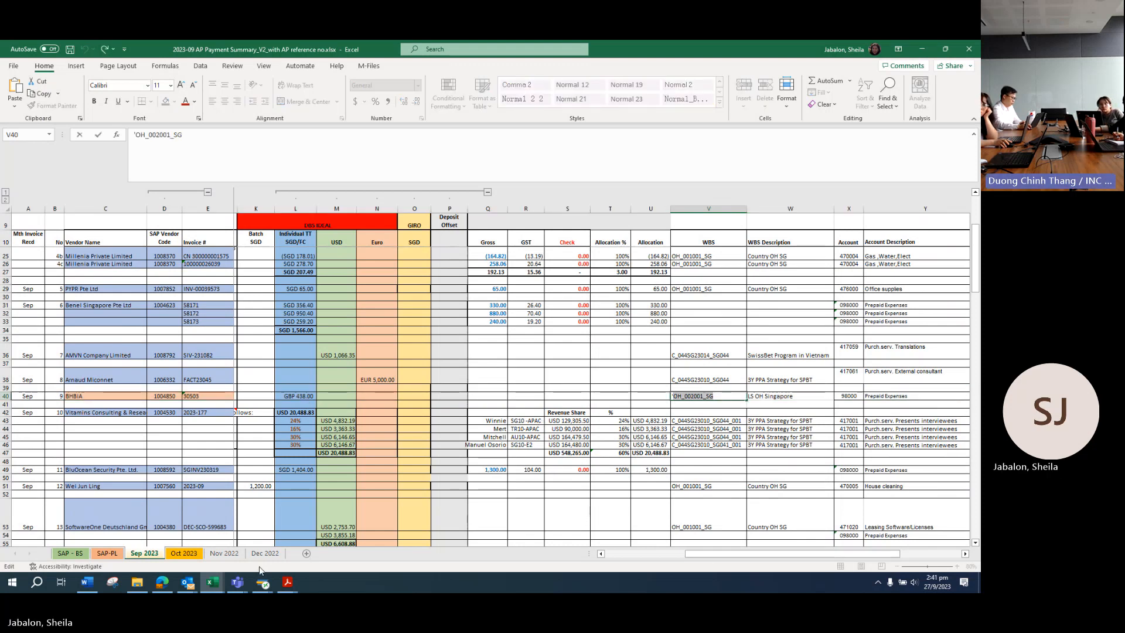
Step: Paste WBS OH_002001_SG and text 'BHBIA 30503 (GBP 438)' into the bank charges line
mouse_move(263, 581)
left_click(333, 554)
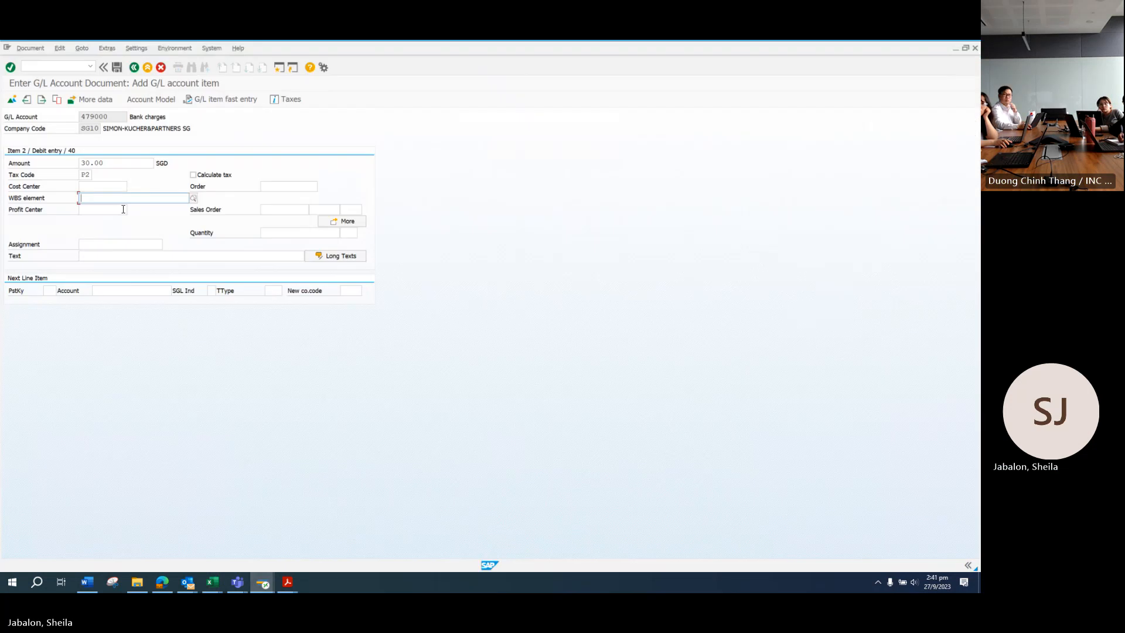
type("OH_002001_SG")
left_click(100, 256)
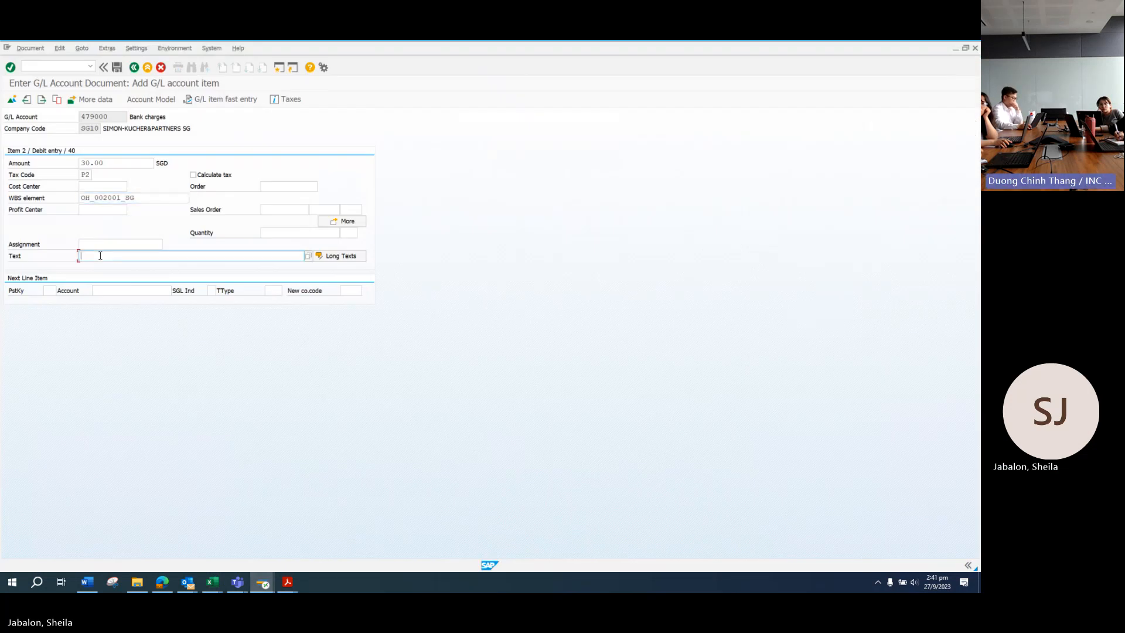
type("BHBIA 30503 (GBP 438)")
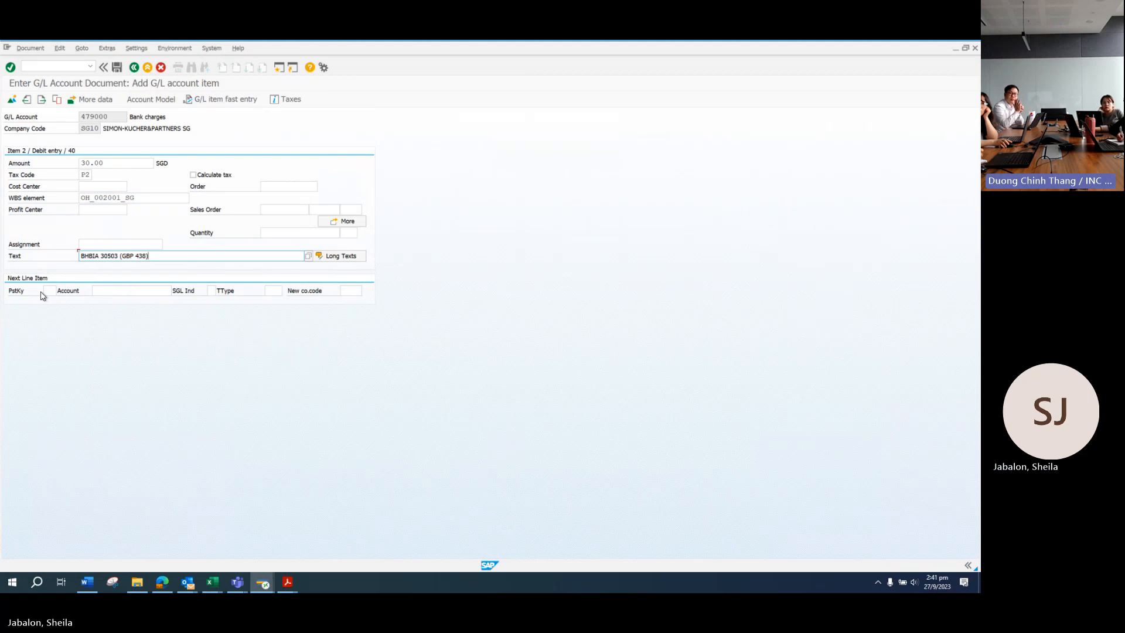
Step: Start a credit line with posting key 50 on DBS account 120710
left_click(50, 291)
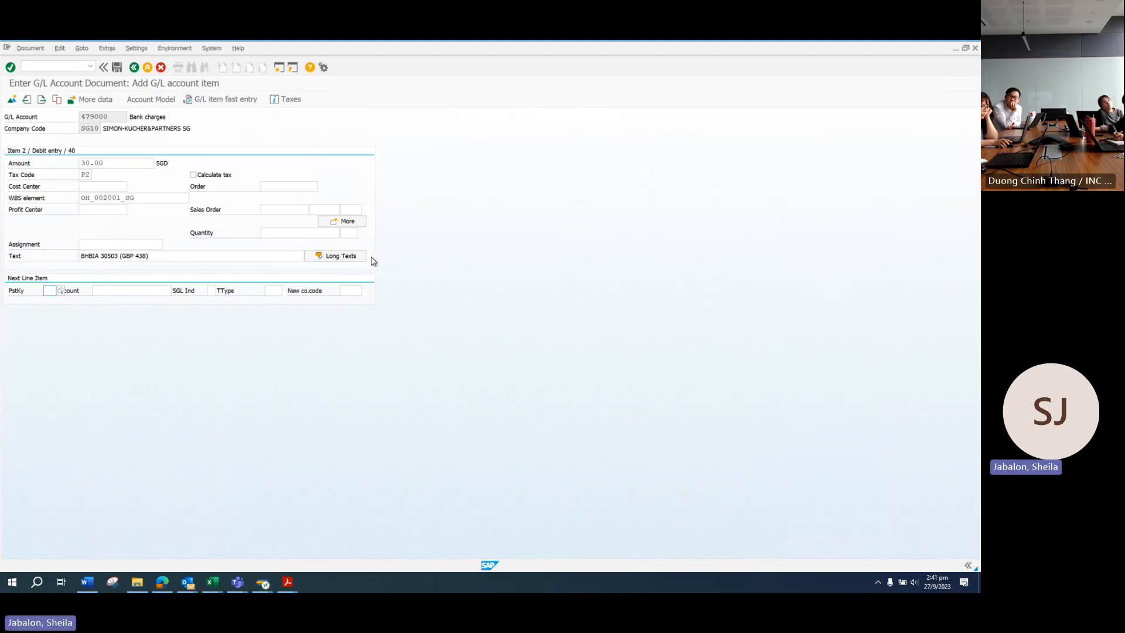
type("50")
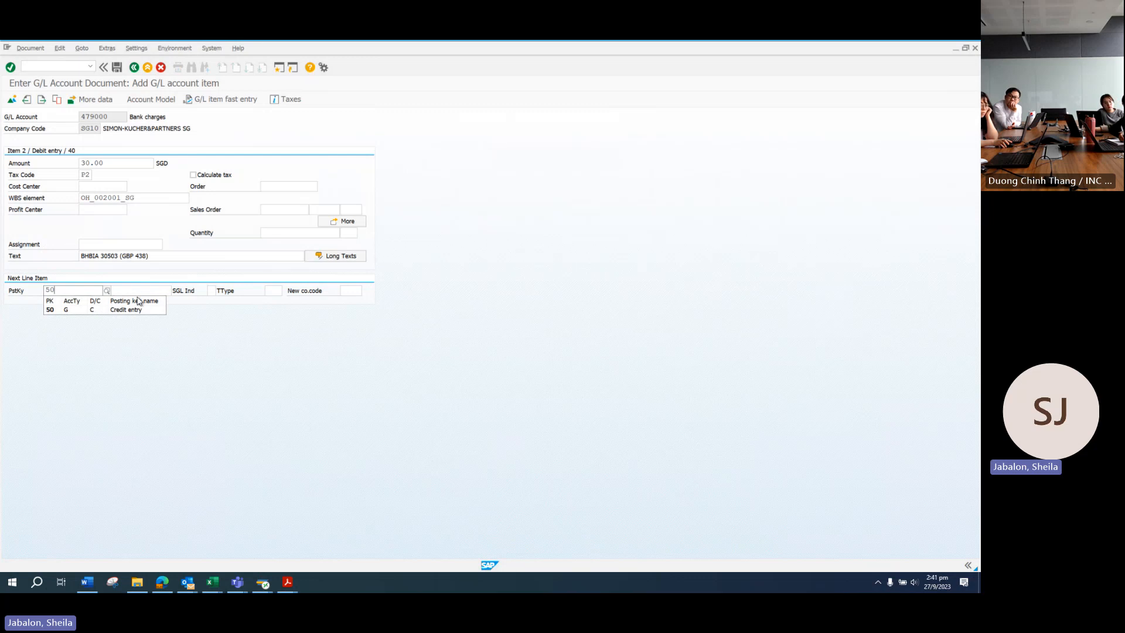
left_click(80, 309)
key("Tab")
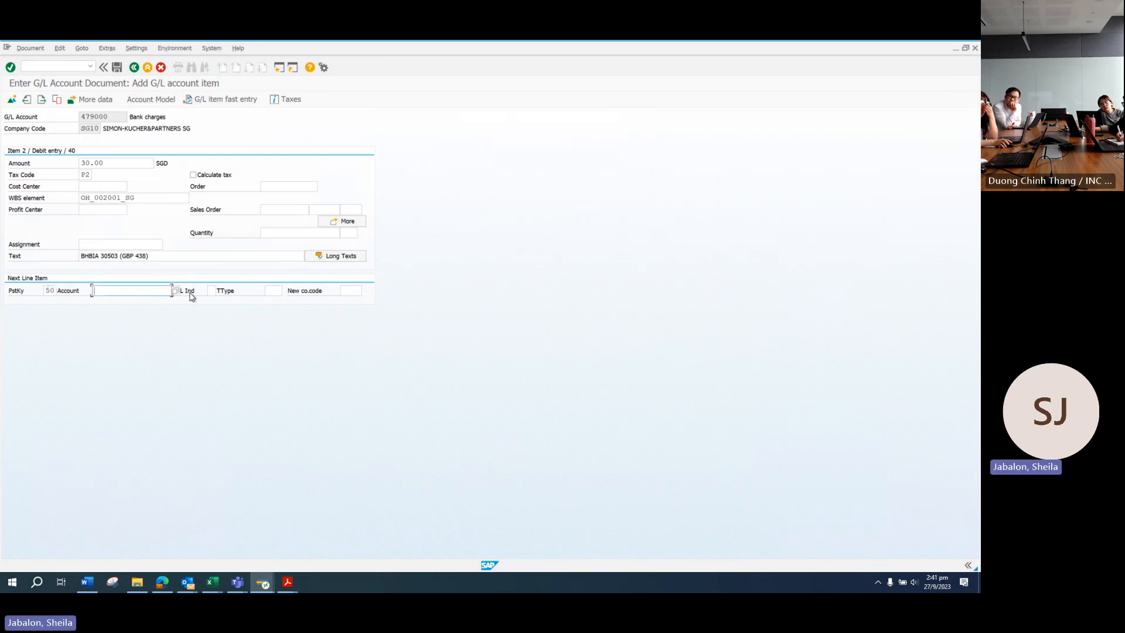
type("120710")
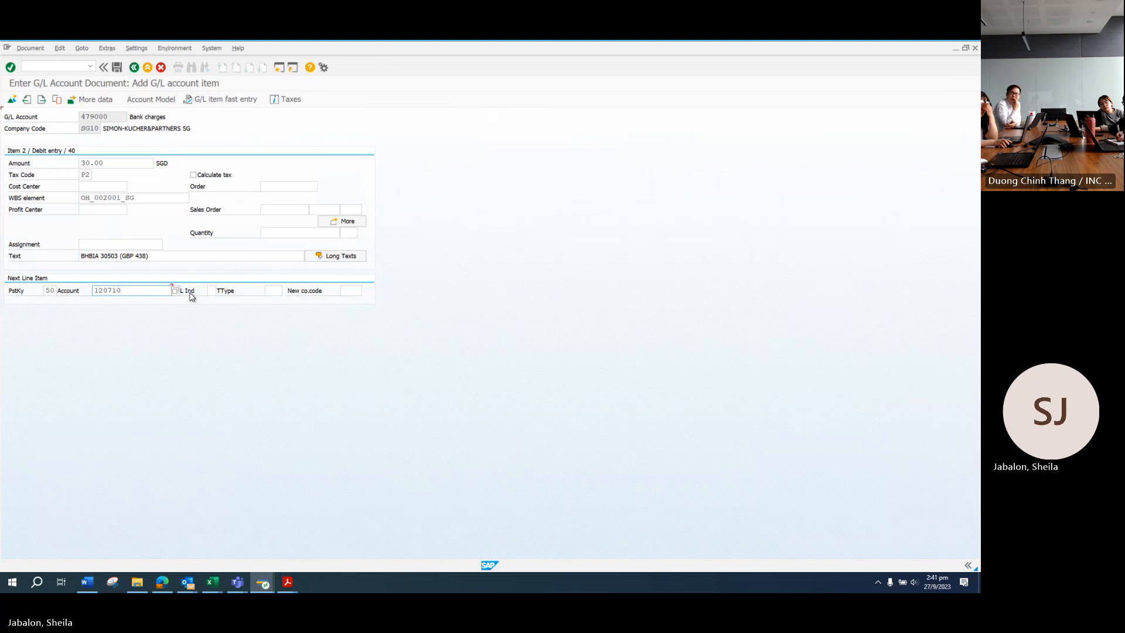
key("Return")
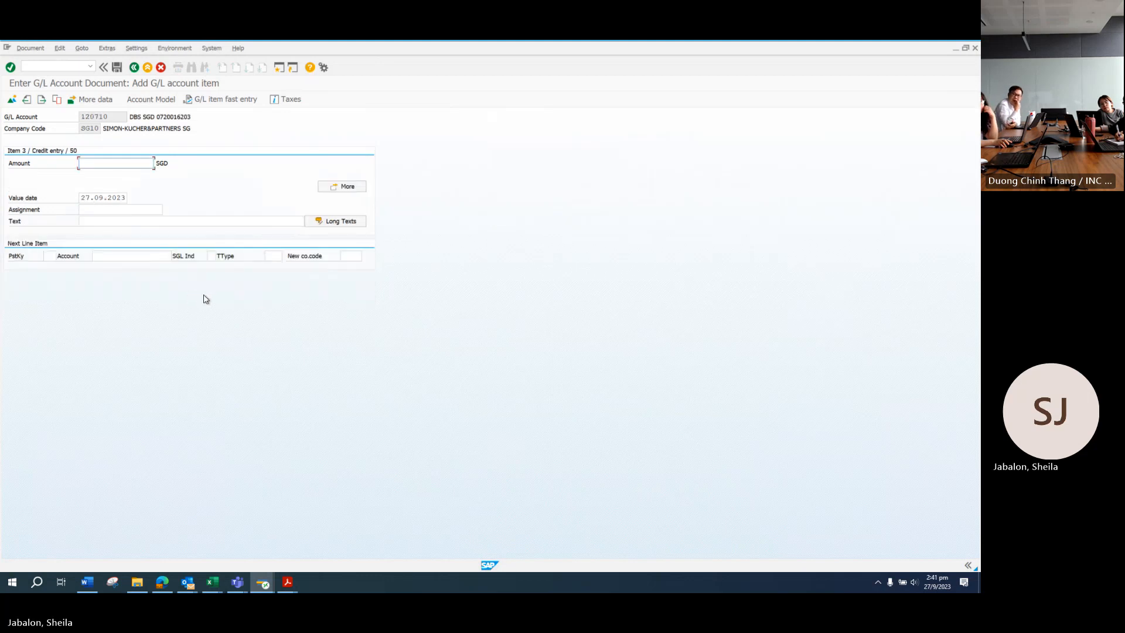
Step: After checking the DBS statement, enter 769.60, value date 25.09.2023 and text BHBIA 30503 (GBP 438)
left_click(288, 582)
left_click(232, 551)
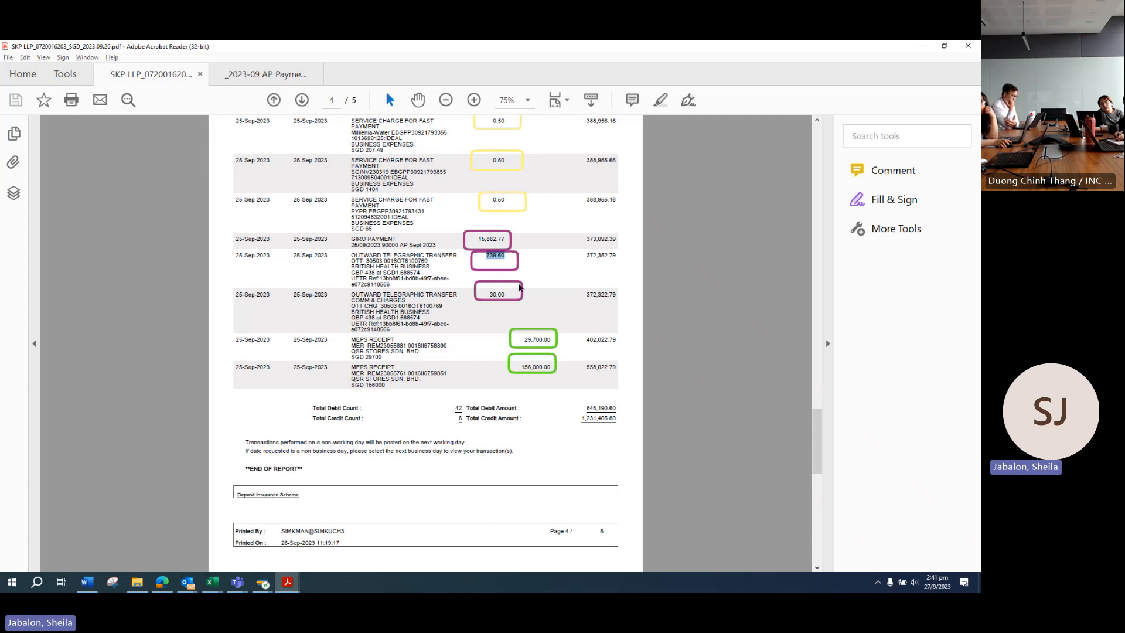
key("alt+Tab")
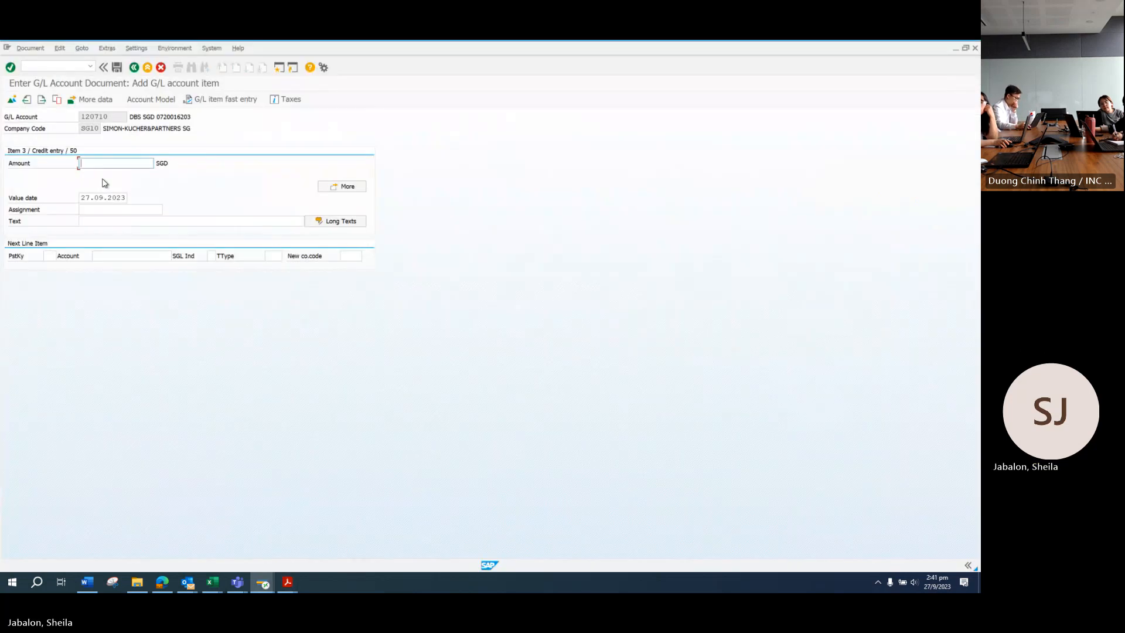
type("769.6")
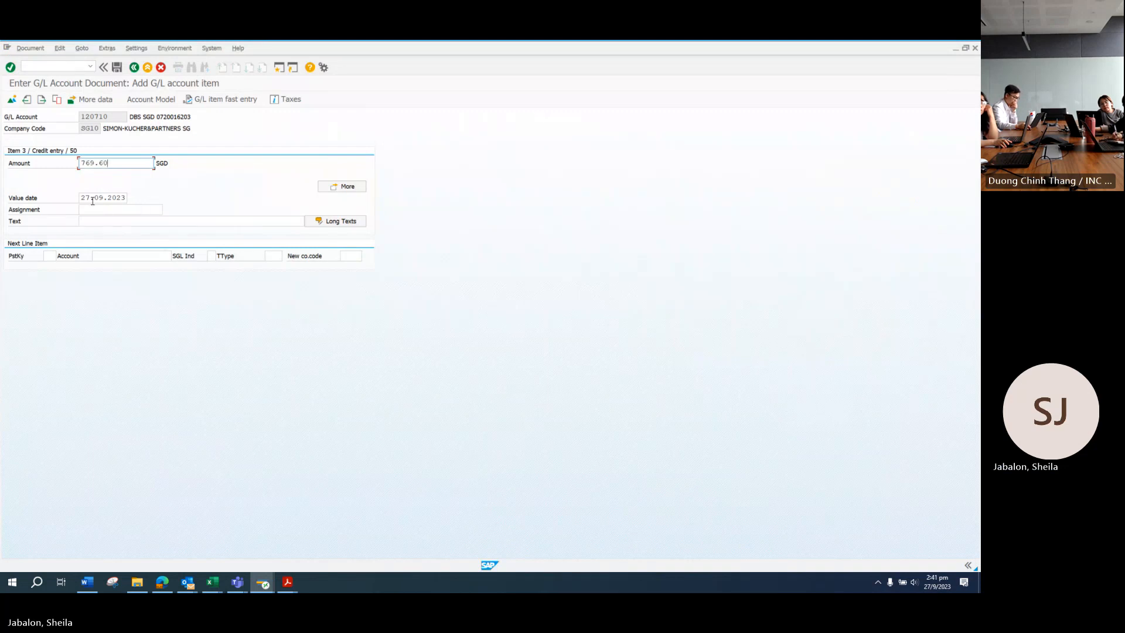
type("0")
double_click(91, 199)
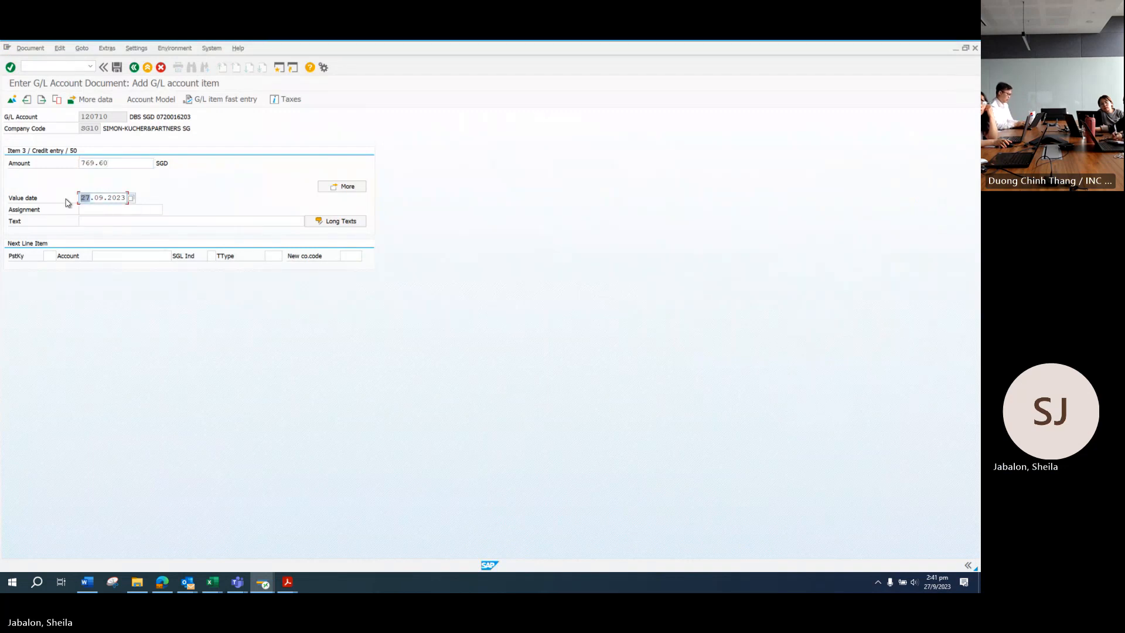
left_click(98, 221)
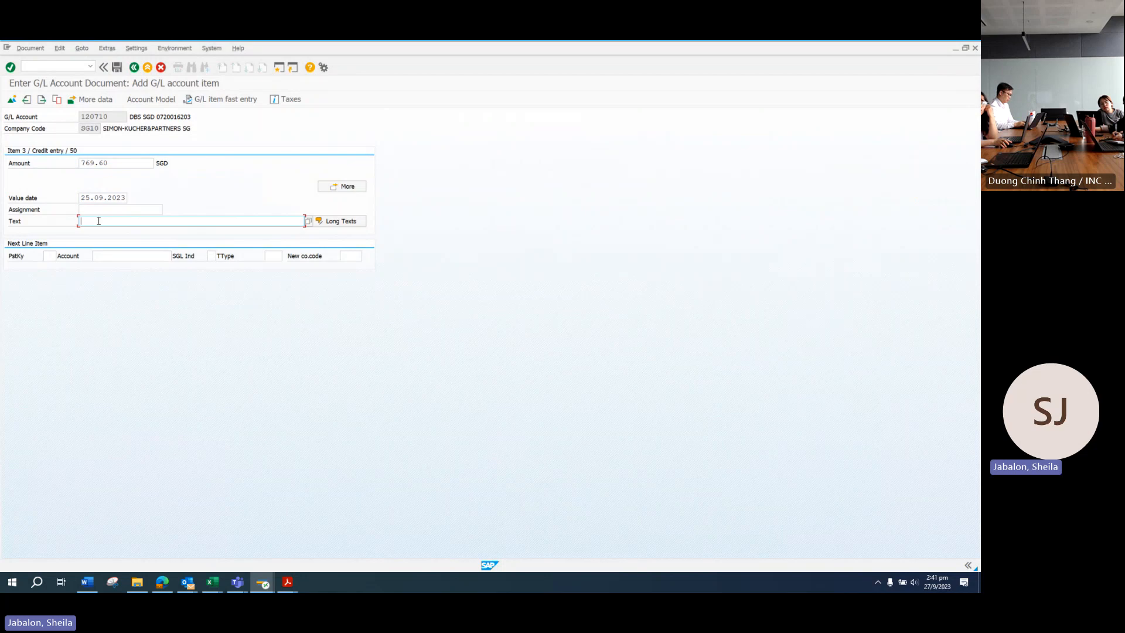
key("Down")
key("Down")
key("Return")
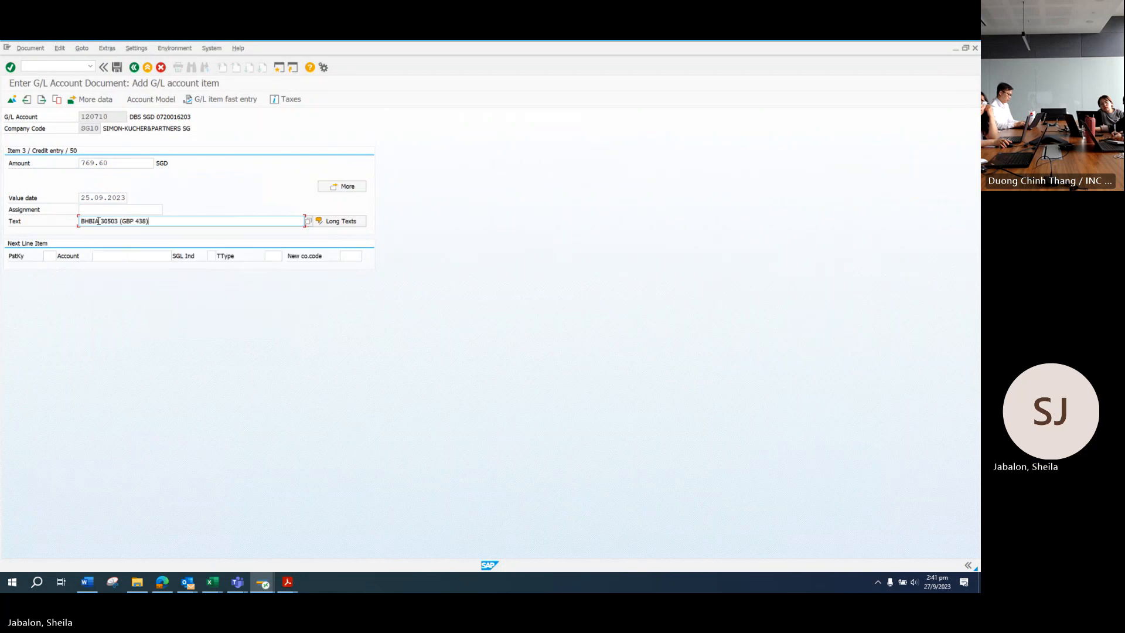
left_click(31, 48)
Step: Simulate and post the three-line payment document, then copy the new document number 100003654
left_click(33, 95)
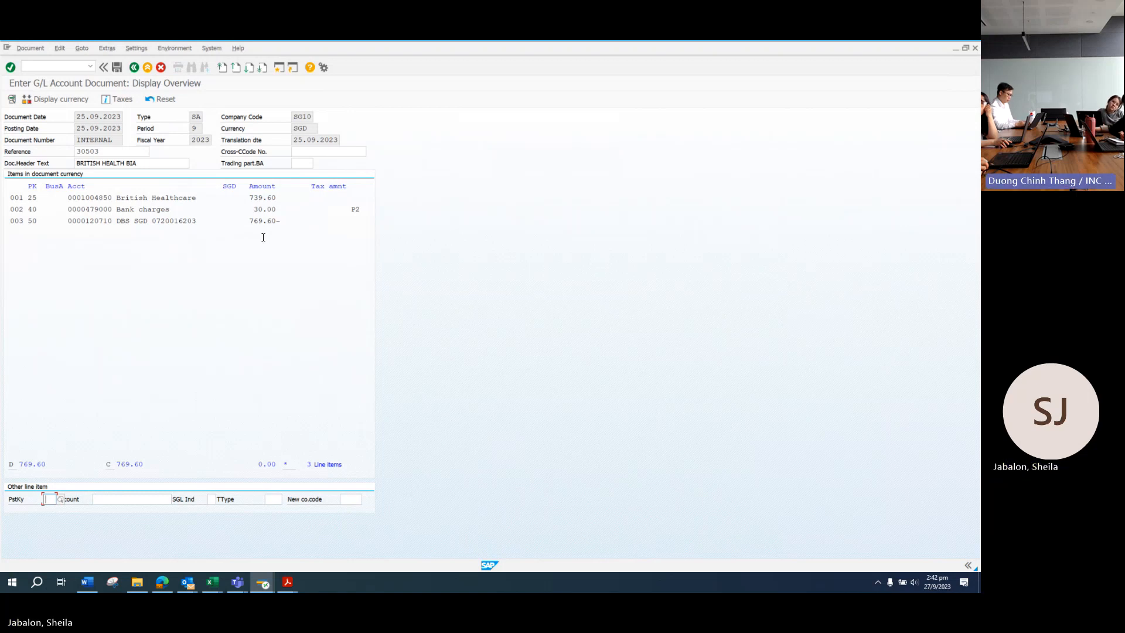
left_click(116, 68)
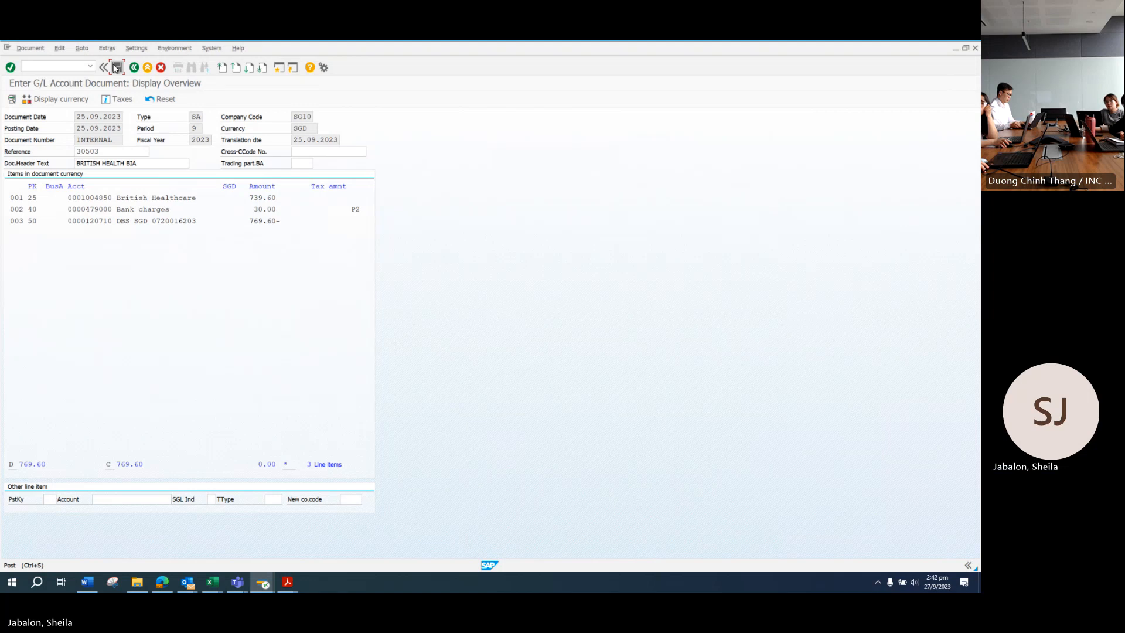
left_click(117, 68)
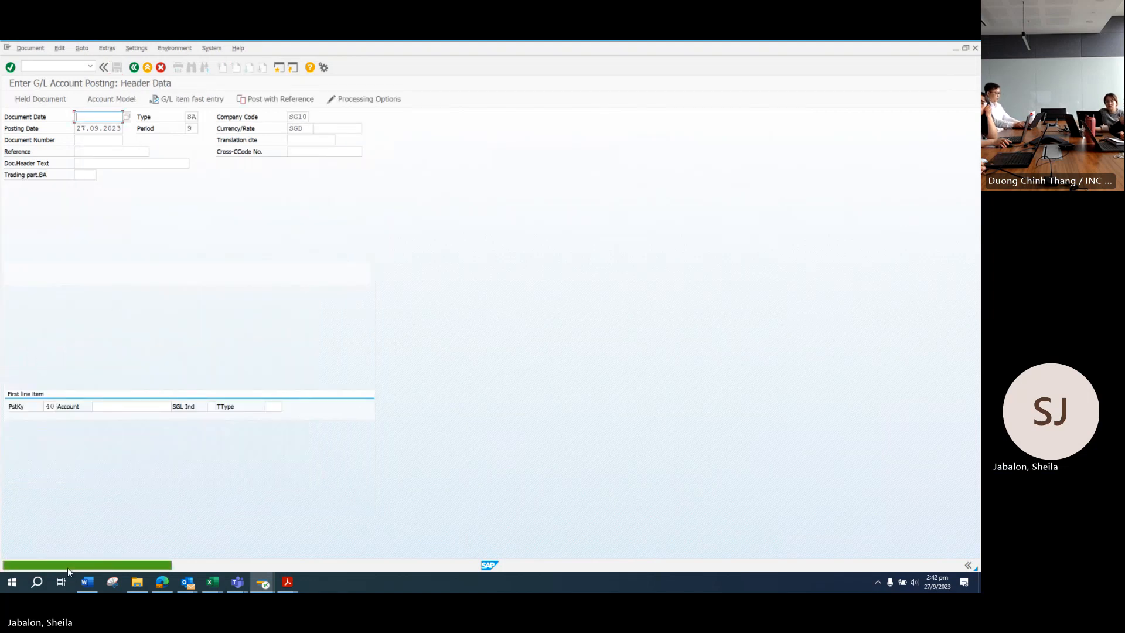
left_click(63, 565)
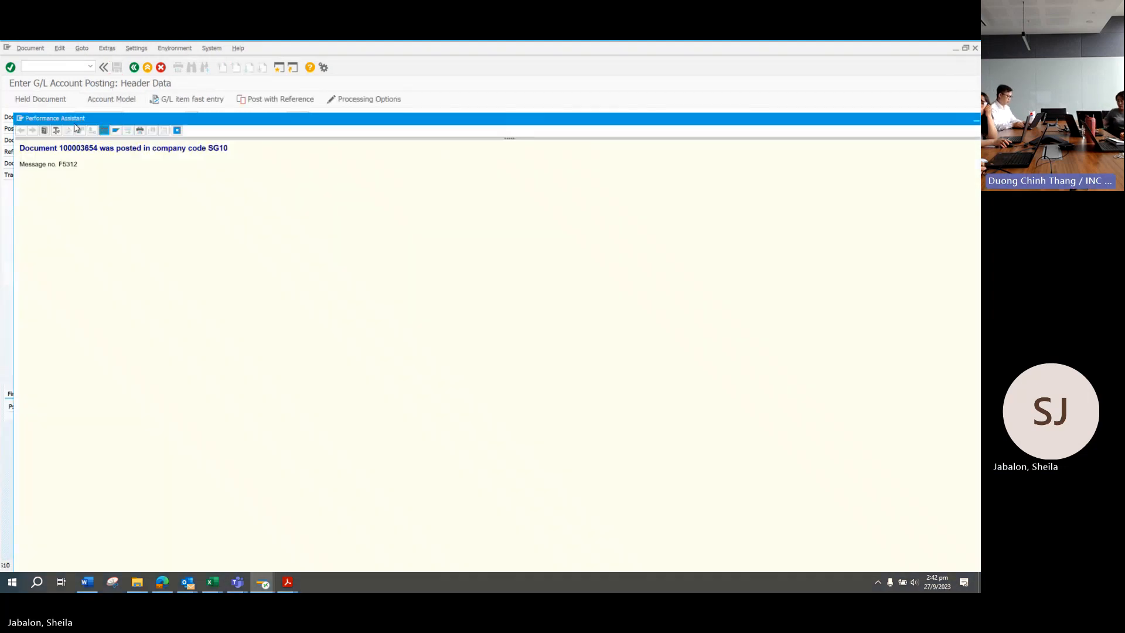
double_click(76, 148)
key("ctrl+c")
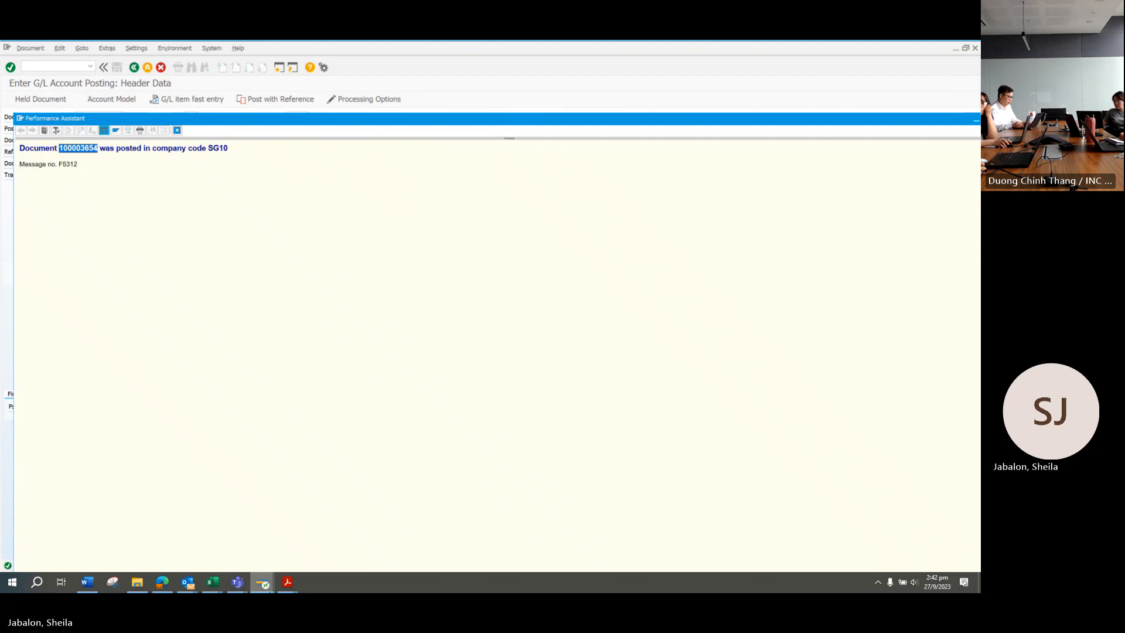
left_click(287, 582)
Step: Add a Fill & Sign text label 100003654 beside the 739.60 transfer line
left_click(232, 541)
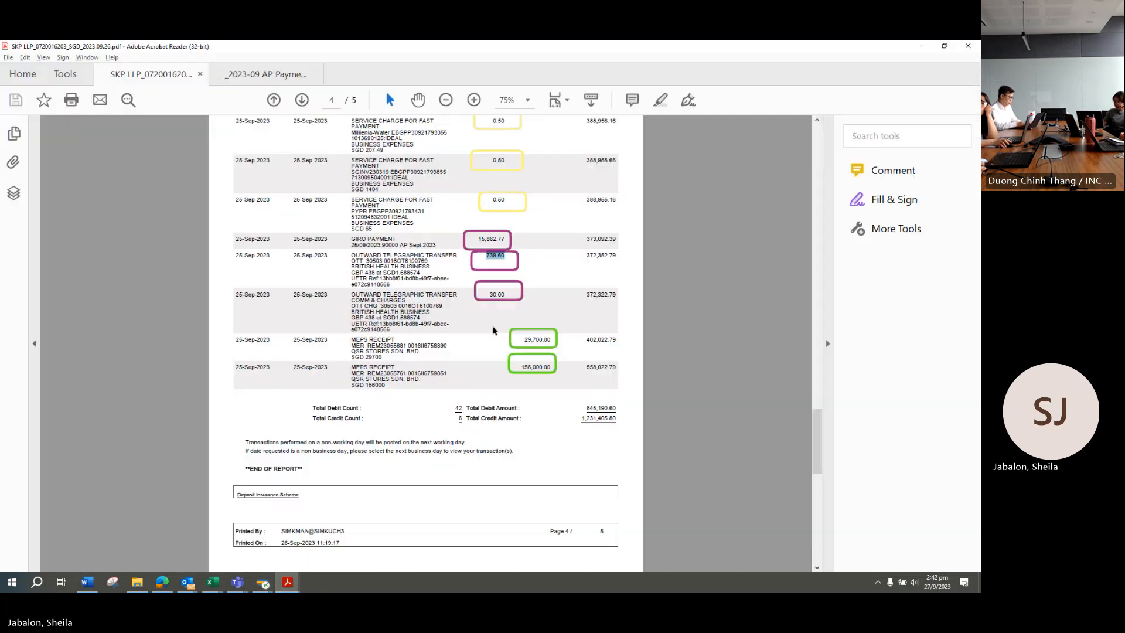
left_click(503, 259)
left_click(688, 100)
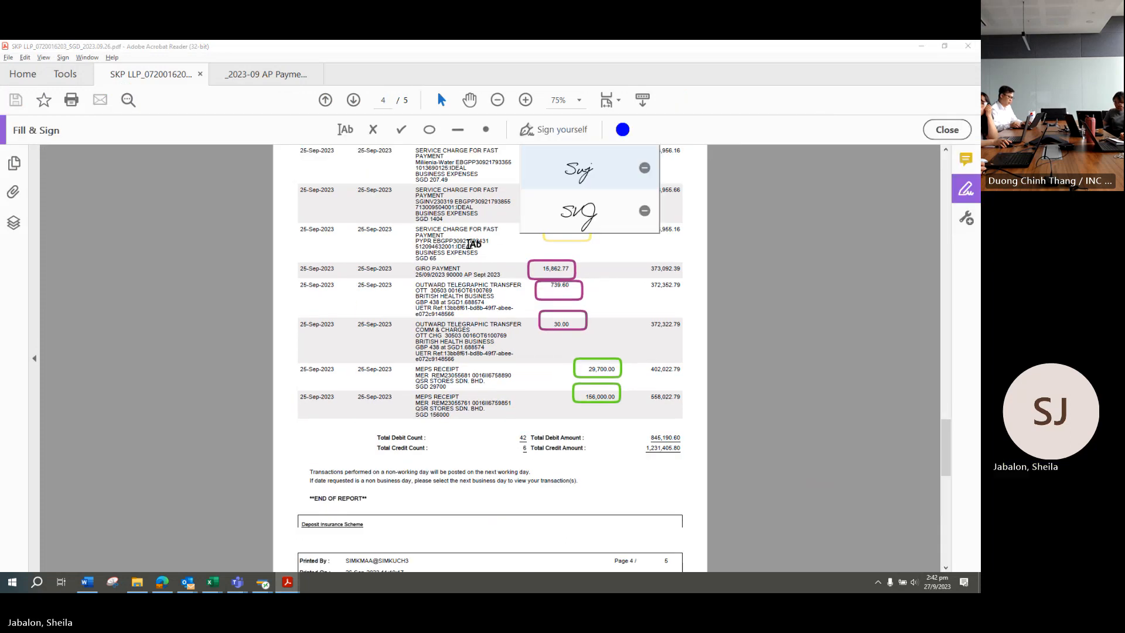
left_click(350, 133)
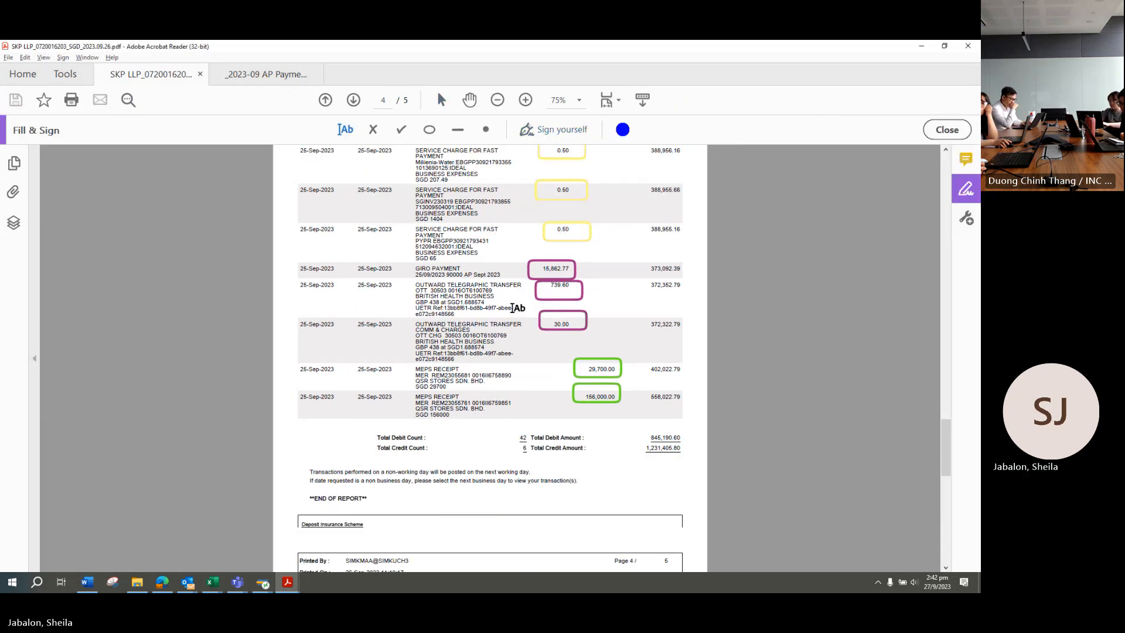
left_click(527, 298)
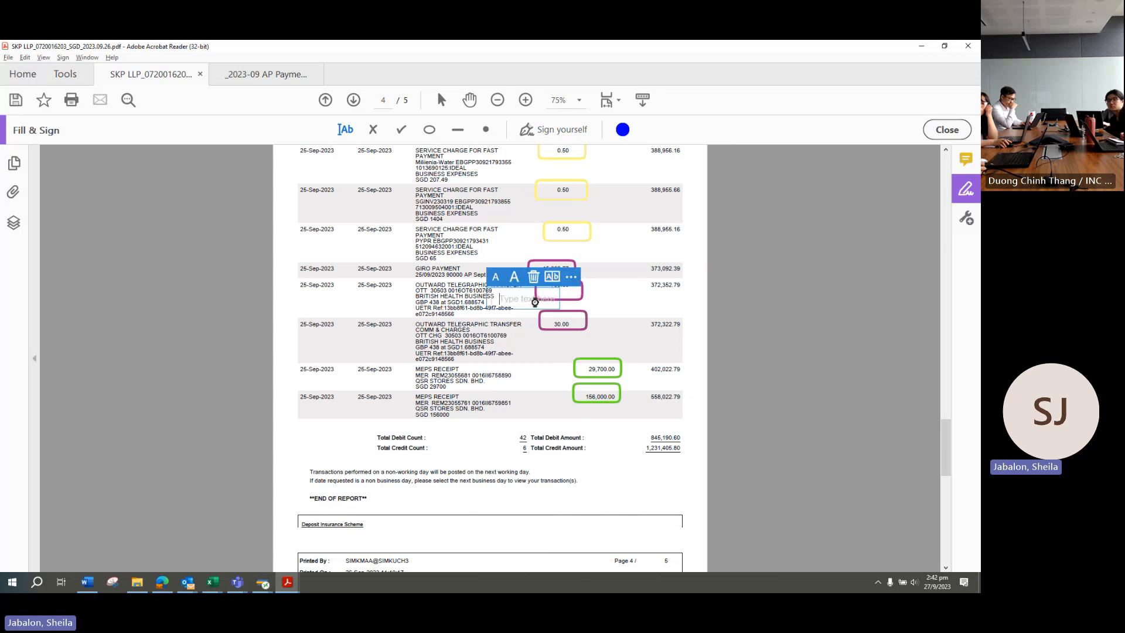
key("ctrl+v")
Step: Delete the purple boxes around 739.60 and 30.00 and label the 30.00 line 100003654
left_click(579, 295)
key("Delete")
left_click(580, 325)
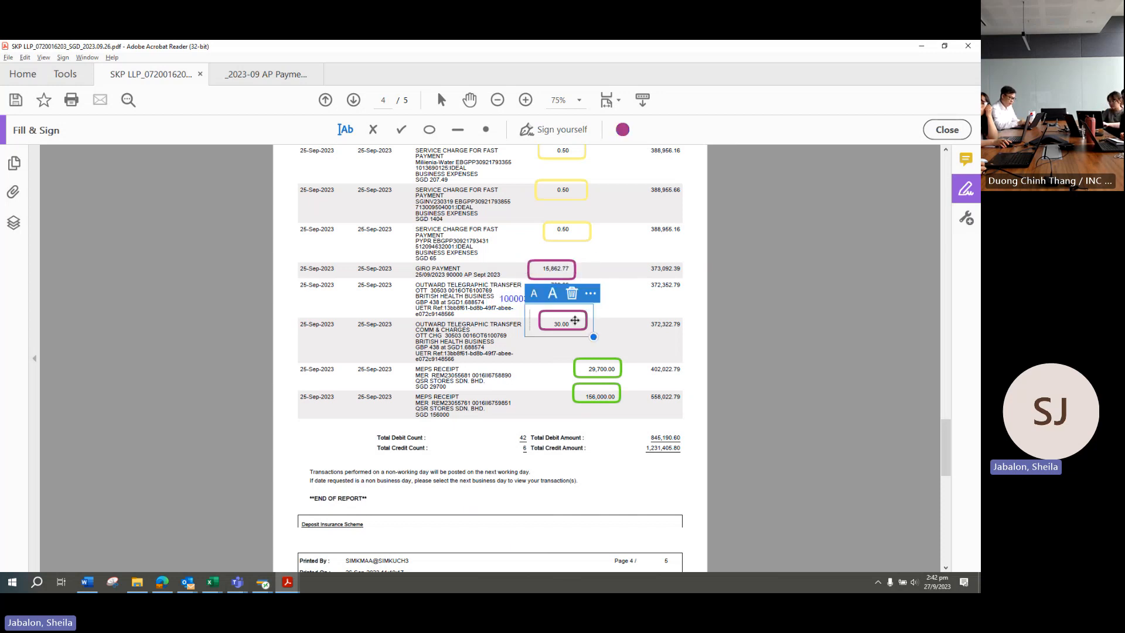
key("Delete")
left_click(526, 337)
key("ctrl+v")
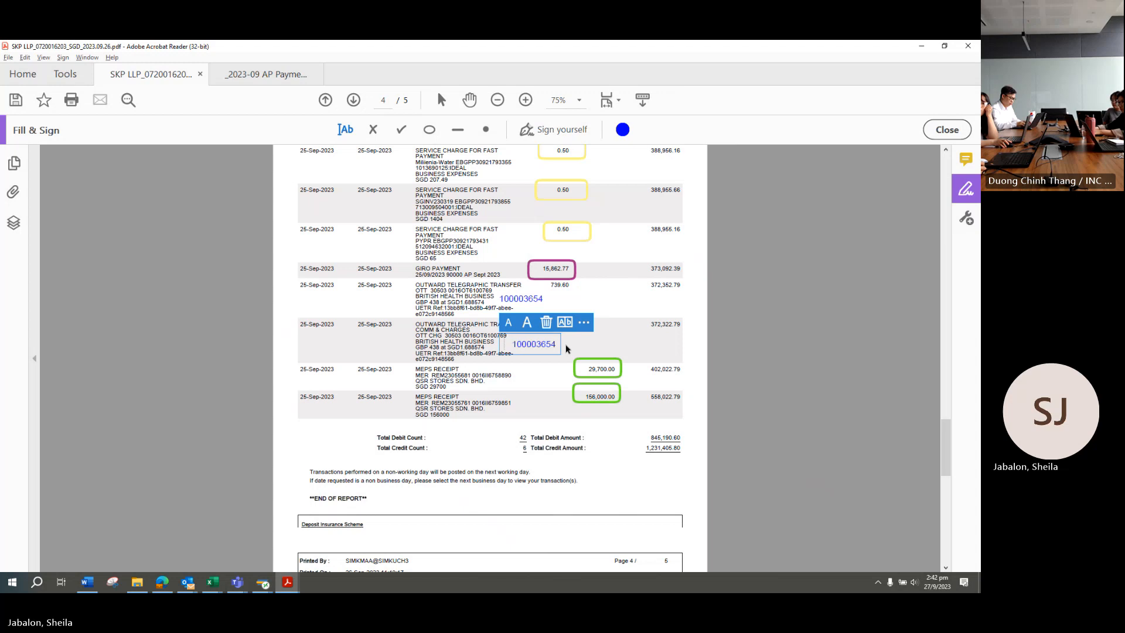
Step: Save the annotated bank statement PDF
left_click(9, 58)
left_click(46, 118)
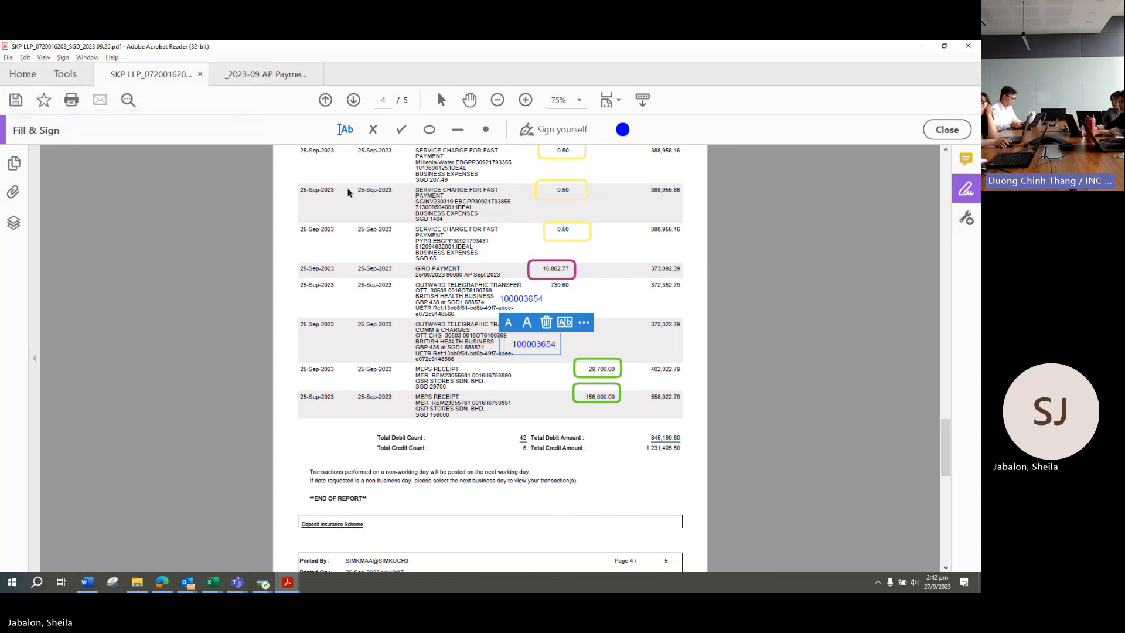
left_click(704, 290)
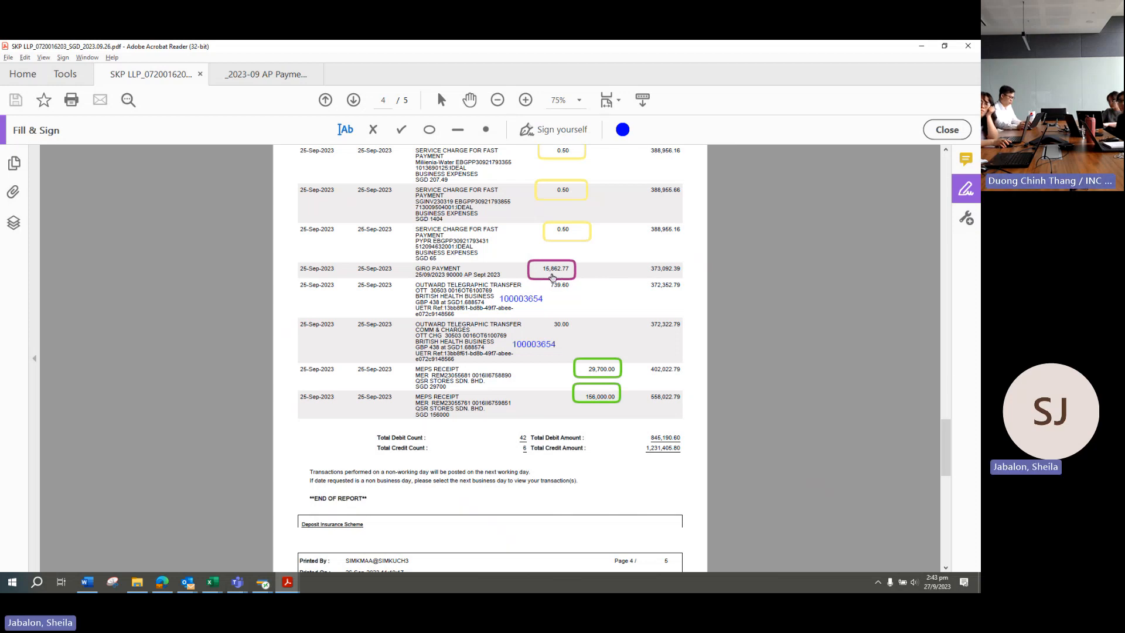
left_click(137, 582)
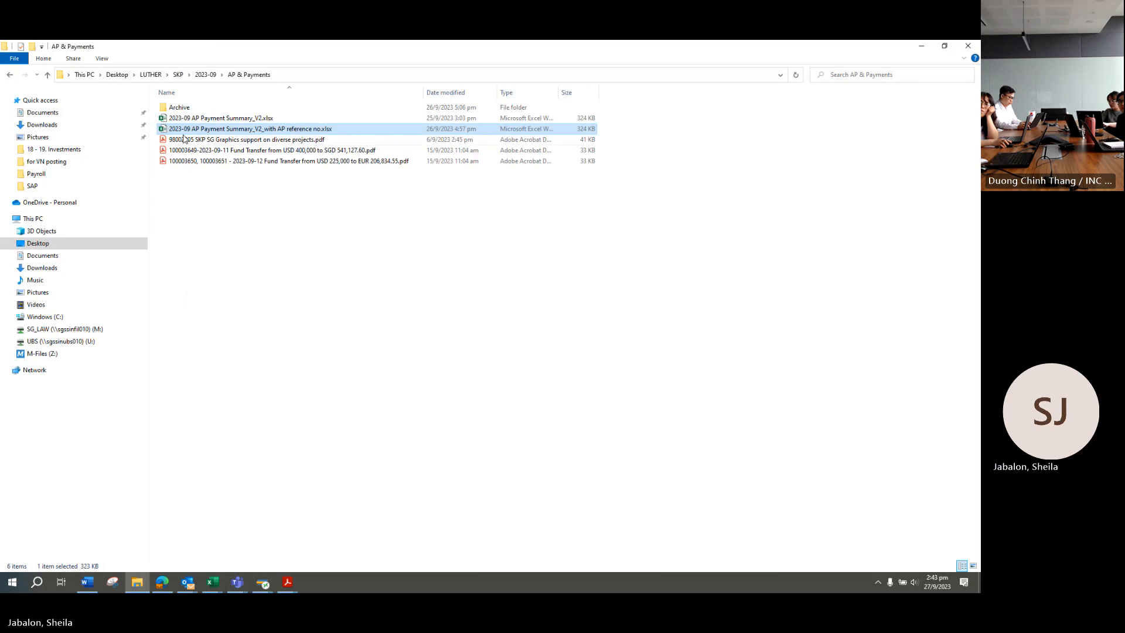
Step: Browse 2023-09 > for VN posting > AP posting and open 2023-09 AP Payment Sept 2023.pdf
left_click(205, 75)
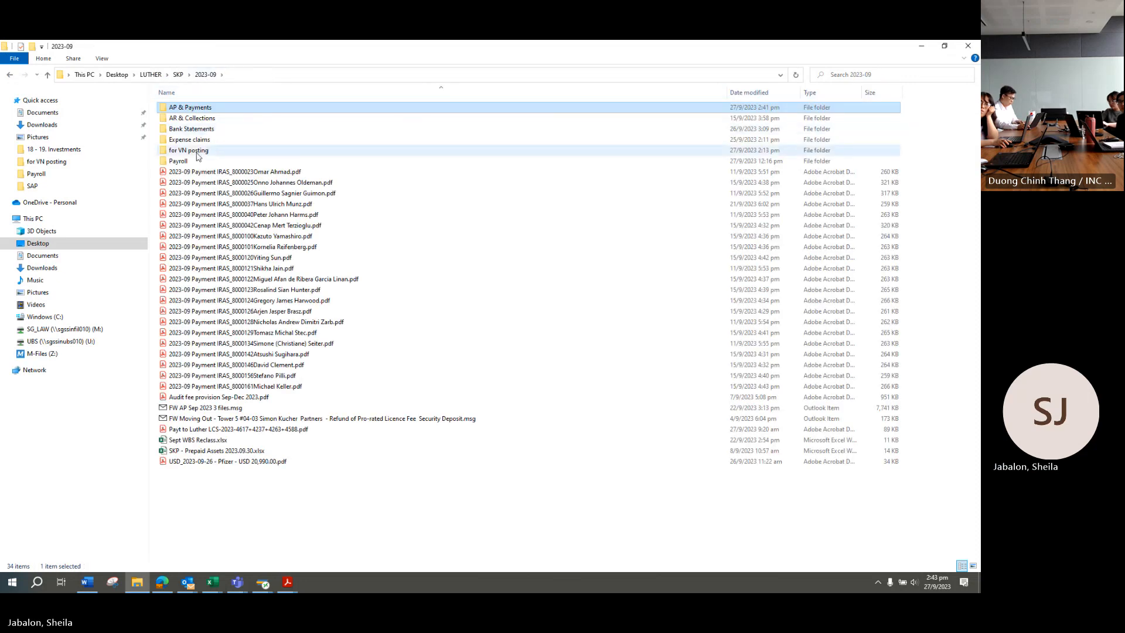
double_click(209, 153)
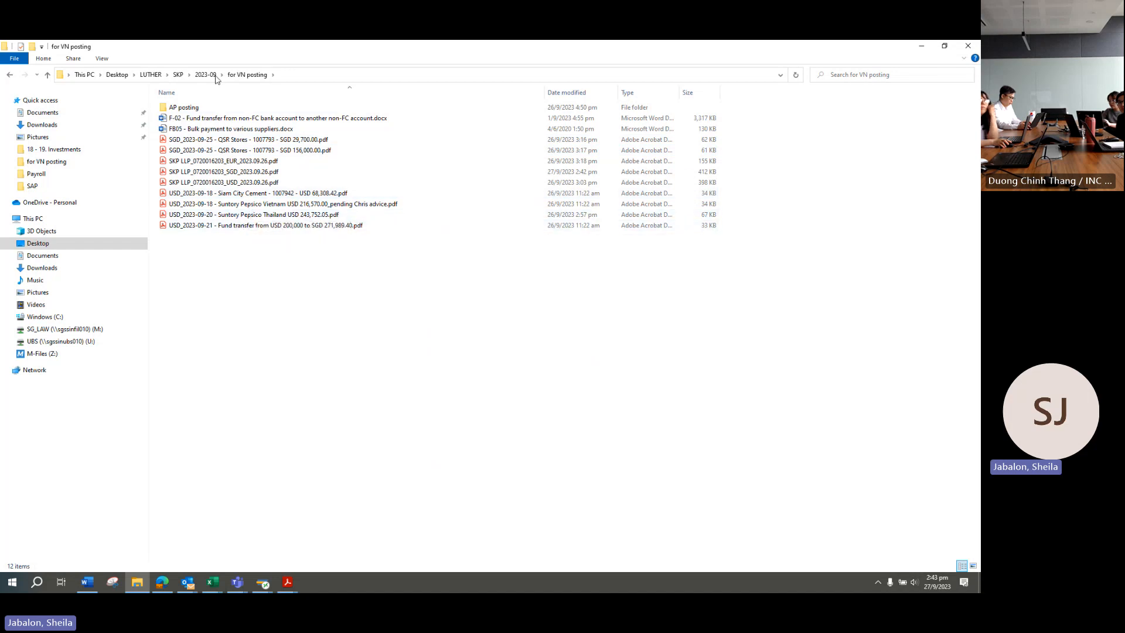
left_click(211, 77)
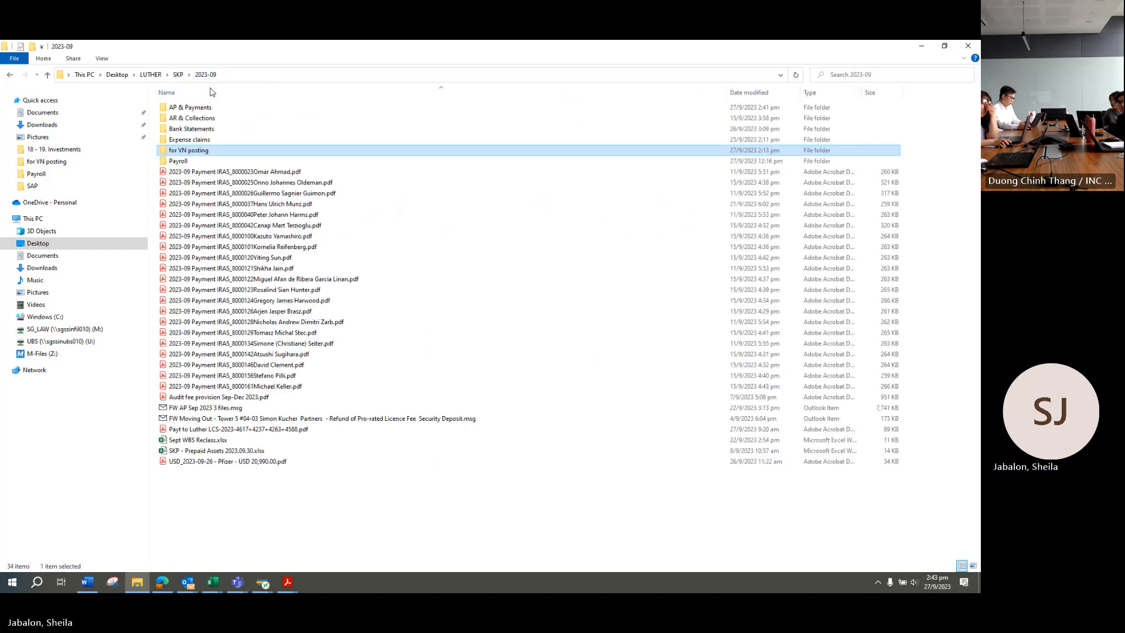
double_click(204, 151)
double_click(212, 108)
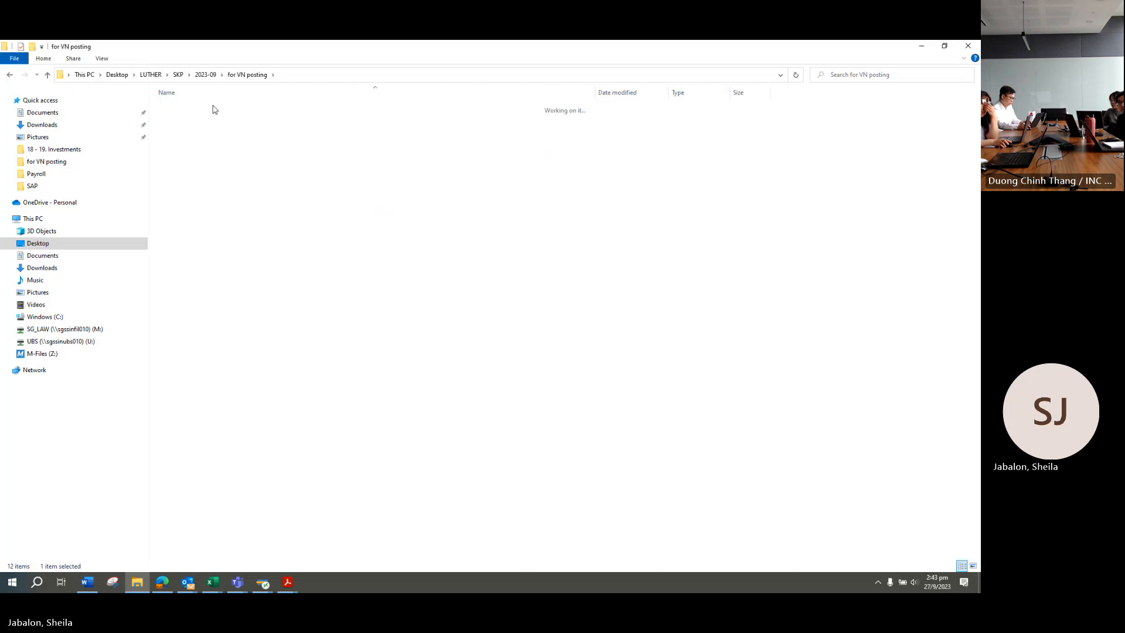
left_click(246, 121)
double_click(246, 120)
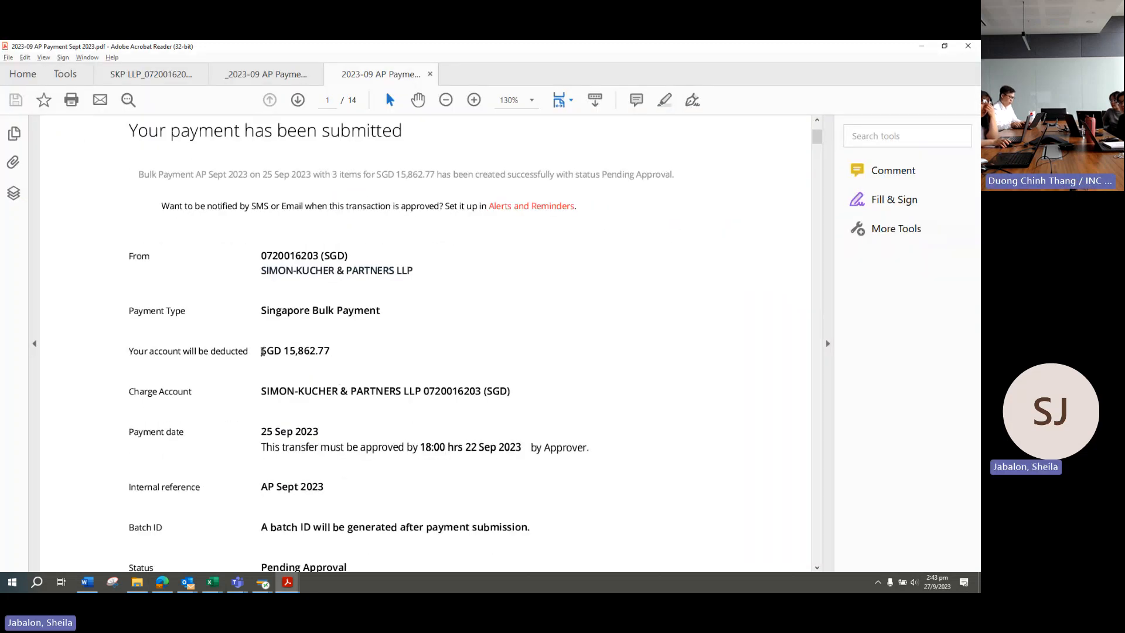
Step: Select the deducted SGD 15,862.77 and scroll to the Lyreco 215.83 and Luther 14,446.94 payees
left_click_drag(256, 352, 331, 354)
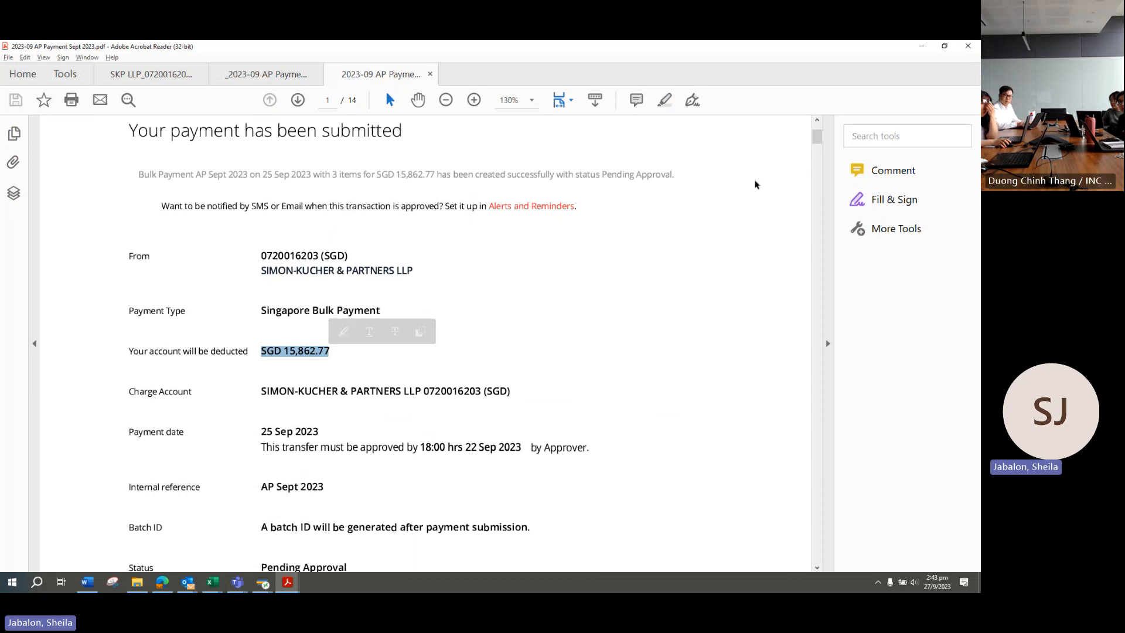
left_click(818, 150)
left_click_drag(818, 151, 818, 151)
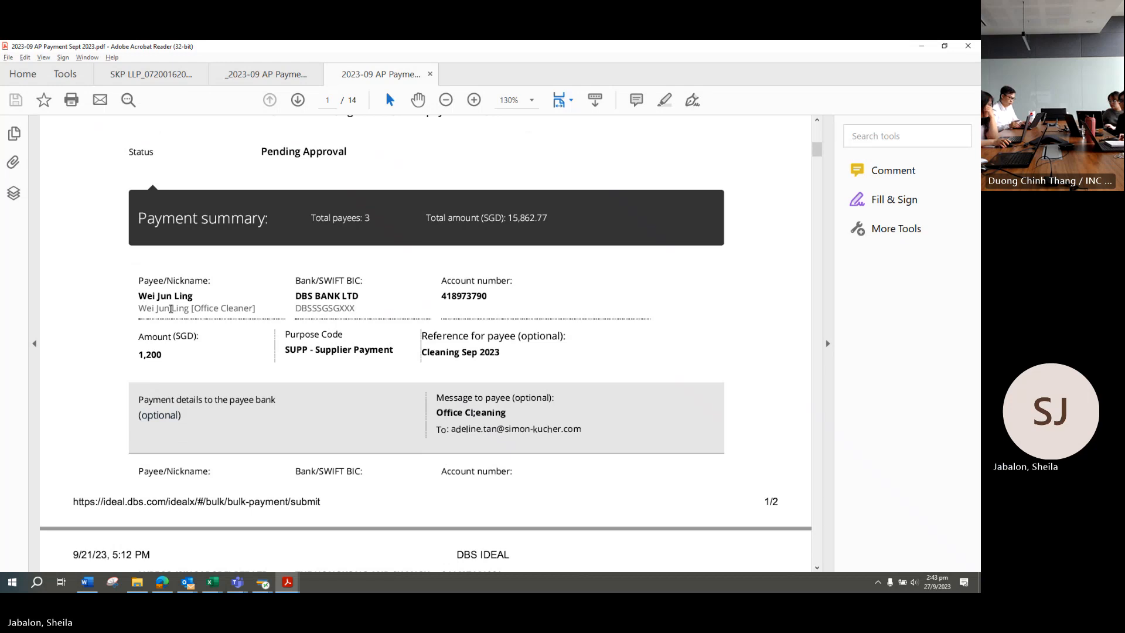
left_click(818, 170)
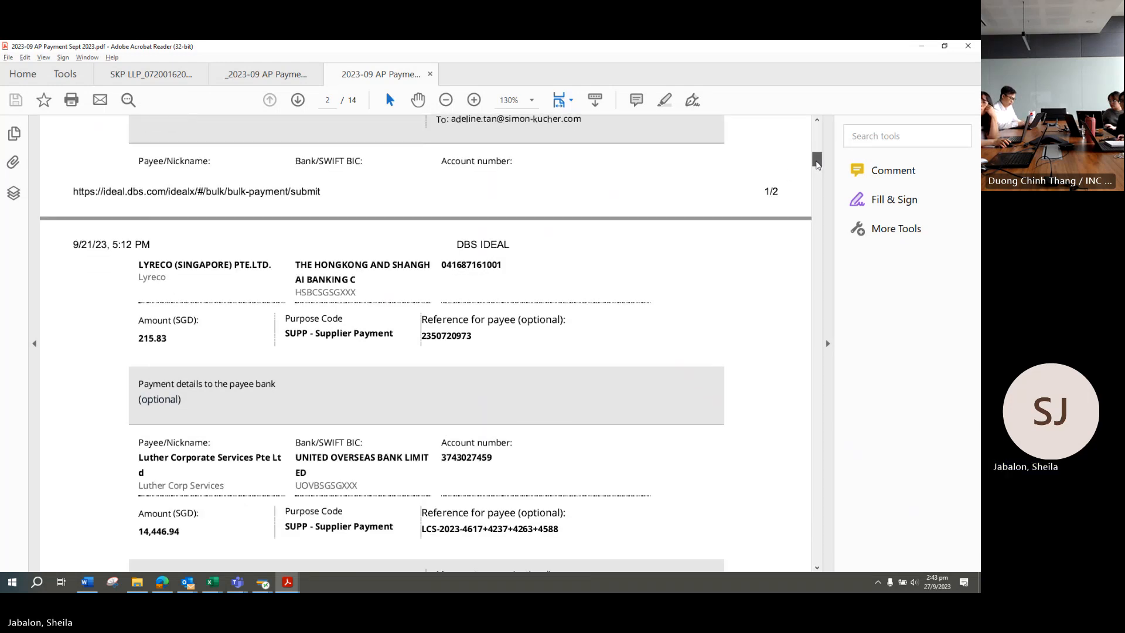
left_click(818, 170)
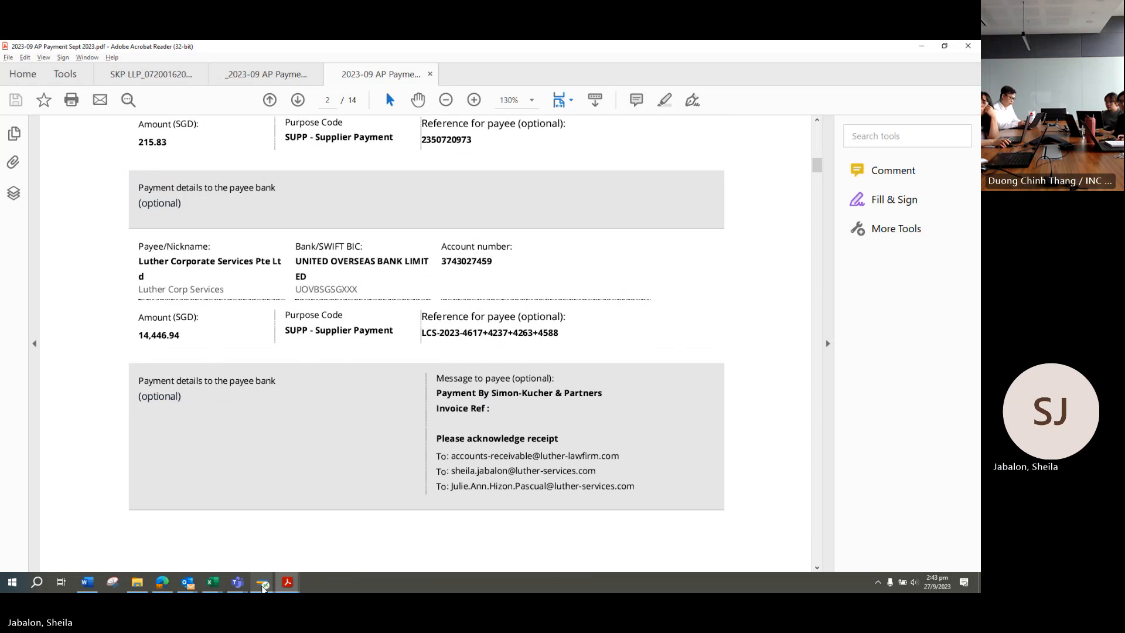
Step: Close the 100003654 confirmation window and start transaction FB05 via /NFB05
mouse_move(263, 586)
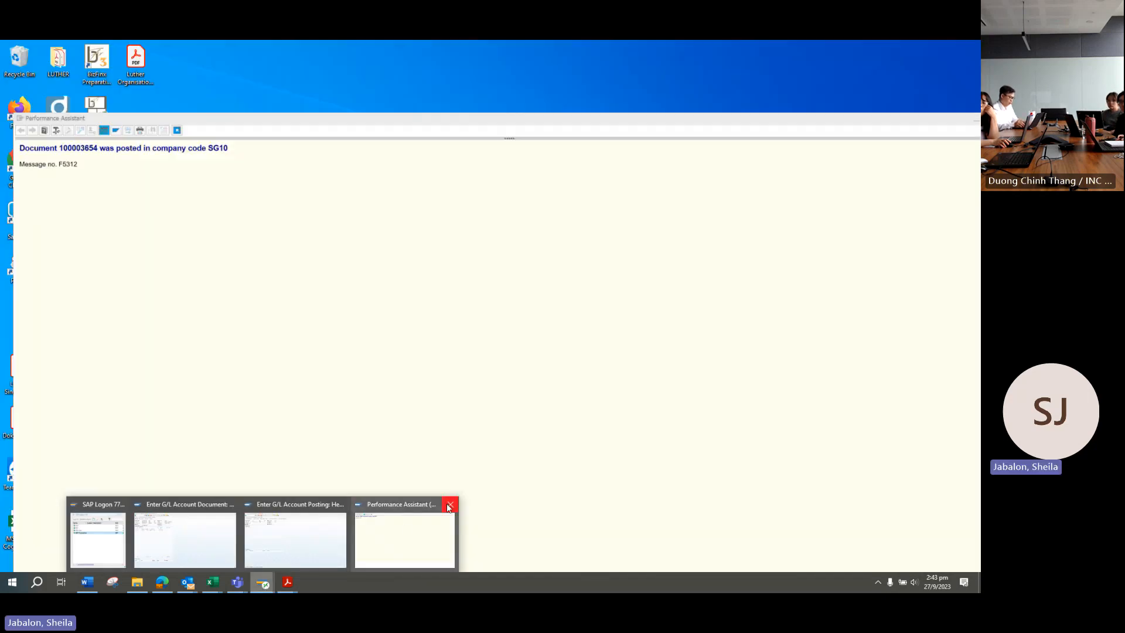
left_click(450, 505)
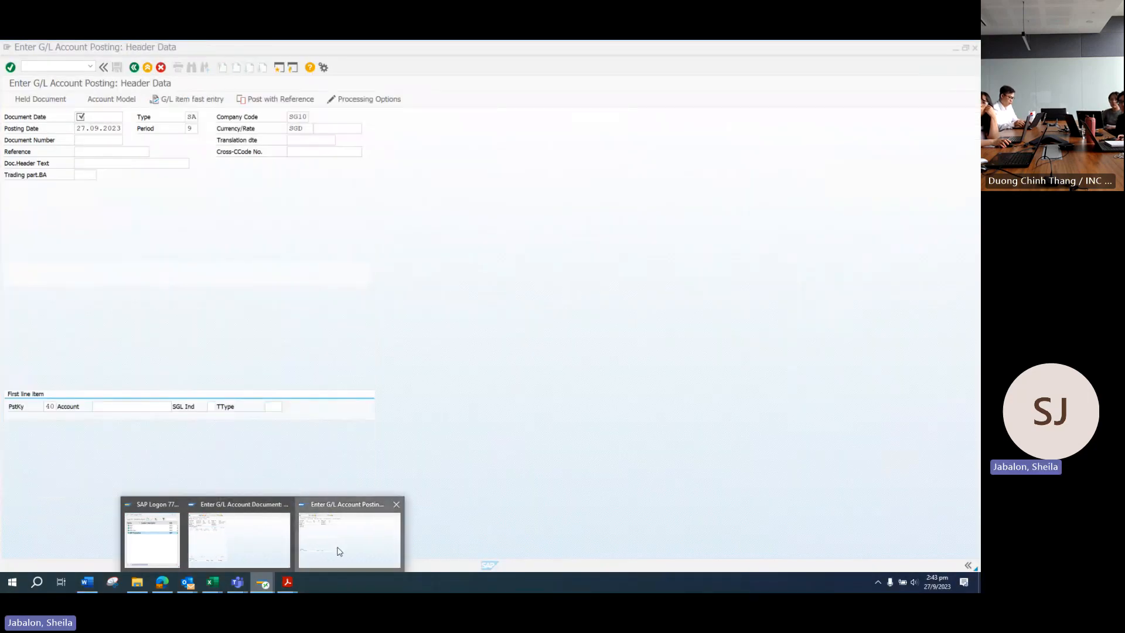
left_click(42, 65)
type("/NFB")
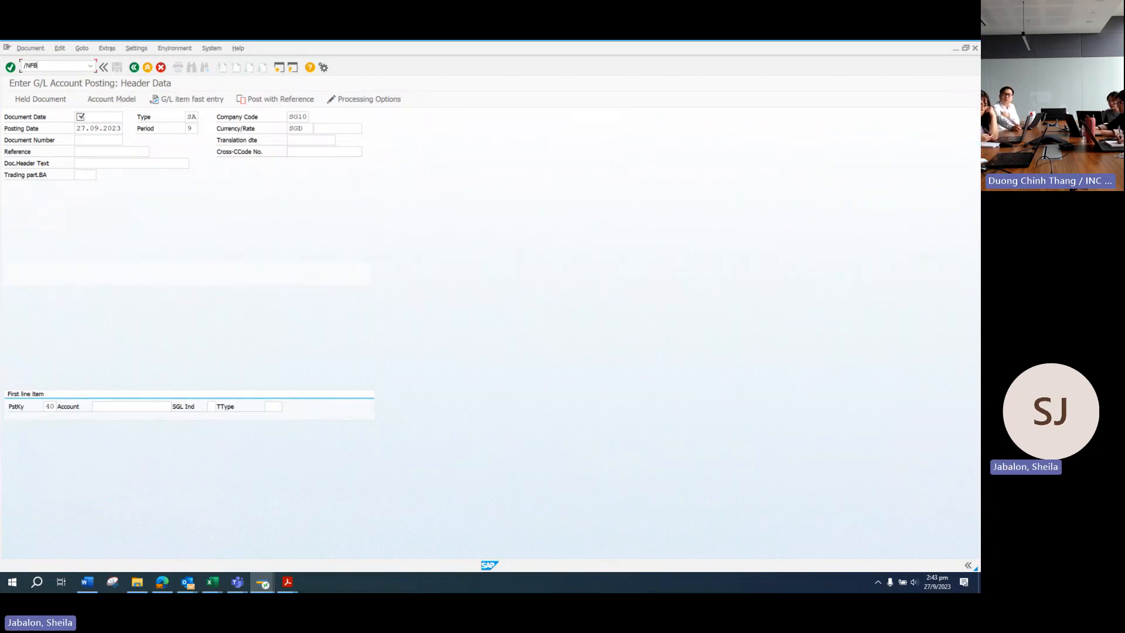
type("05")
key("Return")
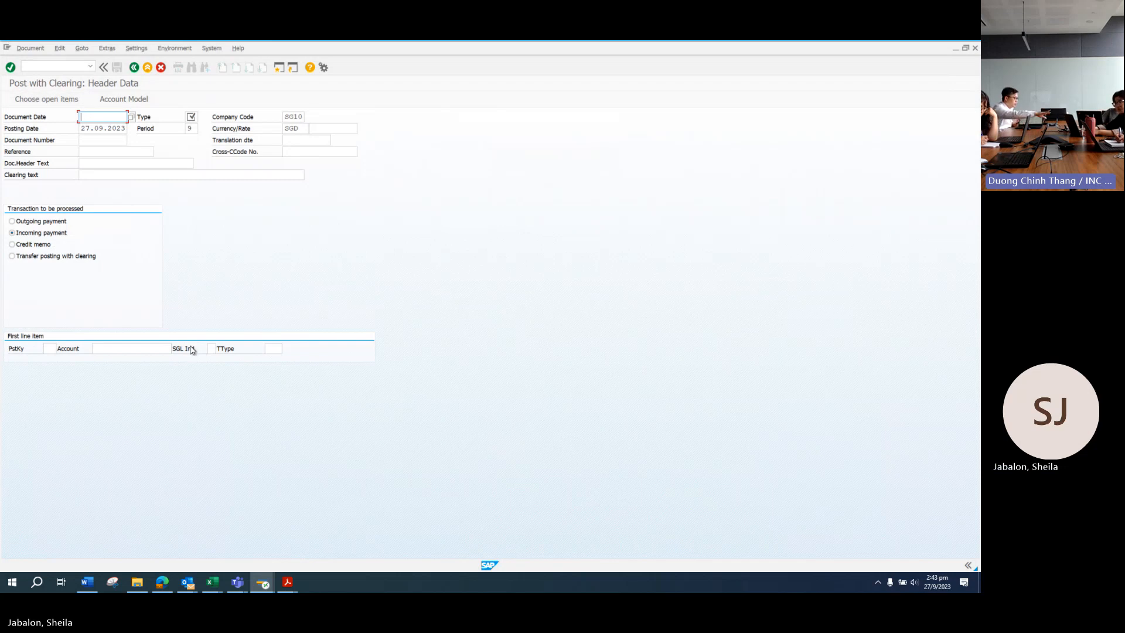
left_click(212, 582)
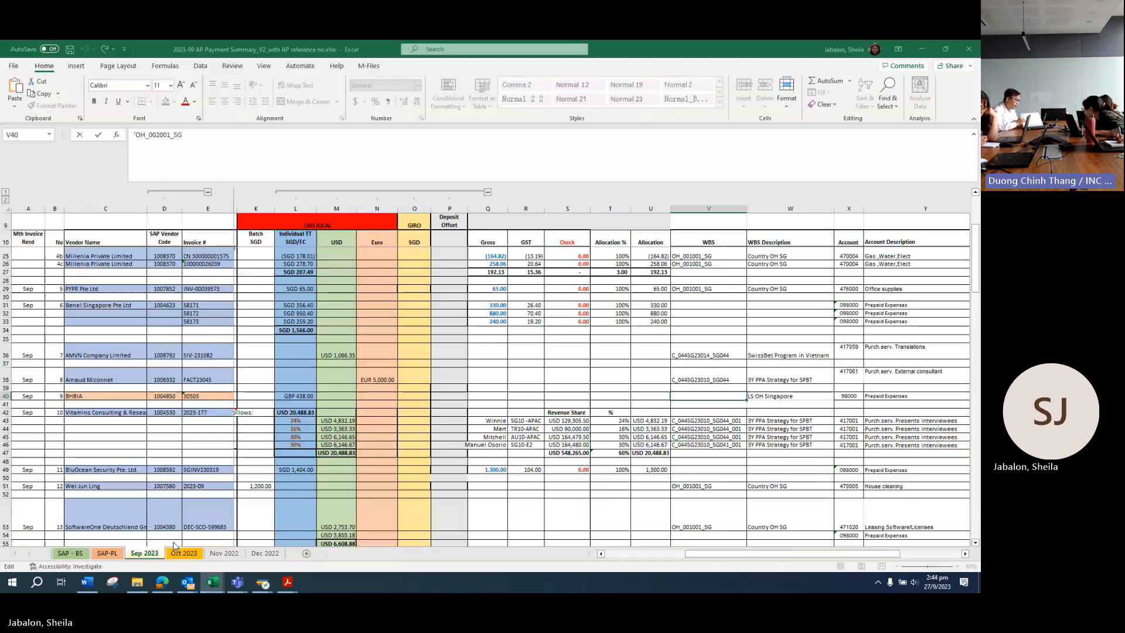
left_click(164, 536)
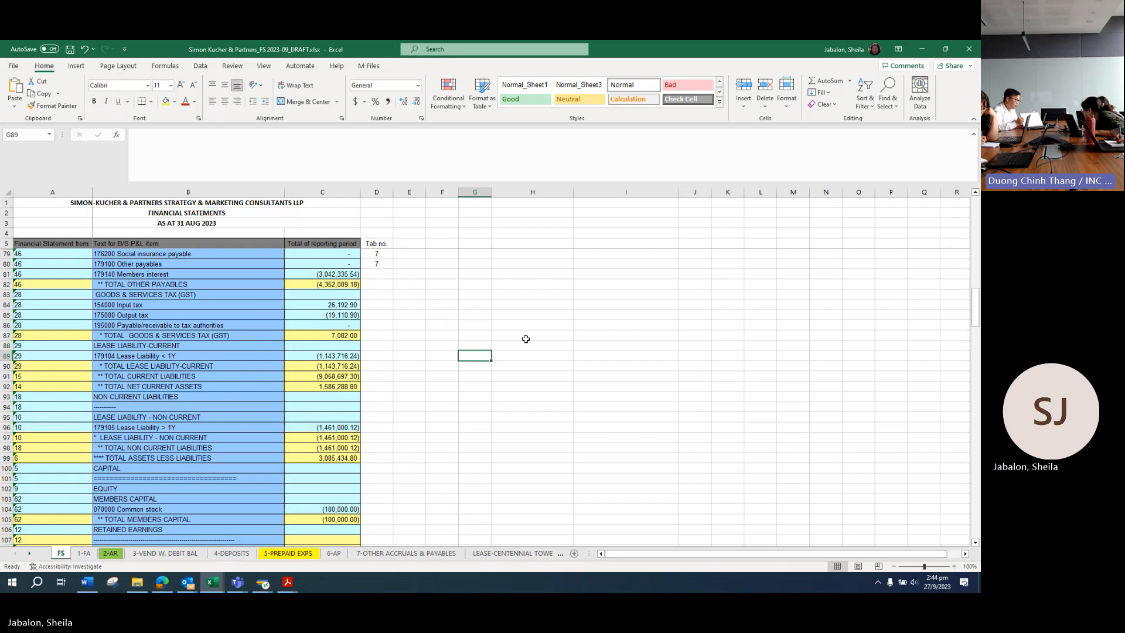
key("ctrl+Tab")
left_click(262, 581)
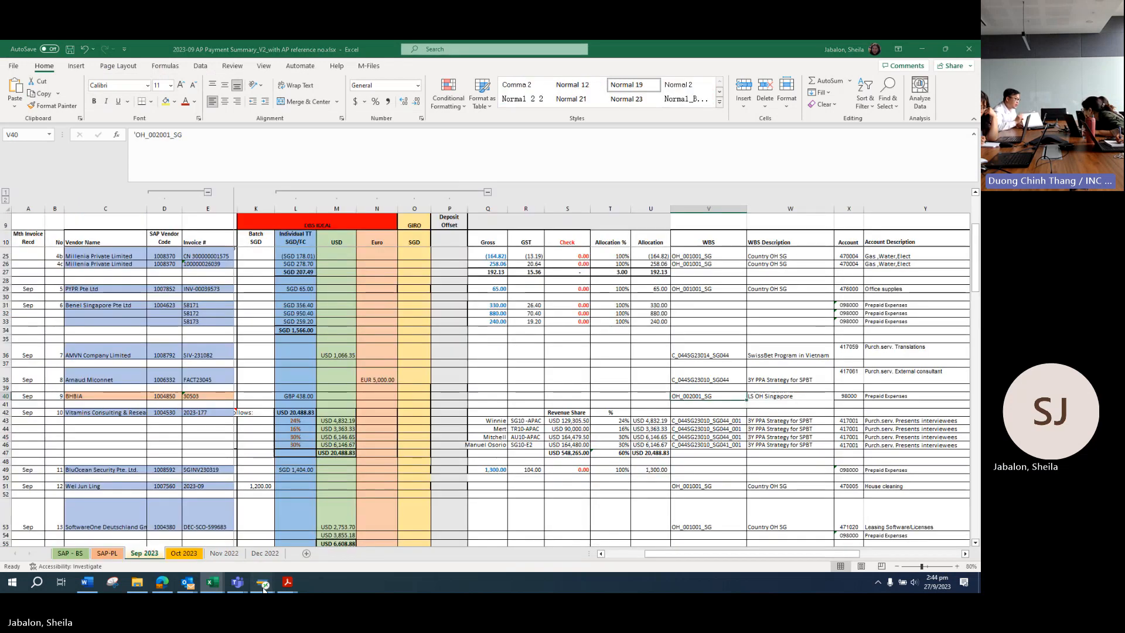
left_click(366, 542)
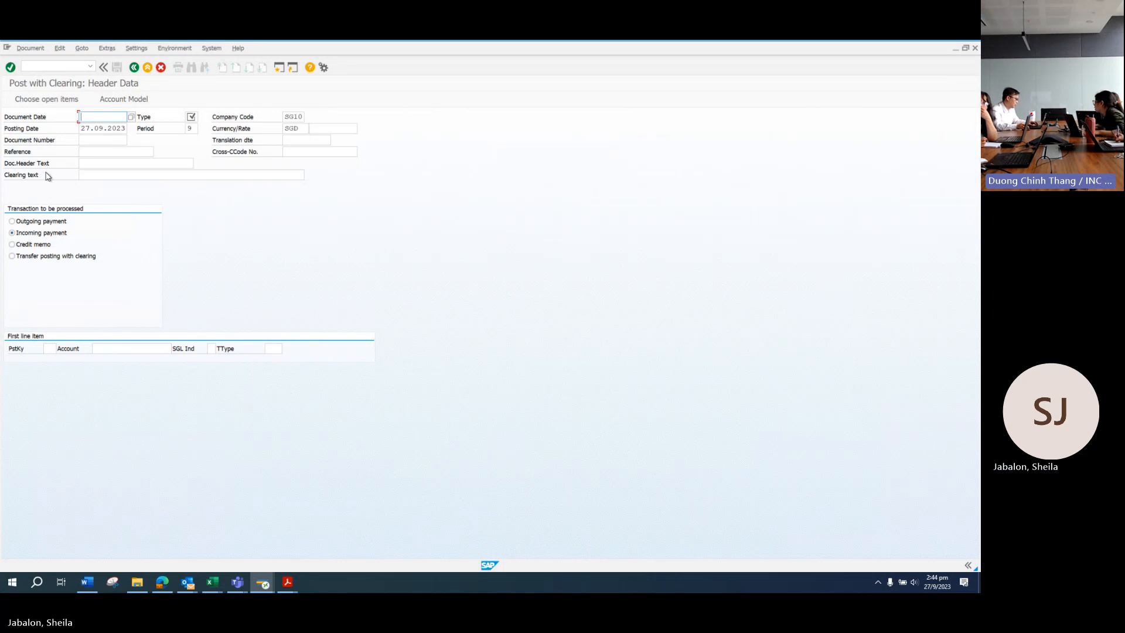
Step: Set the posting date to 25.09.2023 and choose document type ZP from the list
mouse_move(287, 583)
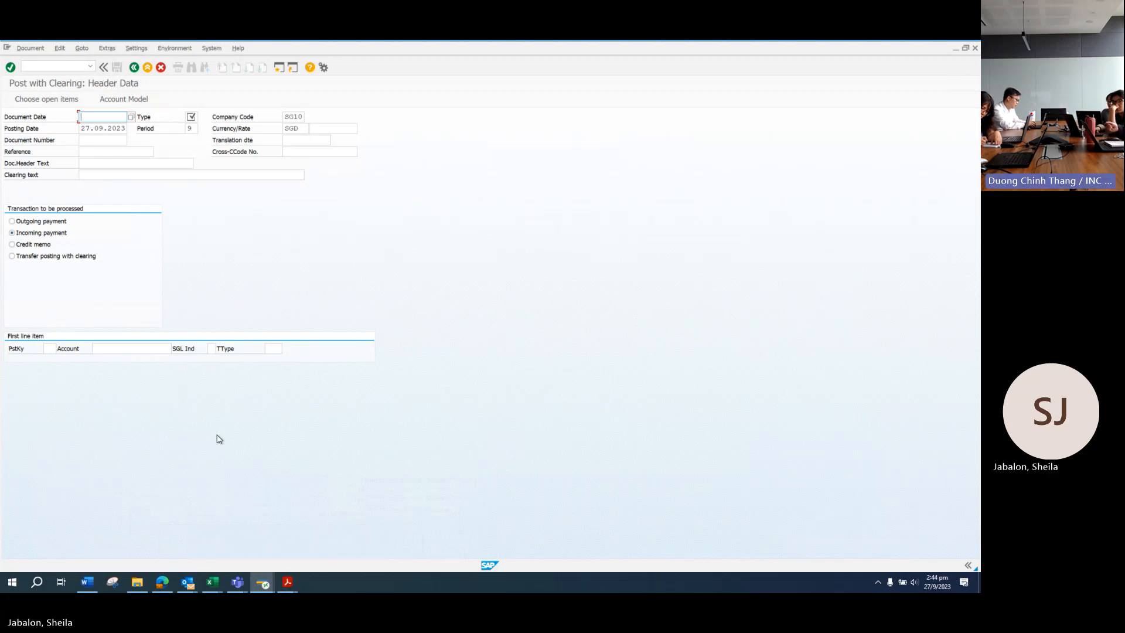
left_click(201, 547)
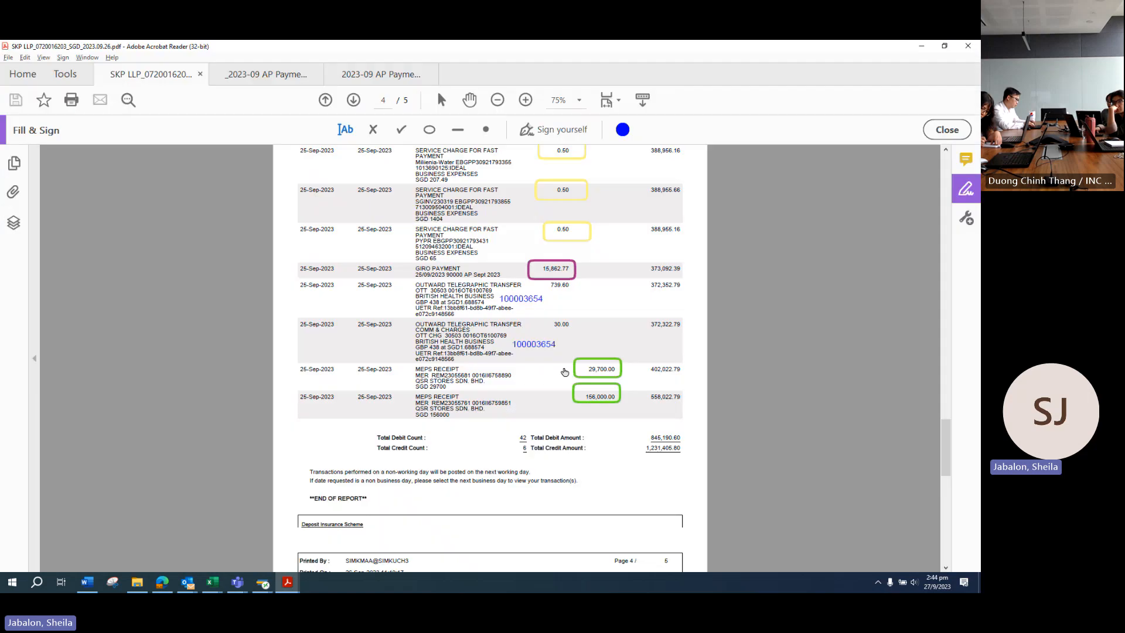
key("alt+Tab")
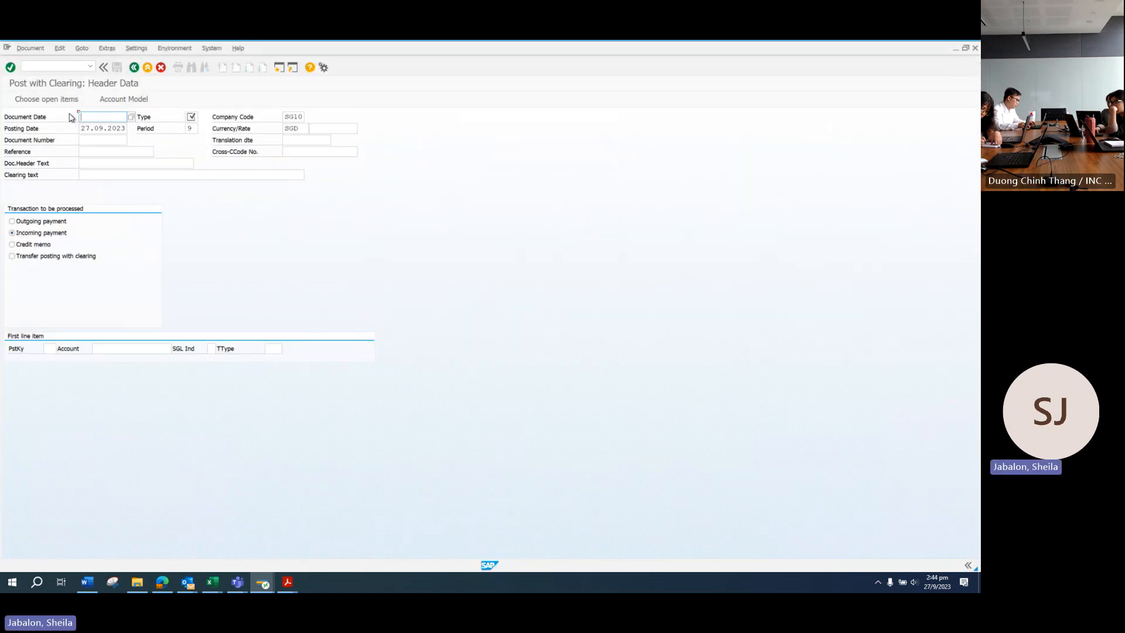
type("25.09.2023")
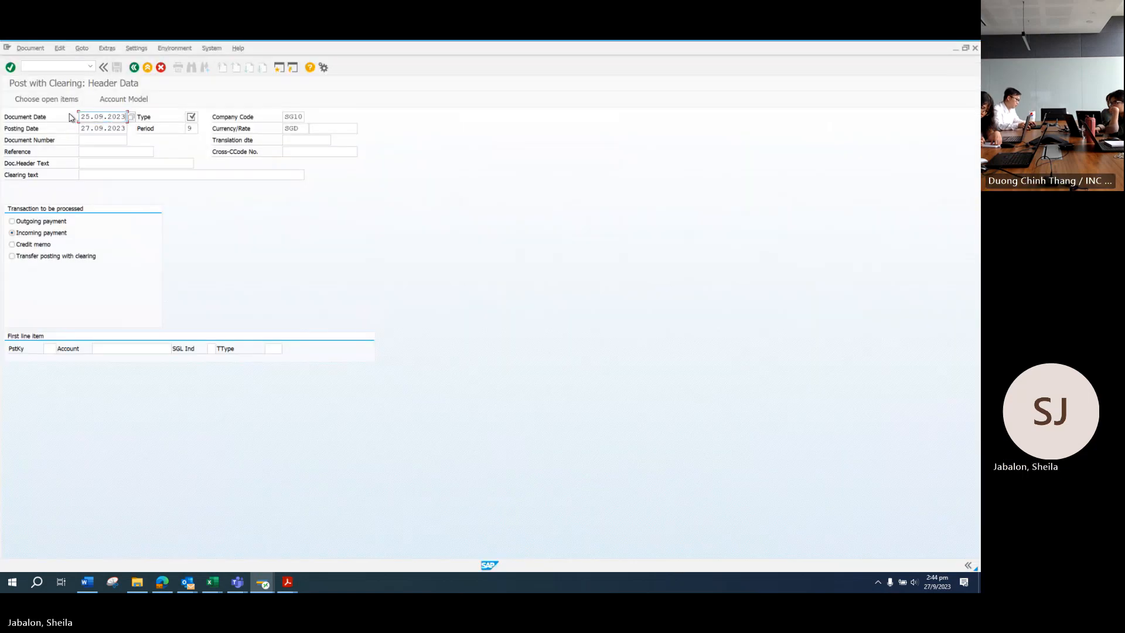
left_click_drag(90, 129, 56, 126)
type("2")
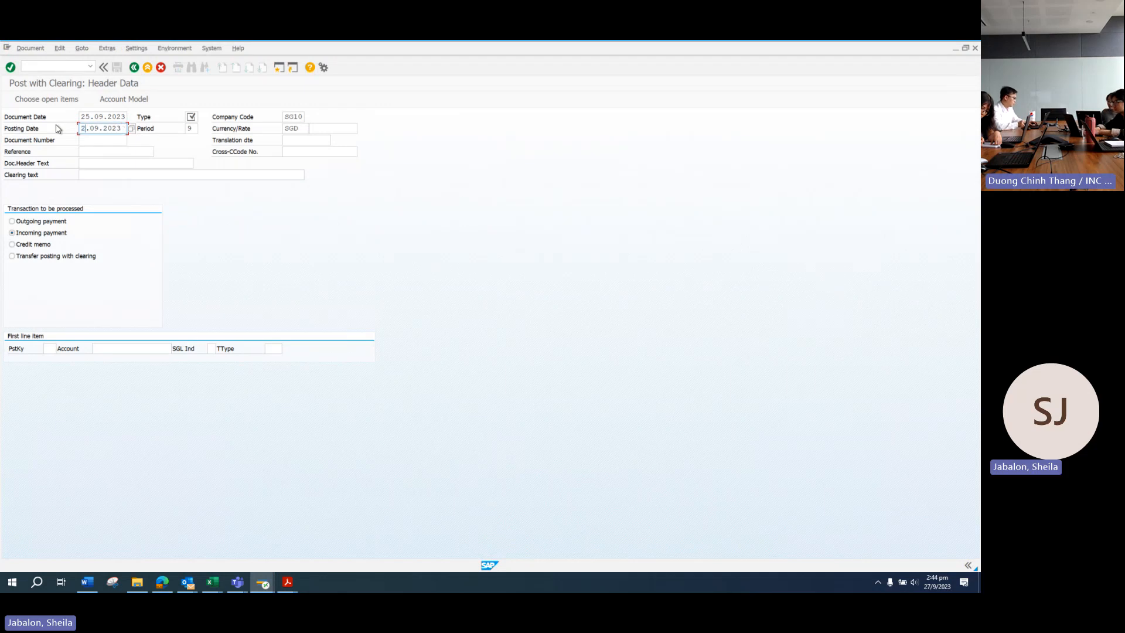
type("5")
left_click(193, 117)
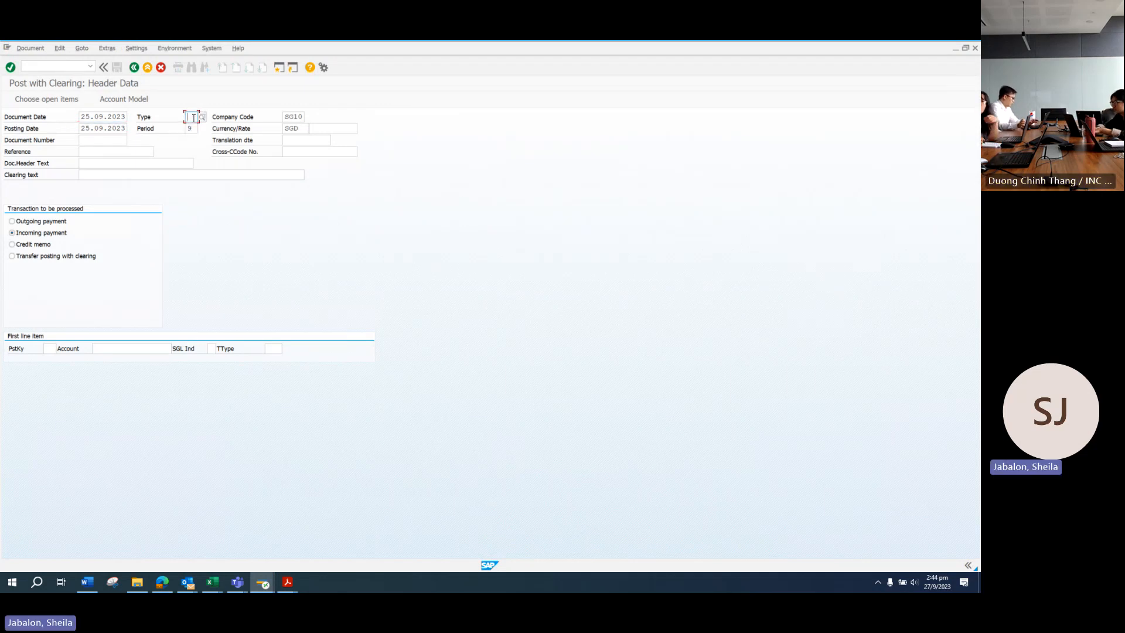
left_click(203, 117)
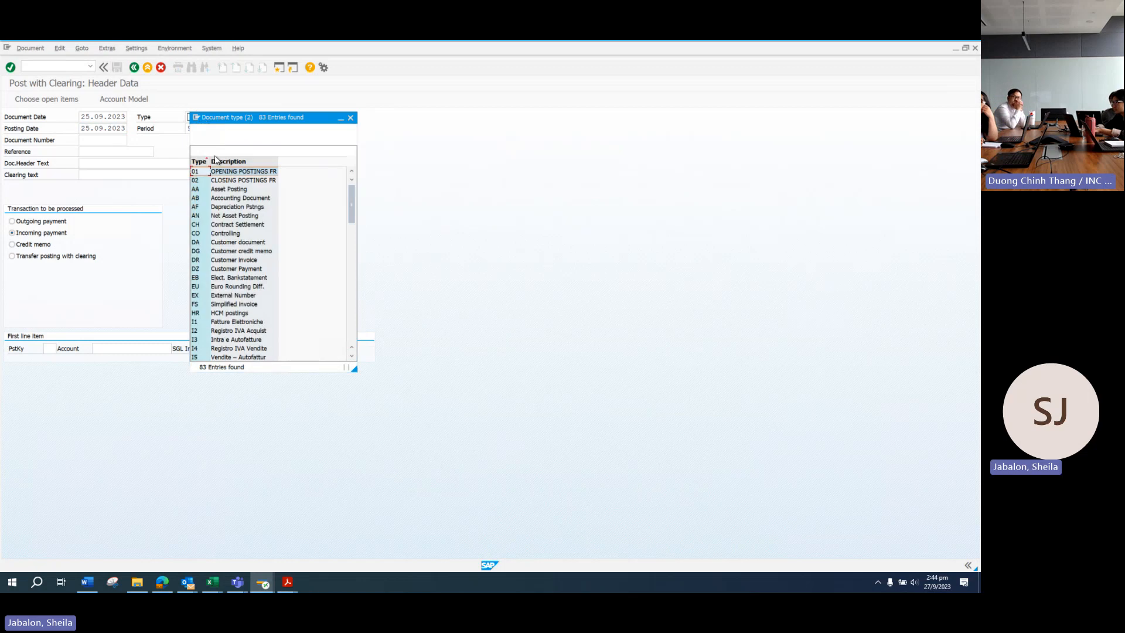
left_click_drag(352, 208, 352, 321)
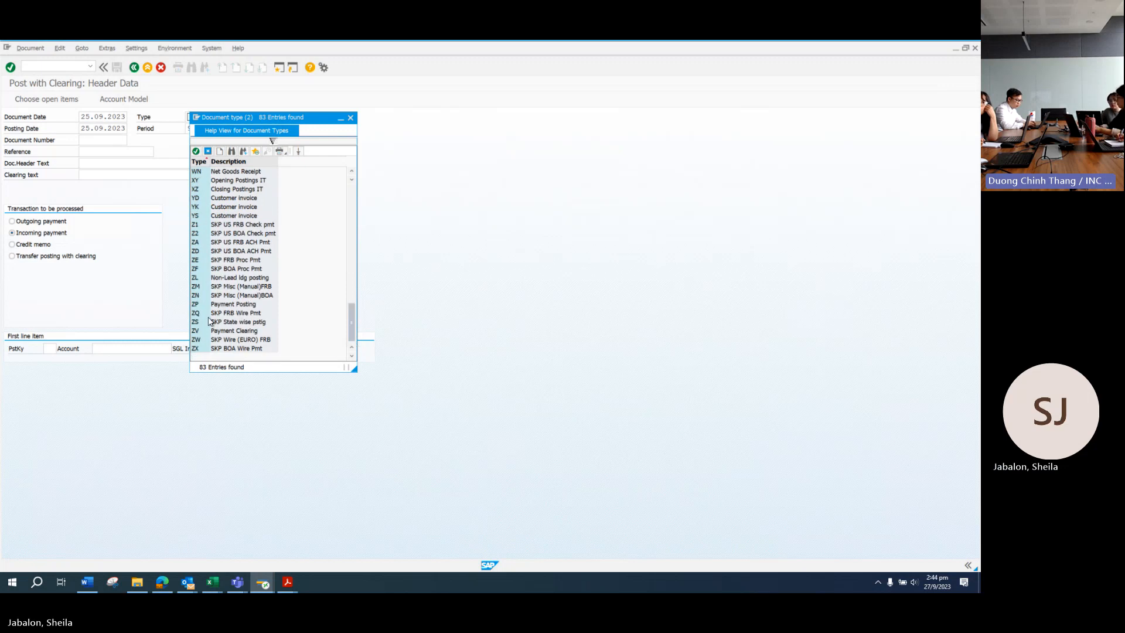
double_click(229, 305)
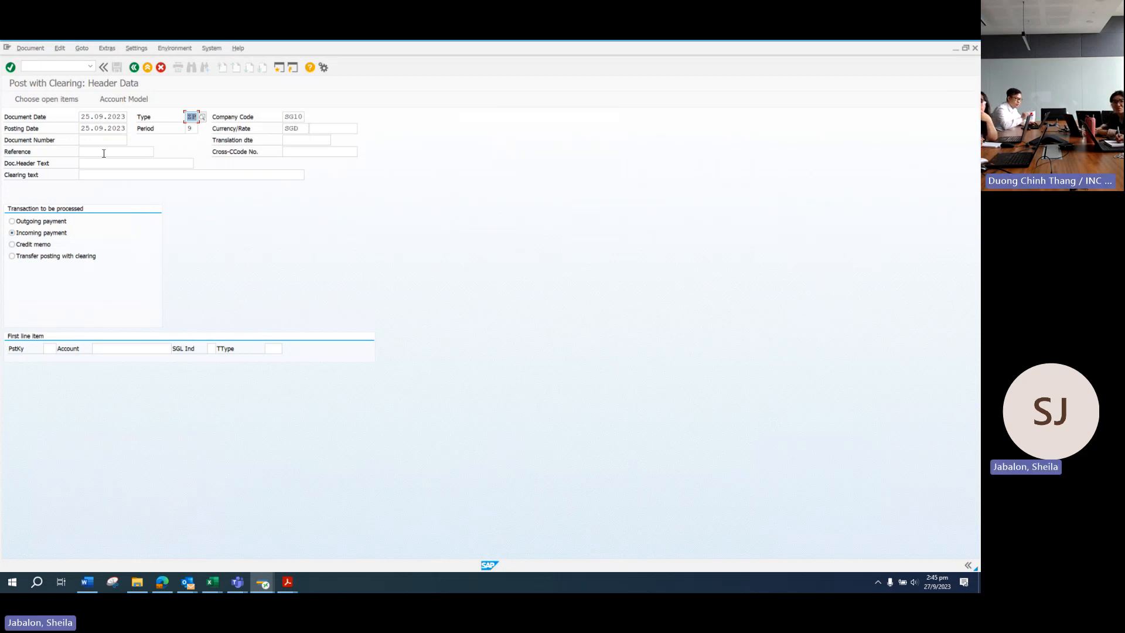
Step: Enter reference BULK PAYT 250923 and copy it into the document header text
left_click(129, 152)
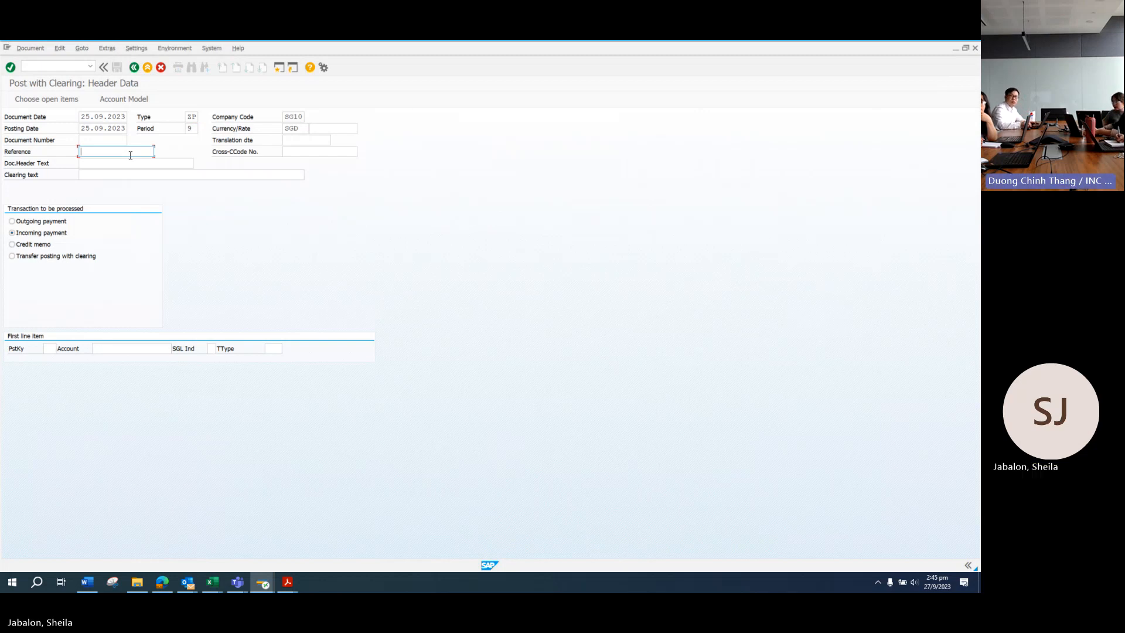
type("BUL")
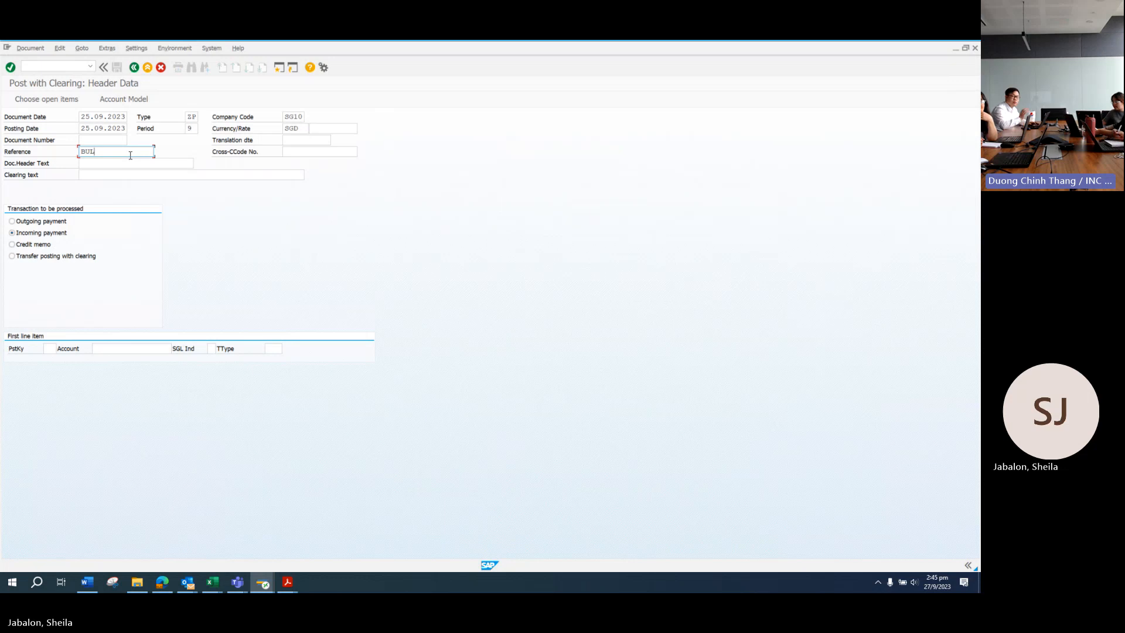
type("K PAYT")
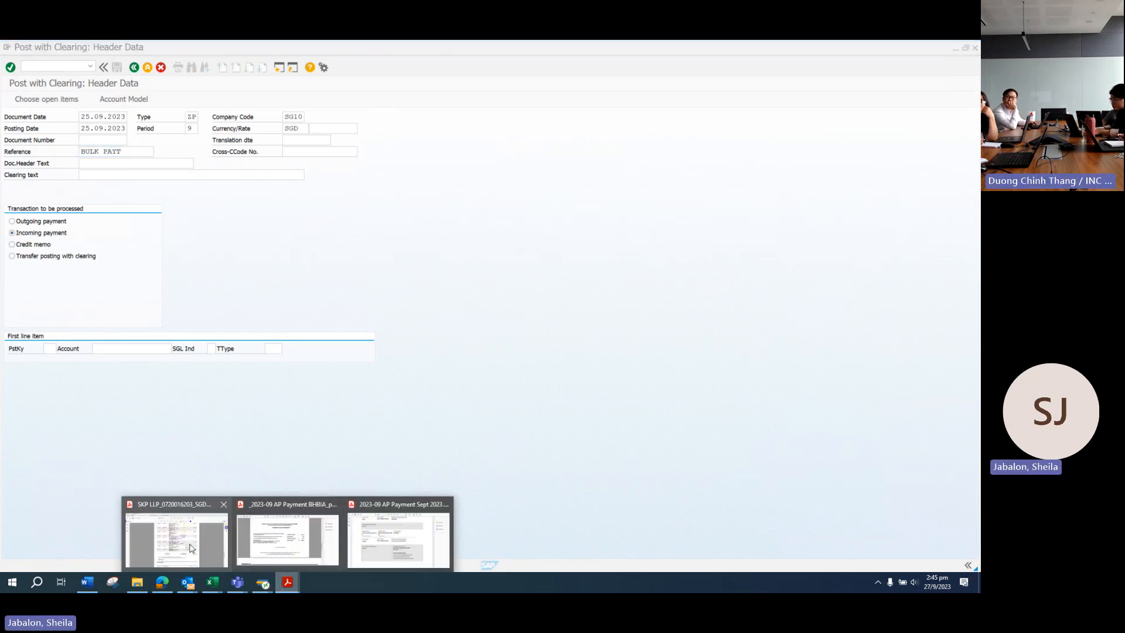
left_click(321, 550)
key("alt+Tab")
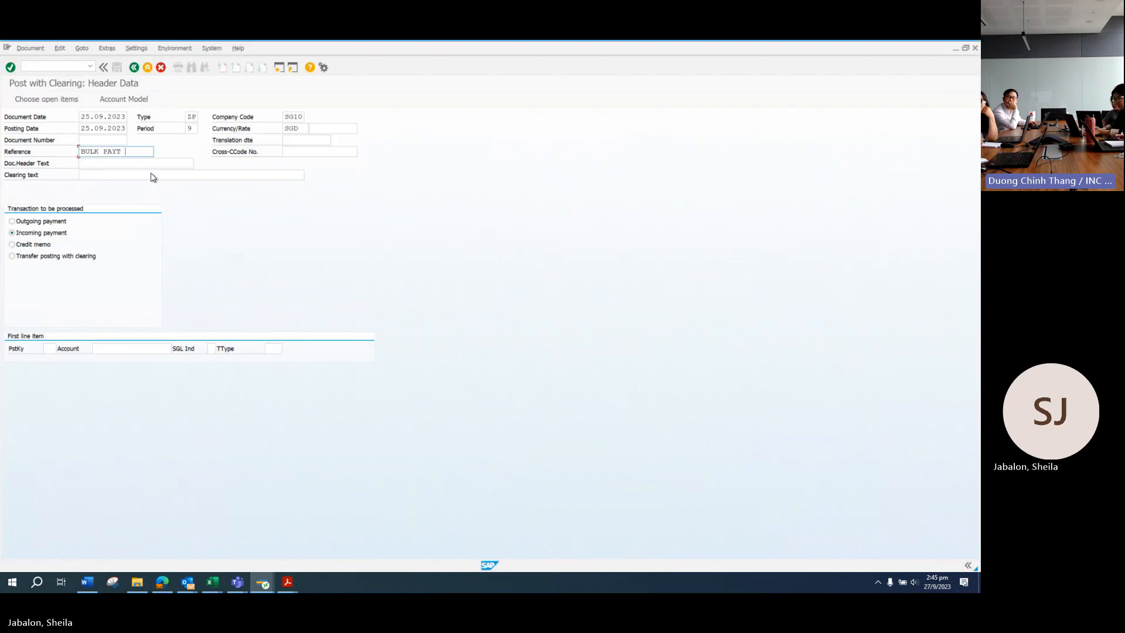
type("250923")
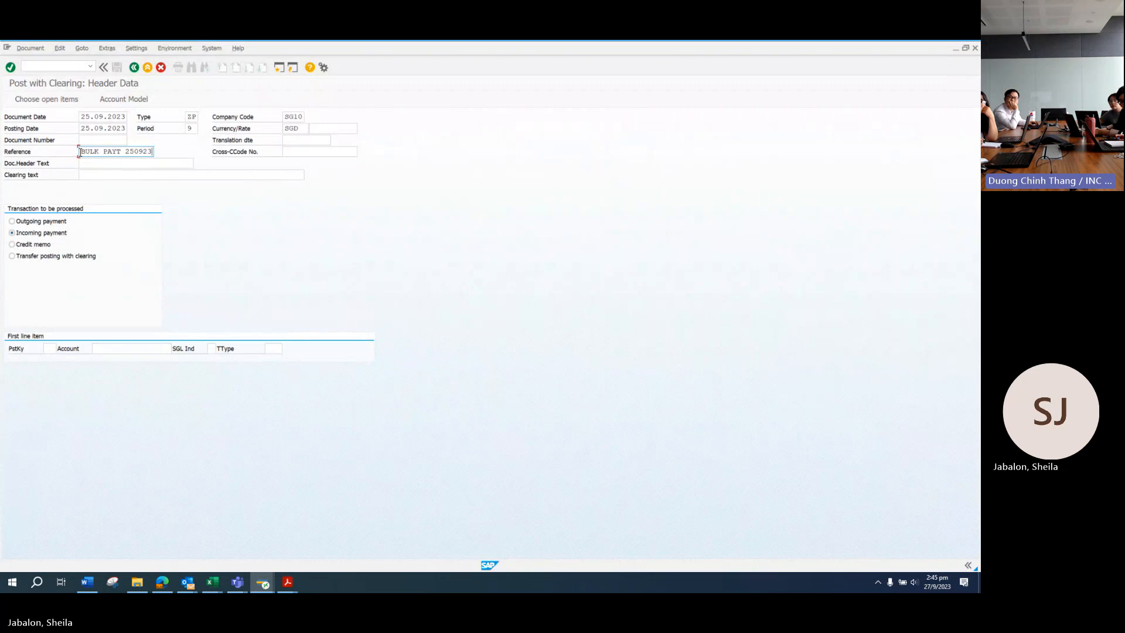
left_click_drag(81, 152, 178, 157)
key("ctrl+c")
left_click(130, 162)
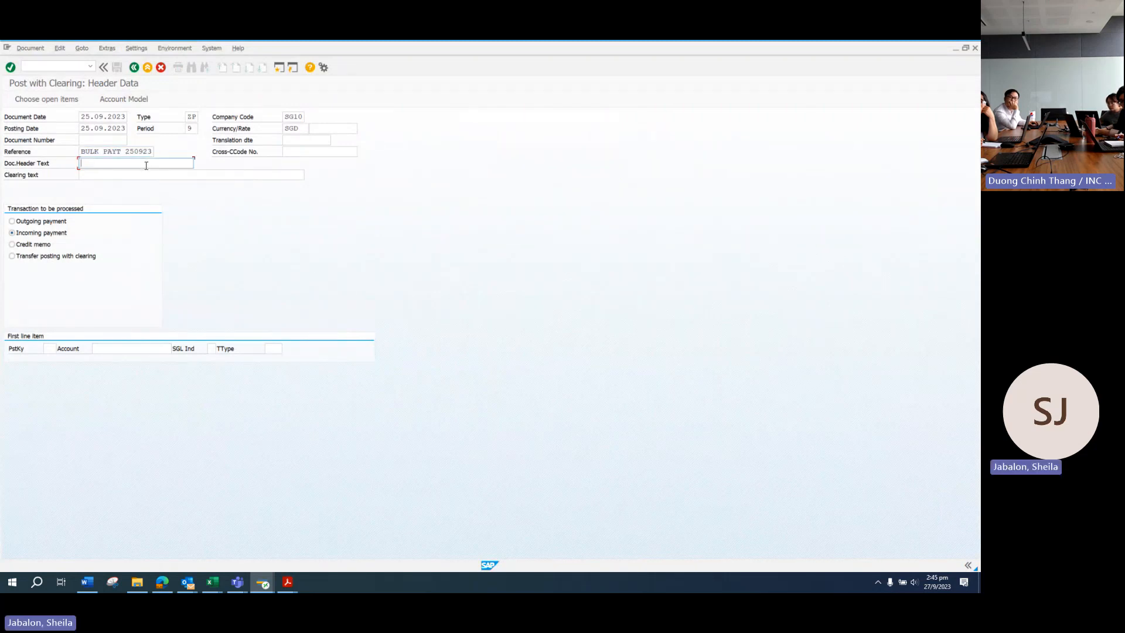
key("ctrl+v")
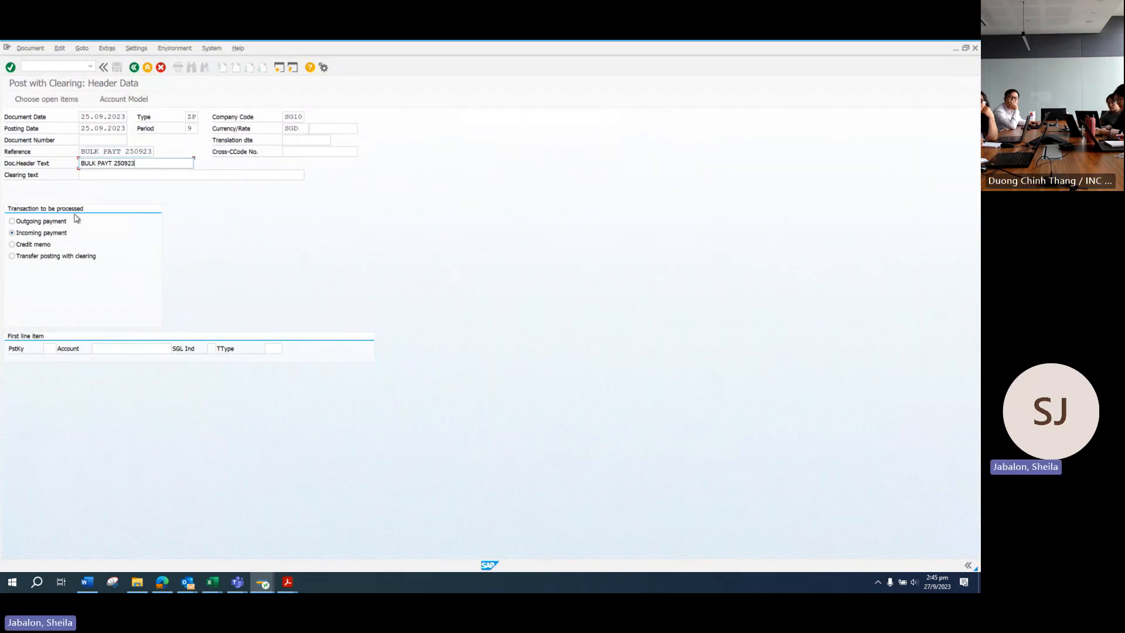
Step: Choose Outgoing payment and start the first line with posting key 50, account 120710
left_click(11, 221)
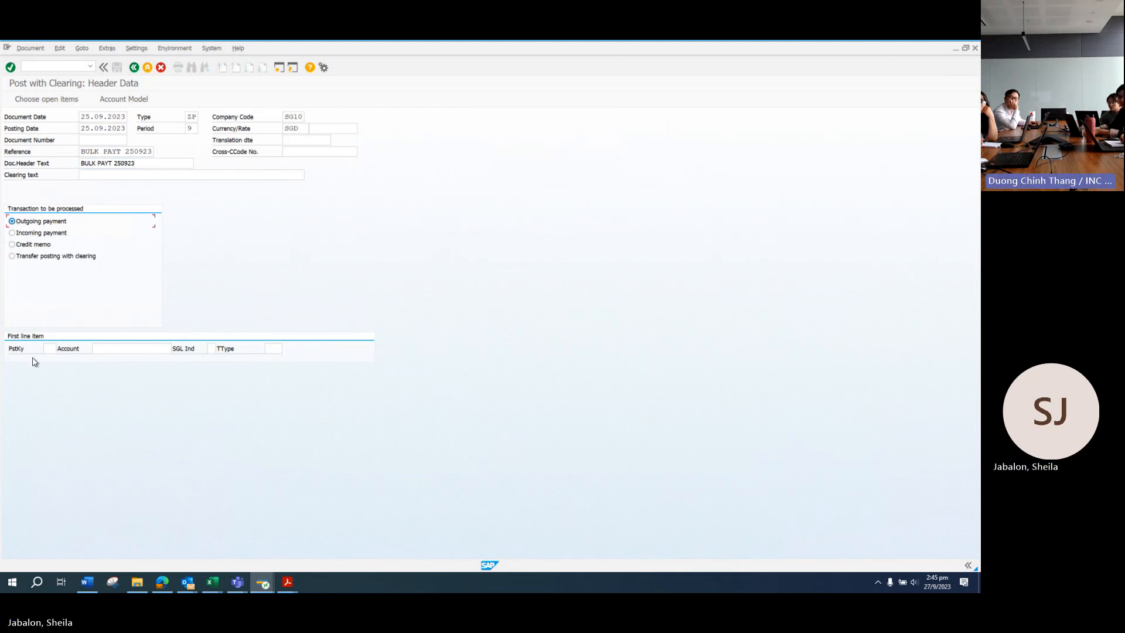
left_click(50, 349)
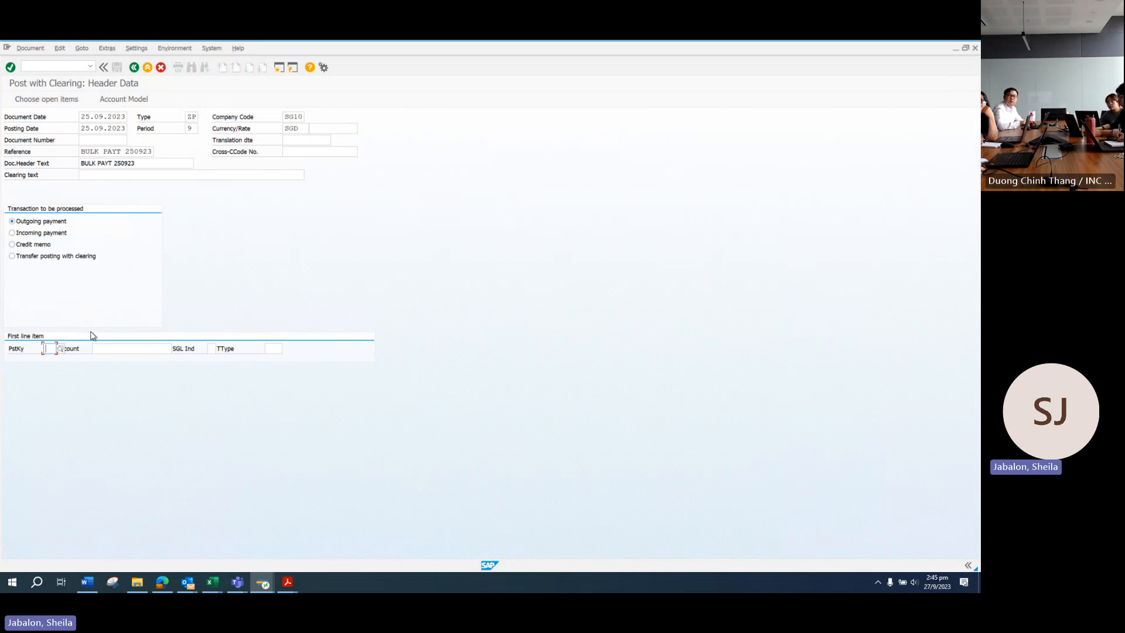
type("50")
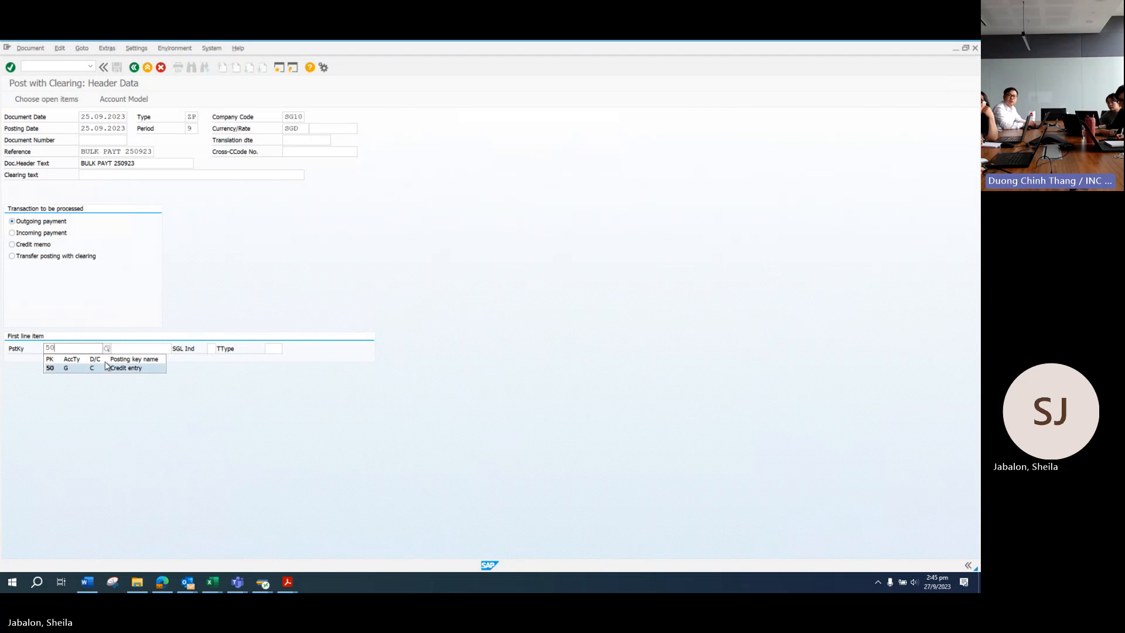
left_click(106, 366)
left_click(125, 346)
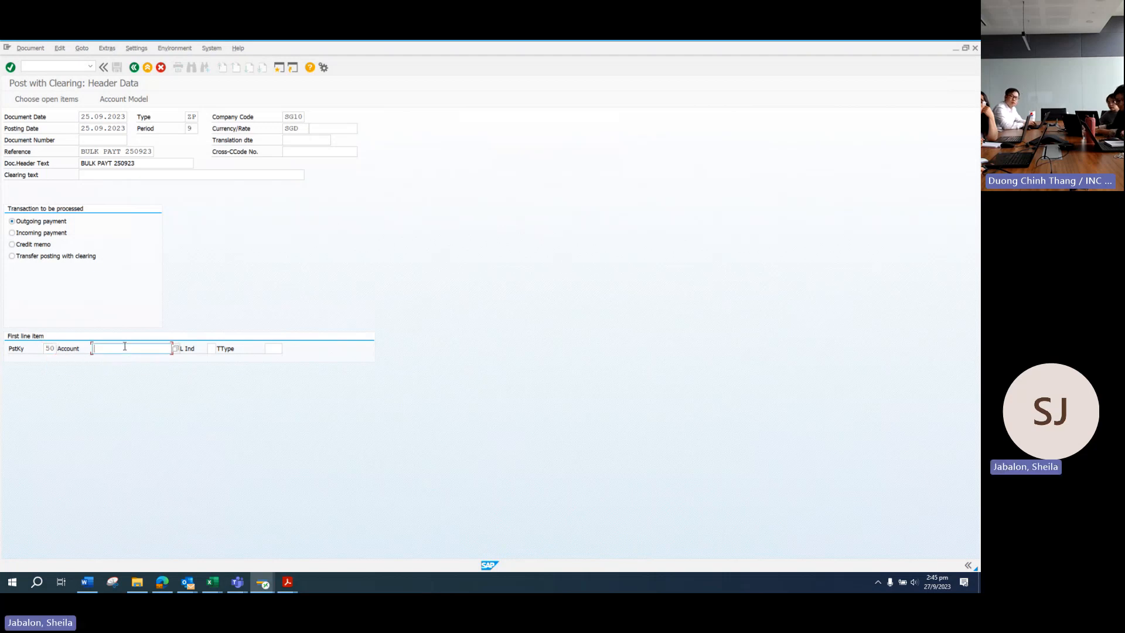
type("12071")
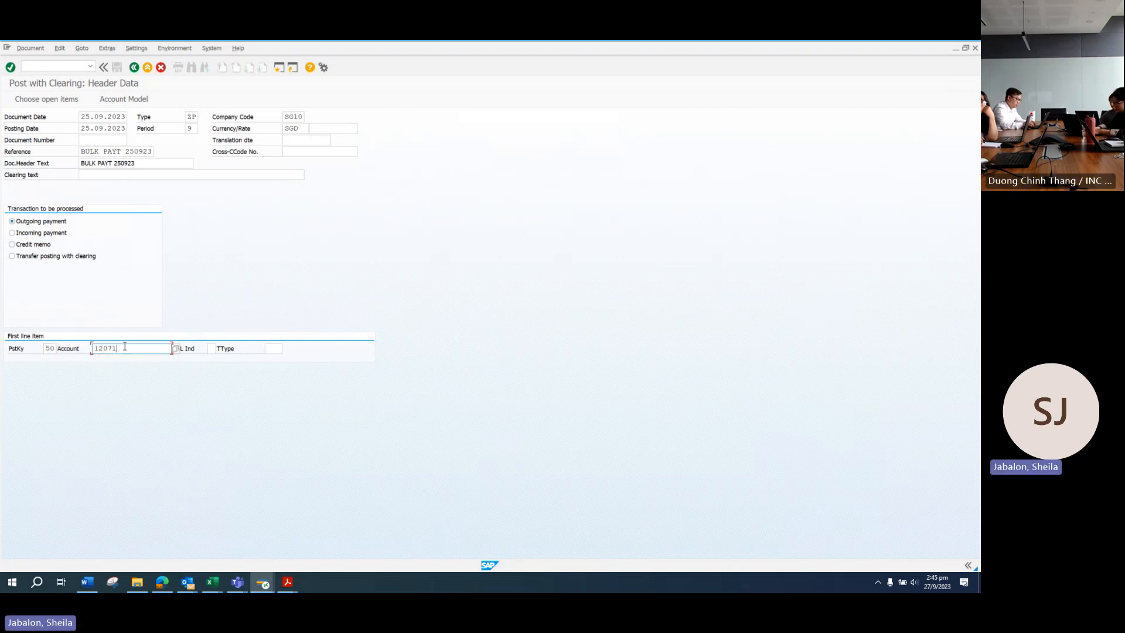
type("0")
Step: Give the 120710 DBS line 15862.77 SGD, value date 25.09.2023, text 'Bulk payment to various suppliers'
key("Return")
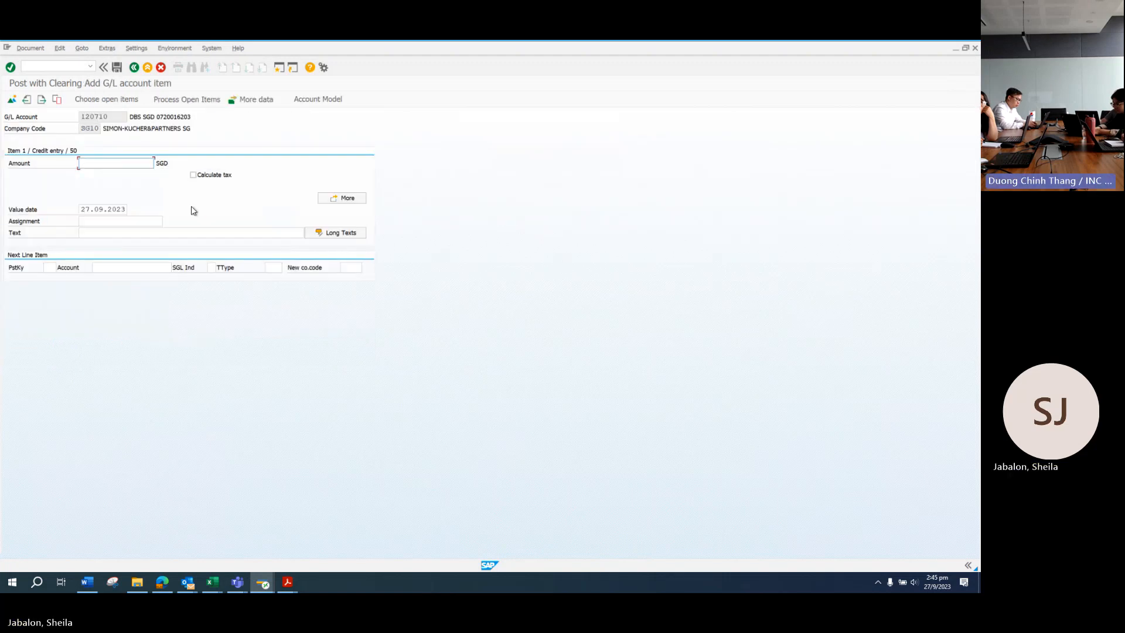
mouse_move(285, 577)
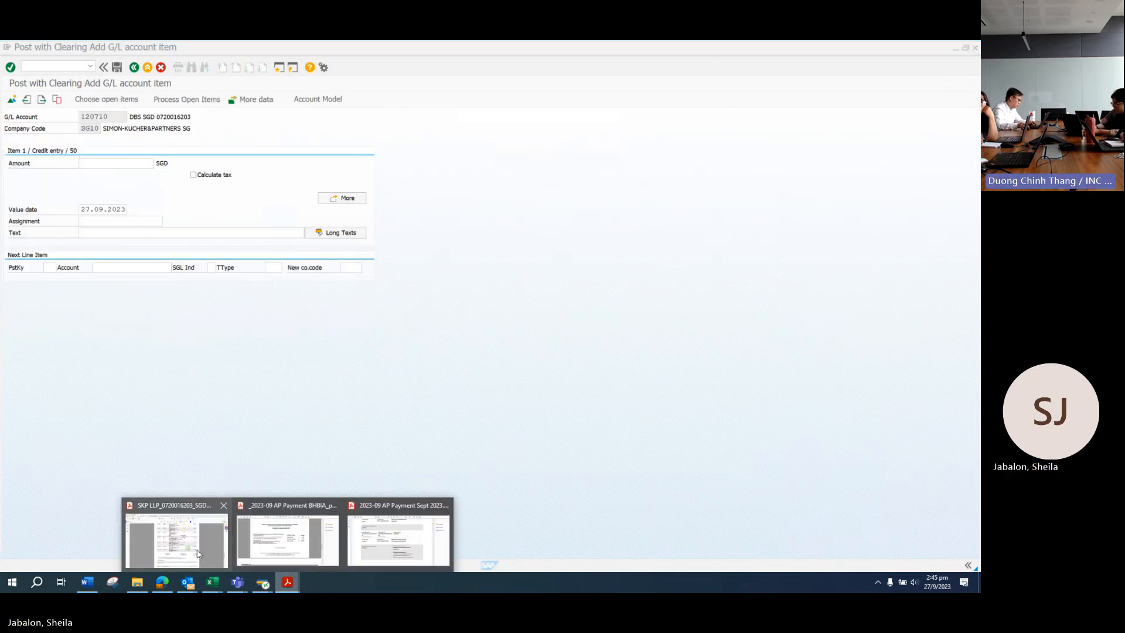
left_click(176, 533)
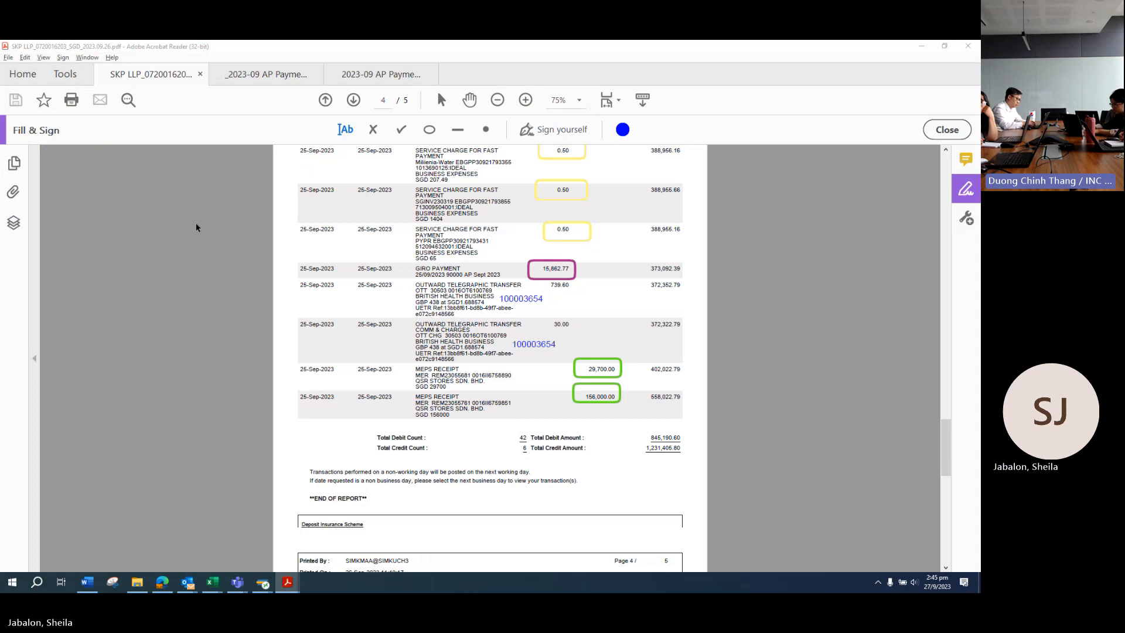
key("alt+Tab")
type("15862")
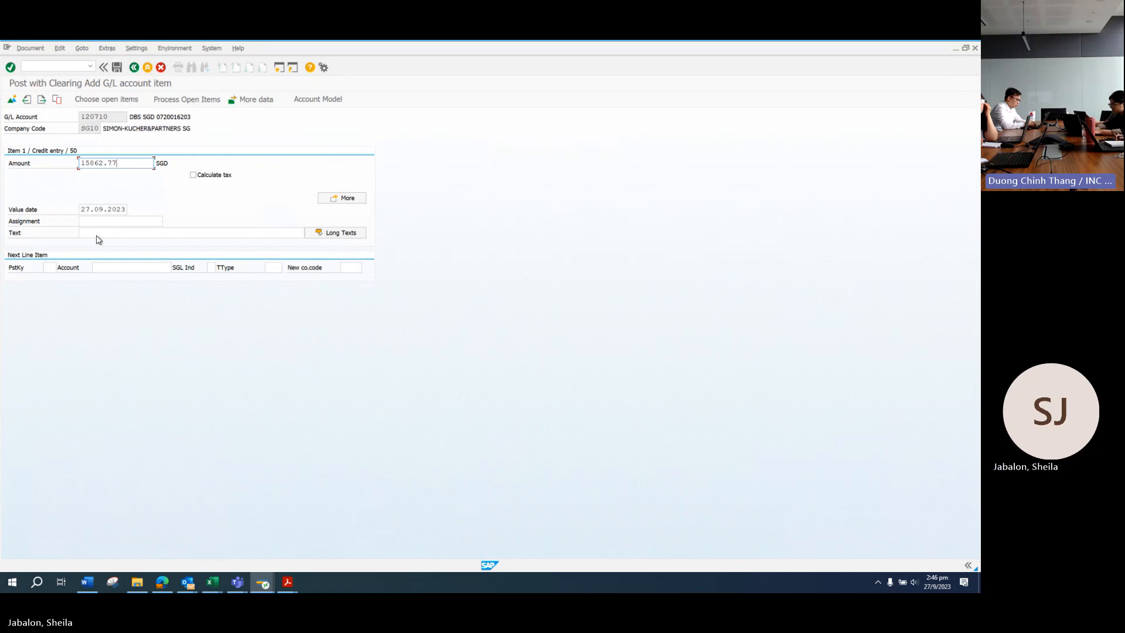
left_click(89, 209)
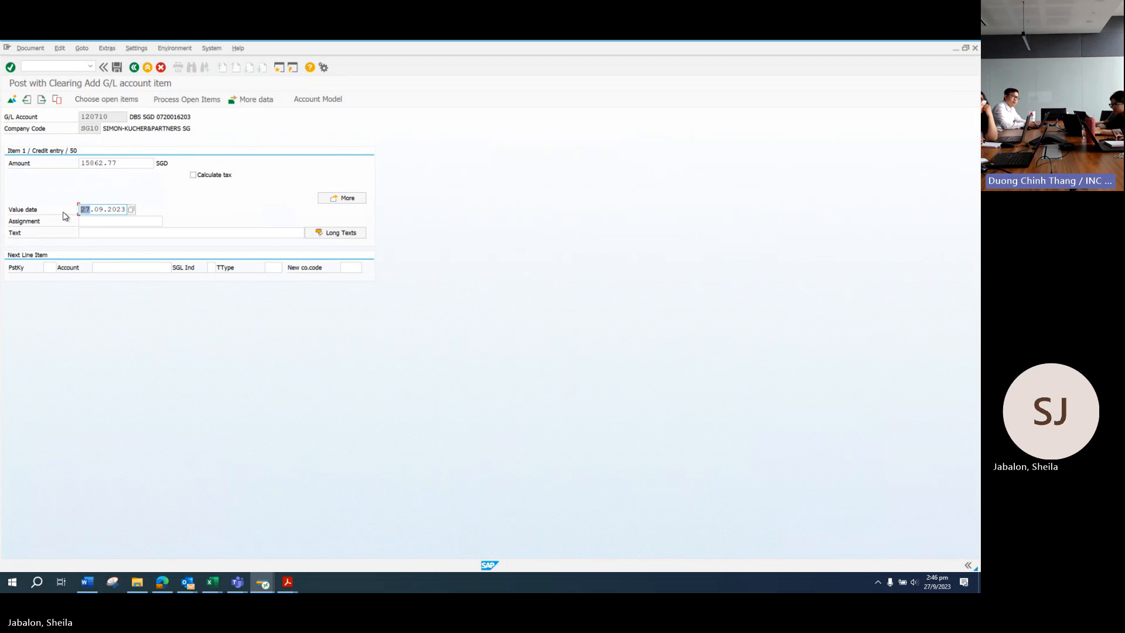
type("25")
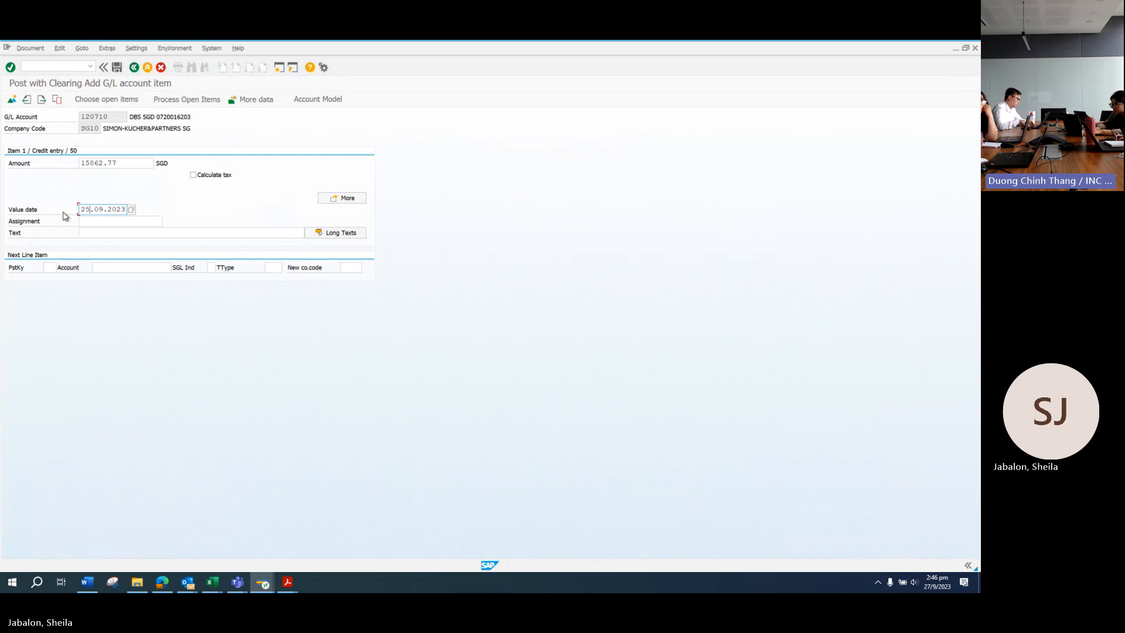
left_click(102, 237)
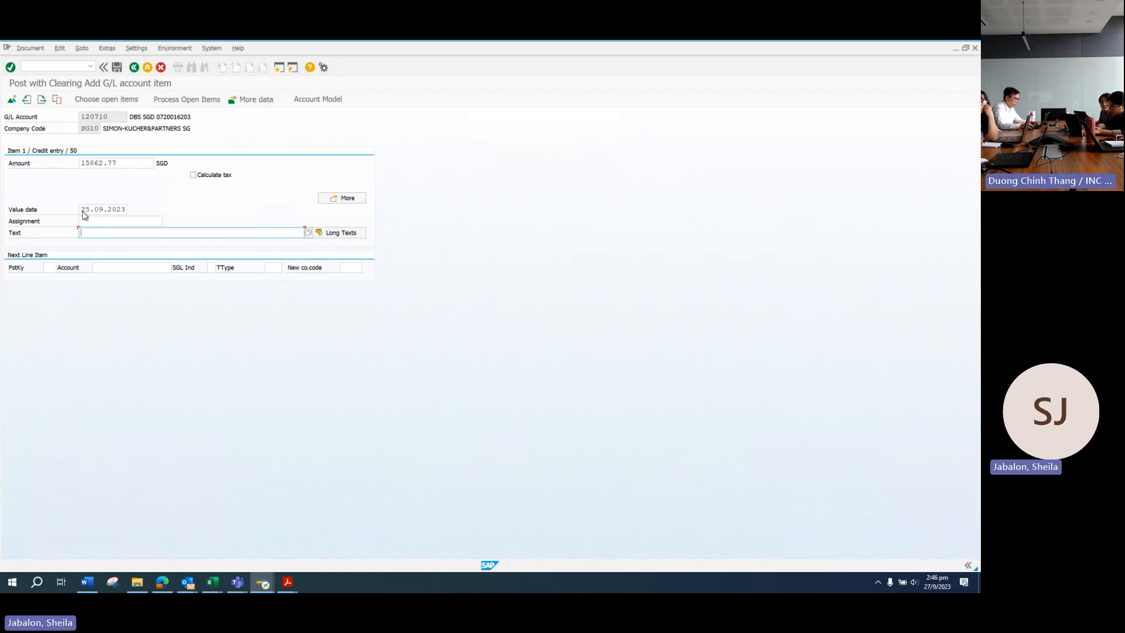
type("Bulk p")
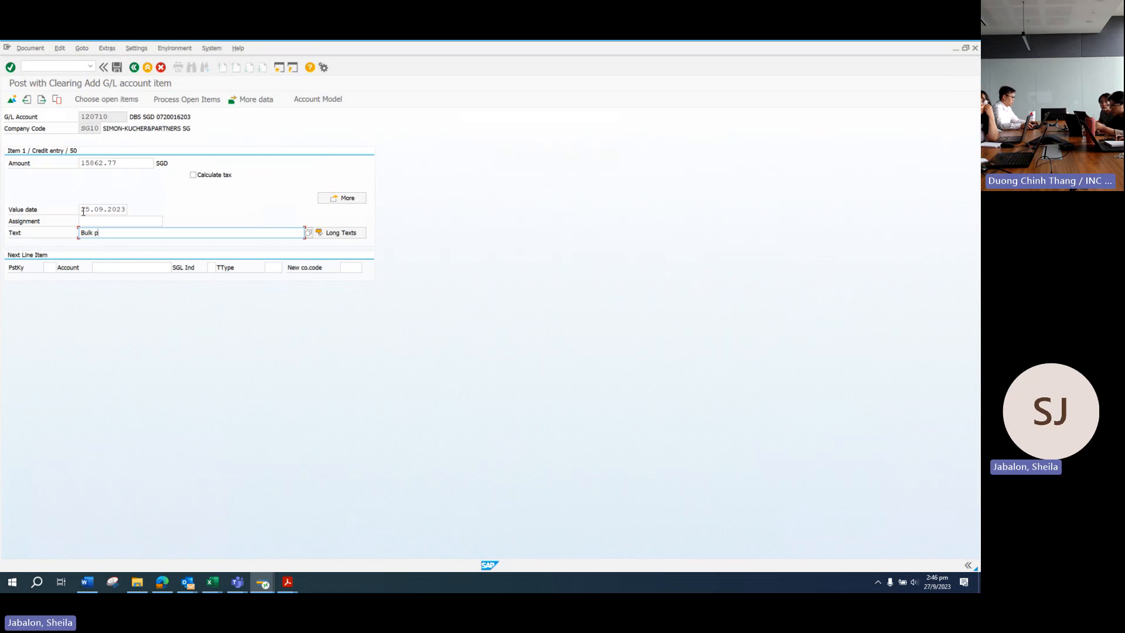
type("ayment to vario")
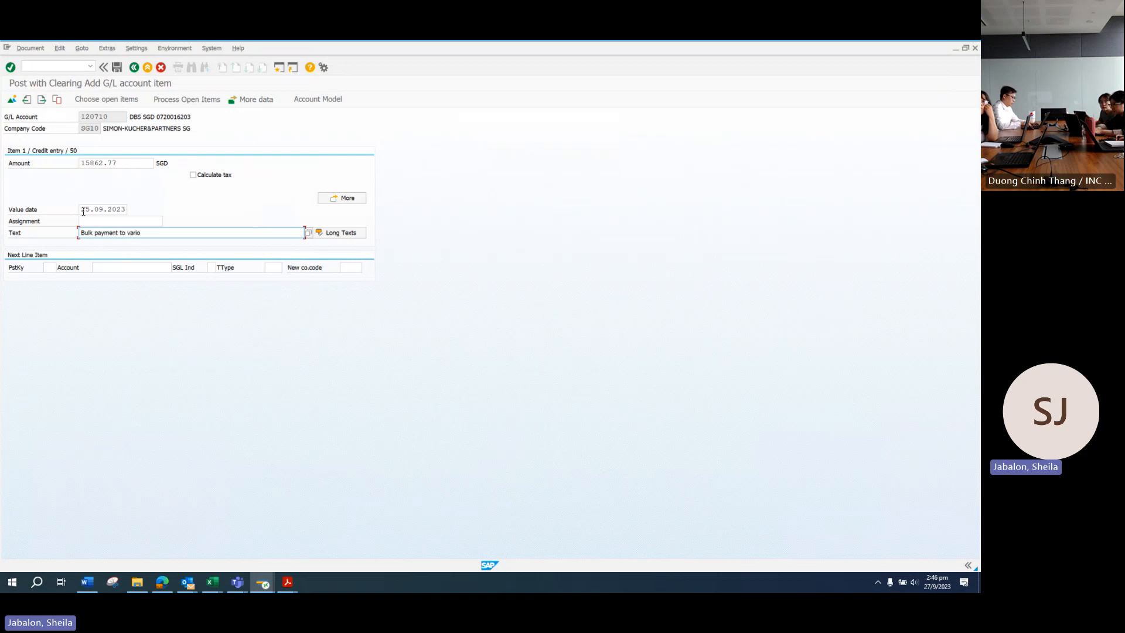
type("us suppliers")
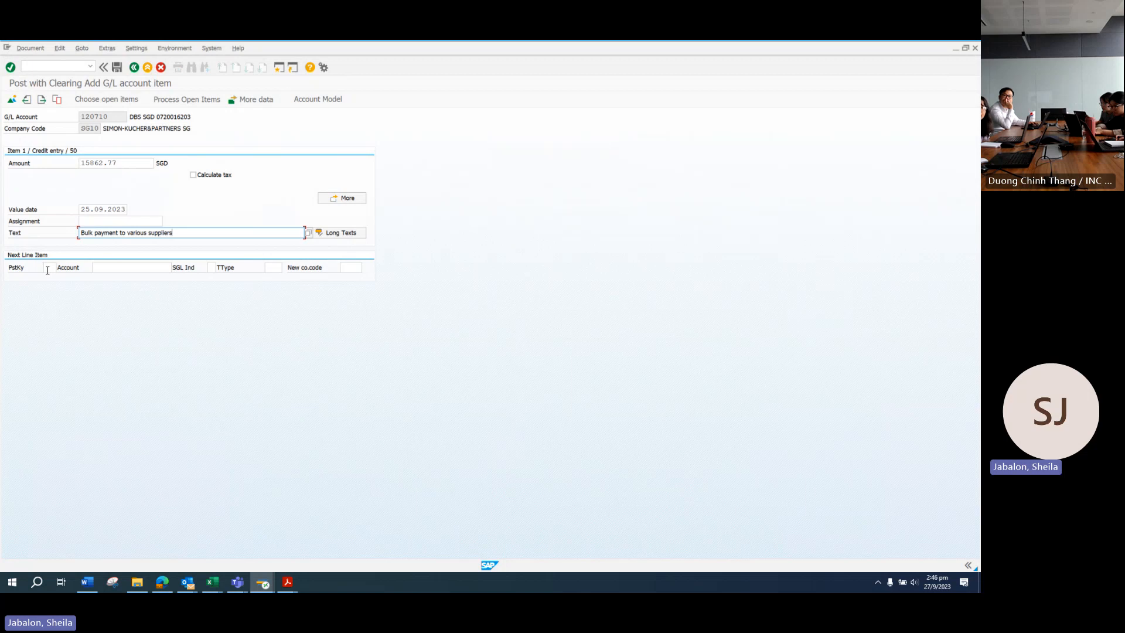
left_click(47, 268)
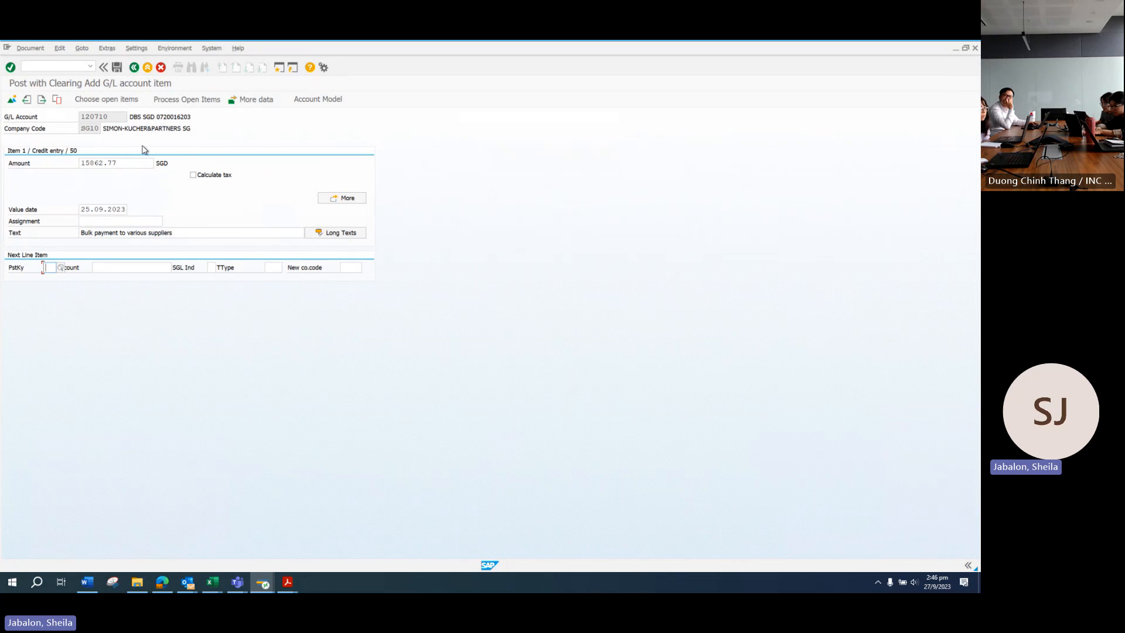
Step: In the open-item selection, try customer account type D and cancel its account search
left_click(107, 100)
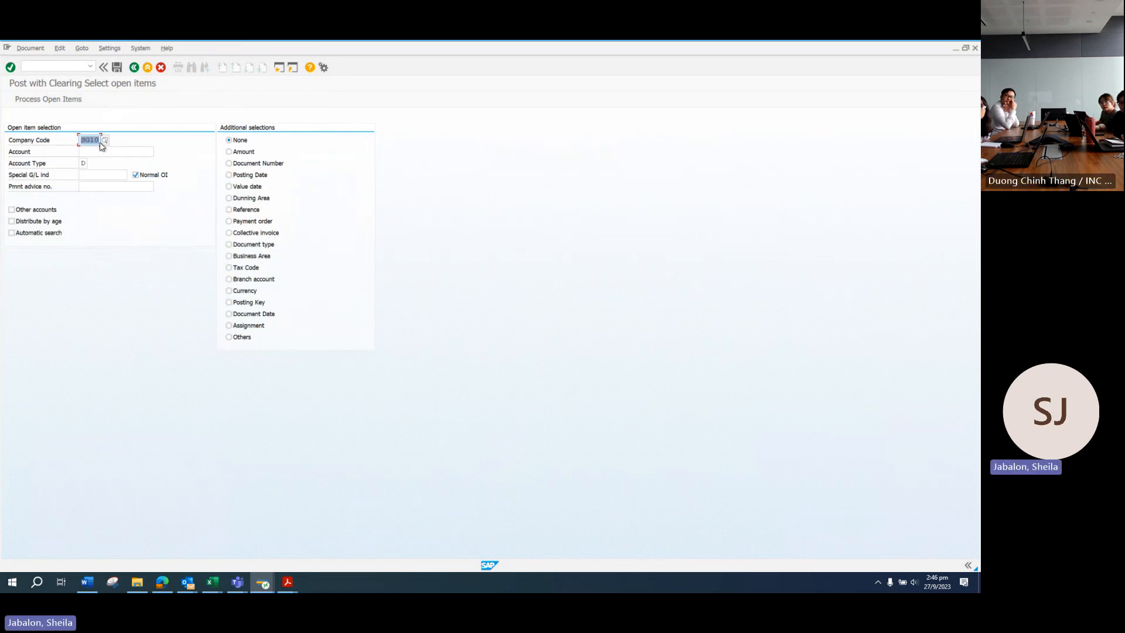
left_click(82, 163)
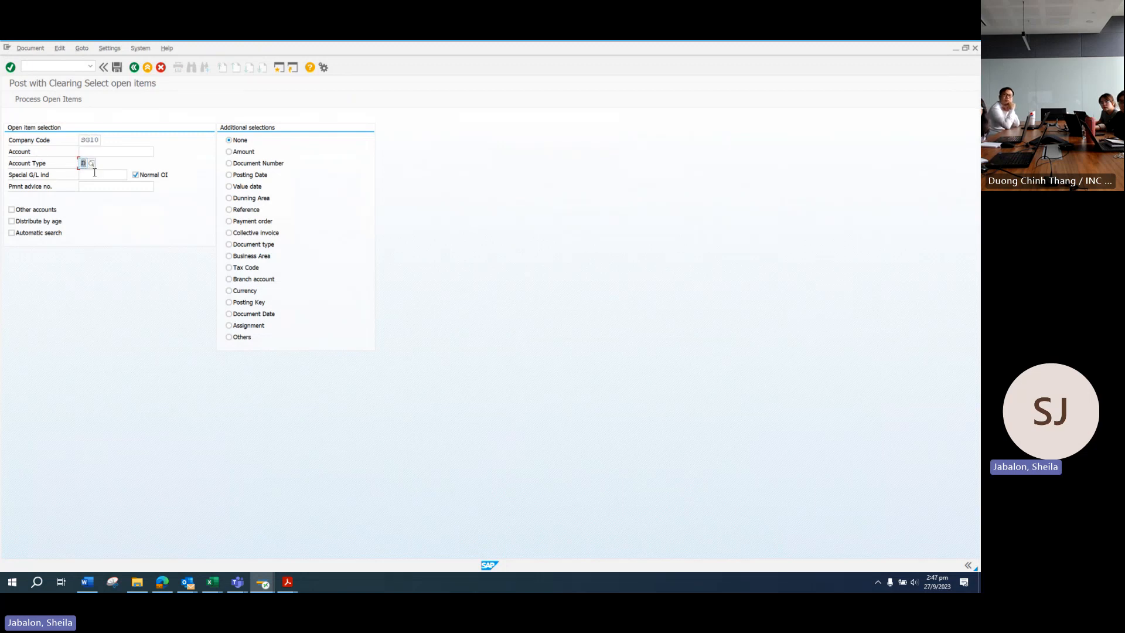
type("K")
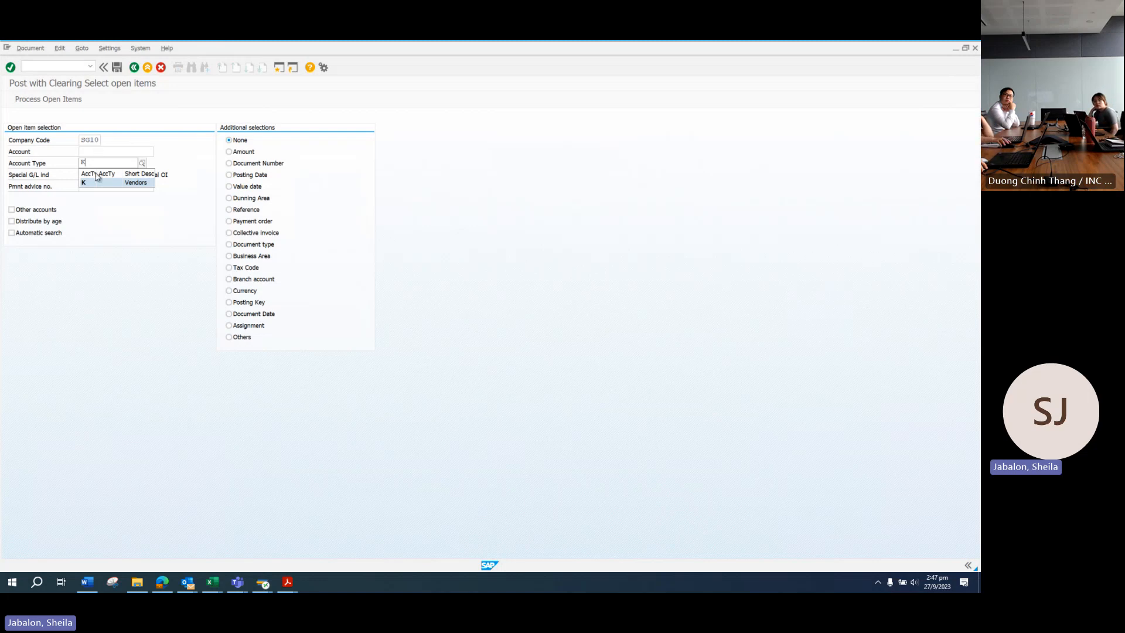
key("BackSpace")
type("D")
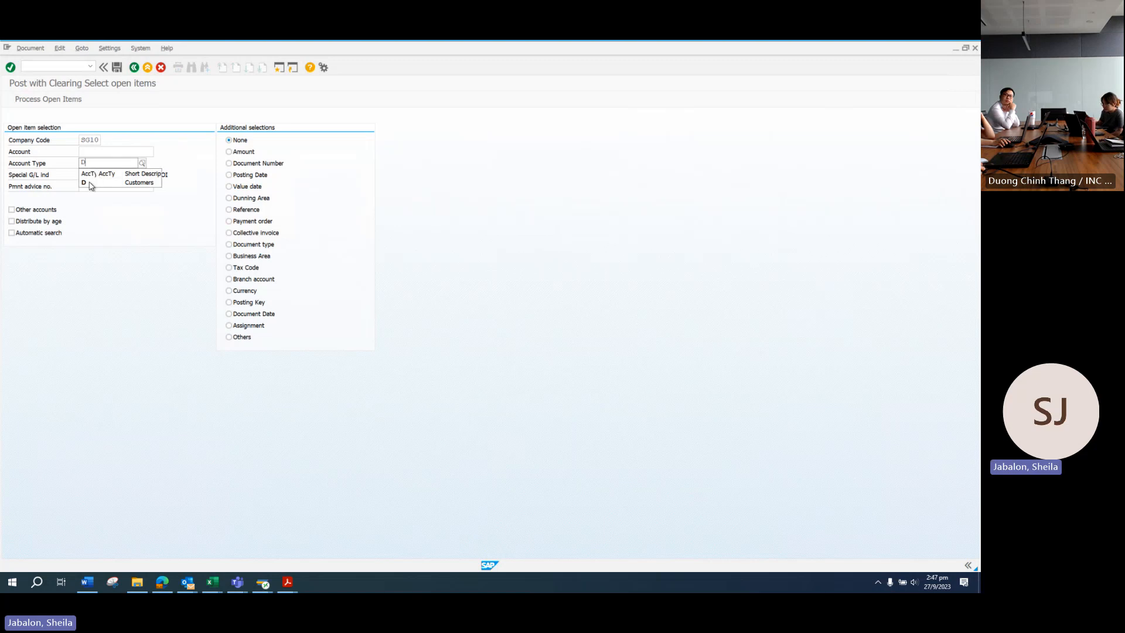
left_click(129, 185)
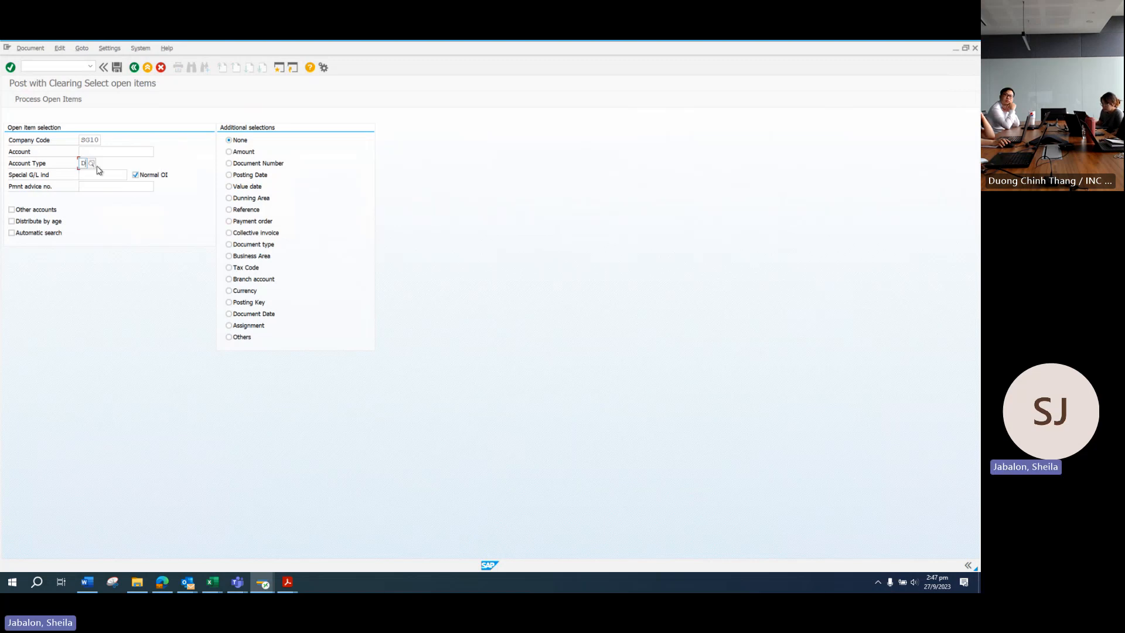
left_click(119, 154)
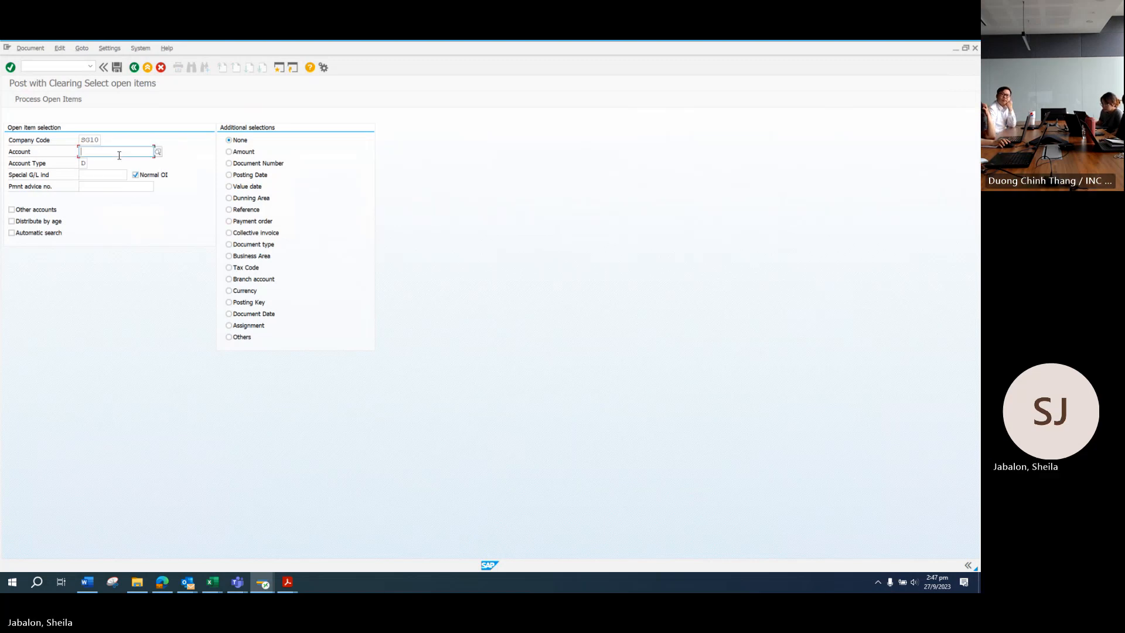
left_click(159, 153)
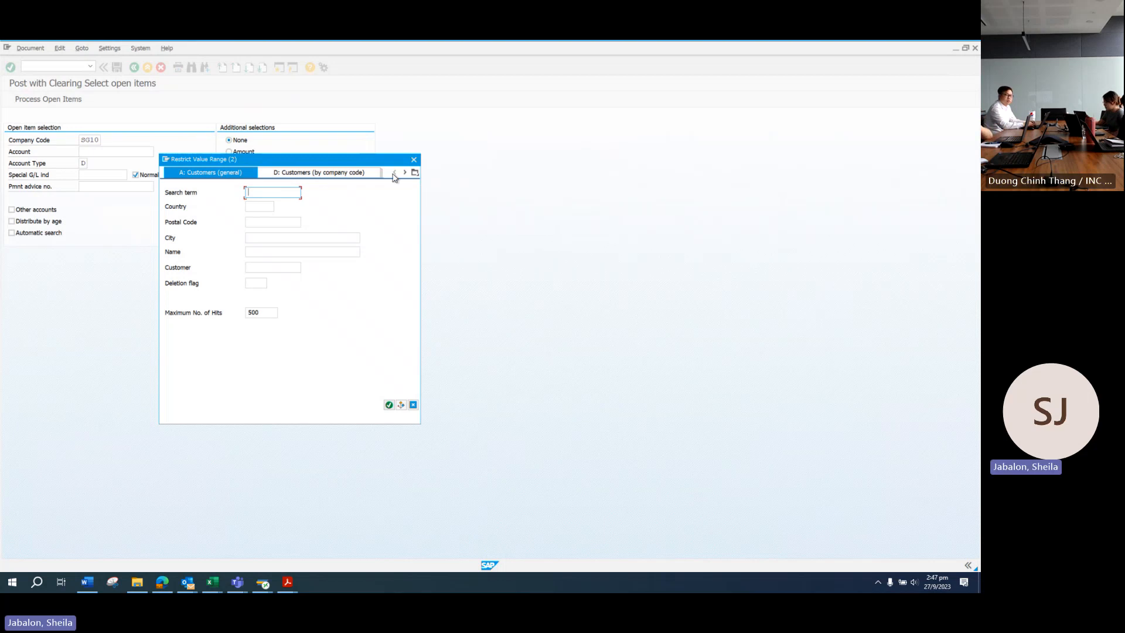
left_click(414, 159)
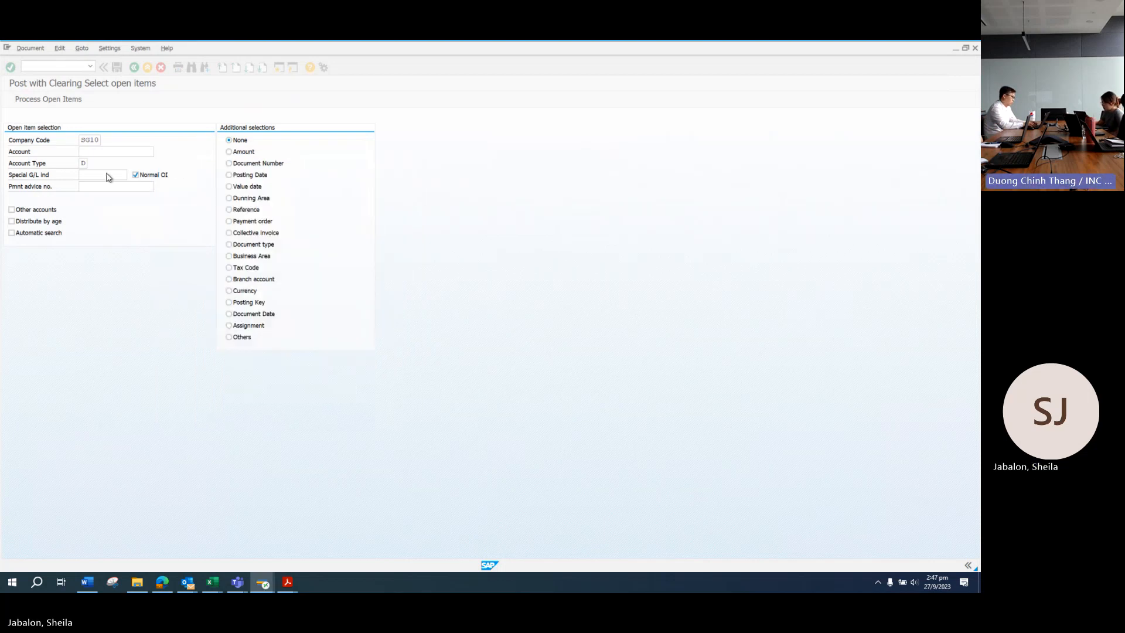
Step: Set account type K, search vendors for WEI*, and list the office cleaner's open items
left_click(83, 164)
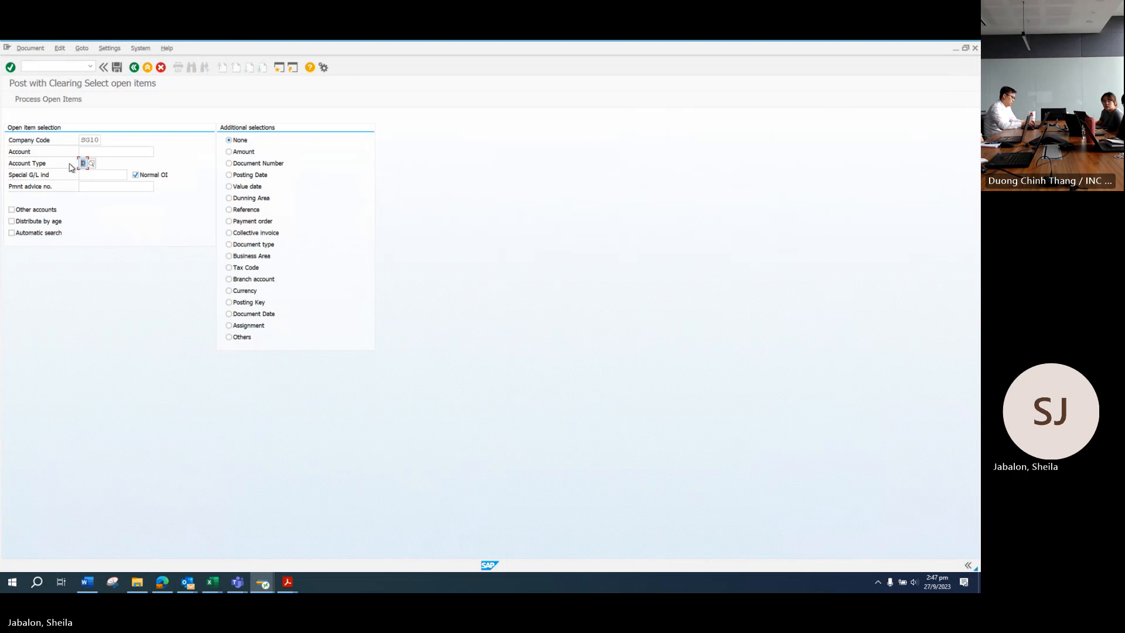
type("K")
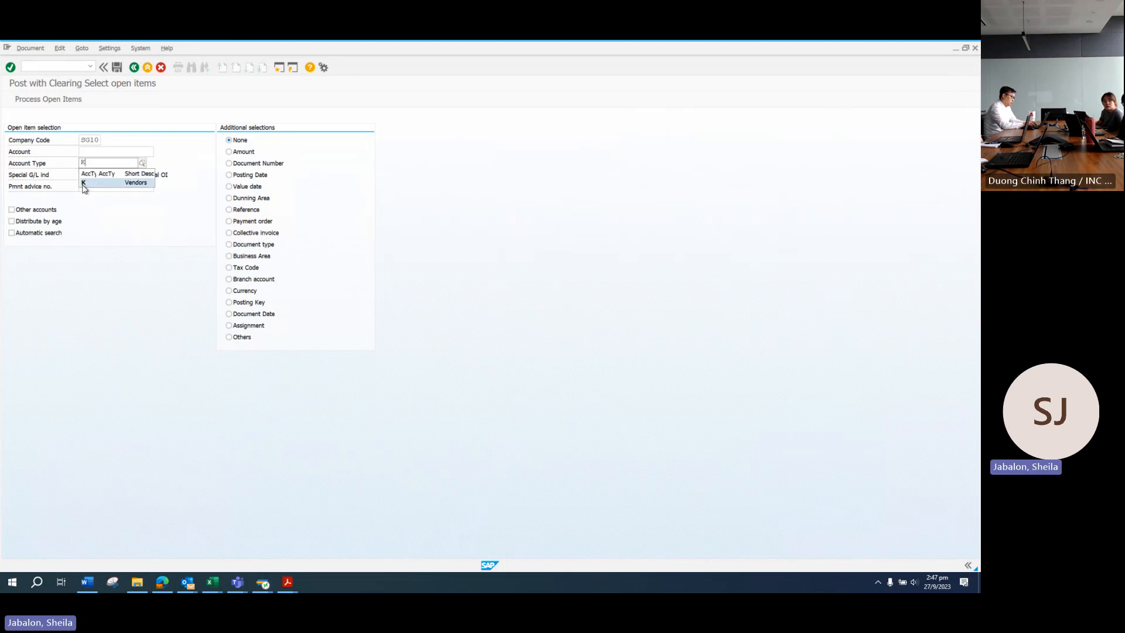
left_click(83, 183)
left_click(117, 154)
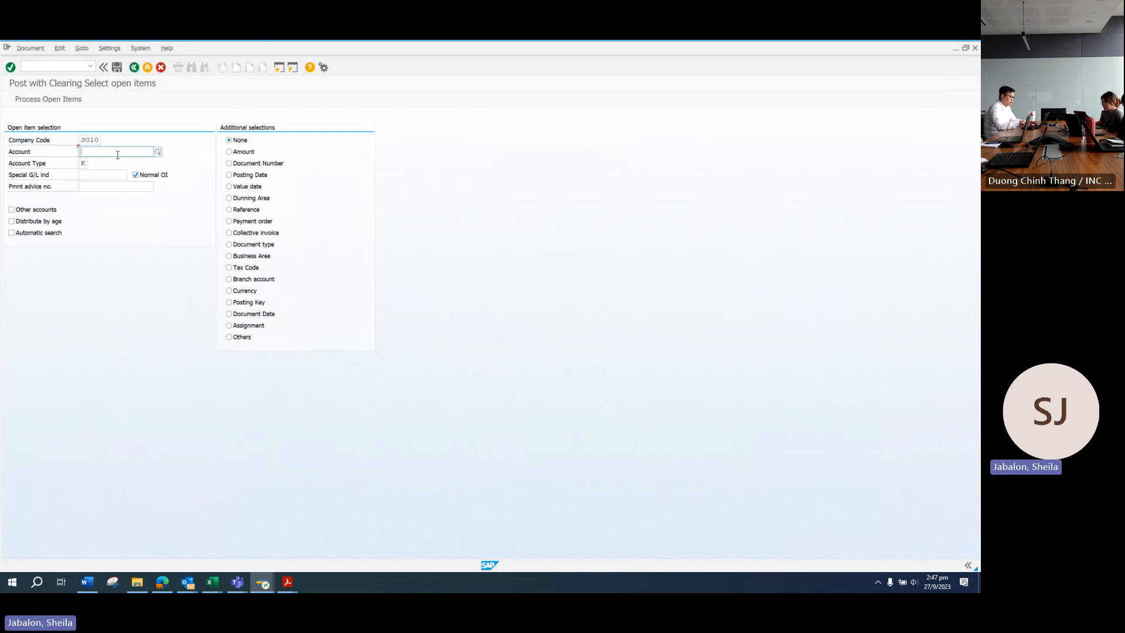
left_click(157, 153)
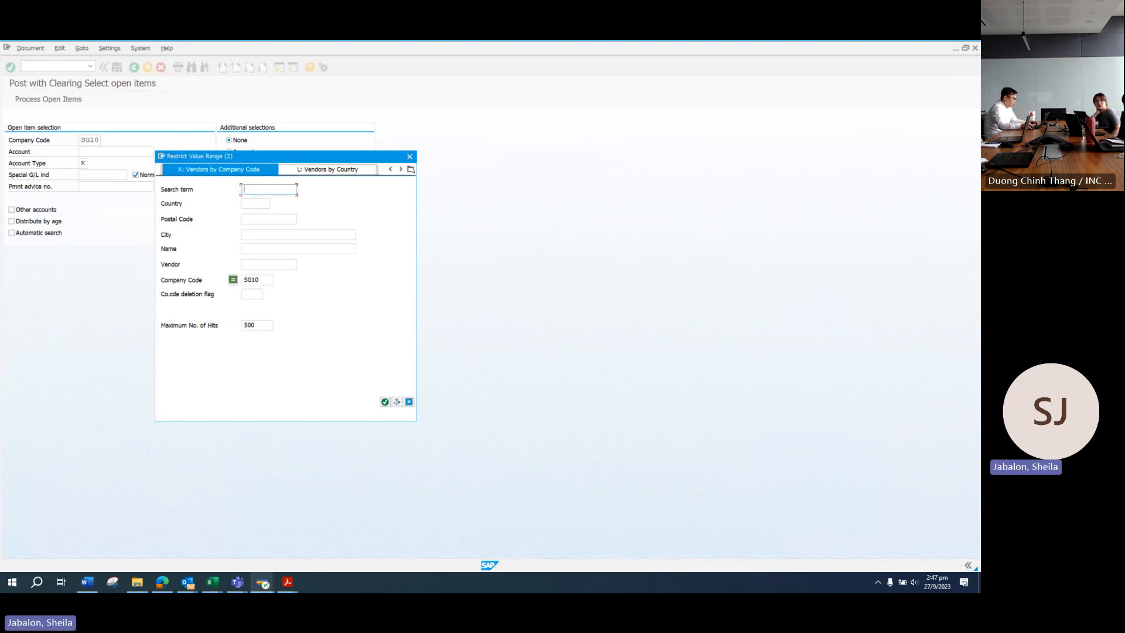
mouse_move(287, 582)
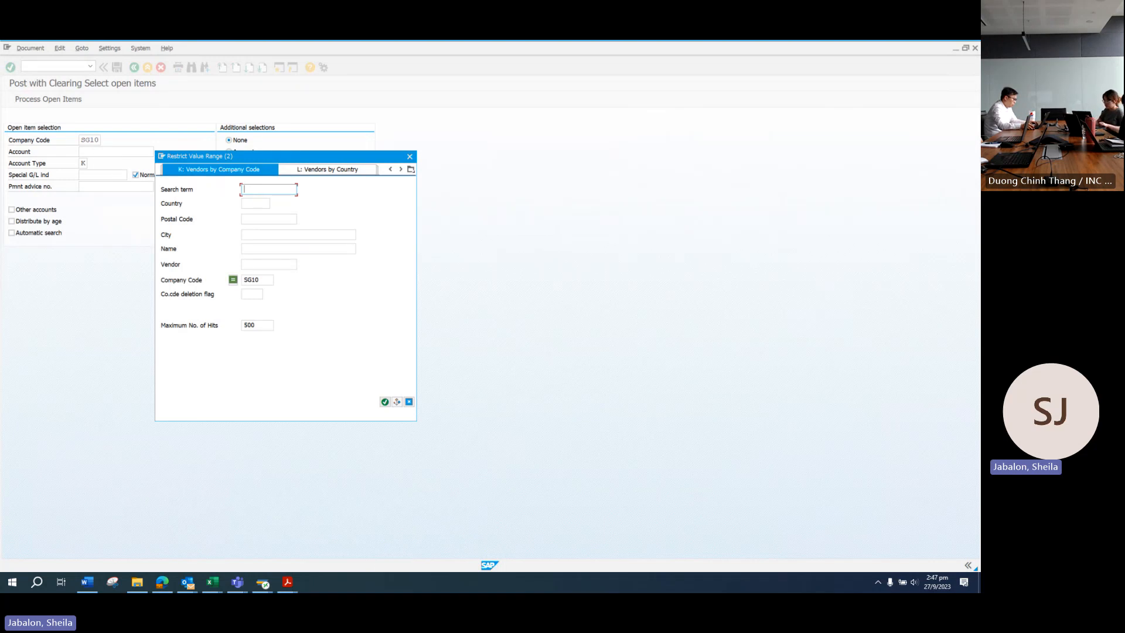
type("WEI*")
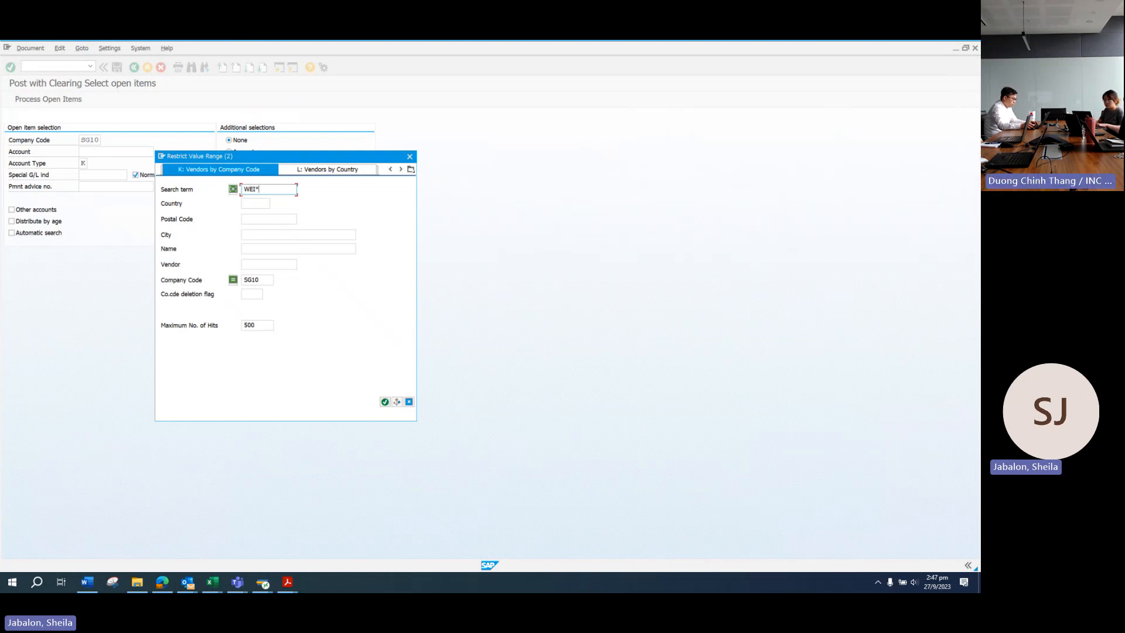
key("Return")
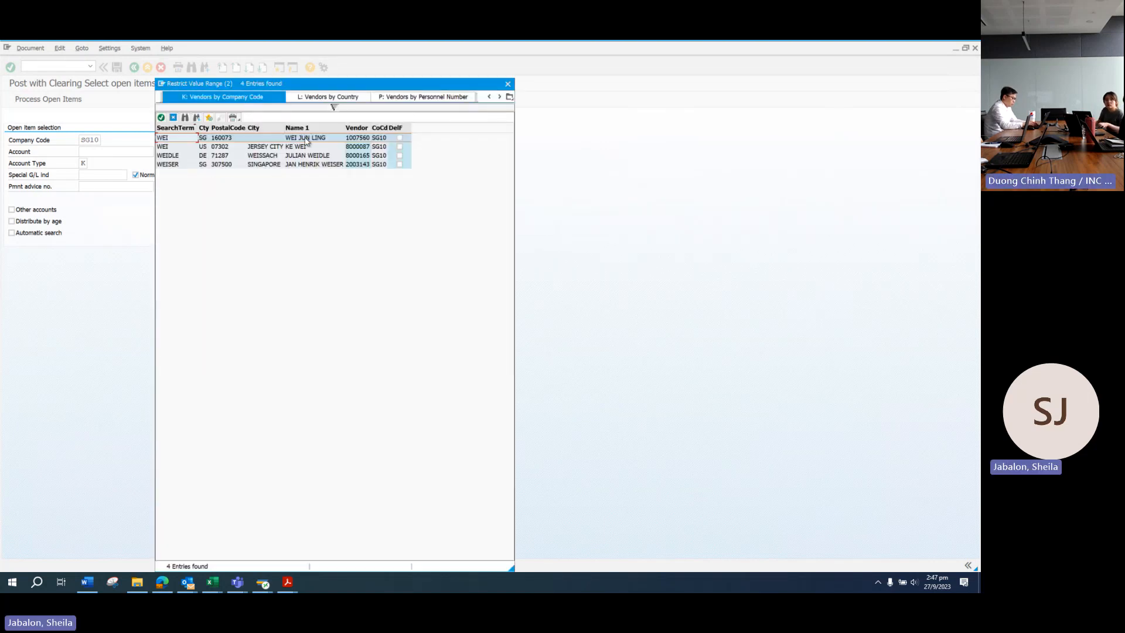
key("Return")
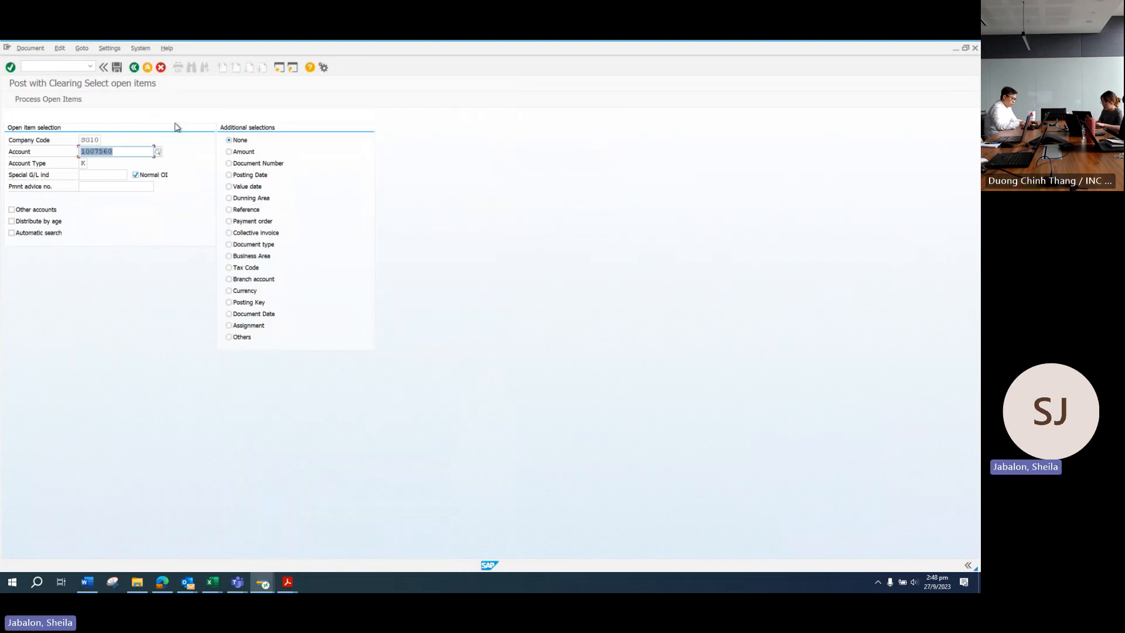
key("Return")
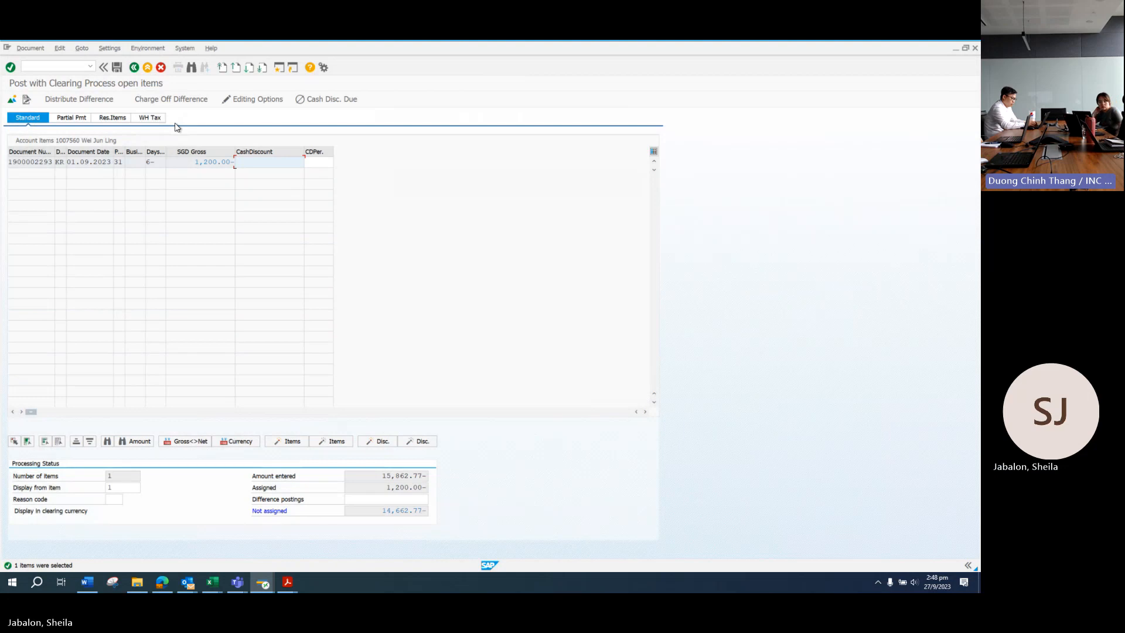
left_click(288, 582)
left_click(351, 544)
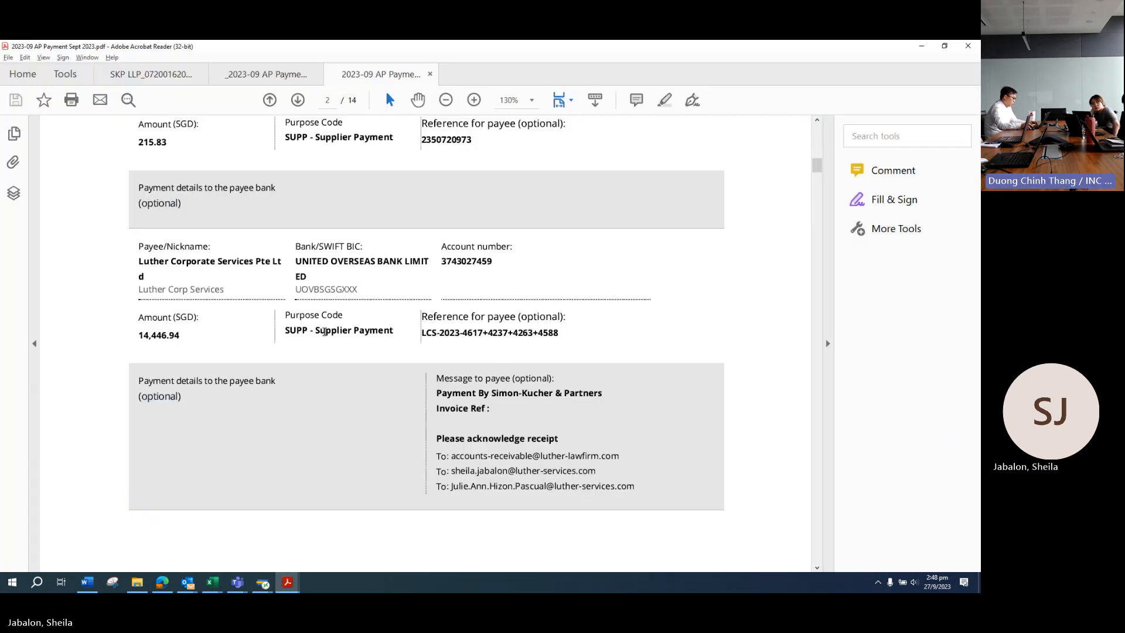
scroll(304, 339, "up", 8)
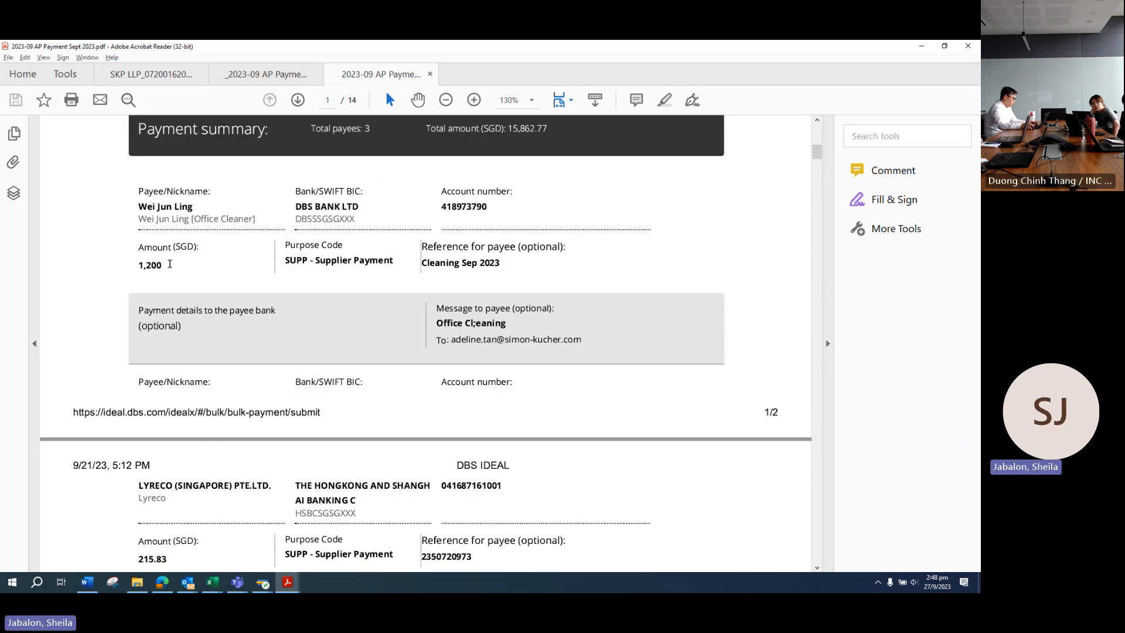
scroll(216, 364, "down", 2)
scroll(215, 364, "down", 2)
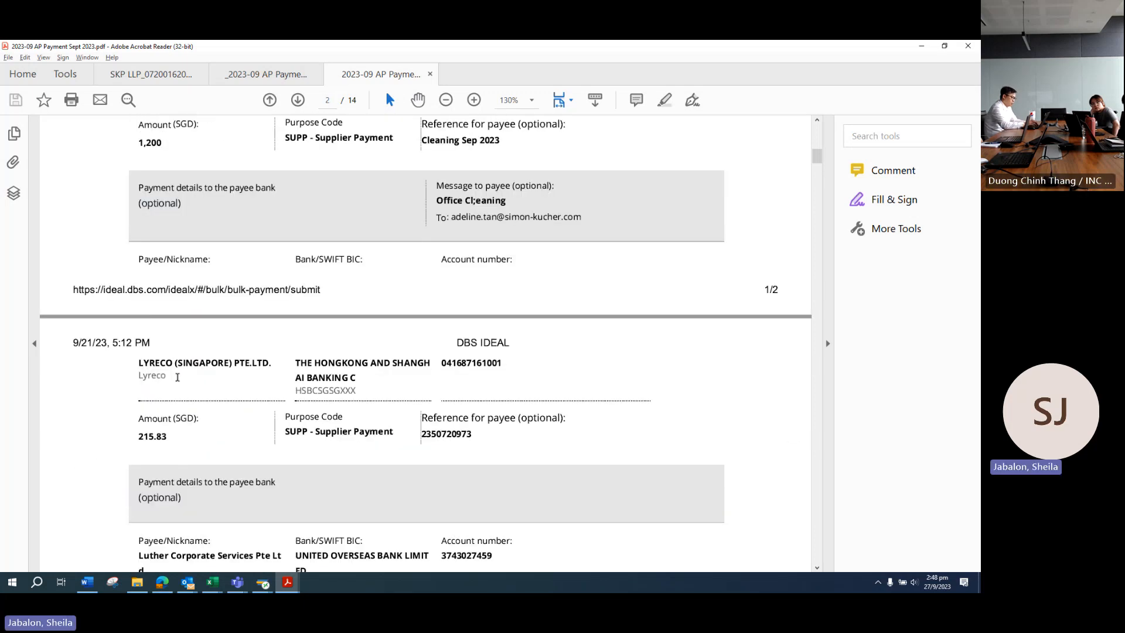
key("alt+Tab")
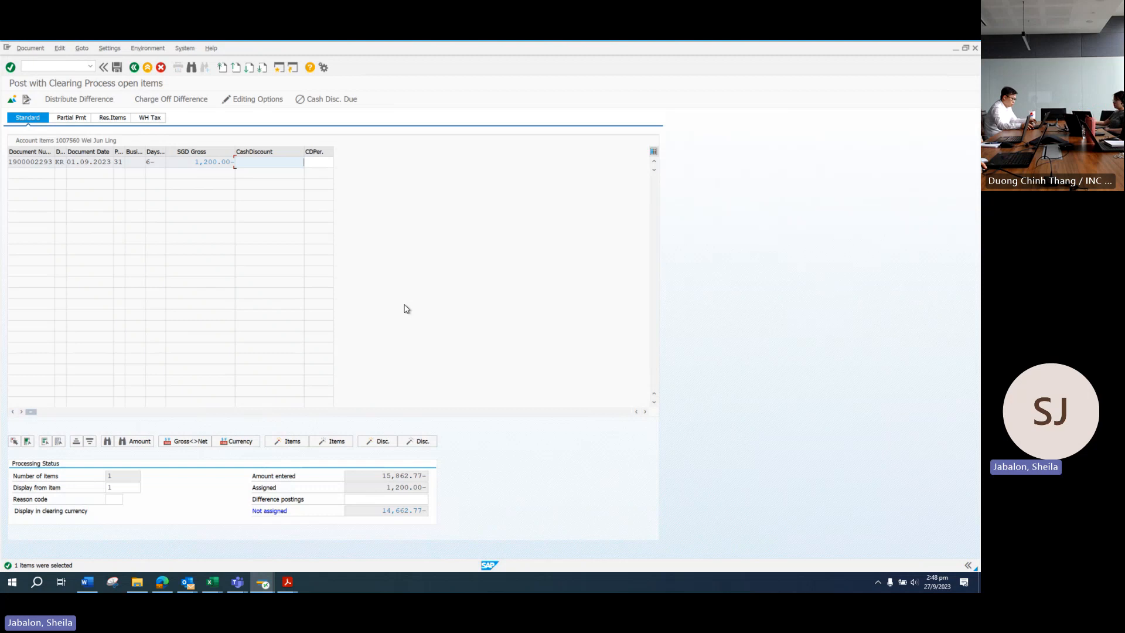
Step: Replace the vendor with a *lyr* search result and add Lyreco's 215.83 open item
left_click(11, 100)
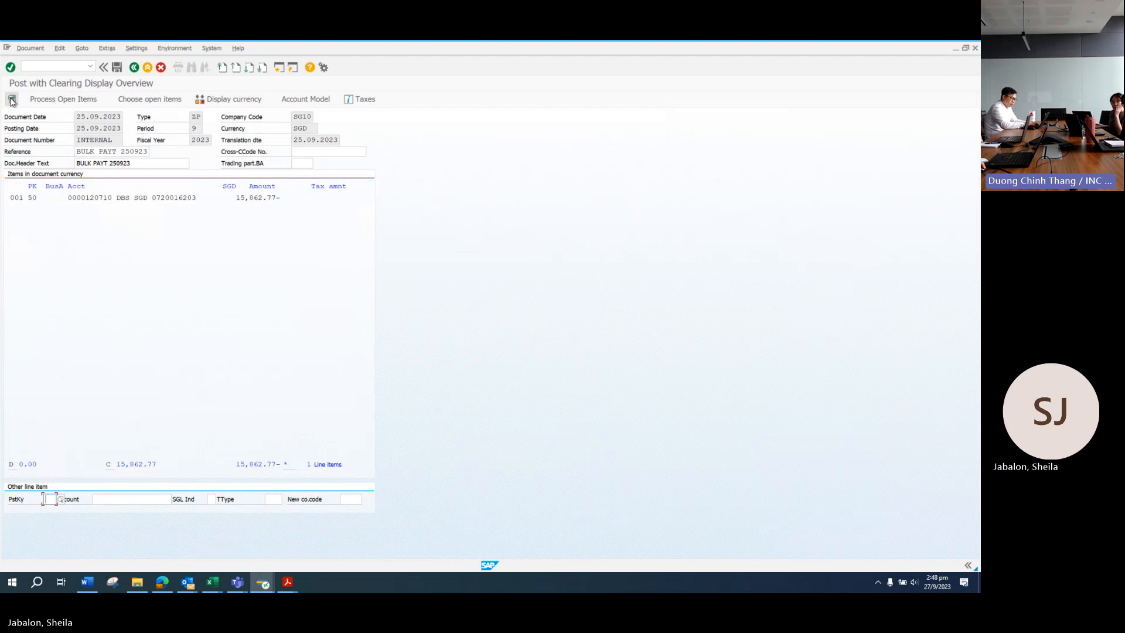
left_click(148, 102)
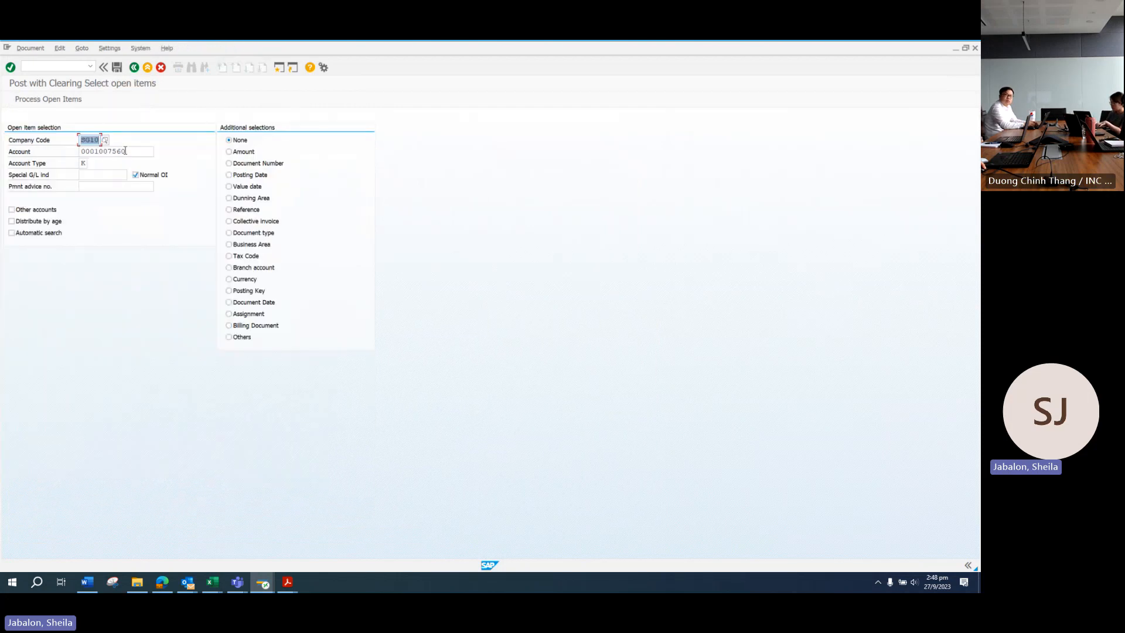
left_click_drag(125, 151, 53, 150)
key("BackSpace")
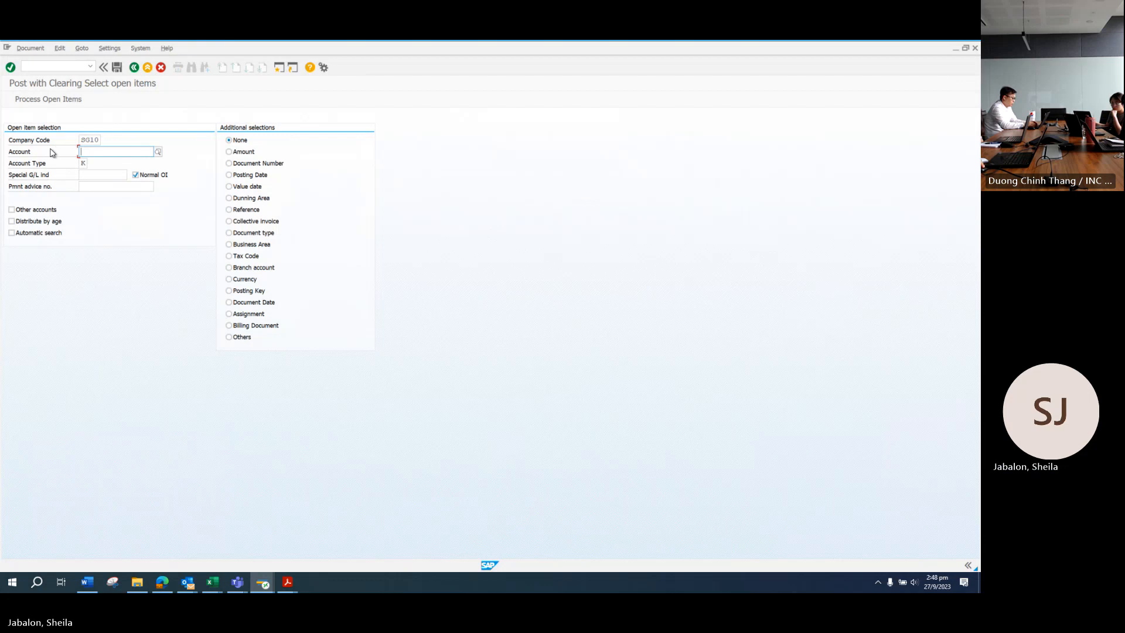
left_click(158, 151)
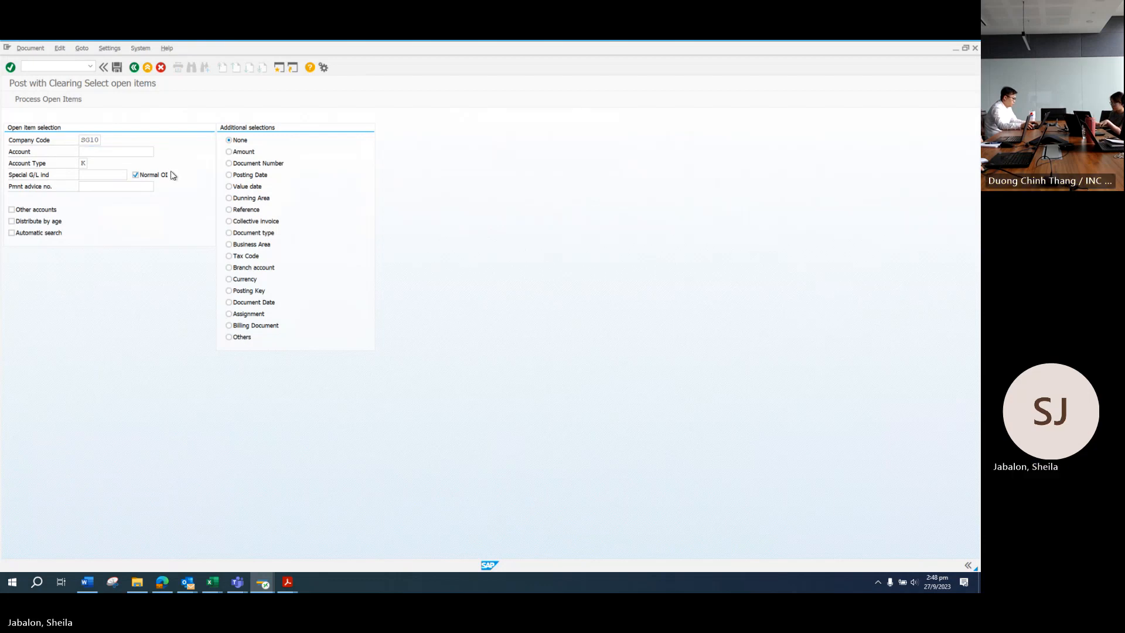
type("*lyr*")
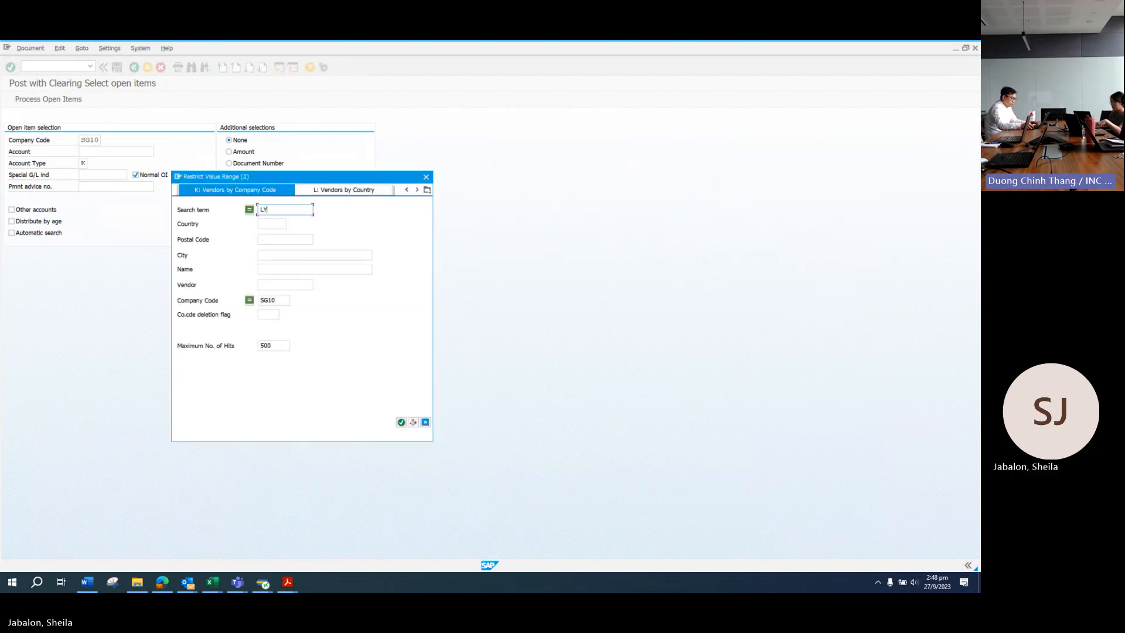
key("Return")
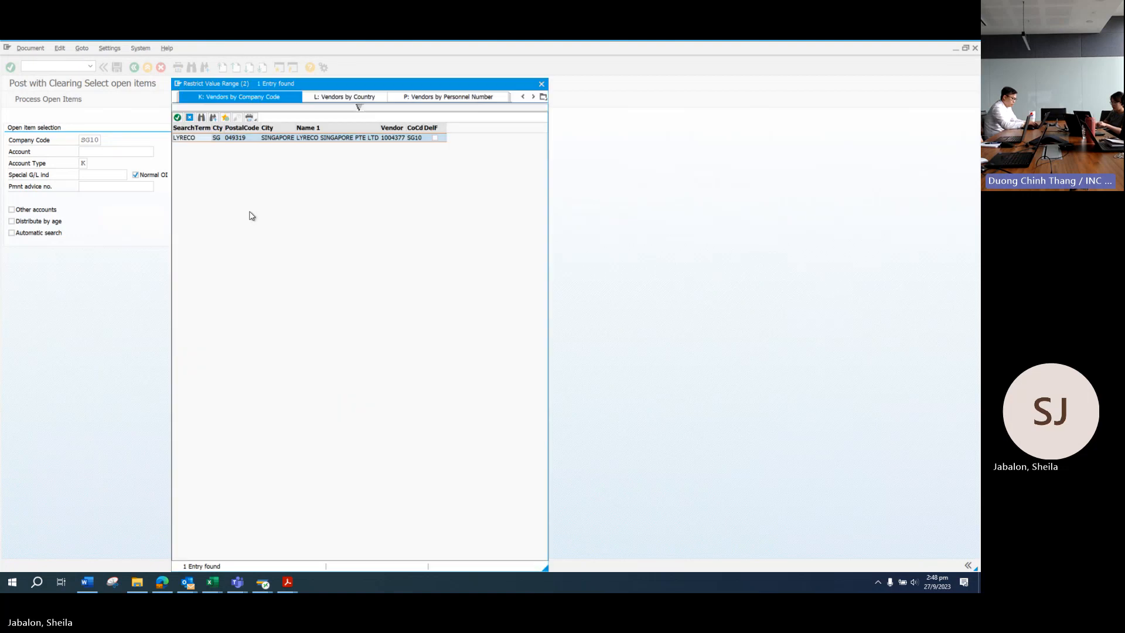
left_click(178, 118)
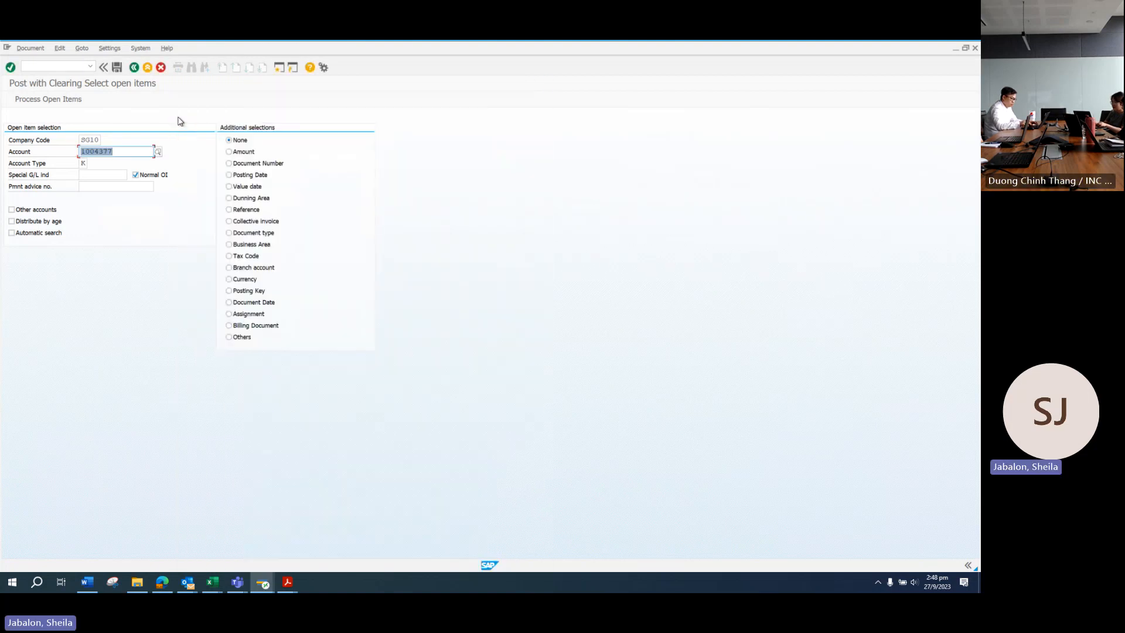
key("Return")
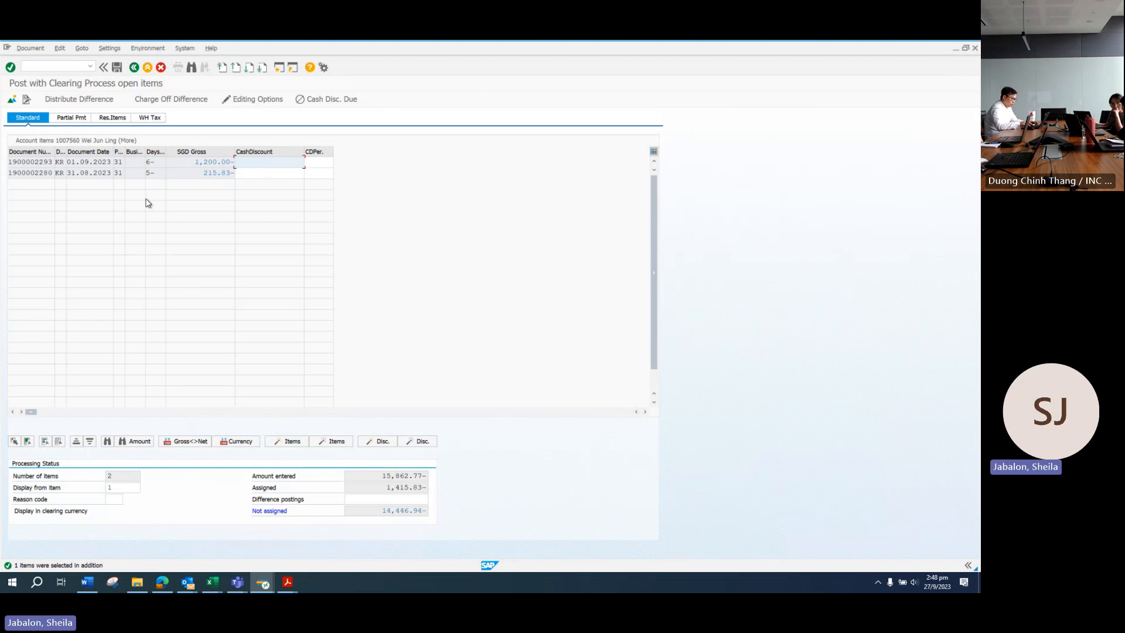
Step: Glance over the AP payment PDF, then return to the SAP open-items list being cleared
mouse_move(287, 582)
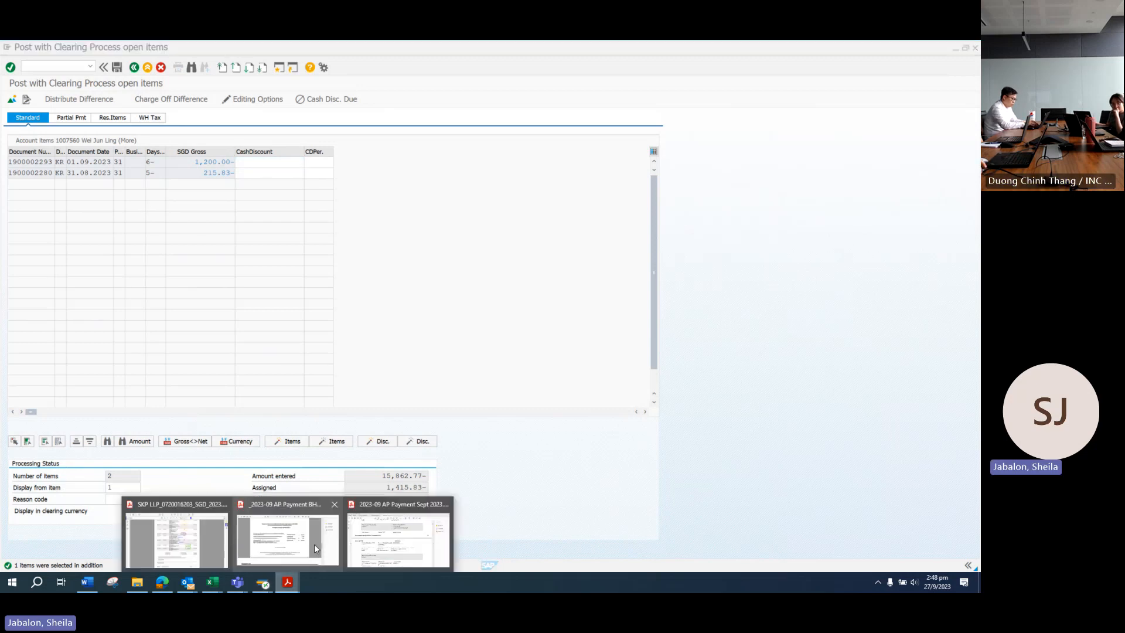
left_click(399, 539)
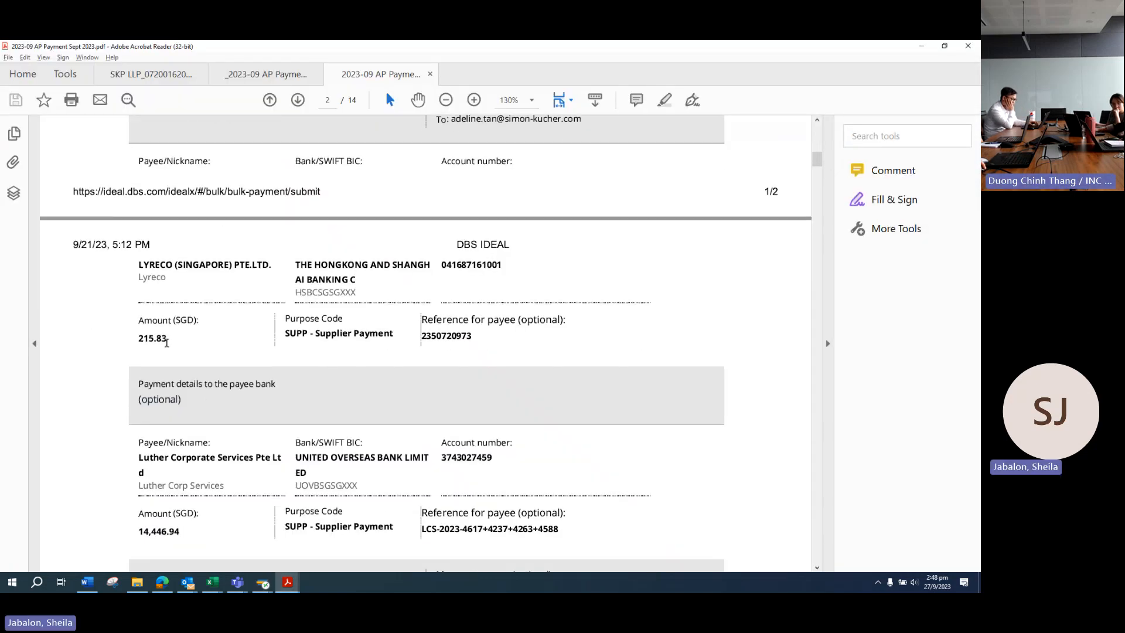
scroll(176, 381, "down", 5)
mouse_move(262, 582)
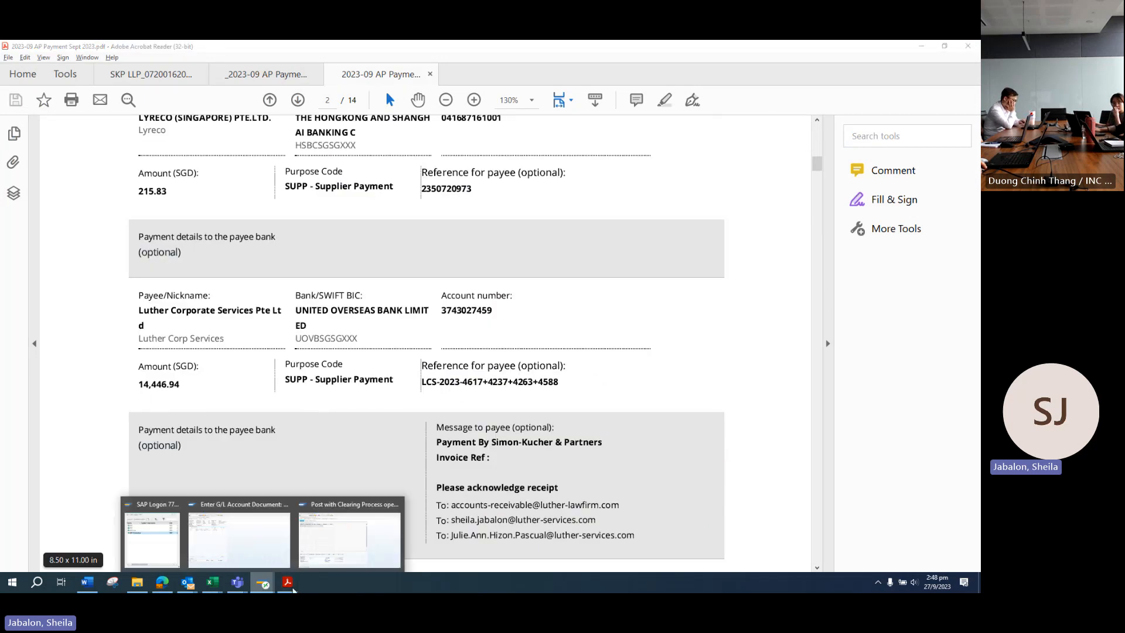
left_click(336, 549)
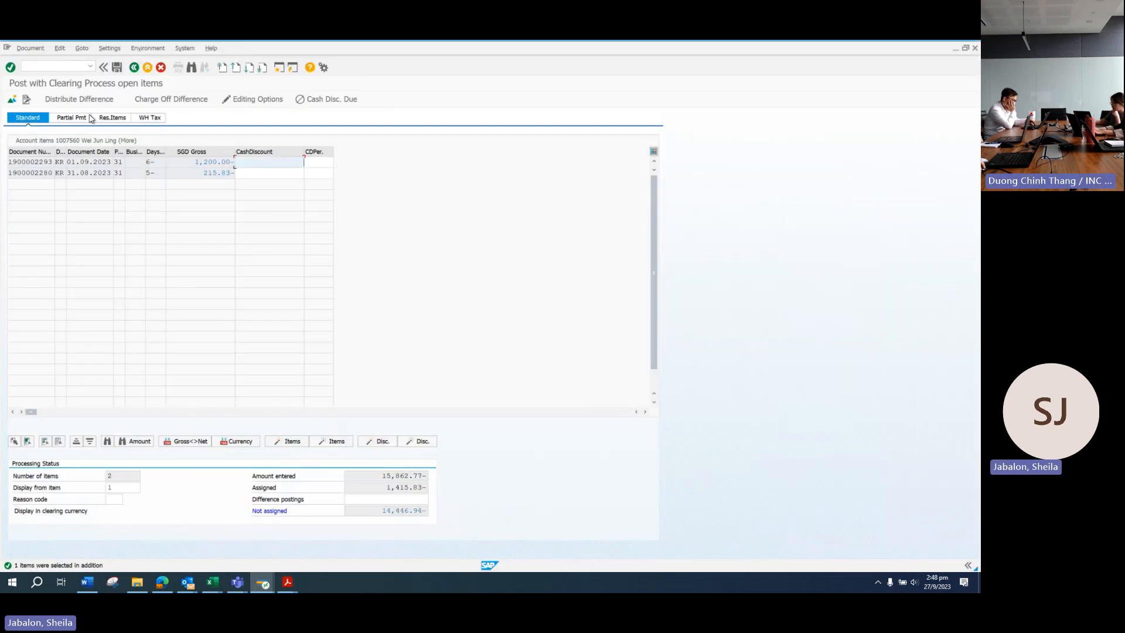
Step: Add vendor LUTHER LCS open items (7,030.00, 600.00, 6,616.94, 200.00) via a 'LUT*' search
left_click(11, 101)
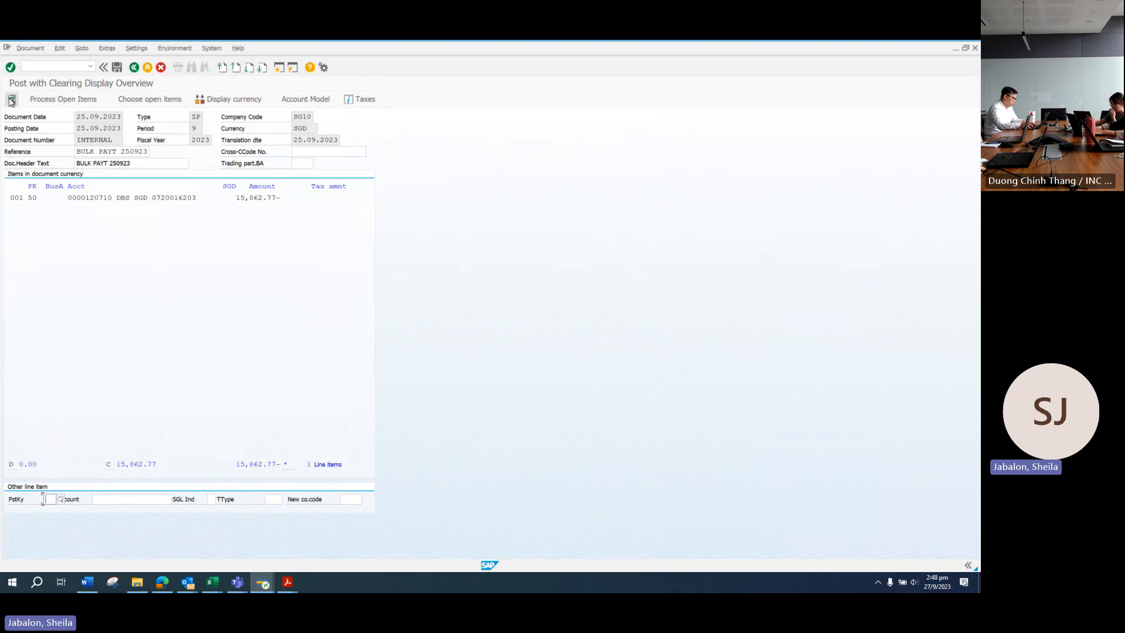
left_click(158, 101)
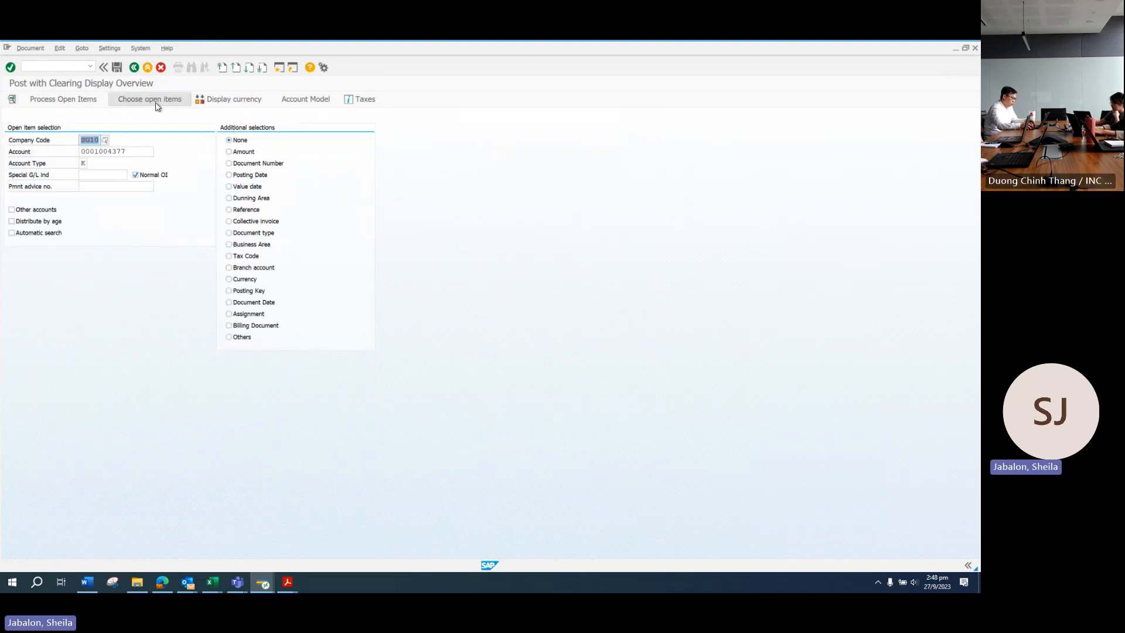
left_click_drag(134, 151, 90, 151)
key("Delete")
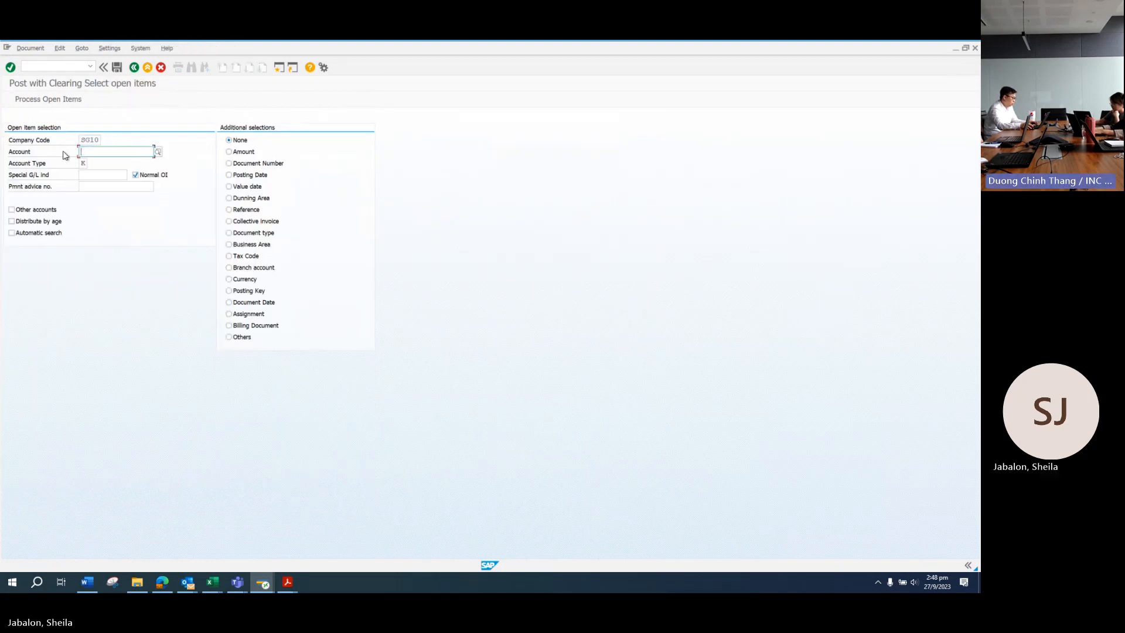
left_click(158, 153)
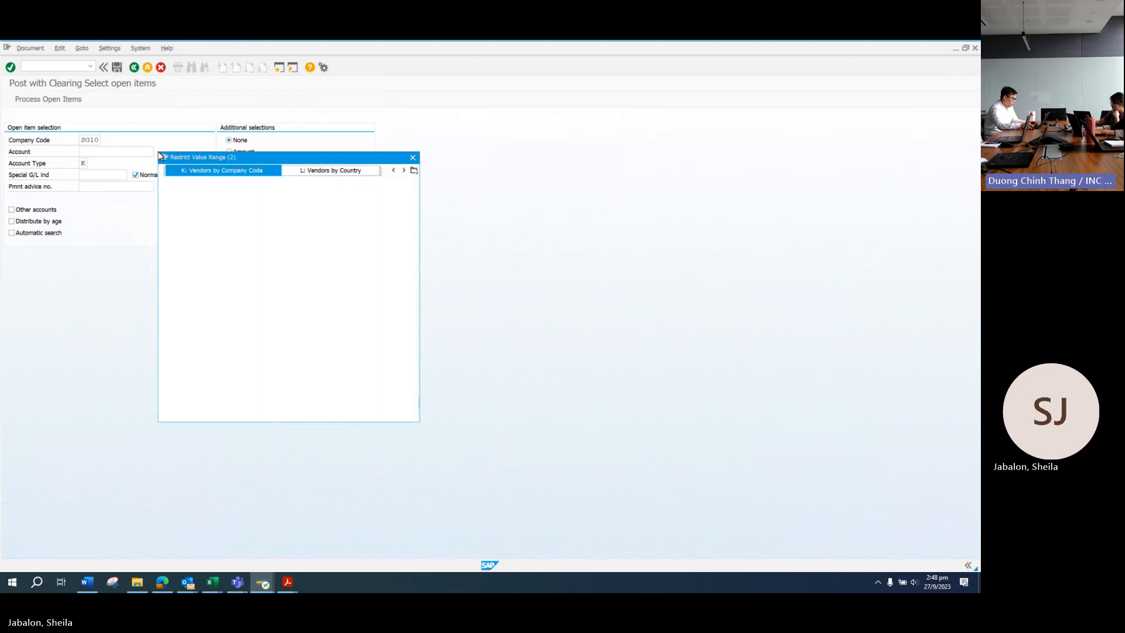
type("LUT")
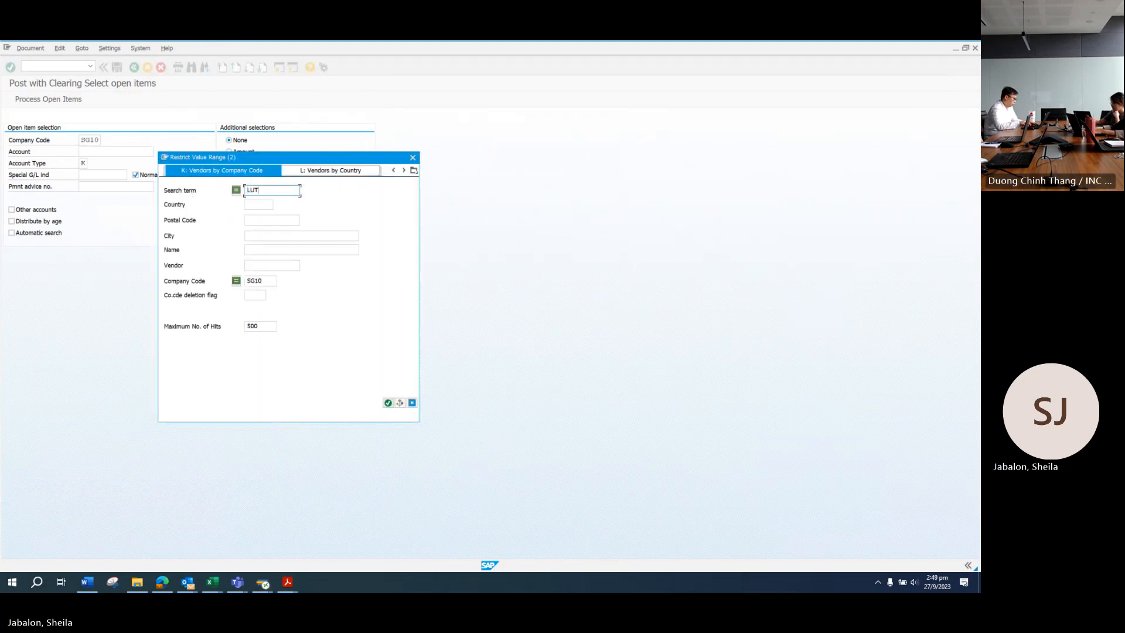
type("*")
key("Return")
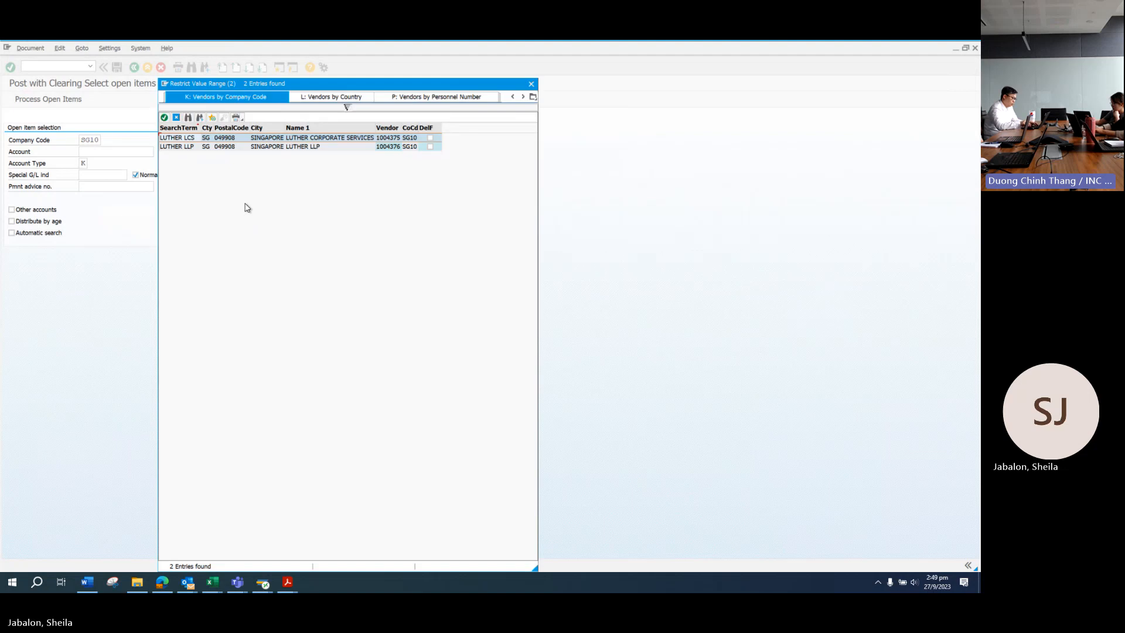
left_click(165, 117)
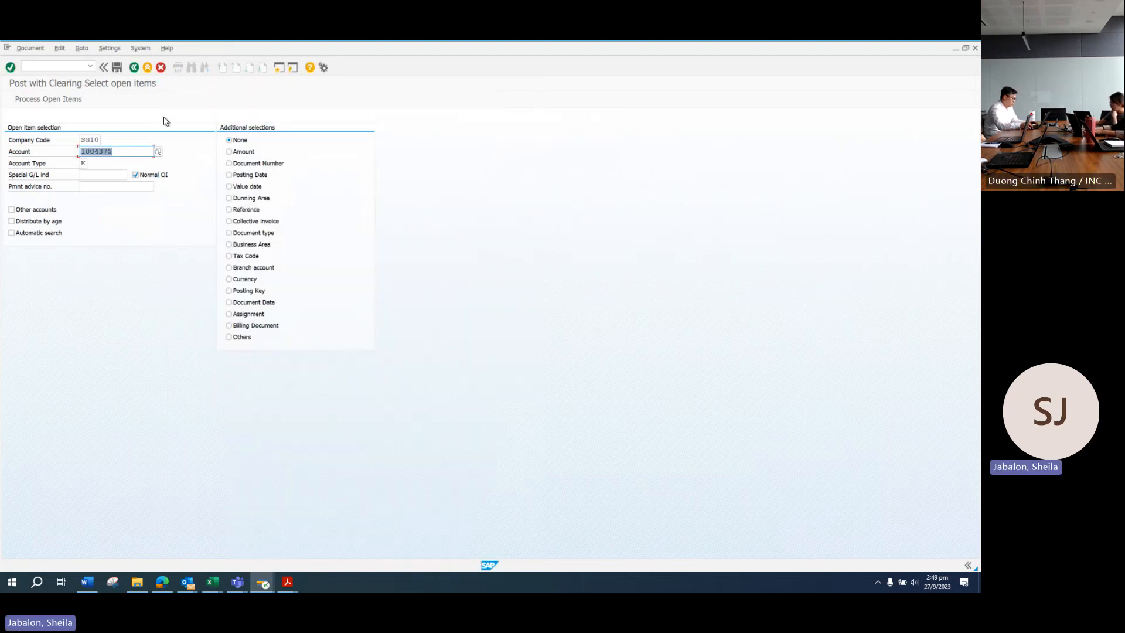
key("Return")
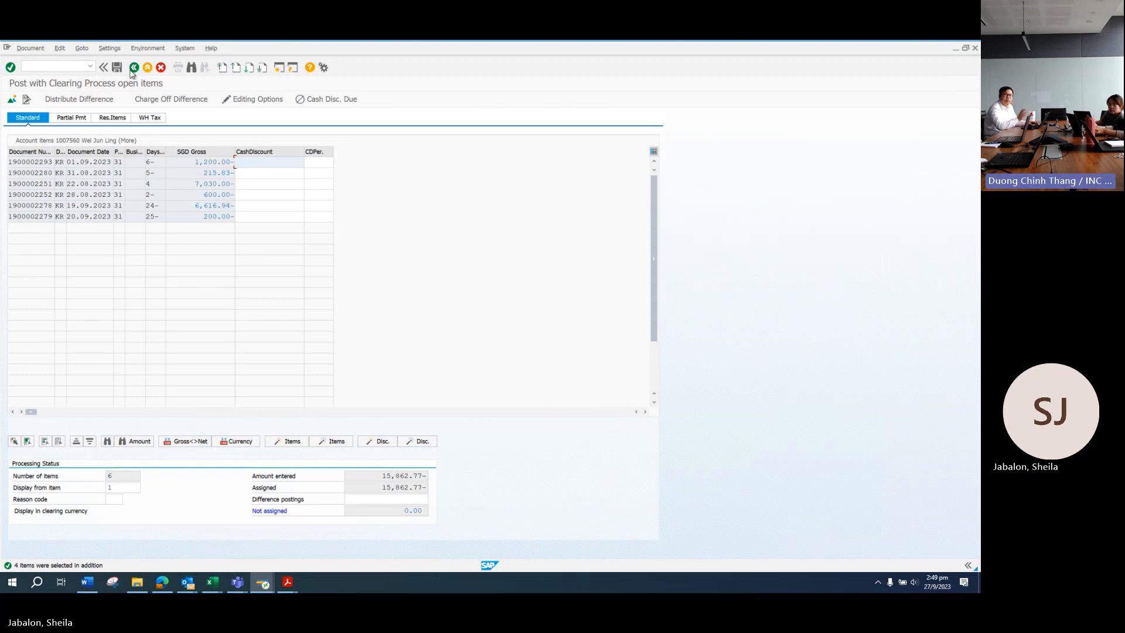
Step: Simulate the posting to show the six-line overview balancing at 0.00
left_click(32, 49)
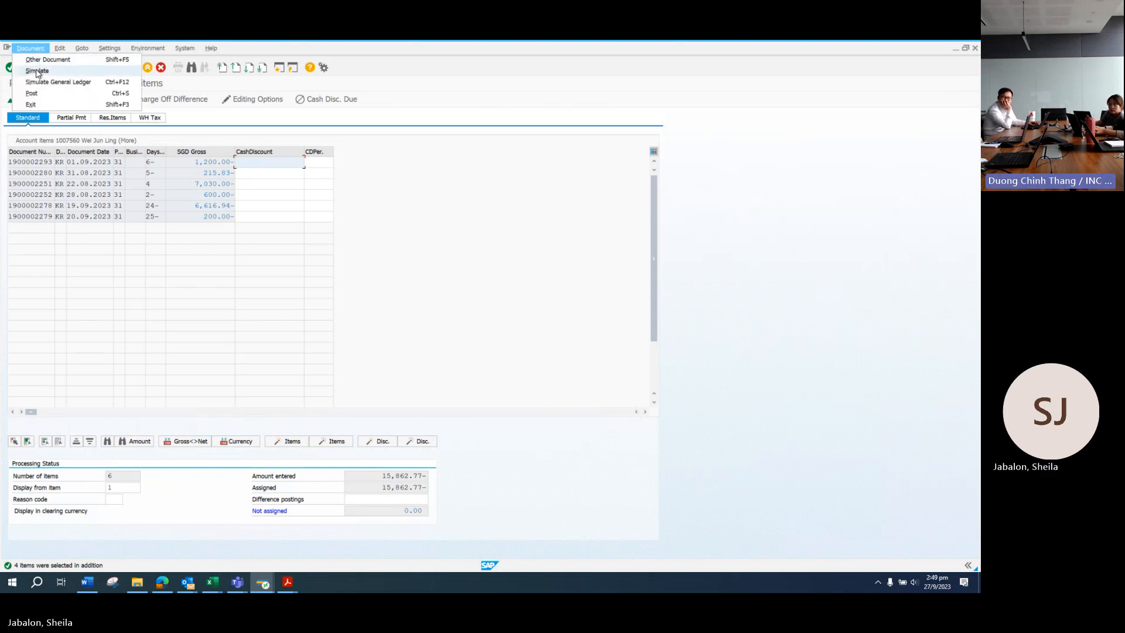
left_click(37, 70)
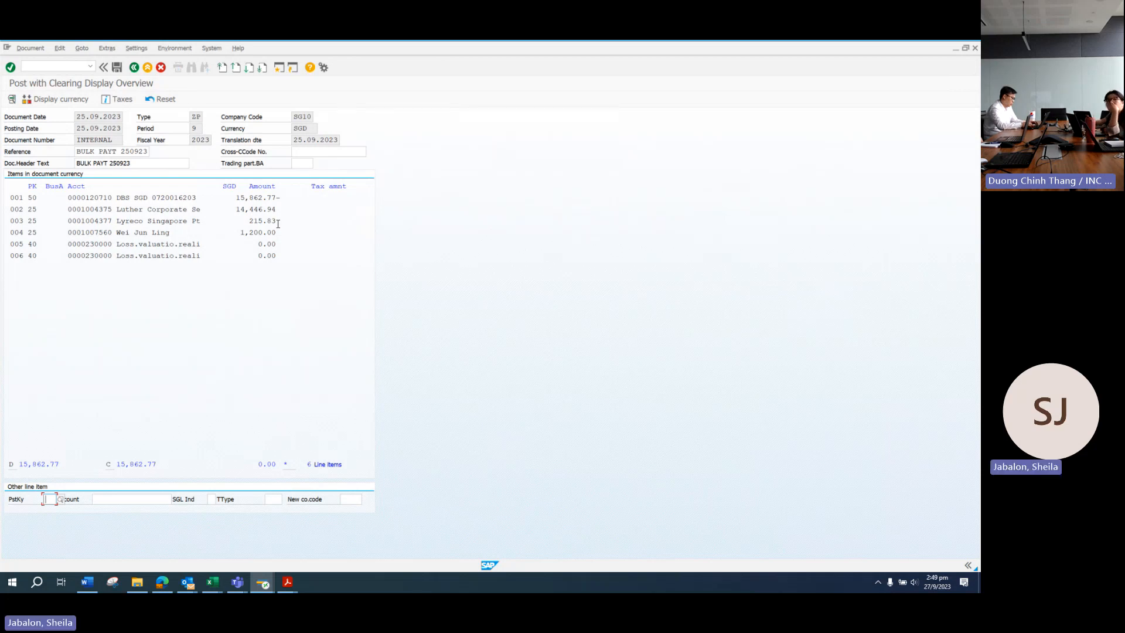
Step: Cancel the simulated document and confirm discarding it without posting
left_click(161, 67)
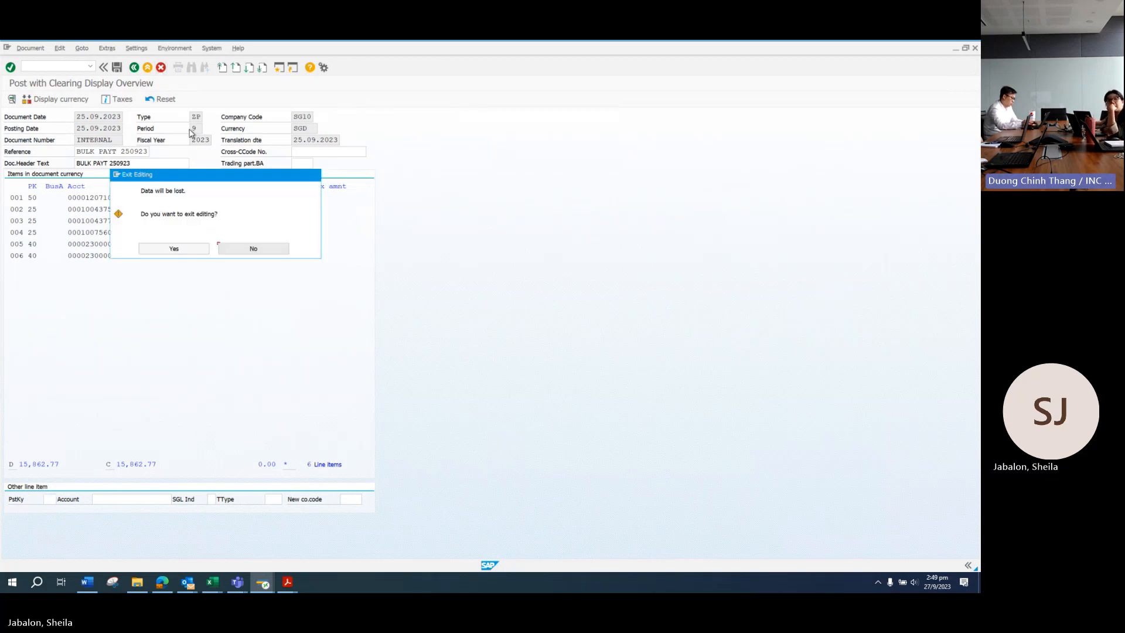
left_click(148, 252)
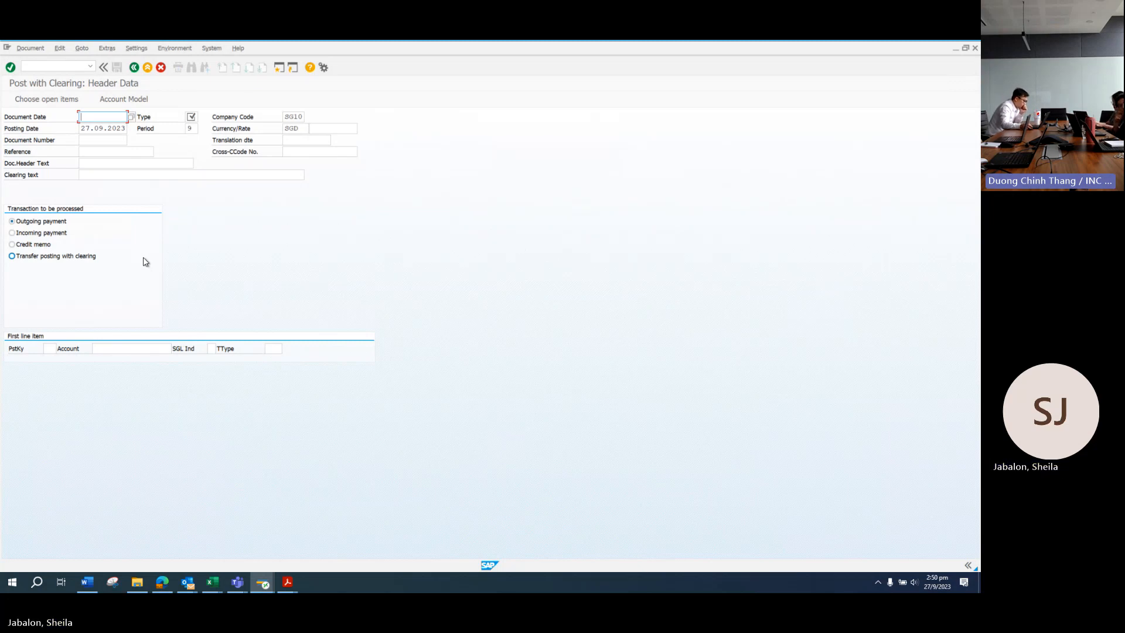
Step: Switch to the SKP Net Profit Allocation List workbook and select rows 25–27
left_click(217, 588)
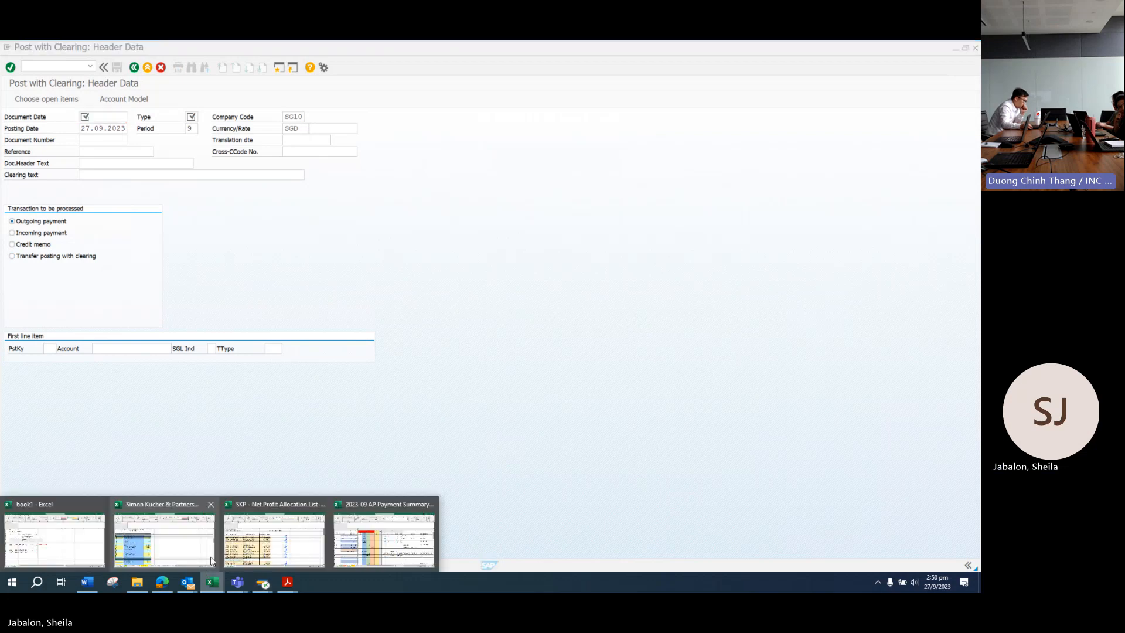
left_click(288, 553)
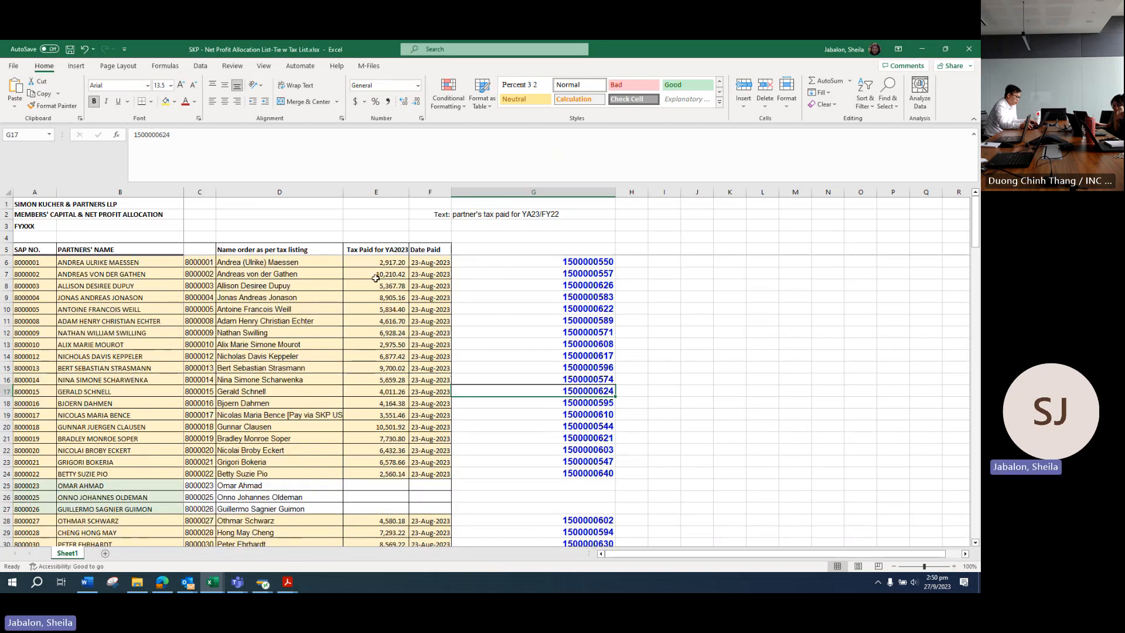
scroll(375, 277, "down", 20)
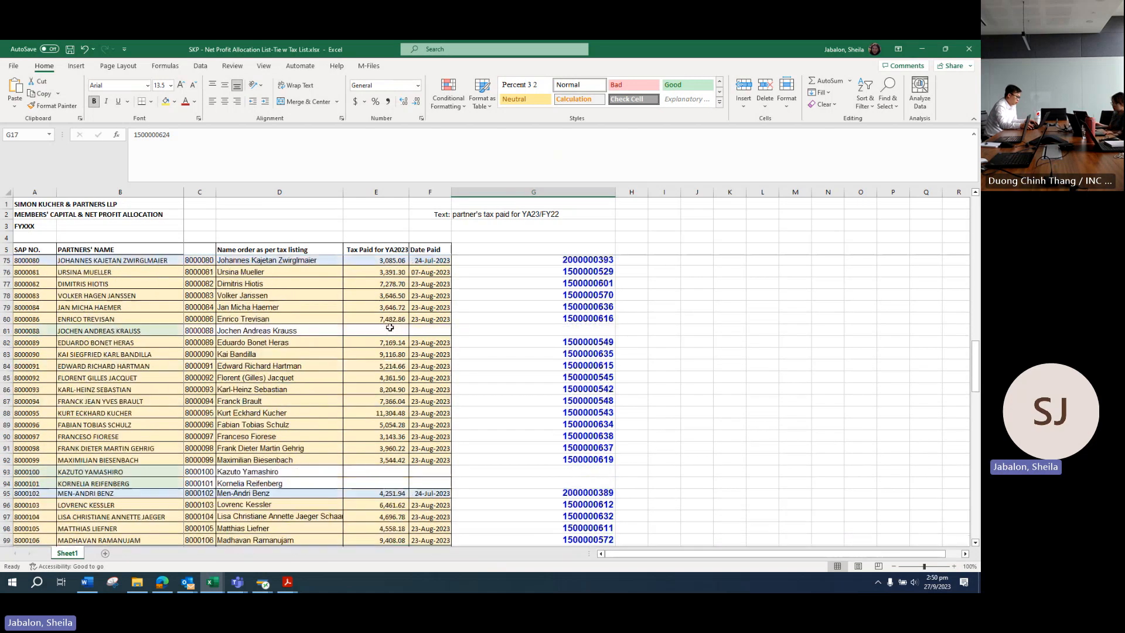
scroll(389, 327, "up", 20)
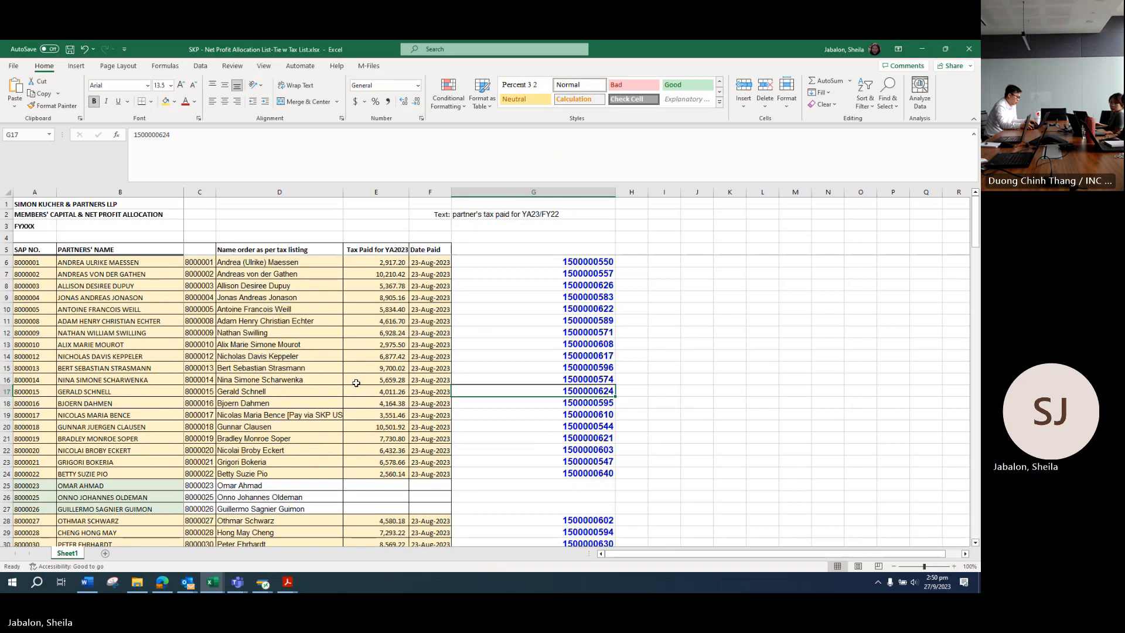
scroll(12, 385, "down", 3)
left_click_drag(13, 384, 12, 403)
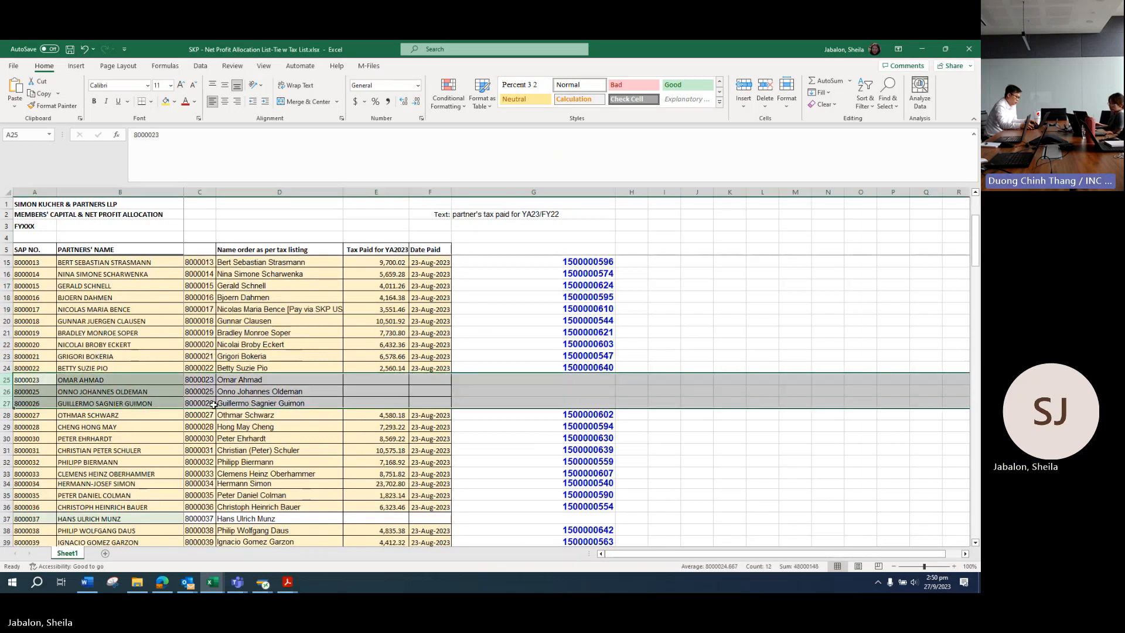
Step: Return to bank statement page 4 with the 15,862.77 GIRO payment row
scroll(12, 403, "down", 4)
mouse_move(288, 583)
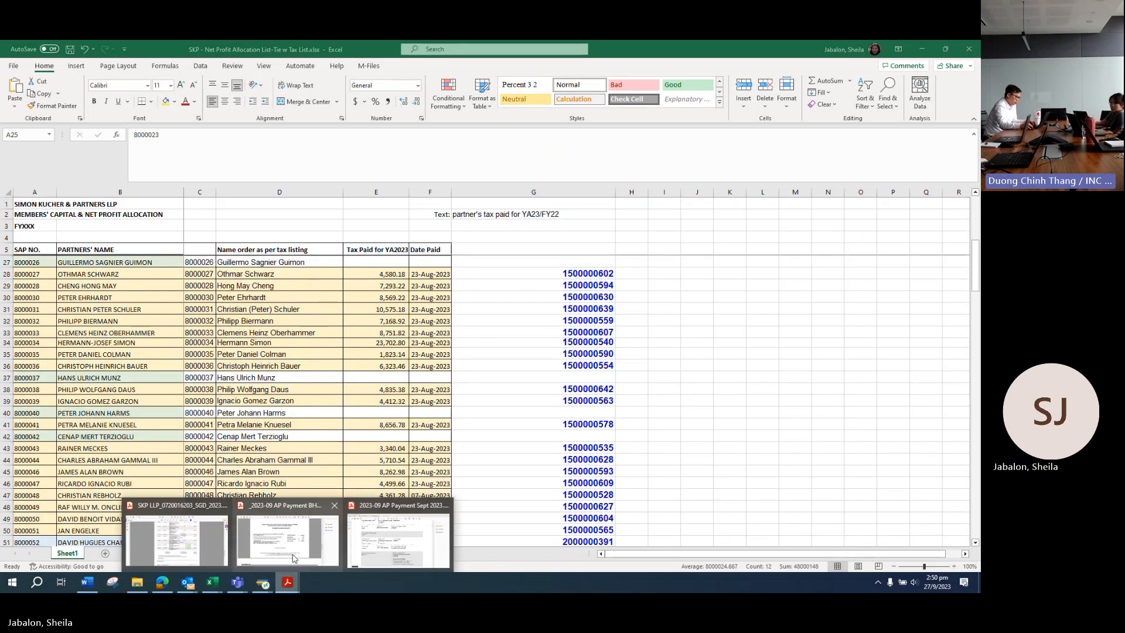
left_click(186, 540)
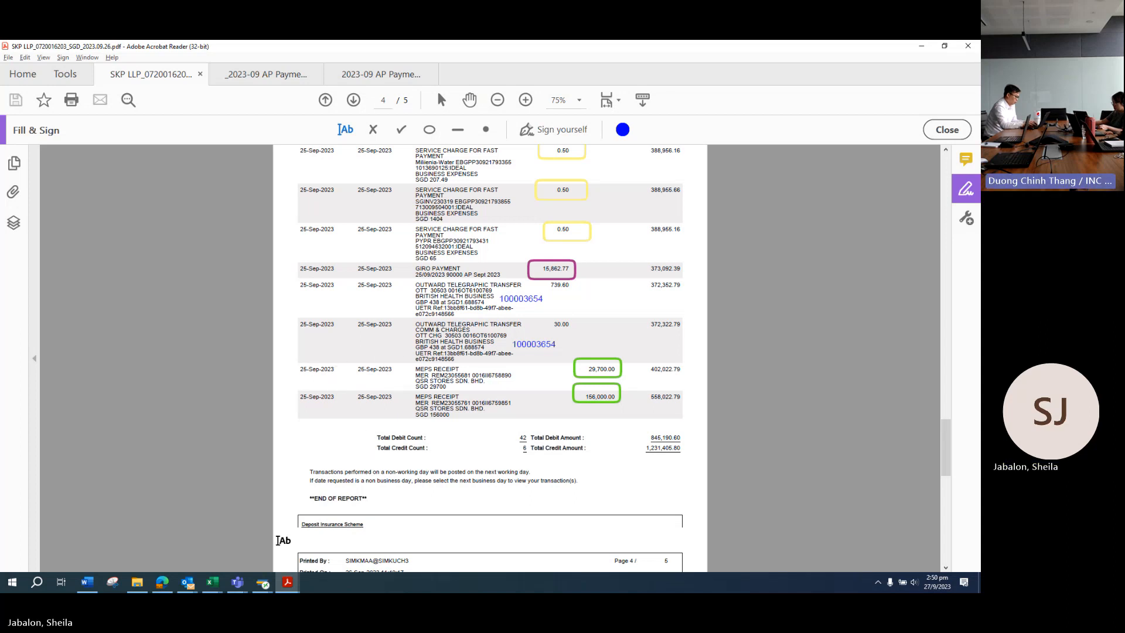
Step: Close the leftover SAP Post with Clearing window
mouse_move(263, 587)
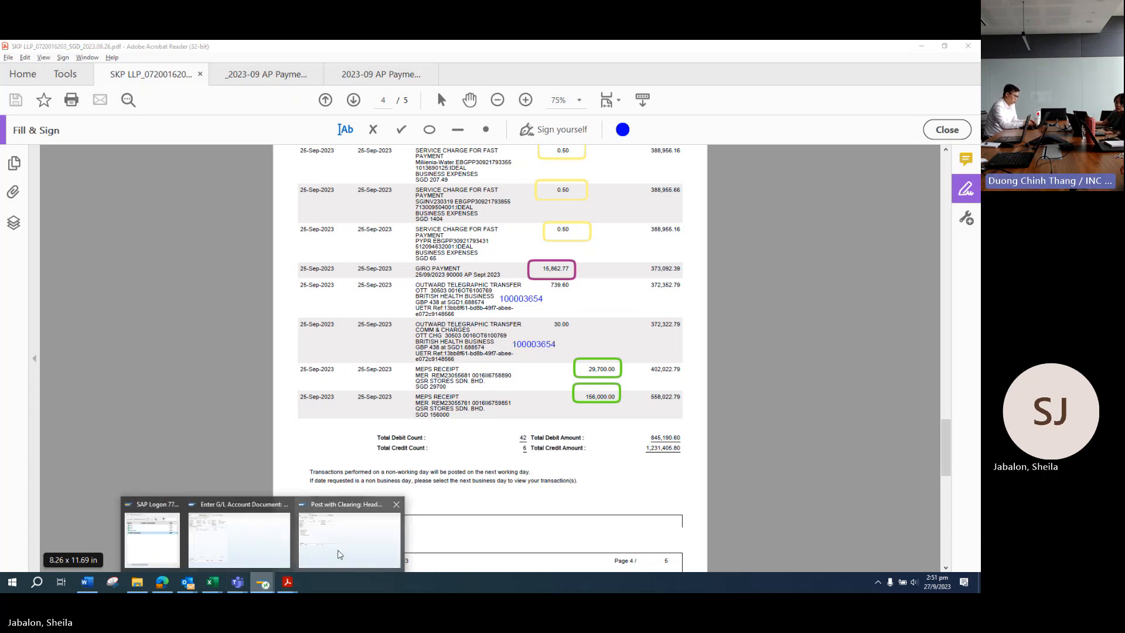
left_click(349, 542)
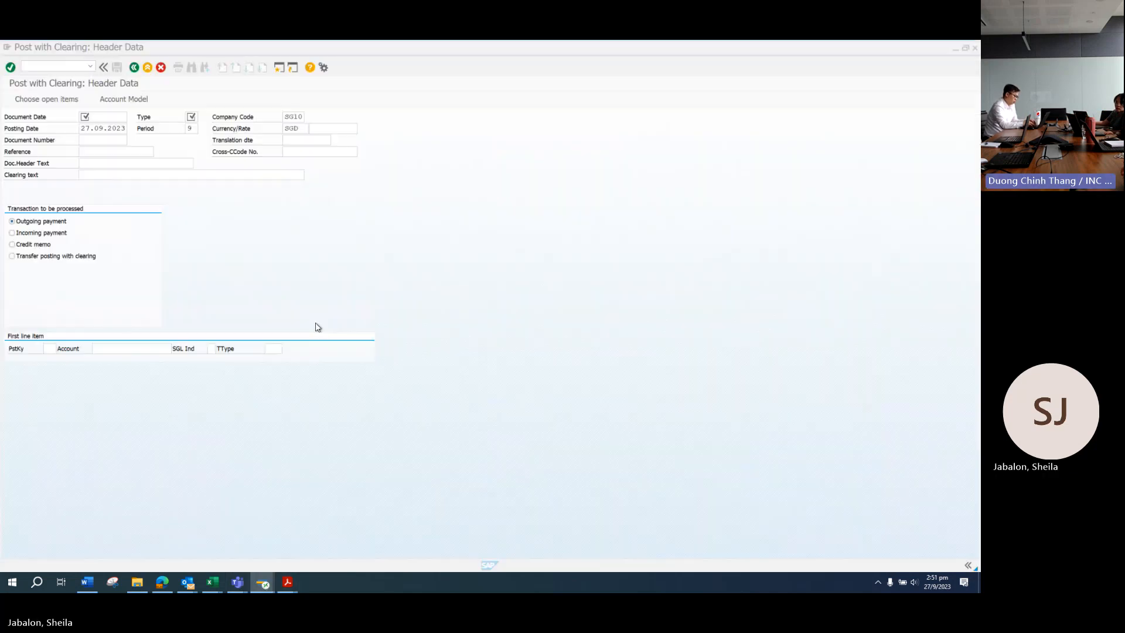
left_click(973, 49)
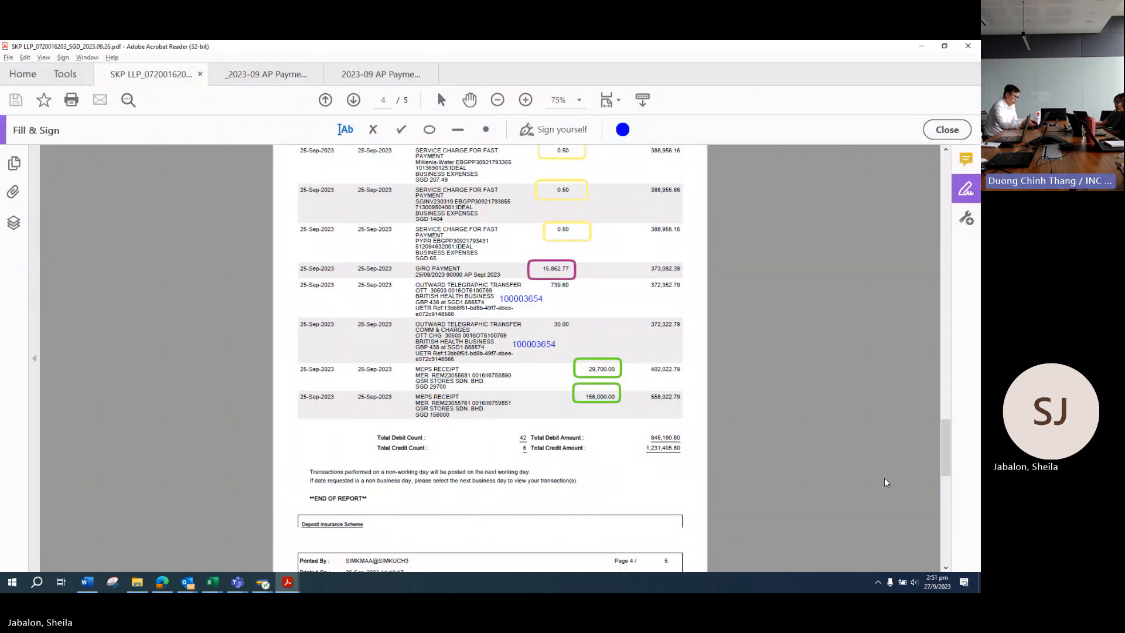
Step: End the Teams screen share from the meeting window
left_click(263, 582)
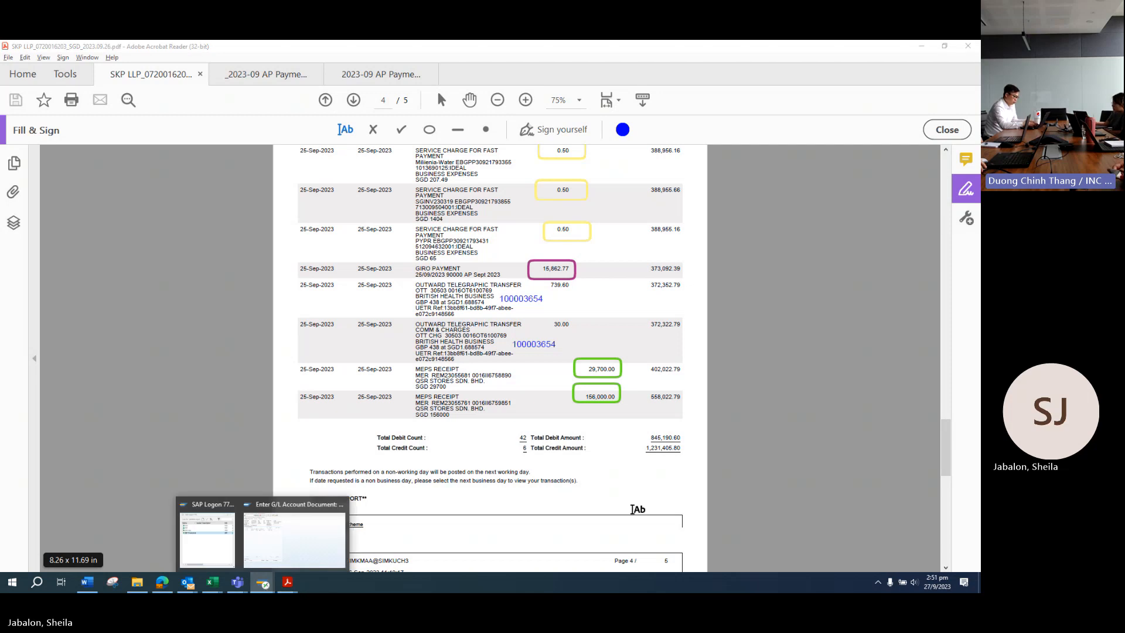
left_click(955, 427)
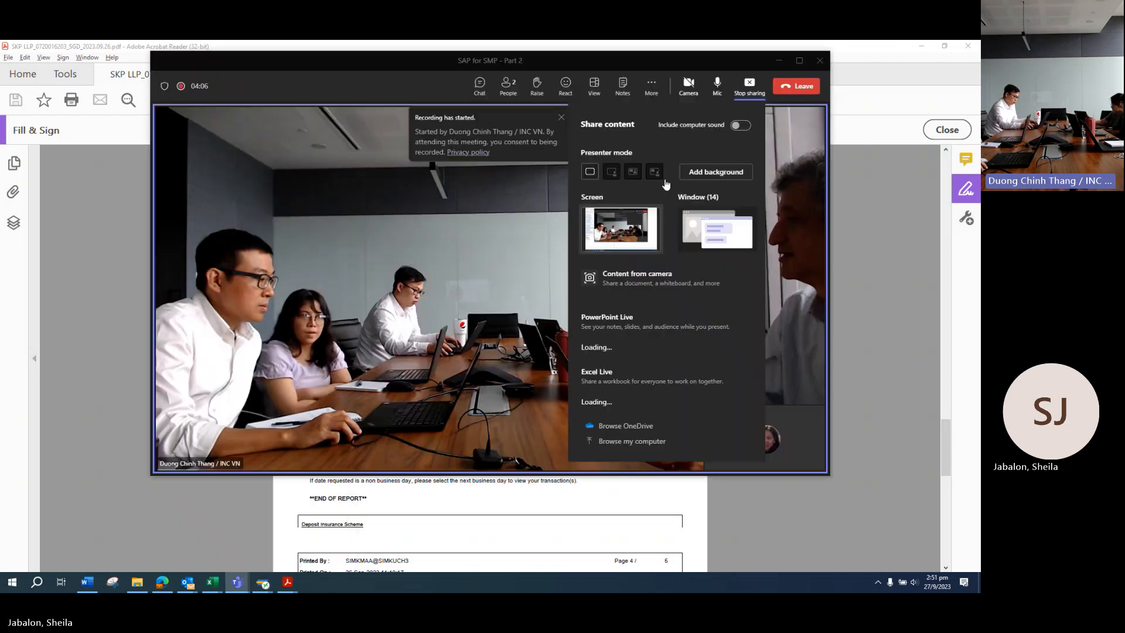
left_click(749, 86)
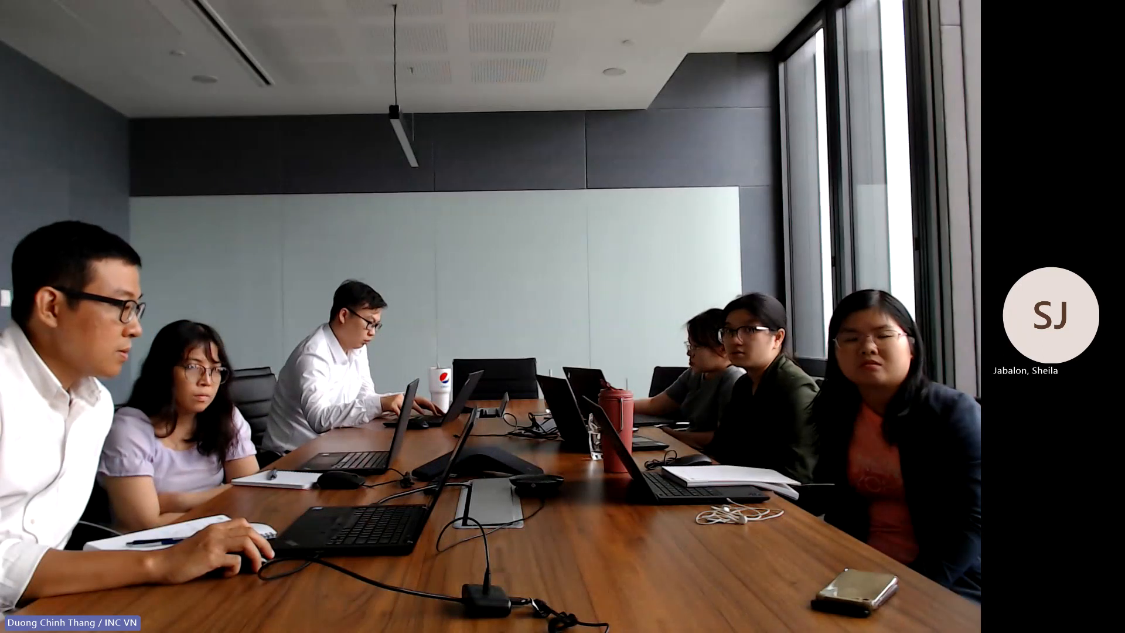
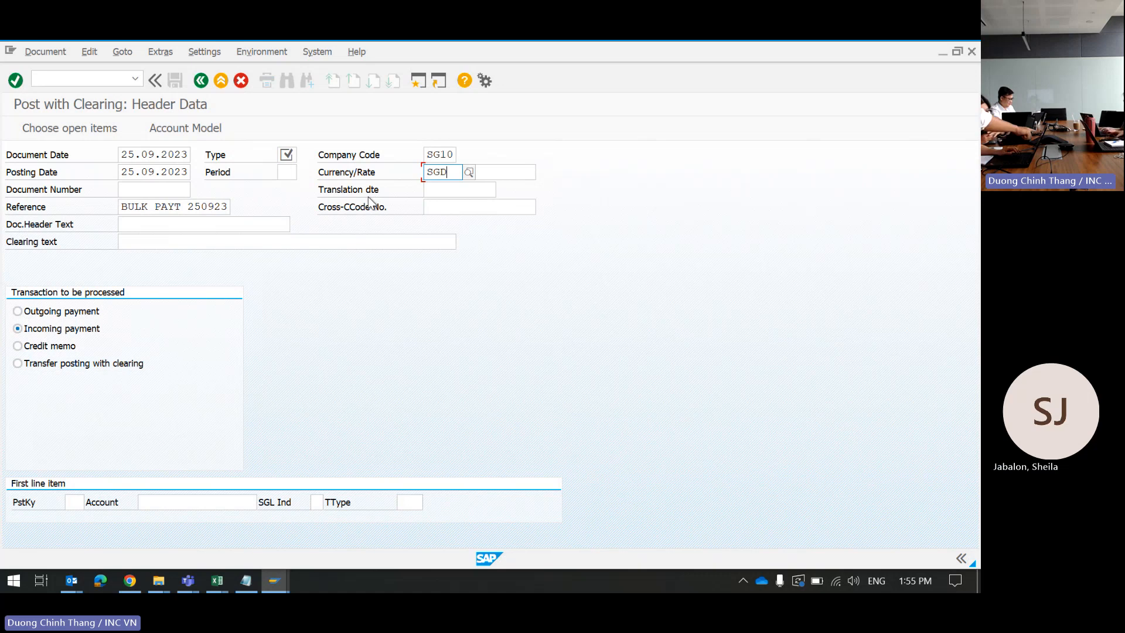
Step: Set posting period 9, document type ZP, and mark it as an outgoing payment
left_click(293, 174)
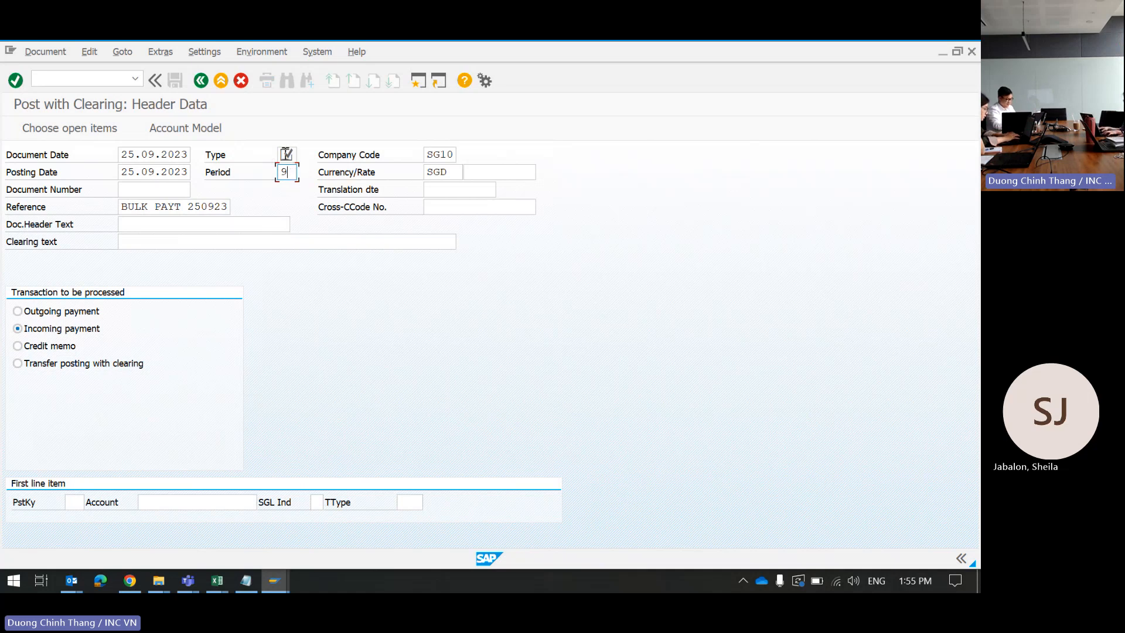
left_click(291, 156)
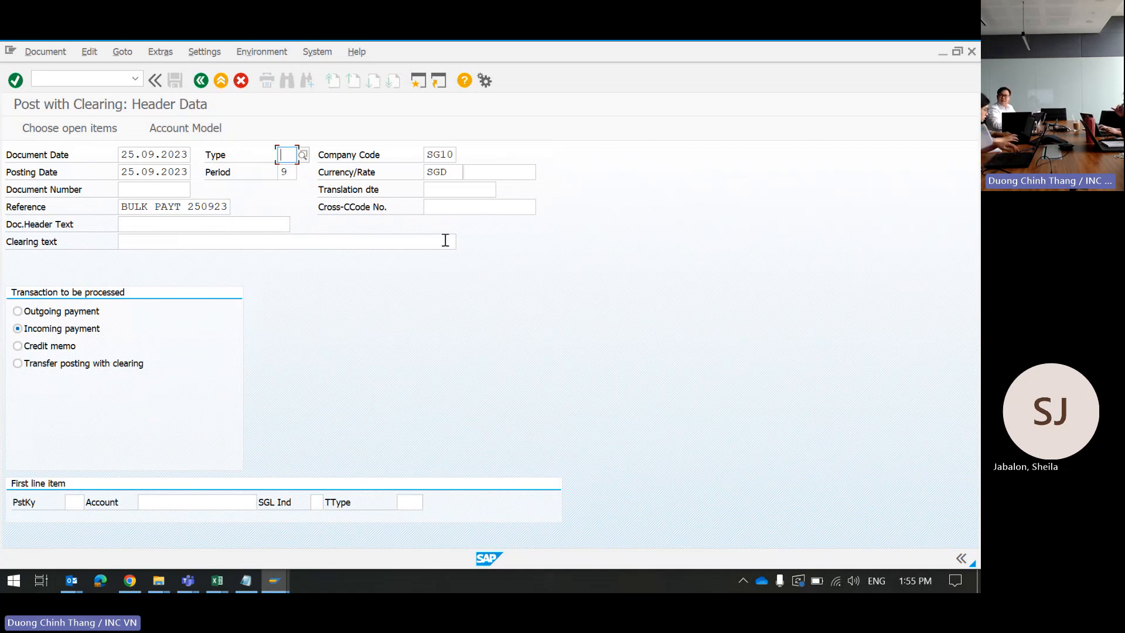
type("ZP")
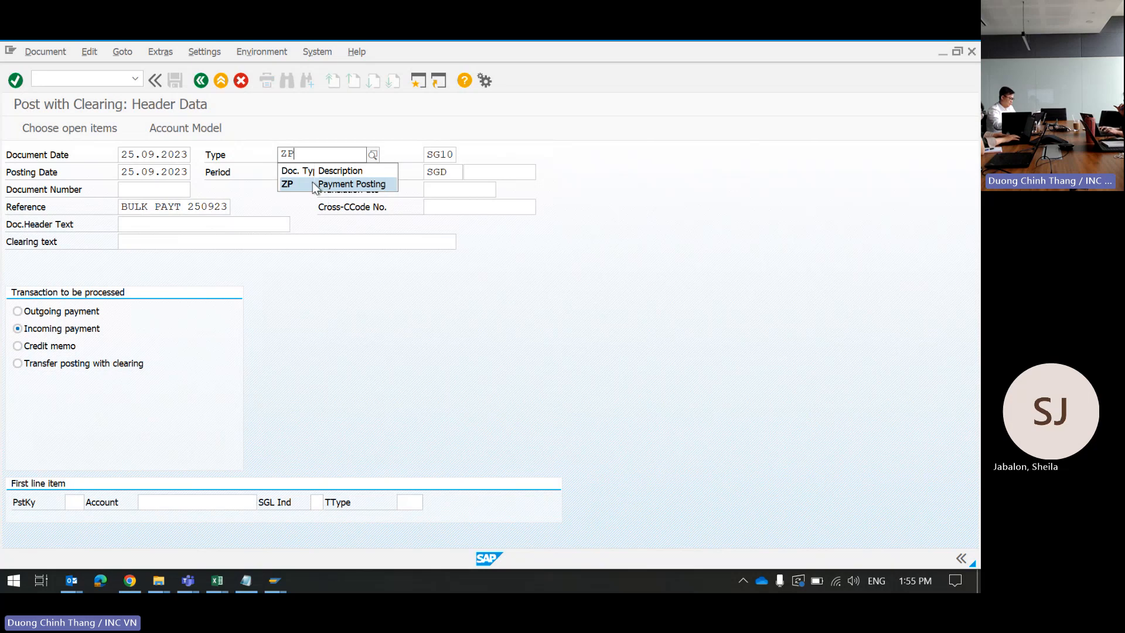
left_click(316, 186)
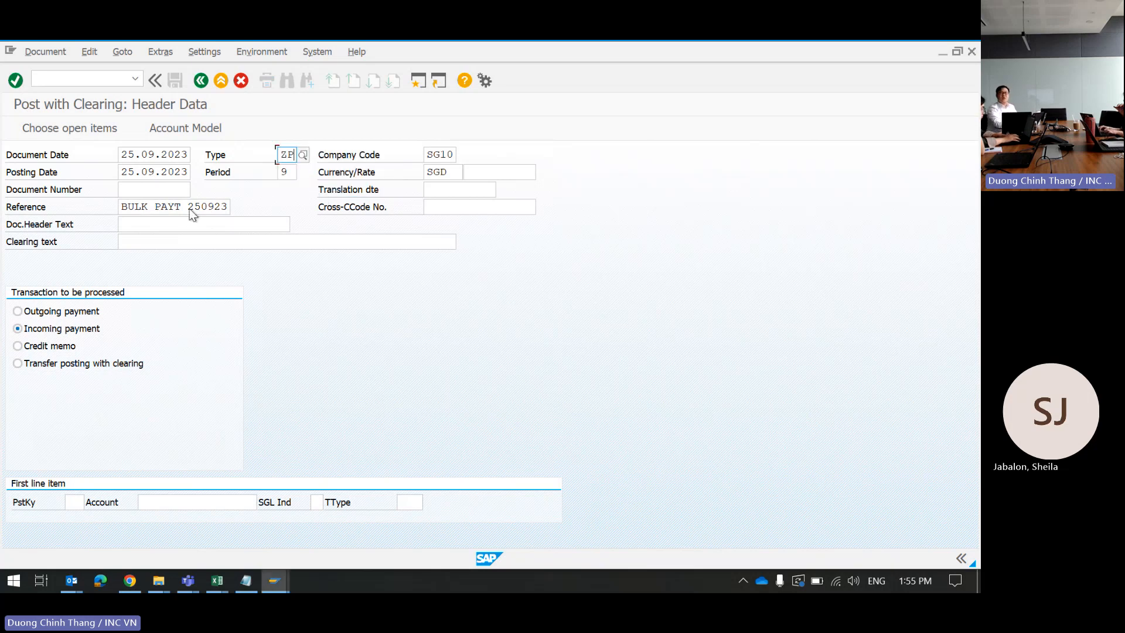
left_click(18, 311)
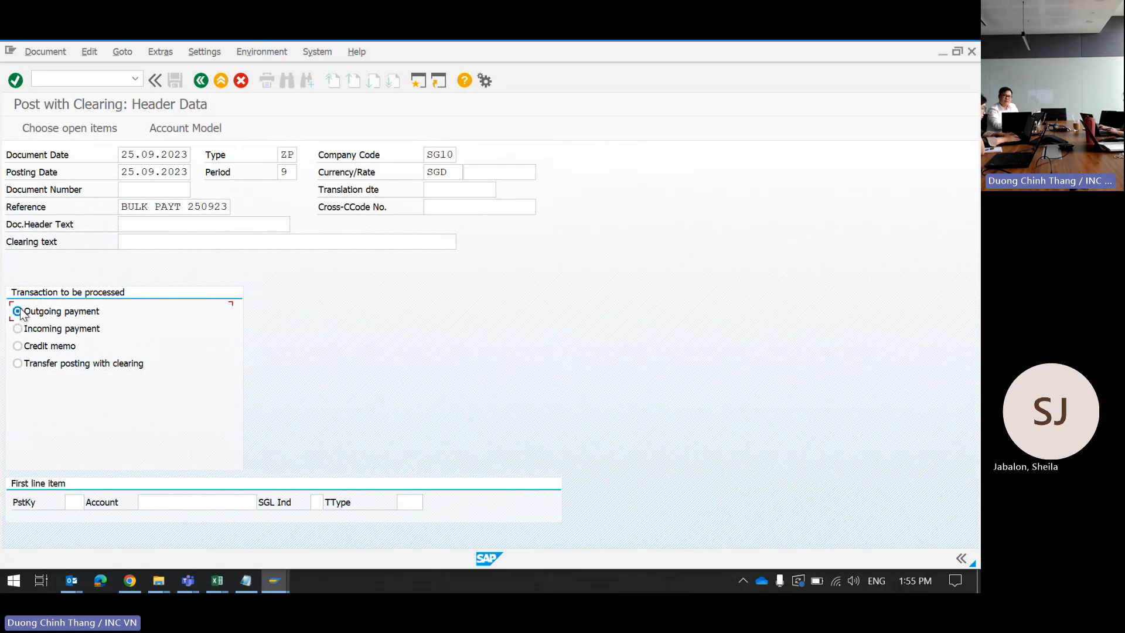
Step: Enter posting key 50, header text BULK PAYT 250923, and first-line account 120710
left_click(77, 503)
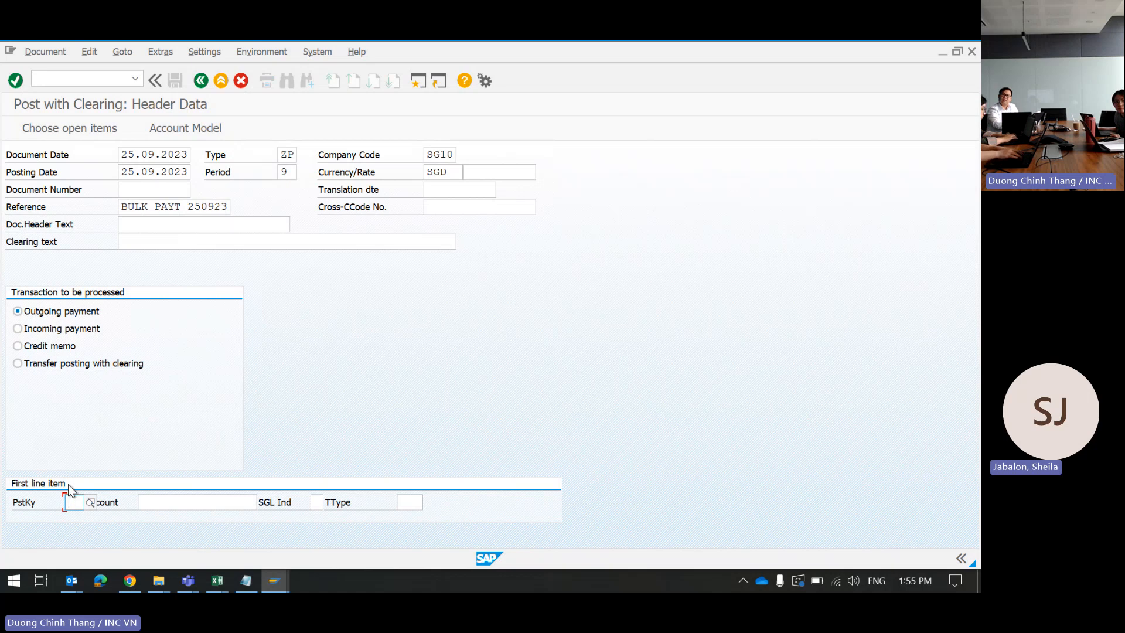
type("50")
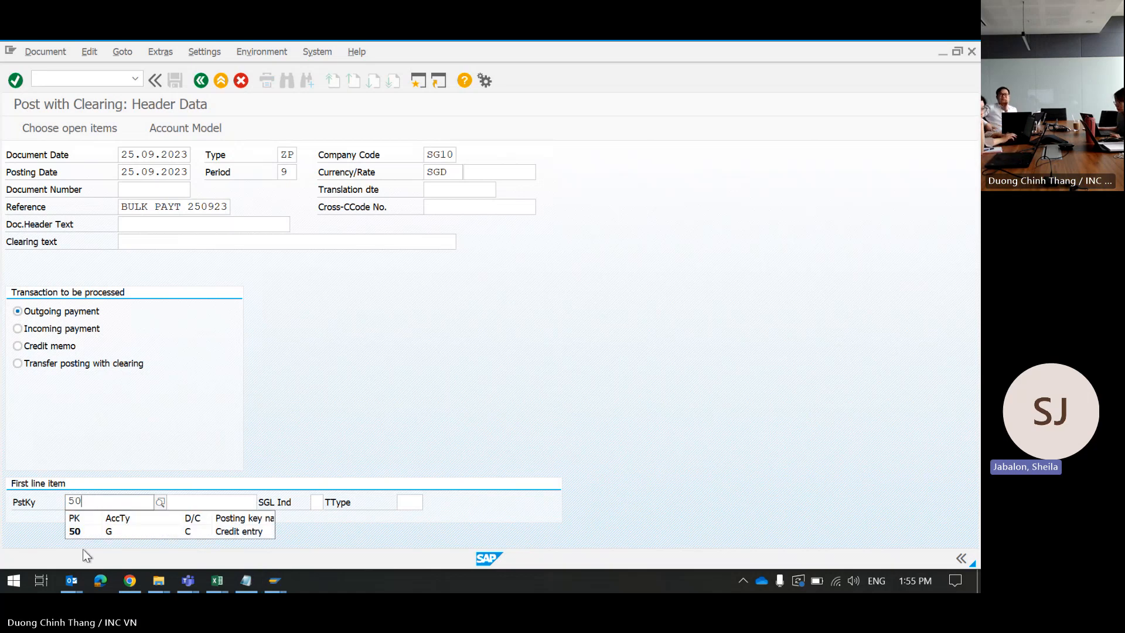
left_click(82, 532)
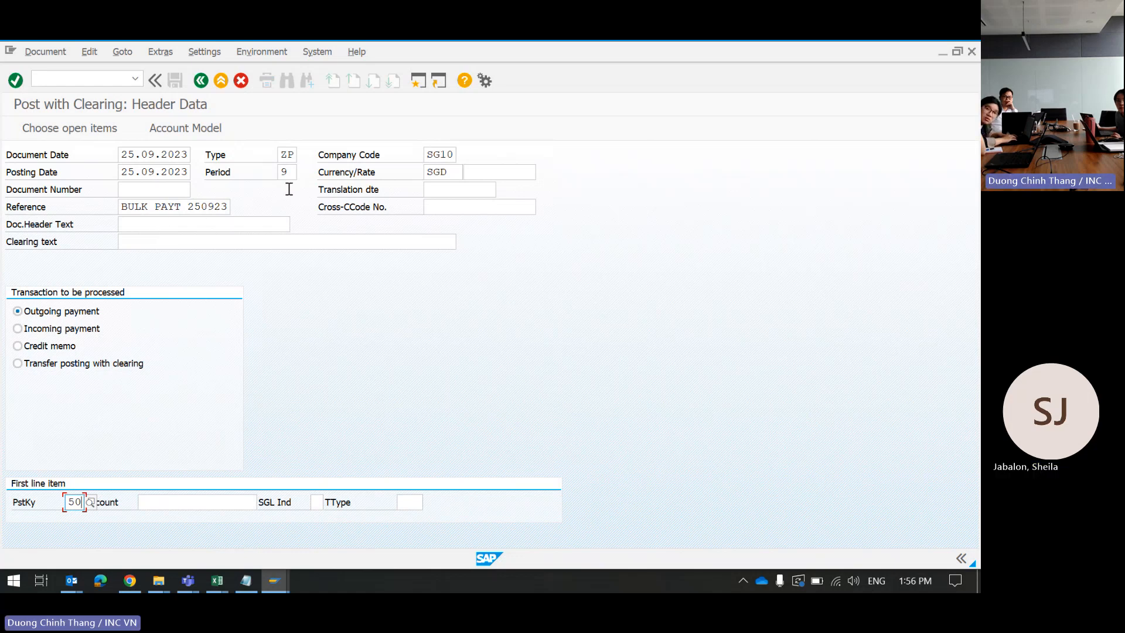
left_click(130, 224)
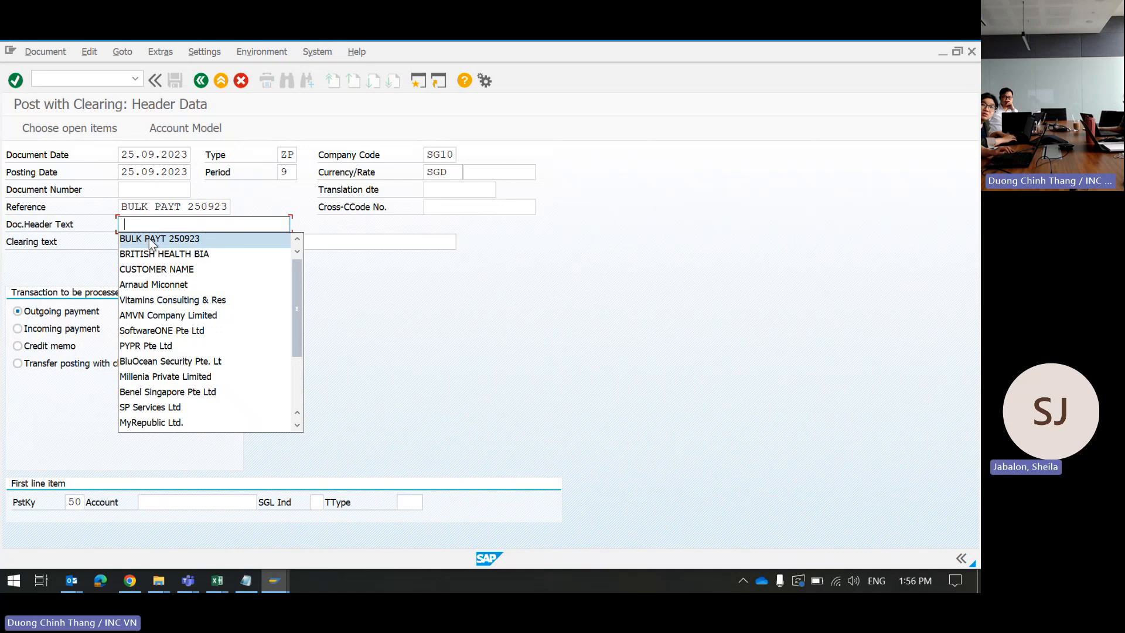
left_click(149, 238)
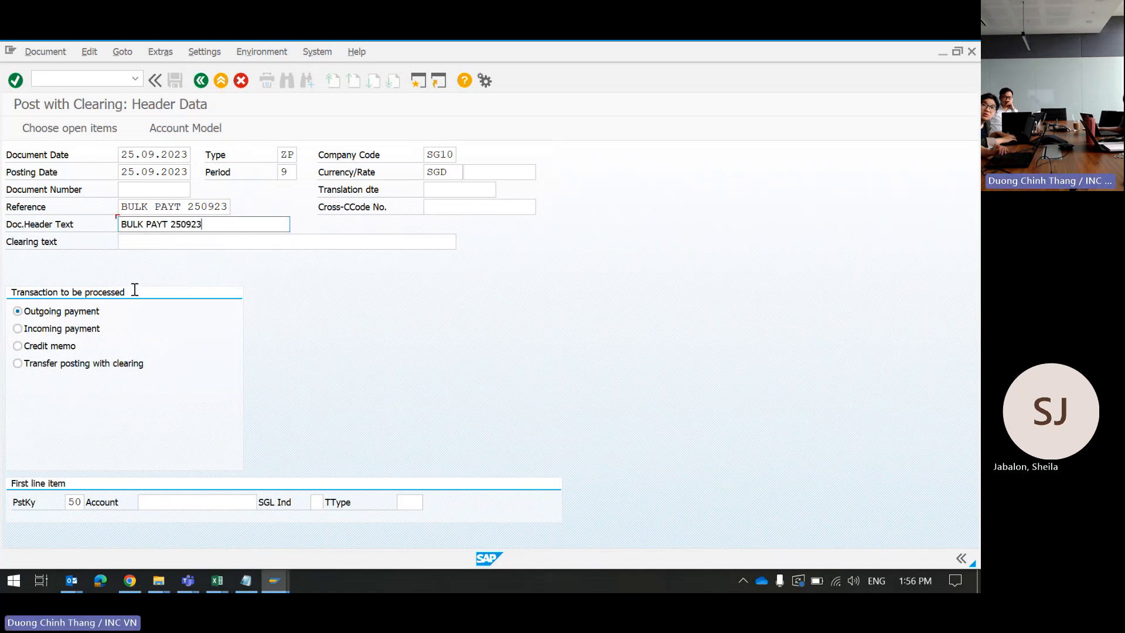
left_click(181, 503)
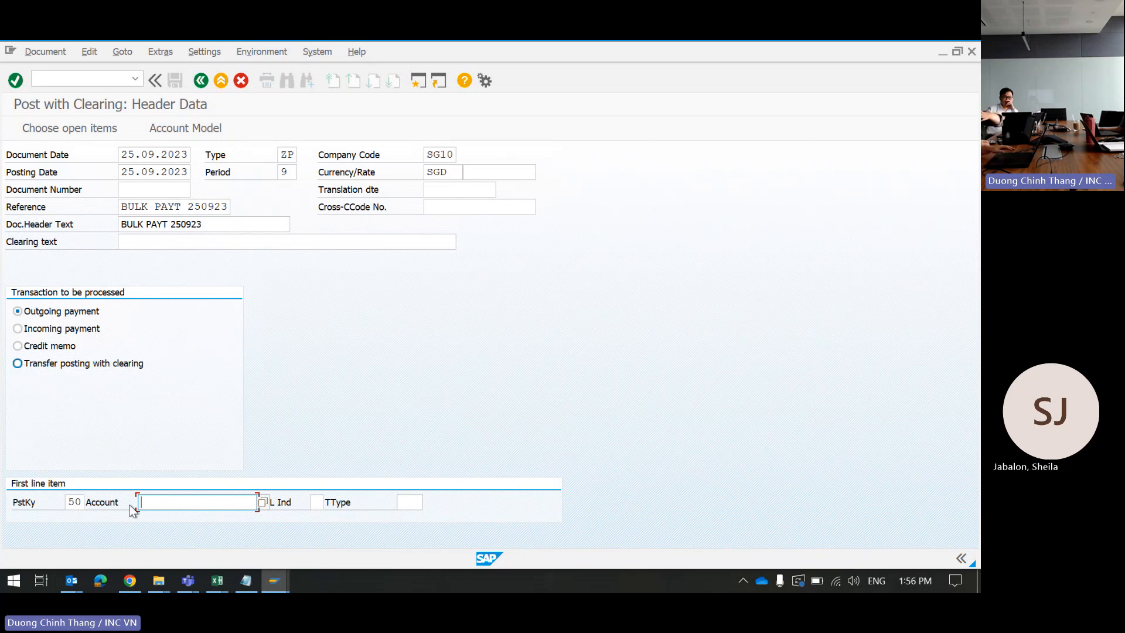
type("1")
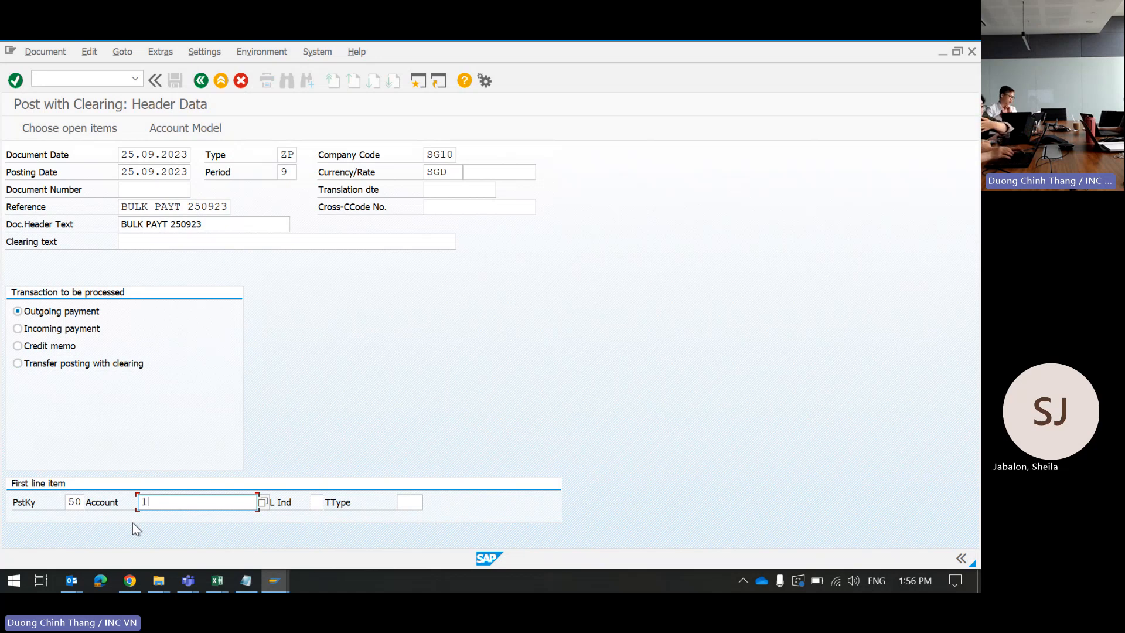
type("2")
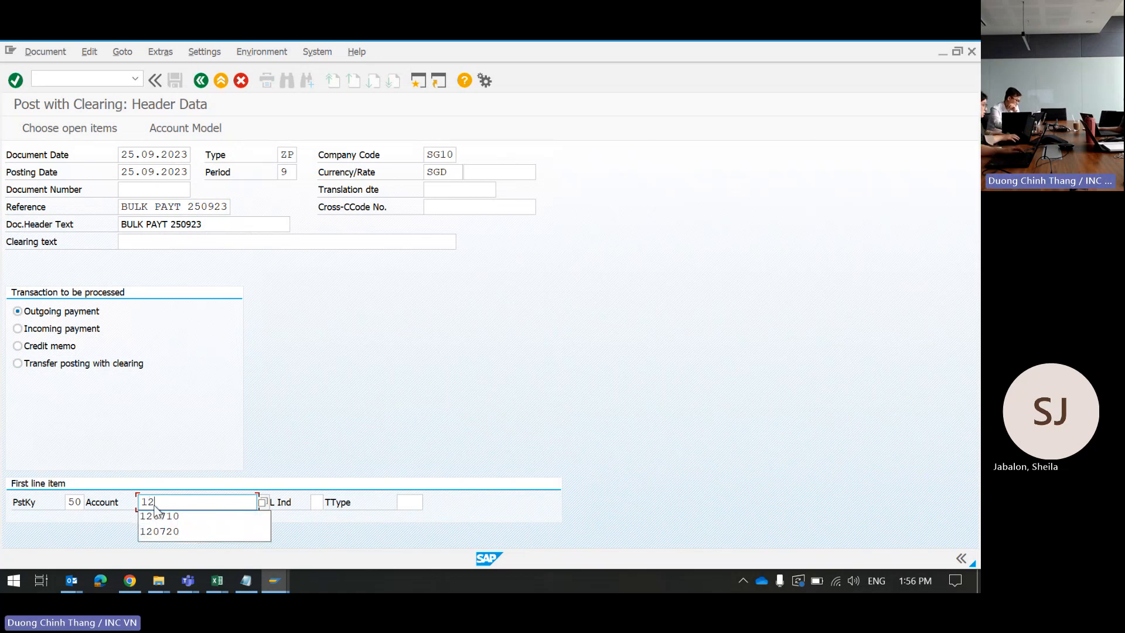
left_click(157, 517)
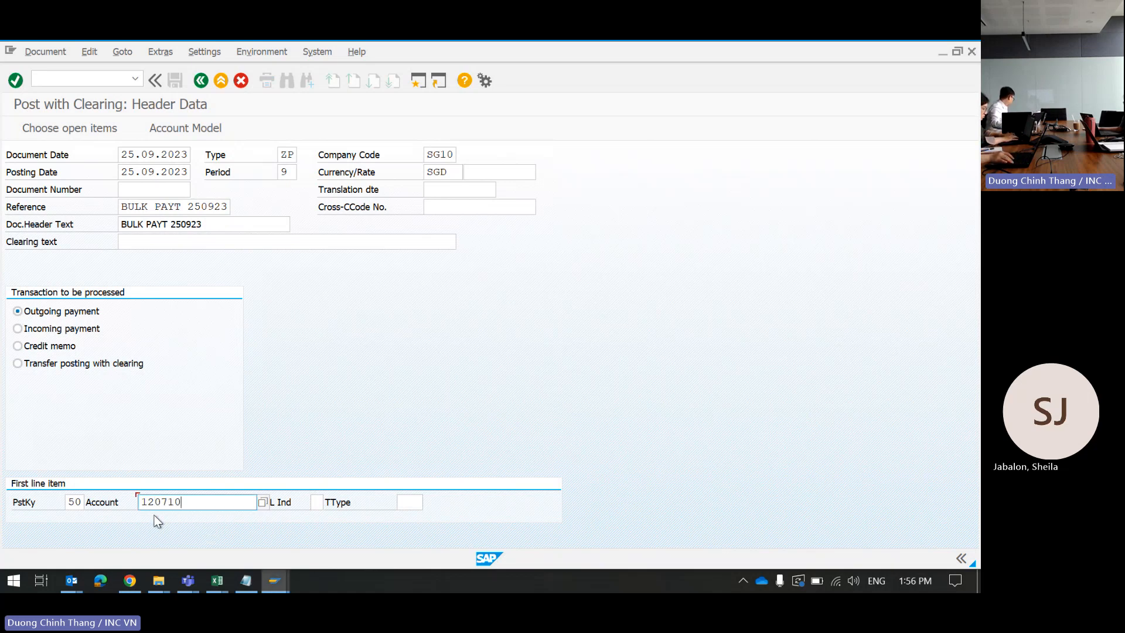
Step: Give the 120710 line amount 15862.77, value date 25.09.2023, and text 'Bulk payment to various suppliers'
key("Return")
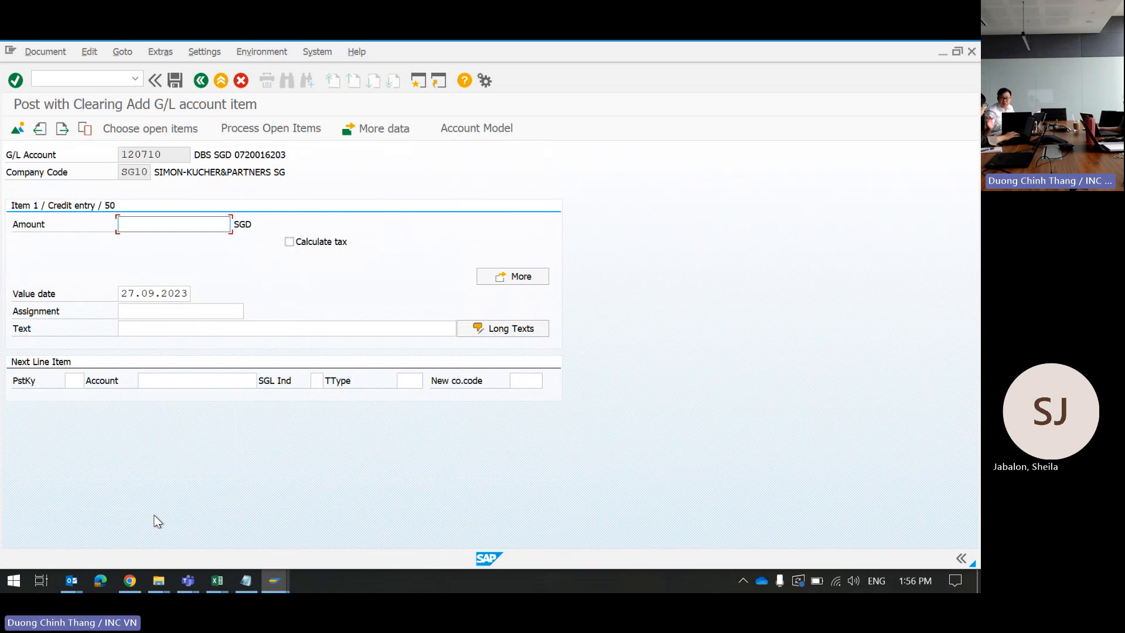
left_click(150, 224)
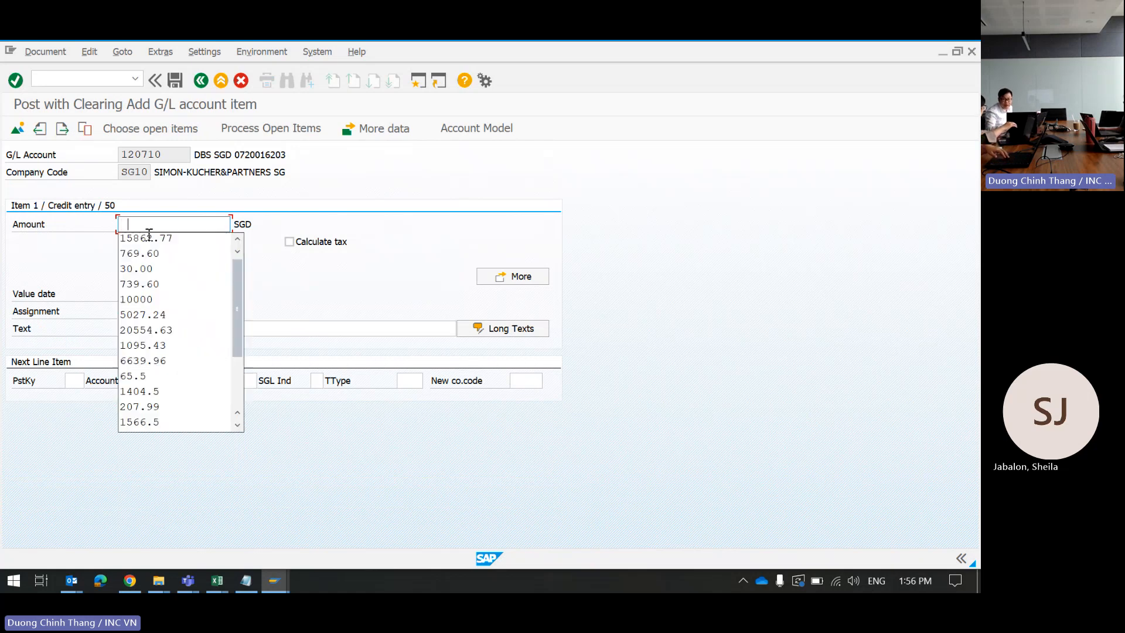
left_click(148, 237)
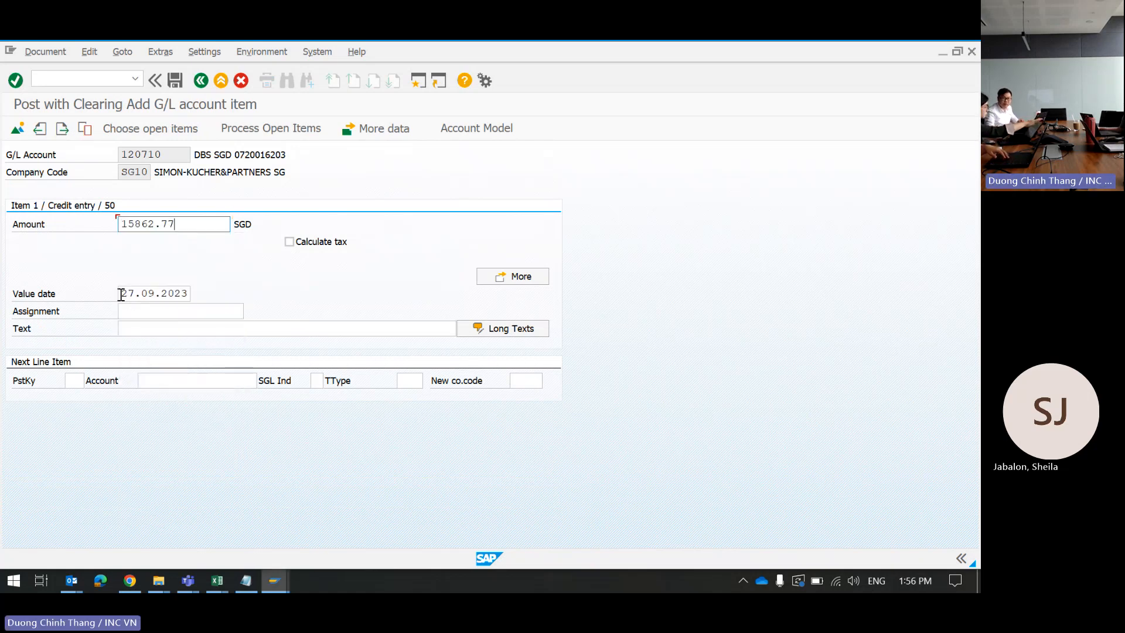
left_click_drag(121, 294, 199, 296)
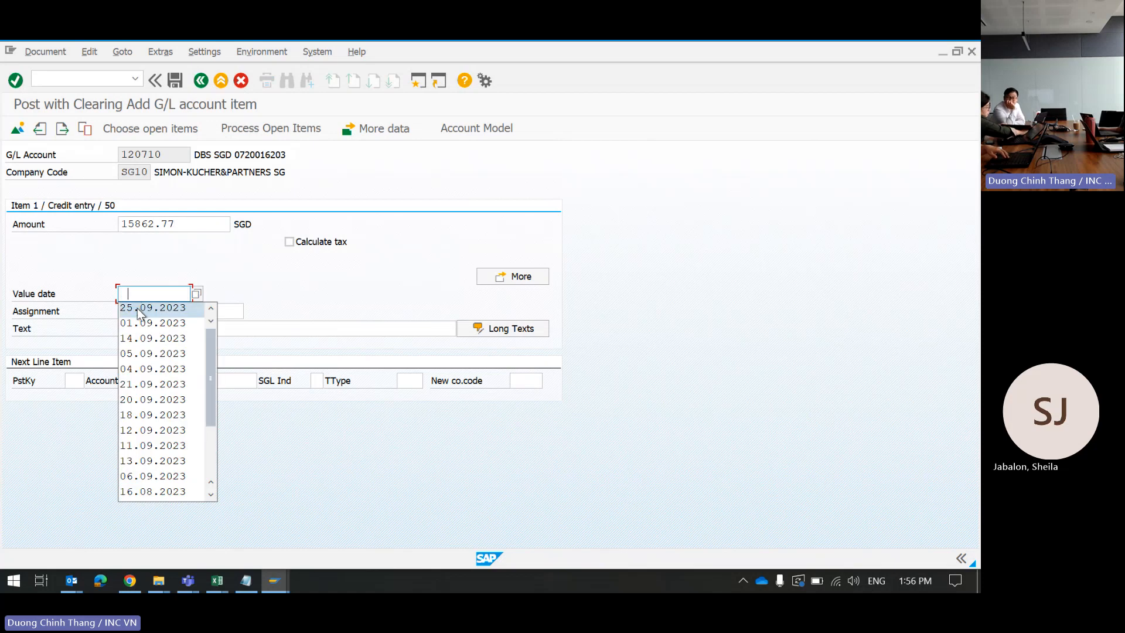
left_click(138, 309)
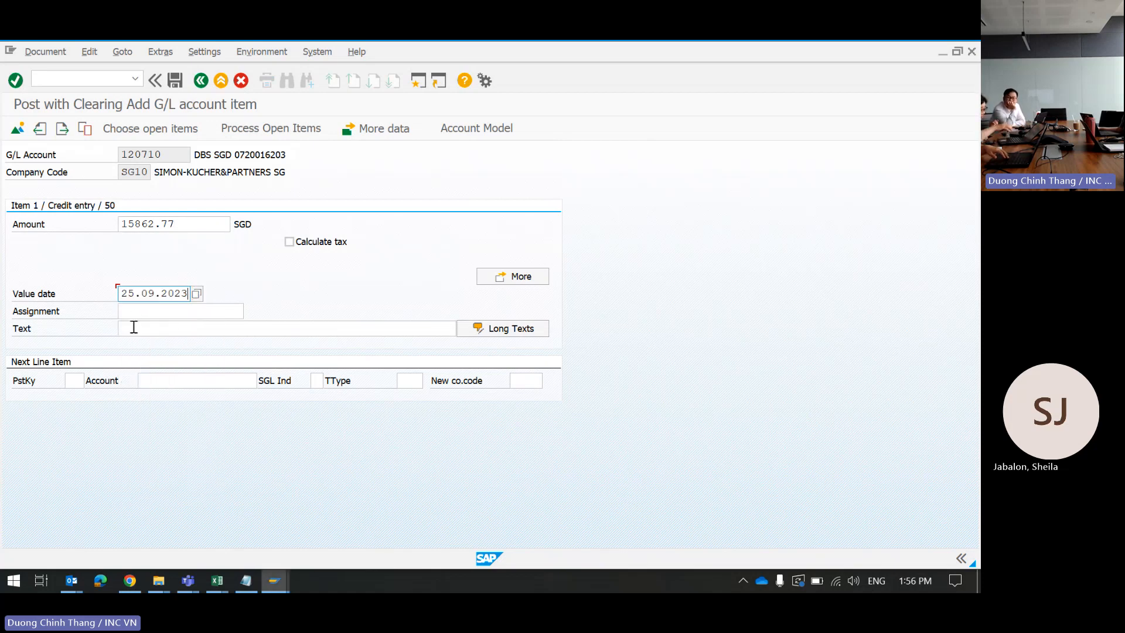
left_click(133, 327)
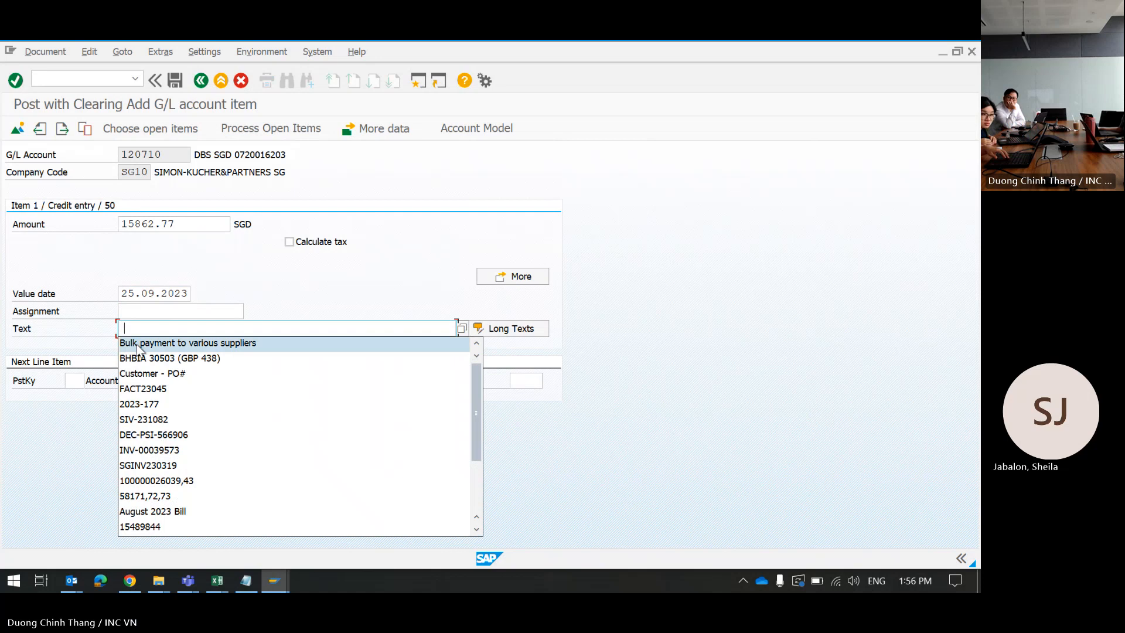
left_click(139, 344)
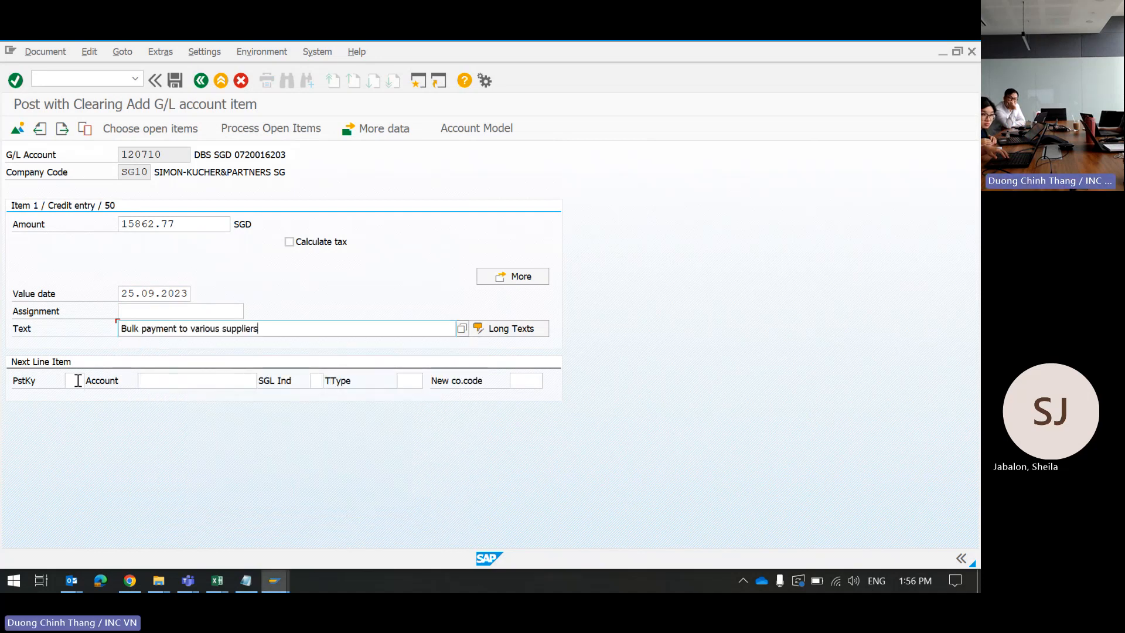
Step: Start a next-line posting key of 4, then clear it and dismiss the suggestions
left_click(77, 380)
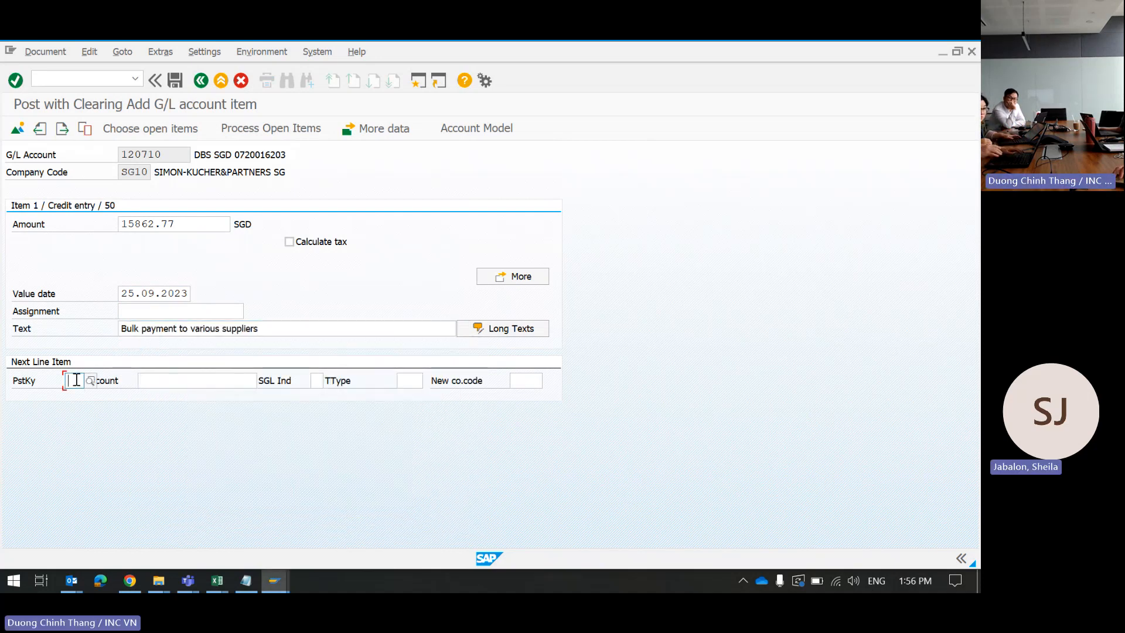
type("4")
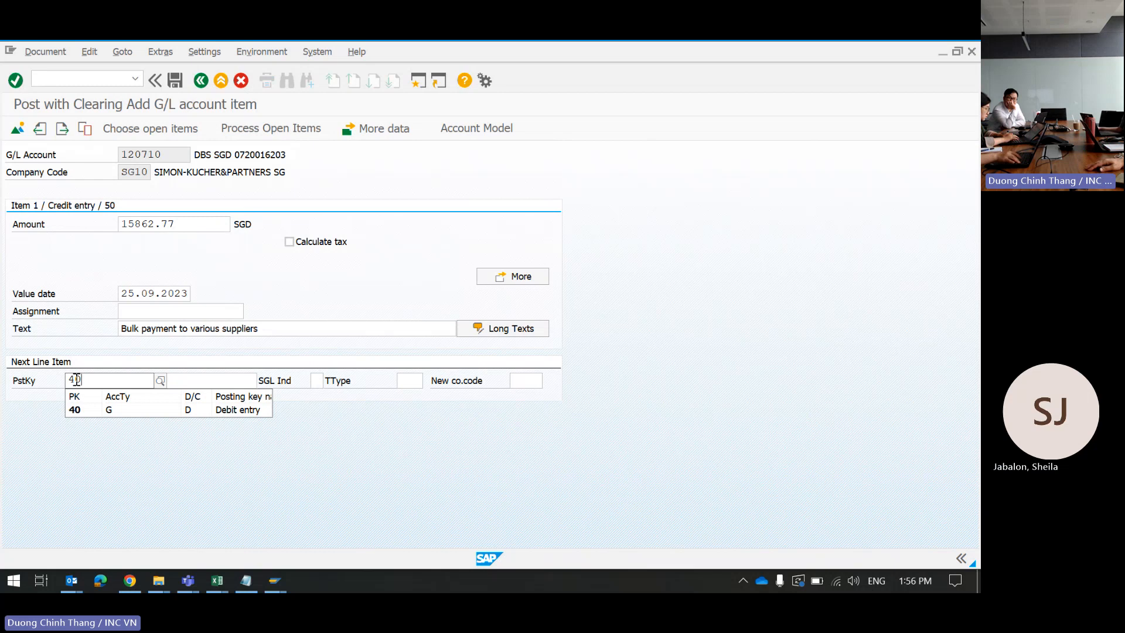
key("BackSpace")
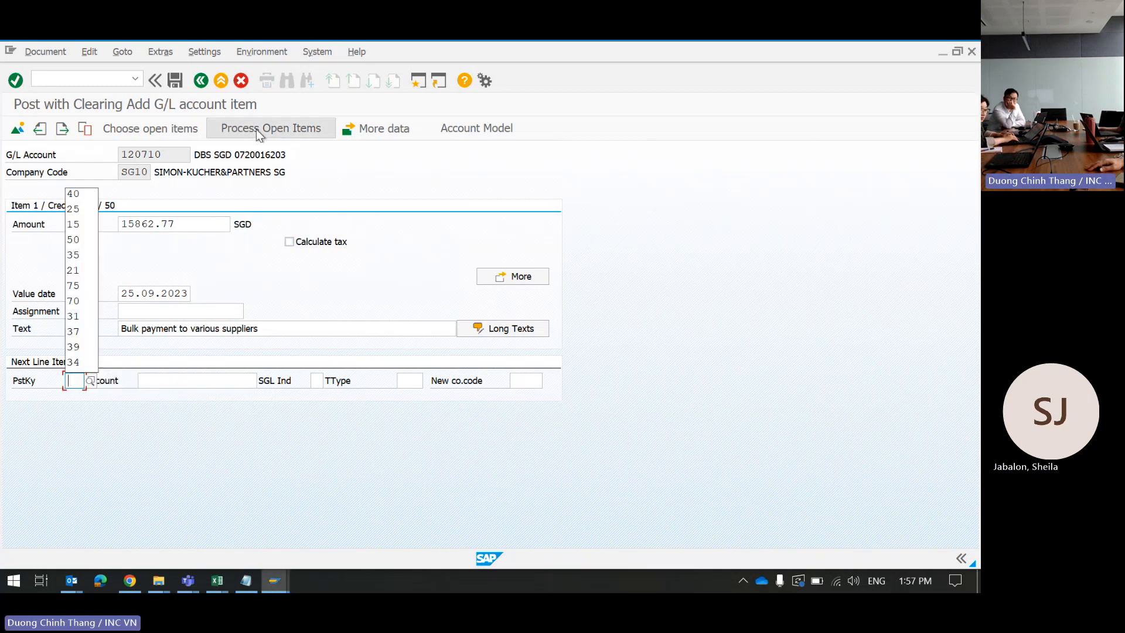
left_click(436, 294)
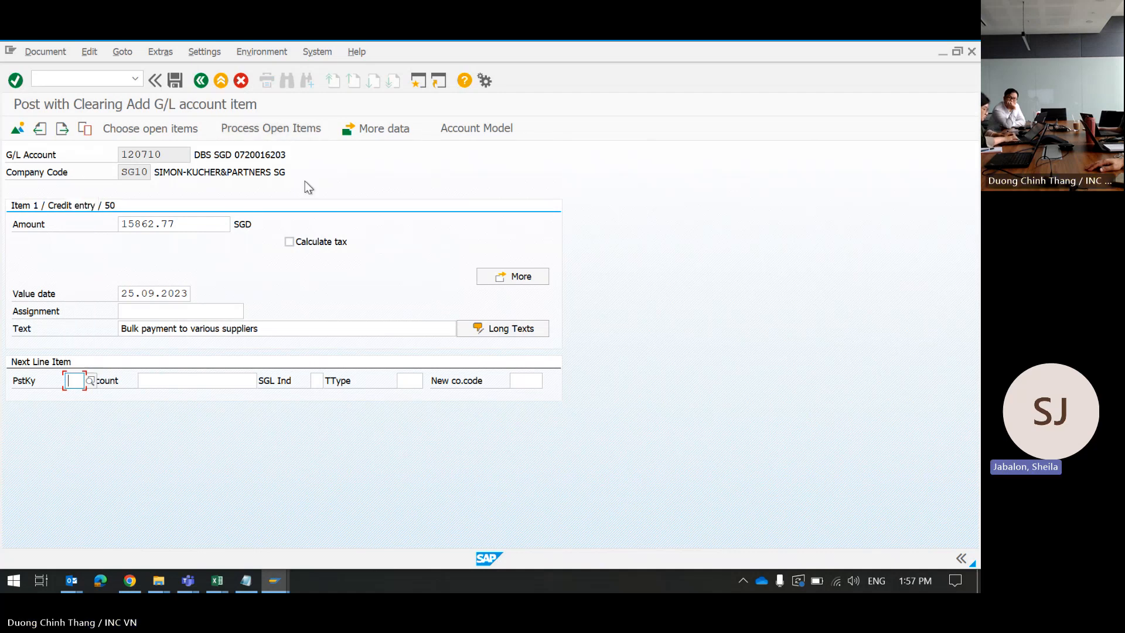
Step: On the open-item selection screen, set the account type to K (vendors)
left_click(152, 128)
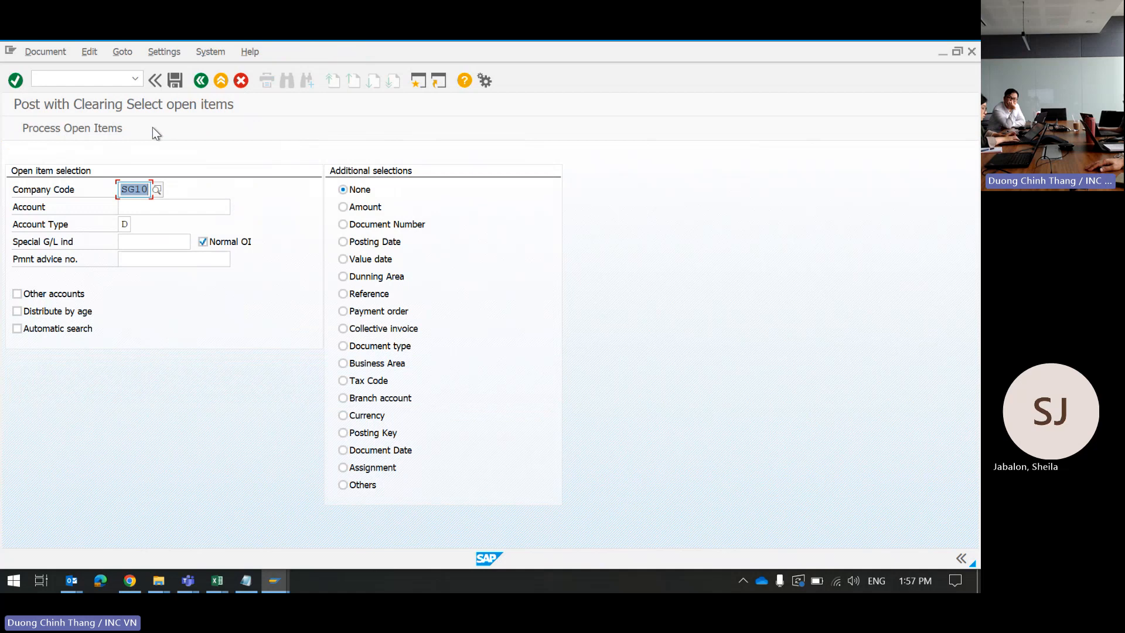
left_click(144, 205)
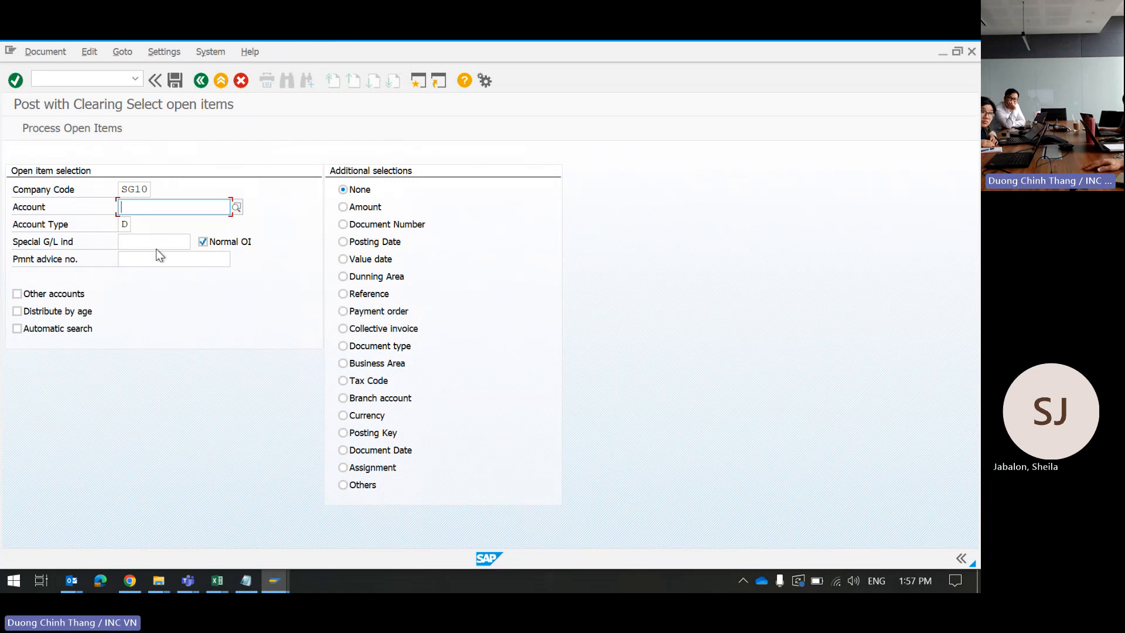
left_click(125, 224)
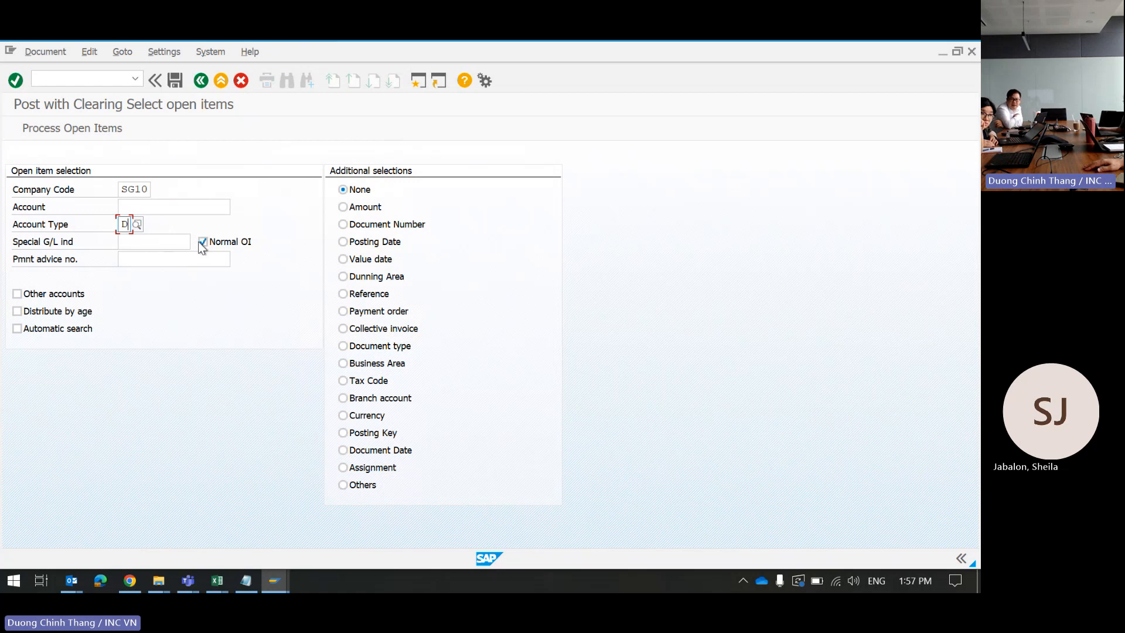
left_click(120, 241)
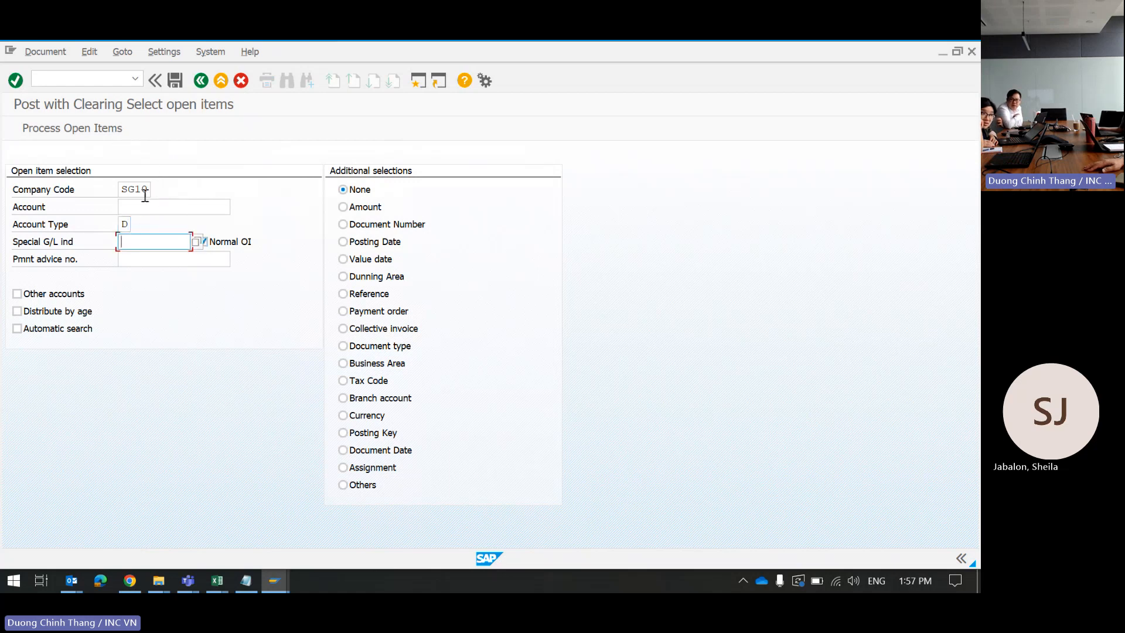
left_click(126, 225)
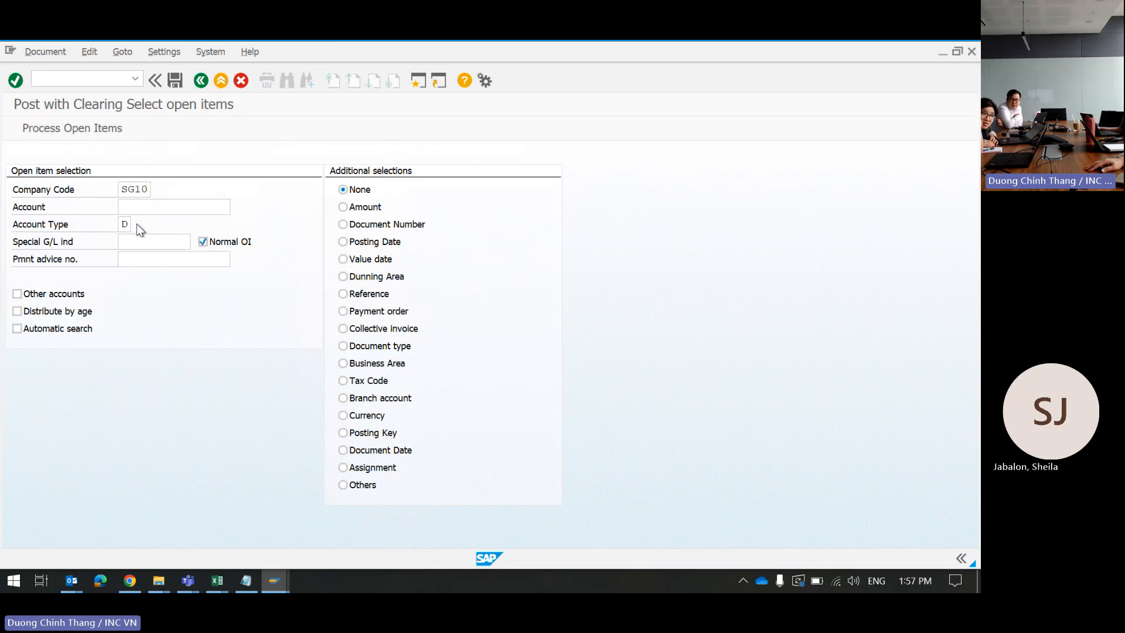
left_click(136, 224)
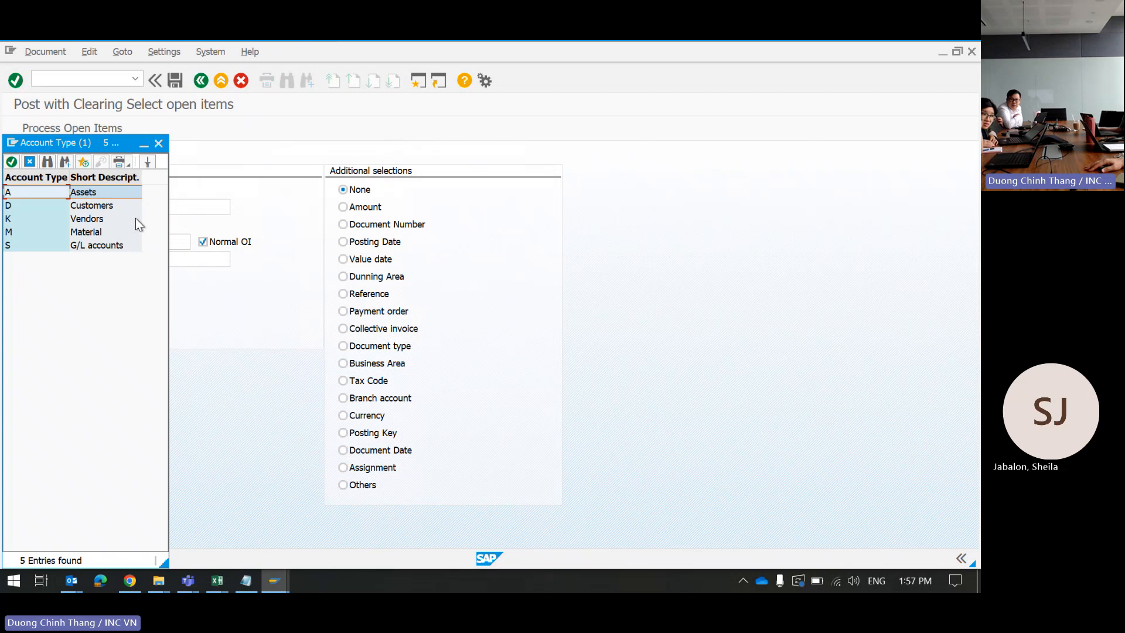
left_click(97, 220)
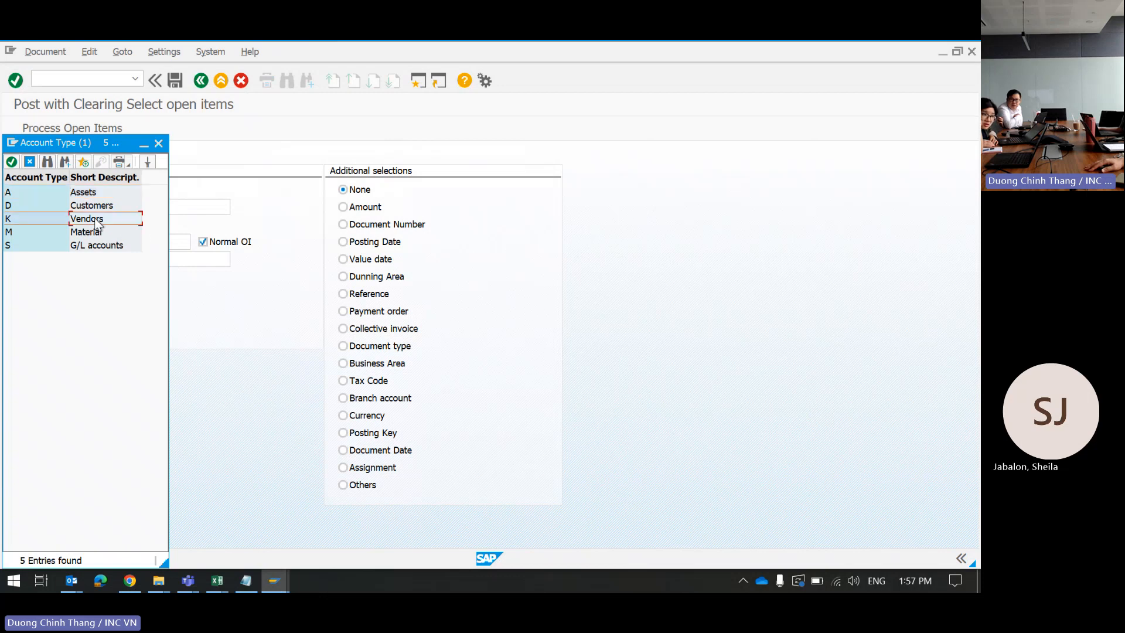
double_click(96, 223)
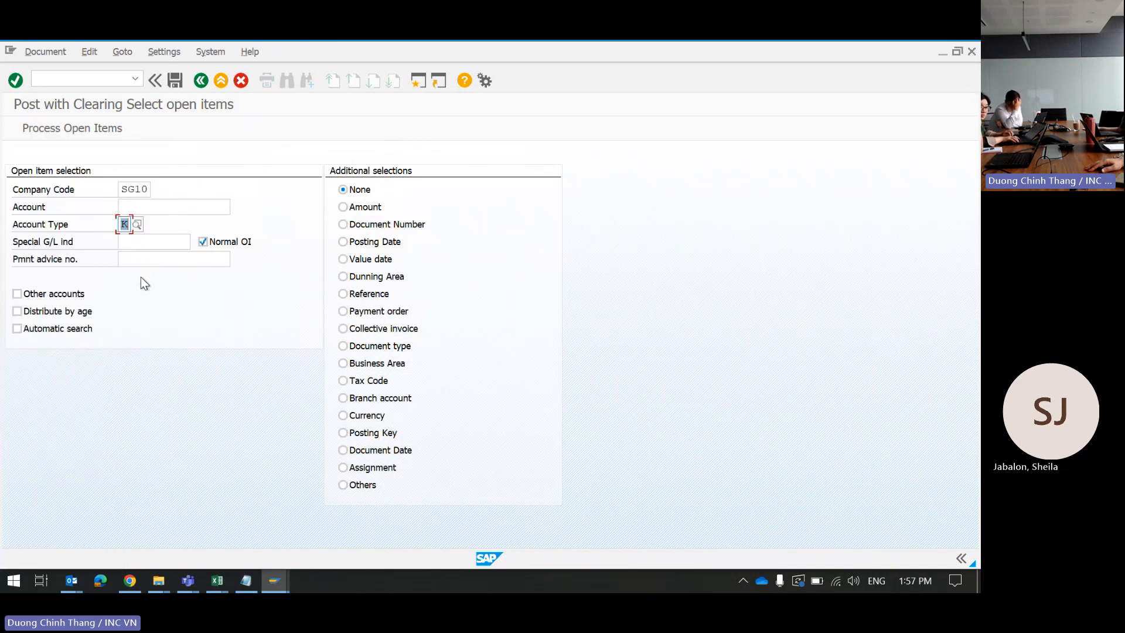
Step: Search vendors with WEI*, take the first match as the account, and load its open items
left_click(147, 209)
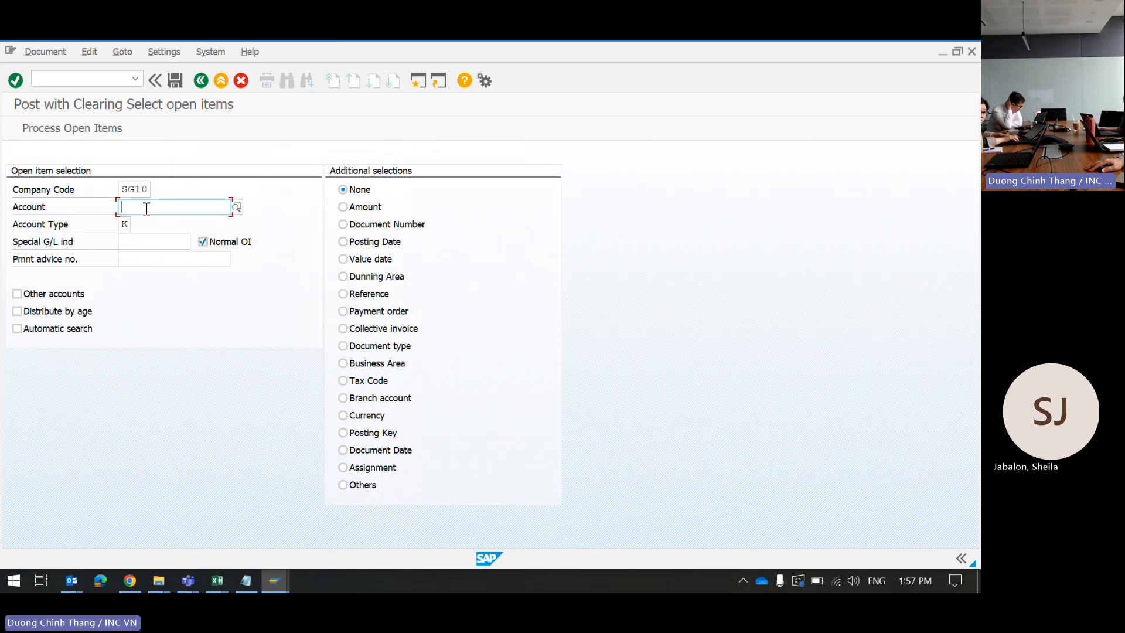
left_click(235, 208)
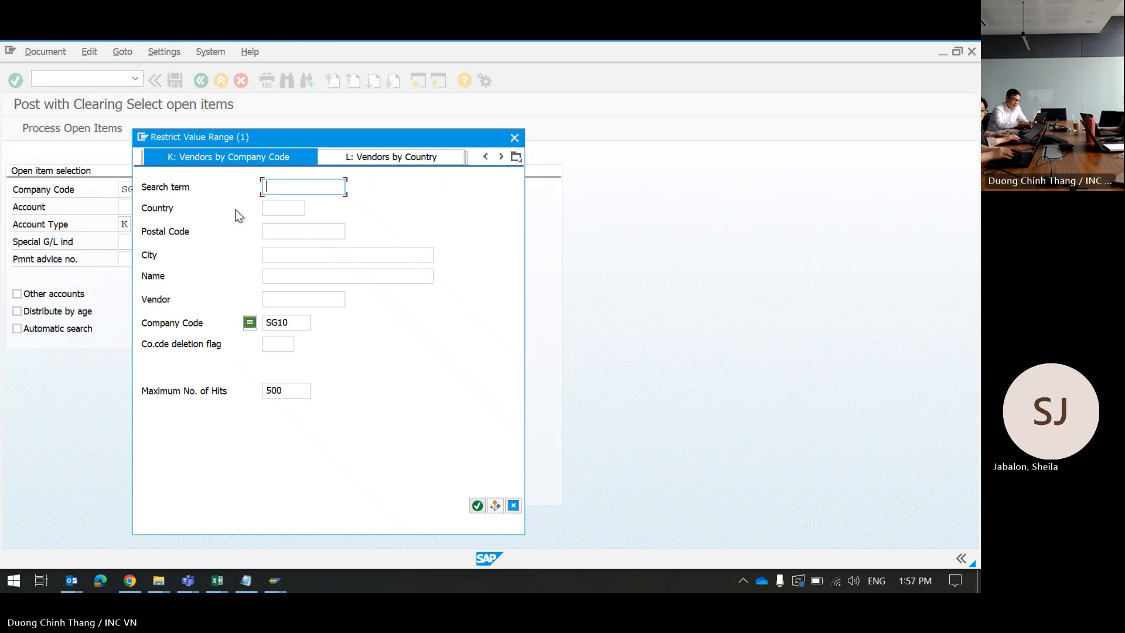
type("WEI")
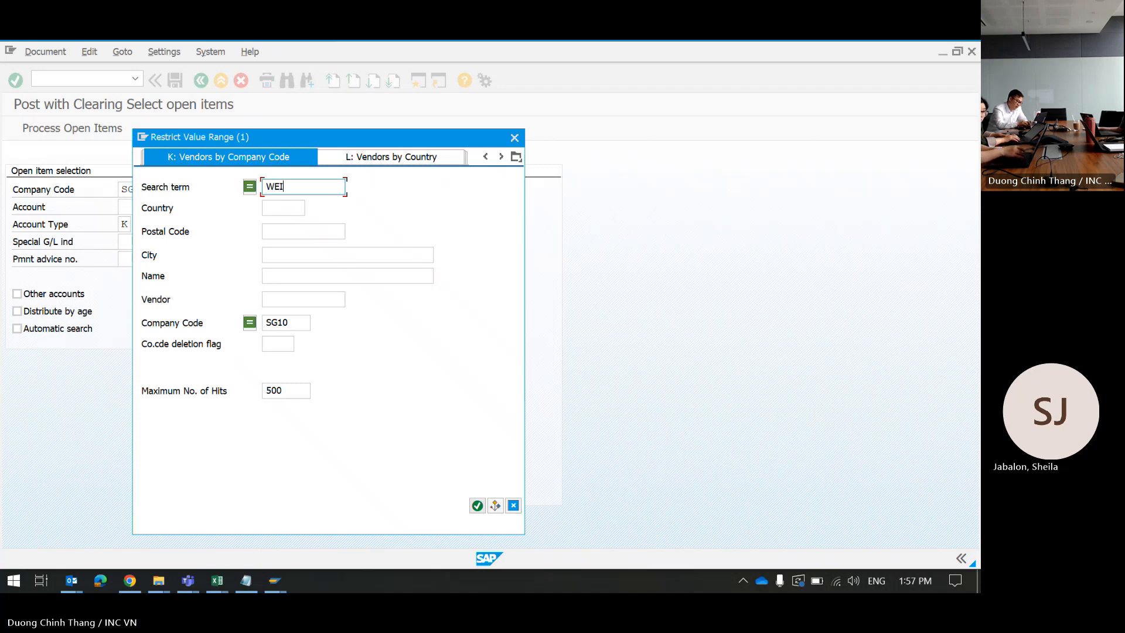
type("*")
key("Return")
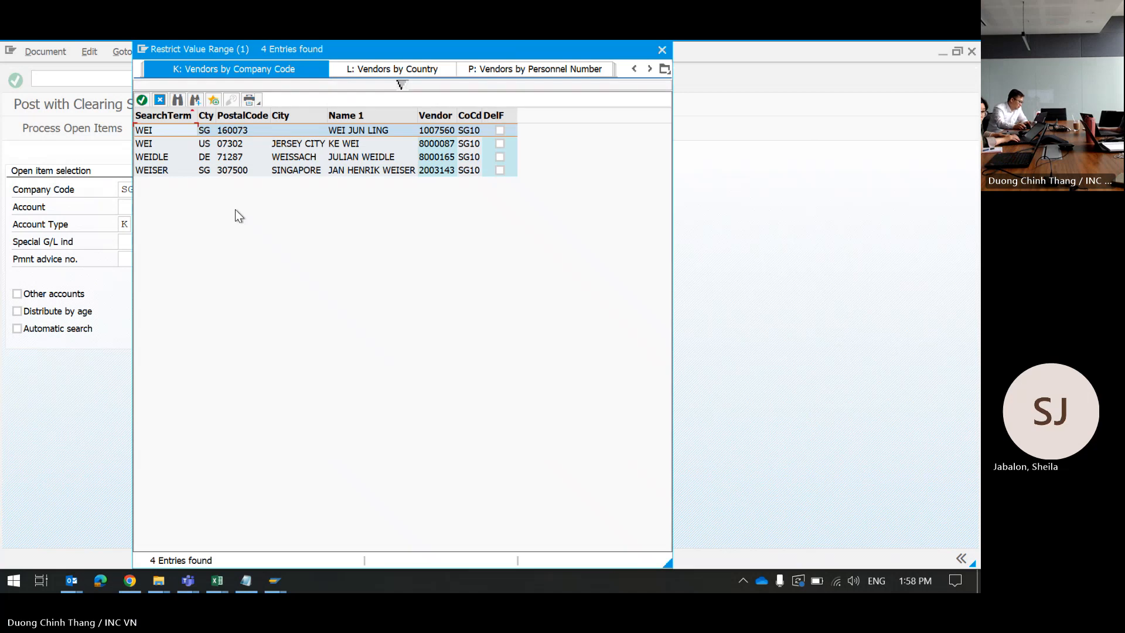
left_click(345, 134)
double_click(346, 134)
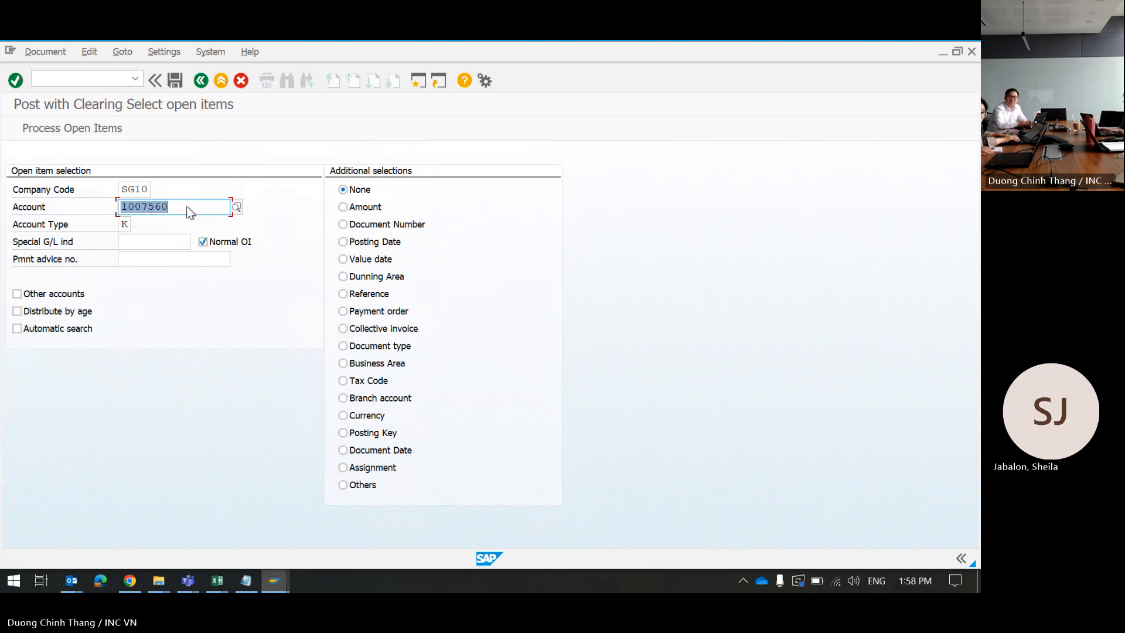
key("Return")
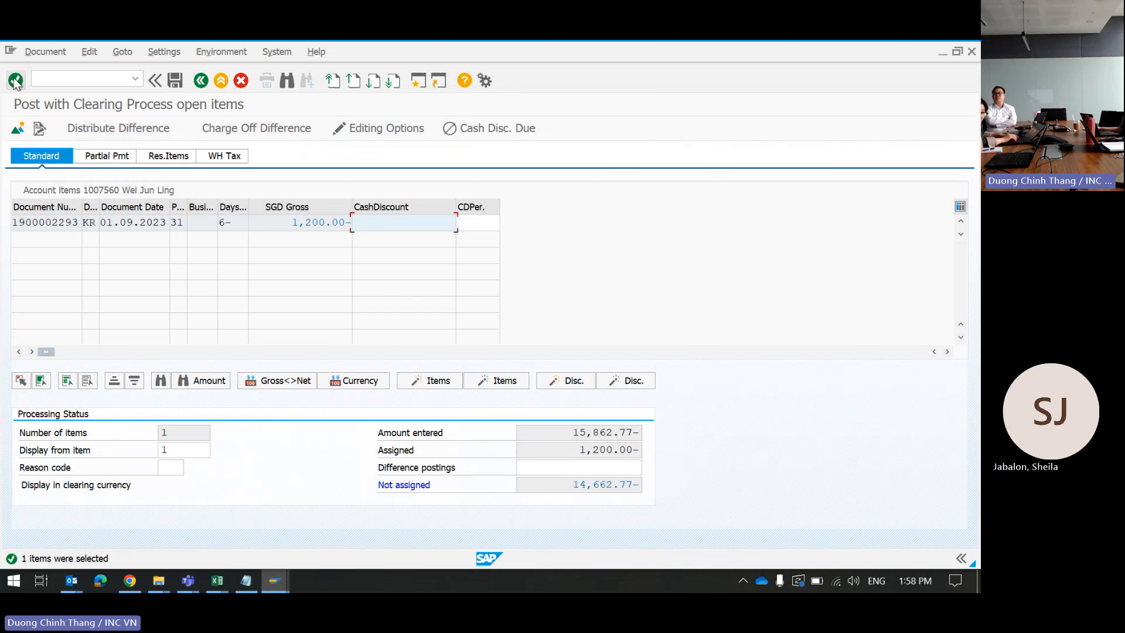
Step: Review the 15,862.77 bank credit line in the document overview, then return to open-item selection
left_click(18, 129)
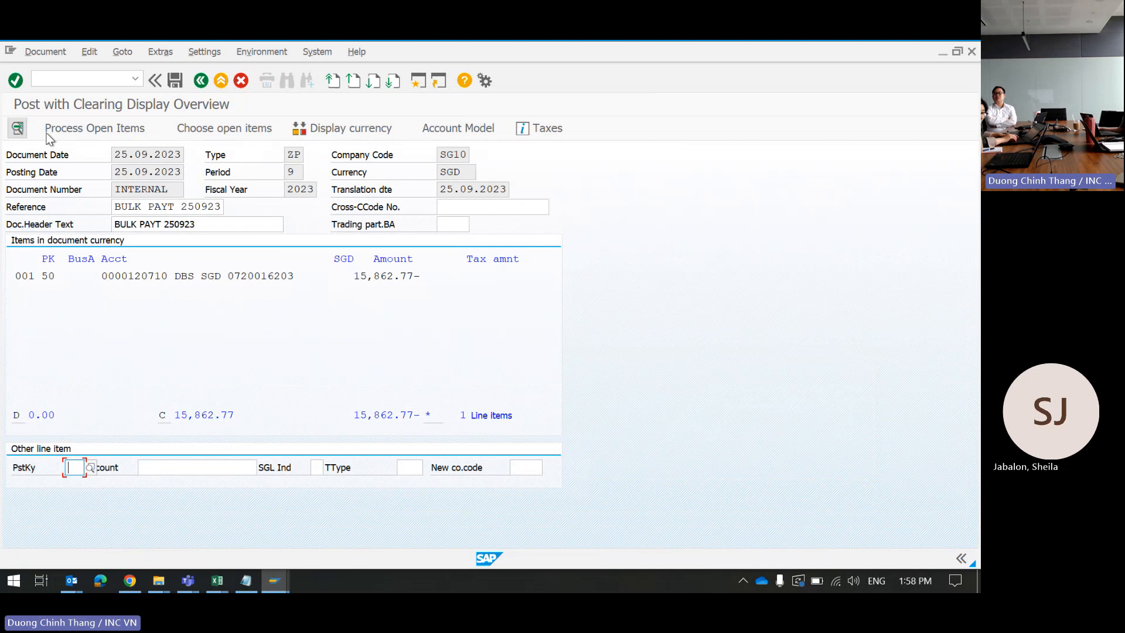
left_click(233, 126)
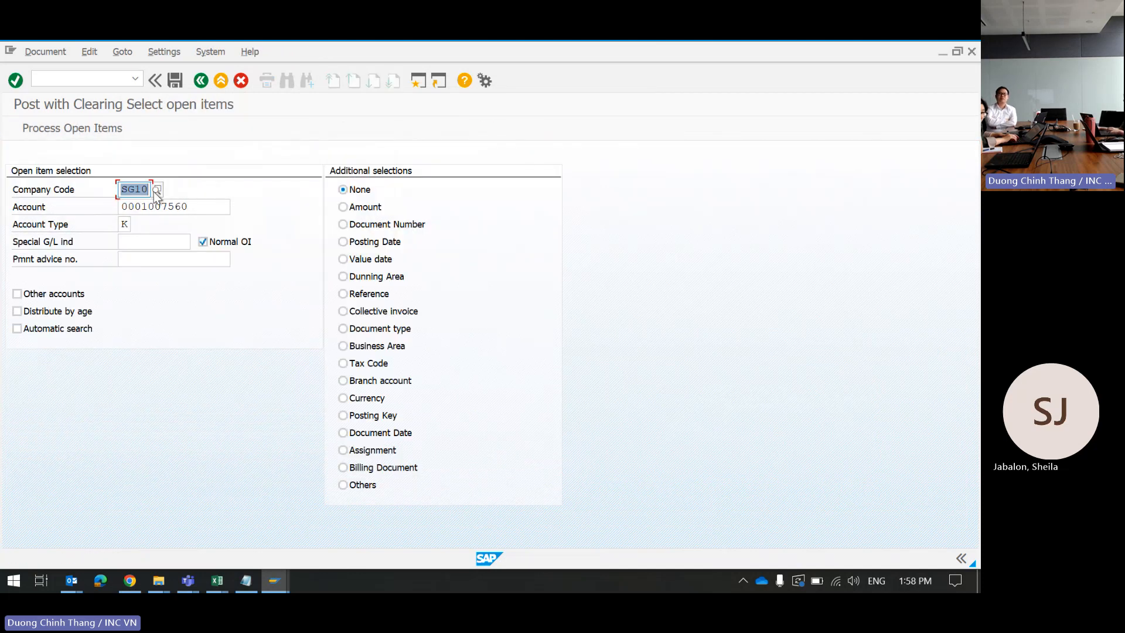
Step: Search vendors for the term LYRECO in the account's search help
left_click_drag(194, 206, 67, 211)
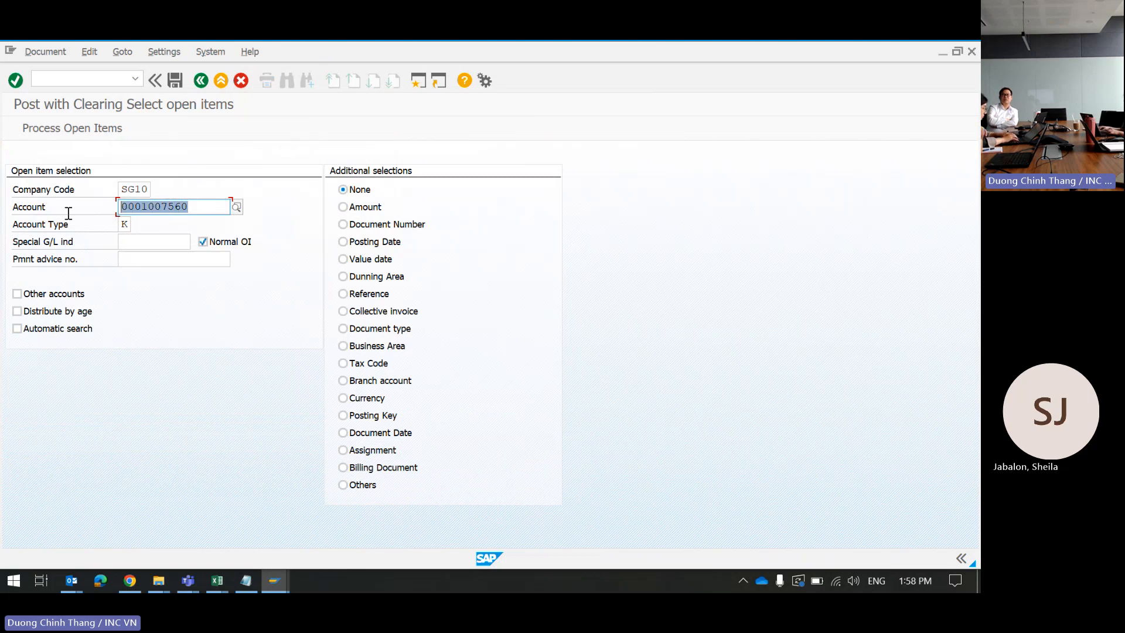
left_click(236, 207)
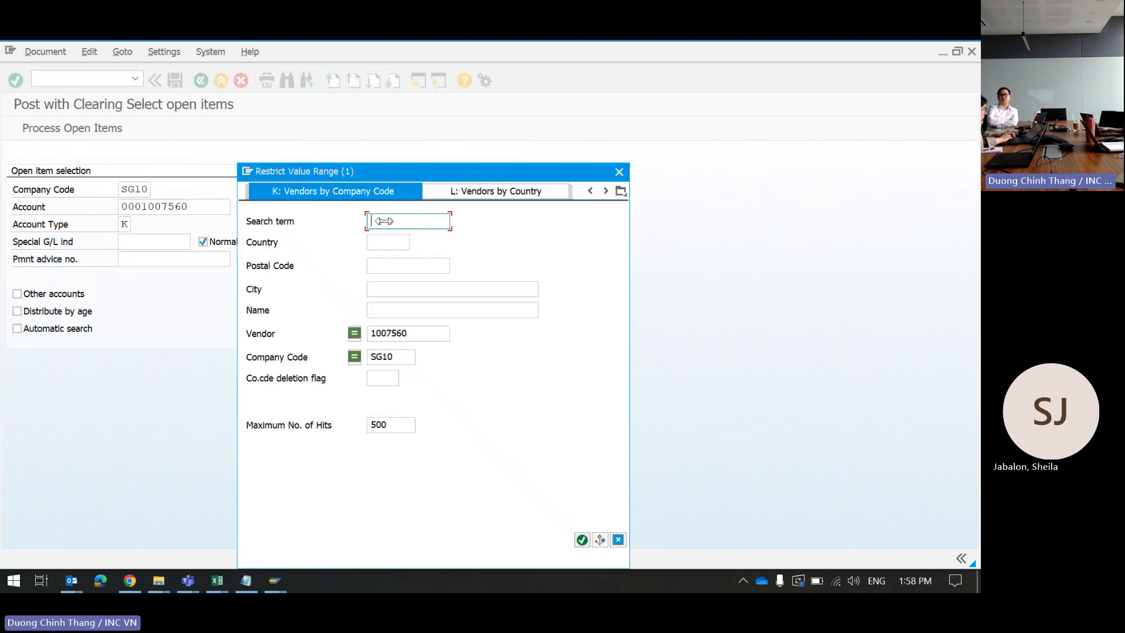
type("L")
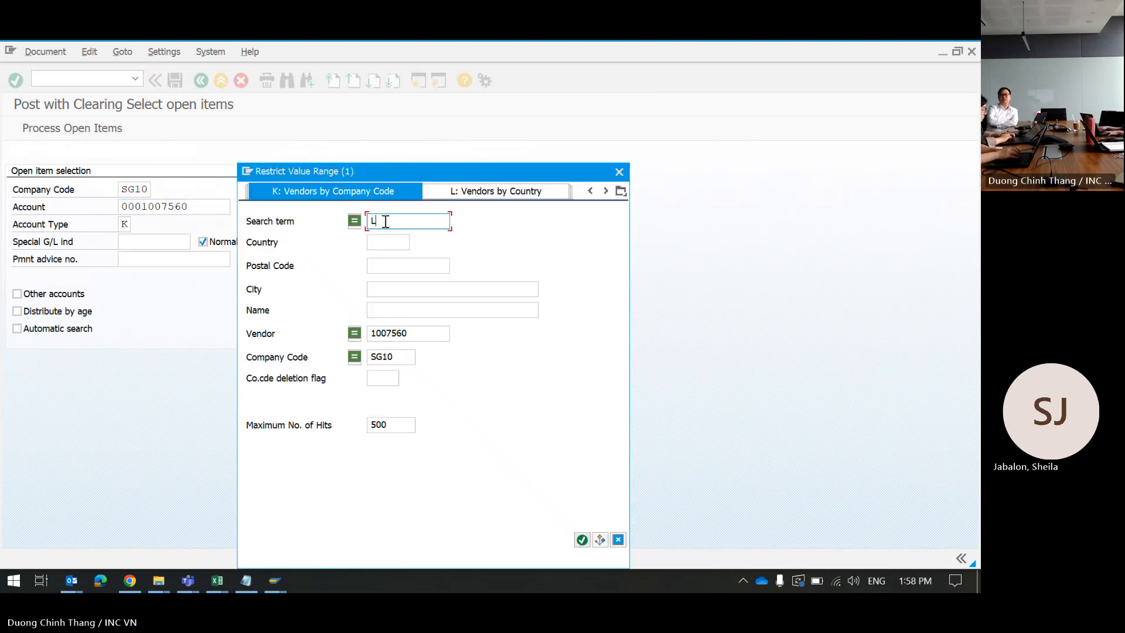
type("YRECO")
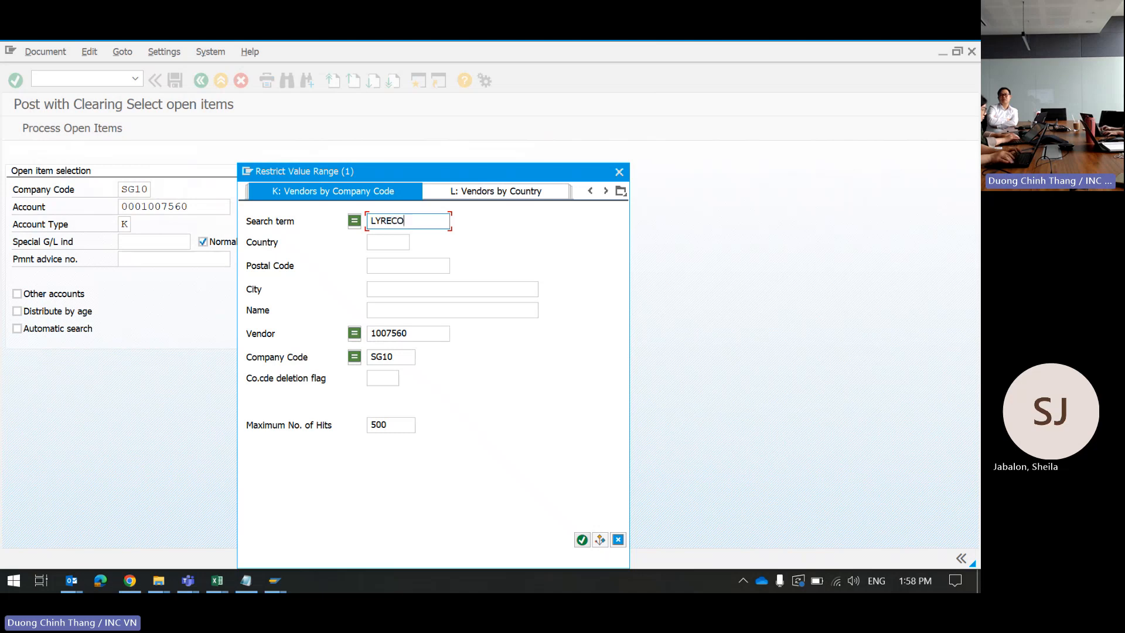
key("Return")
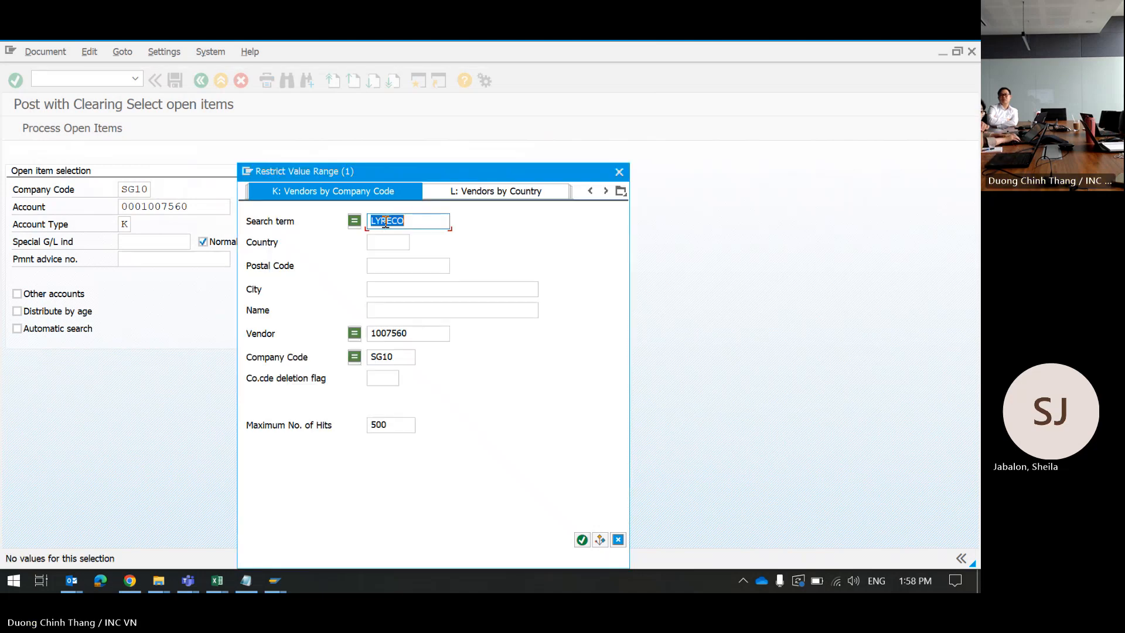
Step: Retry the vendor search with LY*, then trim the search term back to L
left_click(413, 218)
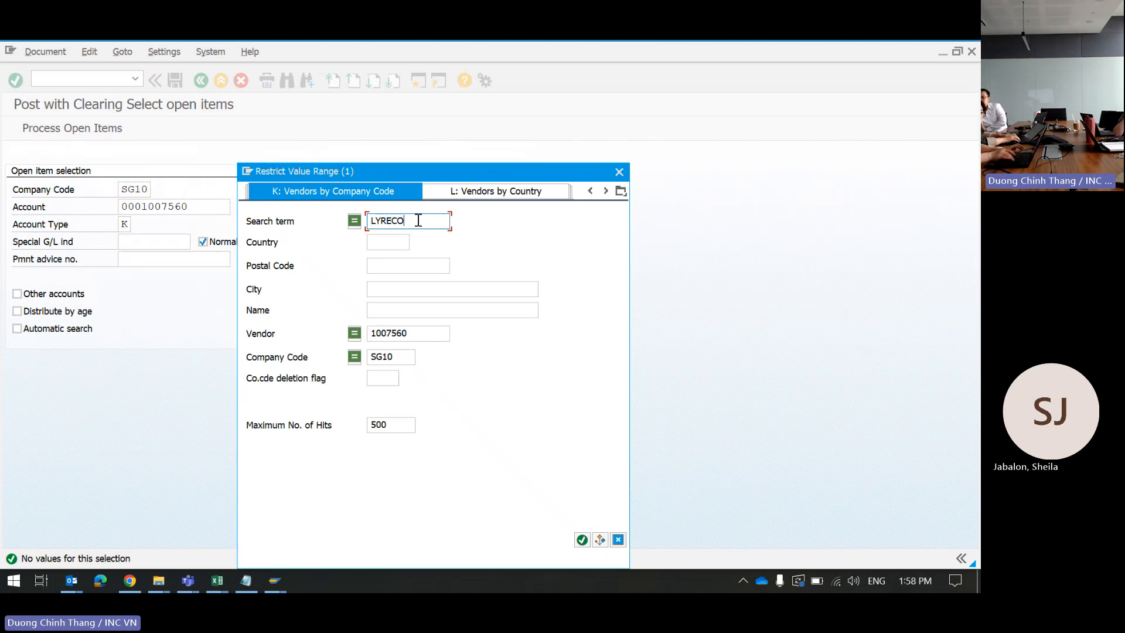
double_click(418, 220)
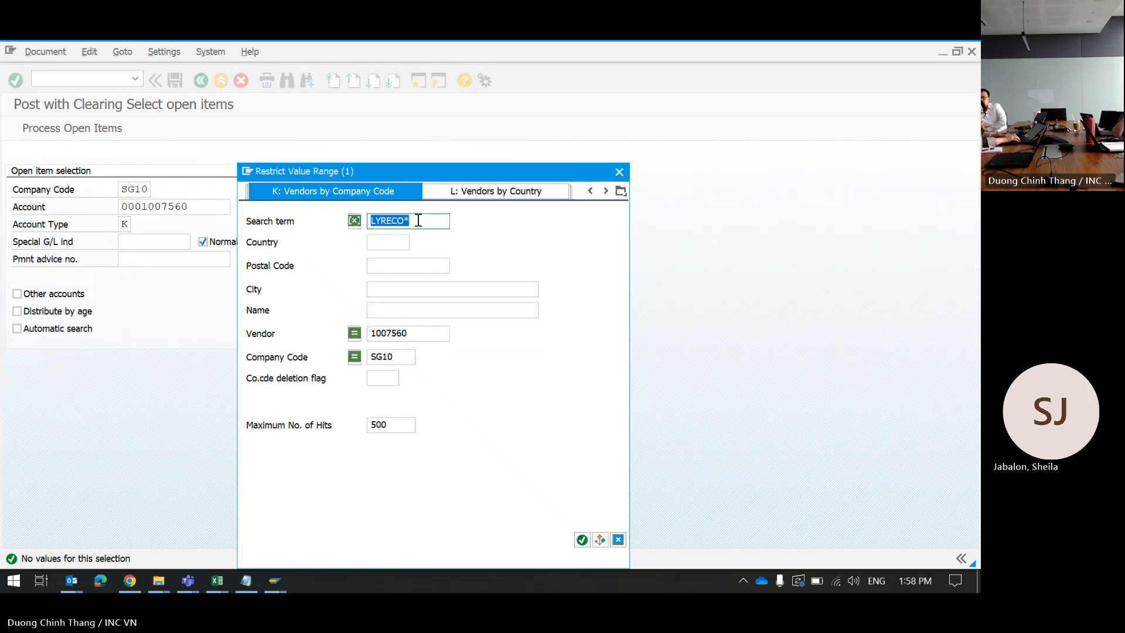
left_click(382, 220)
left_click(436, 221, "shift")
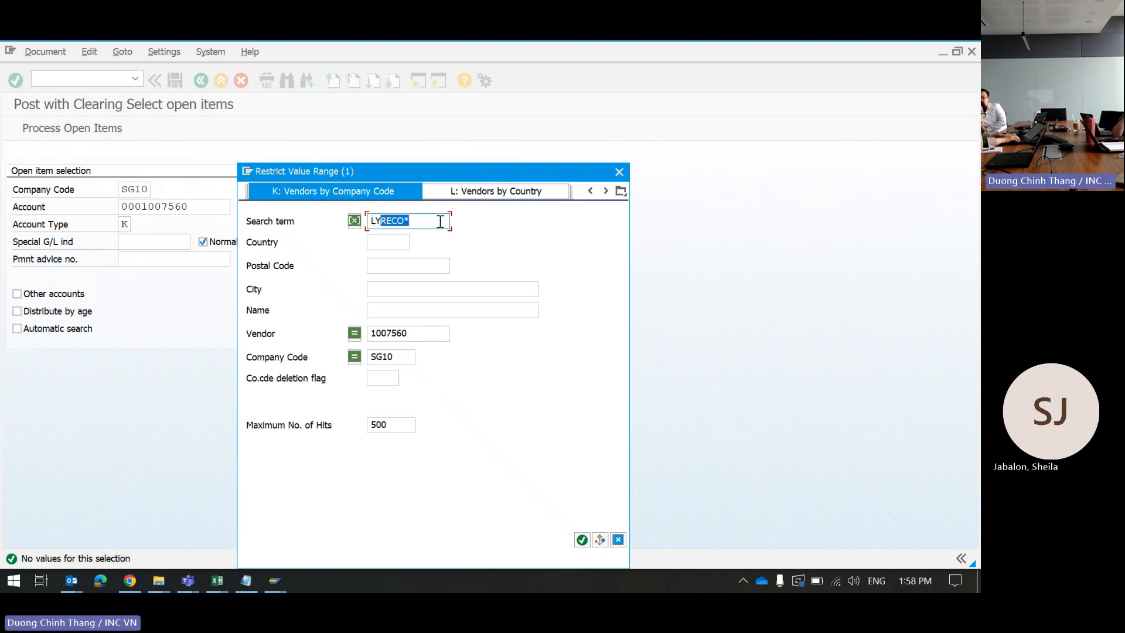
type("*")
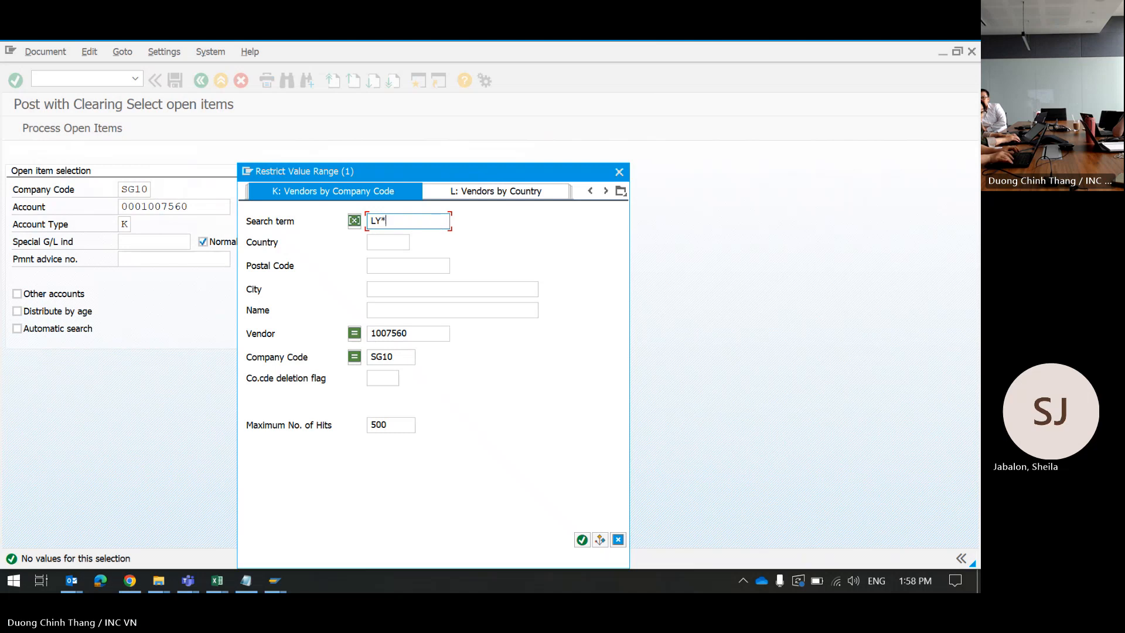
key("Return")
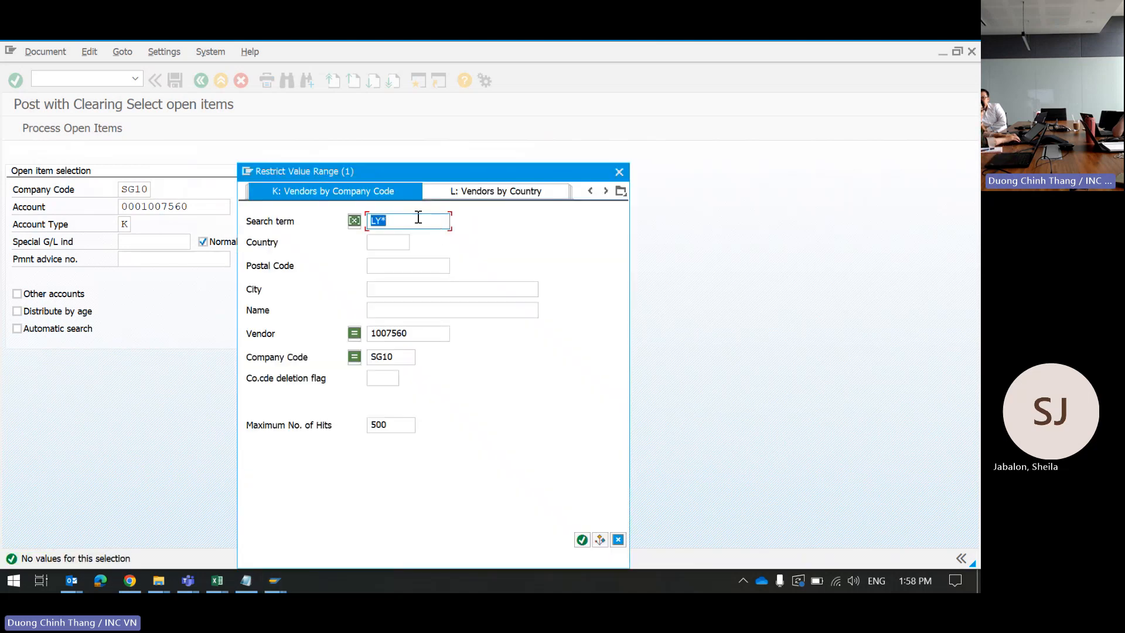
left_click(405, 219)
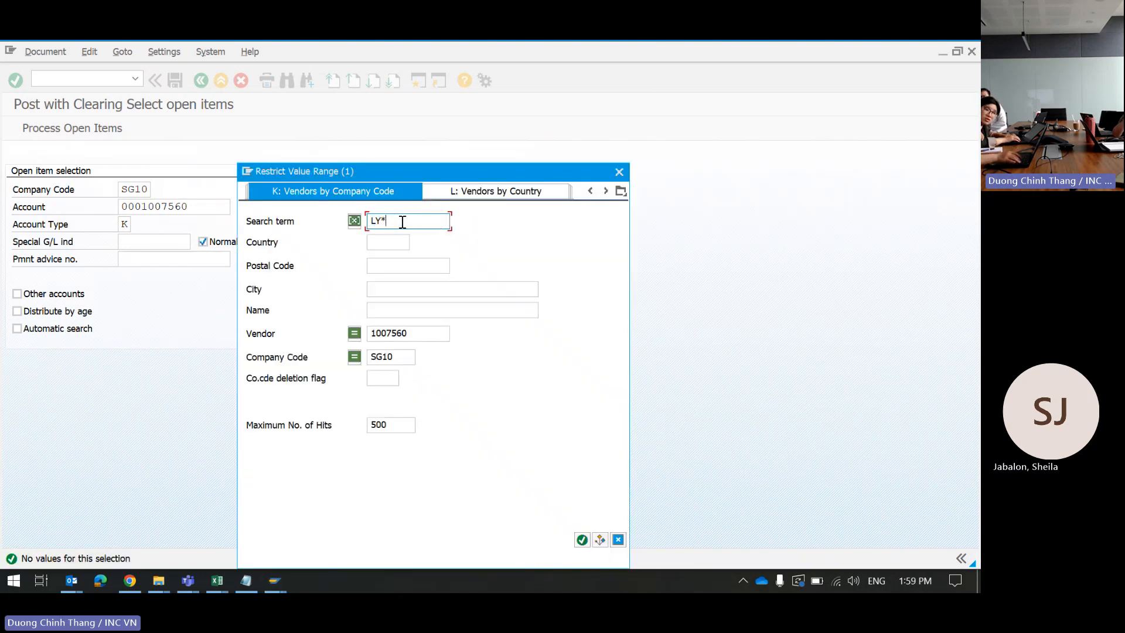
key("BackSpace")
key("BackSpace")
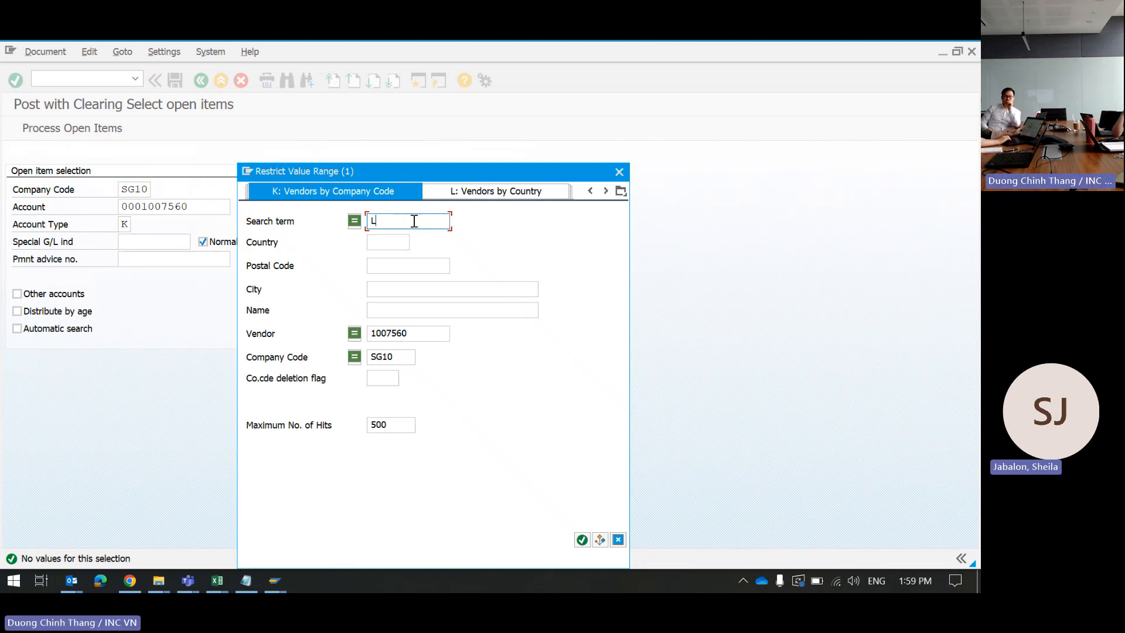
Step: Search vendors with LURECO*, take LYRECO SINGAPORE PTE LTD, and load its 215.83 open item
left_click(619, 171)
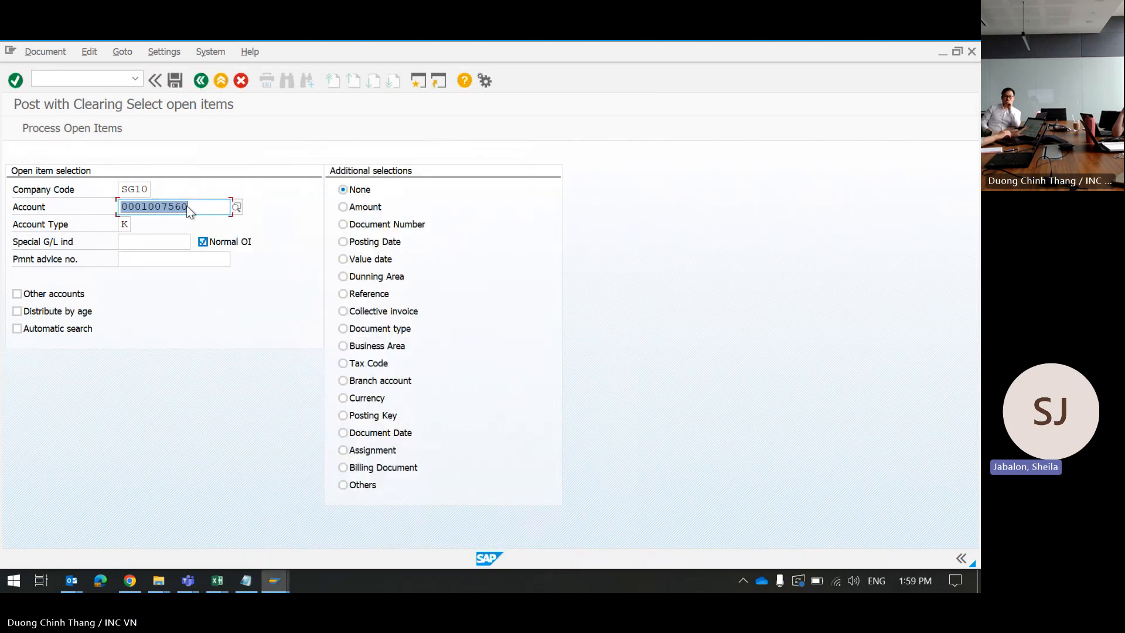
key("Delete")
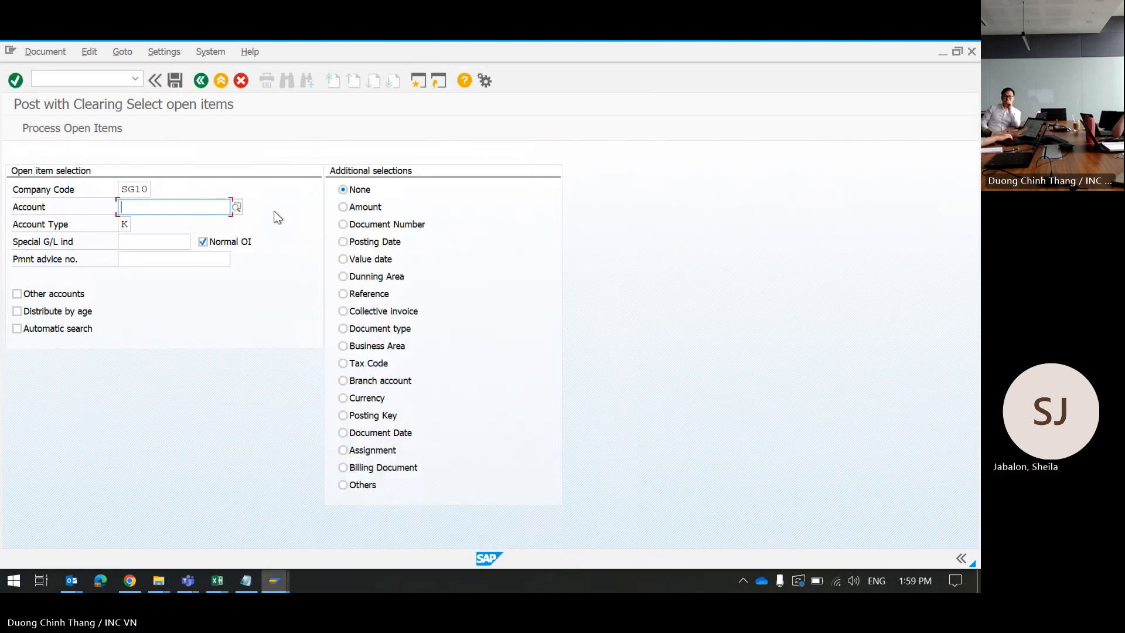
left_click(236, 207)
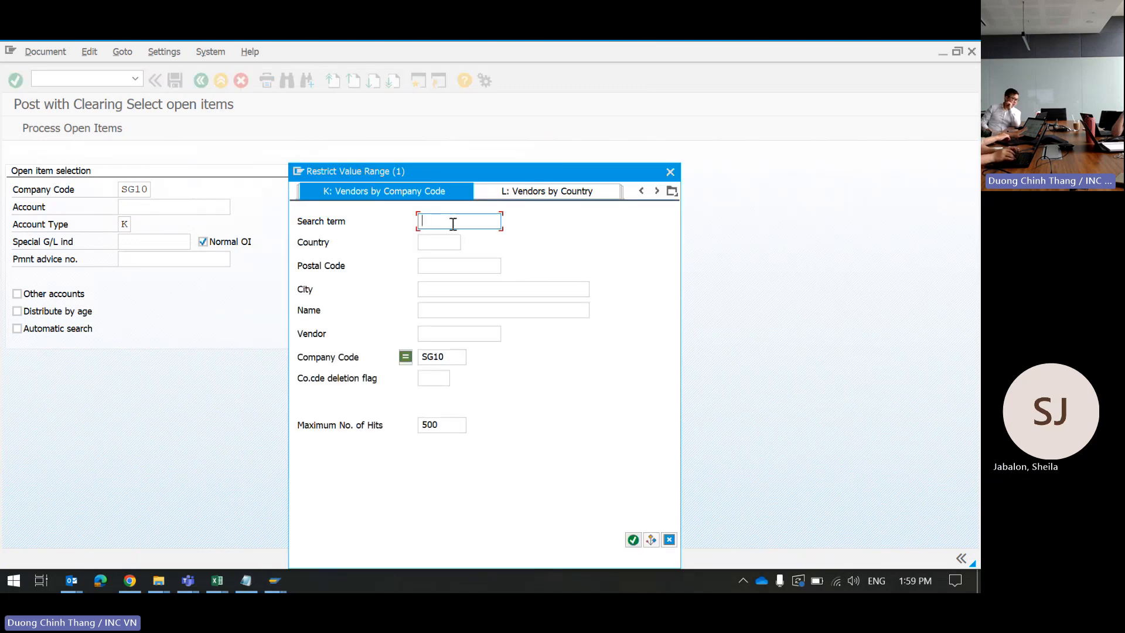
type("L")
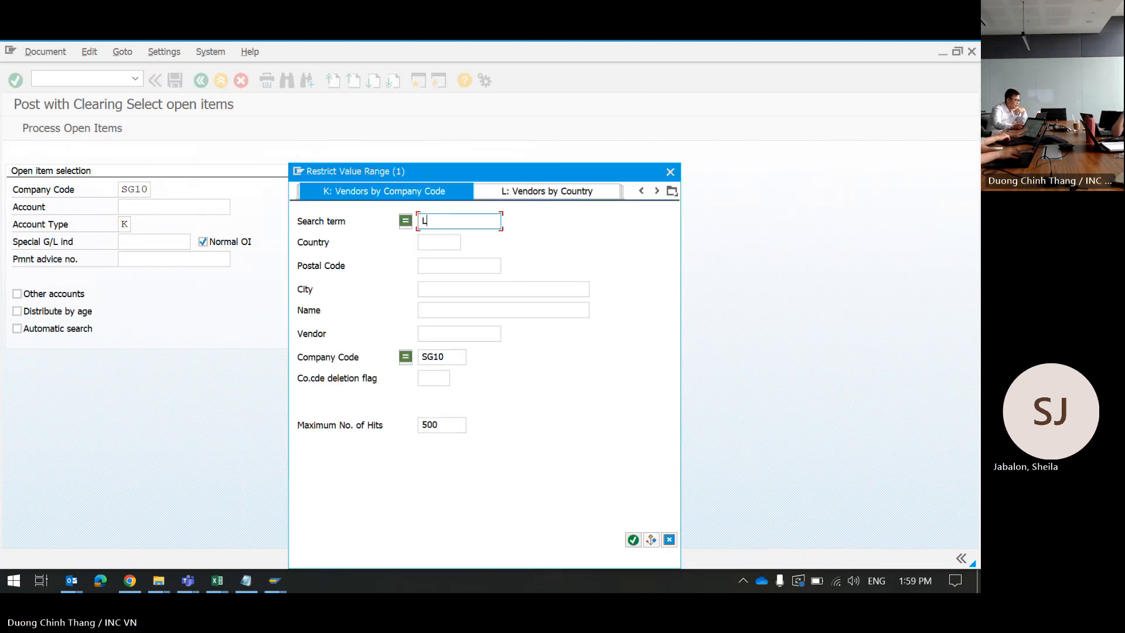
type("URECO")
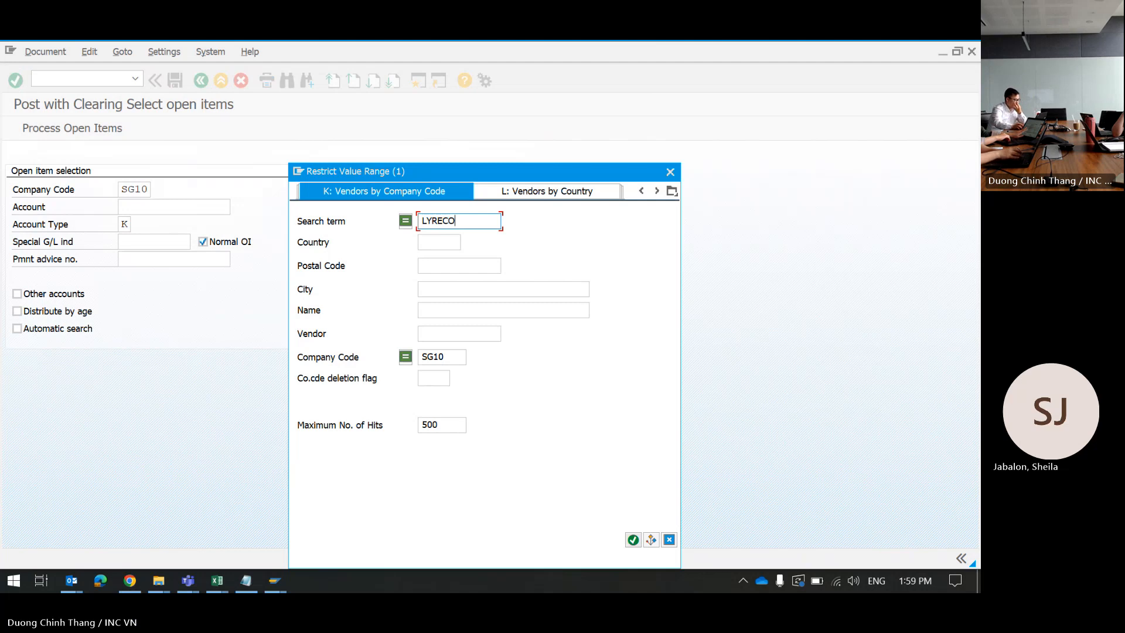
type("*")
key("Return")
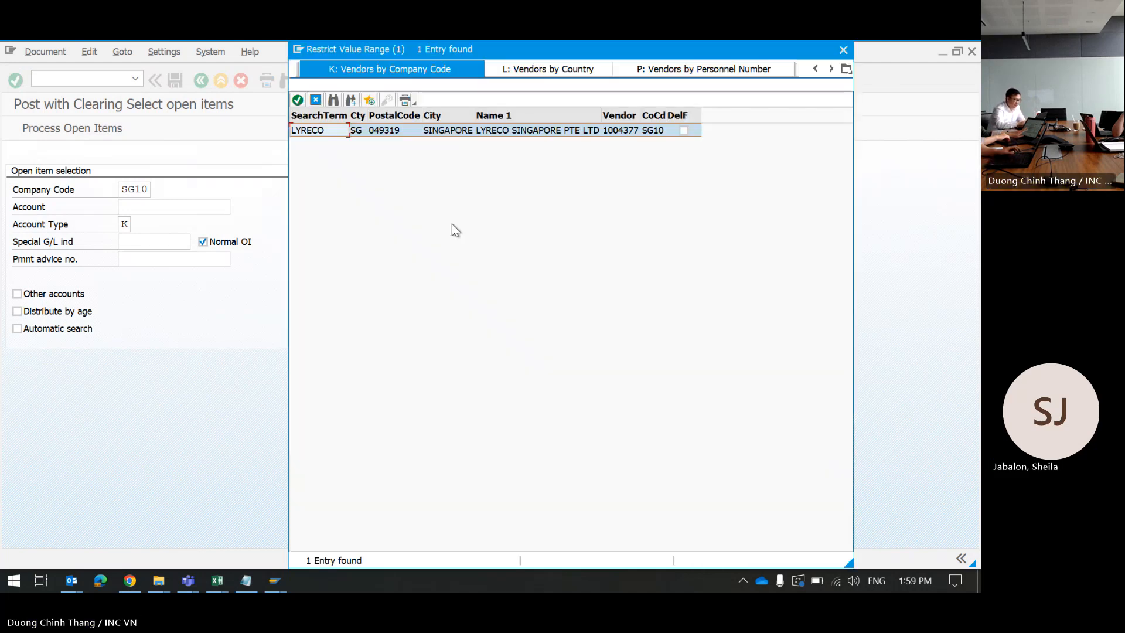
left_click(463, 131)
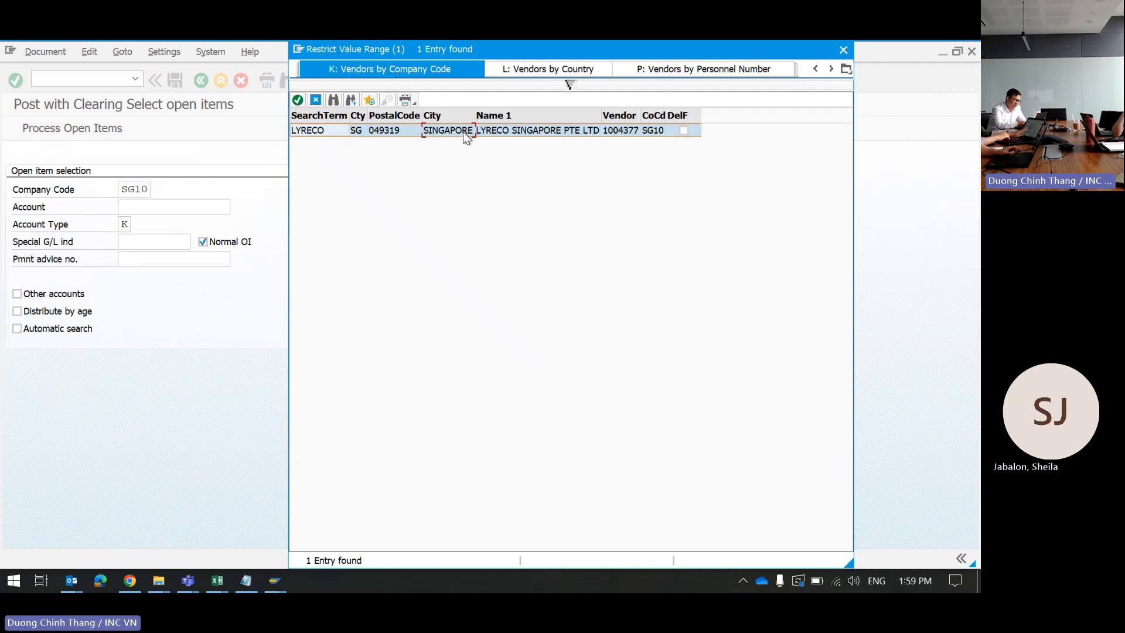
double_click(463, 131)
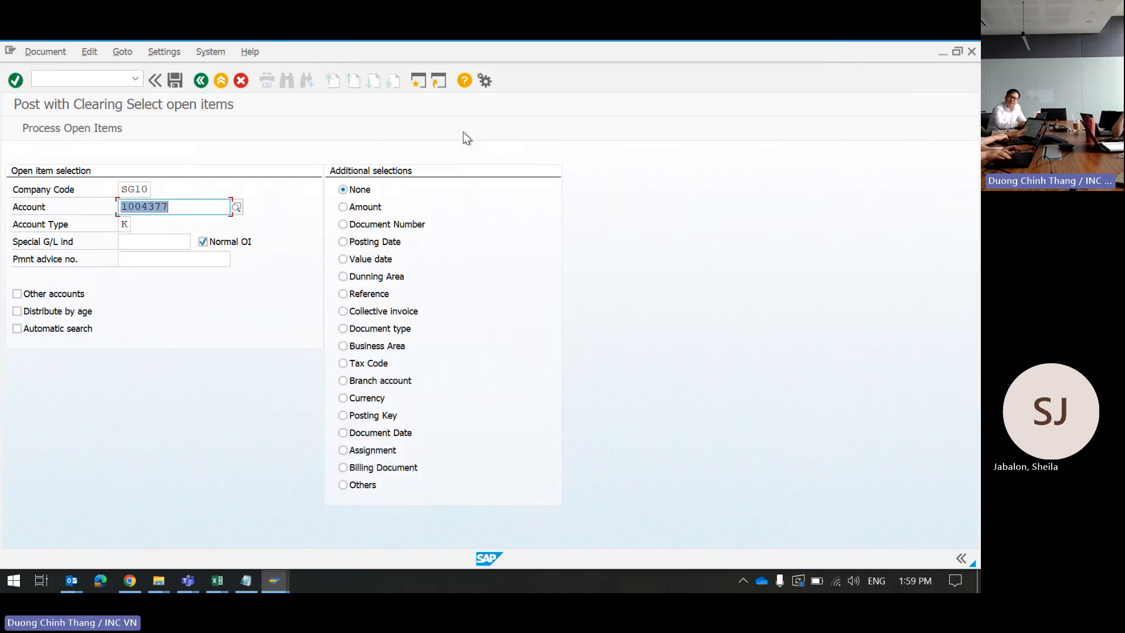
key("Return")
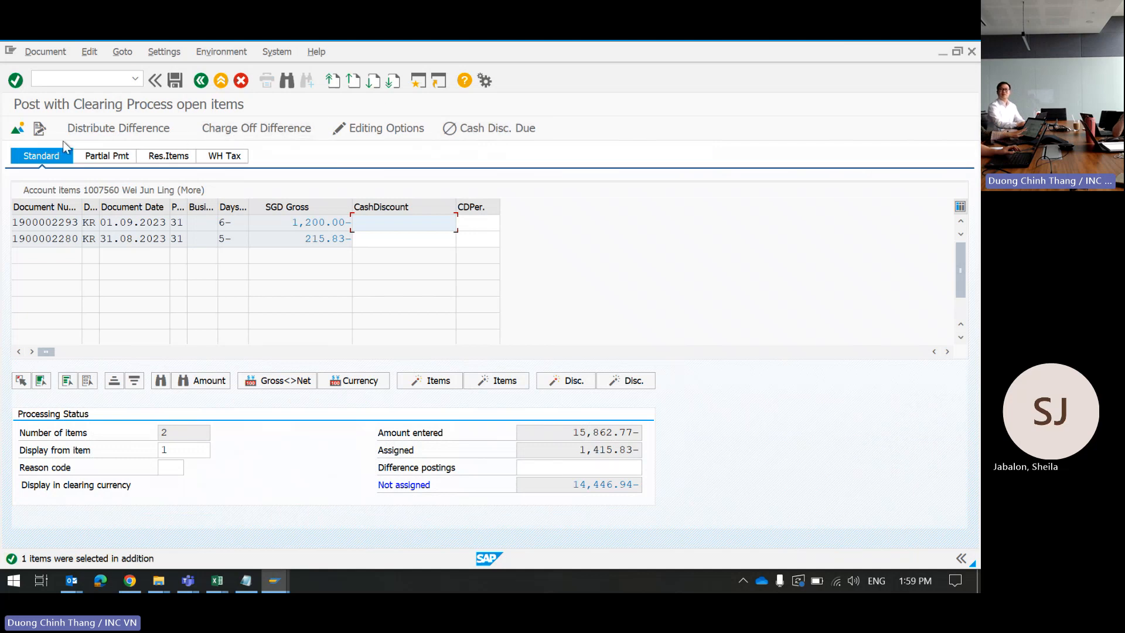
Step: Replace the vendor account with LUTHER CORPORATE SERVICES via a LUTHER search and load its open items
left_click(18, 128)
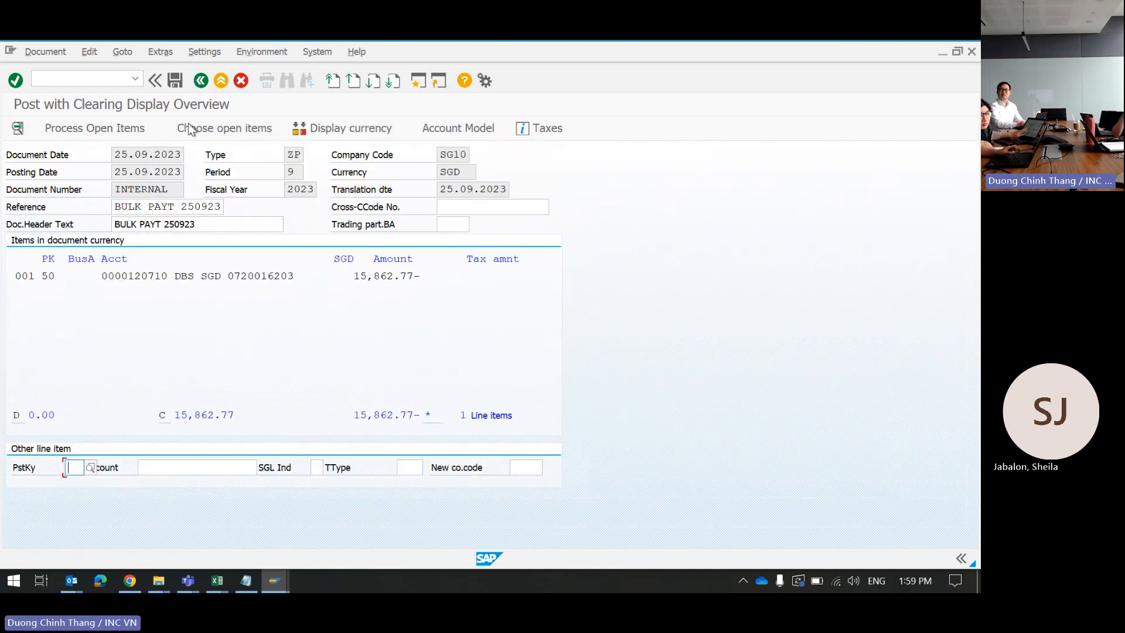
left_click(203, 128)
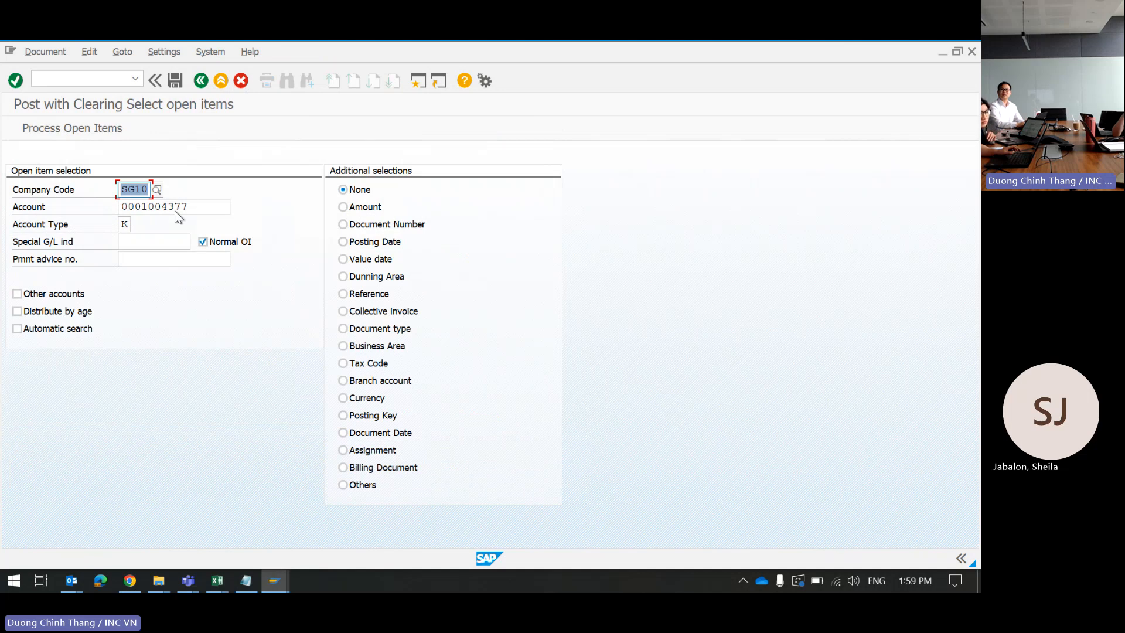
left_click_drag(193, 207, 161, 206)
left_click_drag(66, 215, 69, 221)
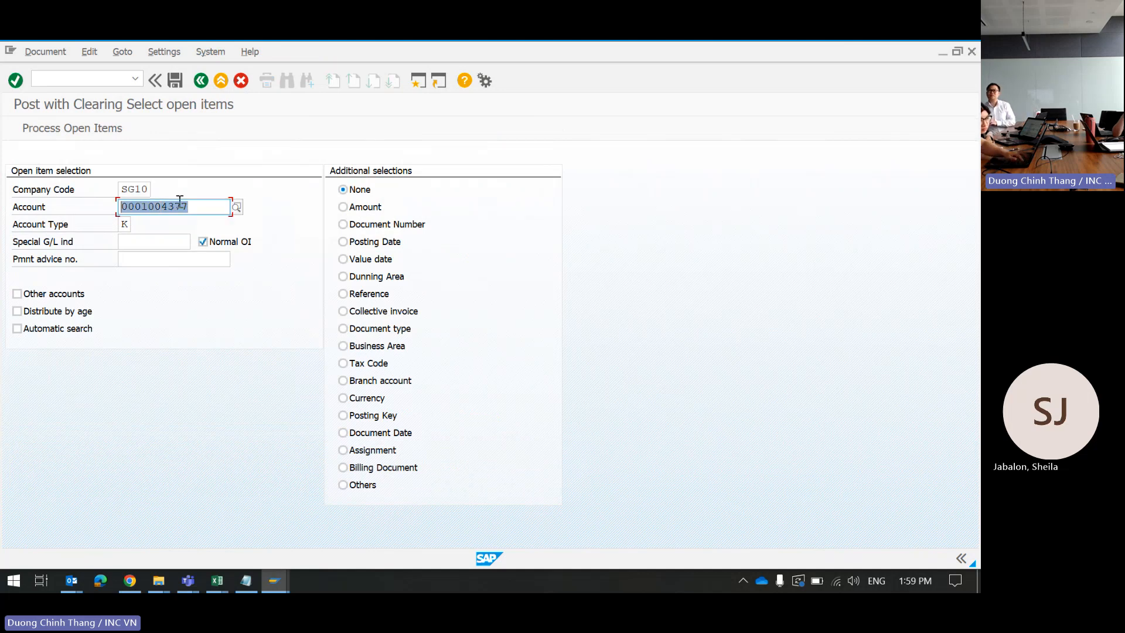
key("BackSpace")
left_click(236, 206)
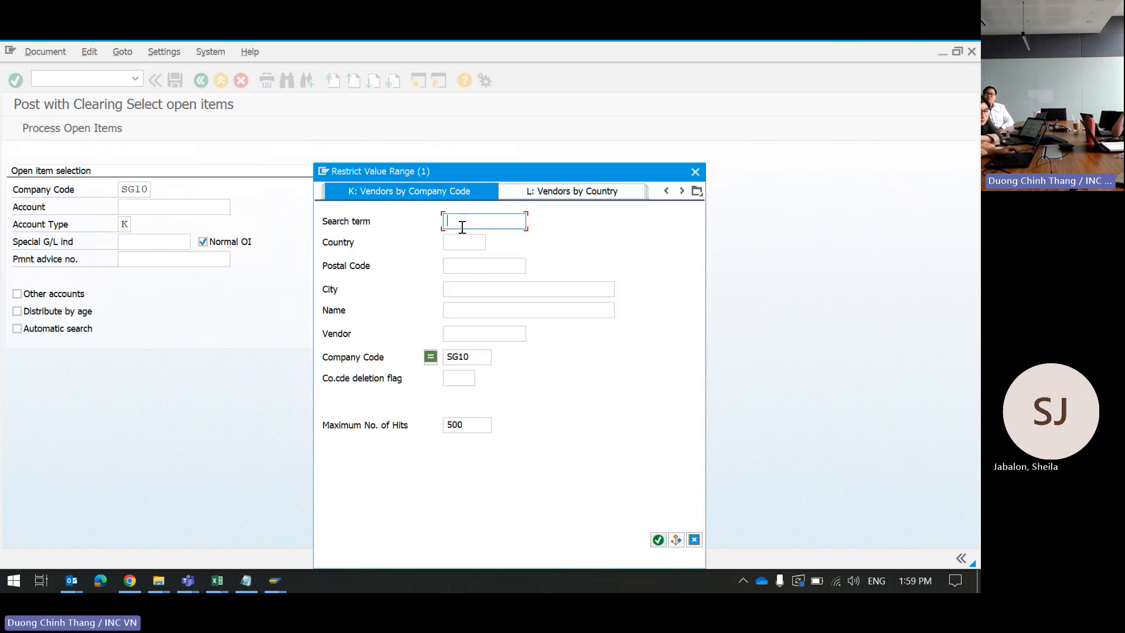
type("LUTHER*")
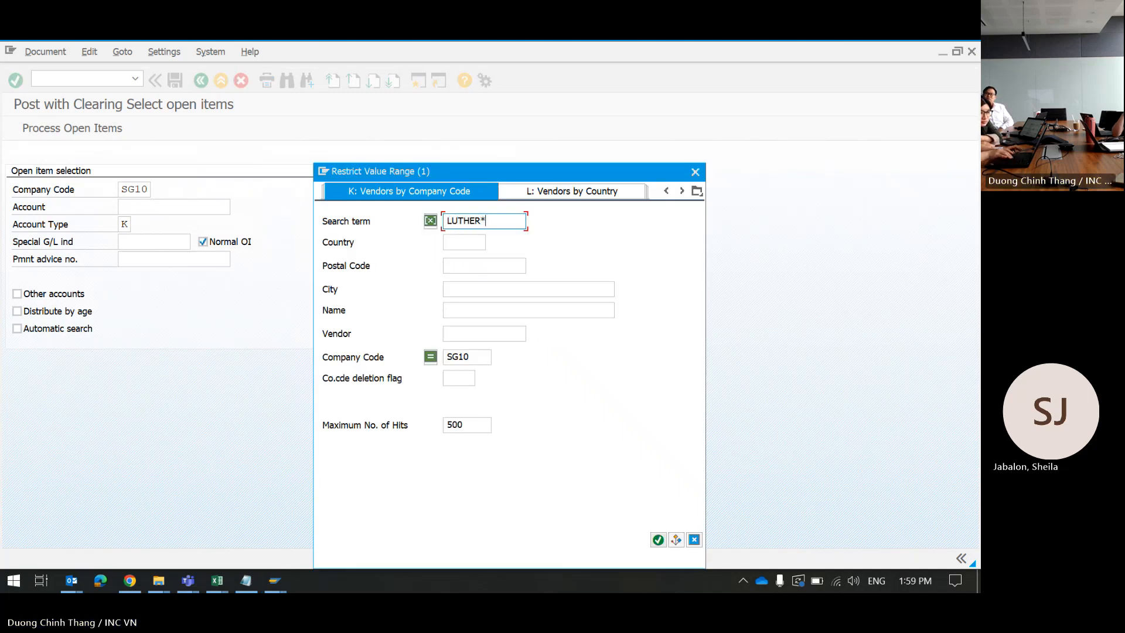
key("Return")
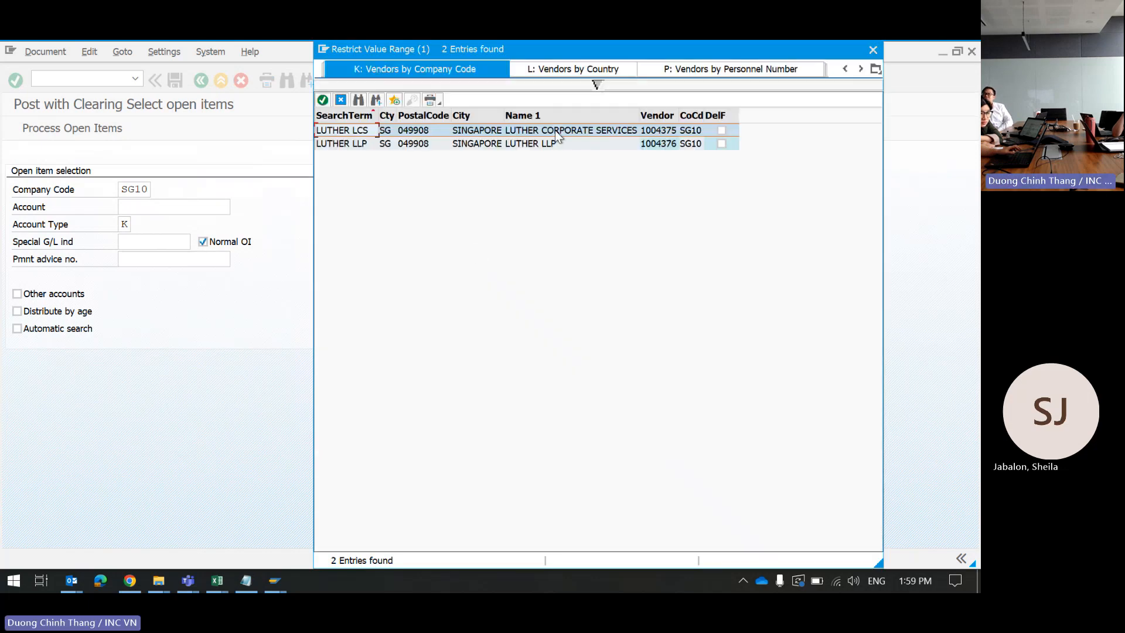
double_click(555, 130)
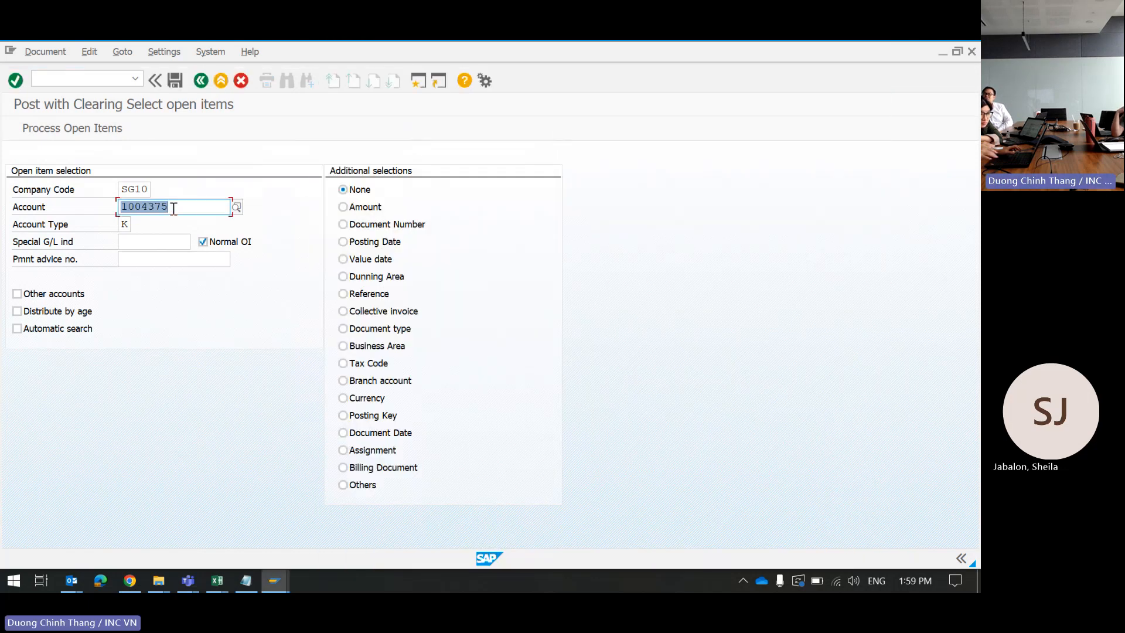
key("Return")
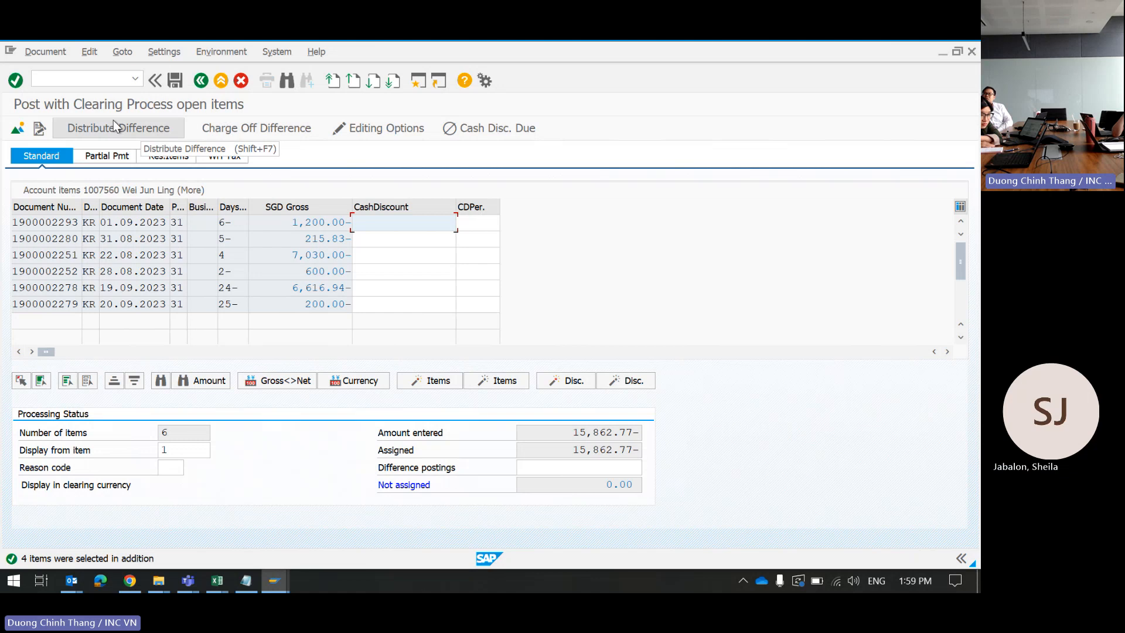
Step: Simulate the clearing document, confirm debit and credit of 15,862.77, and post it
left_click(39, 52)
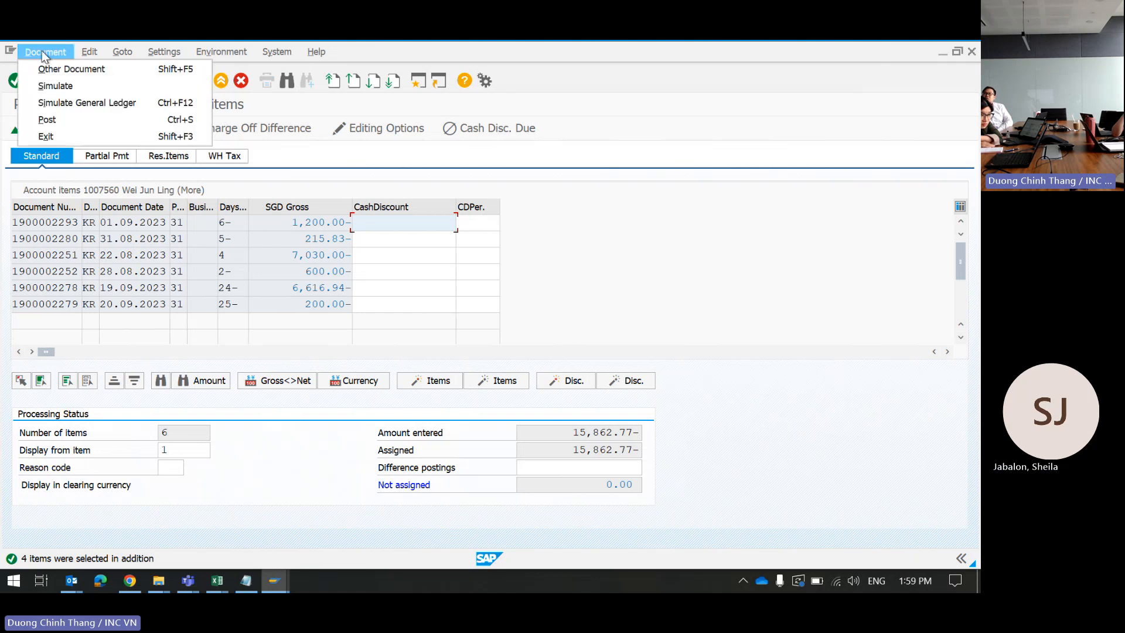
left_click(50, 88)
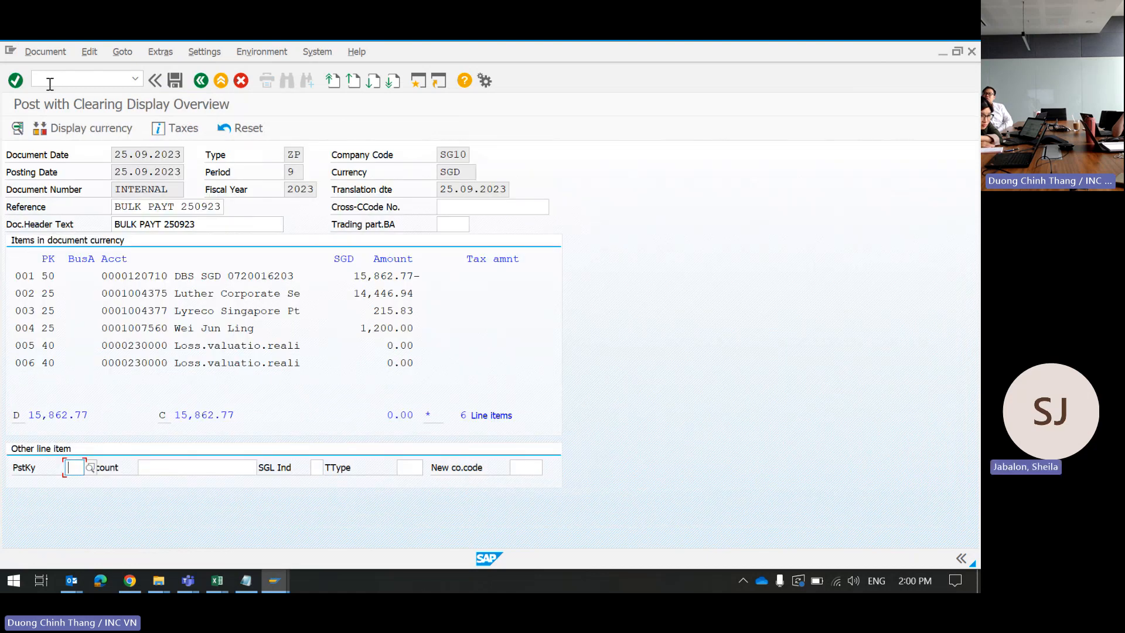
left_click(175, 81)
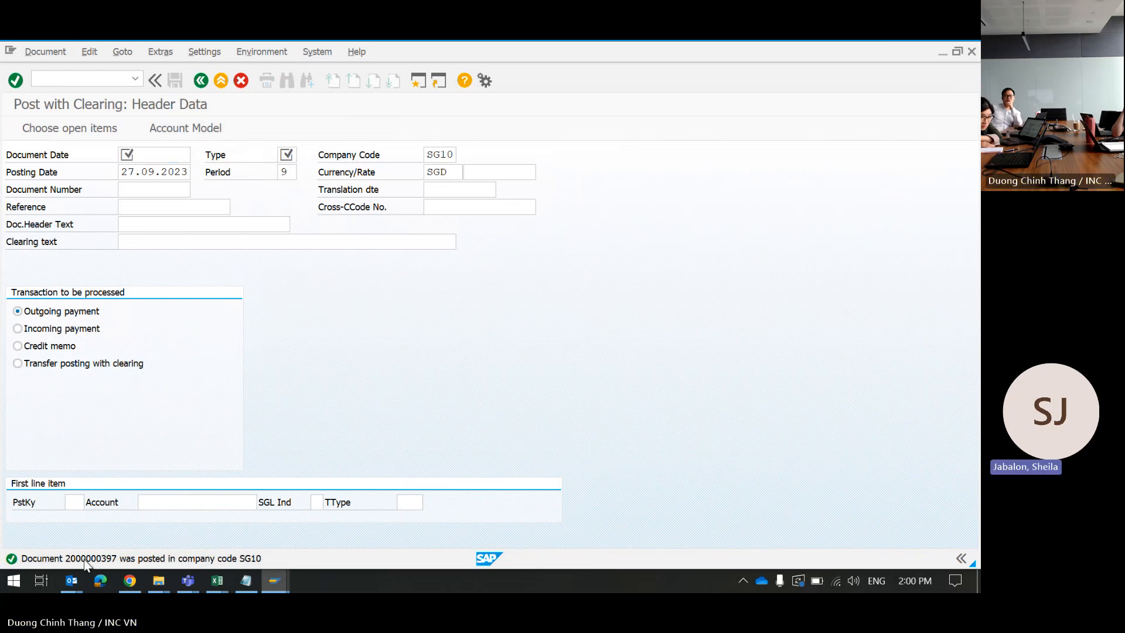
double_click(84, 559)
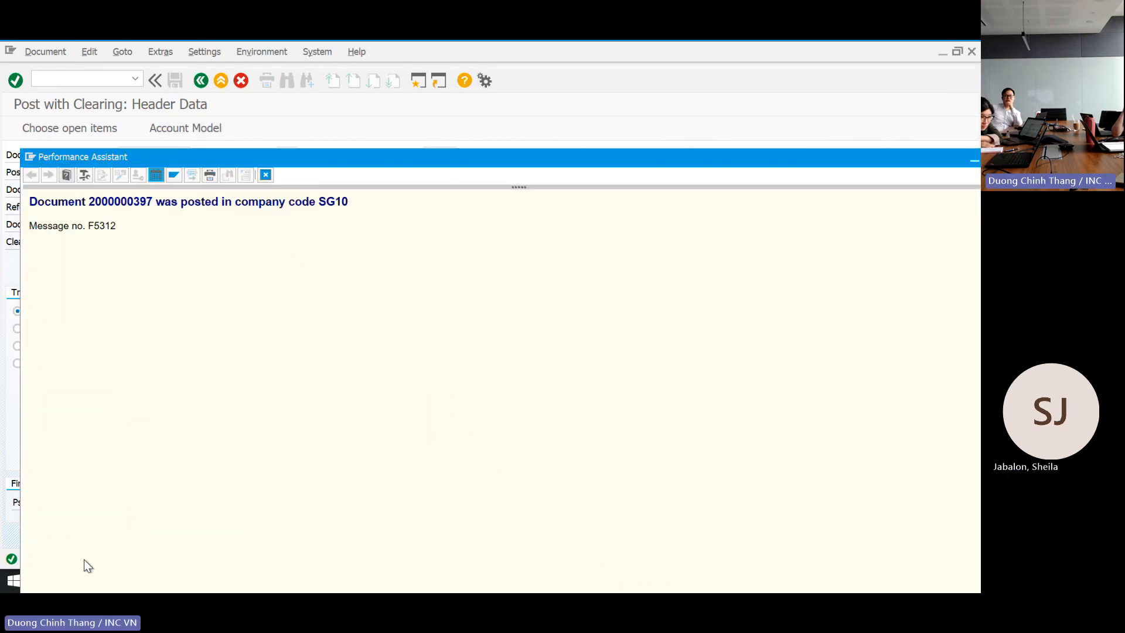
double_click(109, 203)
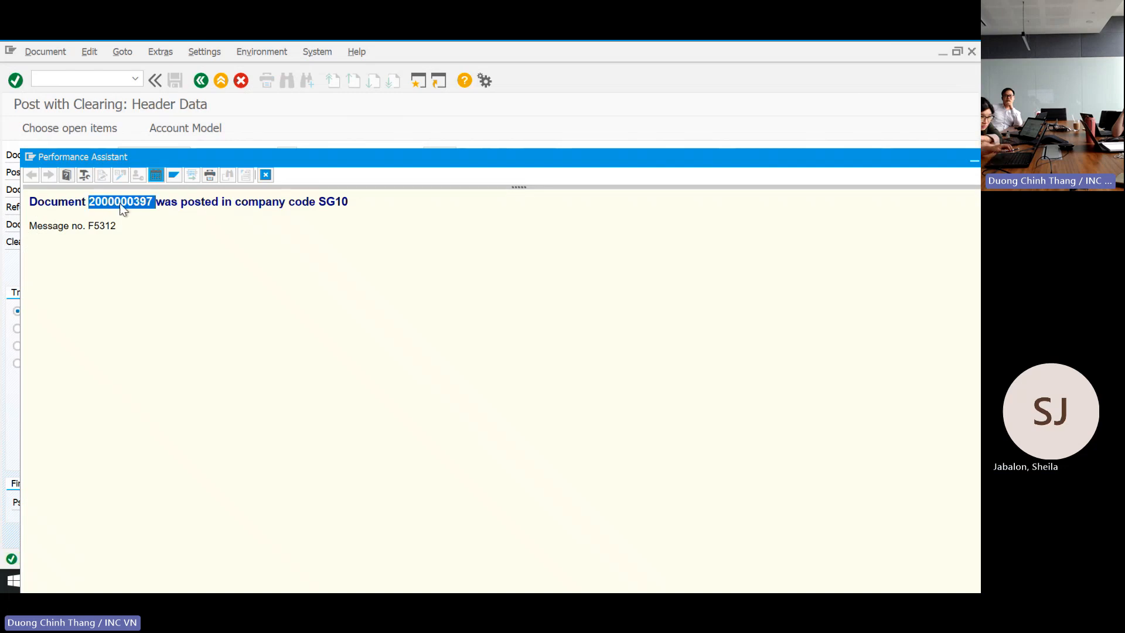
right_click(111, 202)
left_click(142, 217)
Step: Minimise the SAP, Teams, browser and shared-content windows
left_click(632, 402)
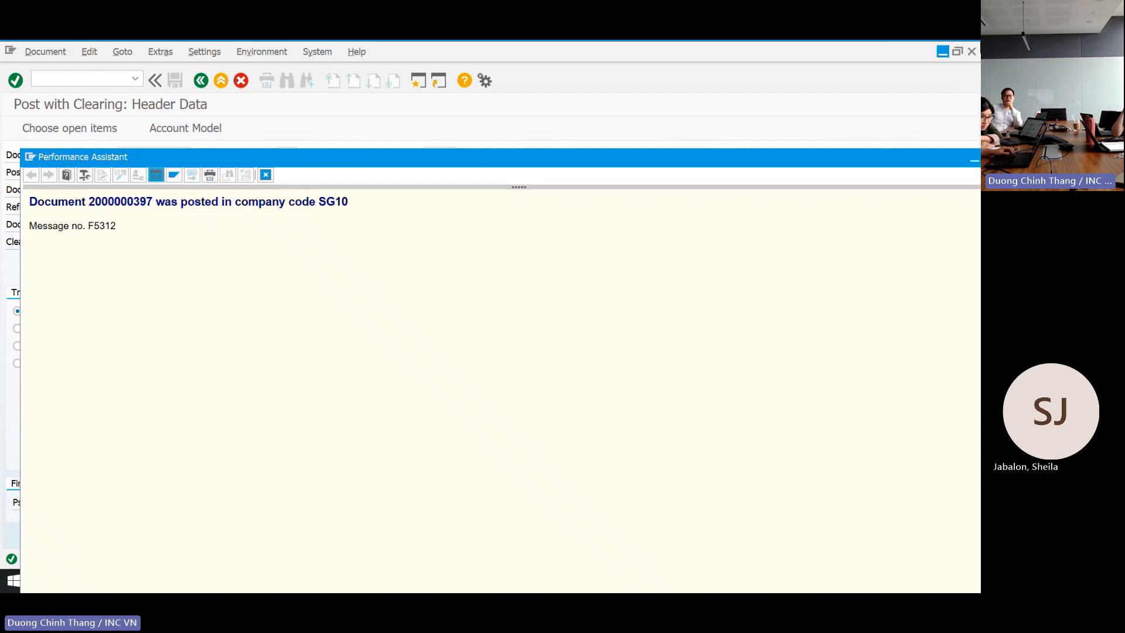
left_click(943, 52)
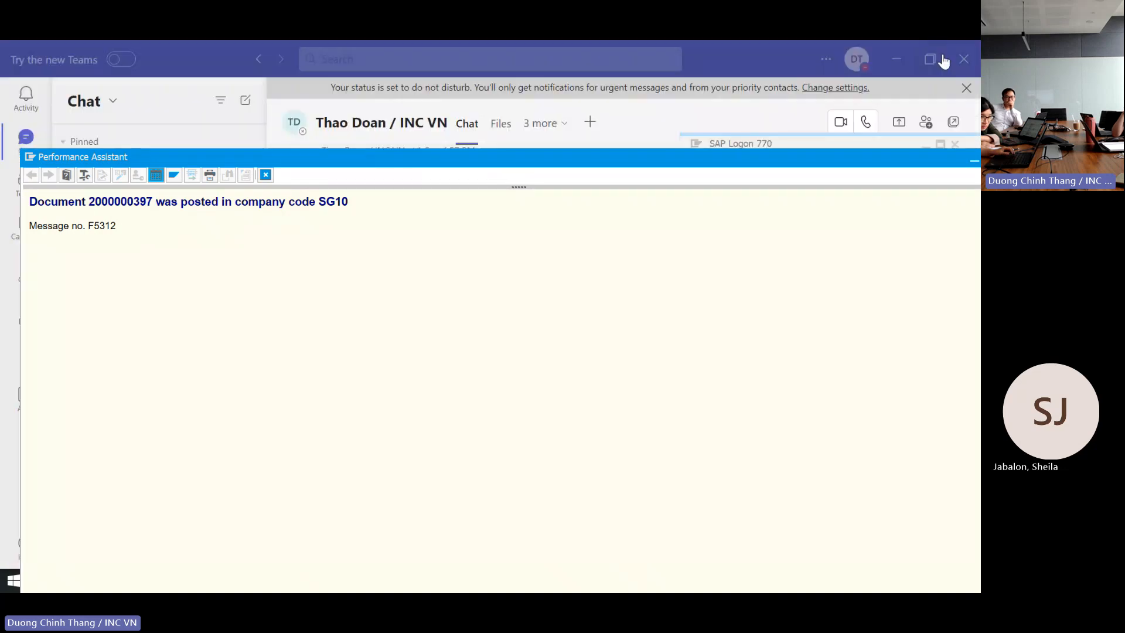
left_click(895, 60)
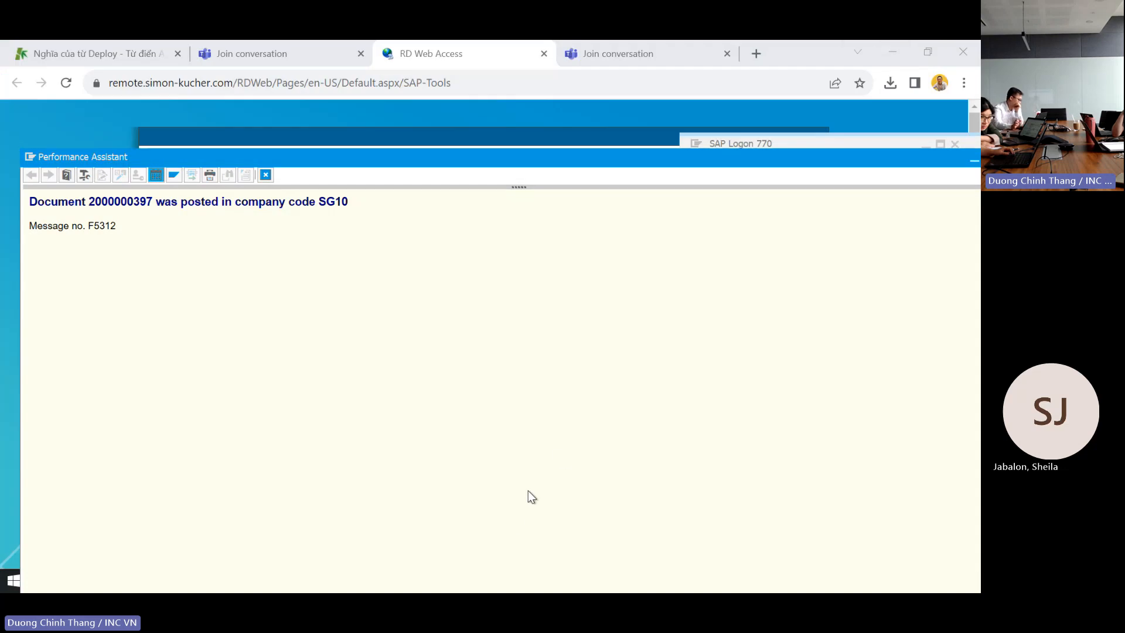
left_click(887, 57)
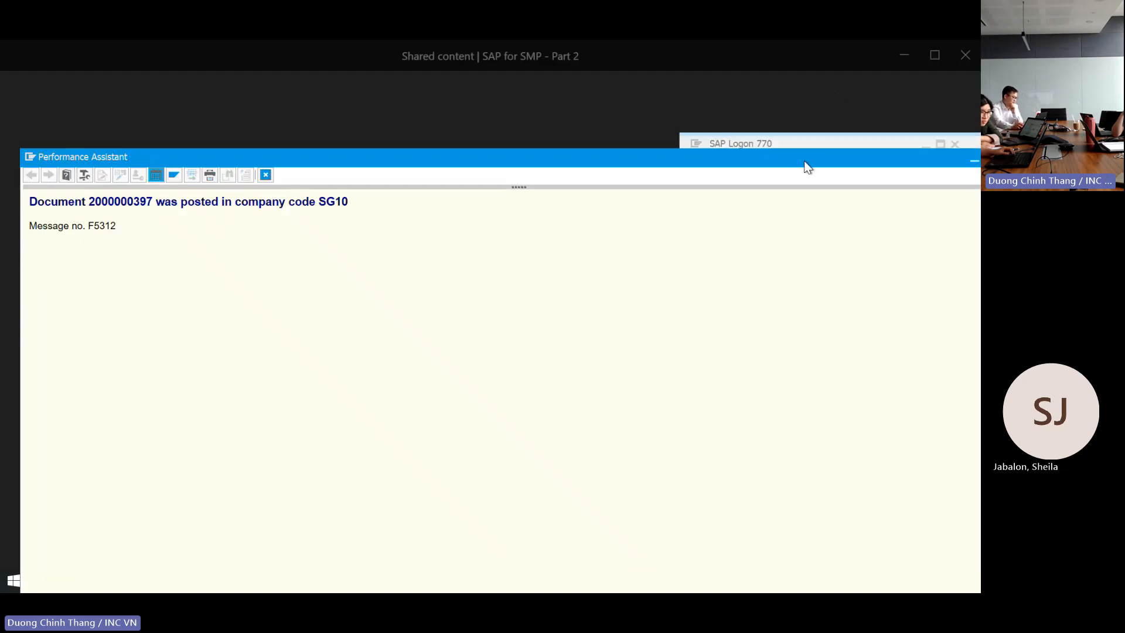
left_click(903, 58)
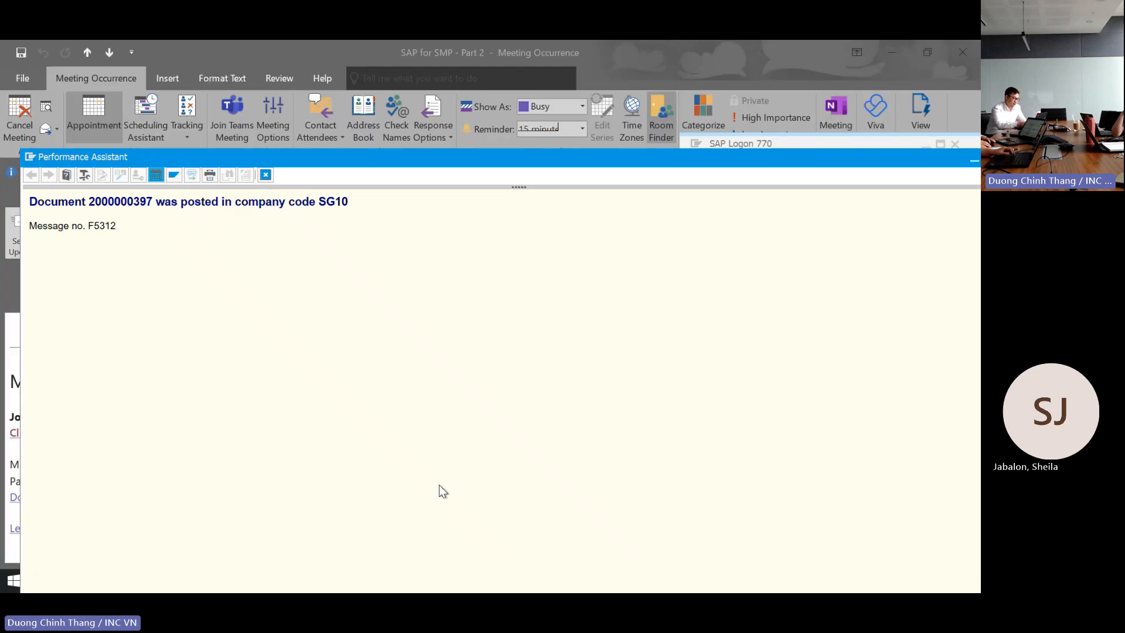
Step: Minimise the Outlook meeting window and close the message details window
left_click(887, 59)
left_click(899, 158)
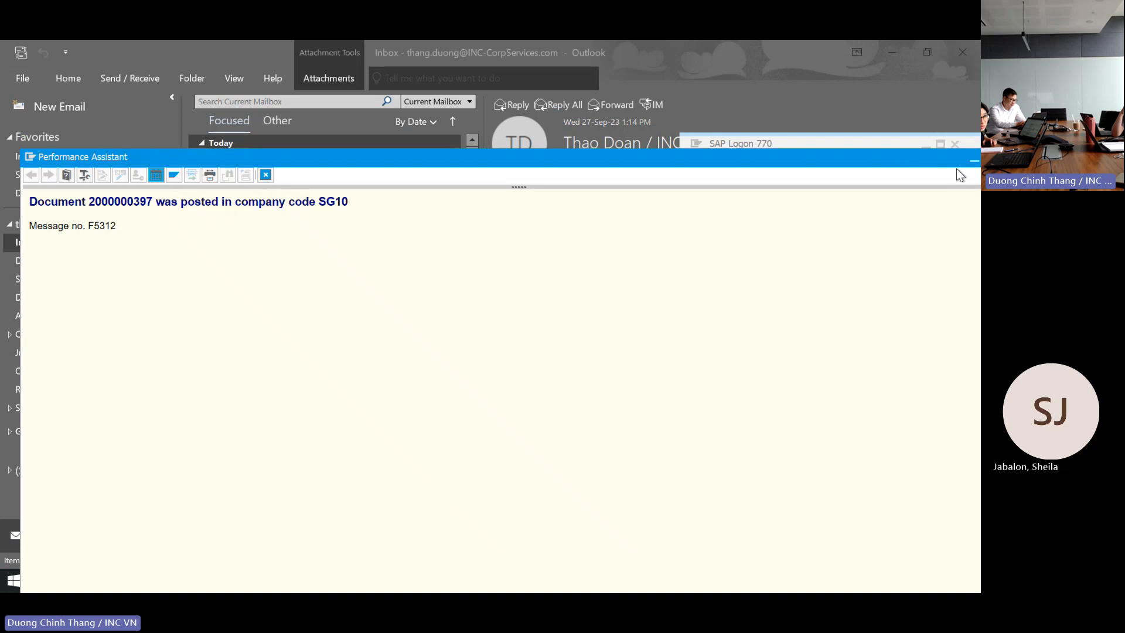
left_click_drag(937, 161, 862, 164)
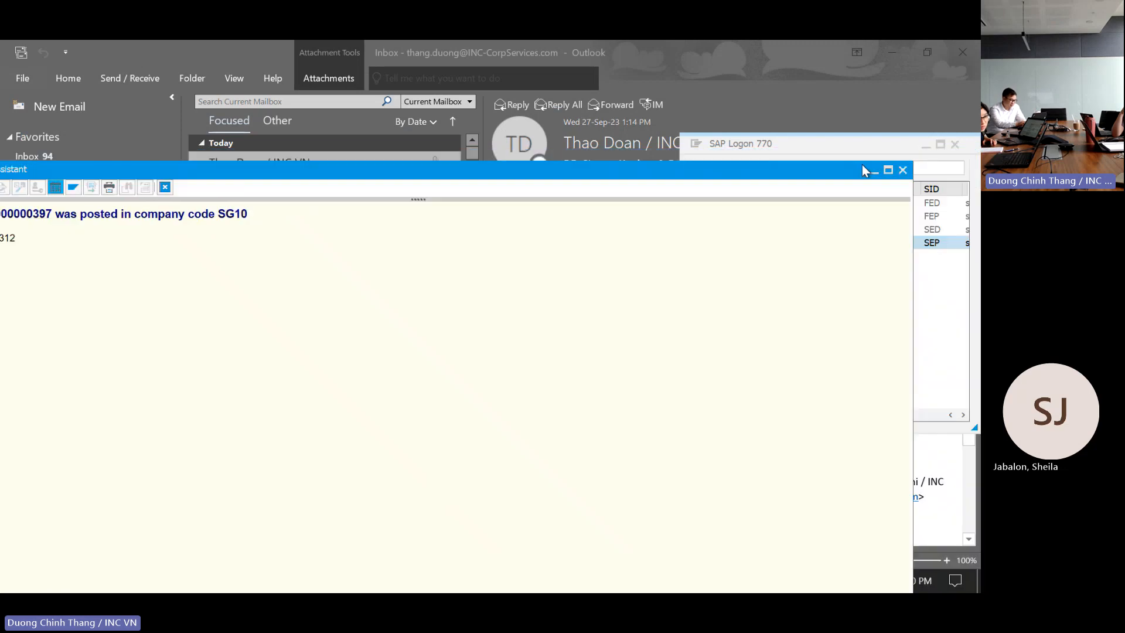
left_click(902, 170)
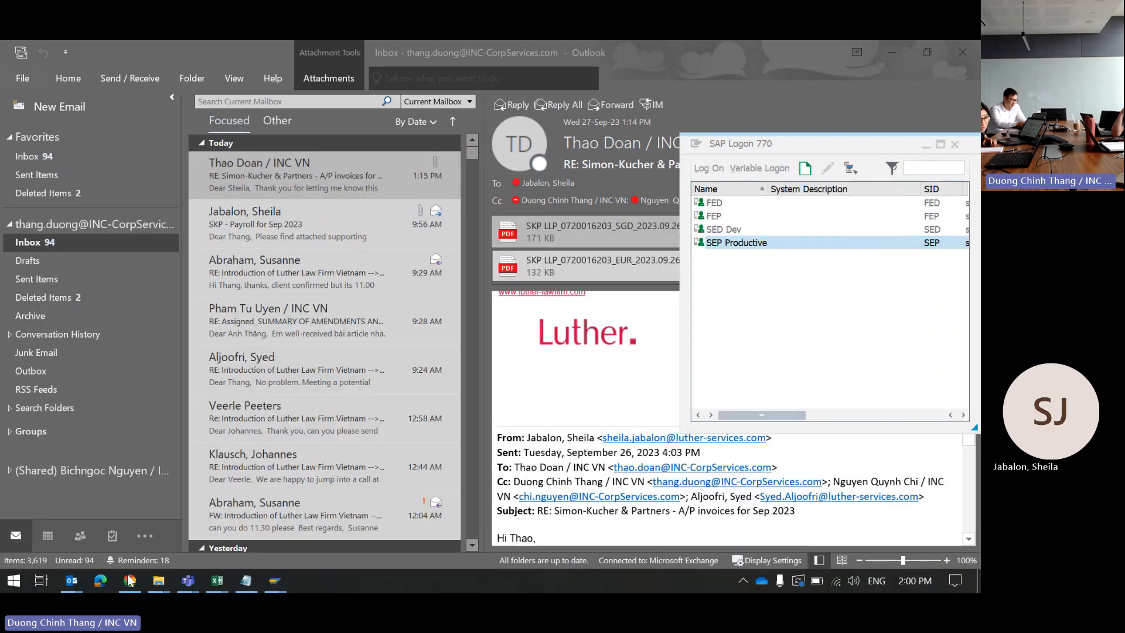
mouse_move(195, 582)
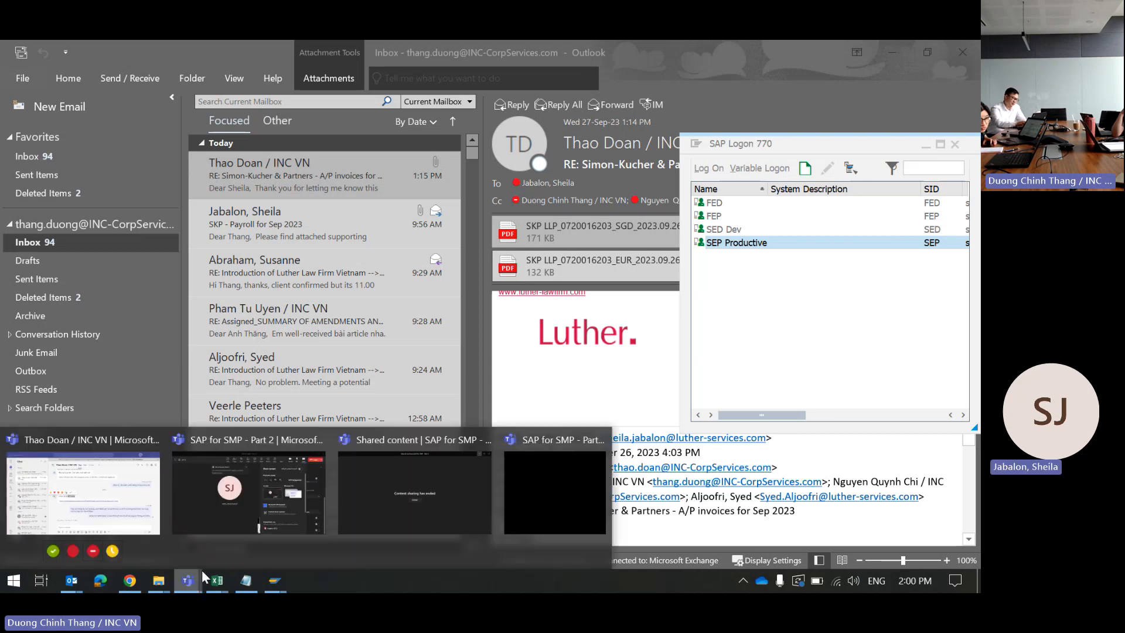
left_click(117, 519)
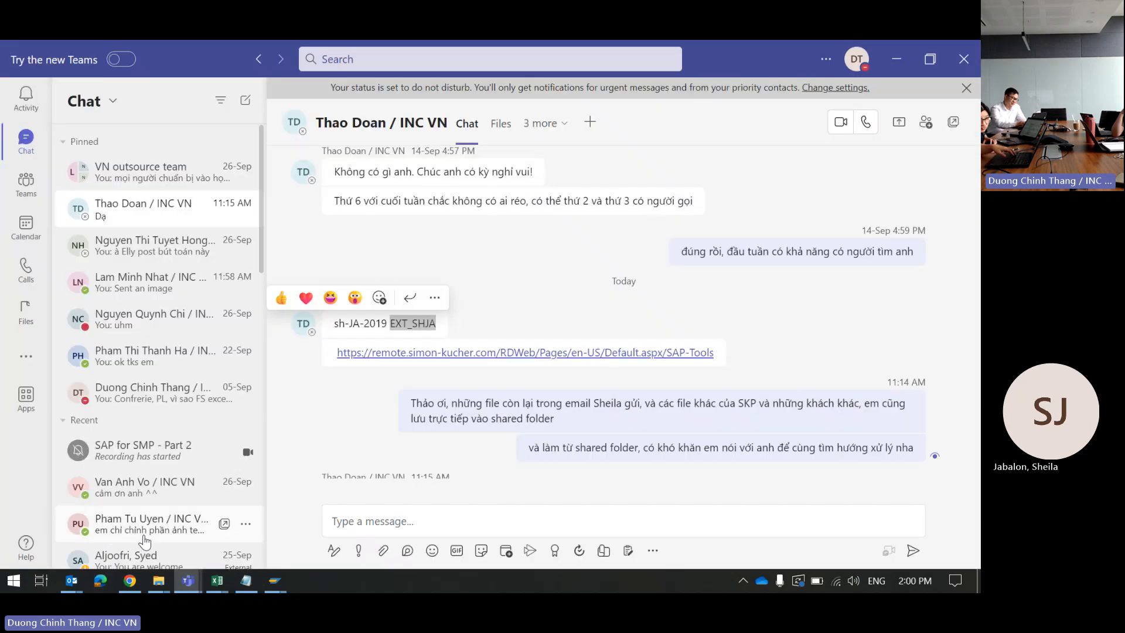
left_click(397, 519)
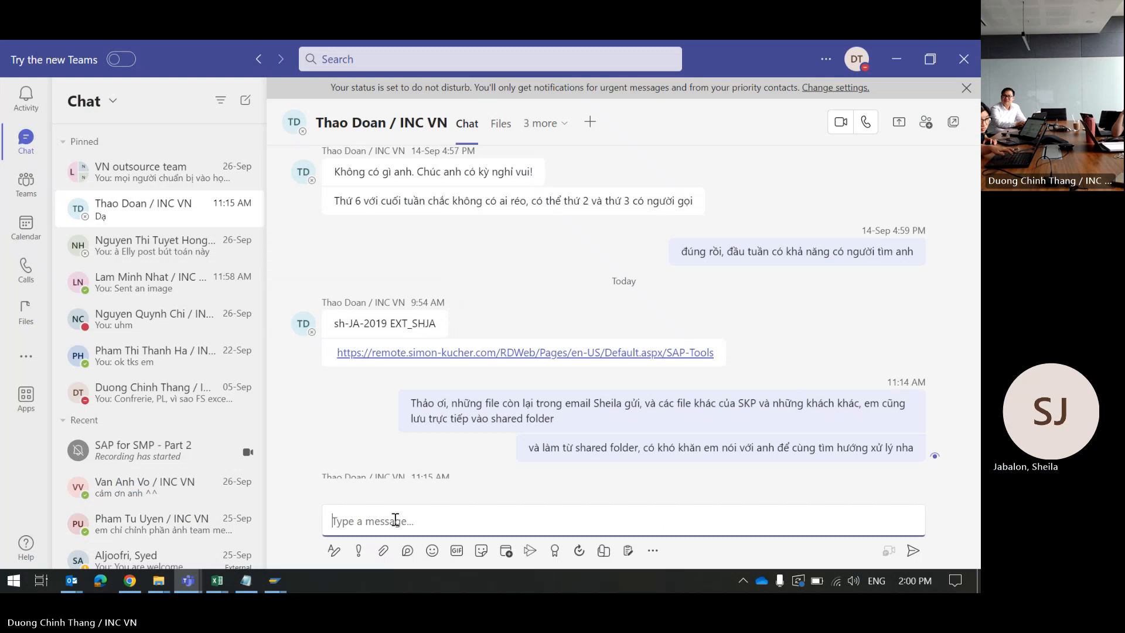
key("ctrl+v")
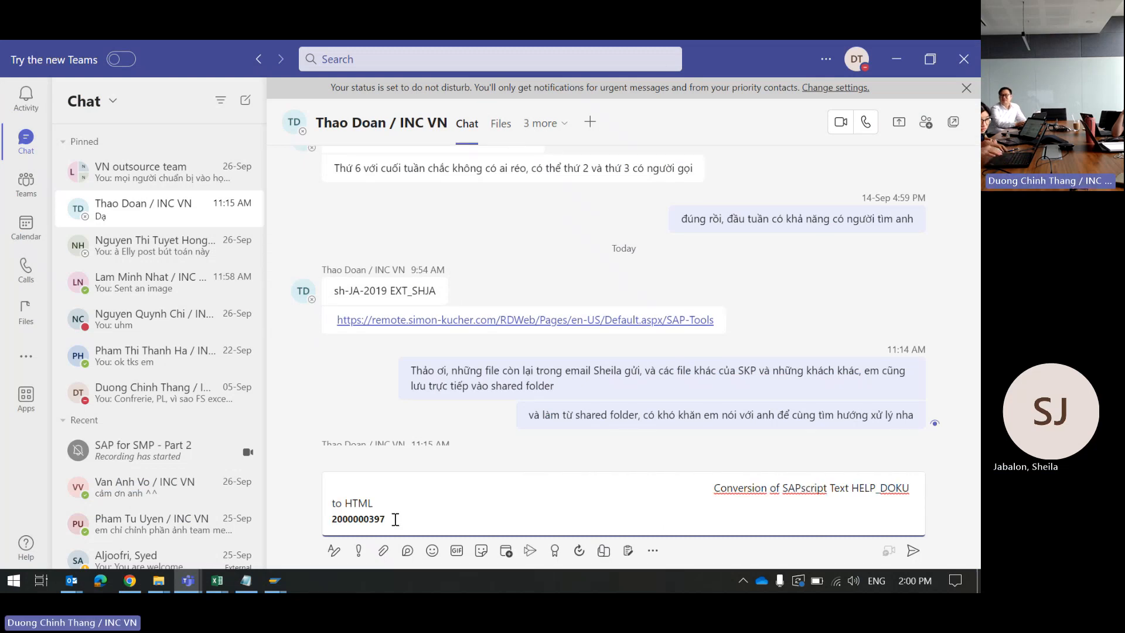
key("Return")
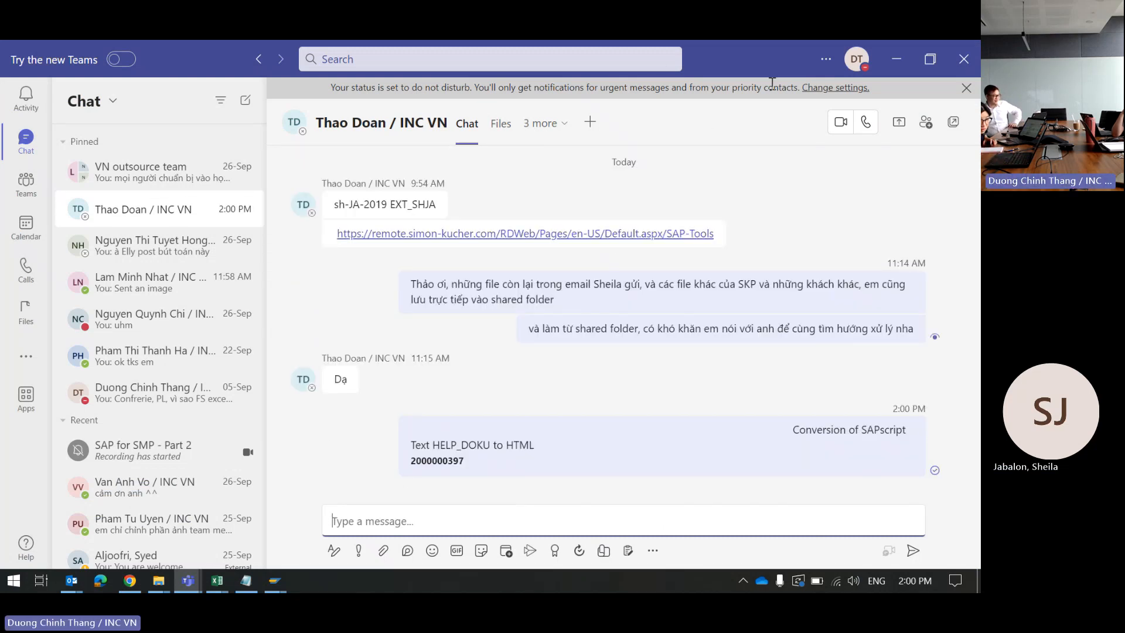
left_click(897, 58)
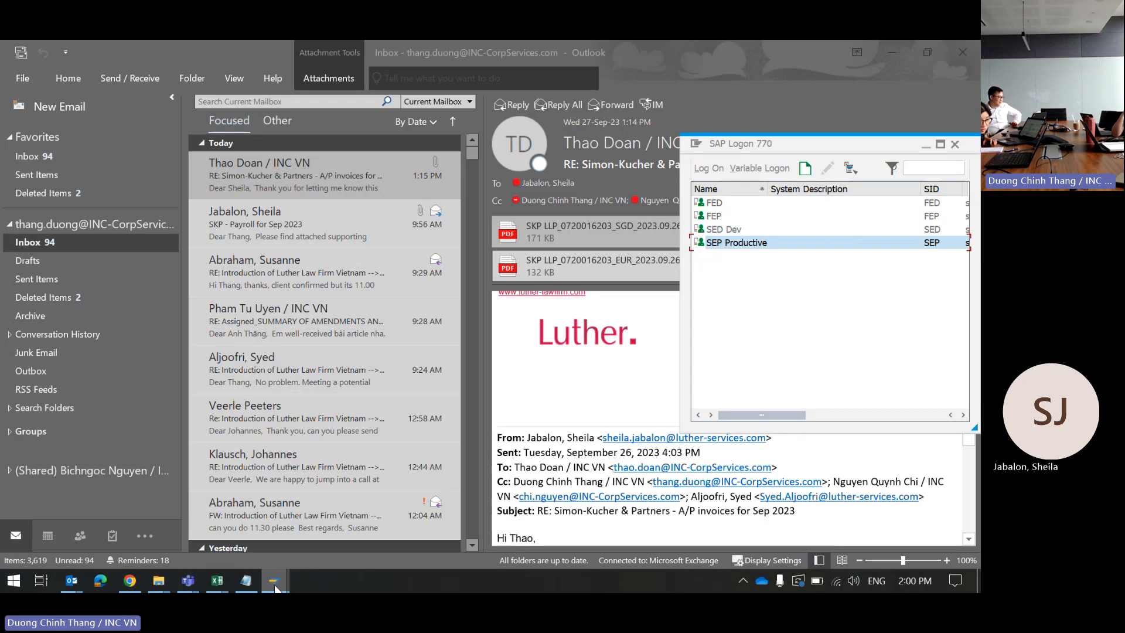
Step: Close the unsaved Post with Clearing session and confirm logging off without saving
mouse_move(278, 588)
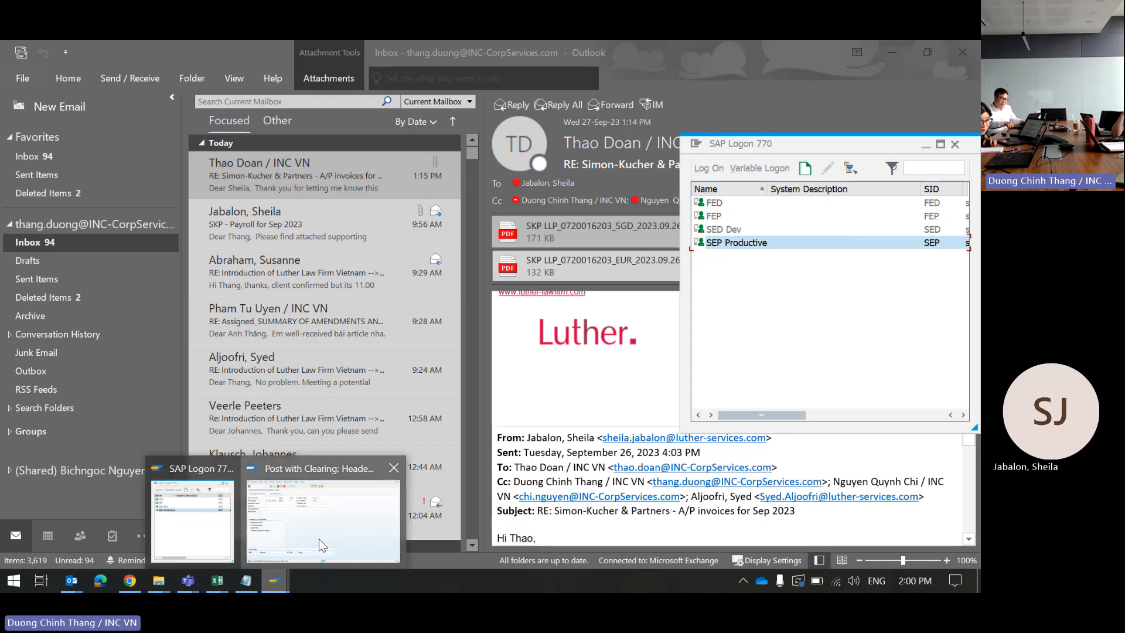
left_click(319, 538)
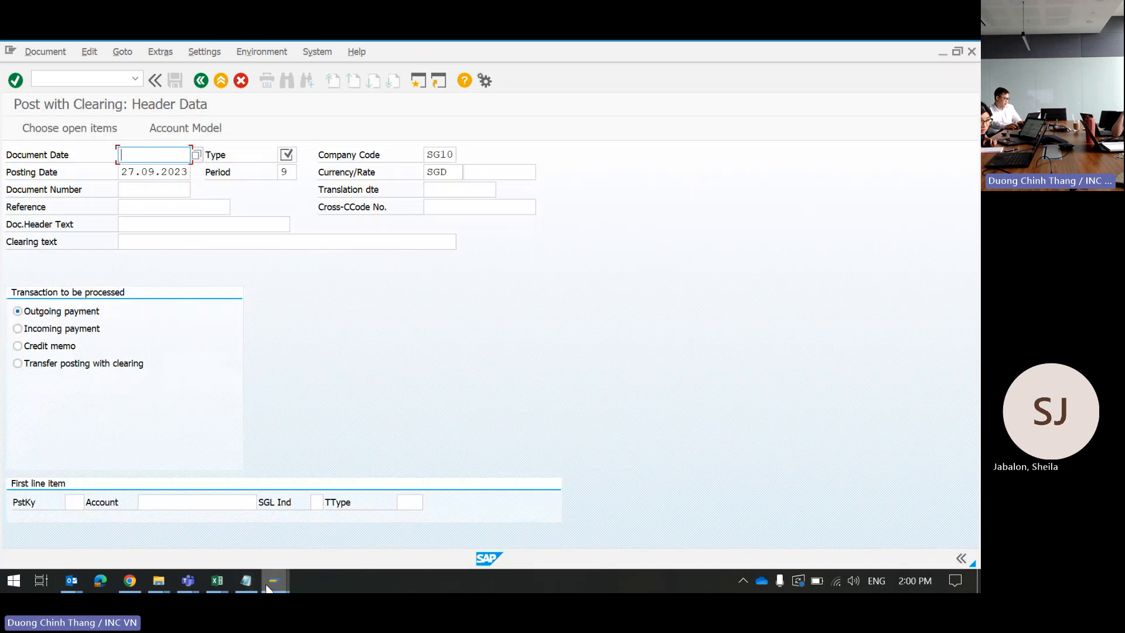
mouse_move(273, 574)
left_click(206, 536)
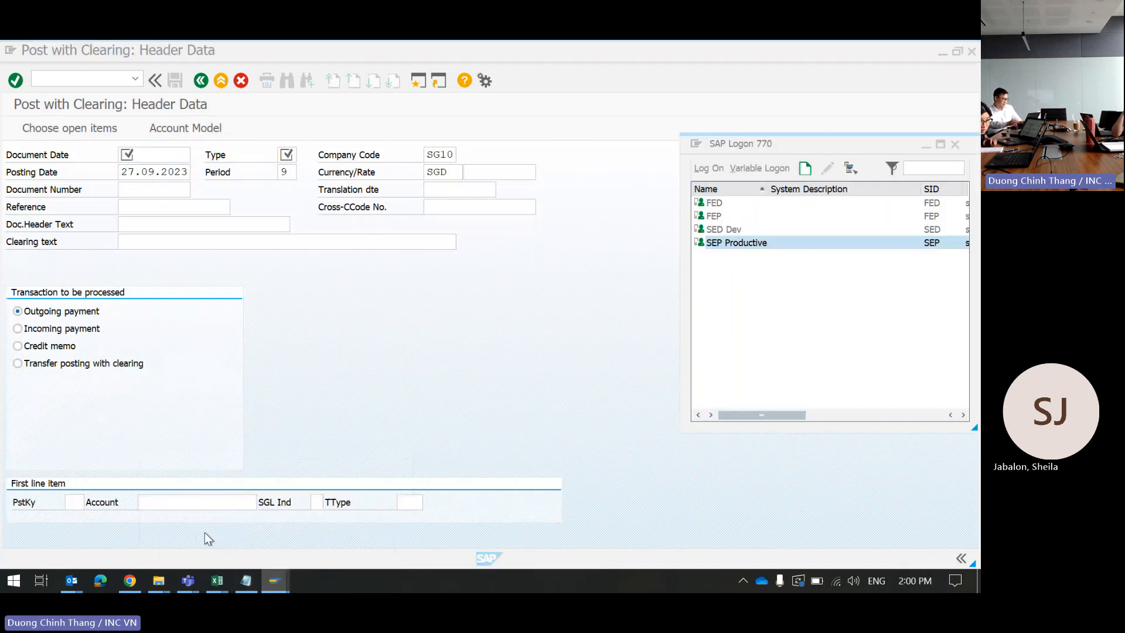
left_click(558, 316)
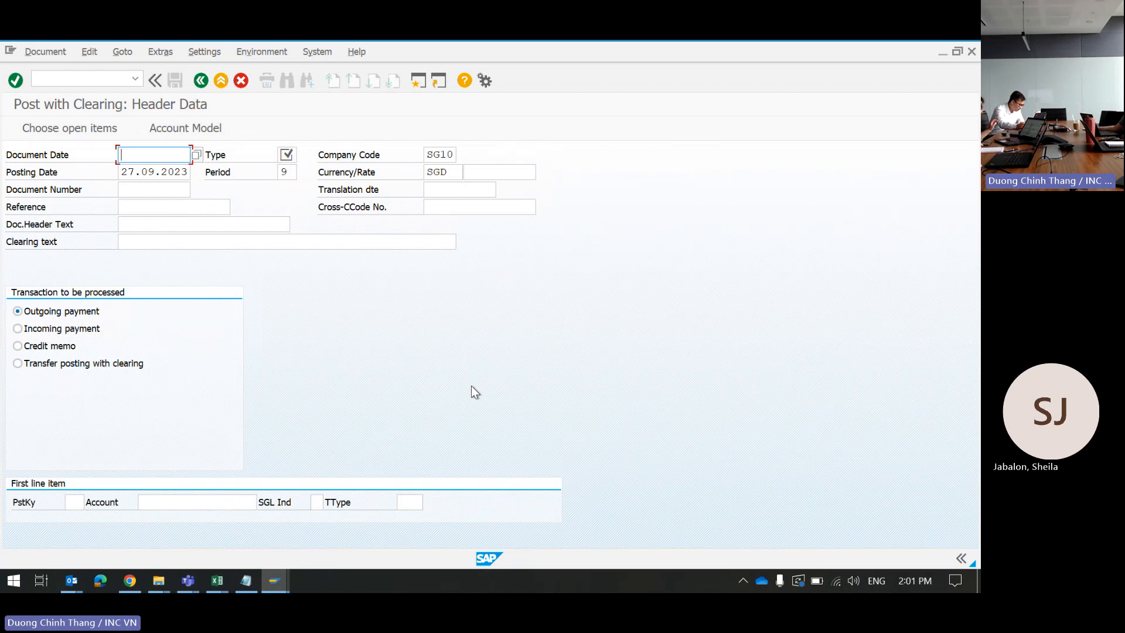
left_click(970, 51)
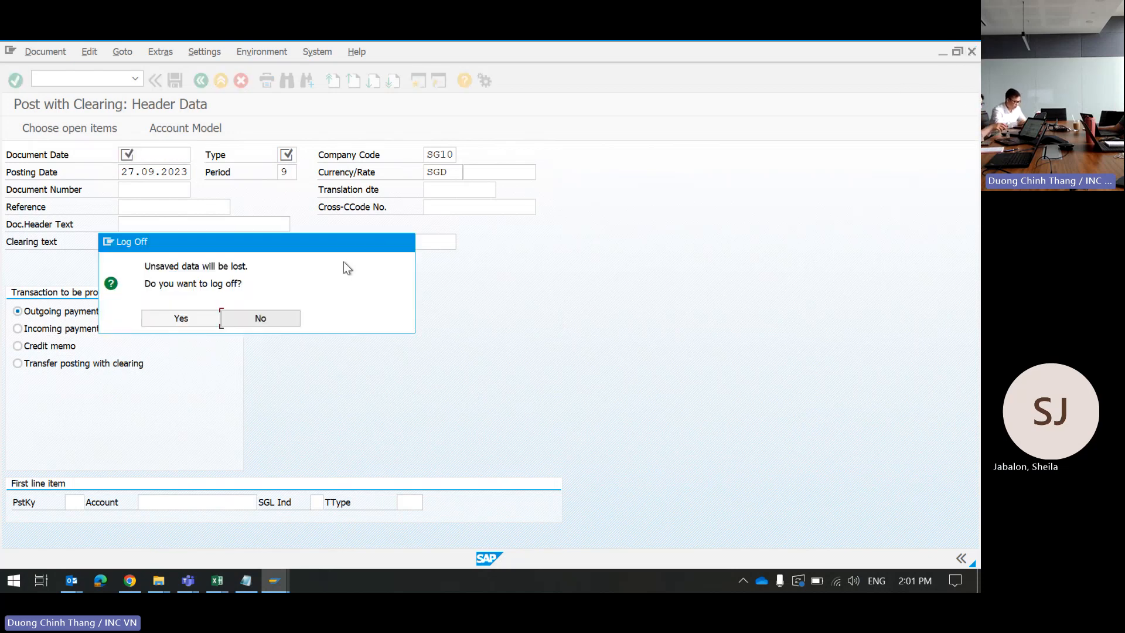
left_click(193, 319)
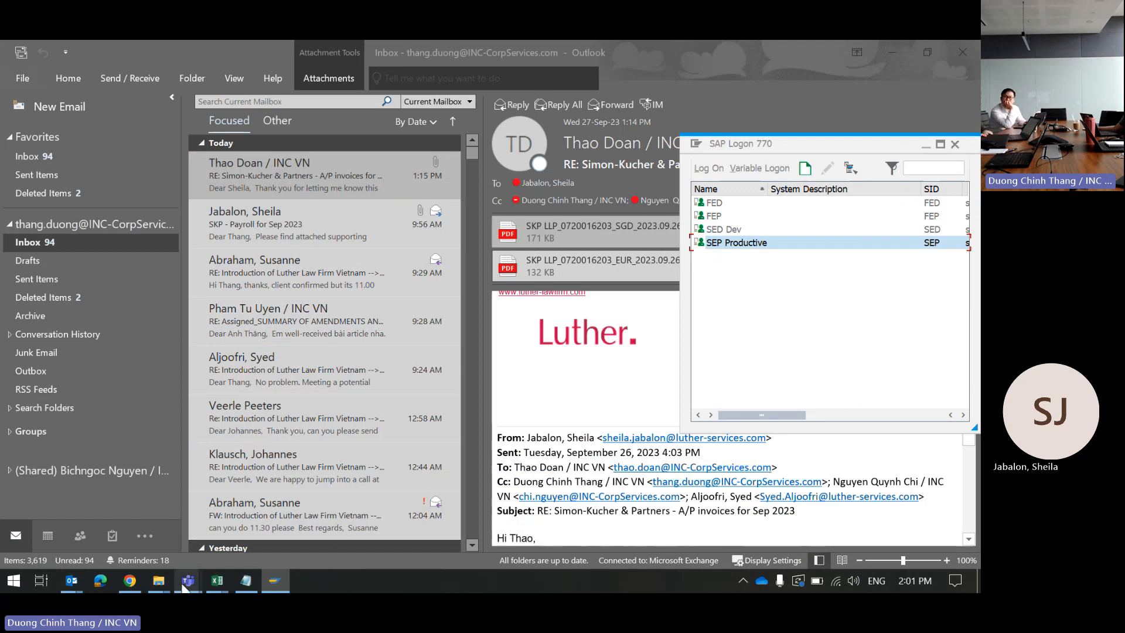
Step: Dismiss the RemoteApp Disconnected notice in the Teams meeting and stop sharing the screen
mouse_move(185, 586)
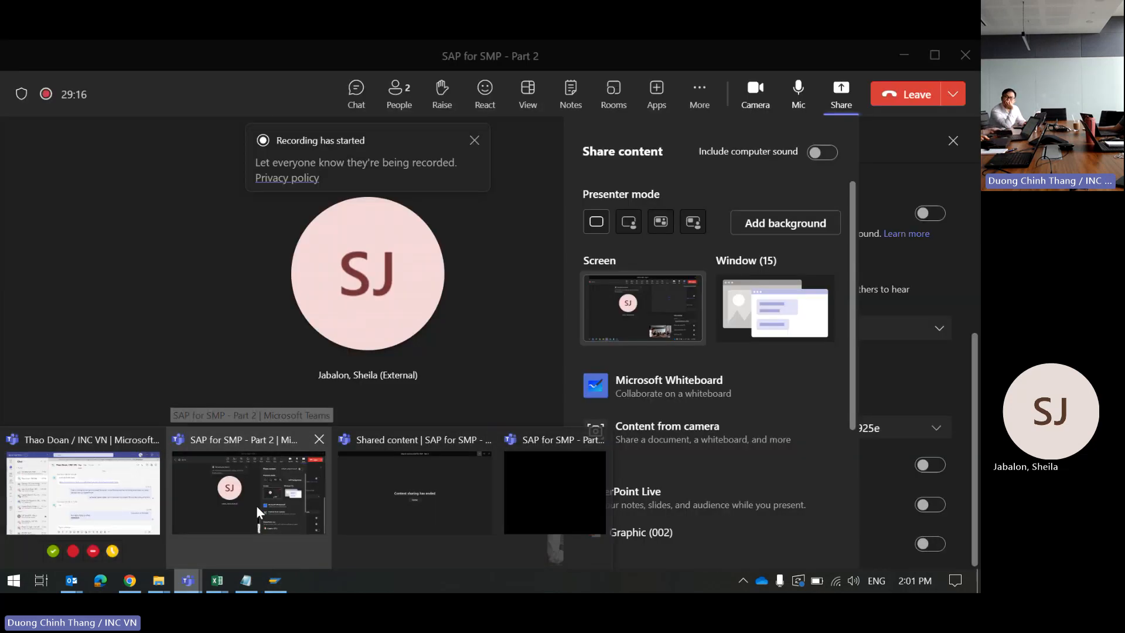
left_click(256, 505)
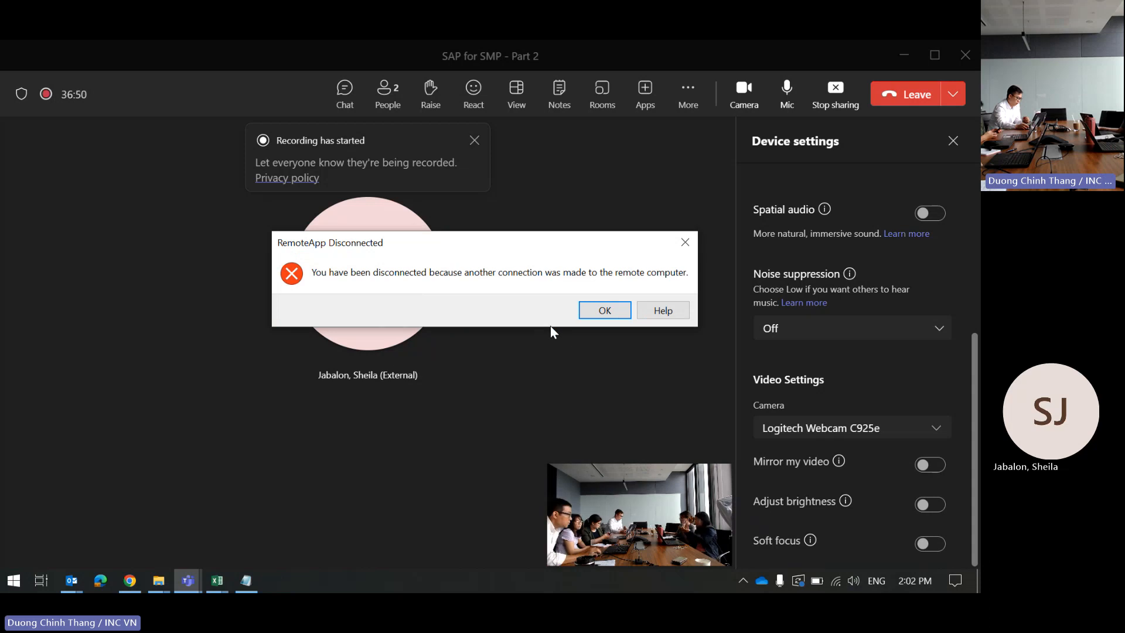
left_click(609, 313)
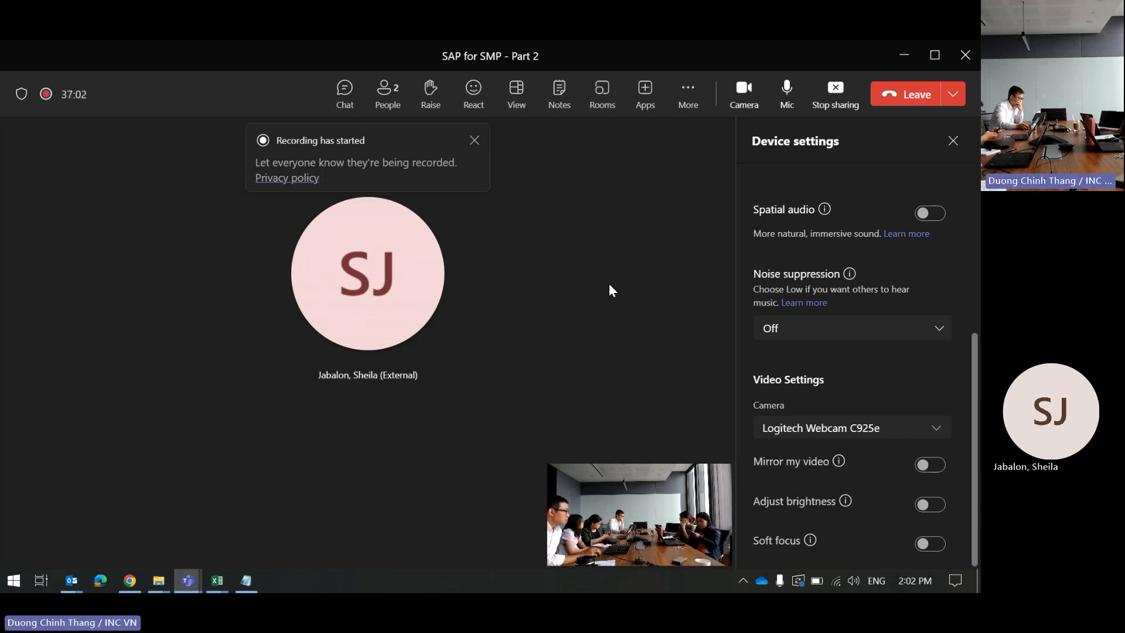
left_click(835, 103)
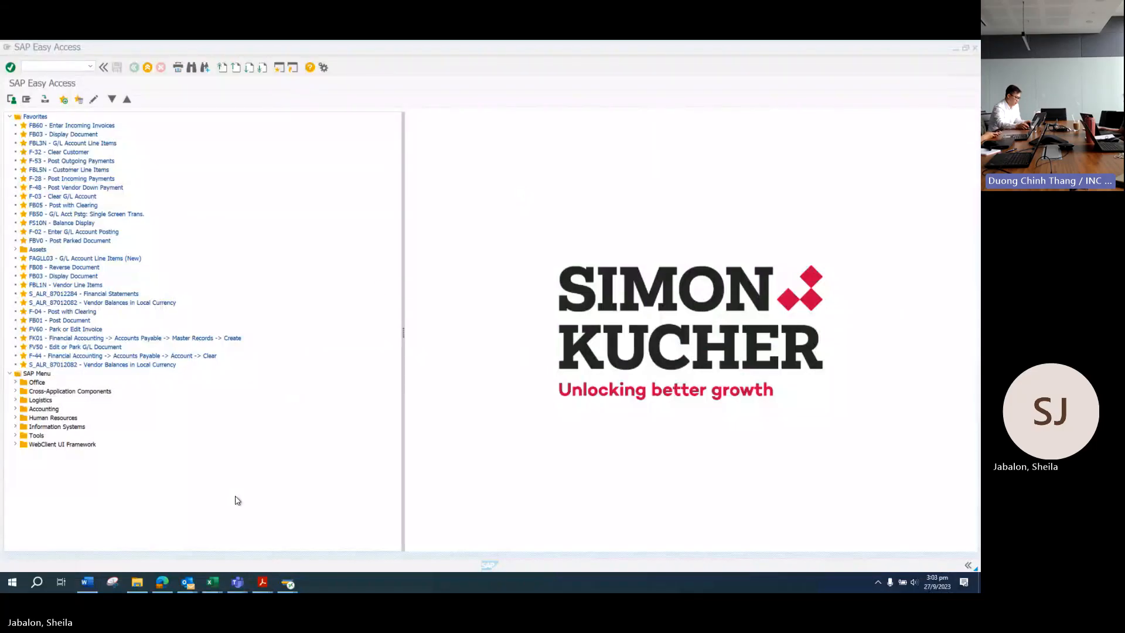
Step: Close the AP Payment Sept 2023 and BHBIA payment PDF tabs, keeping the SKP bank statement
mouse_move(265, 568)
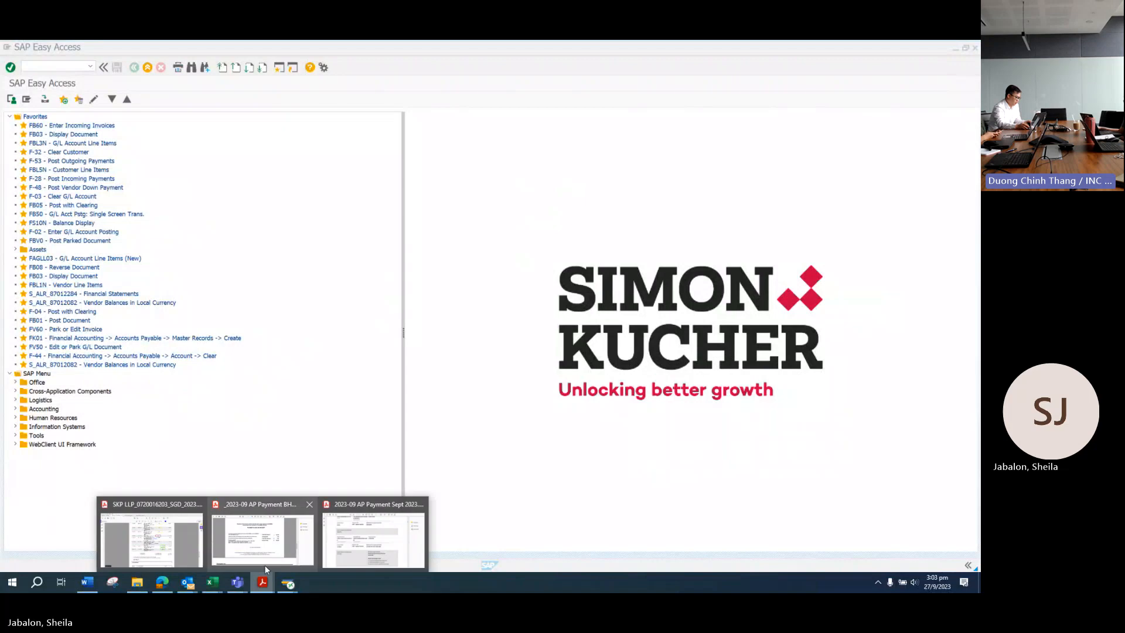
left_click(364, 548)
scroll(375, 445, "up", 2)
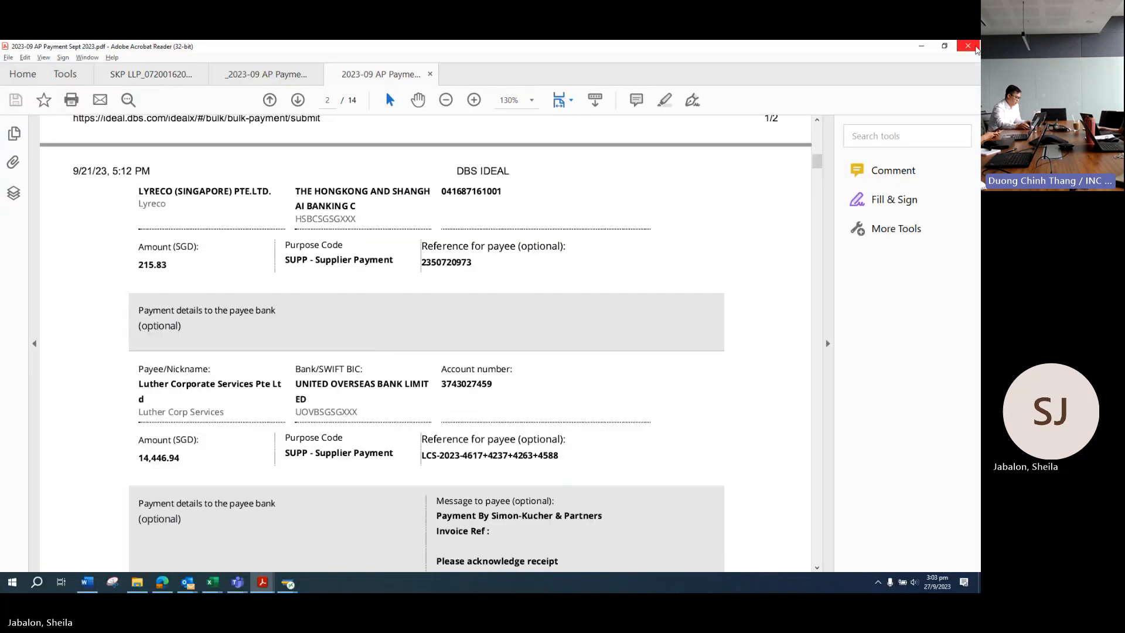
left_click(968, 46)
left_click(491, 336)
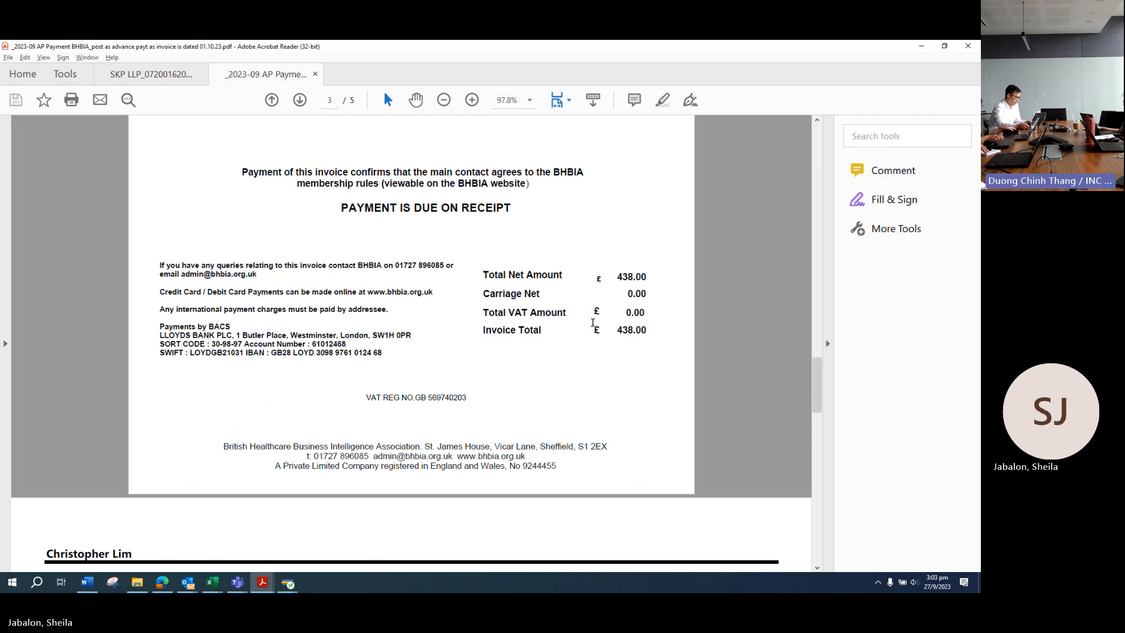
left_click(968, 46)
left_click(491, 335)
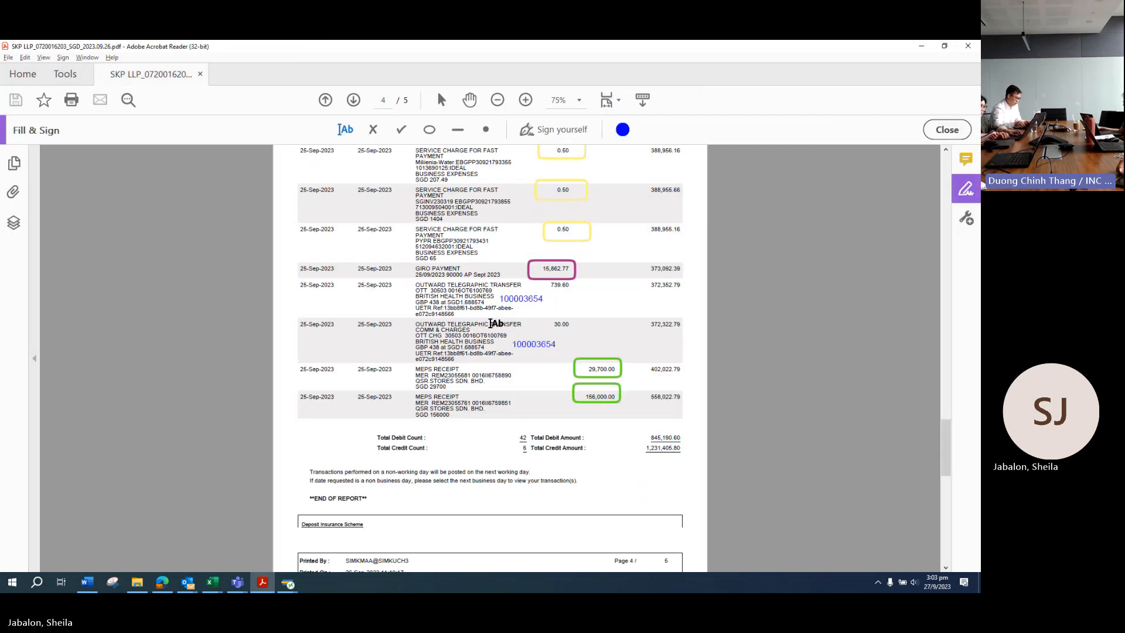
scroll(491, 323, "up", 3)
left_click_drag(946, 403, 946, 318)
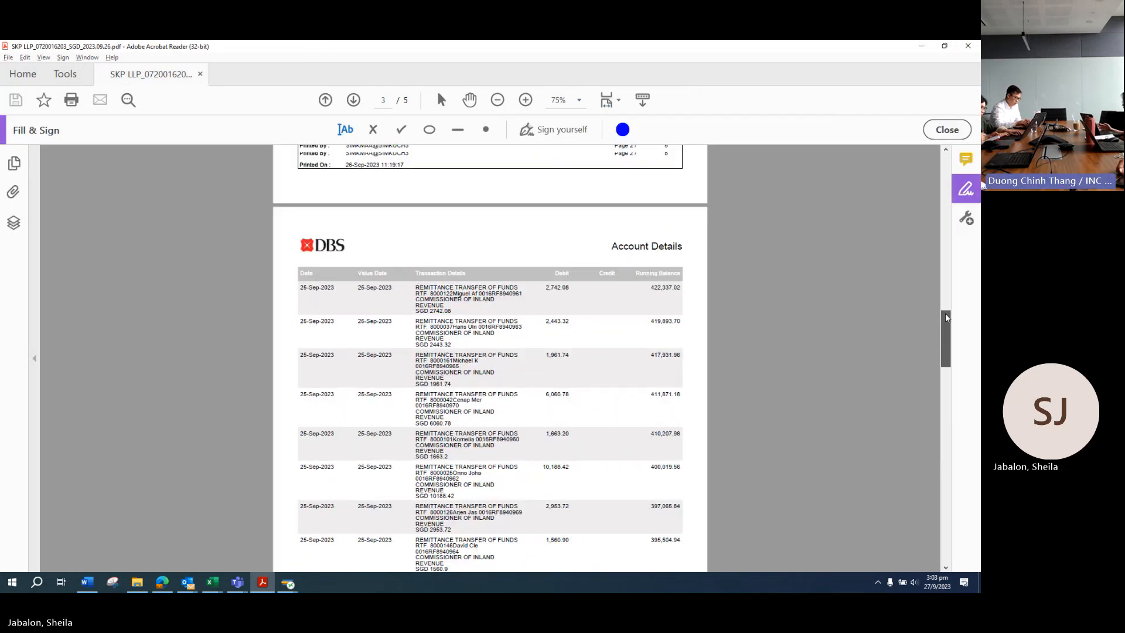
scroll(447, 301, "up", 6)
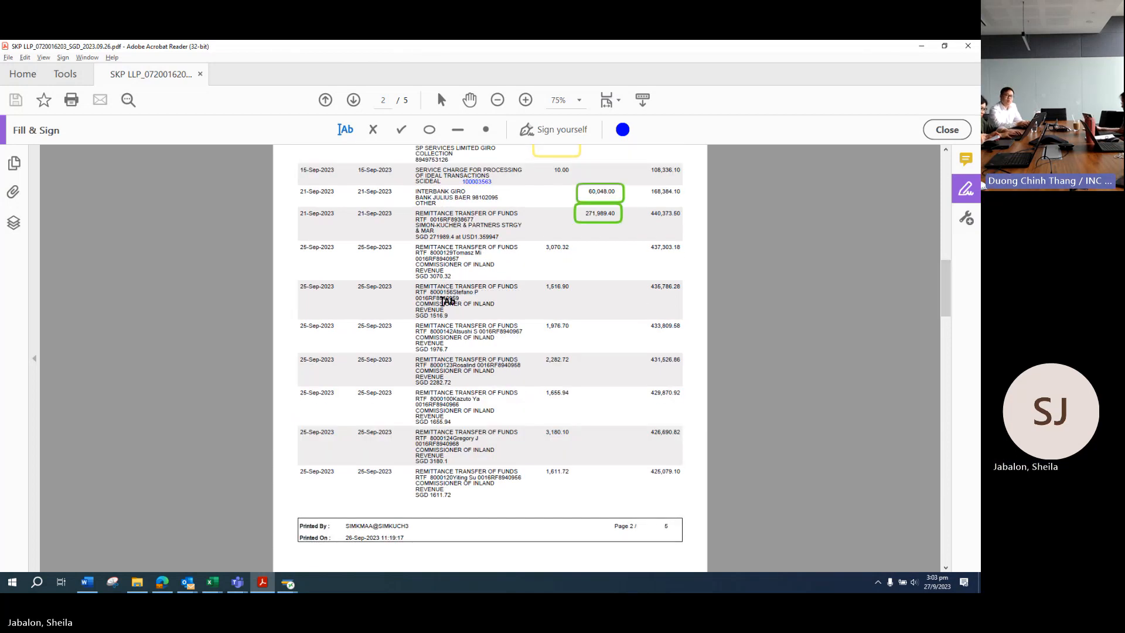
scroll(194, 269, "up", 6)
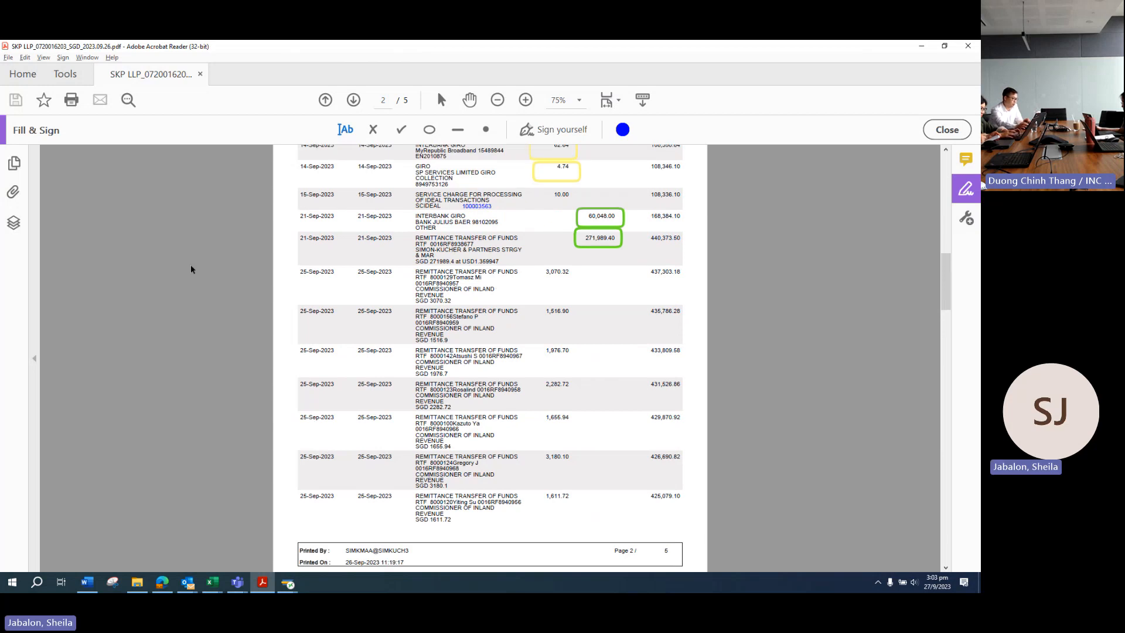
scroll(384, 283, "down", 4)
scroll(382, 284, "down", 4)
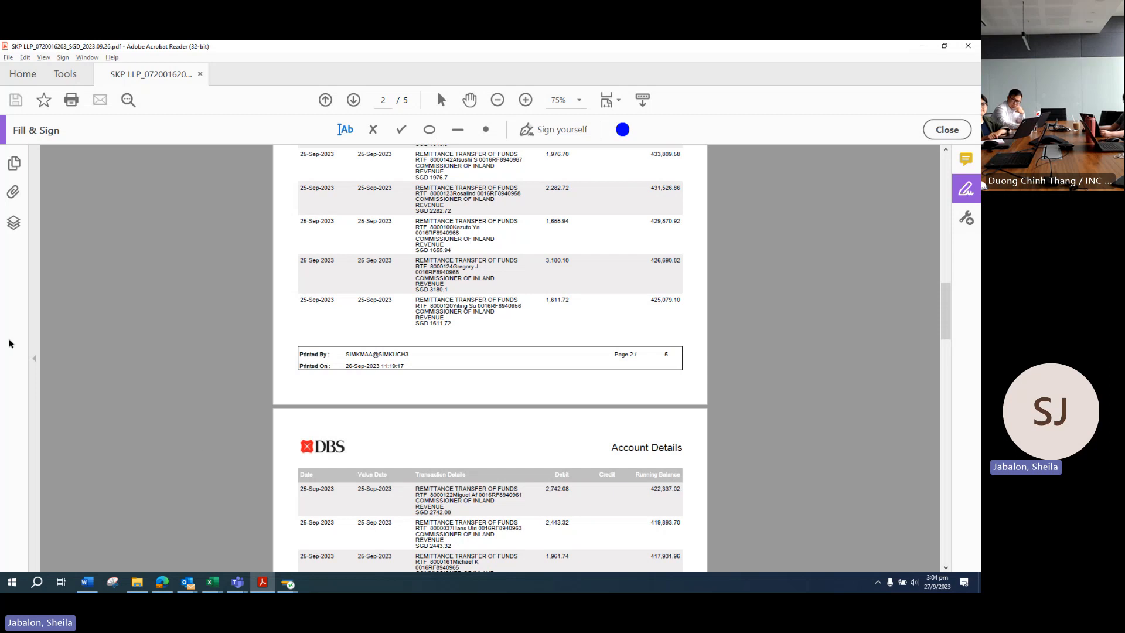
scroll(284, 371, "up", 5)
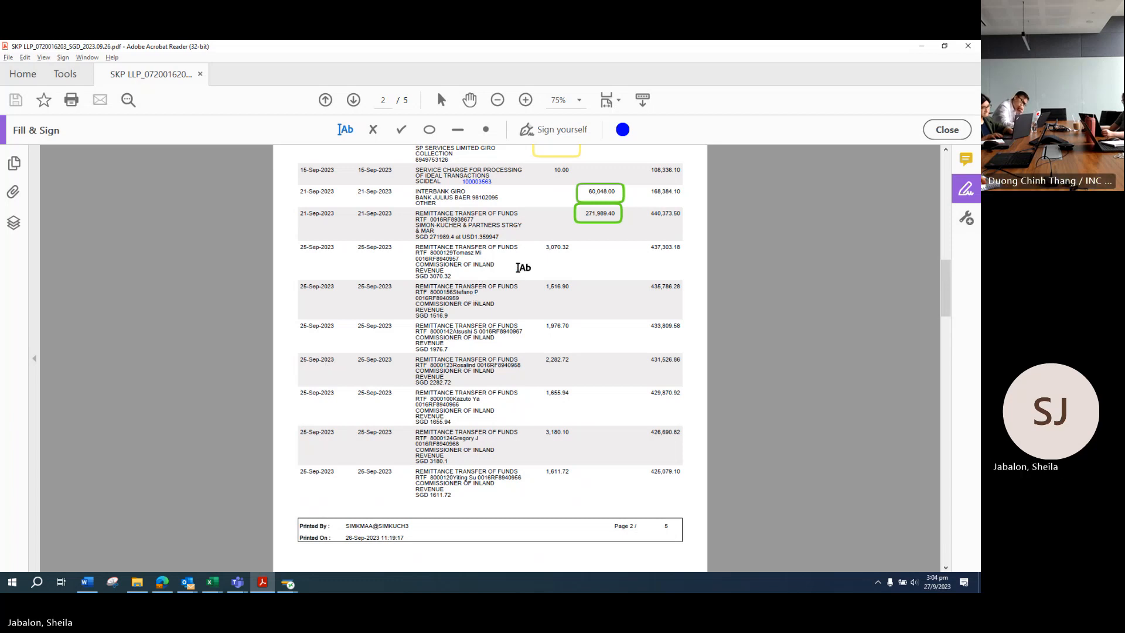
scroll(531, 267, "down", 2)
scroll(531, 293, "down", 4)
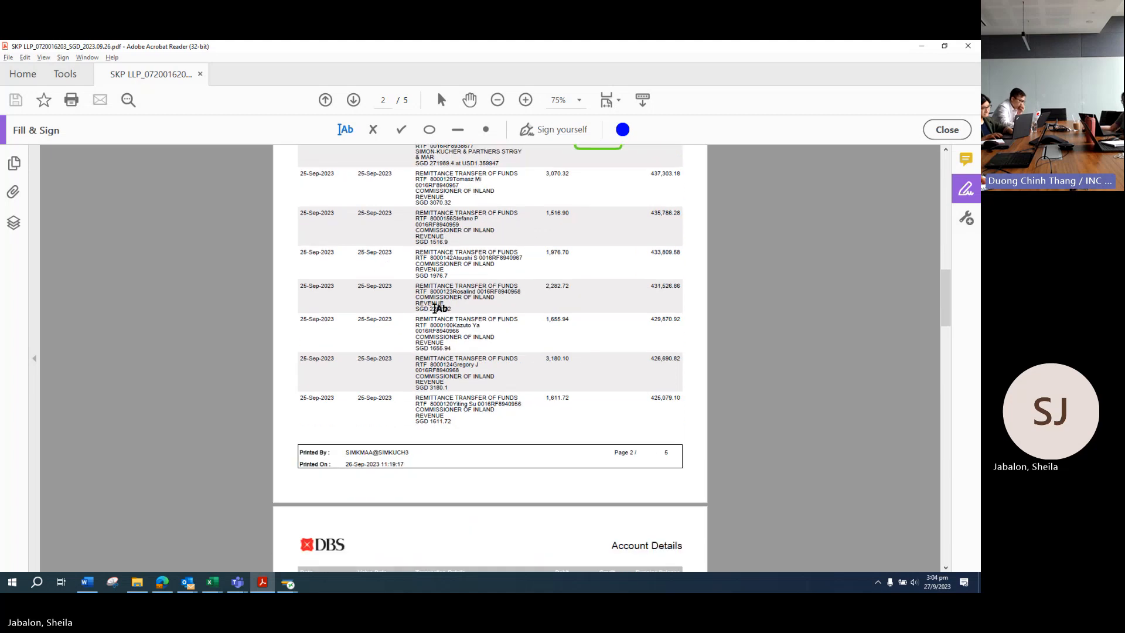
scroll(460, 304, "up", 4)
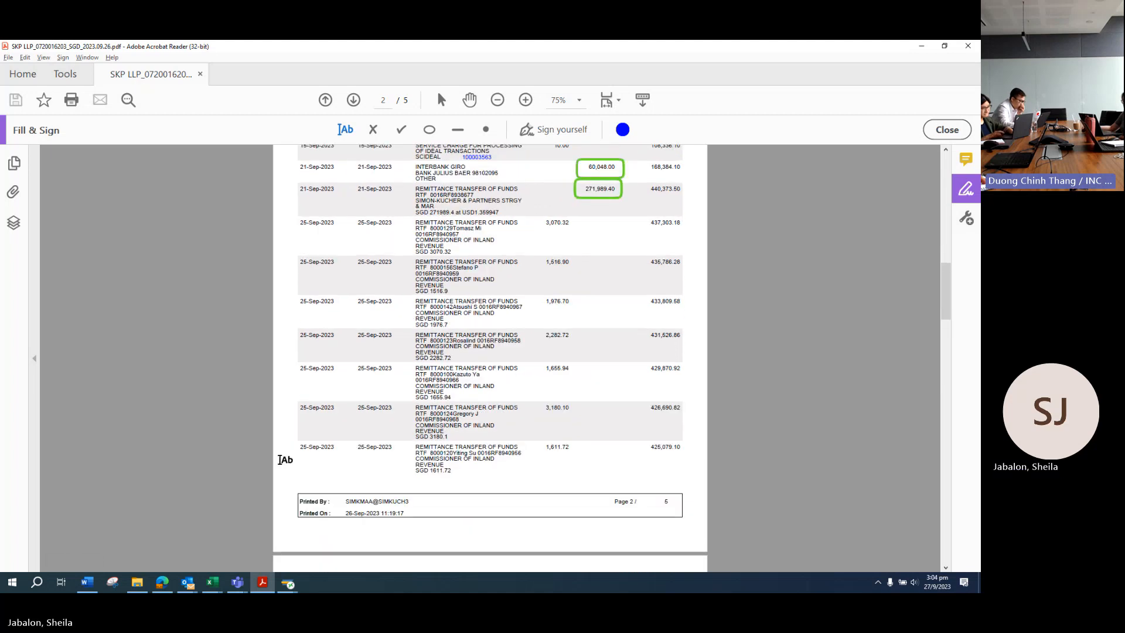
mouse_move(211, 587)
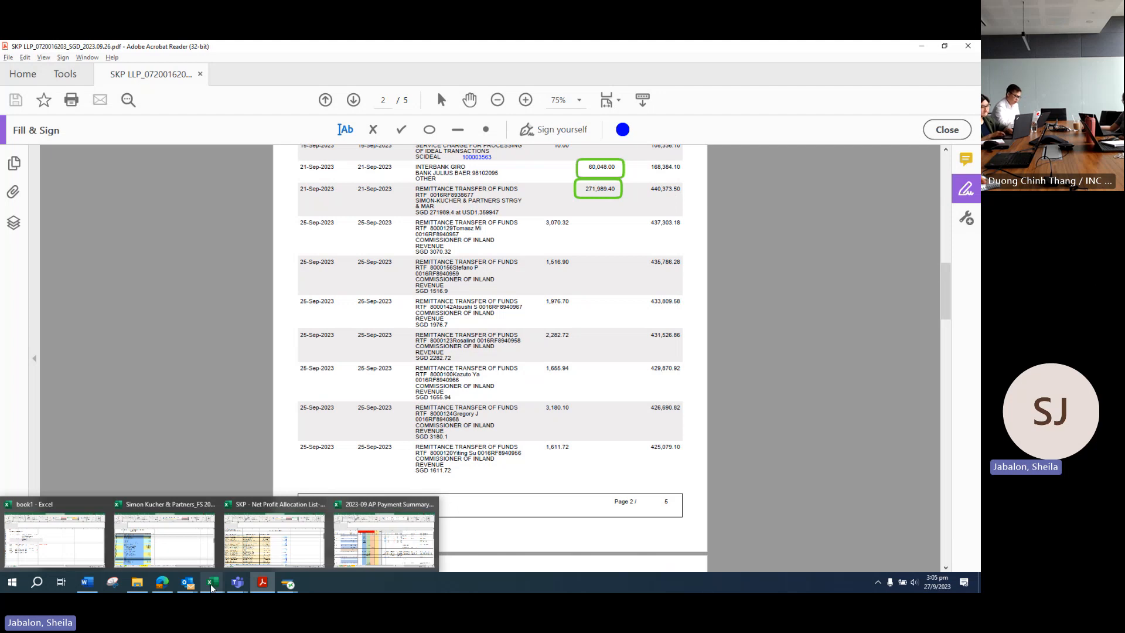
Step: In the Simon Kucher FS sheet, inspect the Total Retained Earnings formula in row 109, cell C109
left_click(165, 564)
scroll(357, 469, "down", 5)
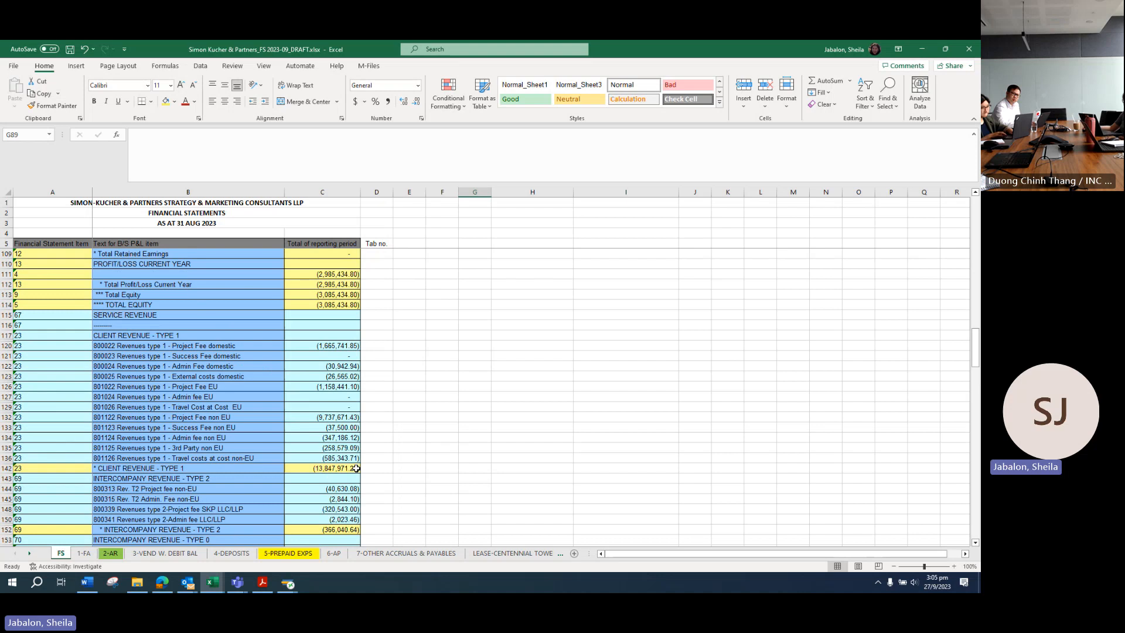
scroll(392, 454, "up", 10)
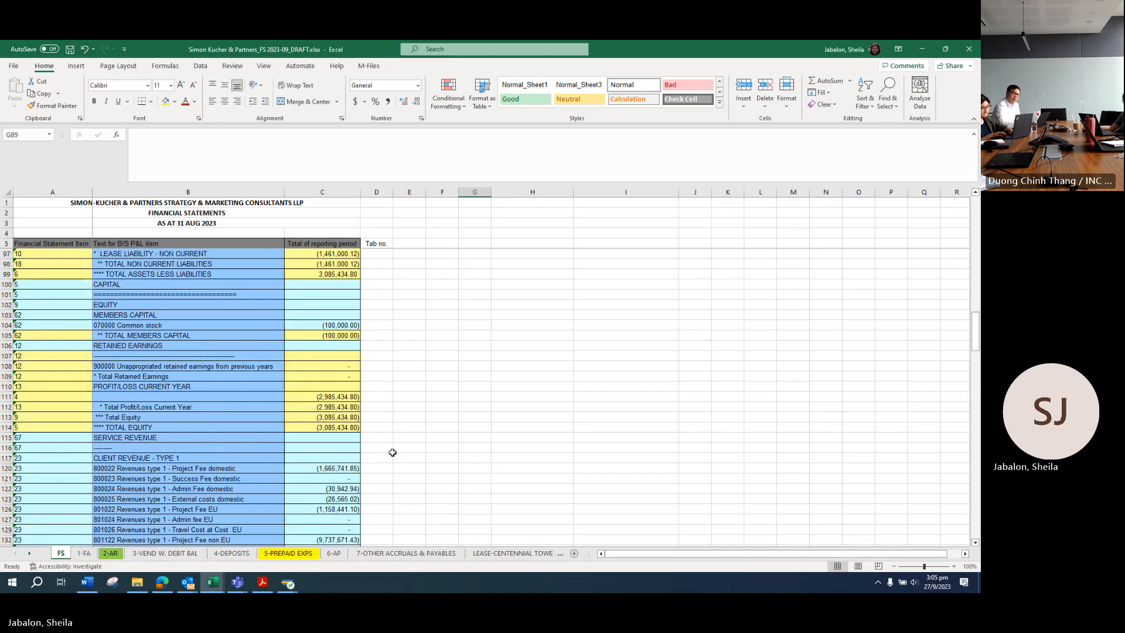
scroll(397, 453, "up", 3)
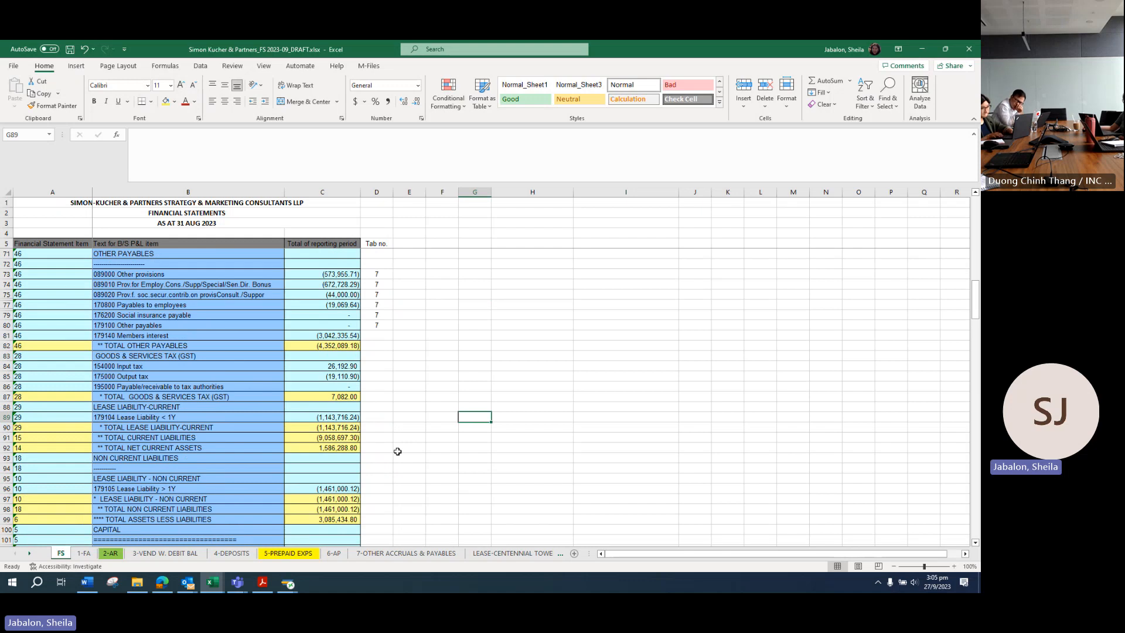
scroll(260, 418, "down", 5)
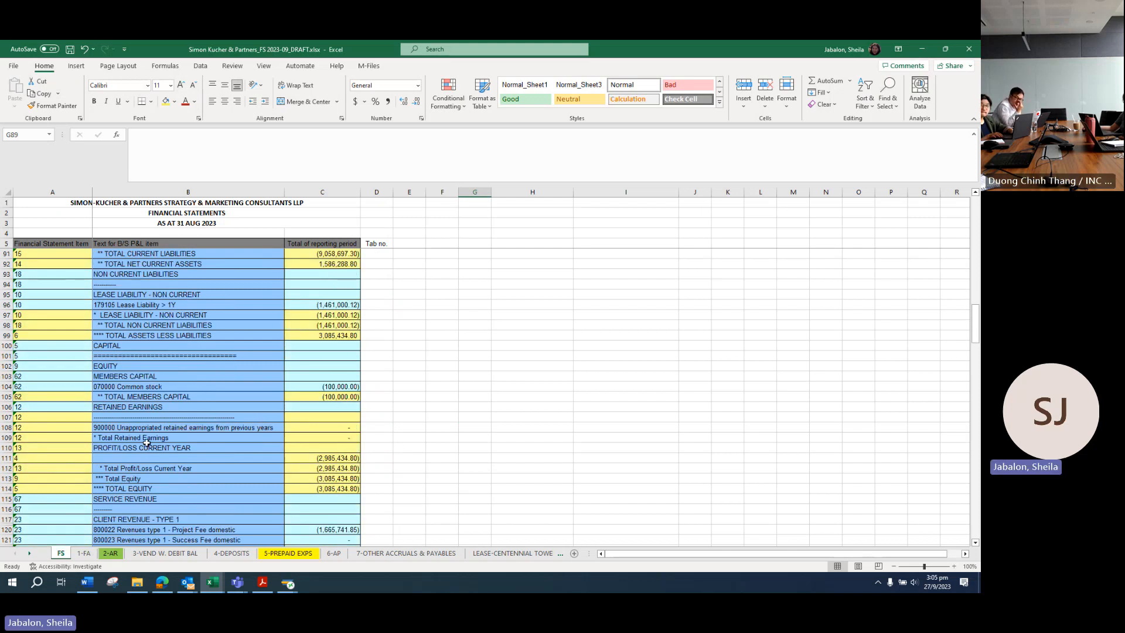
left_click(7, 438)
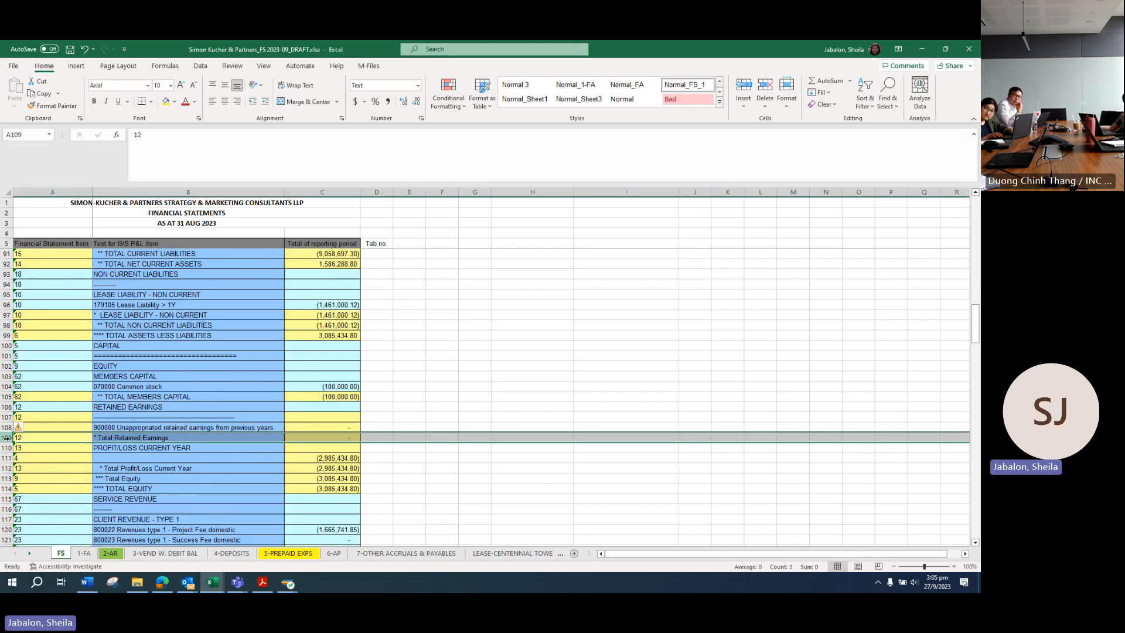
left_click(322, 437)
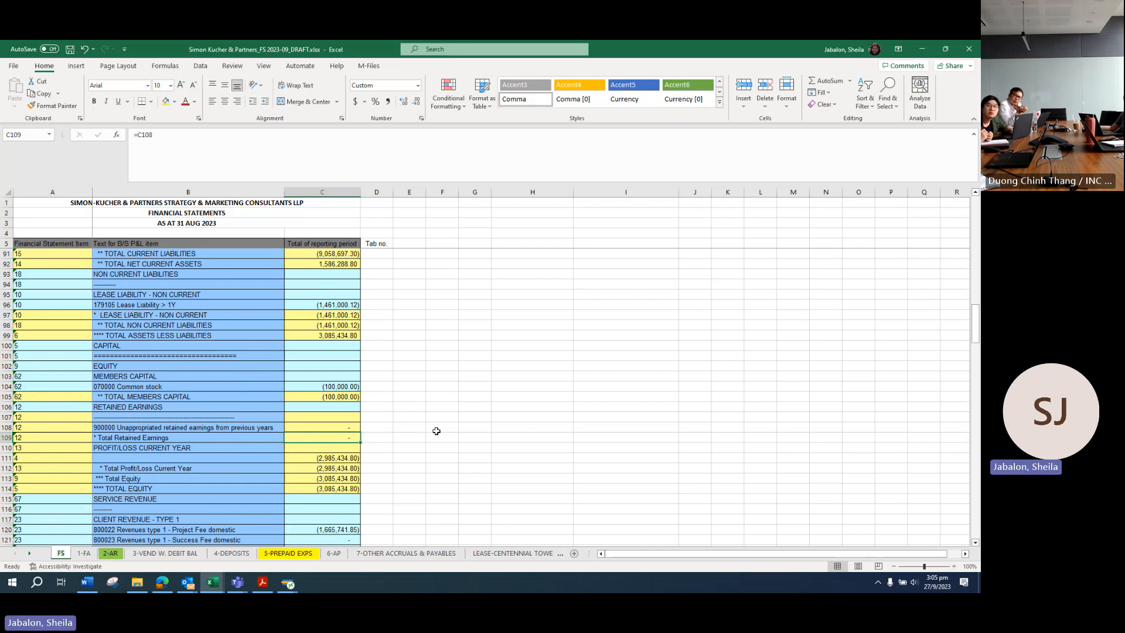
Step: Check the Members interest line in row 81
scroll(257, 333, "up", 3)
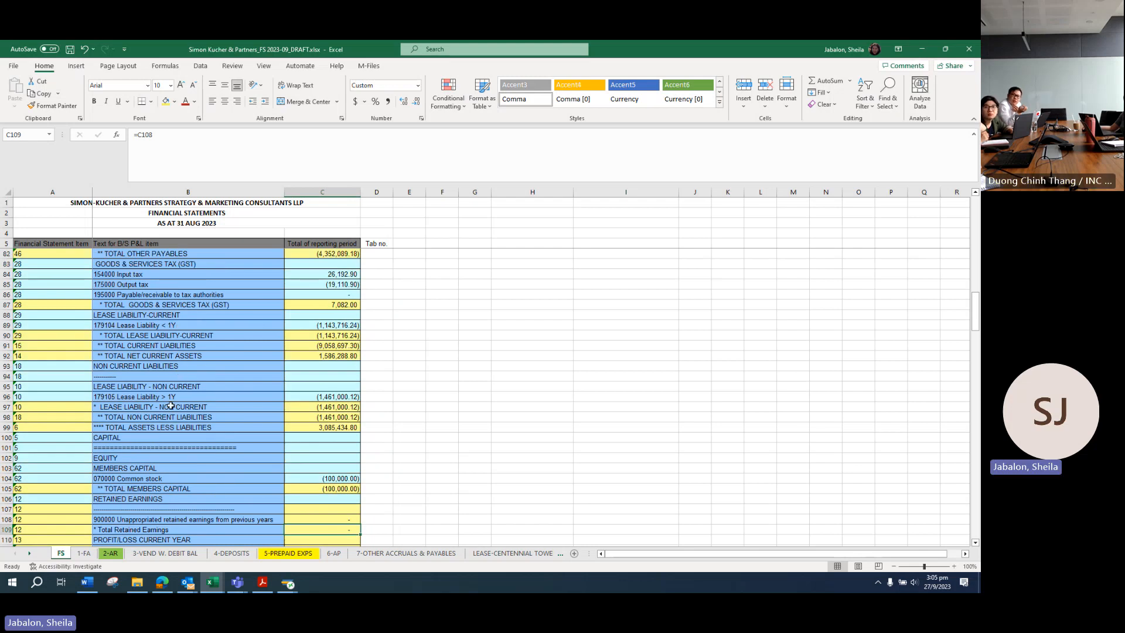
scroll(177, 399, "up", 7)
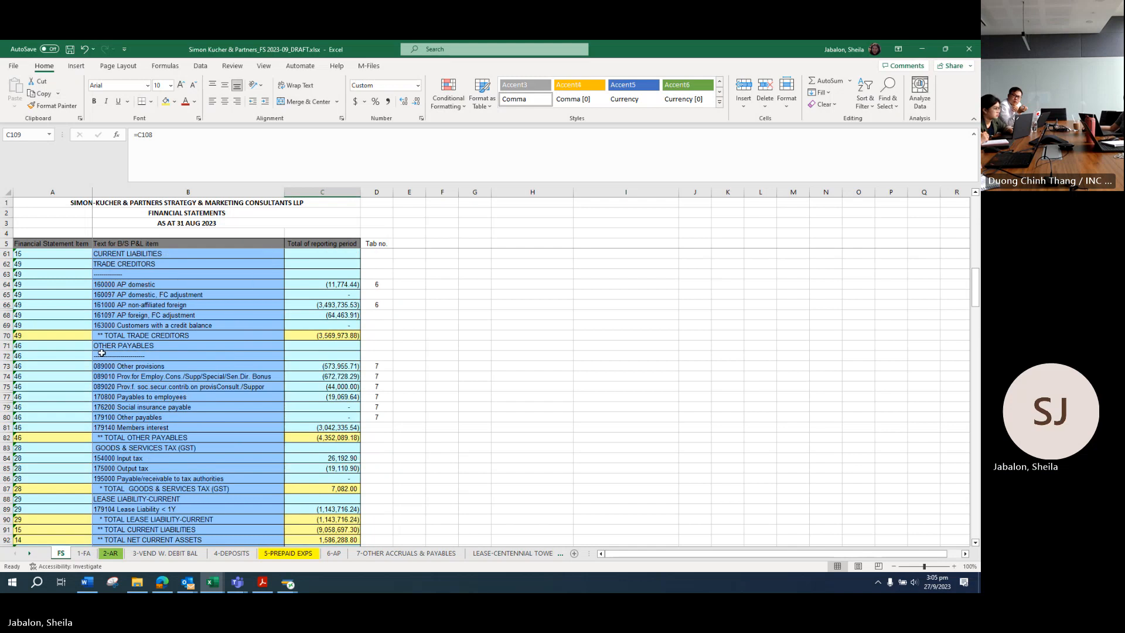
left_click(3, 428)
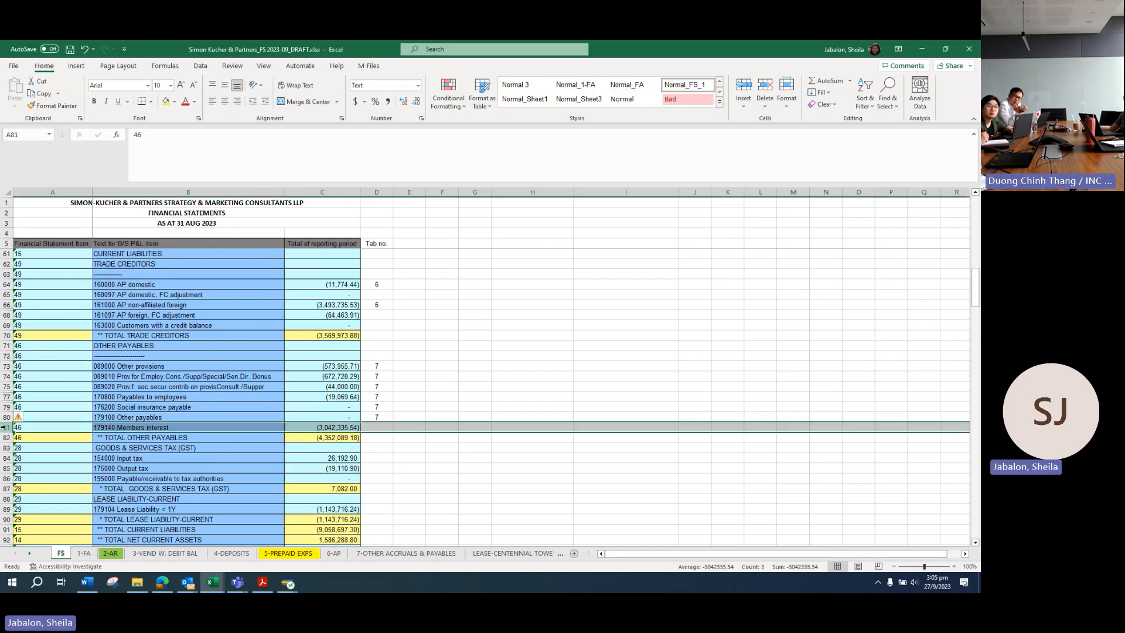
left_click(422, 427)
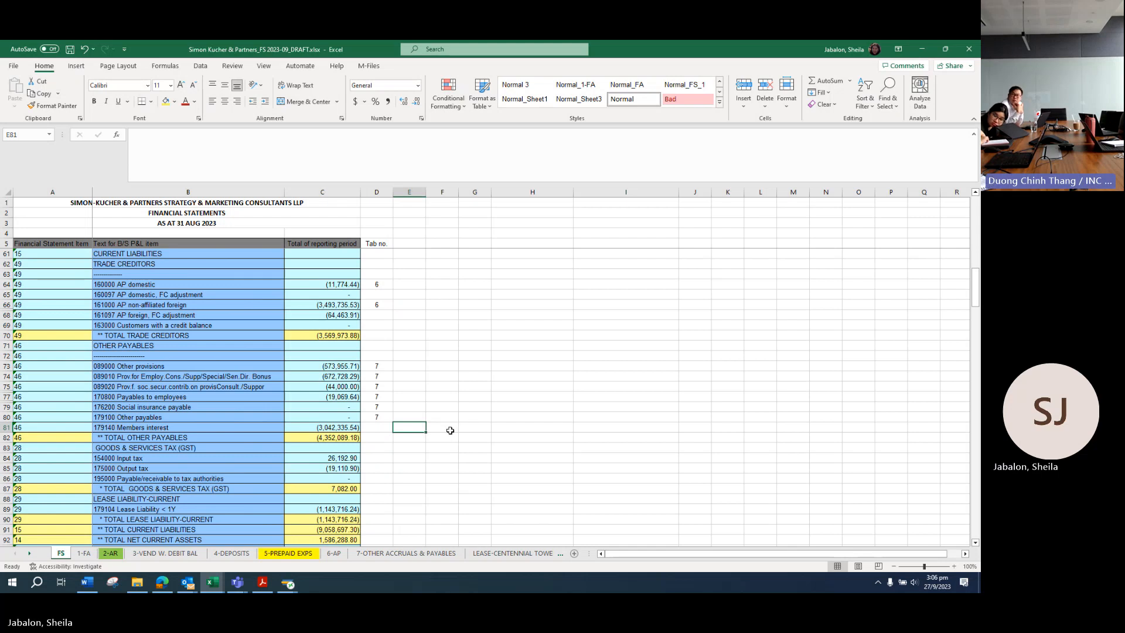
left_click(448, 427)
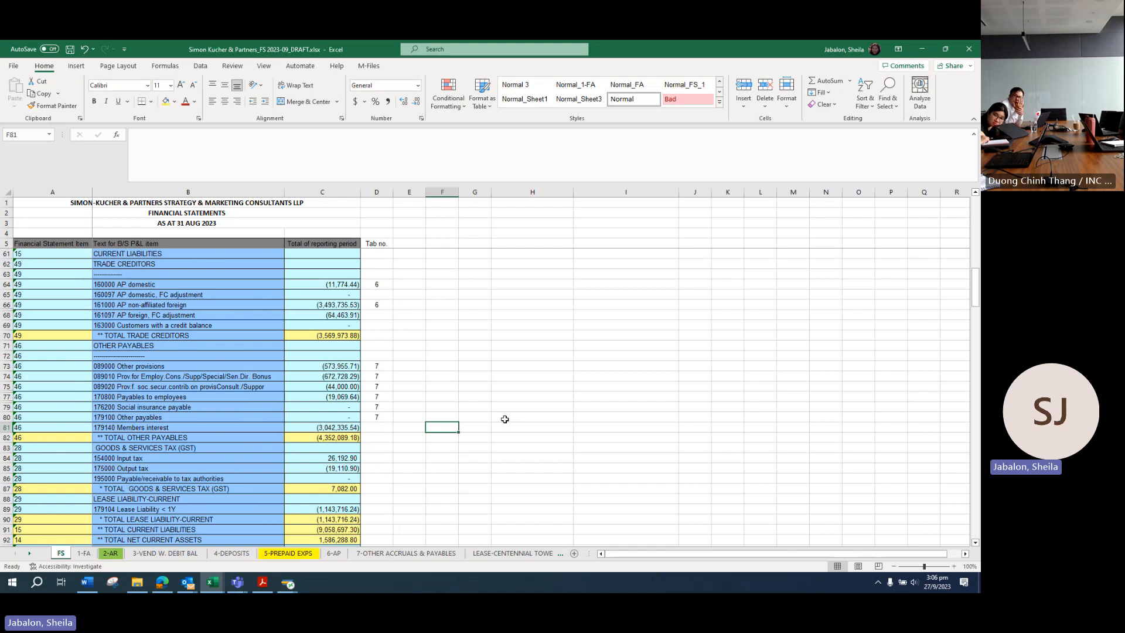
Step: Note 'Debit: Member's interest' in F81 and 'Credit: Bank' in F82
type("Debit:")
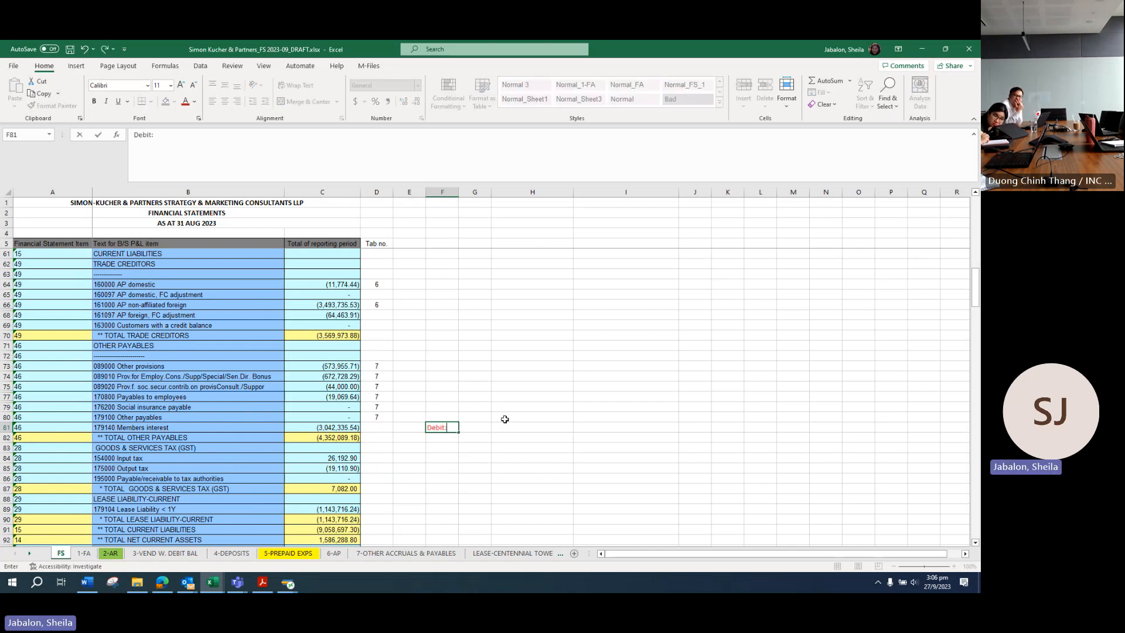
type(" Memb")
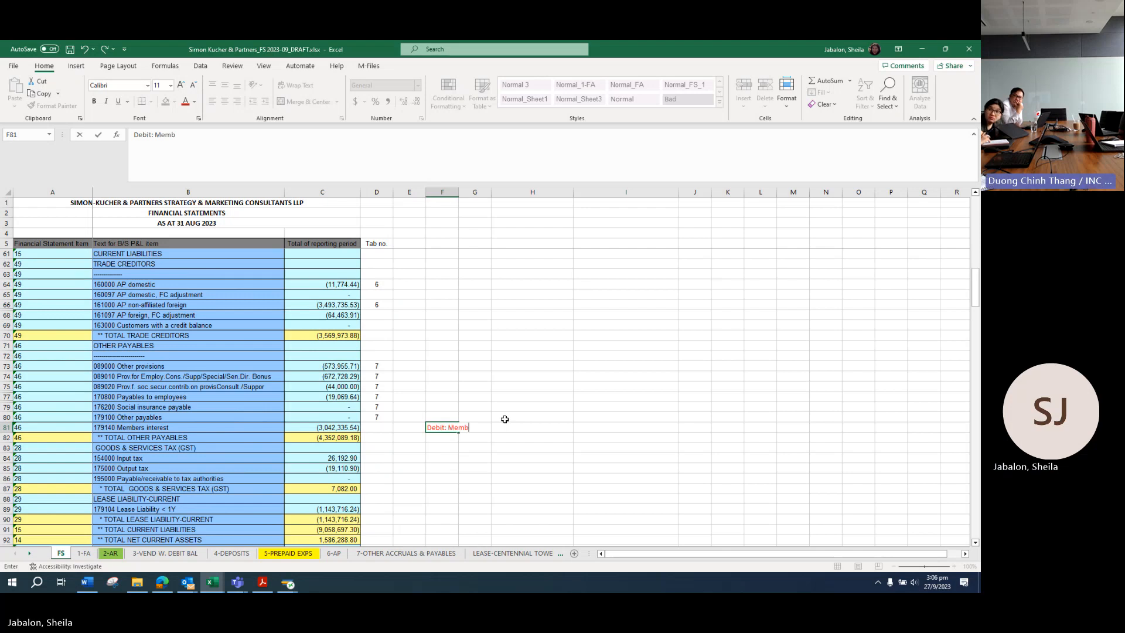
type("er's interest")
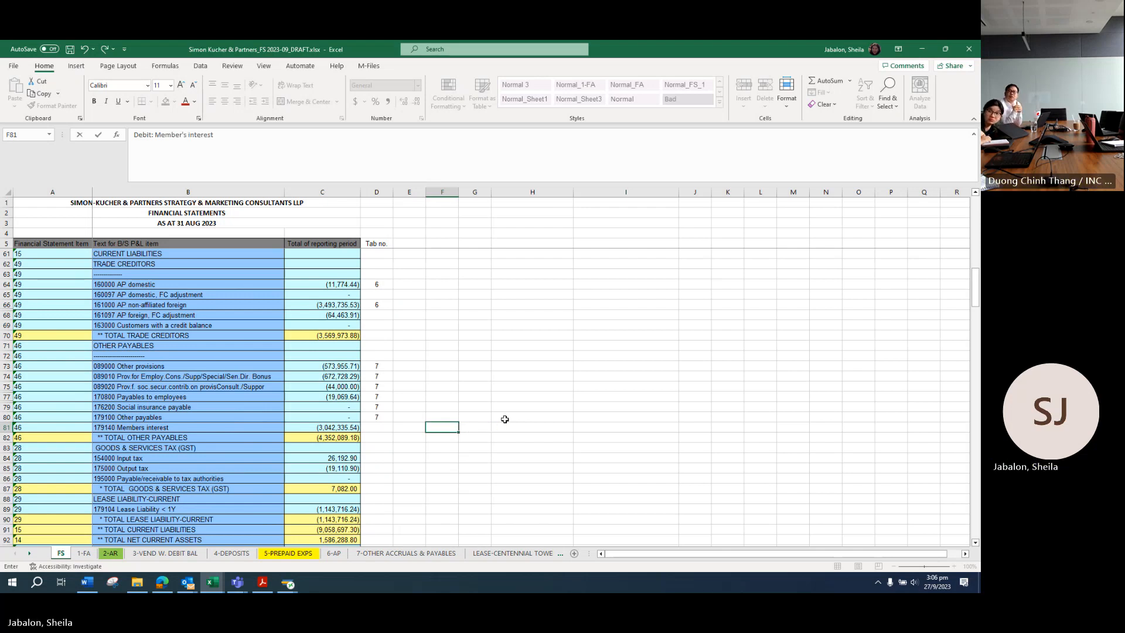
key("Return")
type("Credit: Bank")
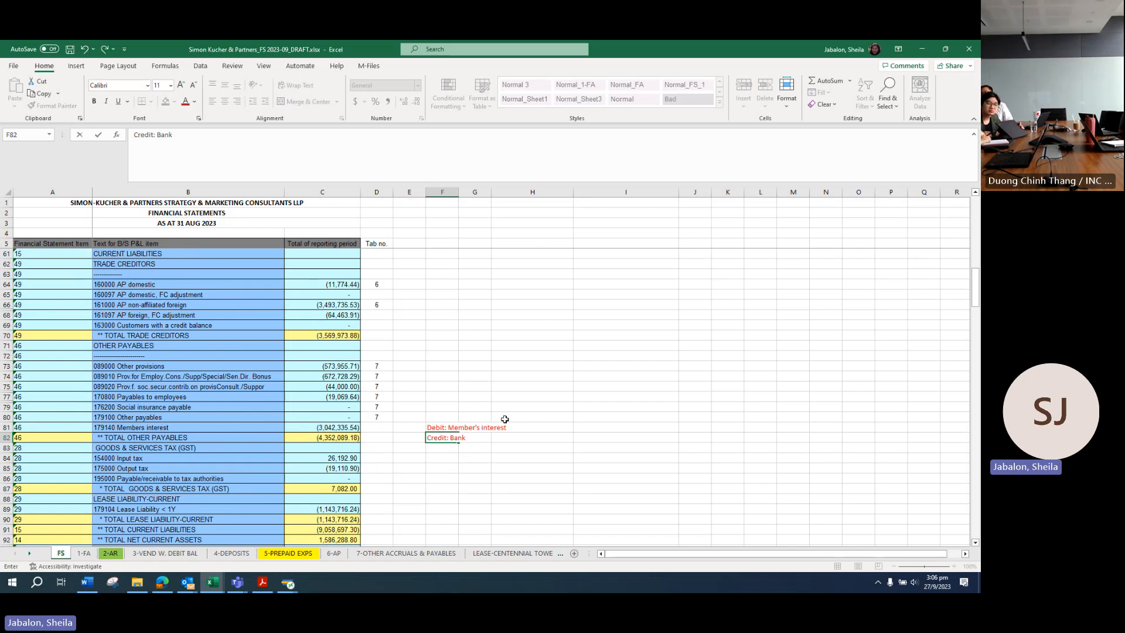
key("Return")
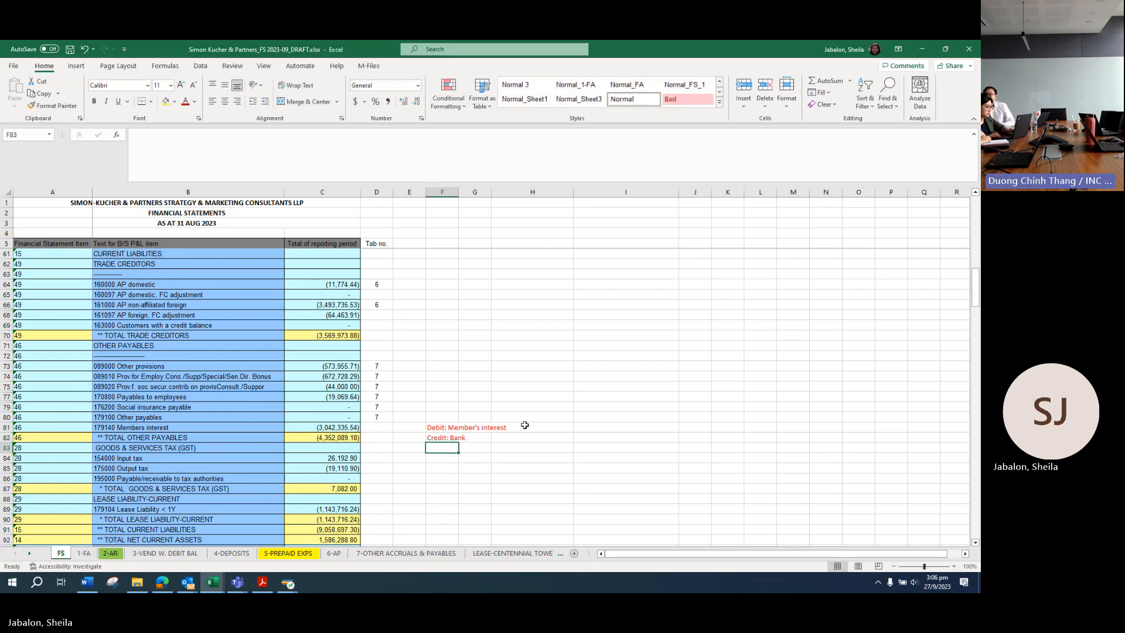
Step: Enter xxx placeholder amounts in I81 and J82 and colour them red
left_click(586, 425)
type("xxx")
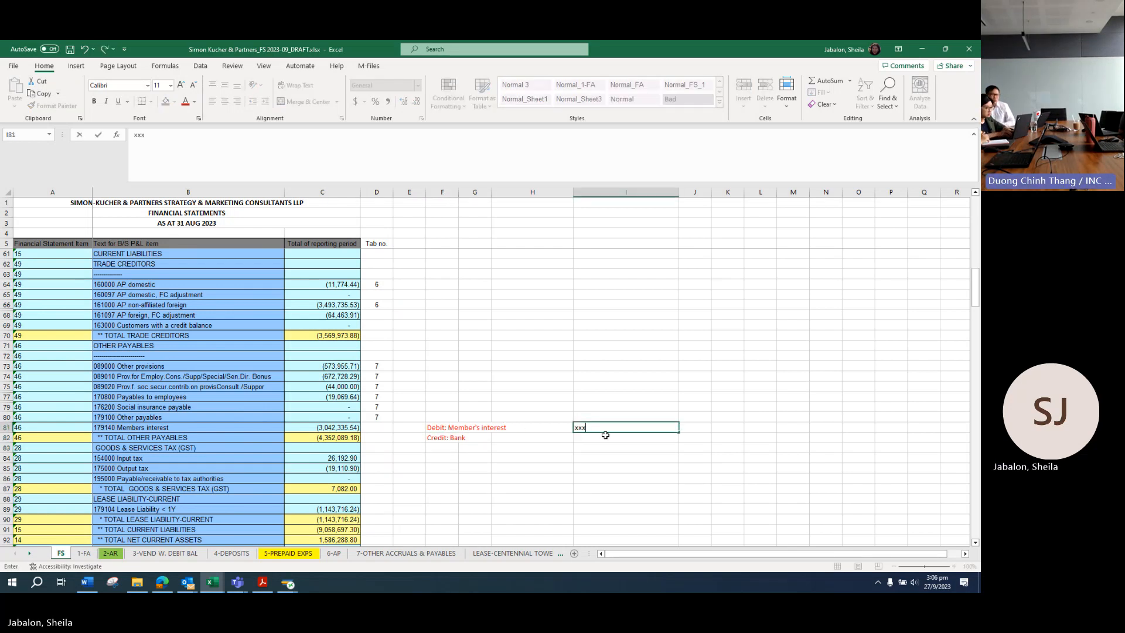
left_click(686, 437)
type("xxx")
left_click(689, 417)
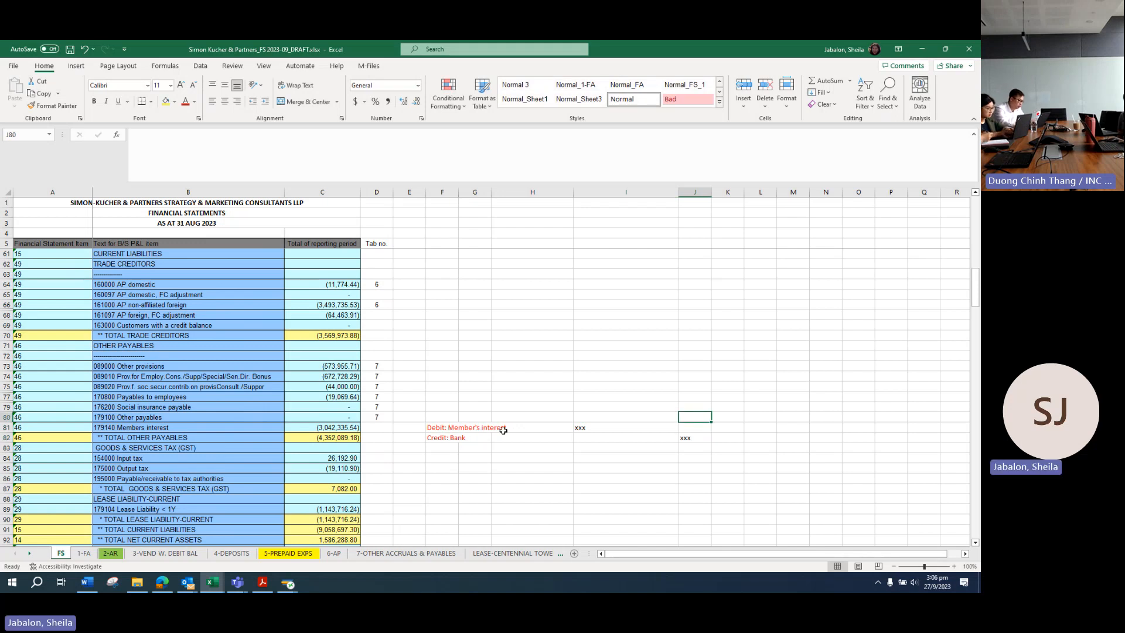
left_click_drag(630, 428, 685, 437)
left_click(185, 102)
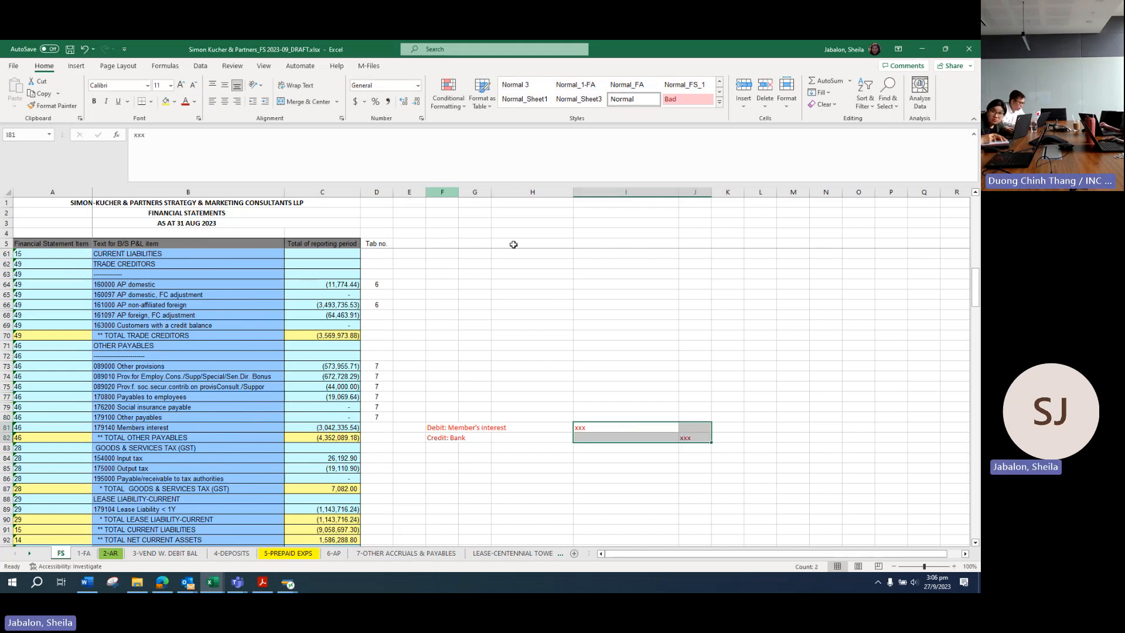
scroll(486, 422, "down", 1)
left_click(440, 397)
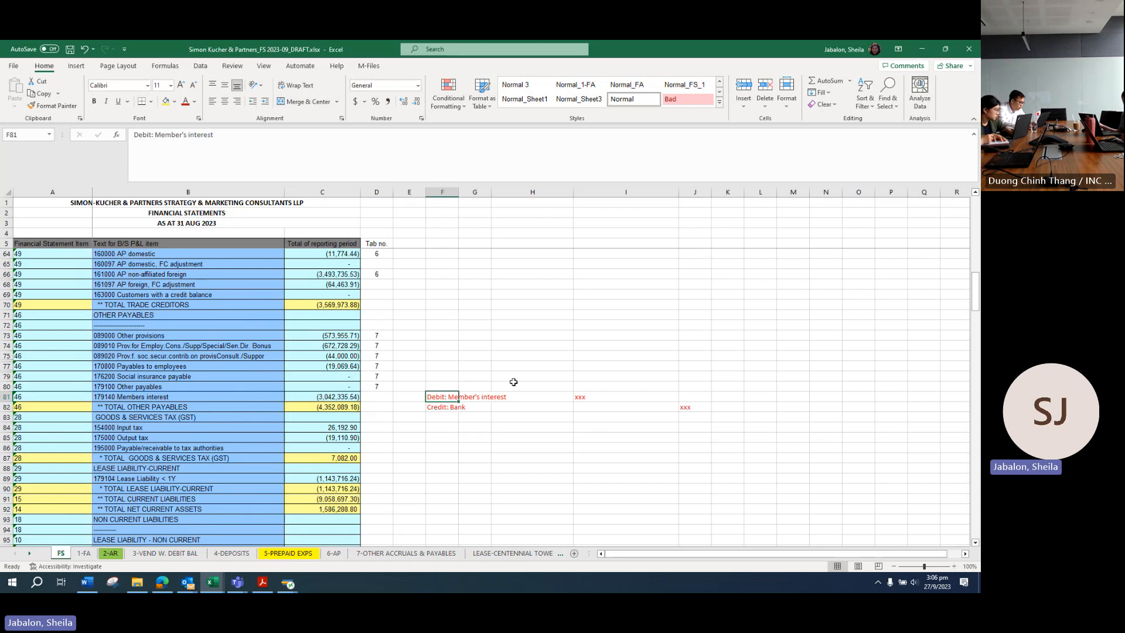
key("Down")
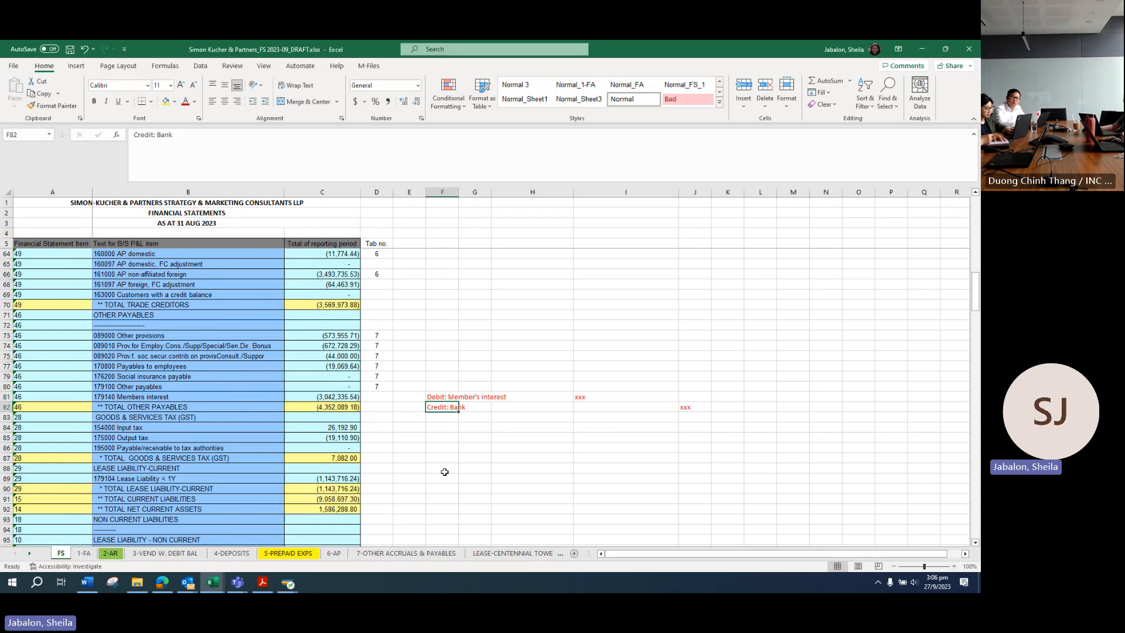
scroll(404, 470, "down", 2)
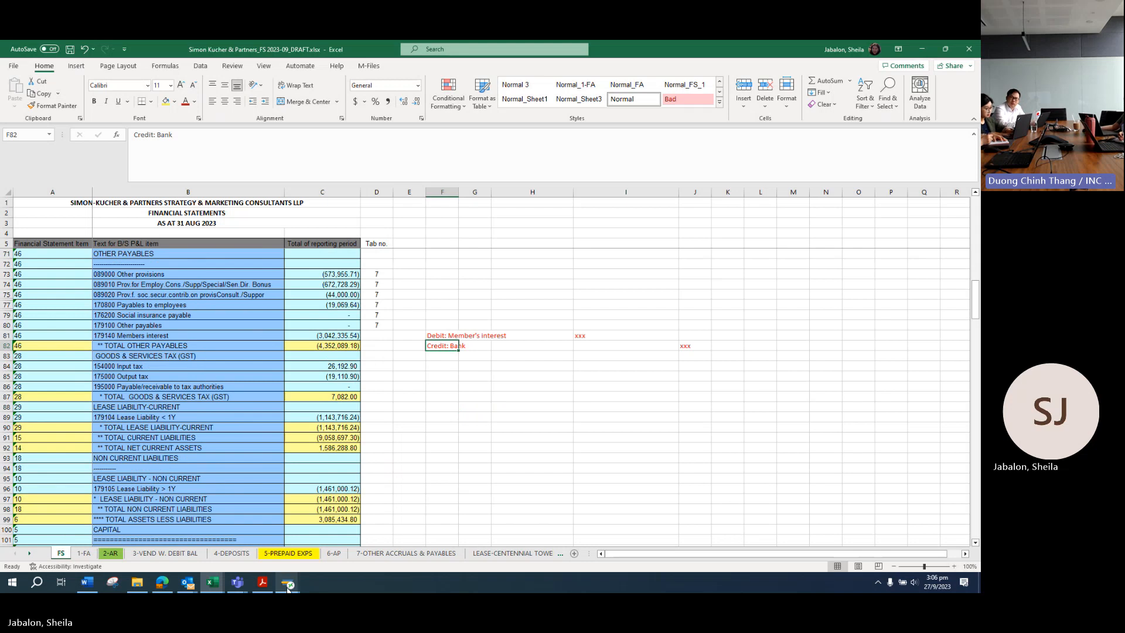
Step: Launch transaction F-02 (Enter G/L Account Posting) from SAP Easy Access
mouse_move(287, 583)
left_click(315, 554)
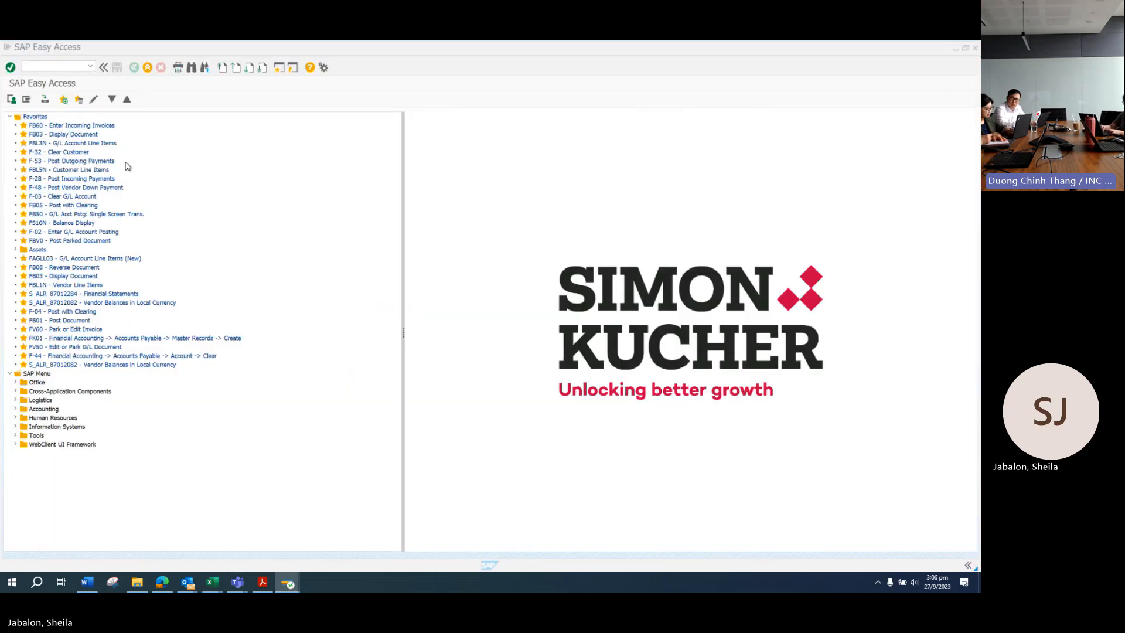
key("alt+Tab")
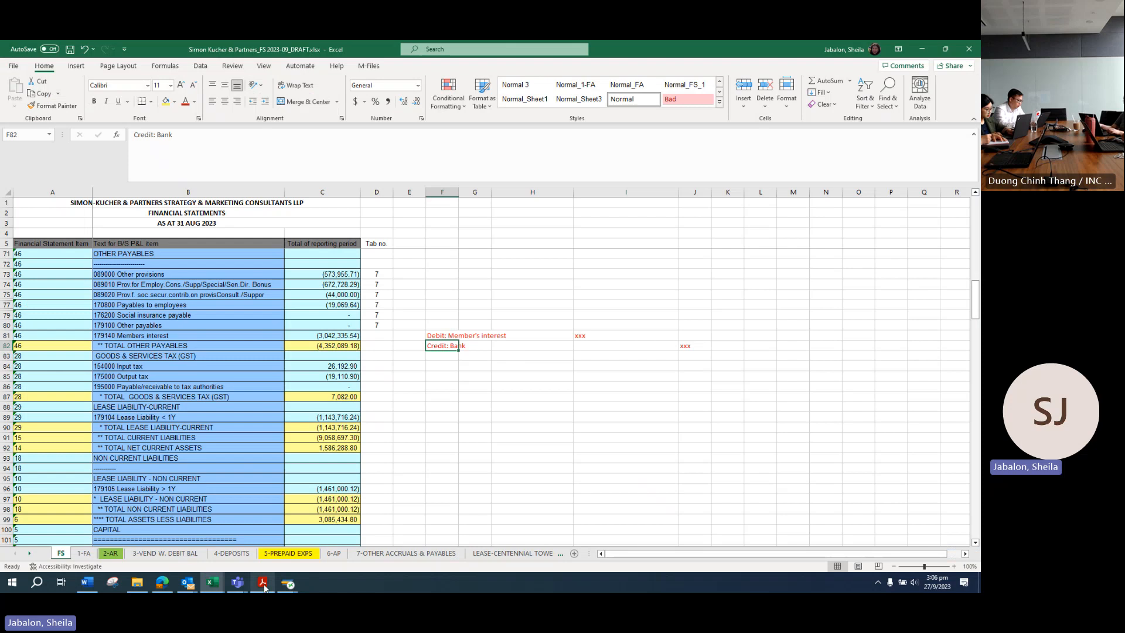
key("alt+Tab")
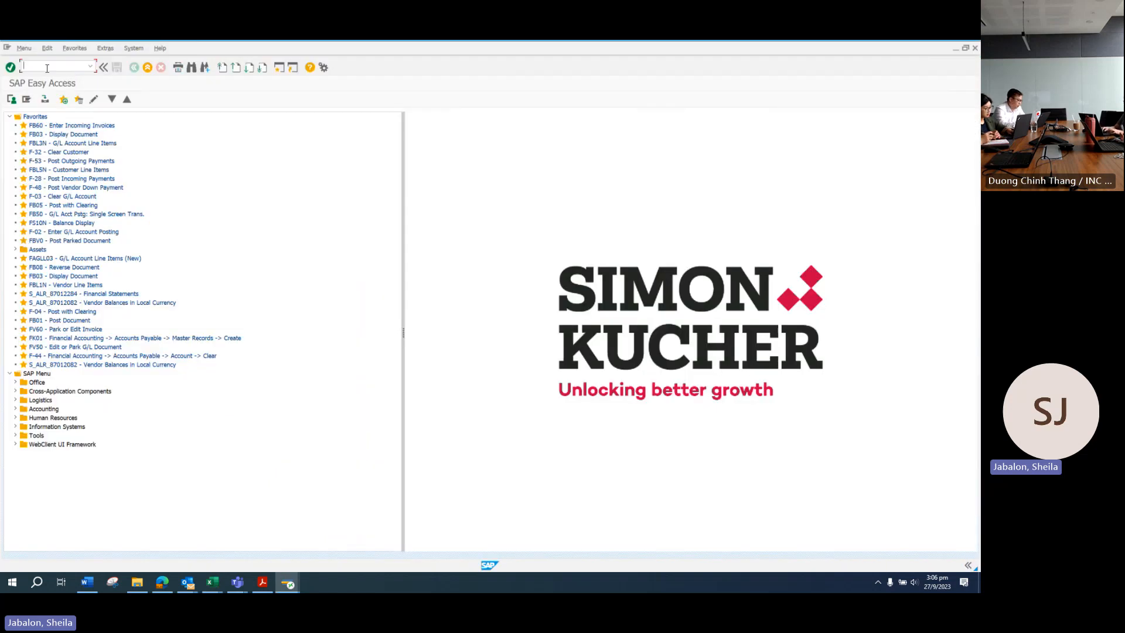
key("Return")
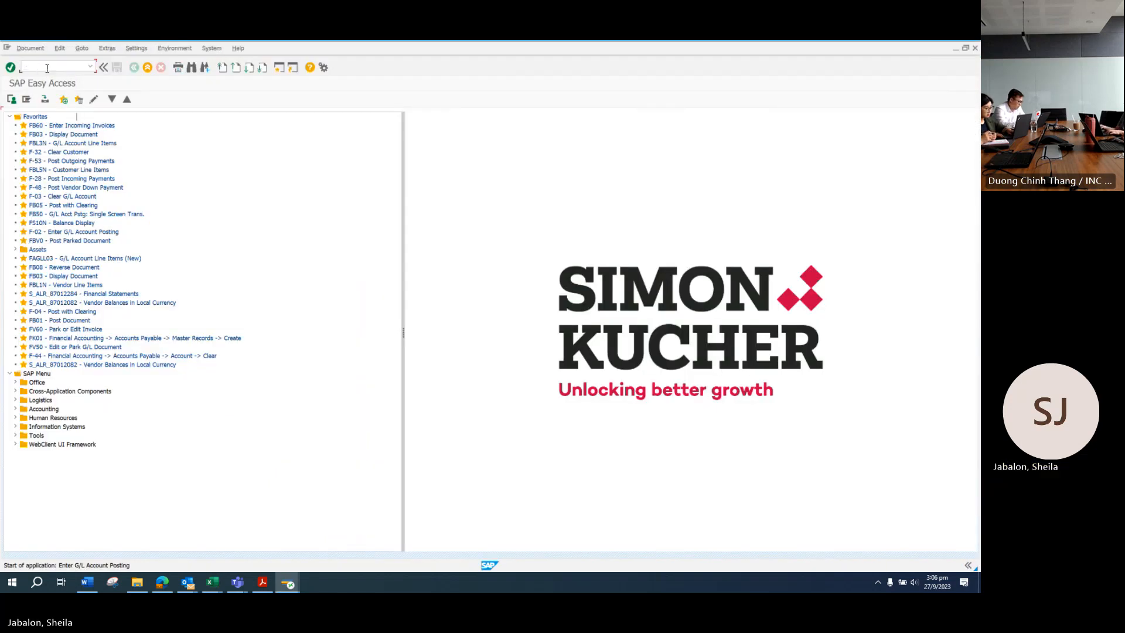
Step: Scroll through the bank statement PDF to review the tax remittance rows
left_click(263, 583)
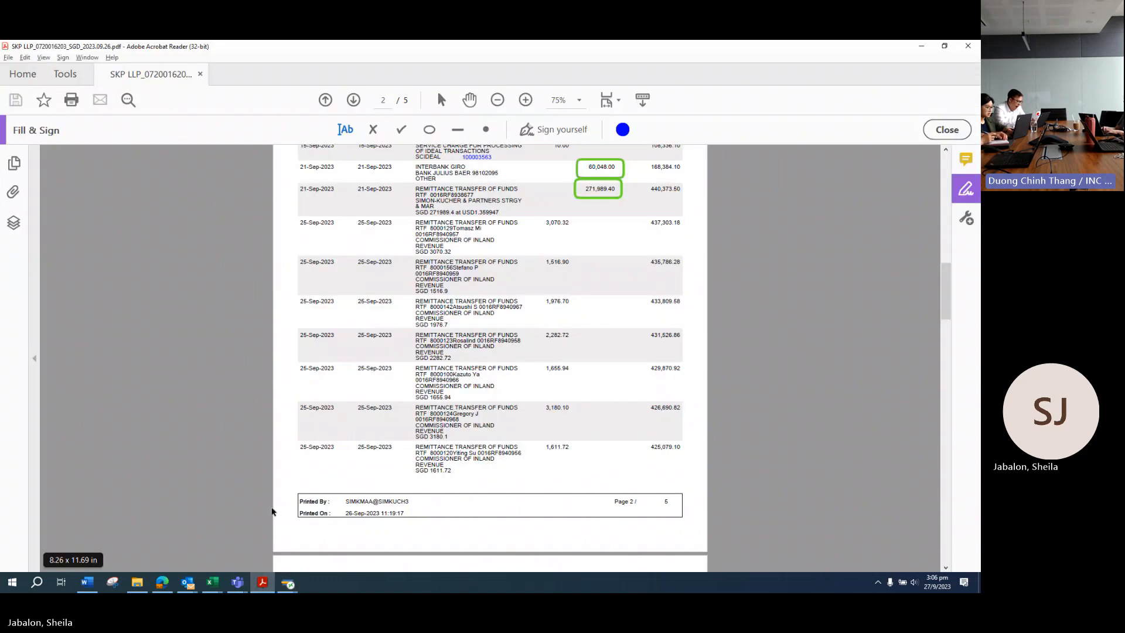
scroll(447, 387, "up", 7)
left_click(445, 386)
scroll(447, 387, "up", 15)
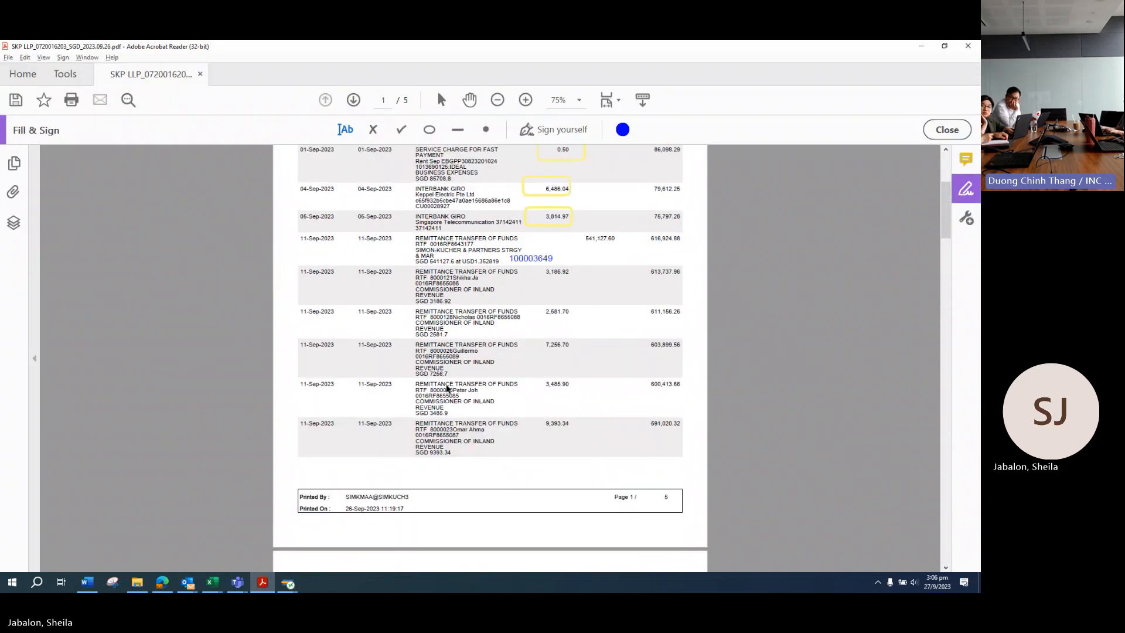
scroll(487, 352, "down", 6)
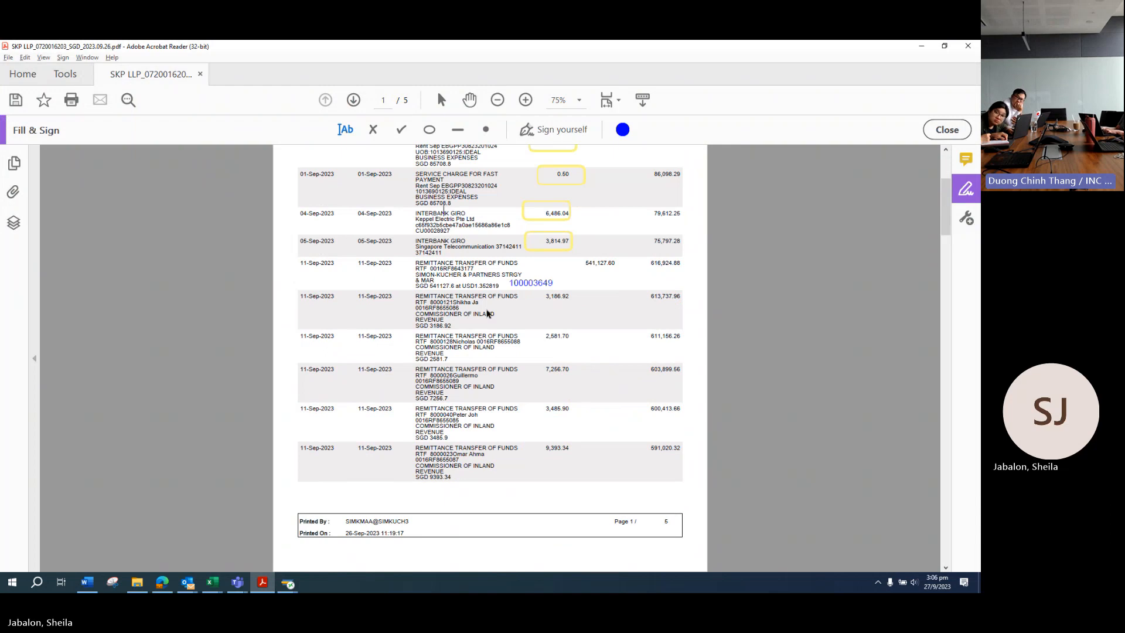
scroll(518, 285, "down", 1)
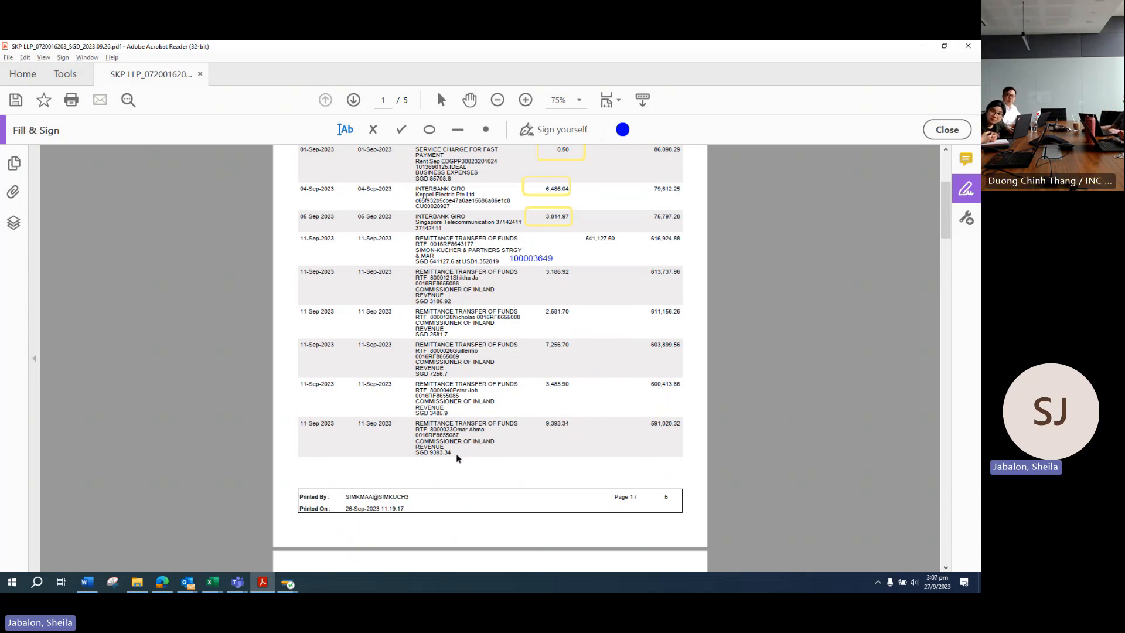
scroll(457, 458, "down", 5)
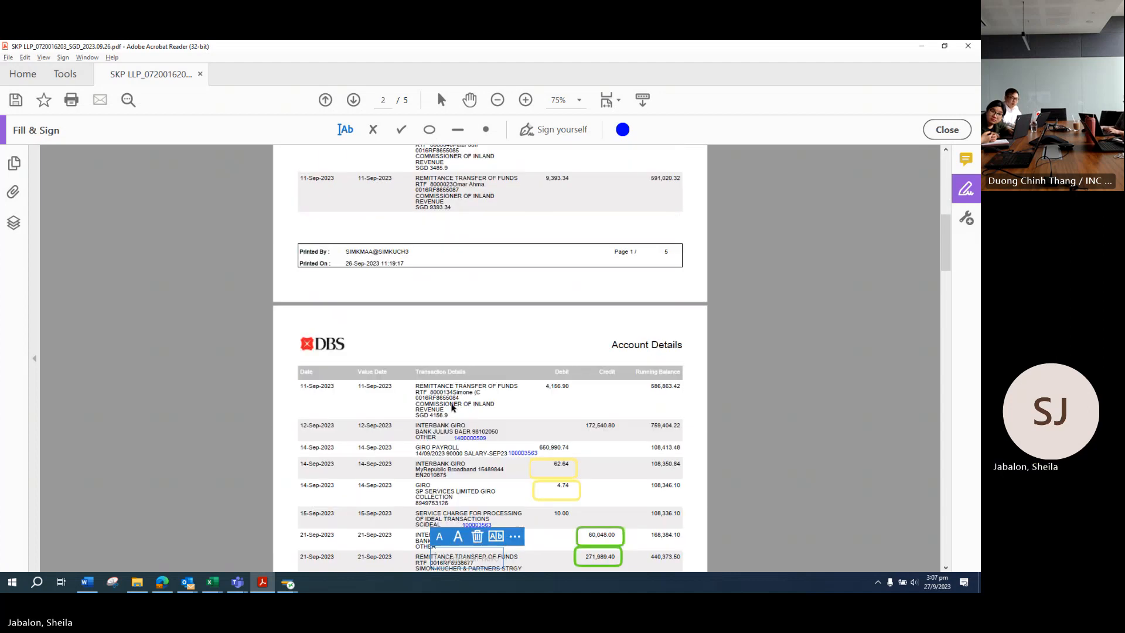
scroll(467, 409, "down", 6)
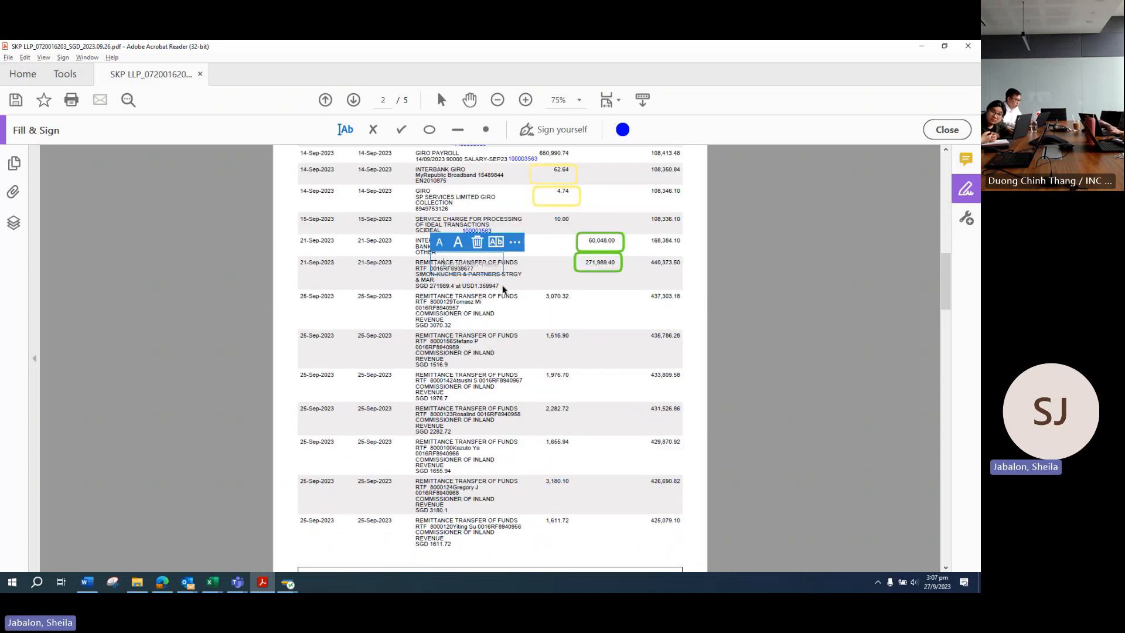
scroll(497, 545, "down", 20)
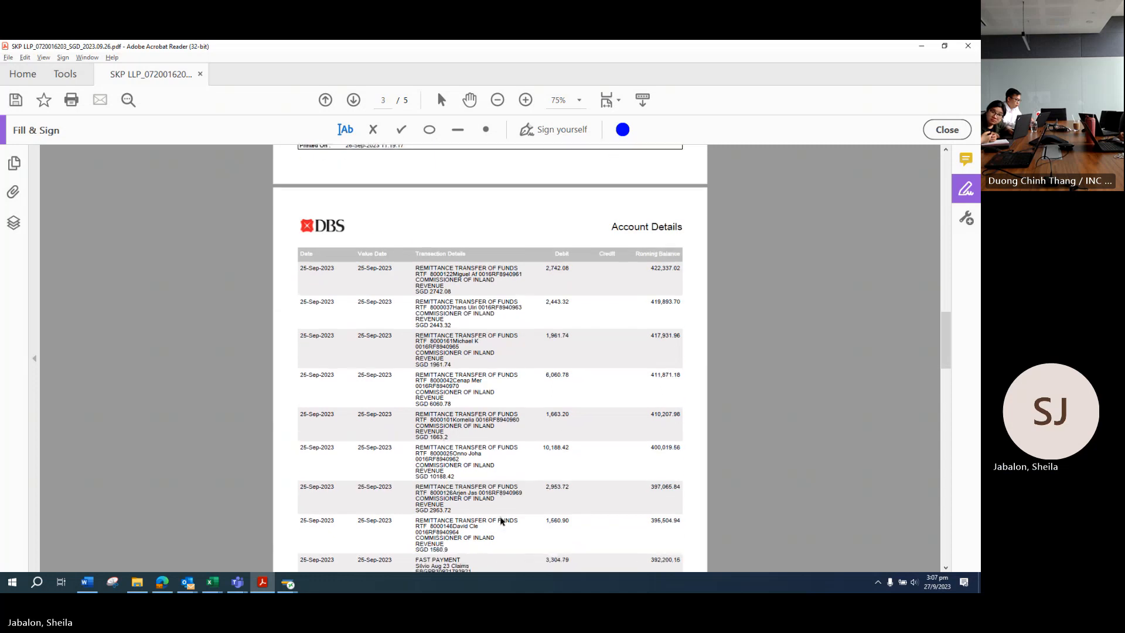
scroll(522, 427, "up", 2)
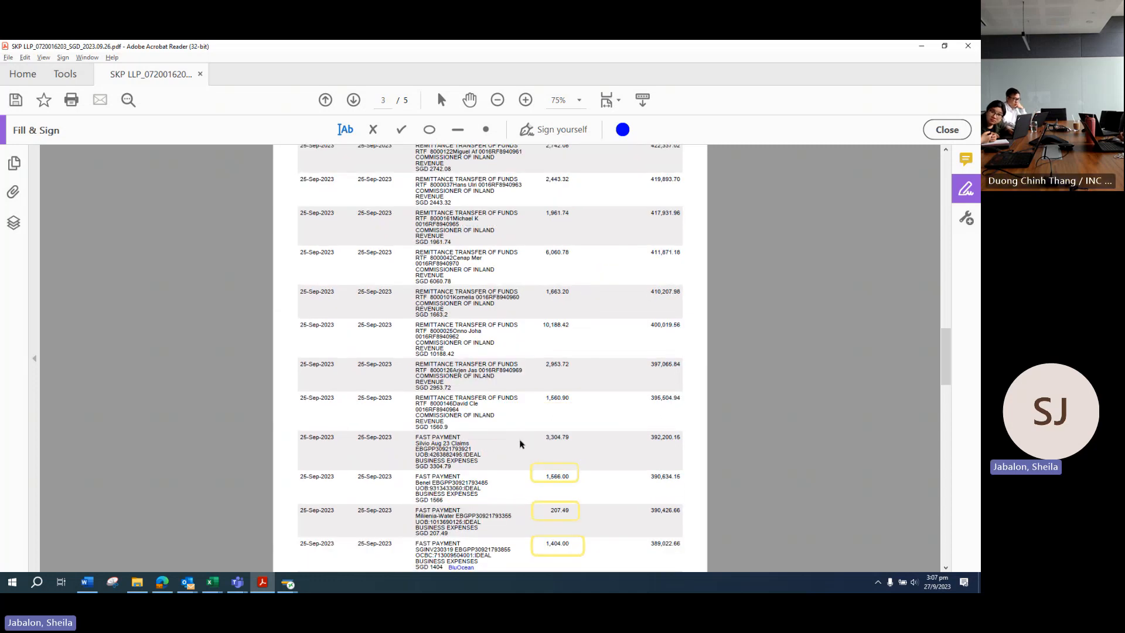
scroll(520, 444, "up", 15)
scroll(520, 443, "down", 5)
scroll(520, 444, "up", 12)
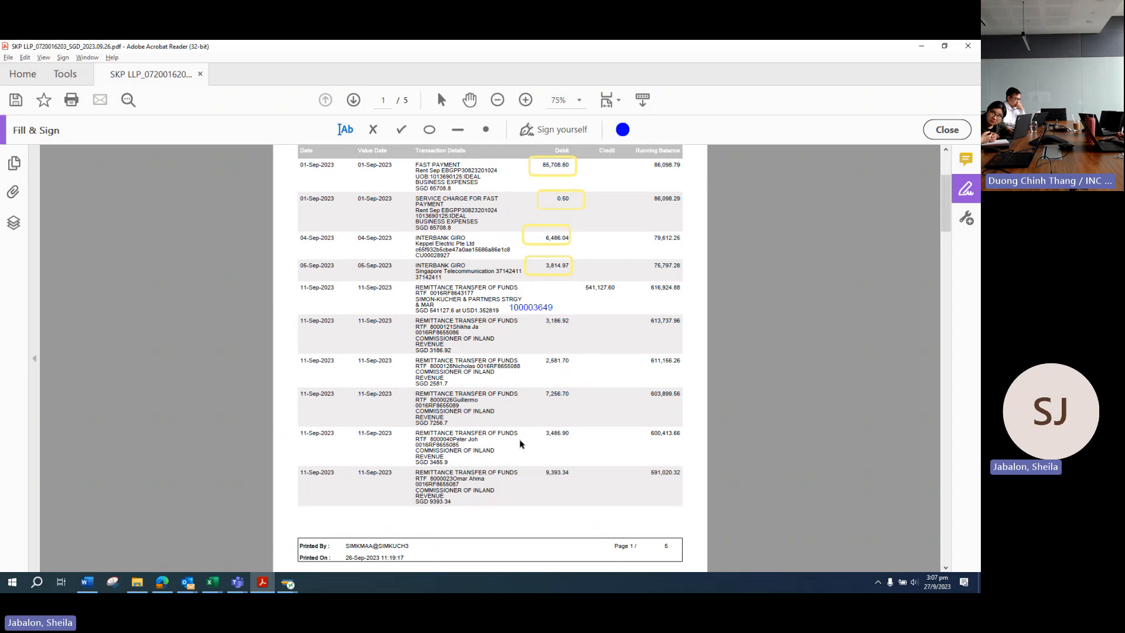
scroll(520, 444, "down", 2)
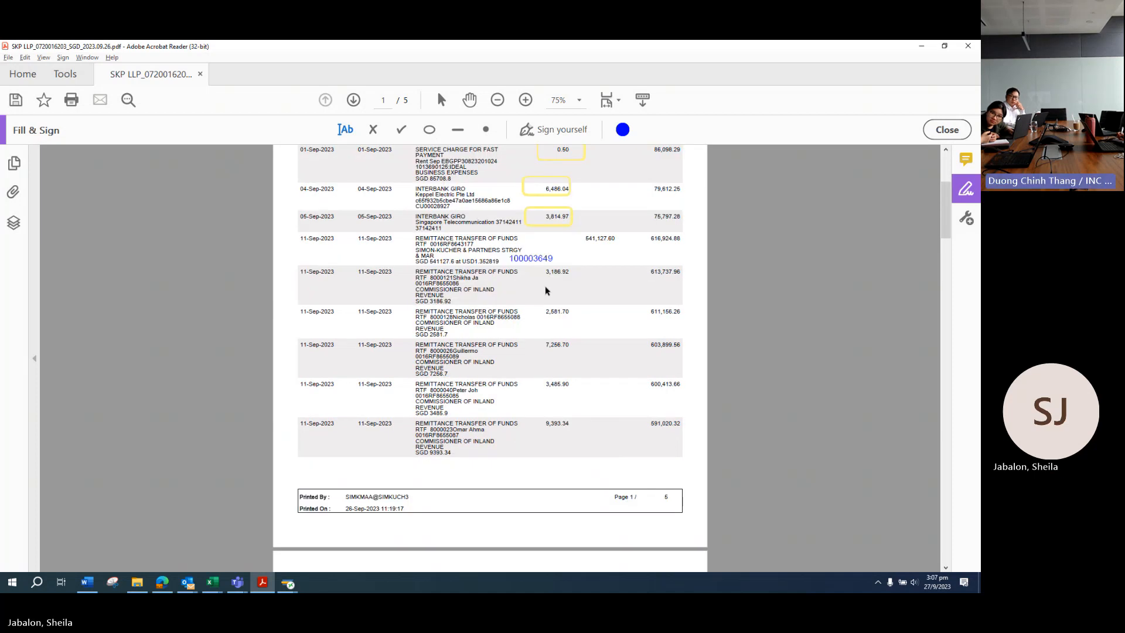
Step: Check the Net Profit Allocation List workbook, then return to Enter G/L Account Posting
mouse_move(213, 582)
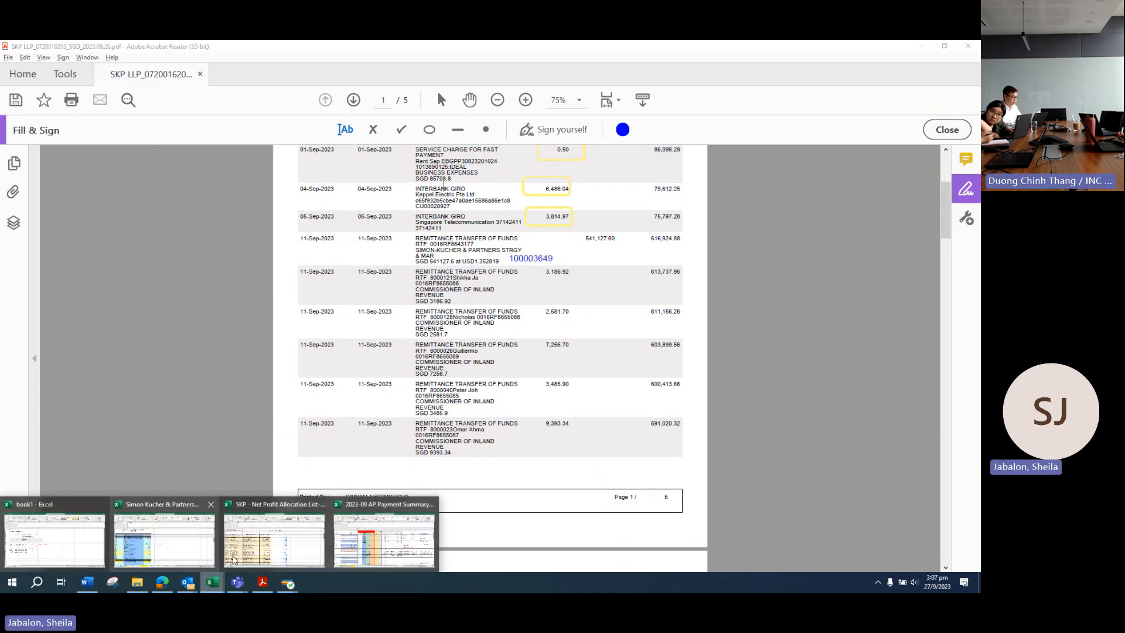
left_click(233, 559)
scroll(534, 354, "down", 8)
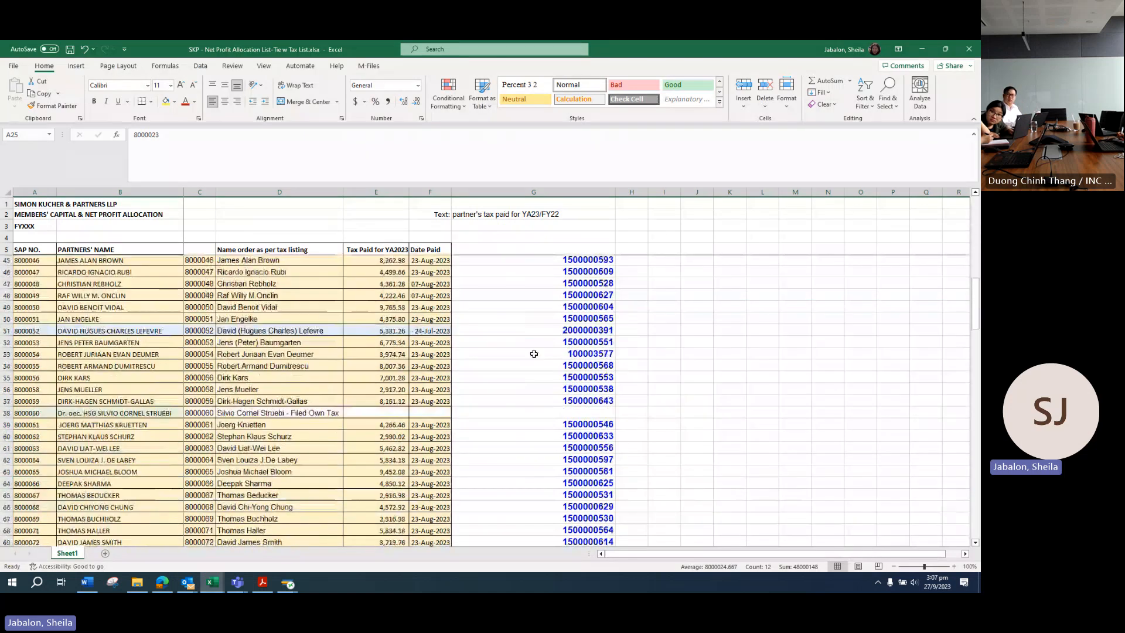
scroll(534, 354, "down", 20)
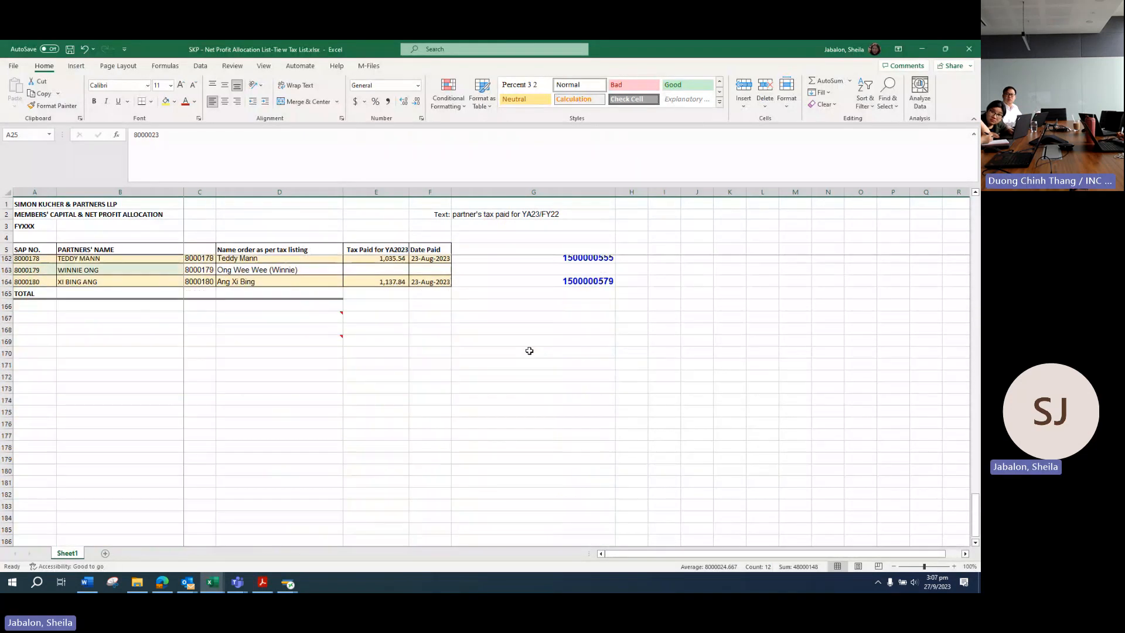
scroll(529, 351, "up", 20)
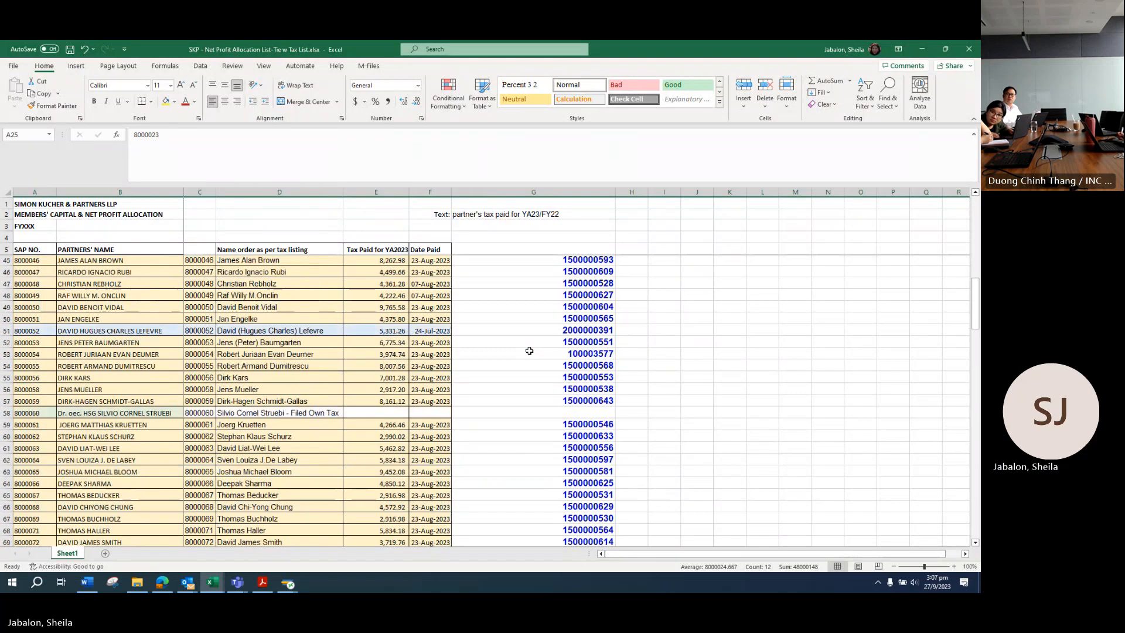
key("alt+Tab")
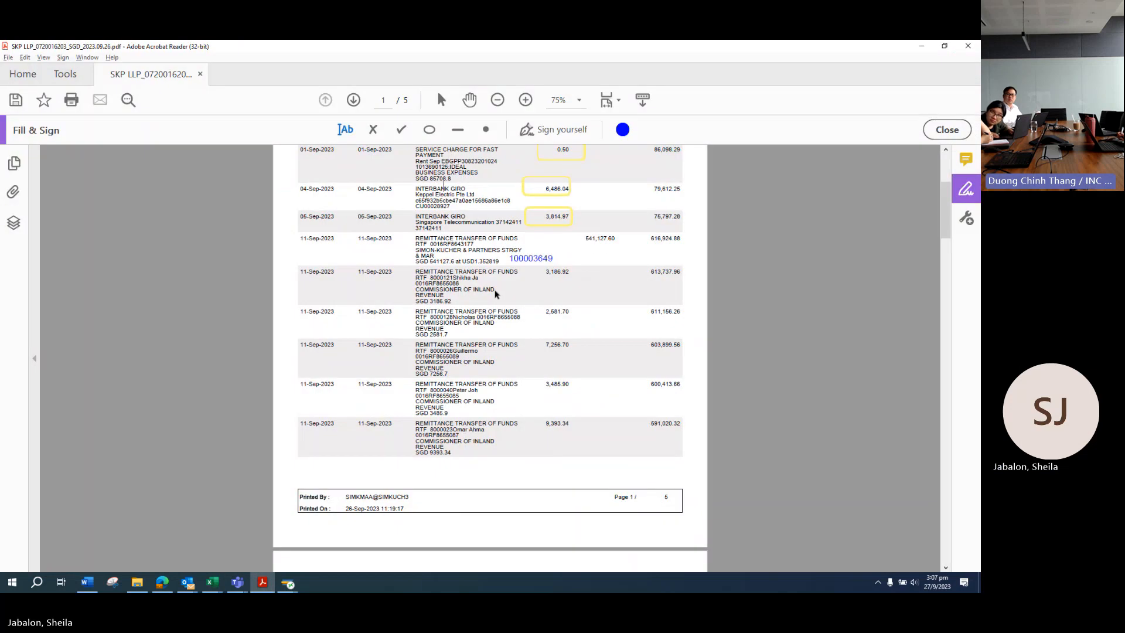
mouse_move(287, 585)
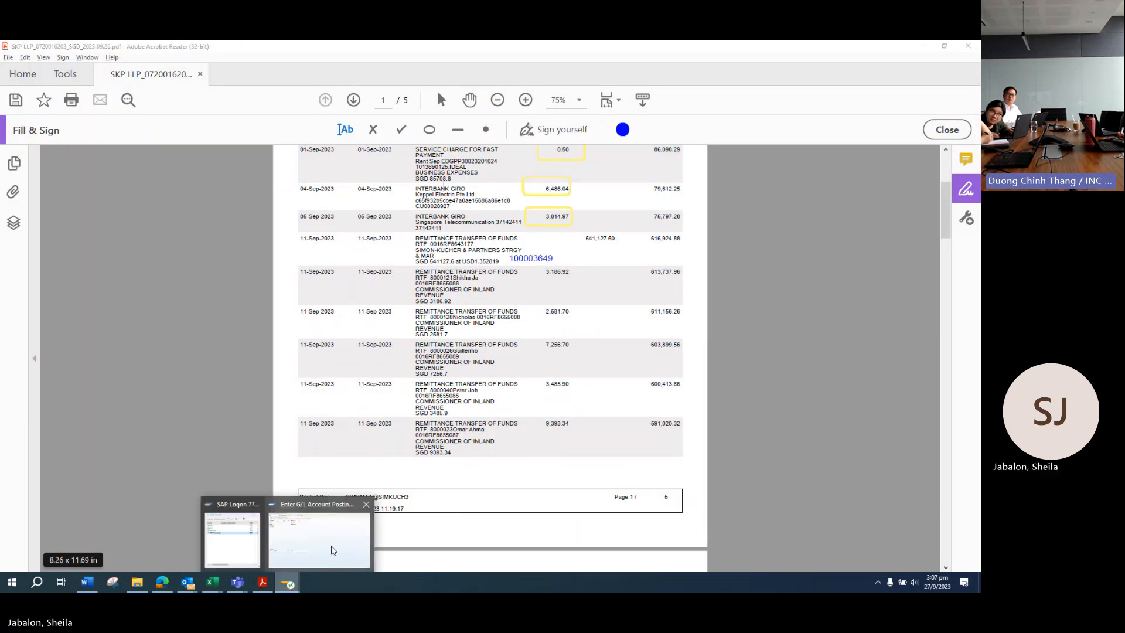
left_click(332, 551)
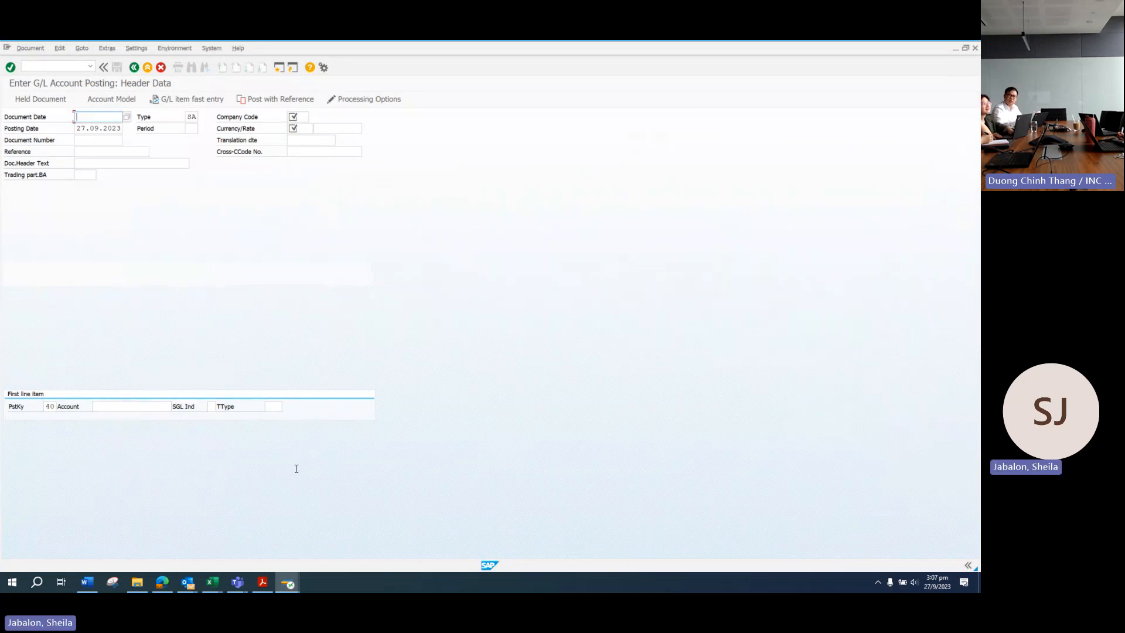
Step: Bring up the SKP LLP bank statement showing the 11-Sep-2023 Inland Revenue remittances
key("alt+Tab")
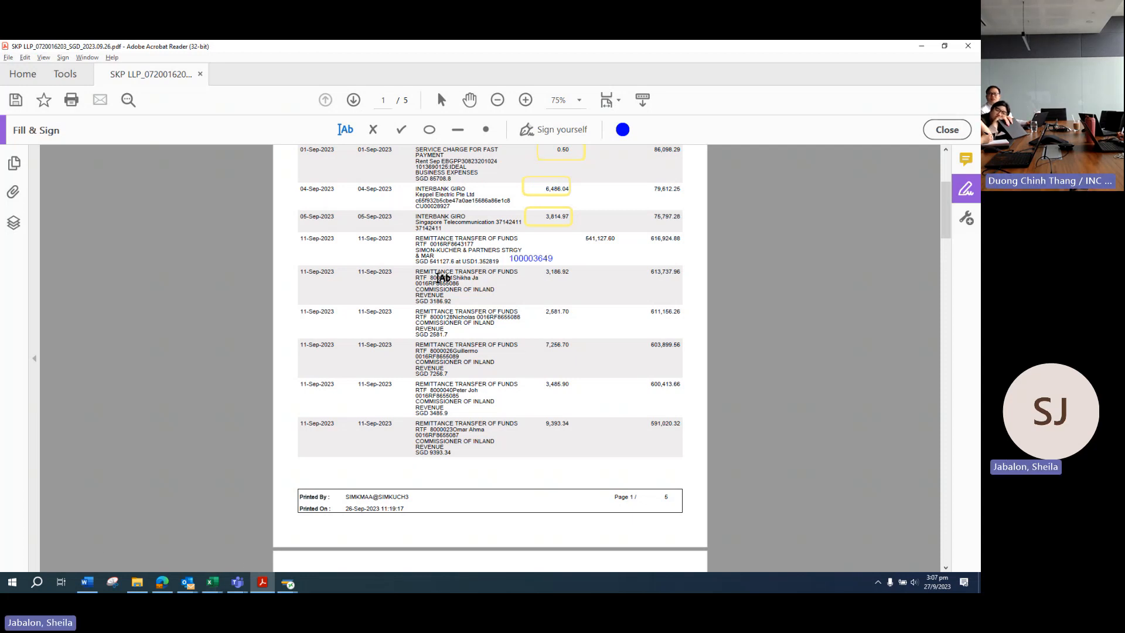
mouse_move(212, 582)
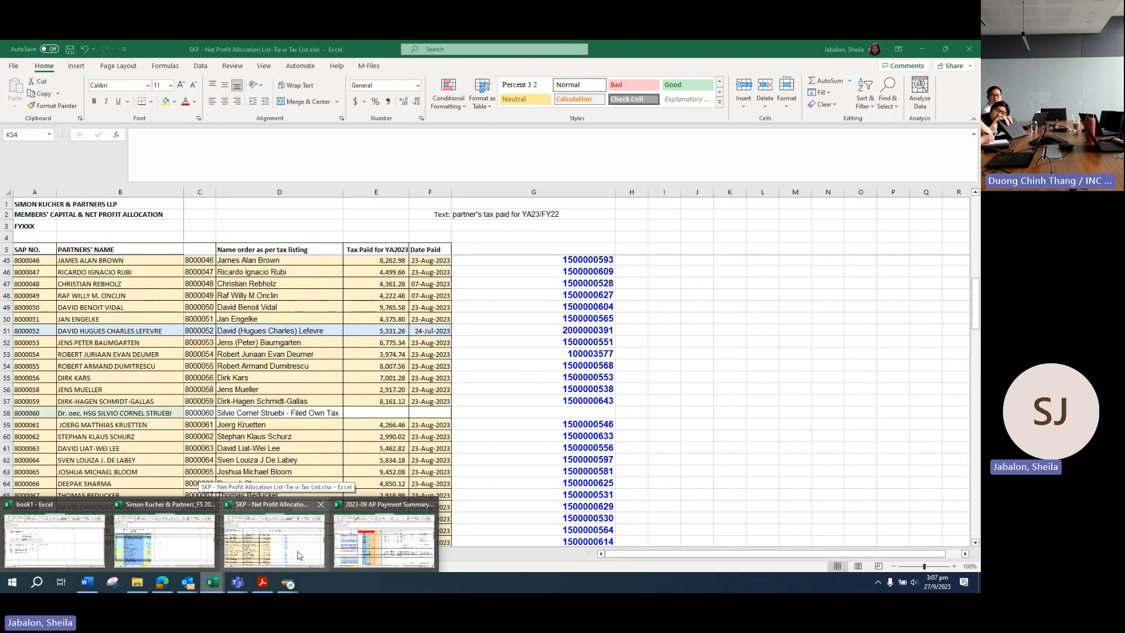
Step: Review the SAP NO. column and partner rows in the Net Profit Allocation workbook
left_click(299, 555)
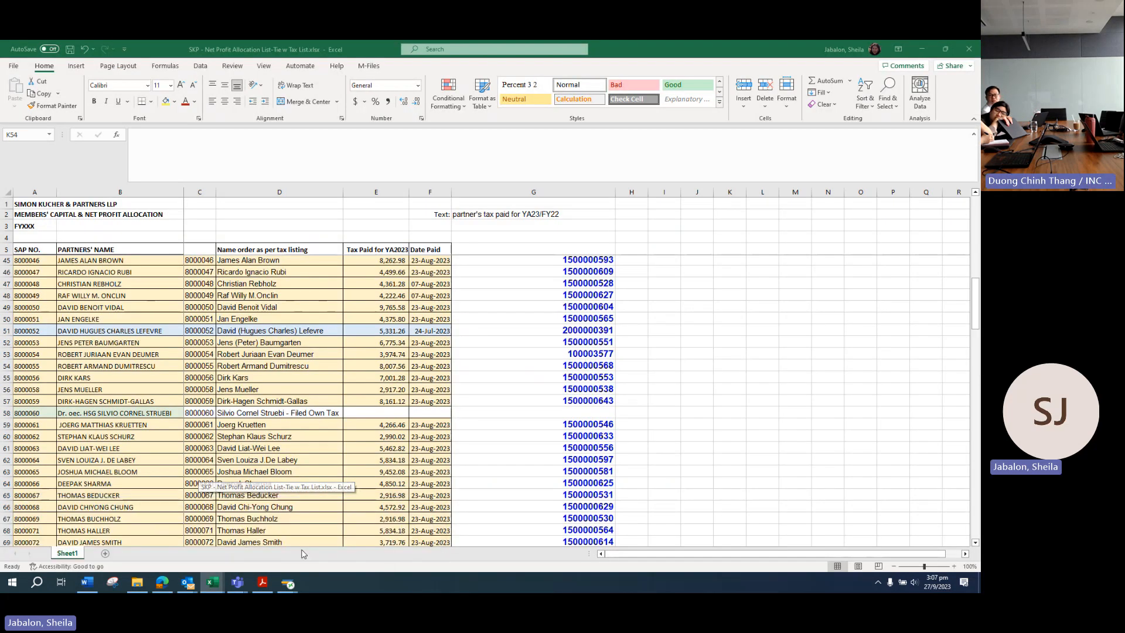
scroll(135, 324, "up", 3)
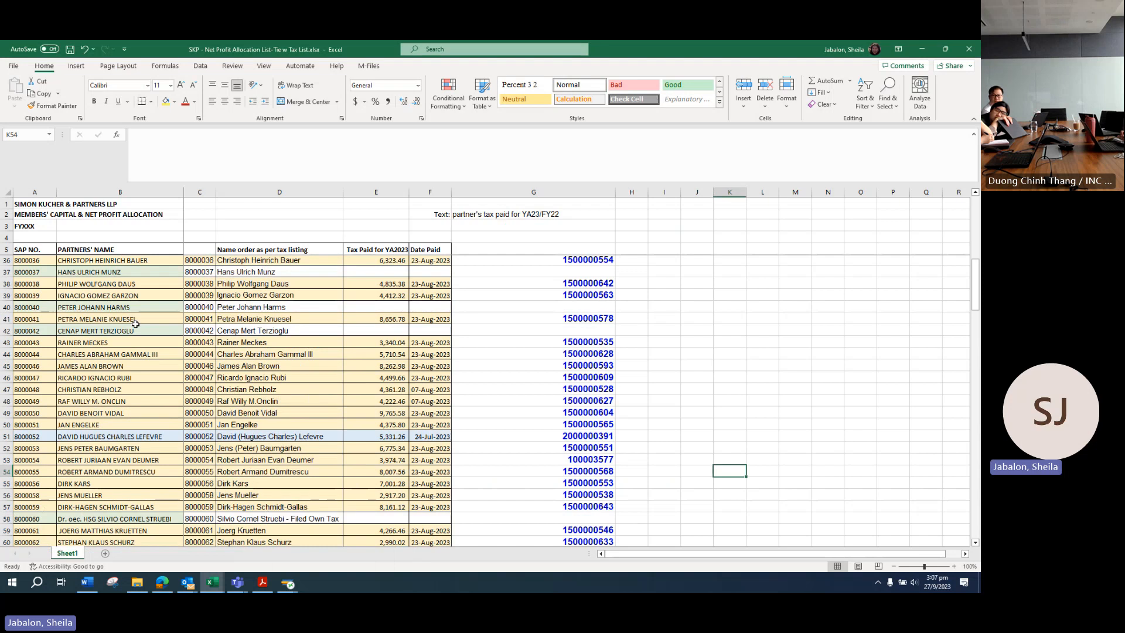
scroll(135, 324, "down", 2)
left_click(30, 250)
left_click_drag(29, 250, 30, 426)
scroll(97, 423, "down", 4)
left_click(82, 332)
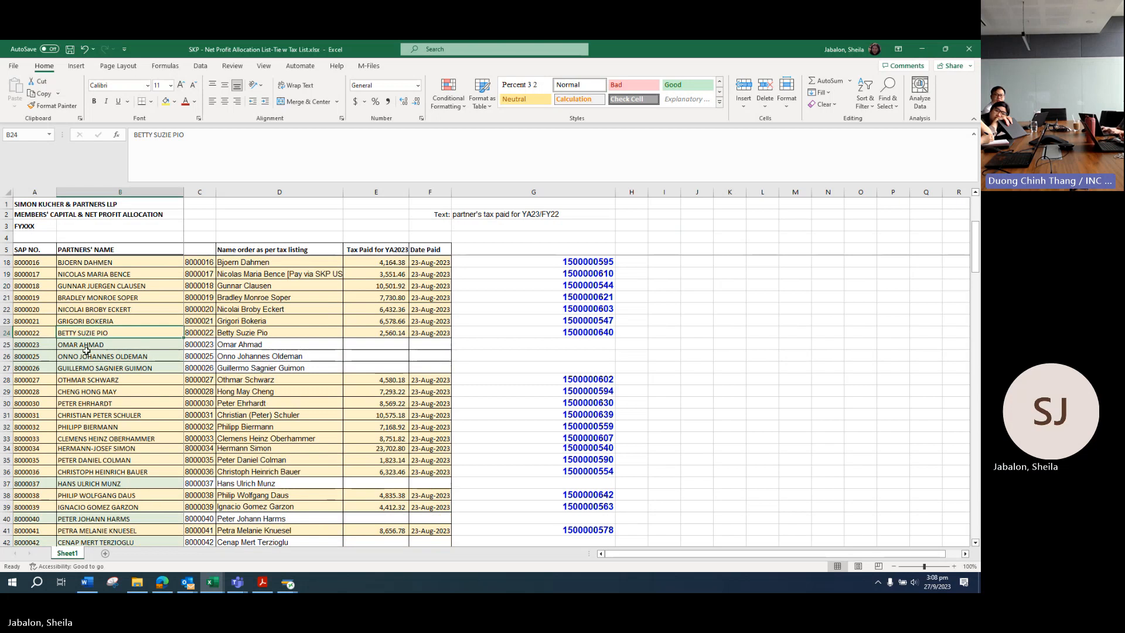
Step: Recheck the bank statement PDF, then return to the SAP G/L posting header
left_click(262, 582)
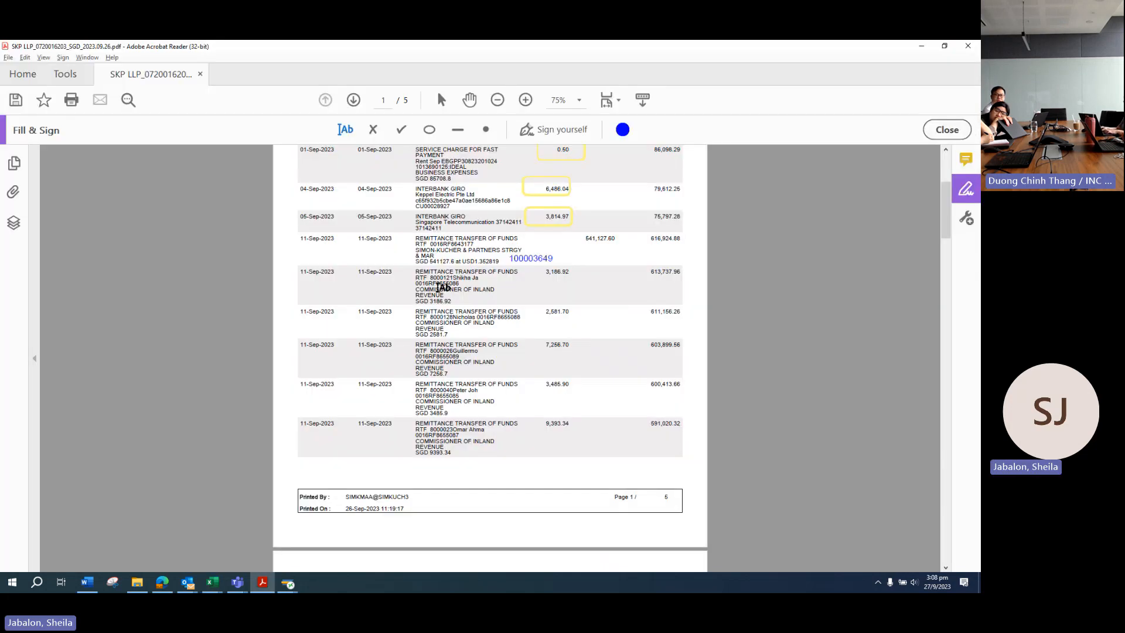
key("Escape")
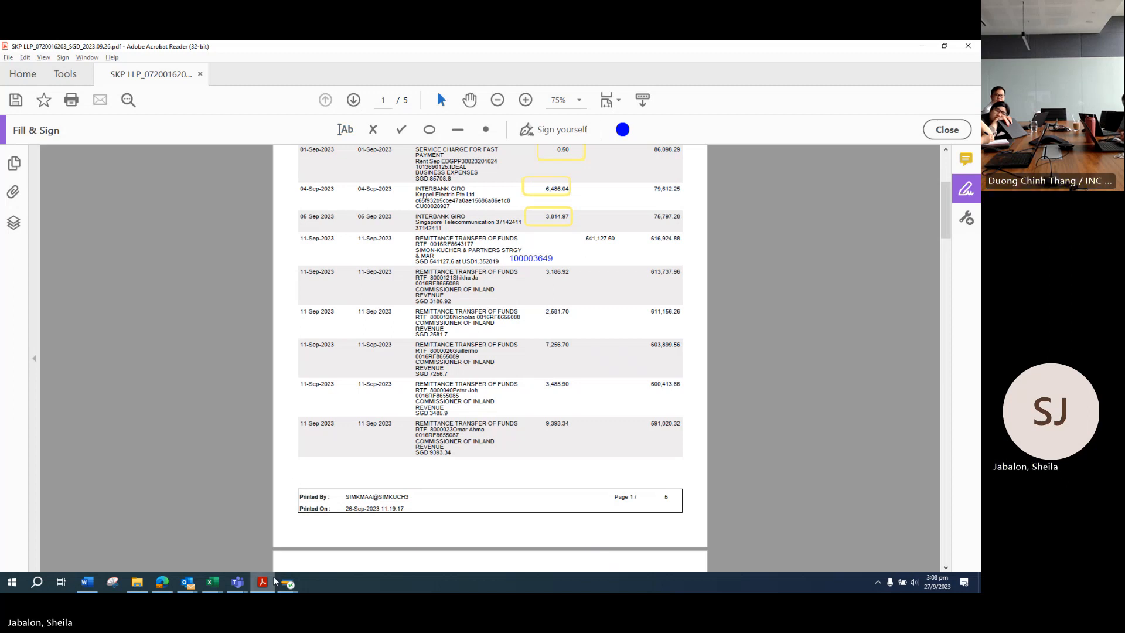
mouse_move(288, 583)
left_click(327, 535)
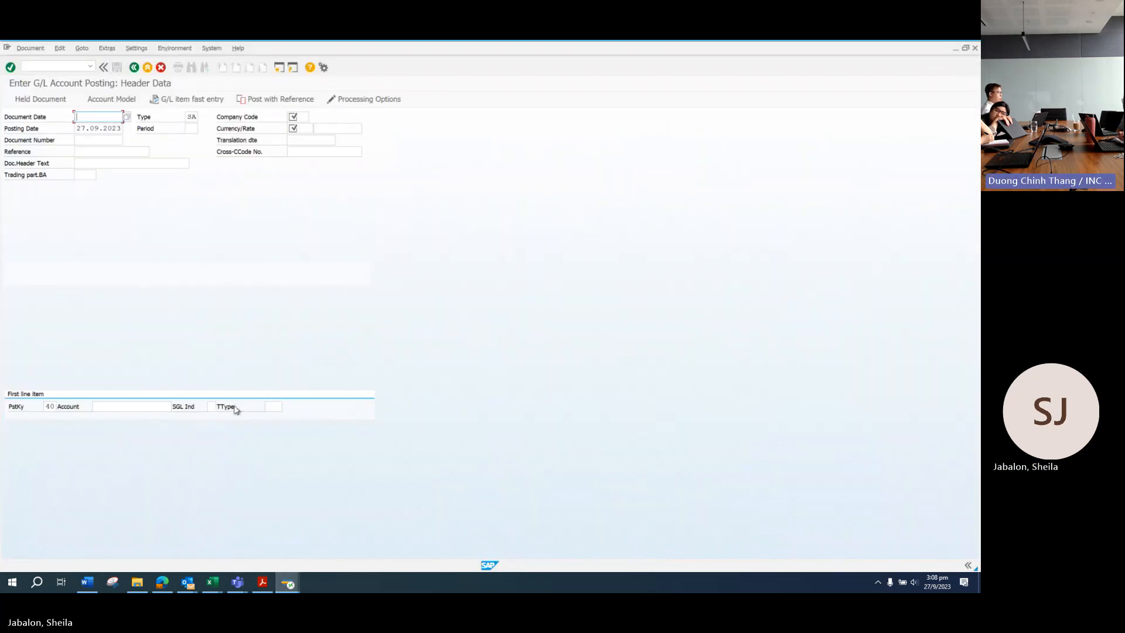
Step: Enter 11.09.2023 as the document date and posting date
left_click(263, 581)
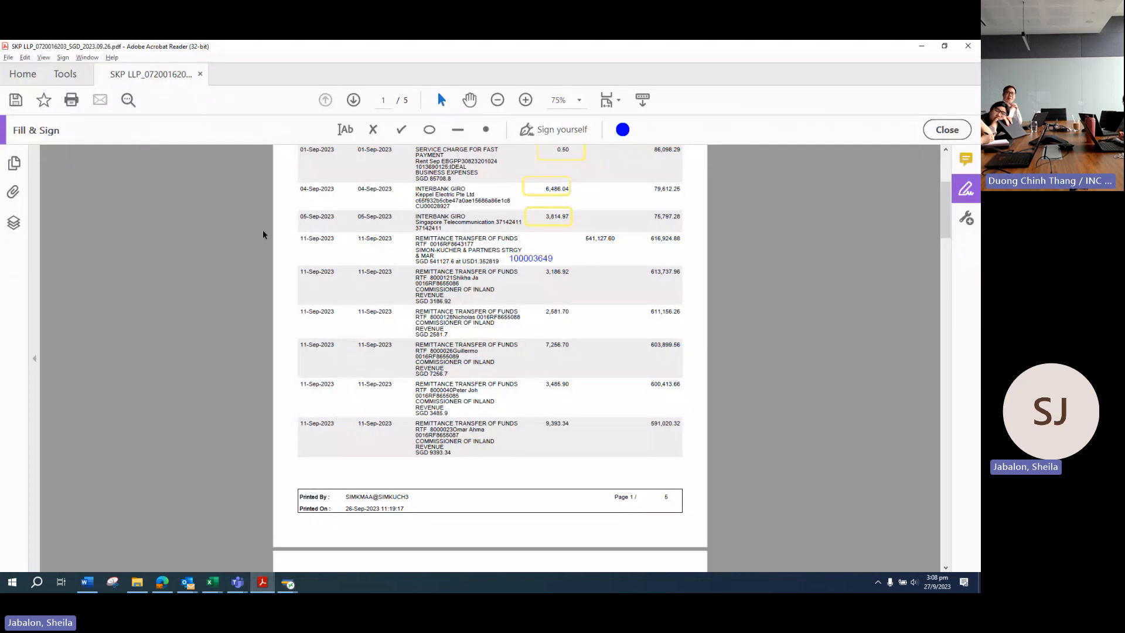
key("alt+Tab")
type("11.")
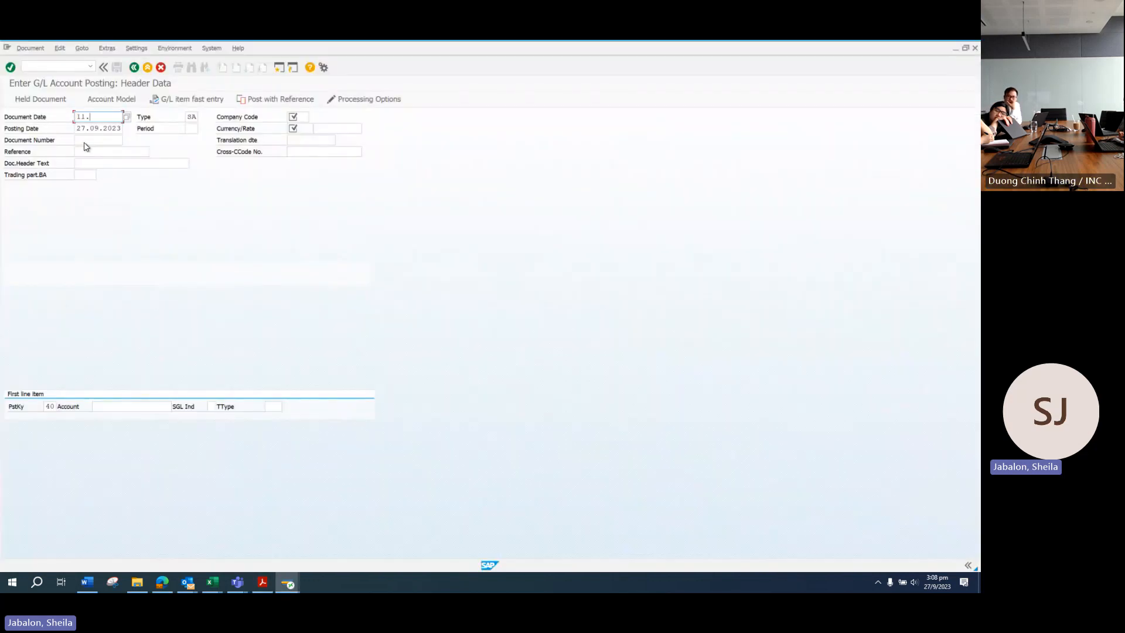
type("09.2023")
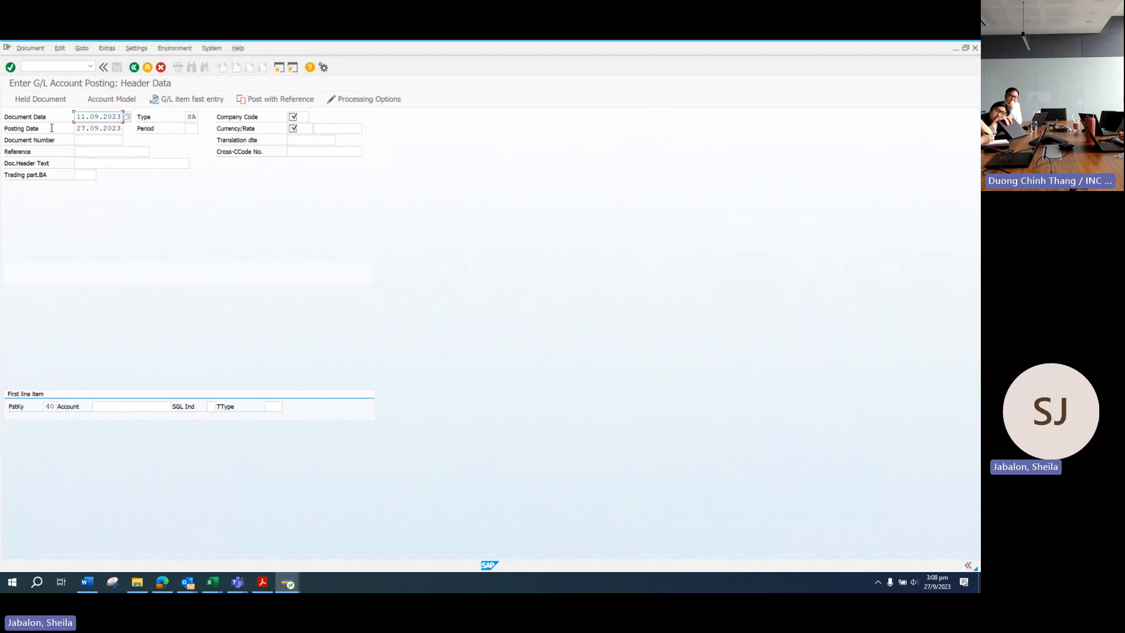
left_click_drag(90, 128, 52, 128)
type("11.")
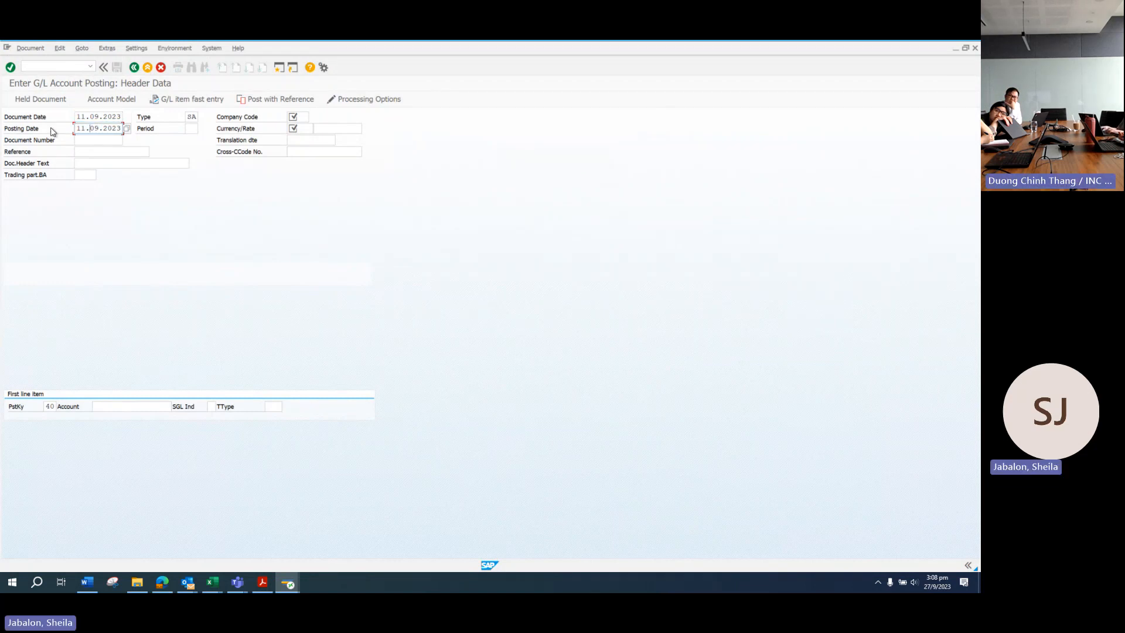
key("Tab")
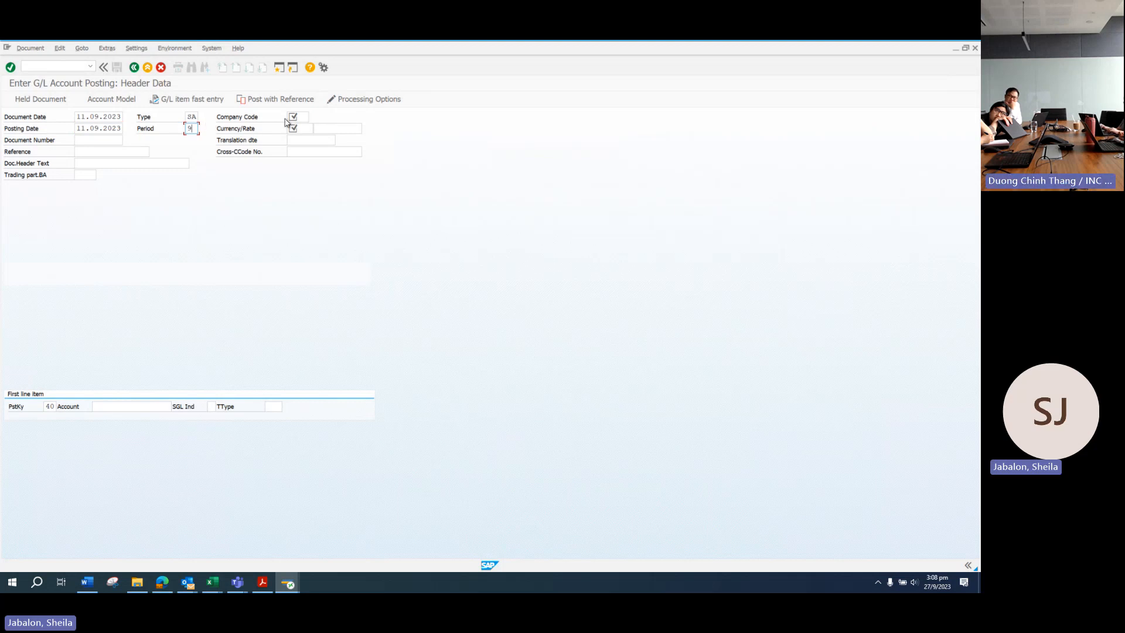
Step: Set company code SG10 and currency SGD (Singapore Dollar) in the header
left_click(311, 117)
type("SG10")
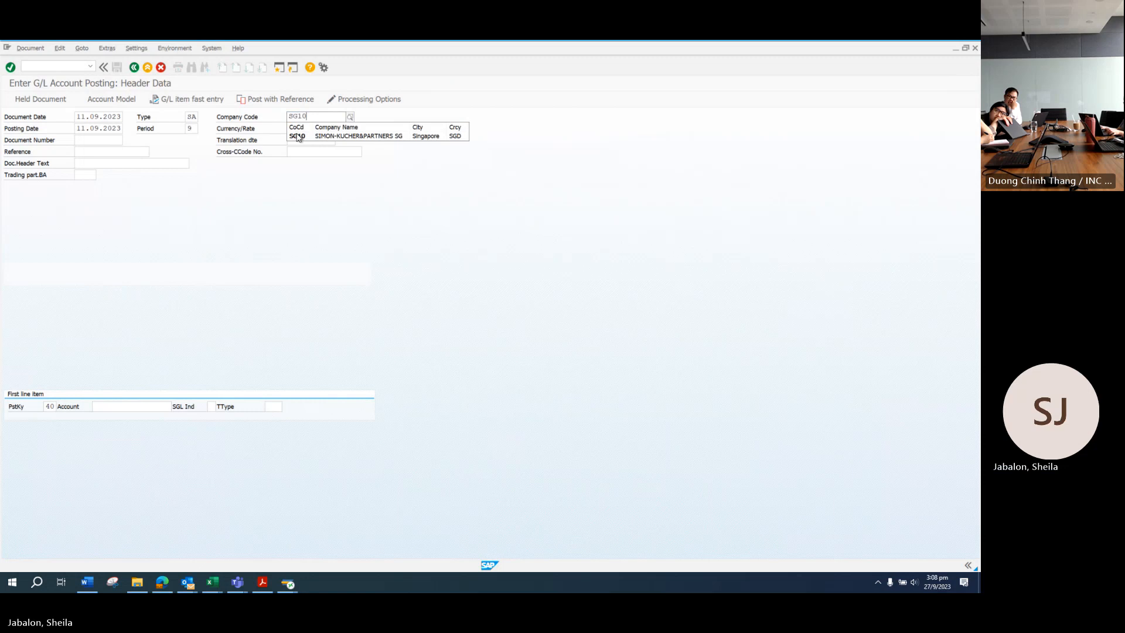
left_click(297, 135)
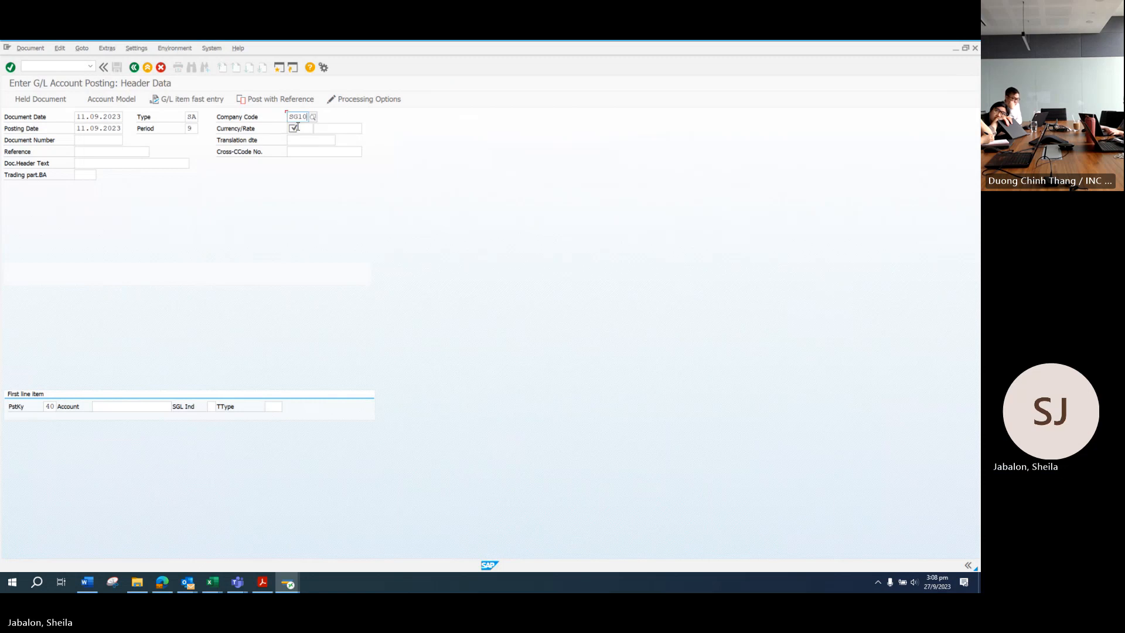
left_click(300, 129)
type("SGD")
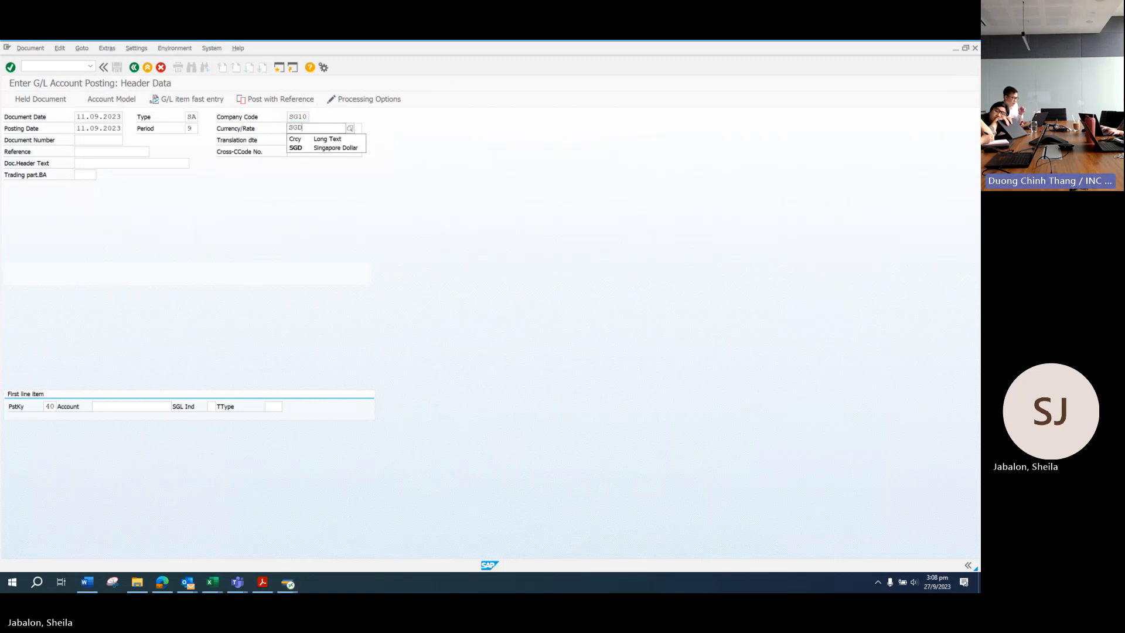
left_click(300, 150)
left_click(120, 153)
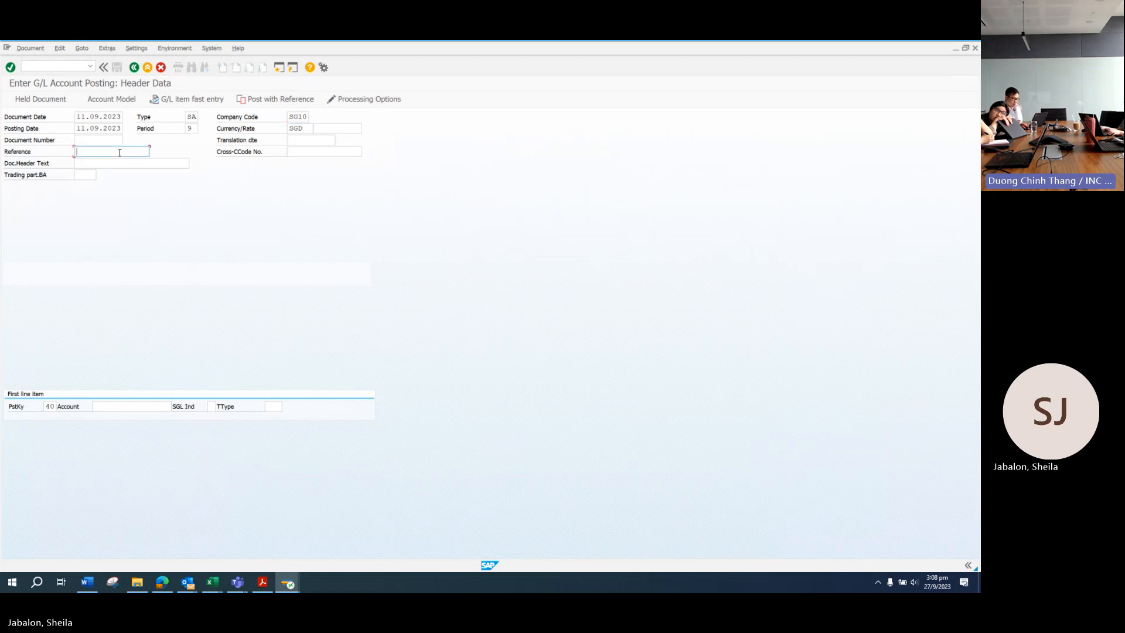
left_click(212, 582)
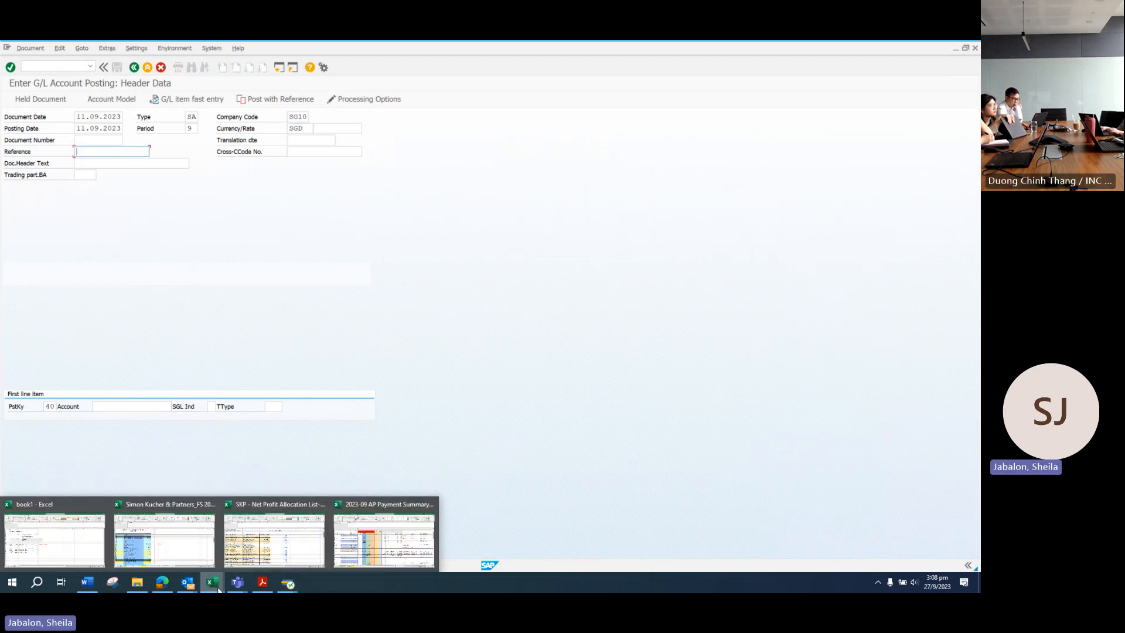
left_click(274, 539)
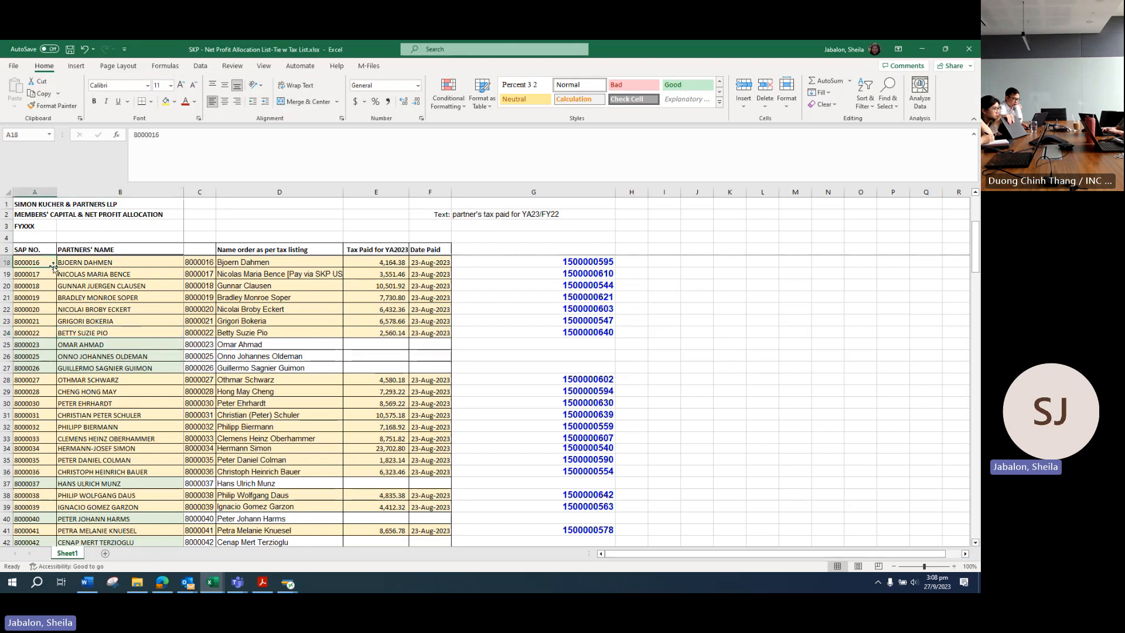
double_click(584, 264)
key("ctrl+c")
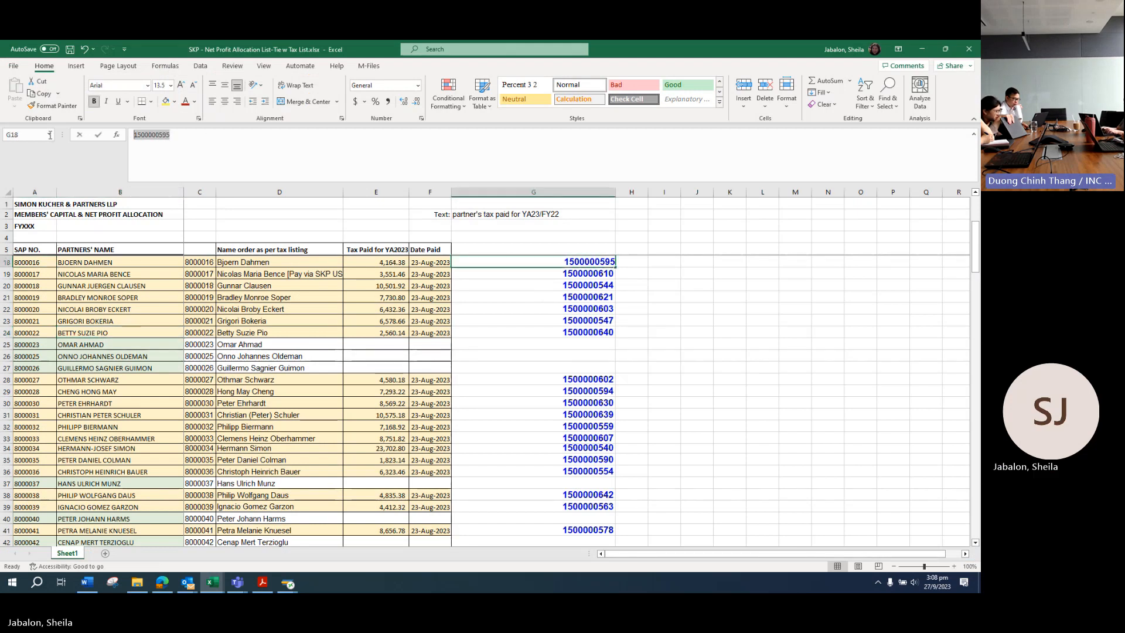
left_click(289, 581)
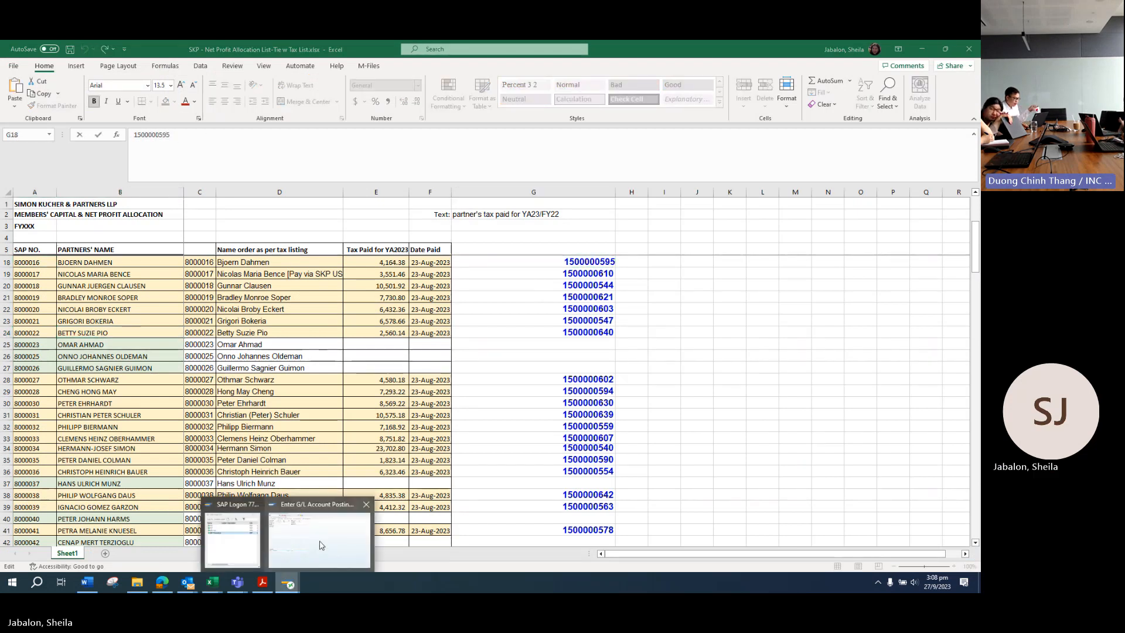
left_click(329, 545)
left_click(58, 68)
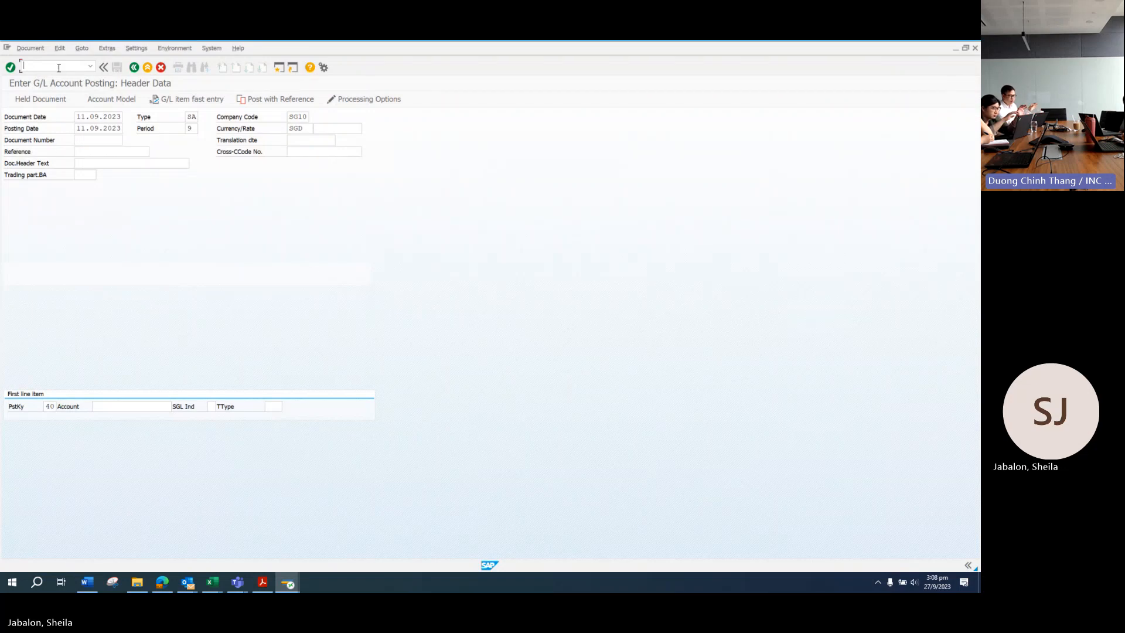
type("/OFB03")
key("Return")
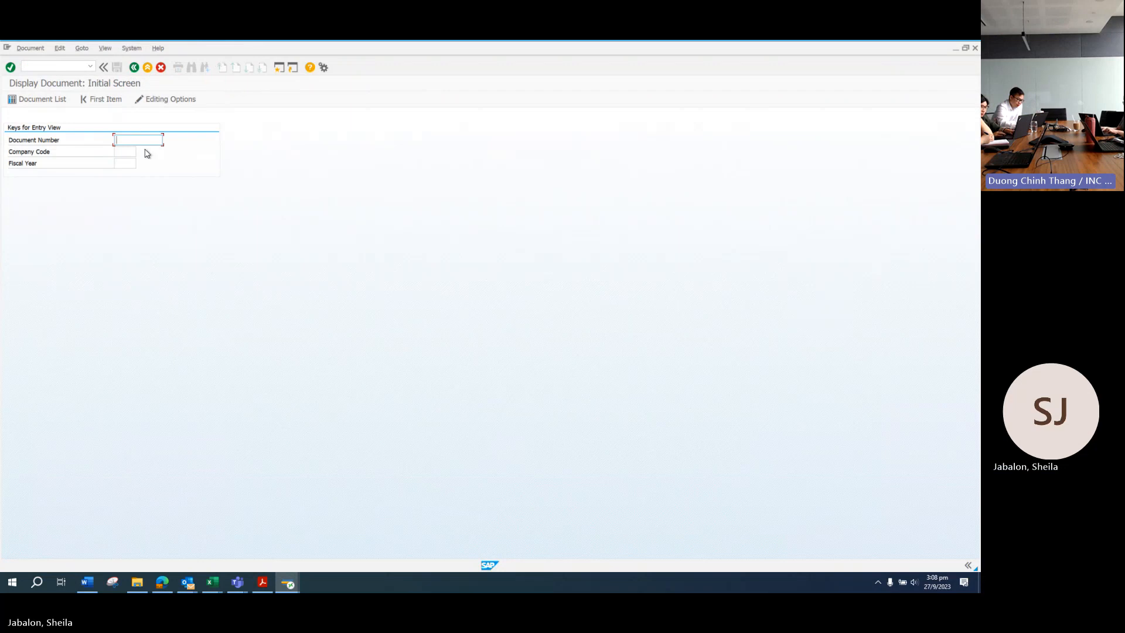
key("ctrl+v")
key("Tab")
type("SG")
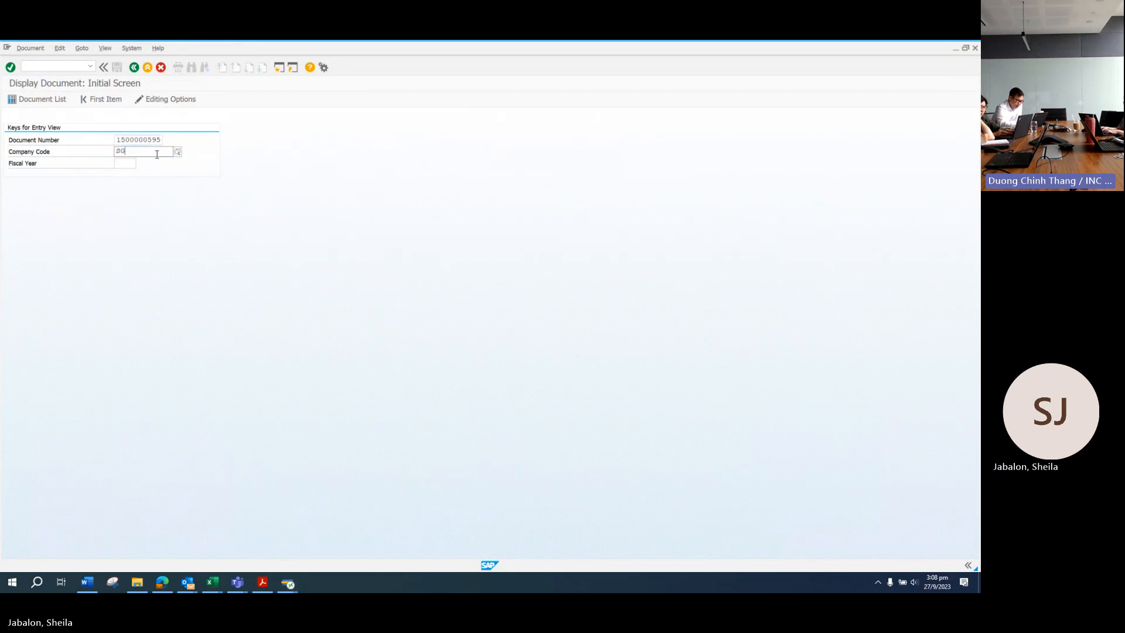
left_click(124, 163)
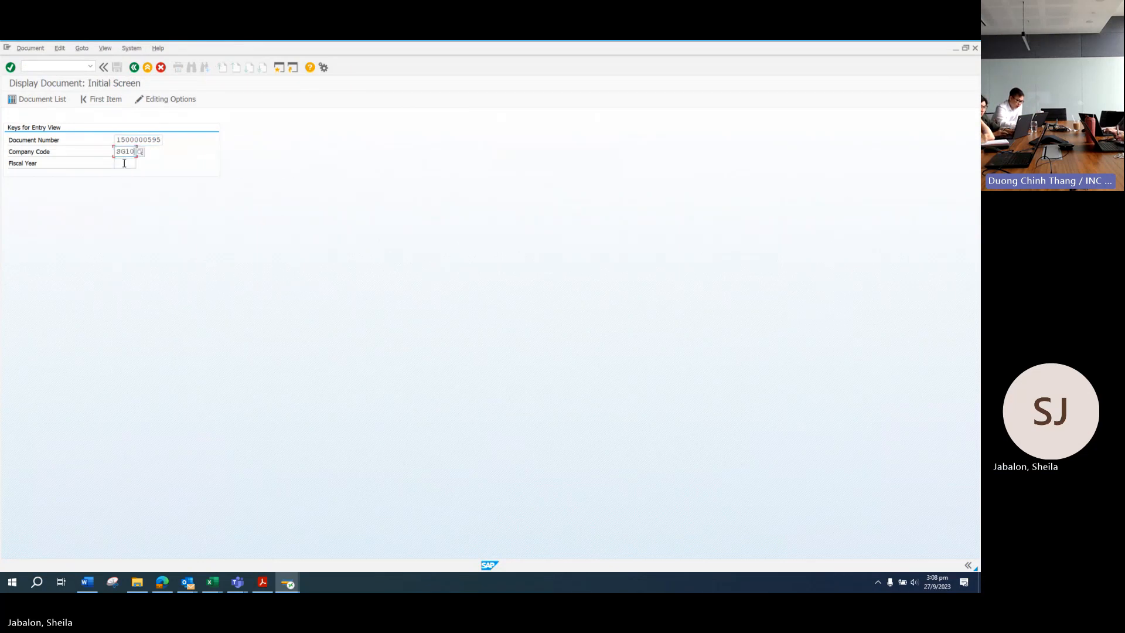
type("2023")
key("Return")
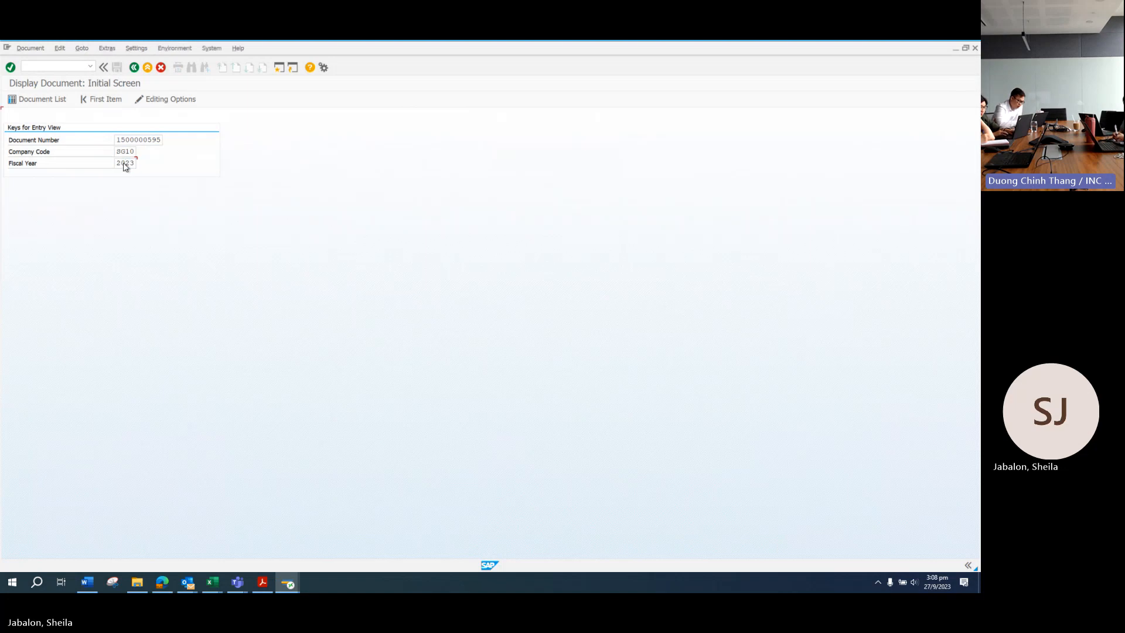
Step: Copy its reference TAX YA2023 into the new posting's Reference field
triple_click(115, 152)
key("ctrl+c")
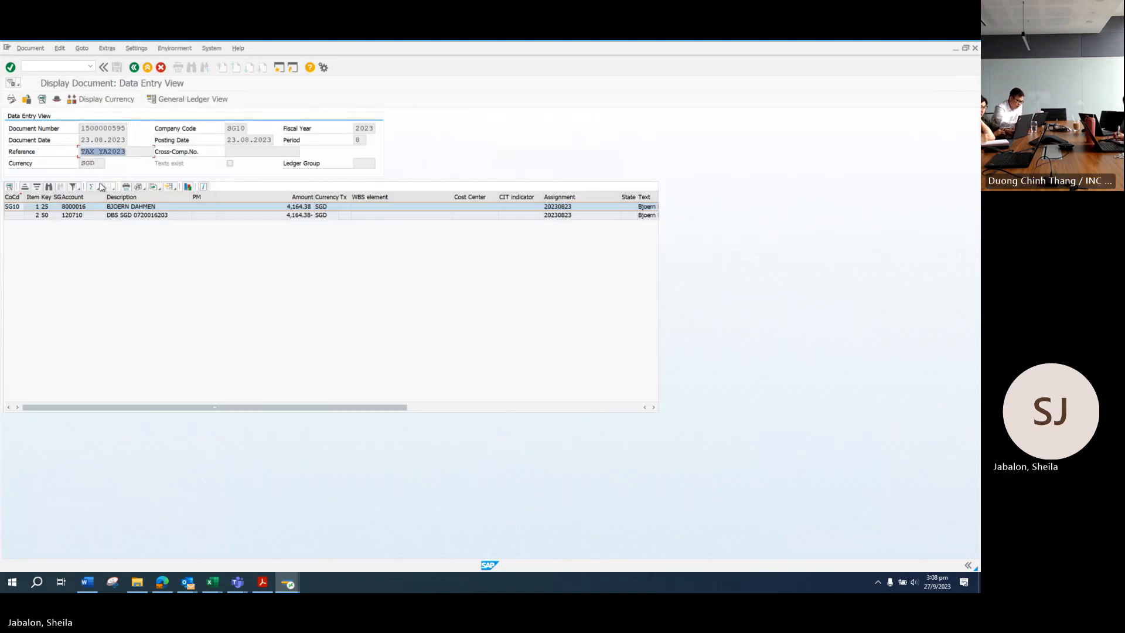
key("alt+Tab")
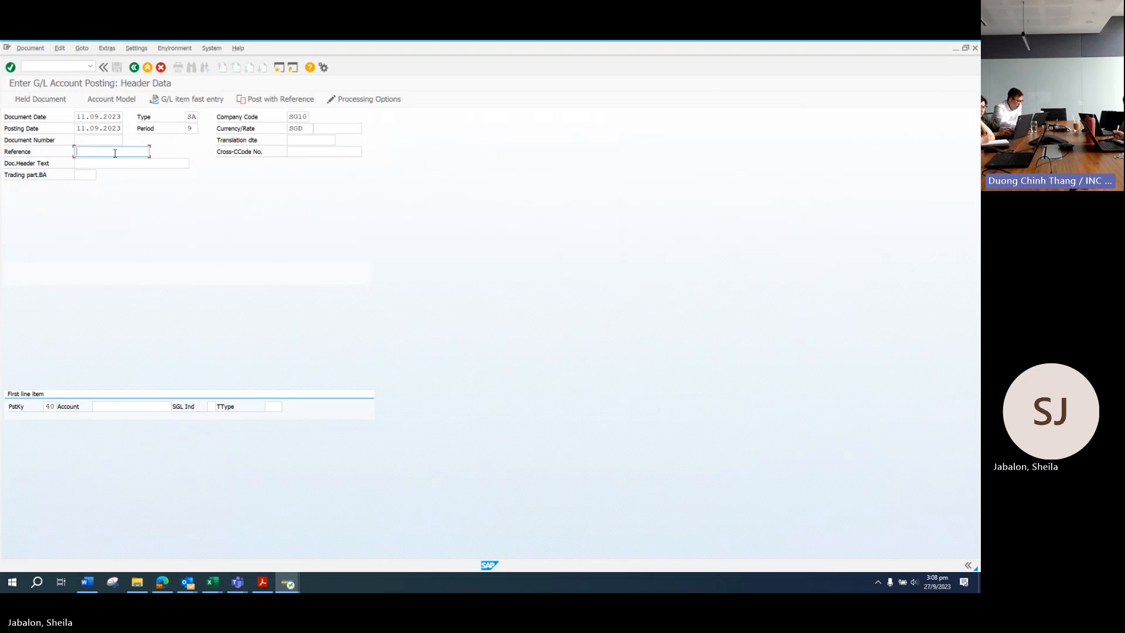
key("ctrl+v")
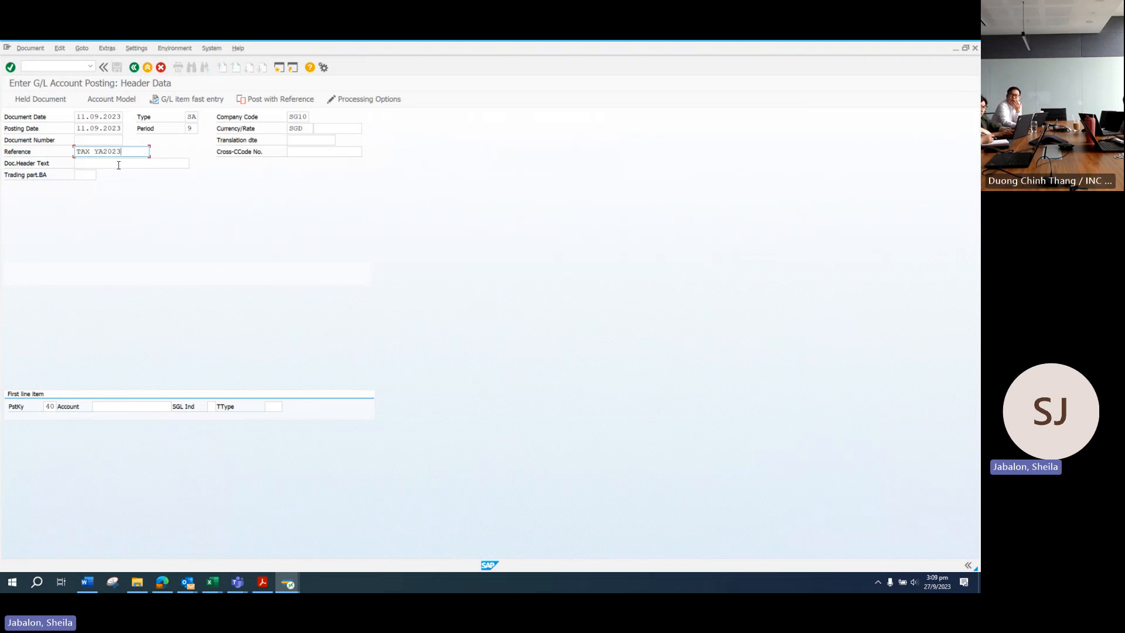
left_click(118, 165)
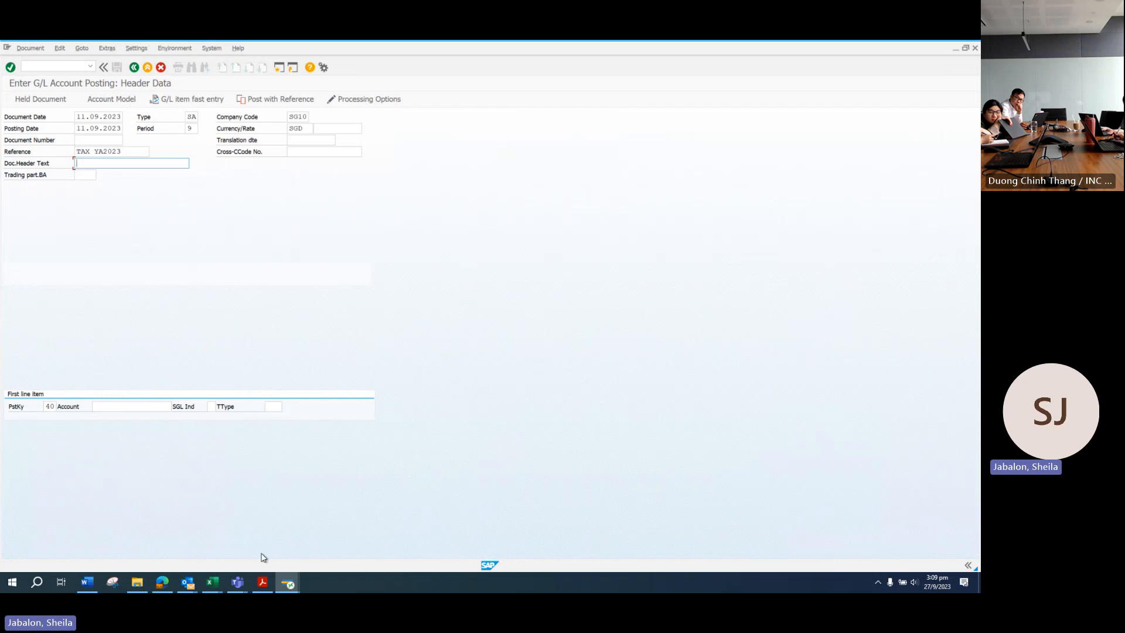
left_click(207, 587)
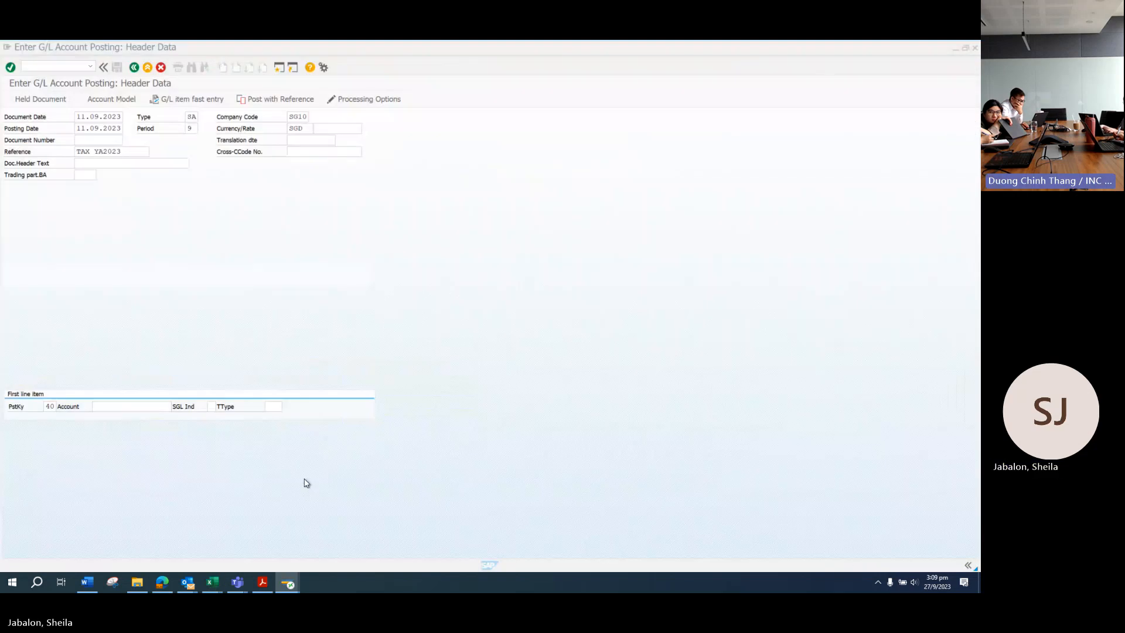
left_click(306, 483)
key("alt+Tab")
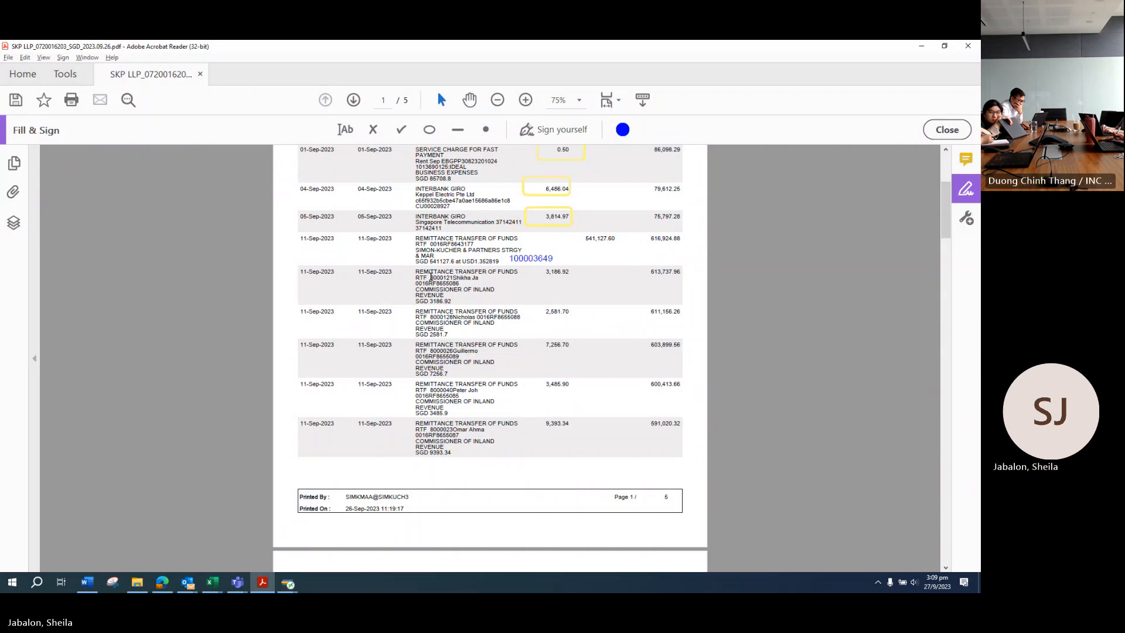
left_click_drag(430, 278, 453, 278)
key("ctrl+c")
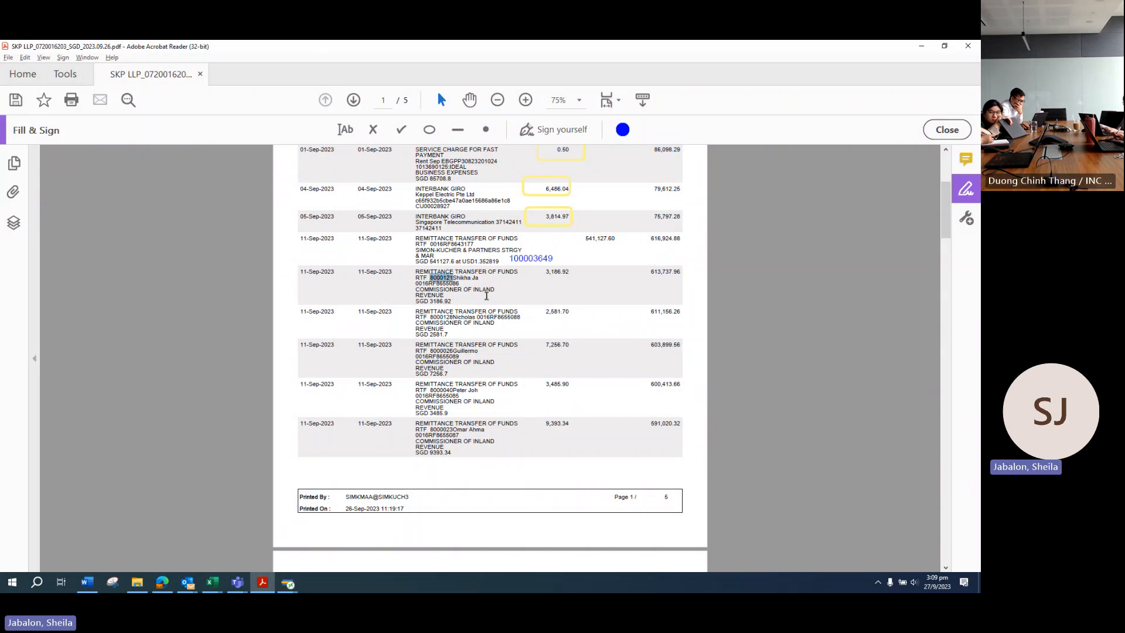
left_click(288, 582)
Step: Search the SKP allocation workbook for the partner's vendor number
left_click(212, 583)
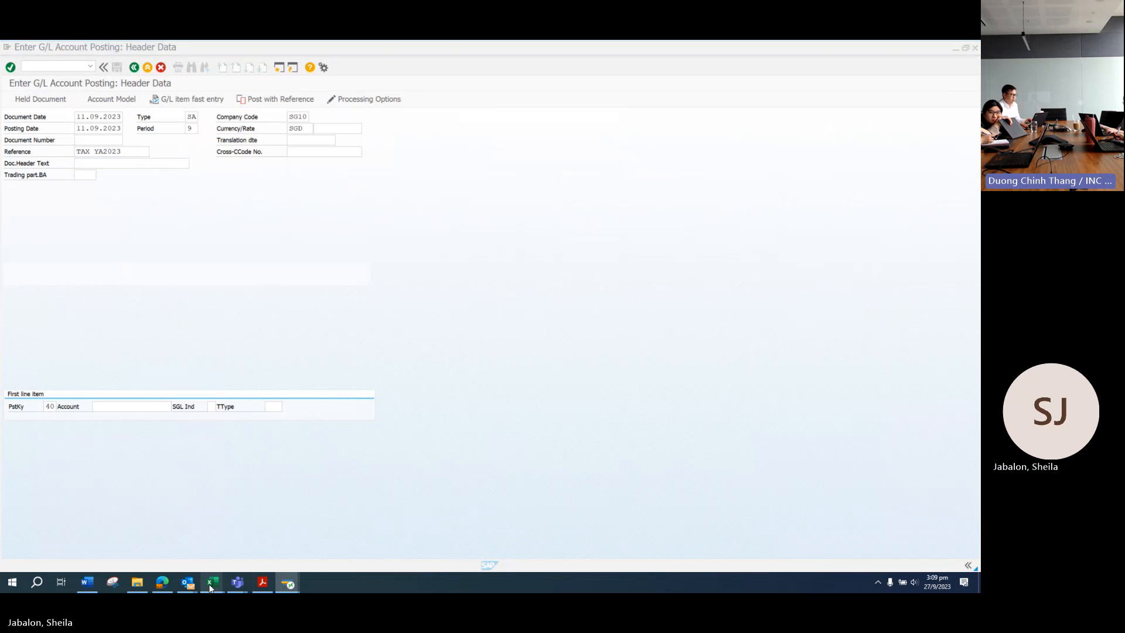
left_click(303, 558)
left_click(507, 447)
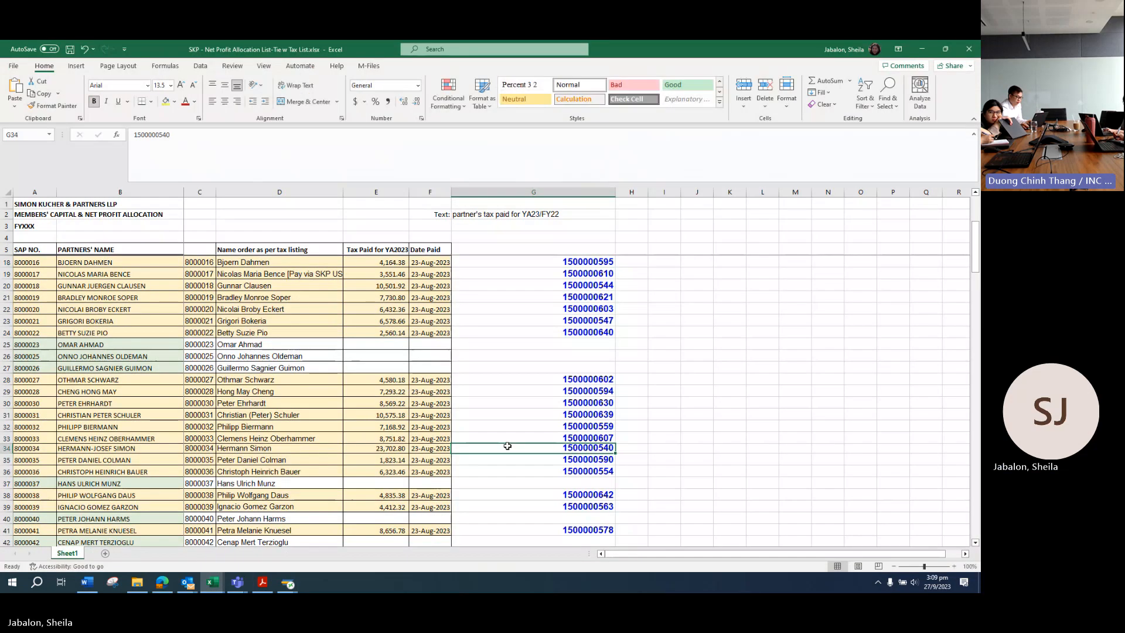
key("ctrl+f")
key("ctrl+v")
key("Return")
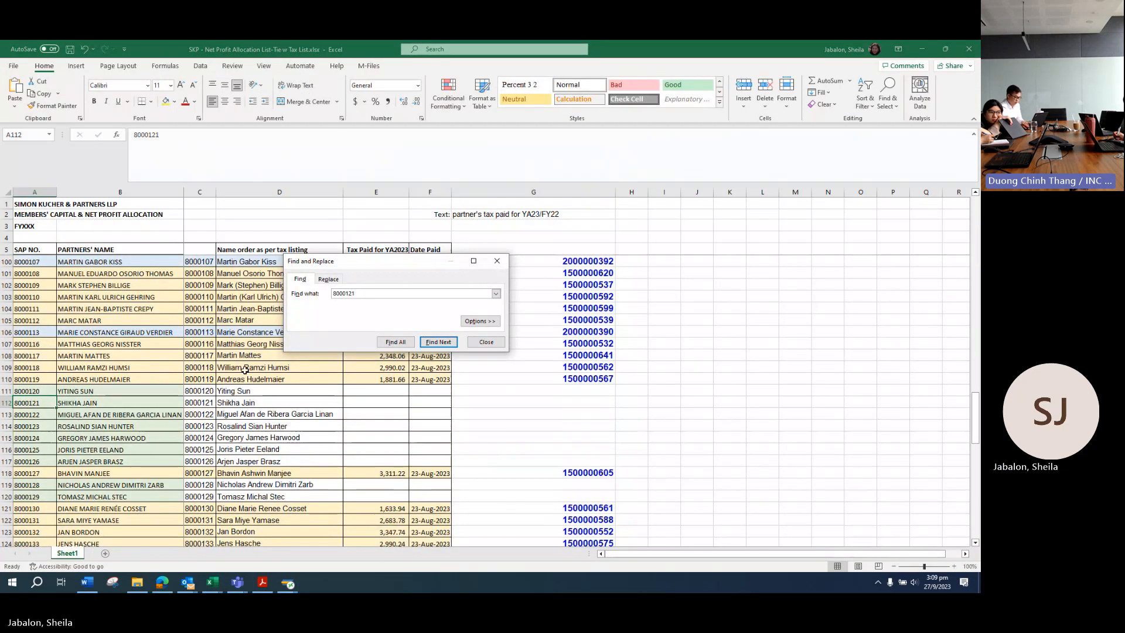
Step: Fill row A112:F112 light orange and copy the partner's name from B112
left_click_drag(44, 402, 434, 403)
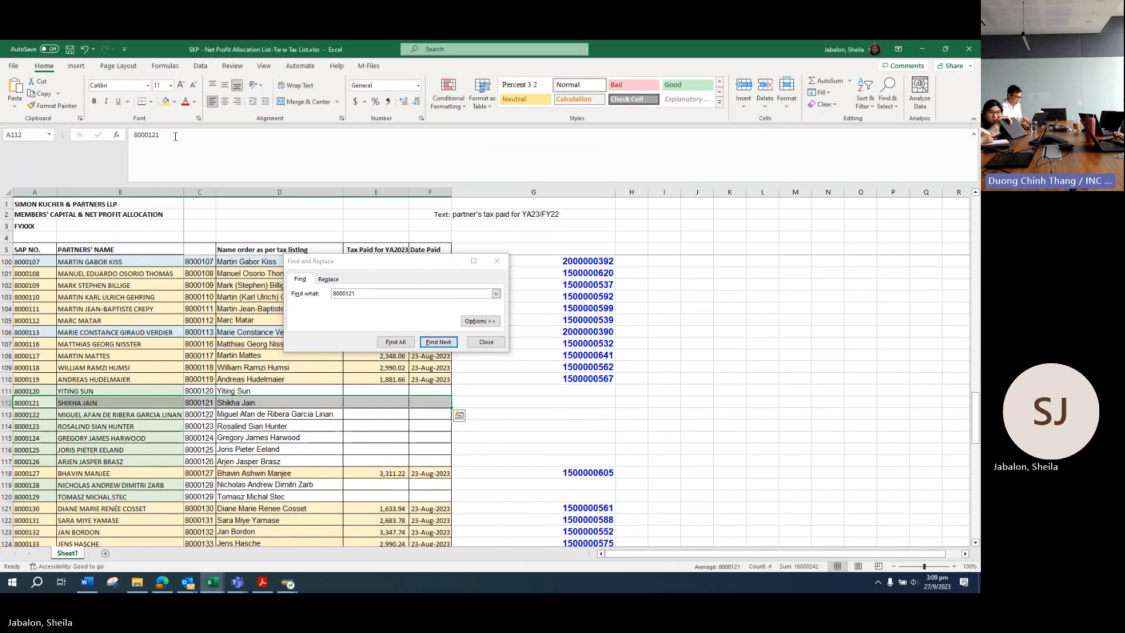
left_click(175, 102)
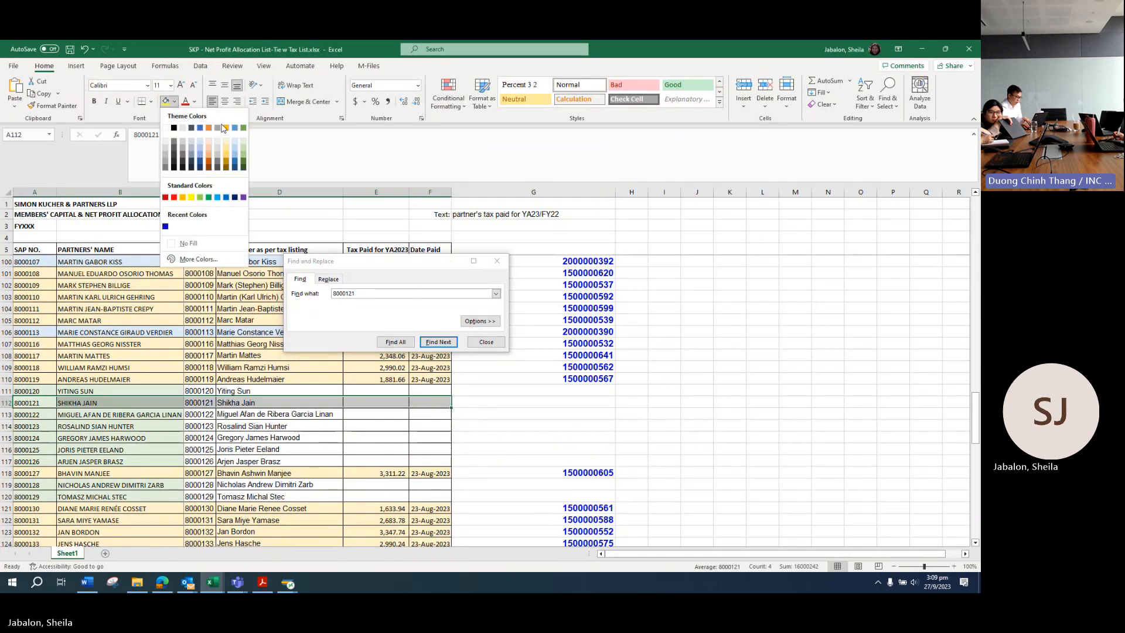
left_click(210, 146)
key("Escape")
left_click(94, 403)
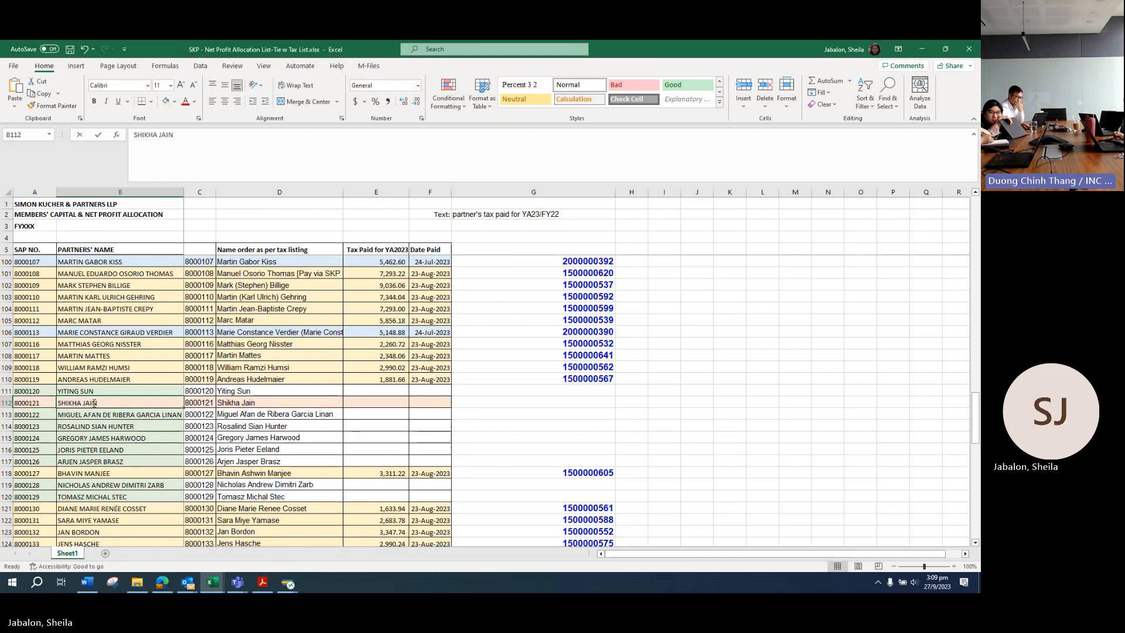
double_click(94, 403)
Step: Paste the partner's name as the document header text on the G/L posting screen
mouse_move(288, 583)
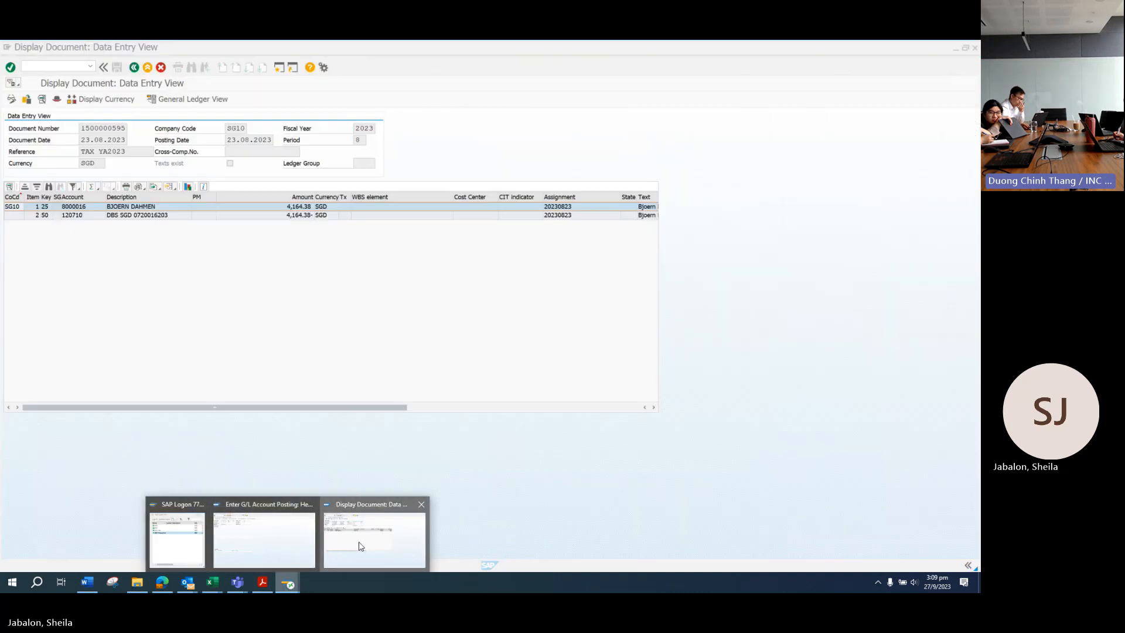
left_click(359, 546)
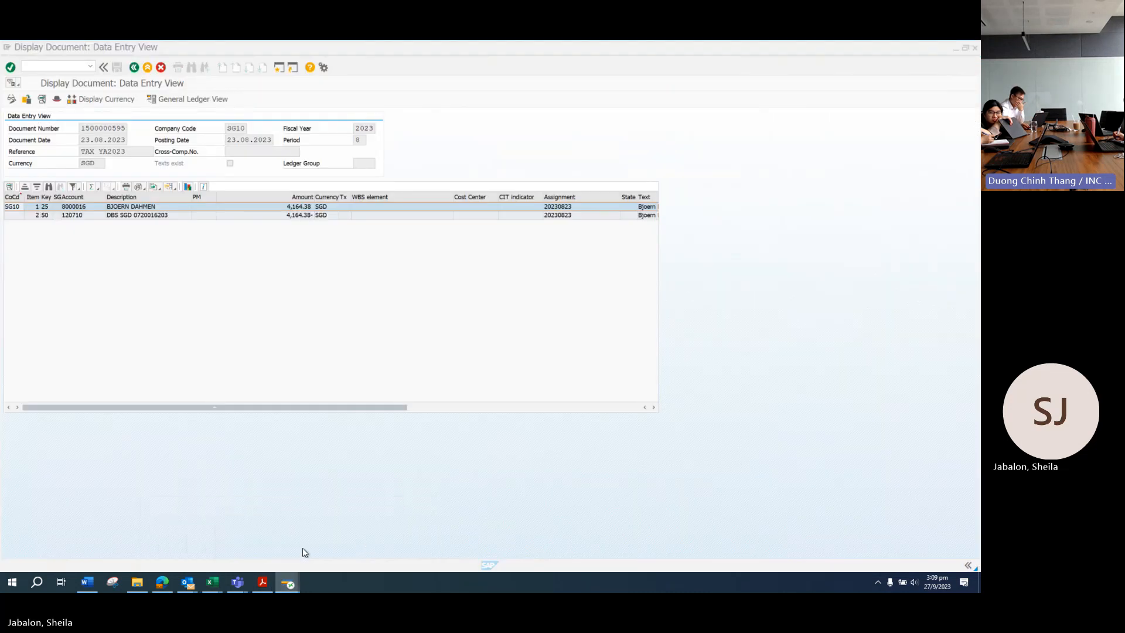
left_click(269, 536)
left_click(92, 164)
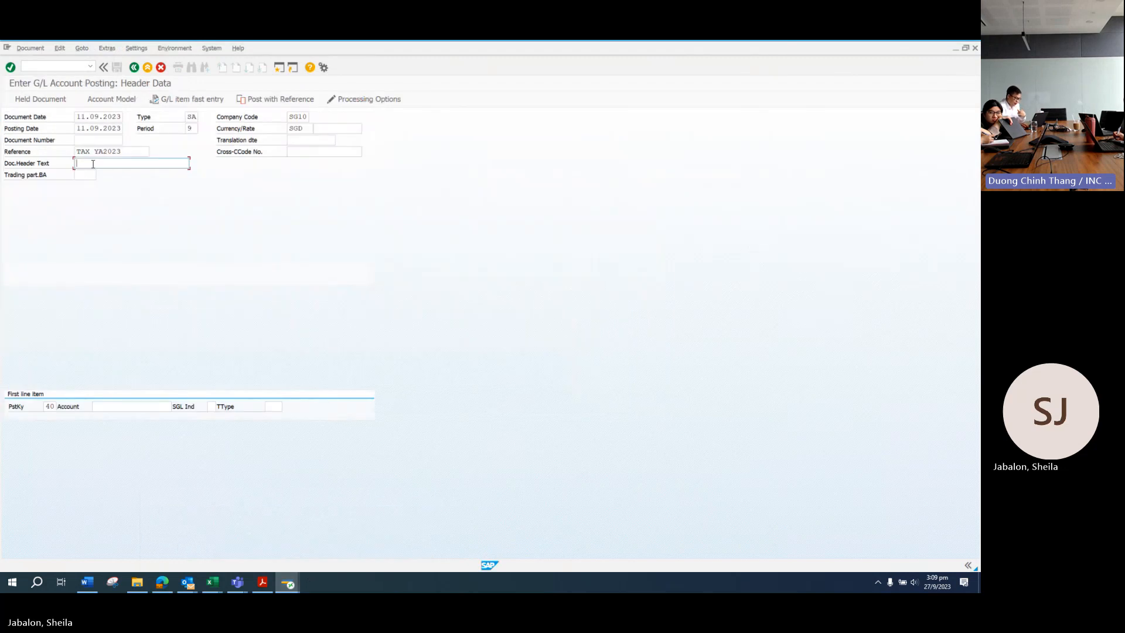
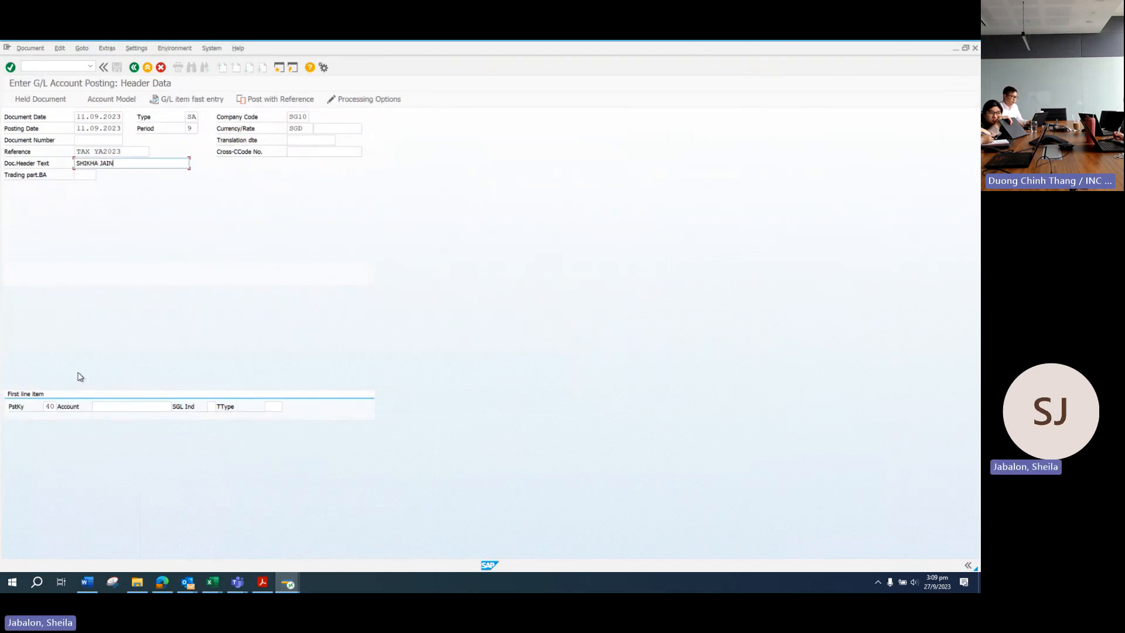
Step: Replace the first line's posting key 40 with 25, Outgoing payment
left_click(50, 407)
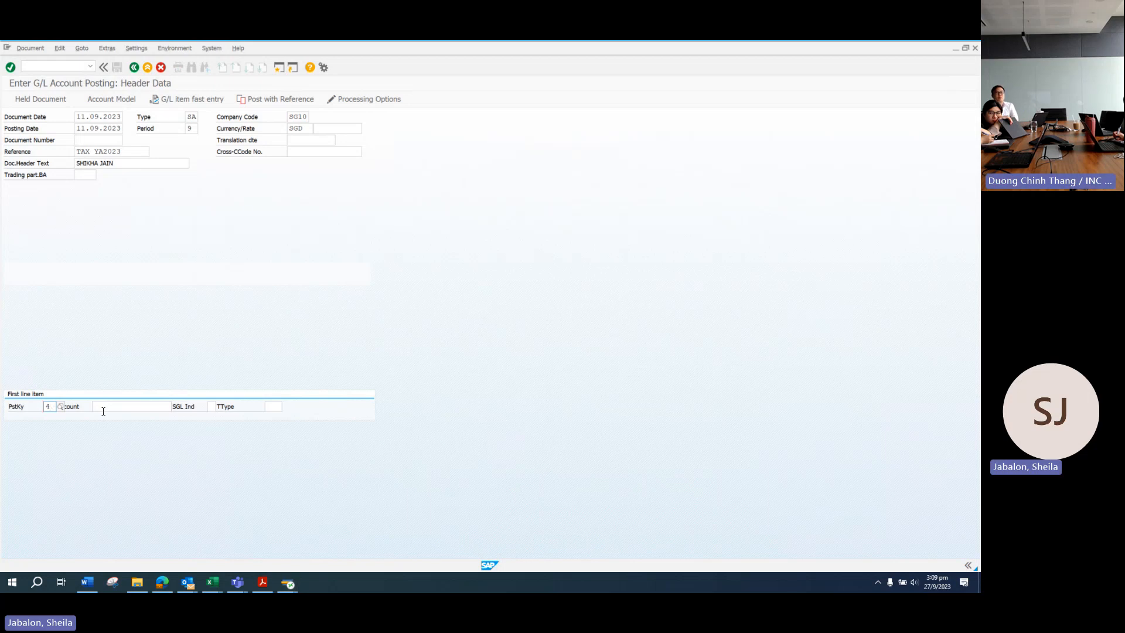
key("BackSpace")
key("Delete")
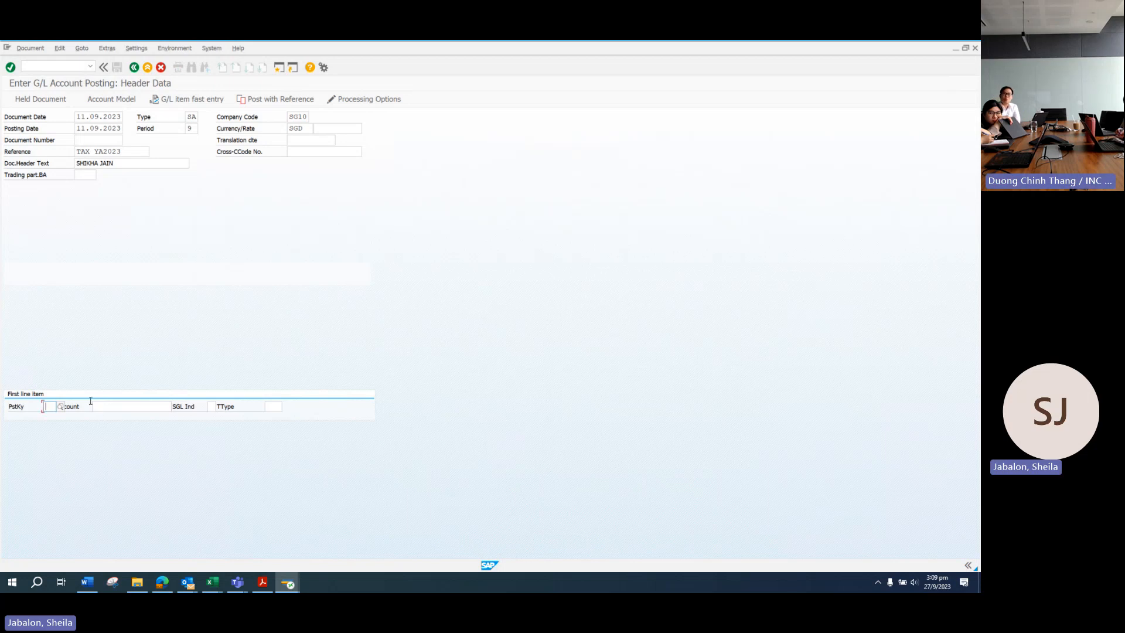
left_click(61, 405)
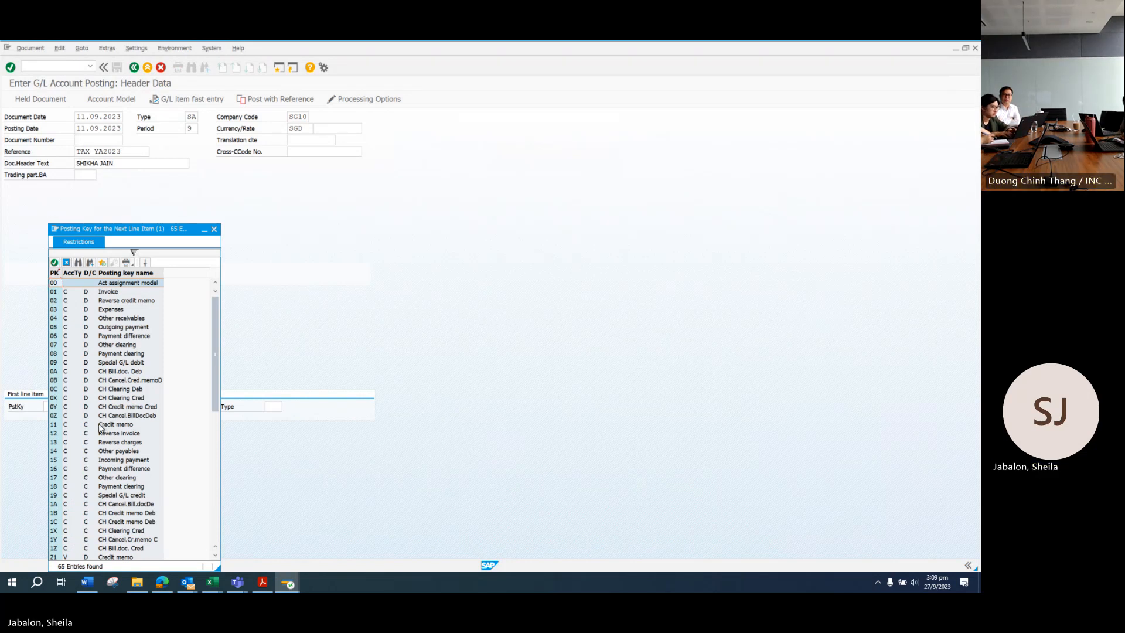
scroll(215, 397, "down", 9)
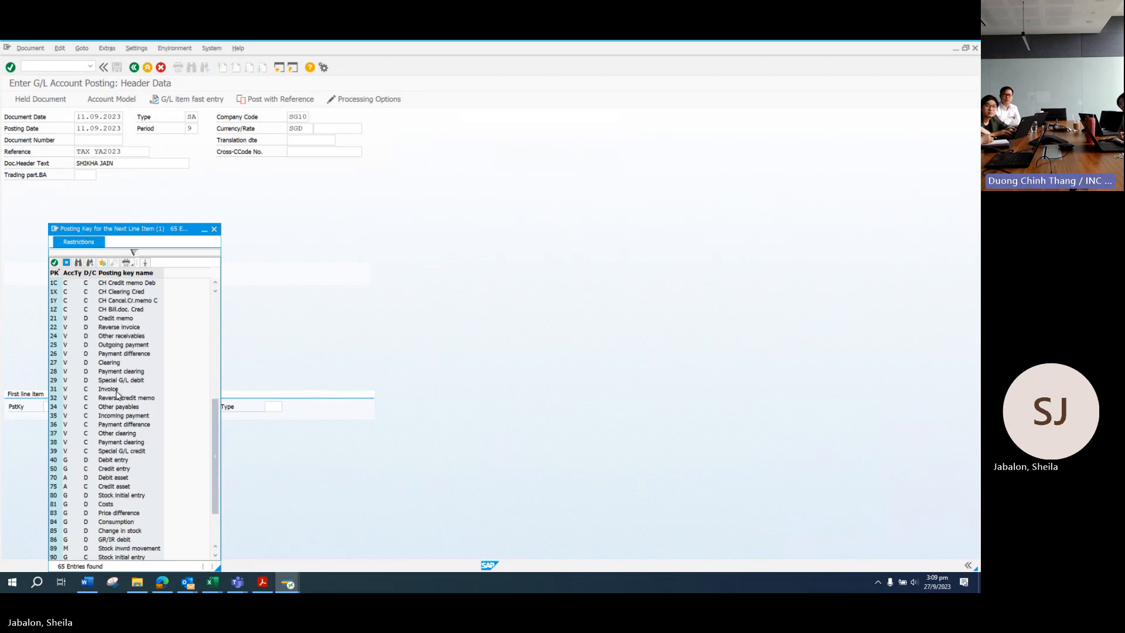
left_click(104, 346)
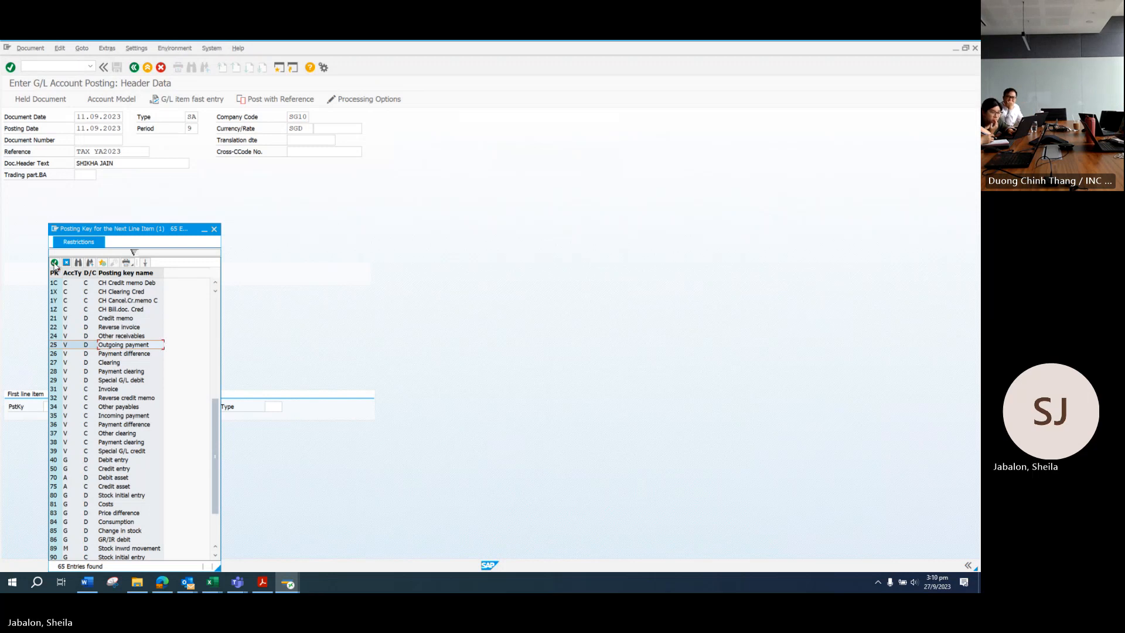
left_click(55, 263)
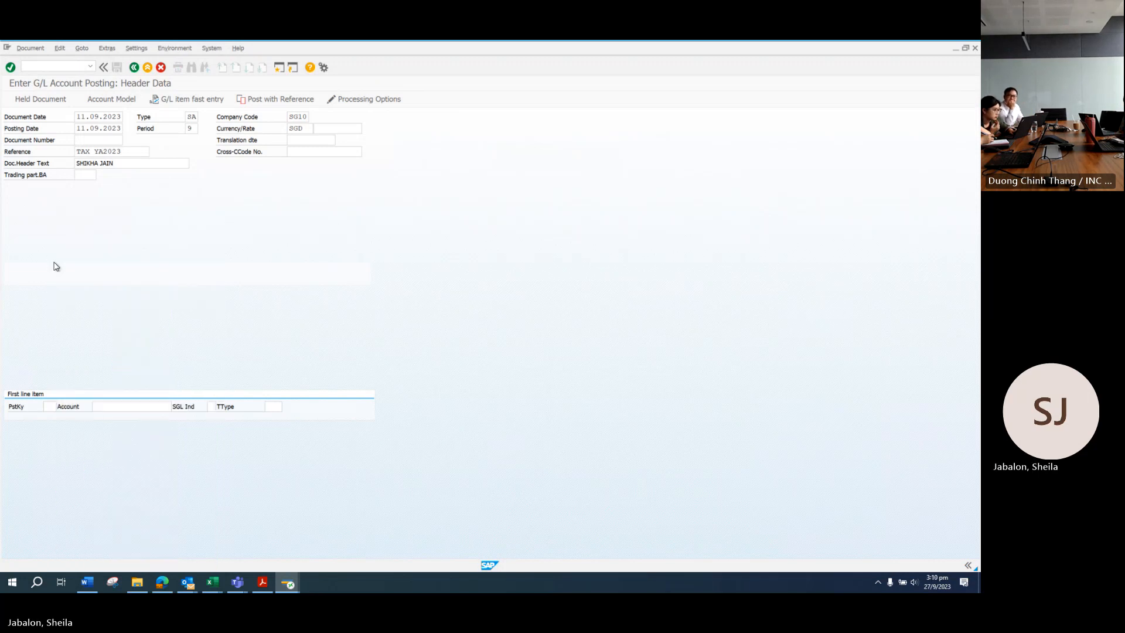
left_click(133, 403)
Step: Enter the partner's vendor number from the bank statement as the first line's account
left_click(263, 582)
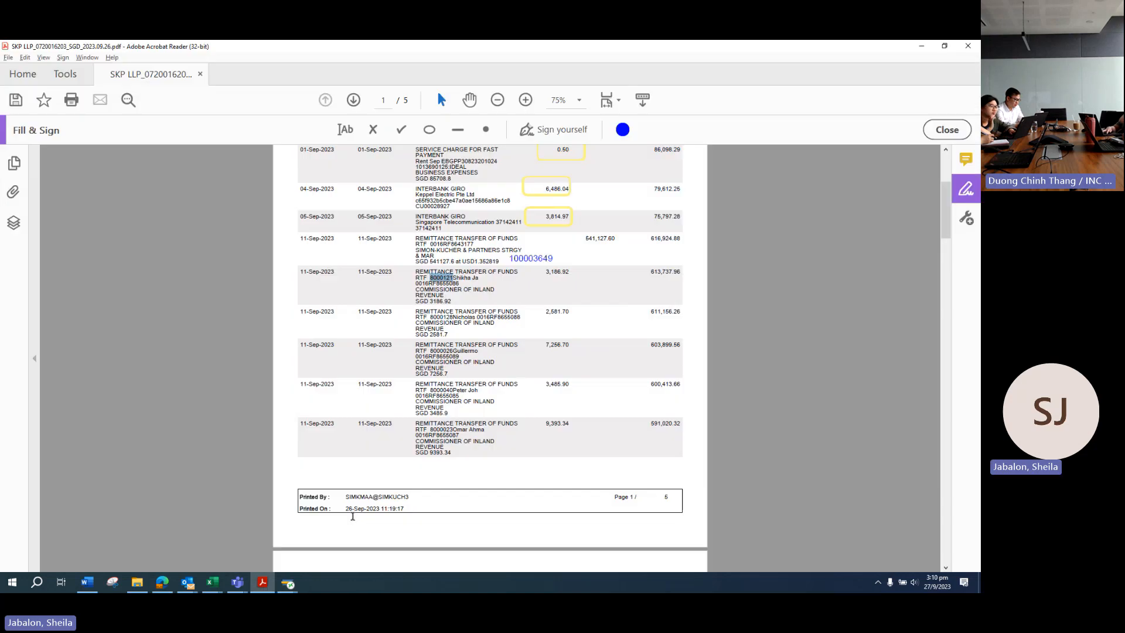
left_click(432, 279)
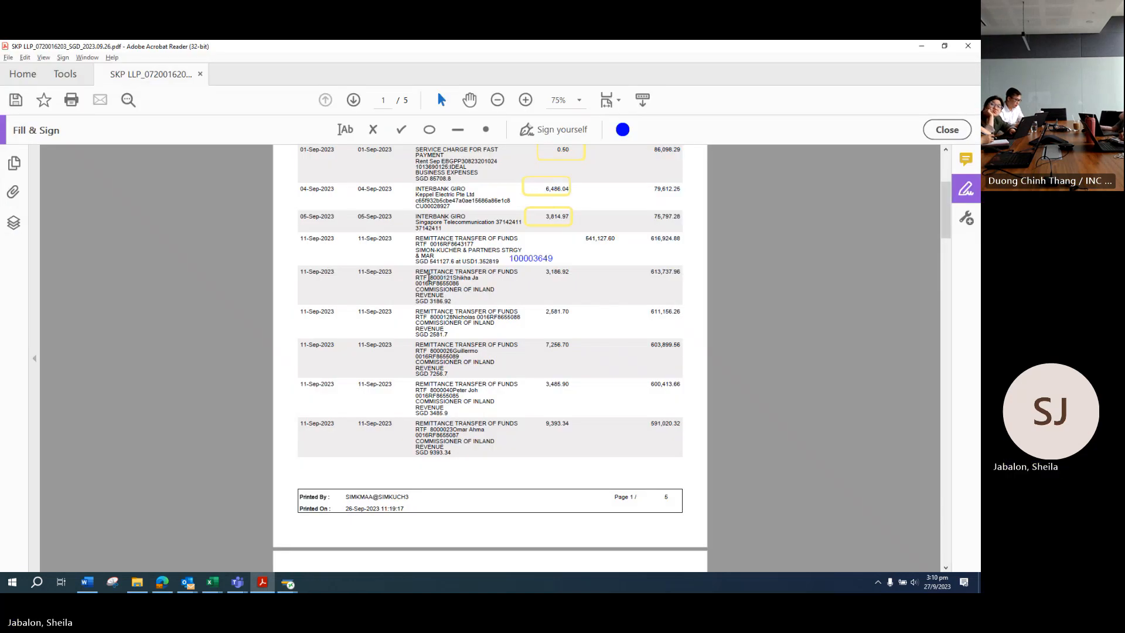
left_click_drag(432, 277, 450, 278)
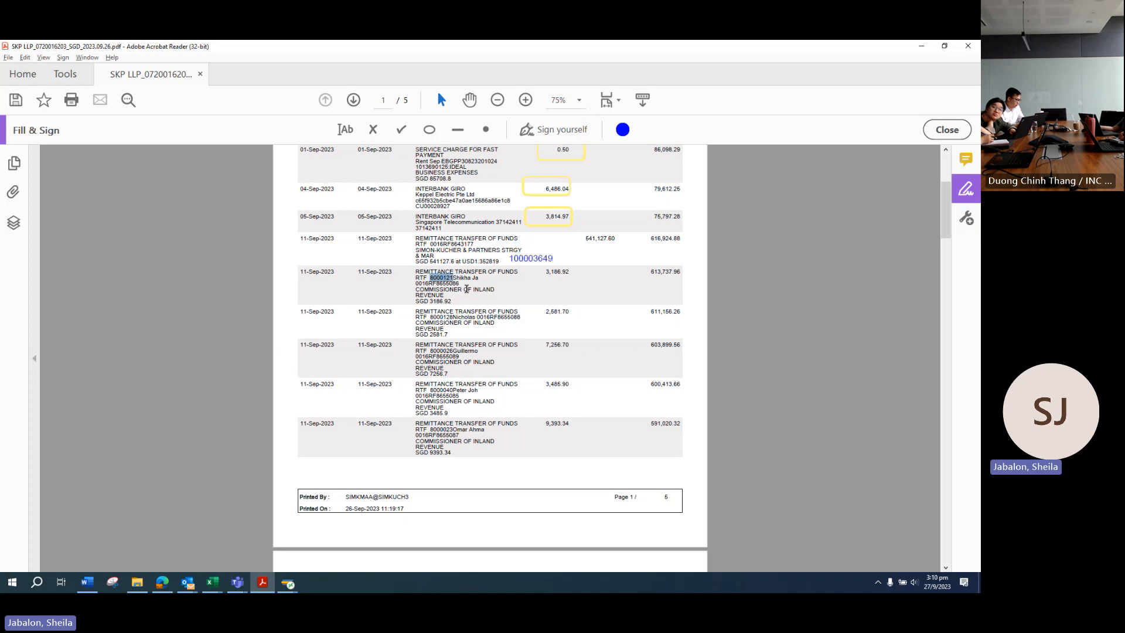
key("ctrl+c")
key("alt+Tab")
key("ctrl+v")
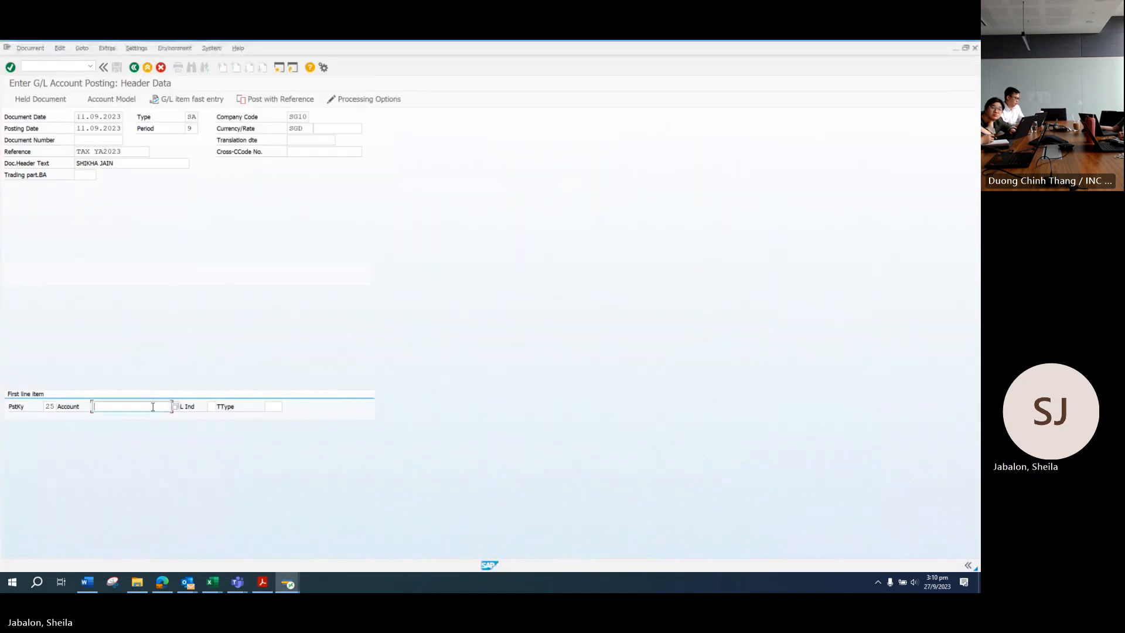
key("Return")
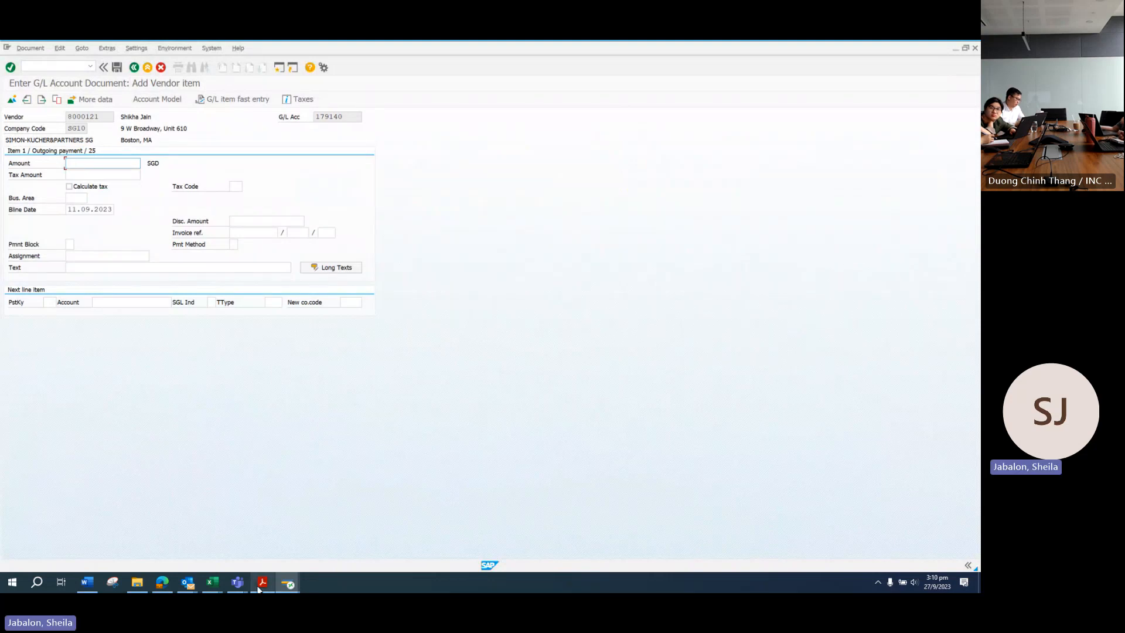
Step: Enter the statement's payment amount 3,186.92 as the vendor item amount
key("alt+Tab")
left_click_drag(543, 273, 567, 273)
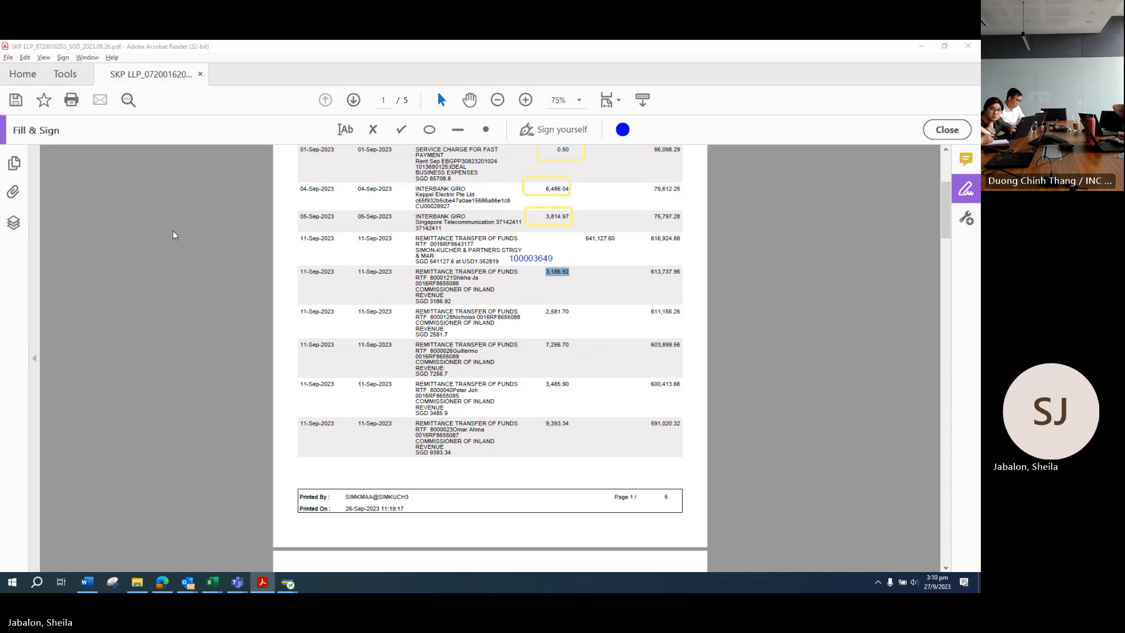
key("alt+Tab")
key("ctrl+v")
left_click(90, 266)
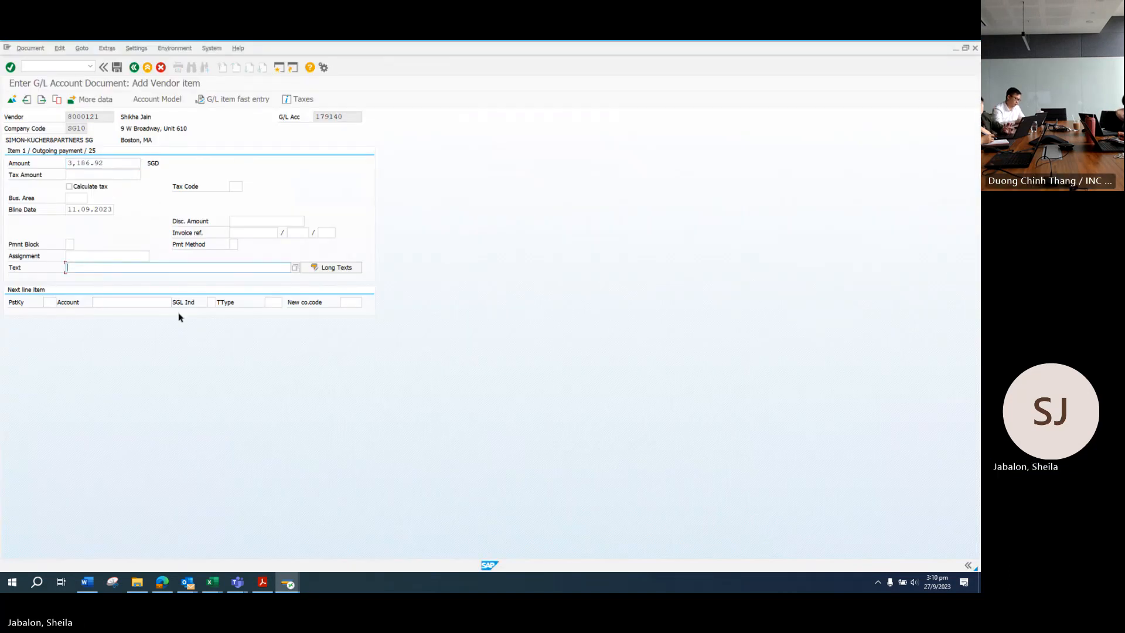
Step: Enter the partner's name as the vendor line text
key("alt+Tab")
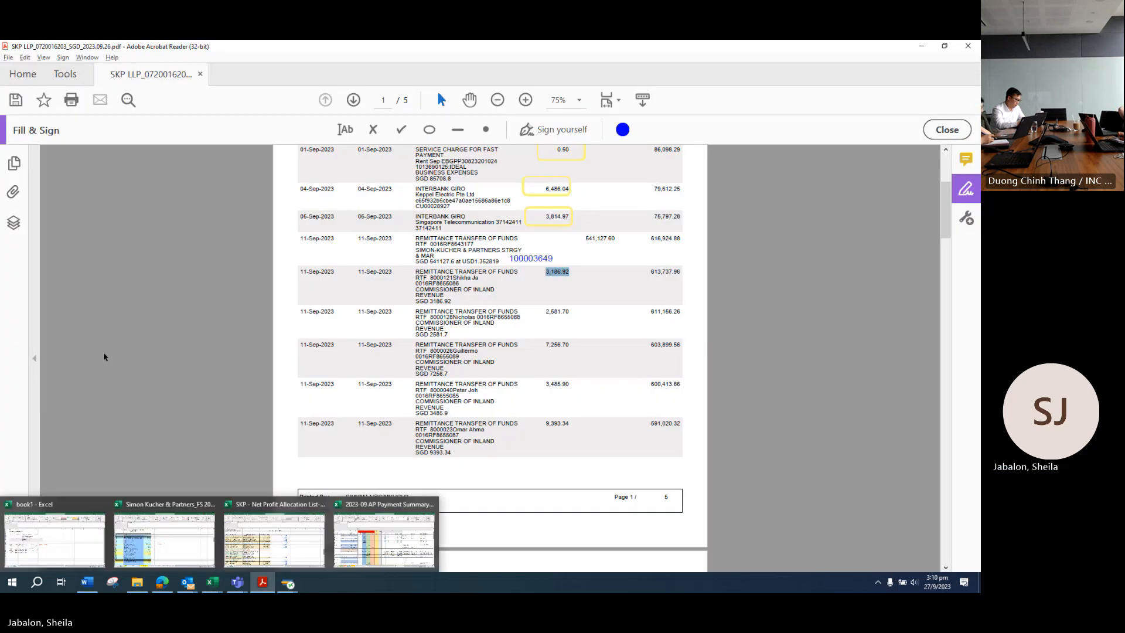
key("alt+Tab")
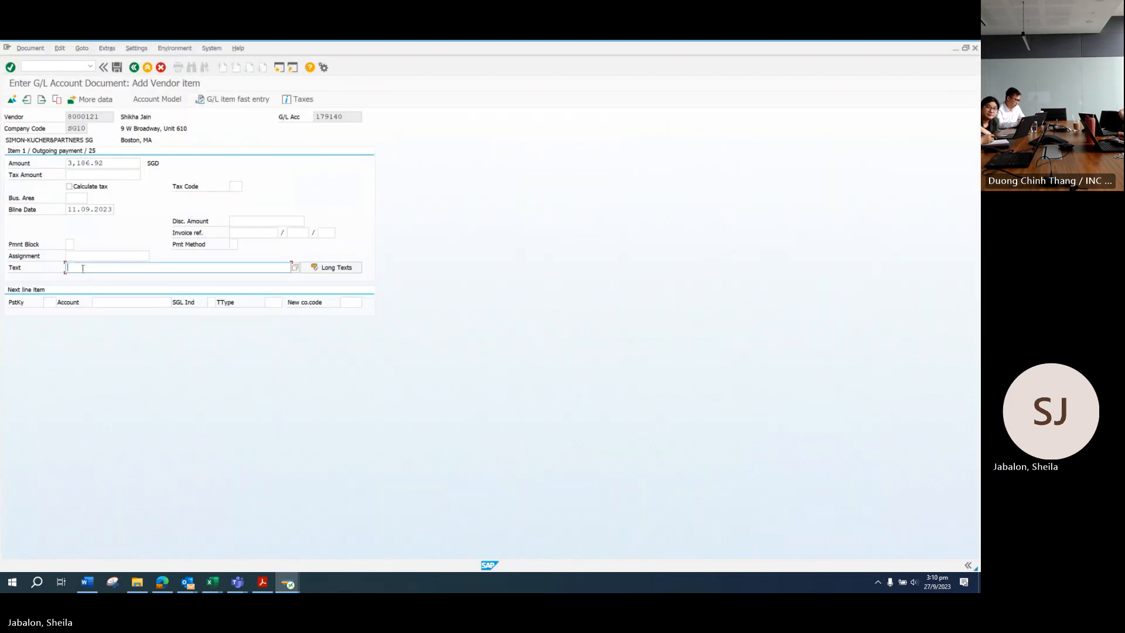
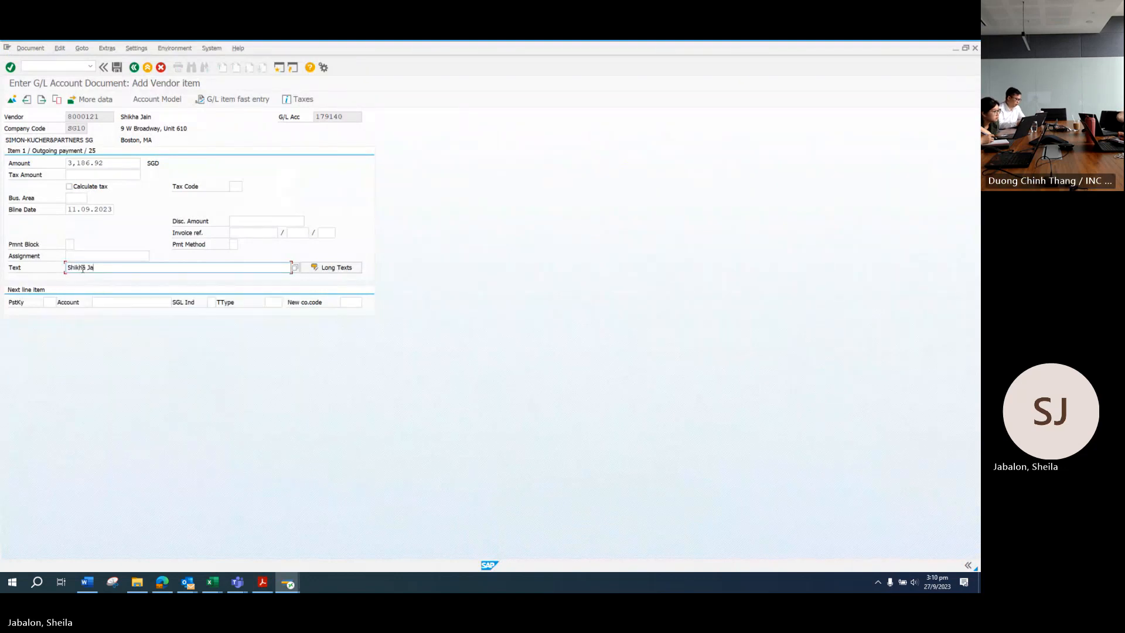
mouse_move(212, 583)
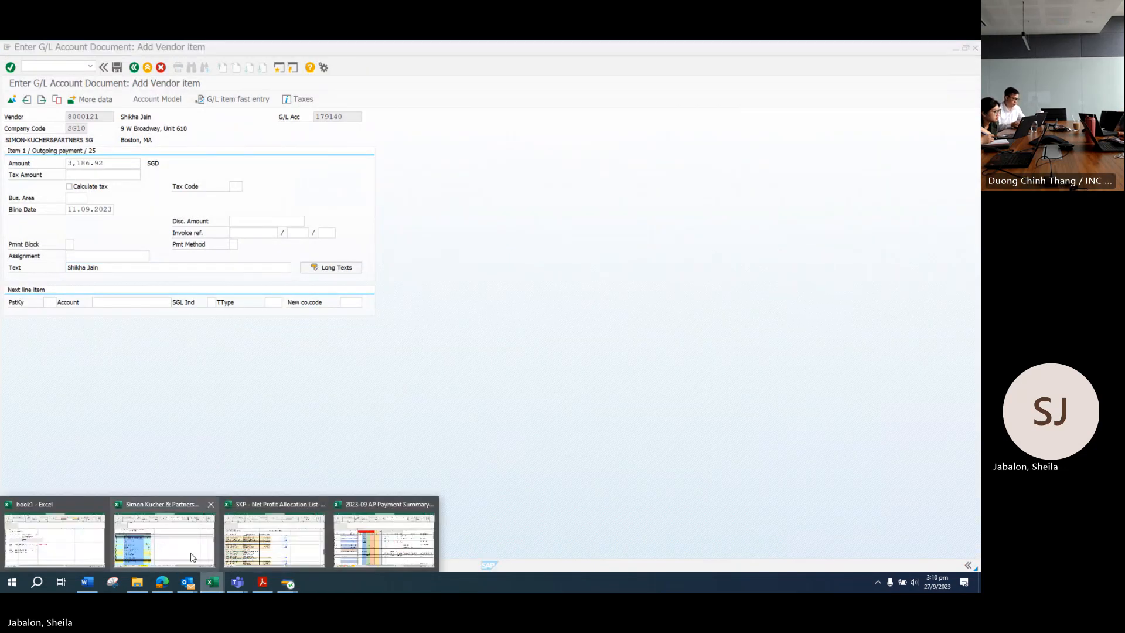
left_click(279, 555)
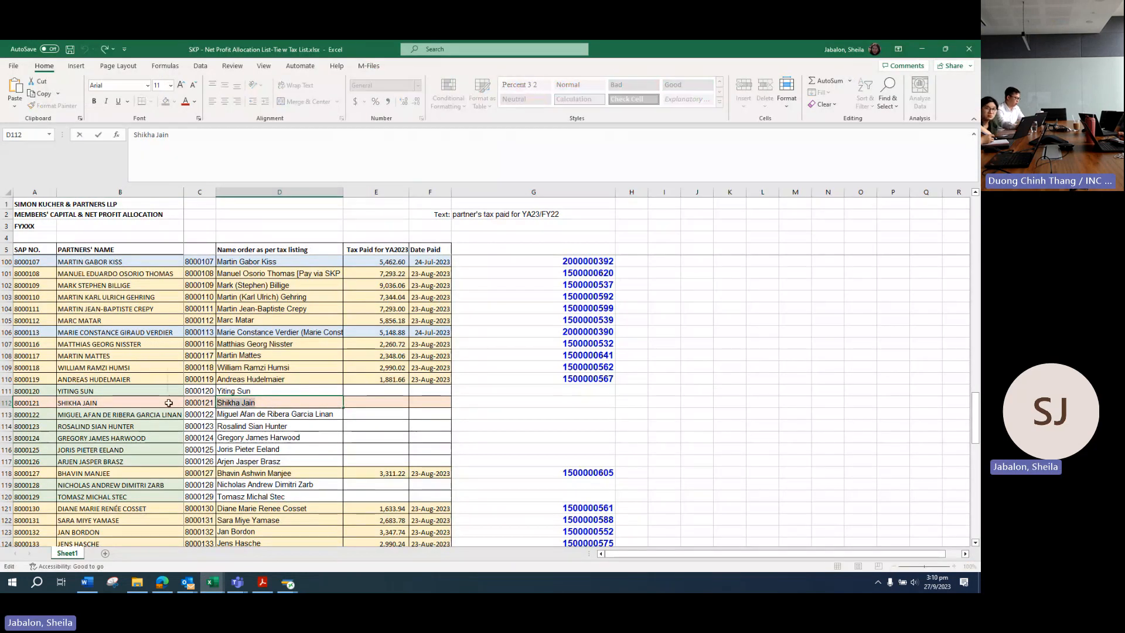
key("alt+Tab")
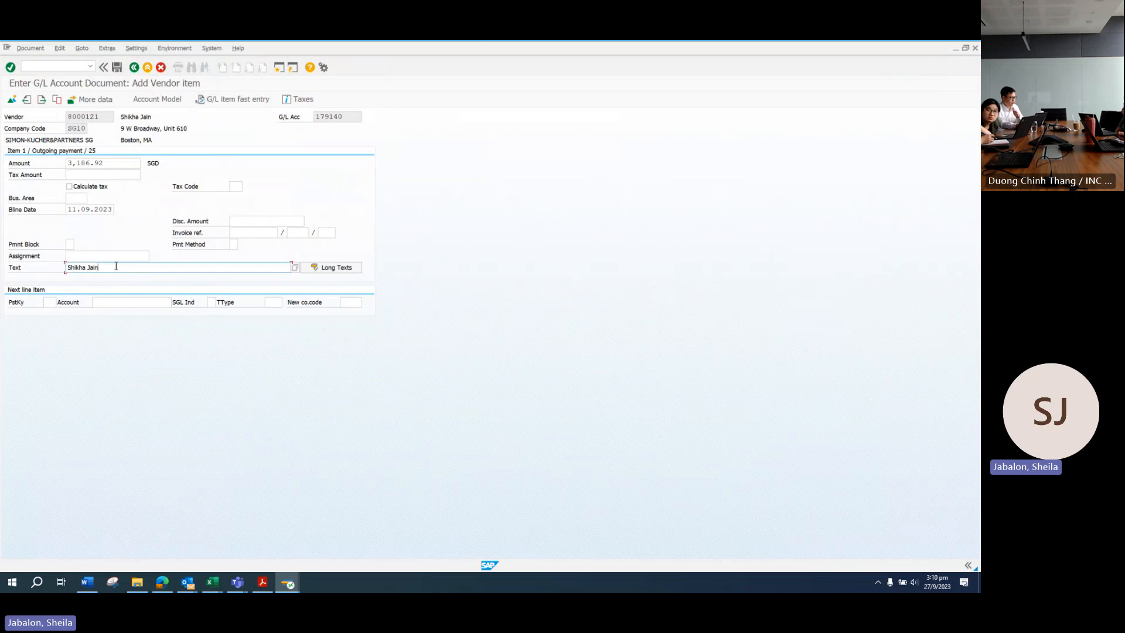
left_click_drag(115, 267, 29, 265)
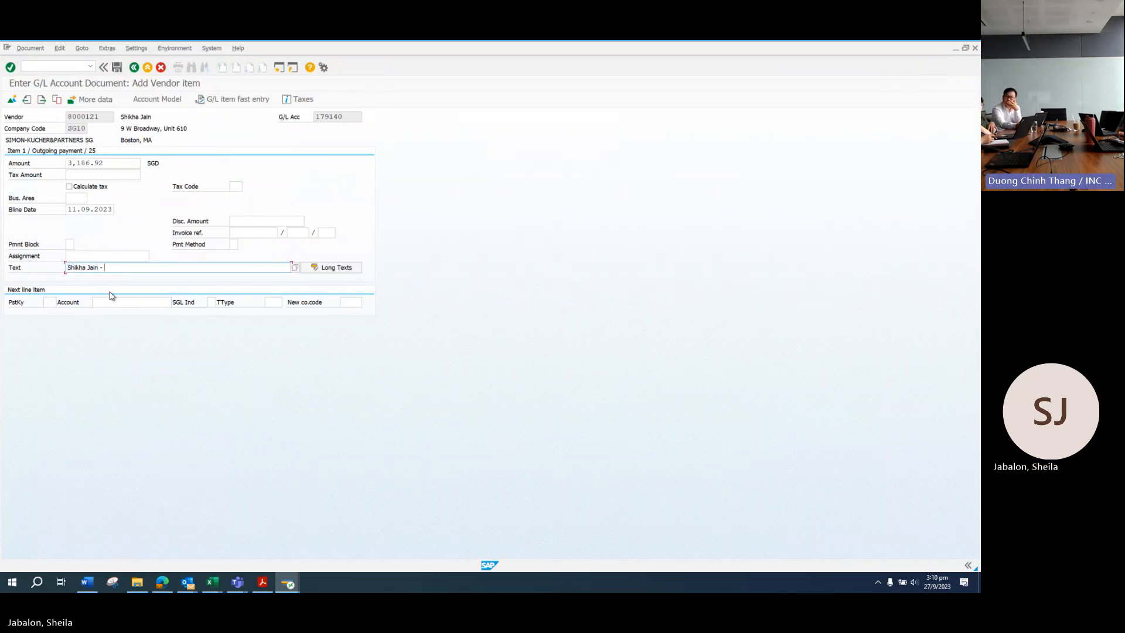
Step: Append '- partner's tax paid for YA23/FY22' from Excel cell G2 to the line text
key("alt+Tab")
double_click(571, 214)
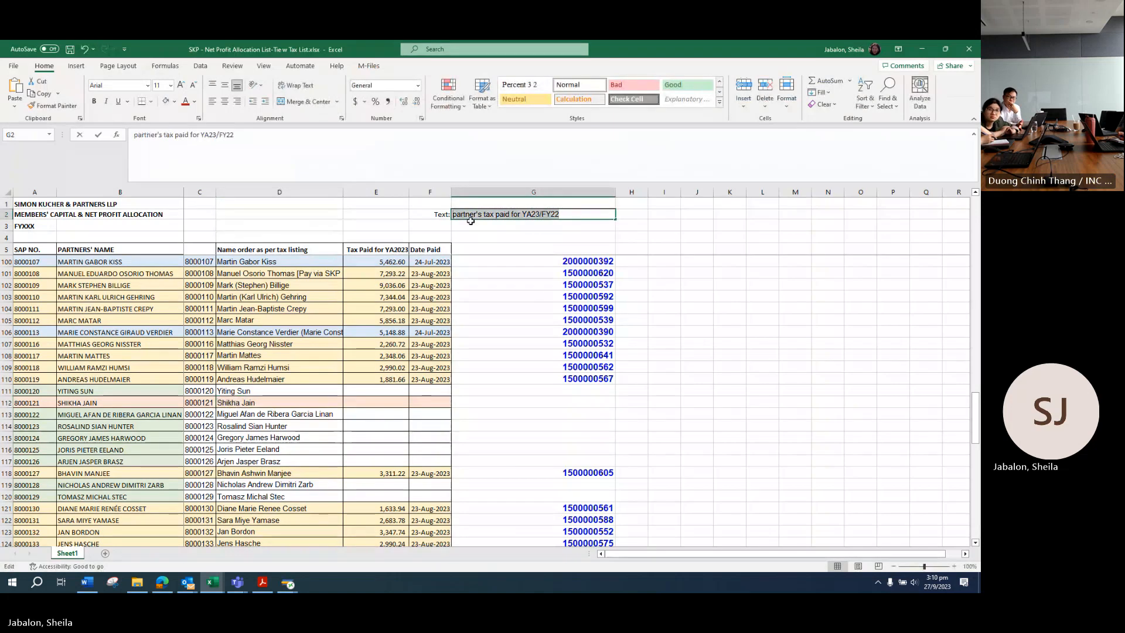
key("Escape")
key("ctrl+c")
key("alt+Tab")
type("-")
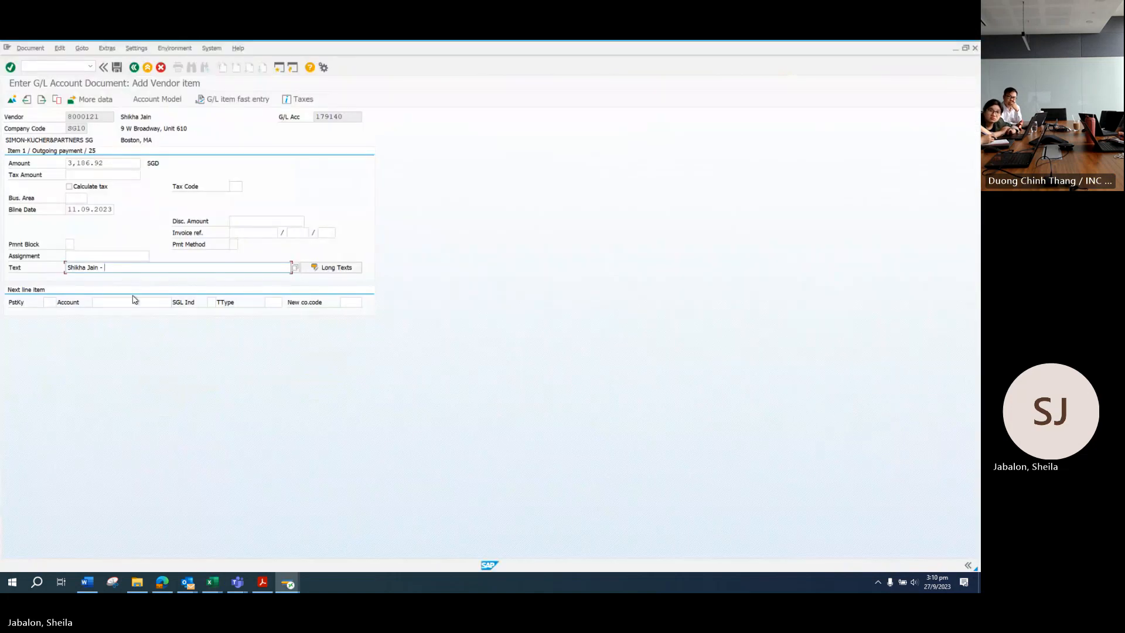
key("ctrl+v")
Step: Start the next line item with posting key 50
left_click(49, 302)
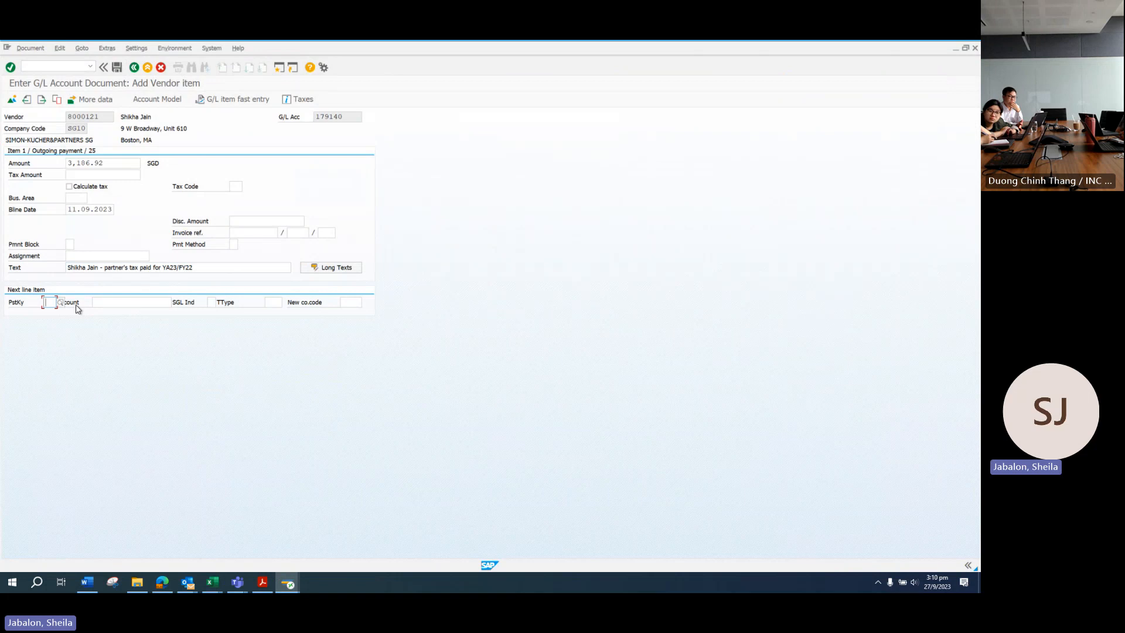
type("50")
key("Tab")
Step: Enter bank account 120710 for the credit line with amount 3,186.92
type("1207")
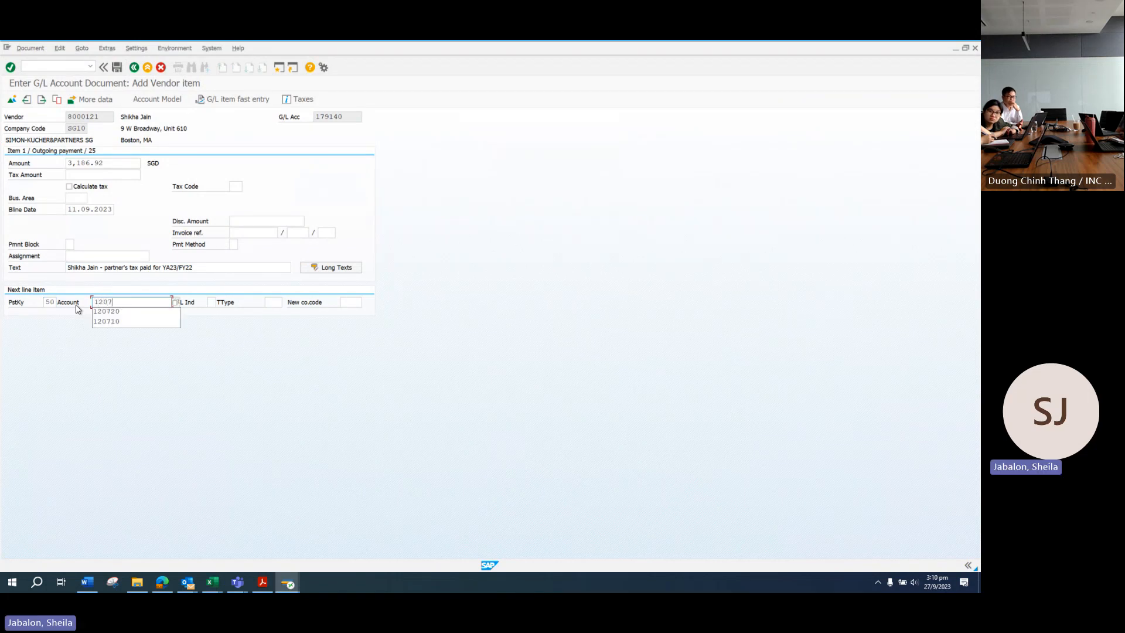
type("10")
key("Return")
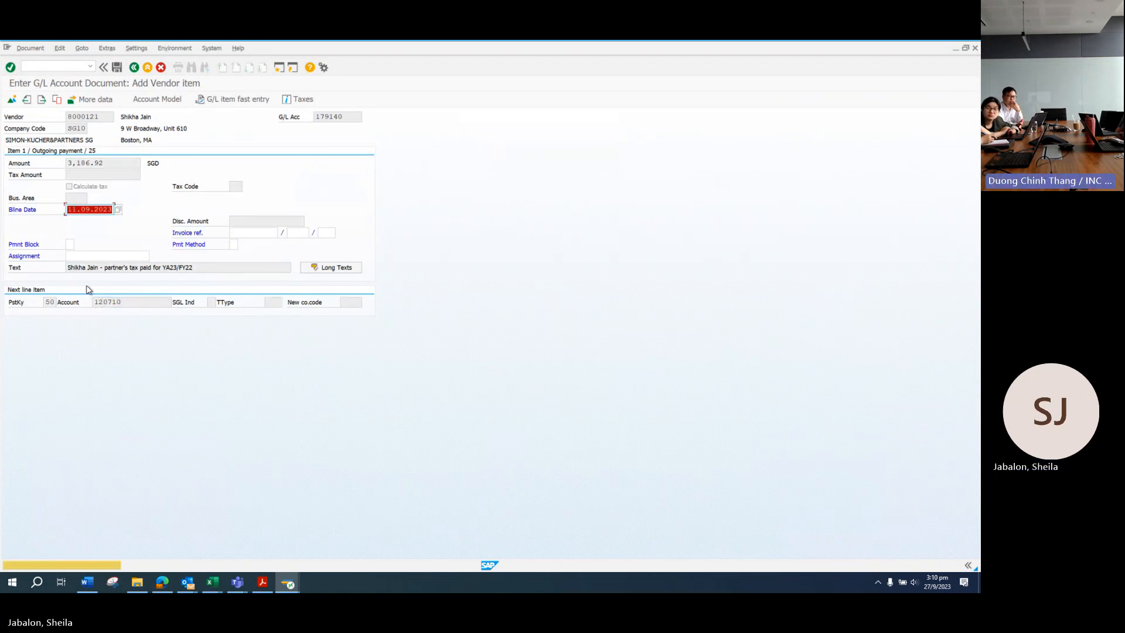
key("Return")
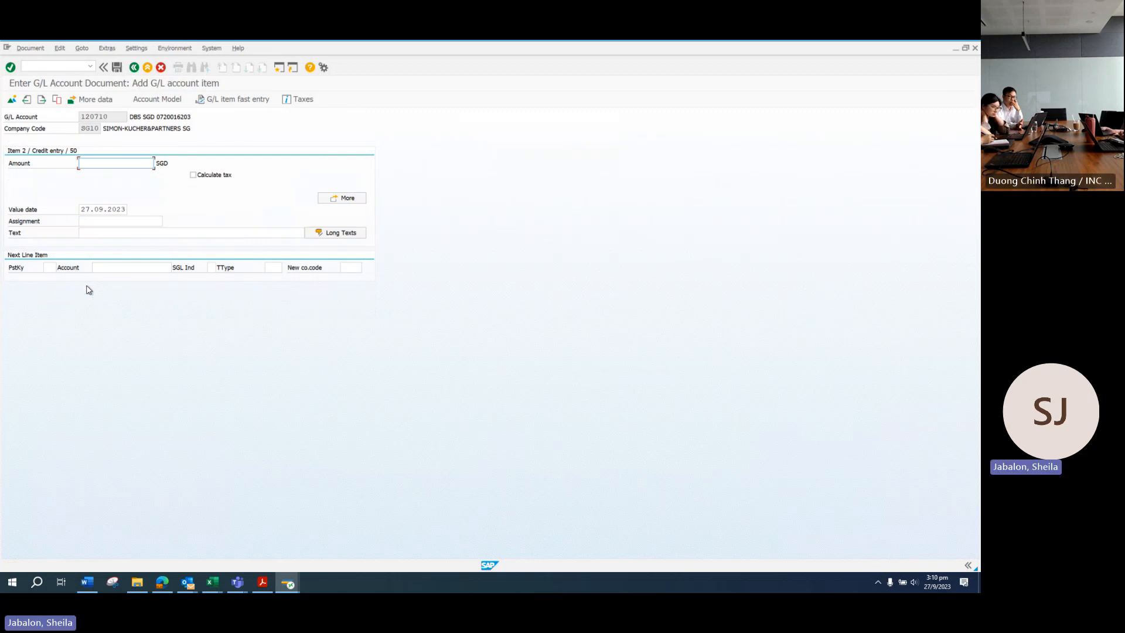
key("BackSpace")
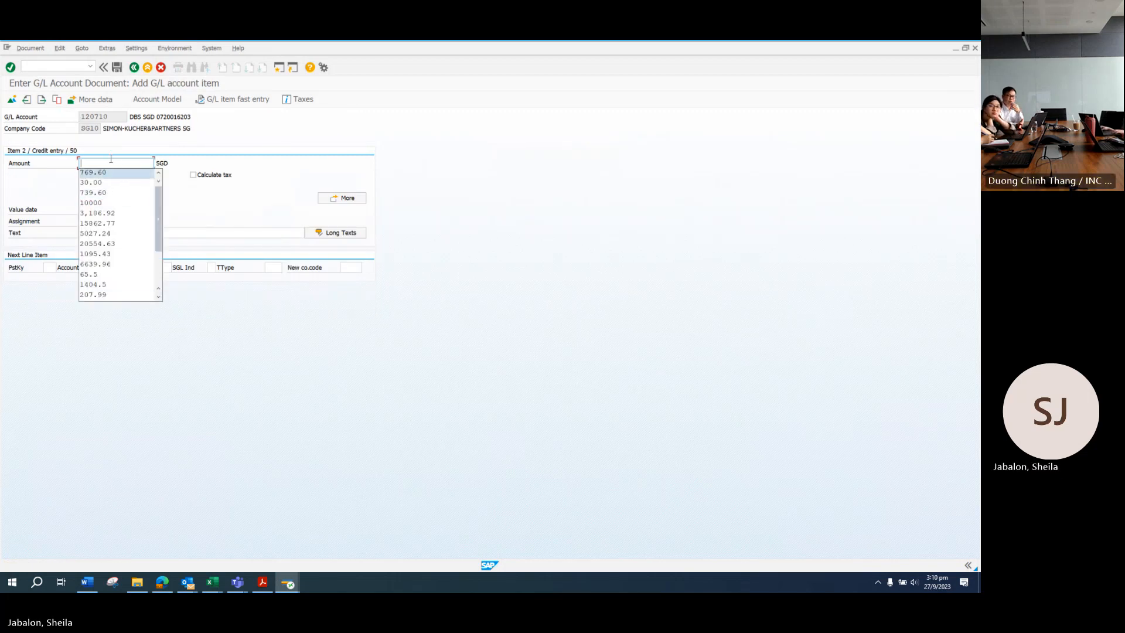
left_click(262, 582)
key("alt+Tab")
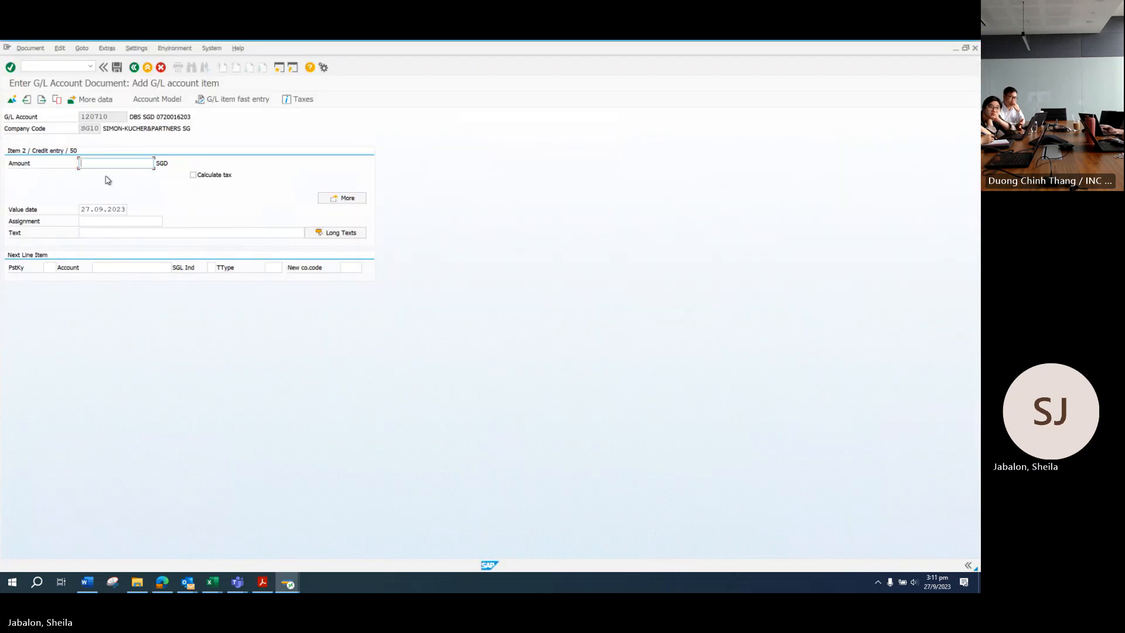
key("BackSpace")
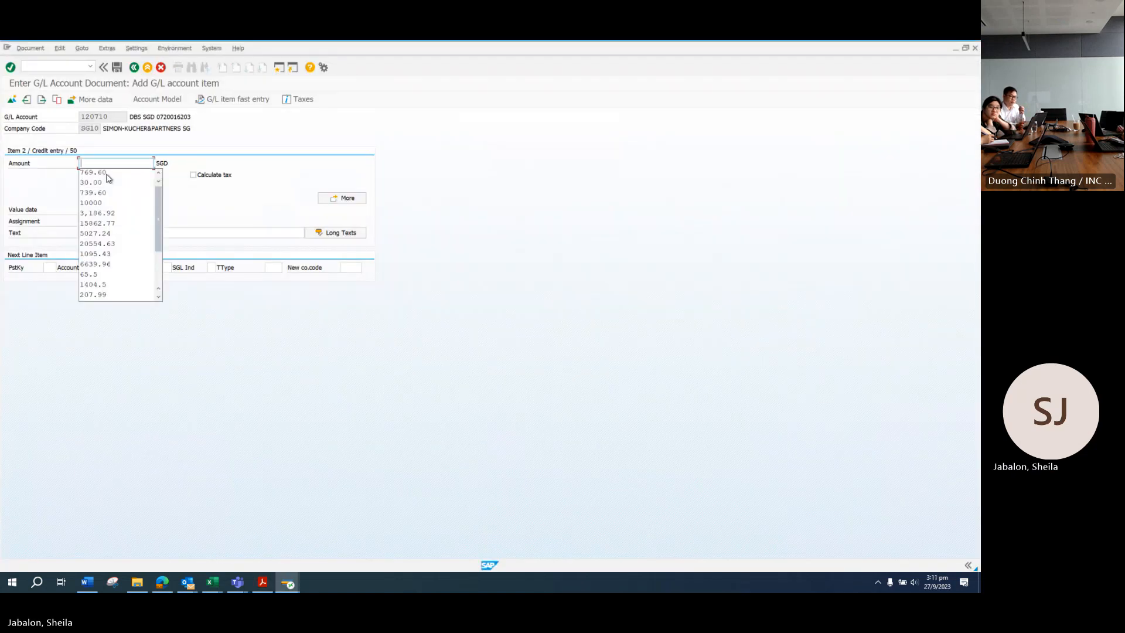
left_click(104, 211)
Step: Set the value date to 11.09.2023 and reuse the partner tax-paid line text
double_click(83, 209)
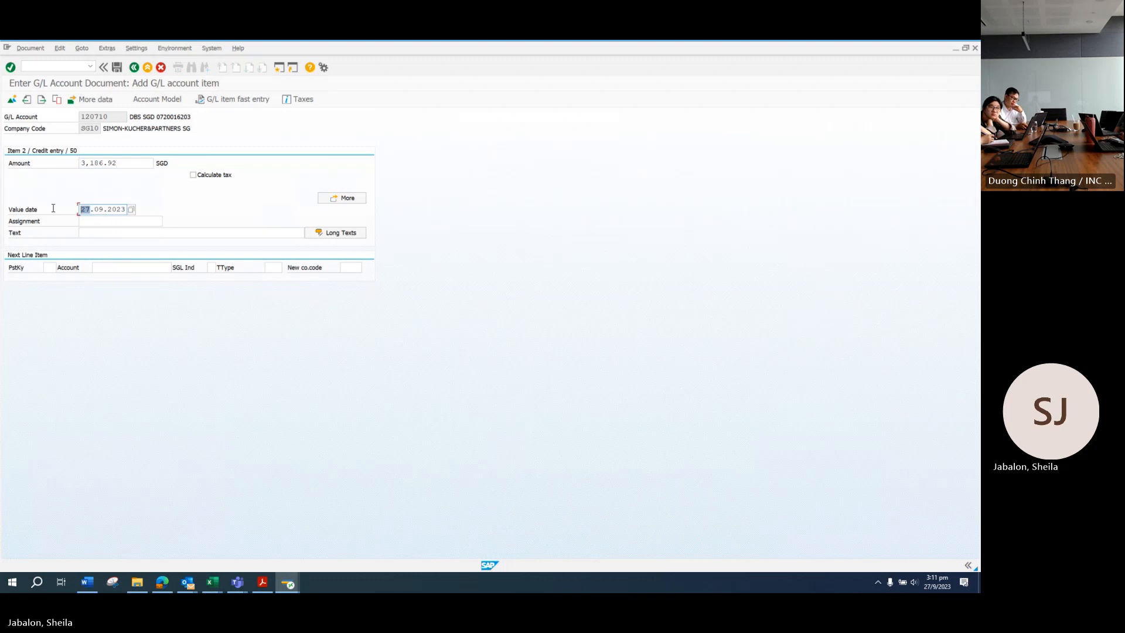
type("11")
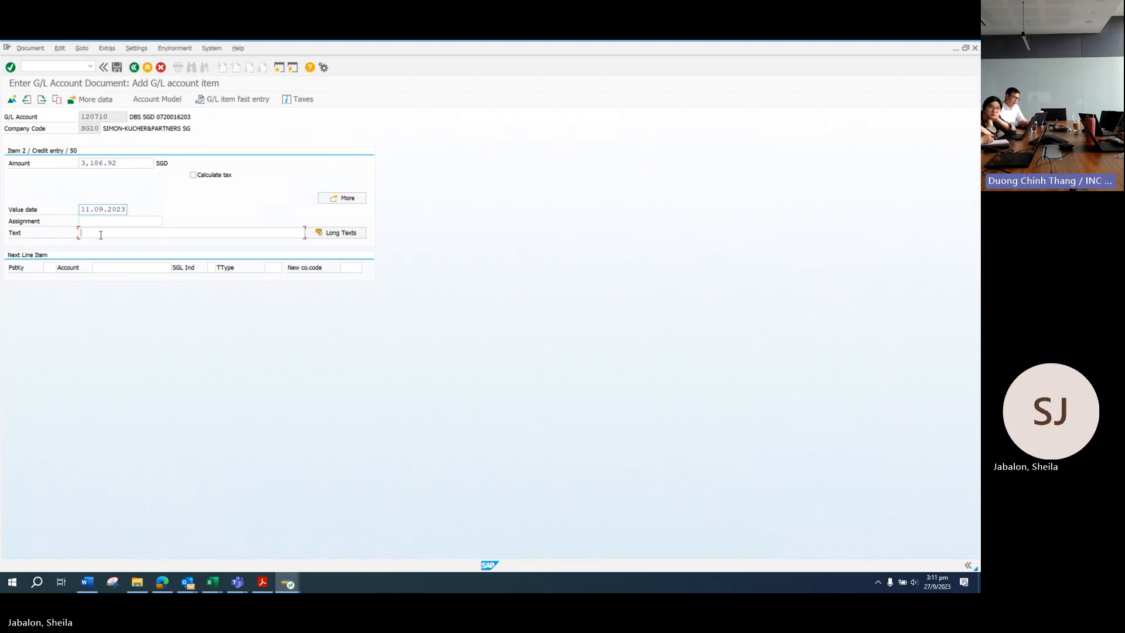
left_click(101, 235)
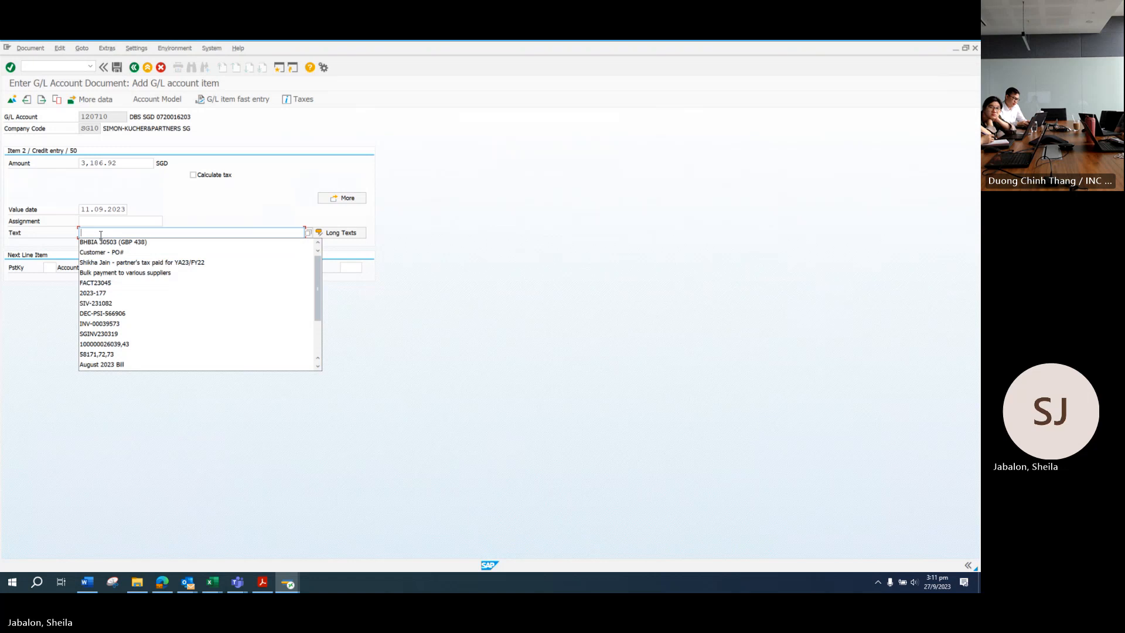
left_click(106, 263)
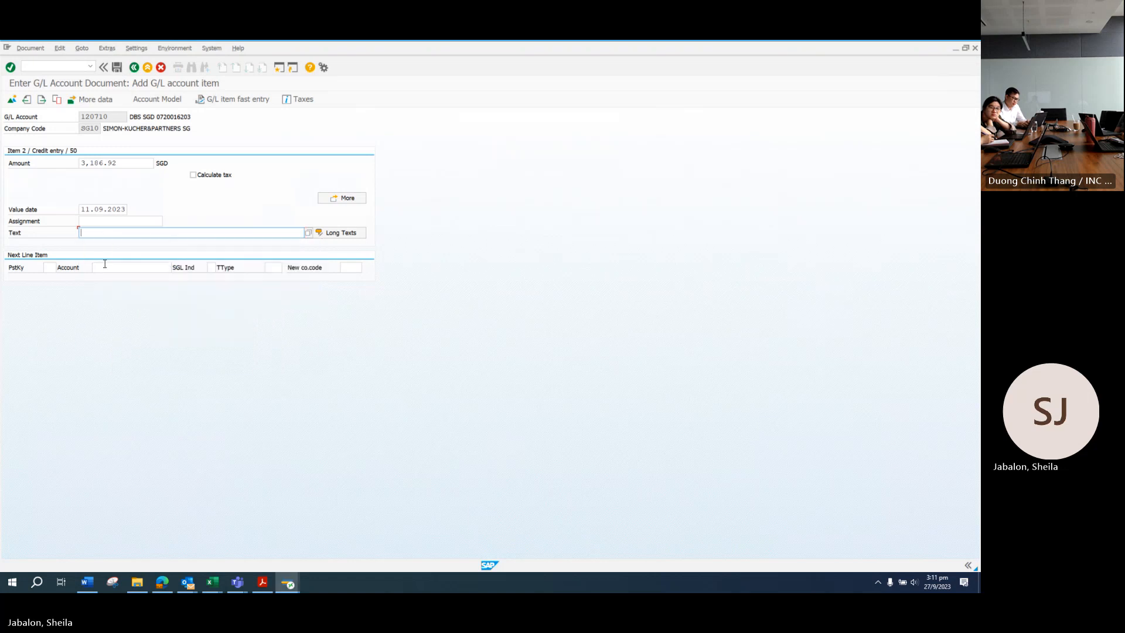
left_click(26, 50)
Step: Simulate the document and cross-check its 3,186.92 lines against Excel and an earlier partner payment
left_click(32, 94)
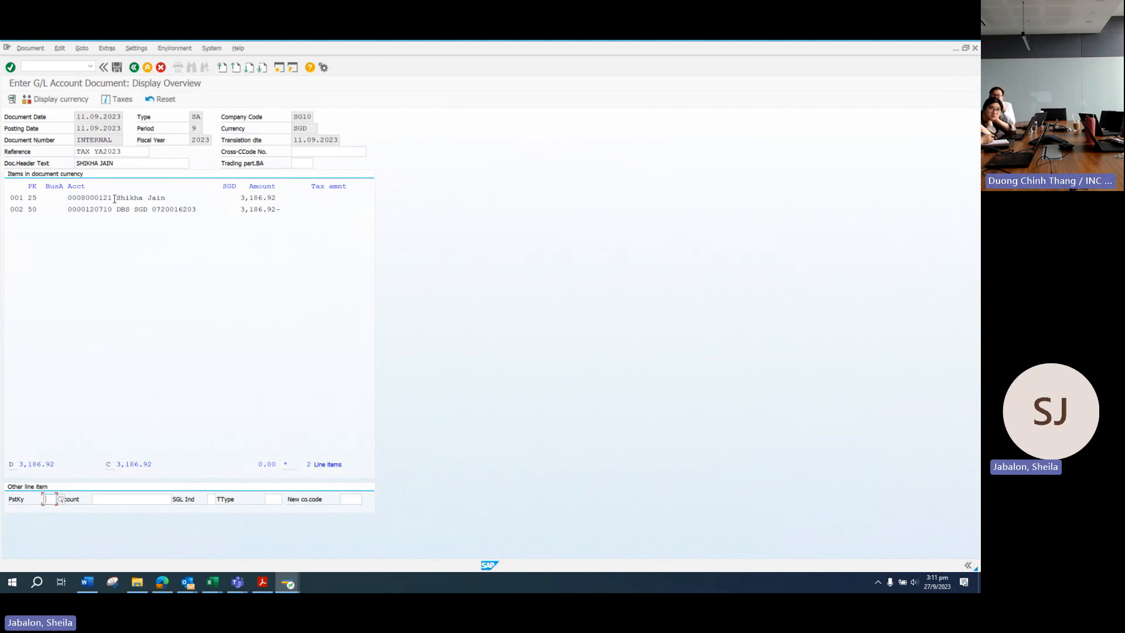
left_click(212, 582)
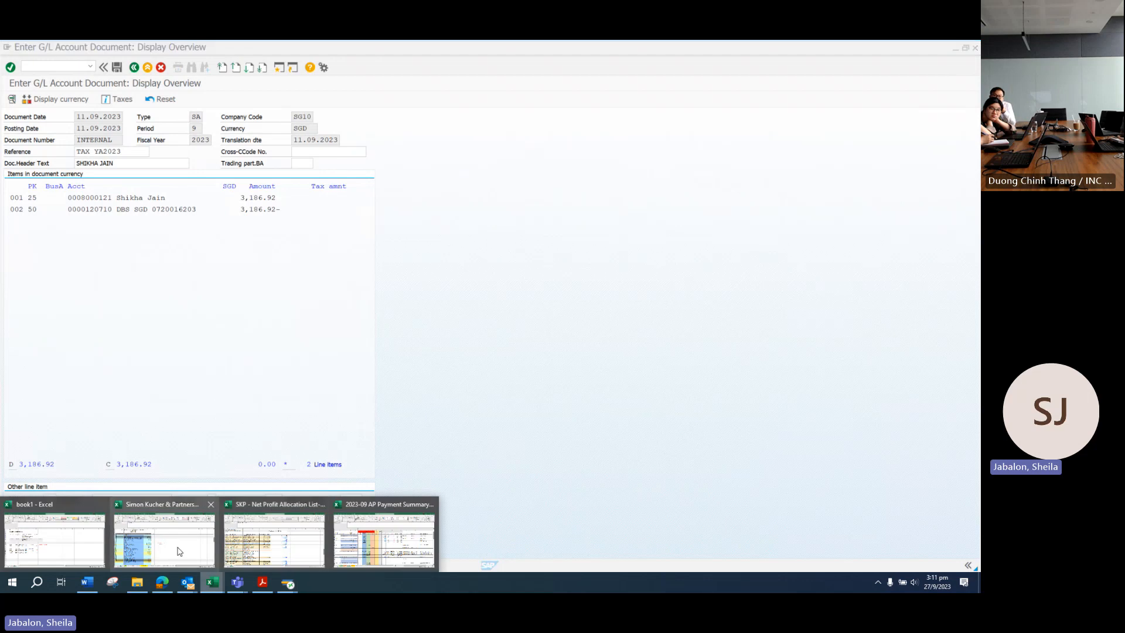
left_click(206, 553)
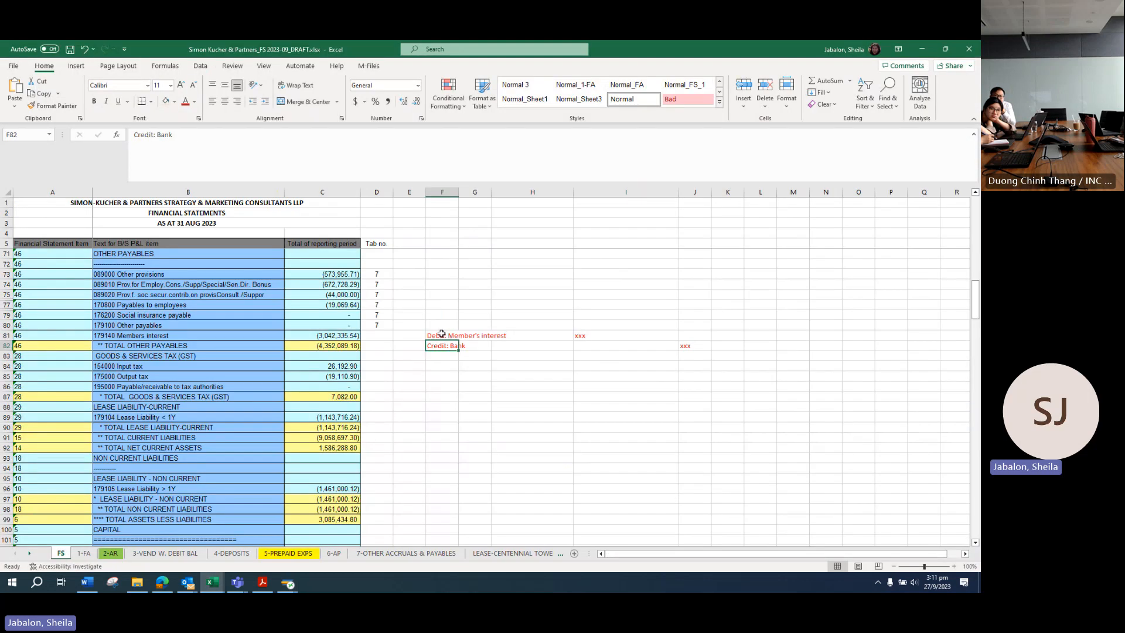
left_click_drag(441, 333, 585, 334)
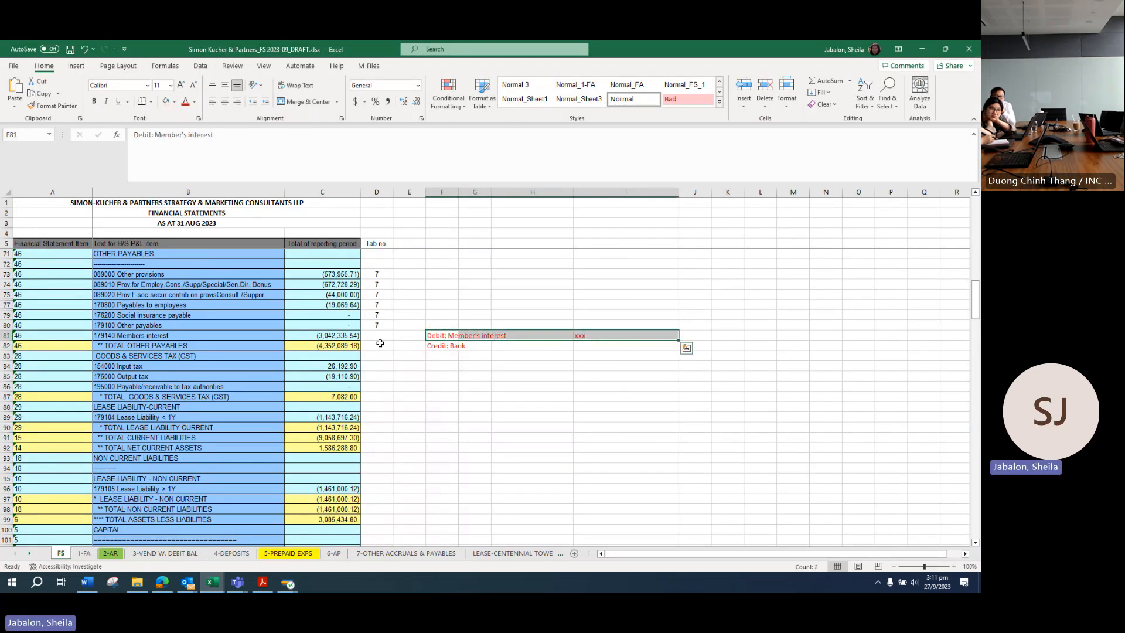
key("alt+Tab")
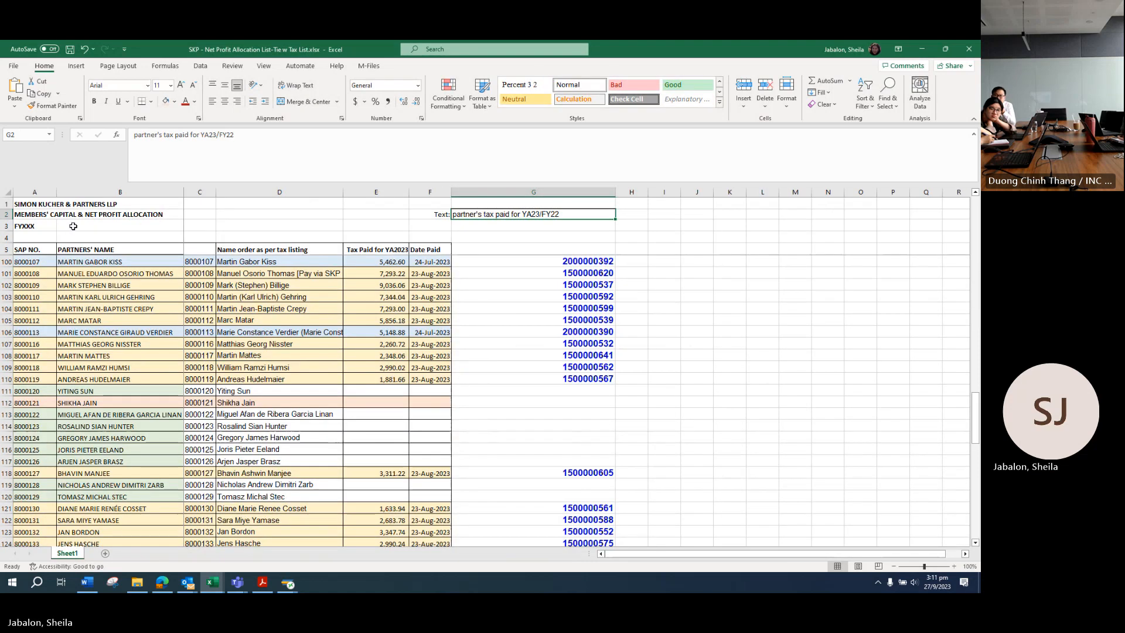
left_click(287, 583)
left_click(355, 549)
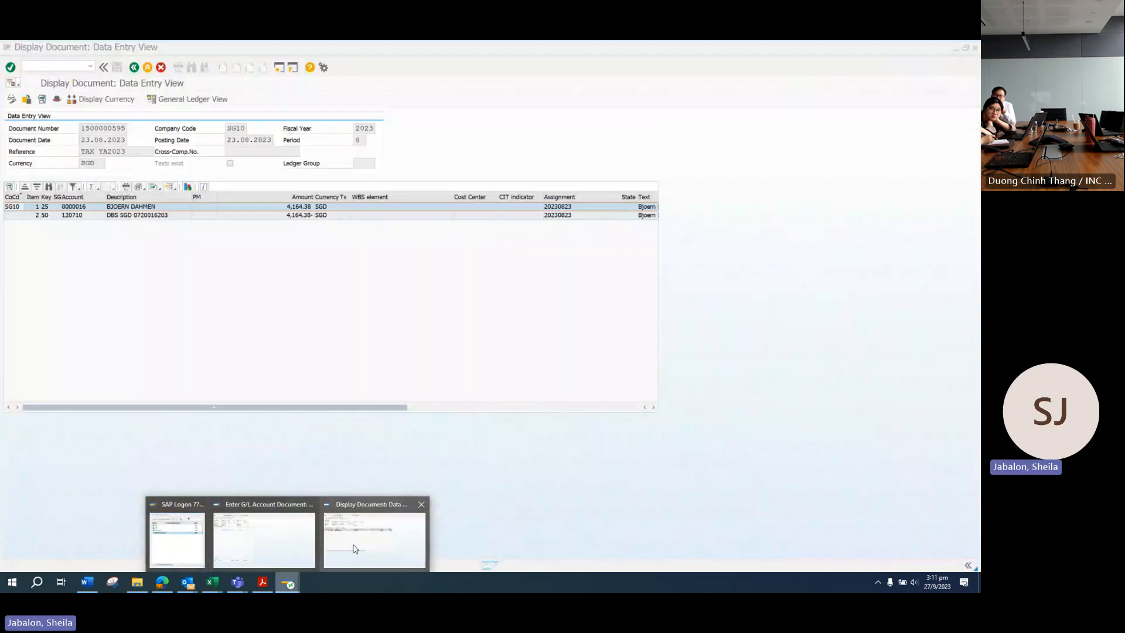
left_click(285, 581)
left_click(214, 534)
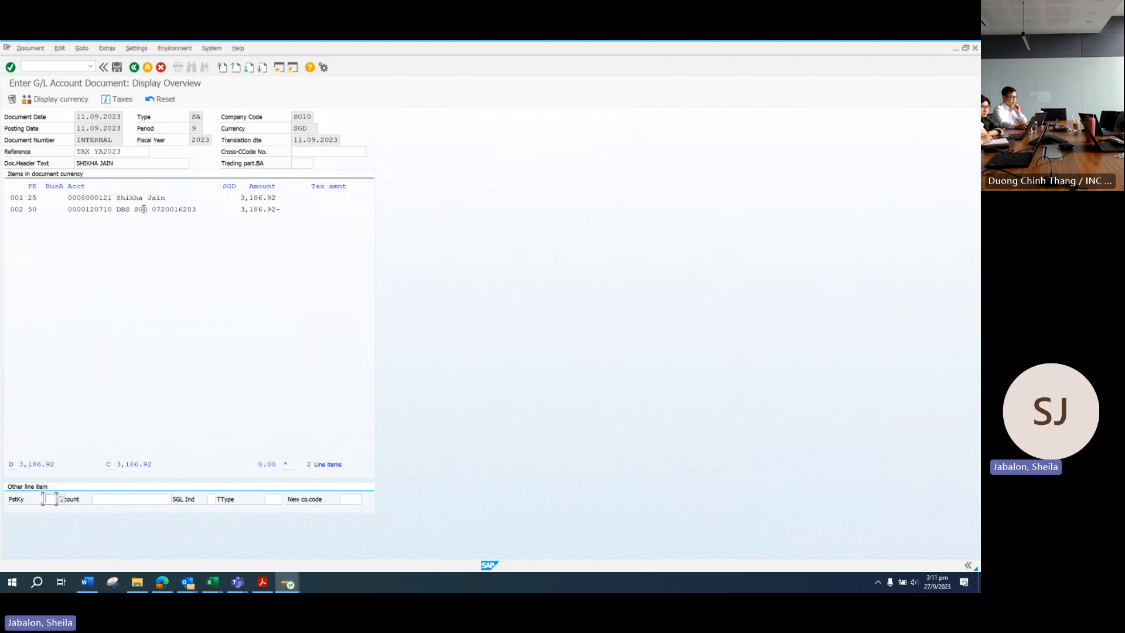
mouse_move(213, 587)
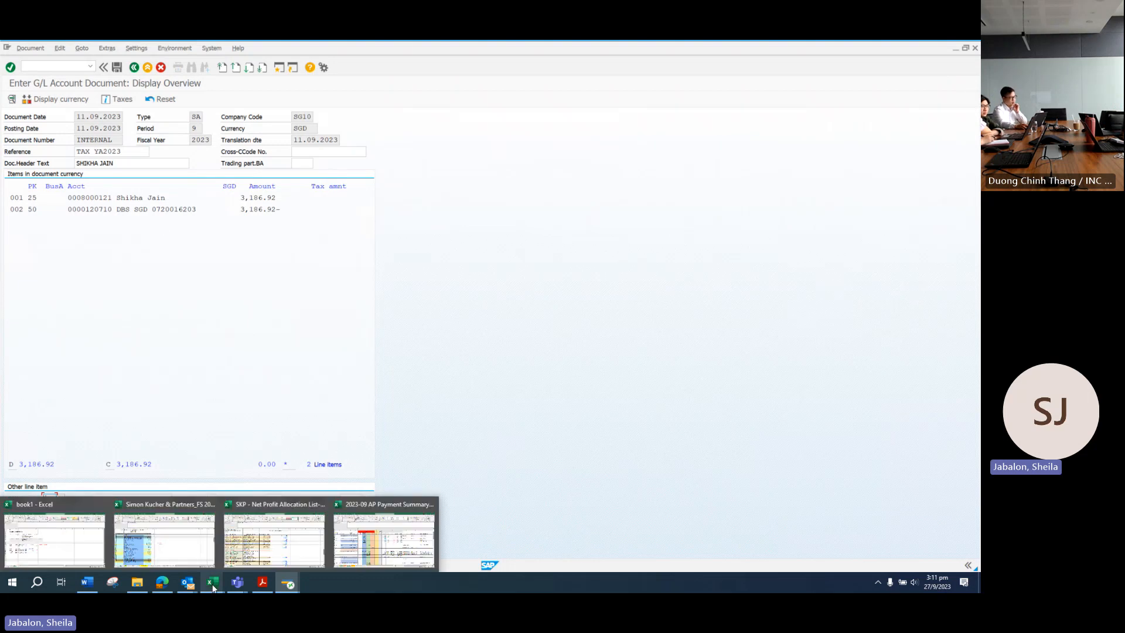
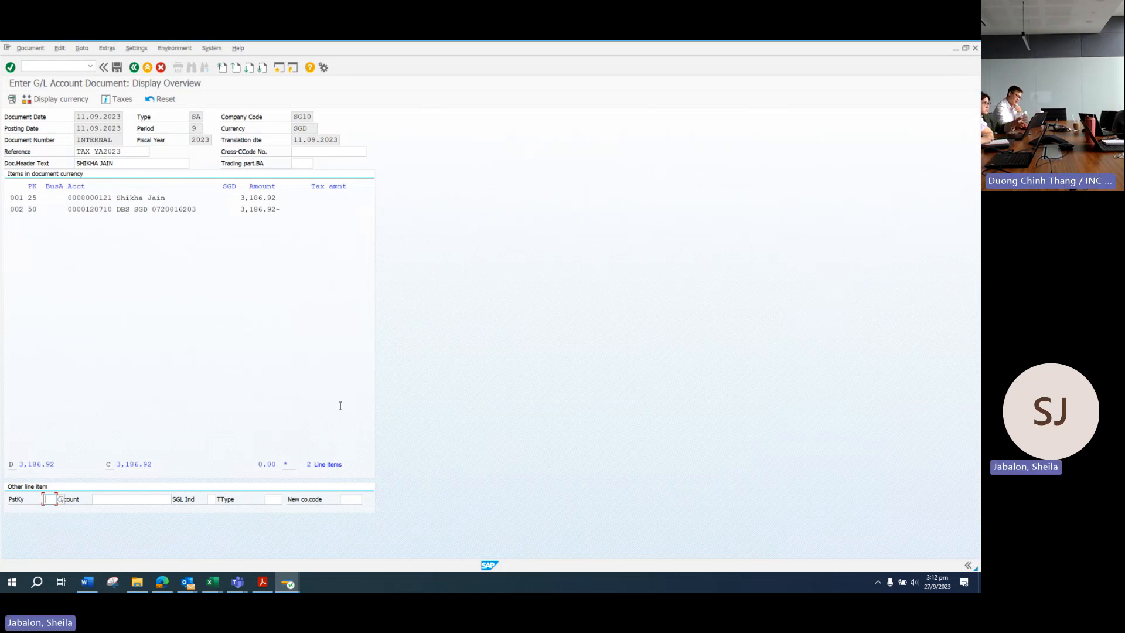
Step: Post the SGD 3,186.92 document and copy its number 100003655 from the confirmation message
left_click(118, 68)
double_click(76, 566)
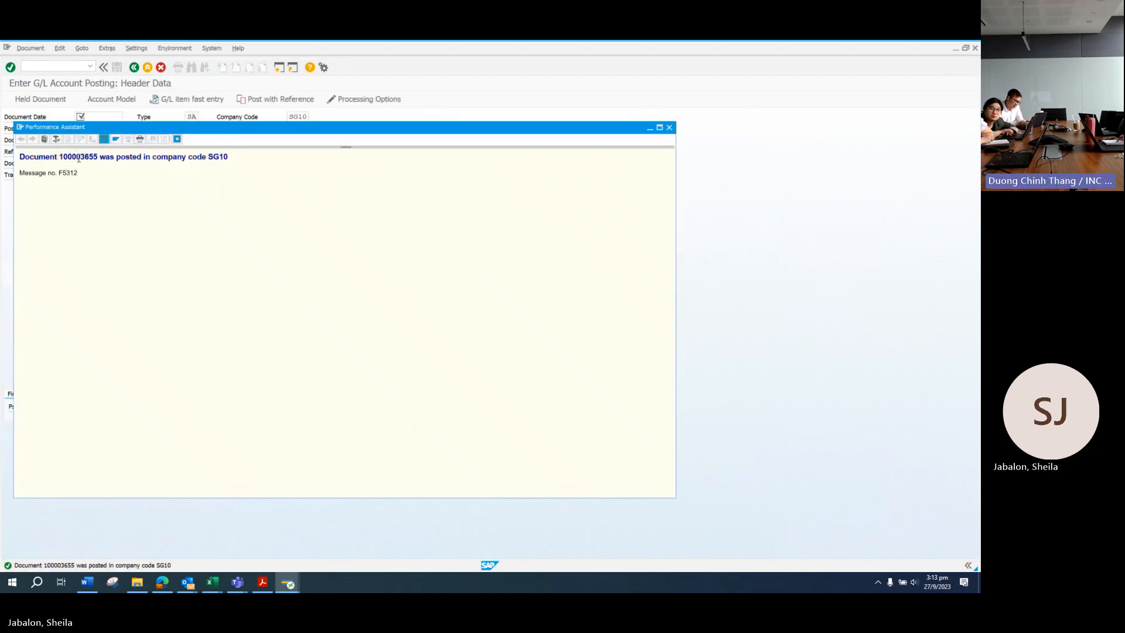
left_click_drag(59, 157, 98, 159)
key("ctrl+c")
left_click(262, 582)
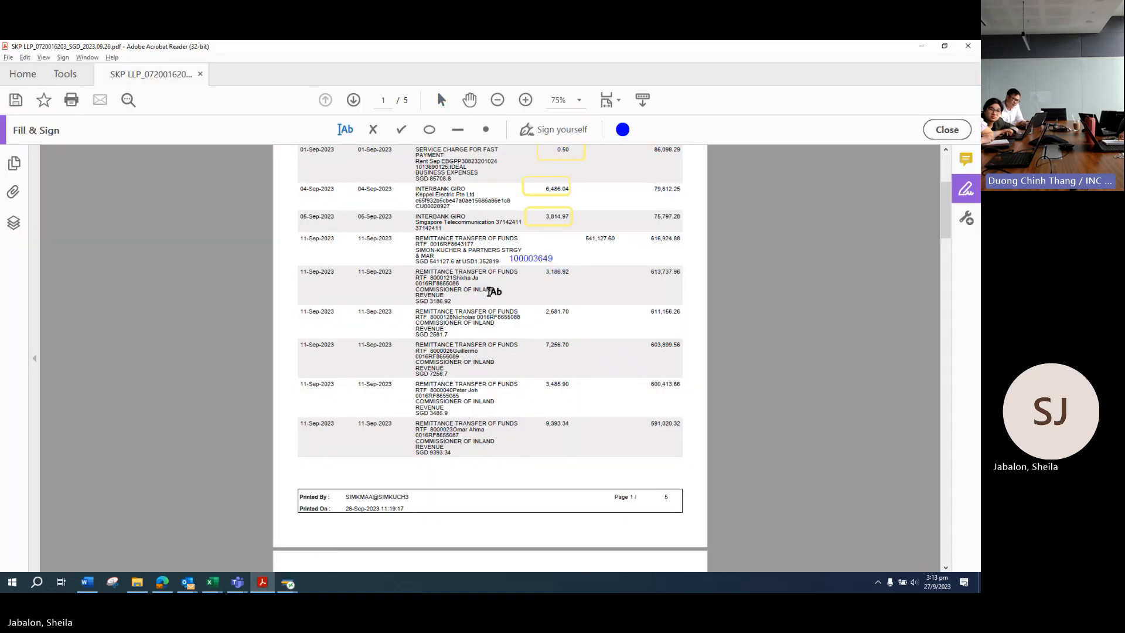
Step: Note 100003655 beside the 3,186.92 row on the bank statement and save the PDF
left_click(472, 300)
key("ctrl+v")
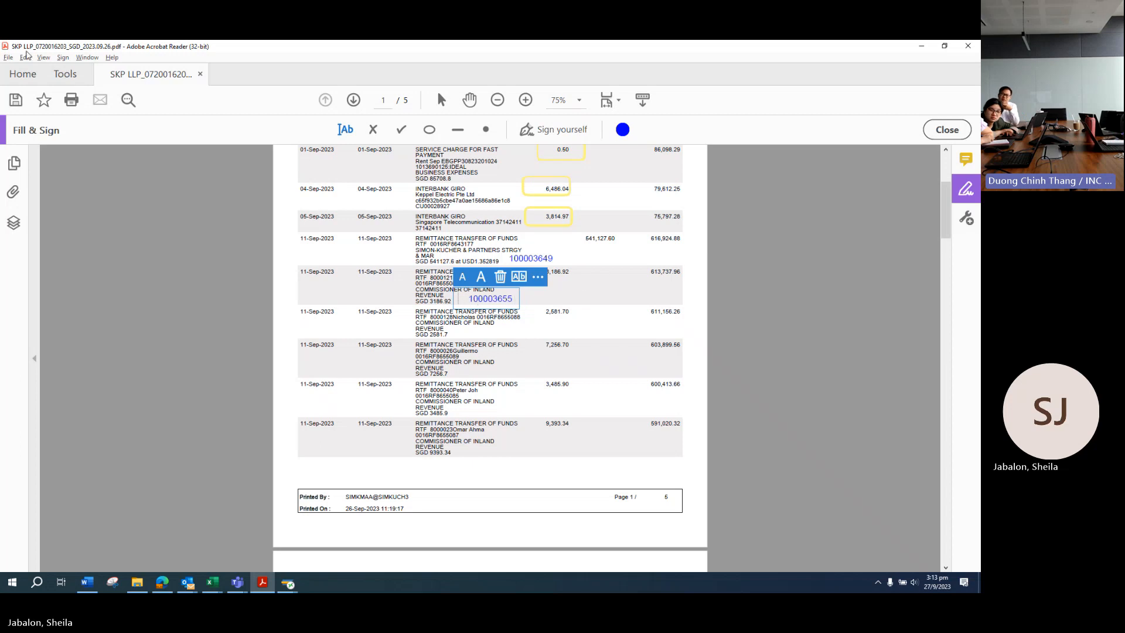
left_click(8, 57)
left_click(45, 118)
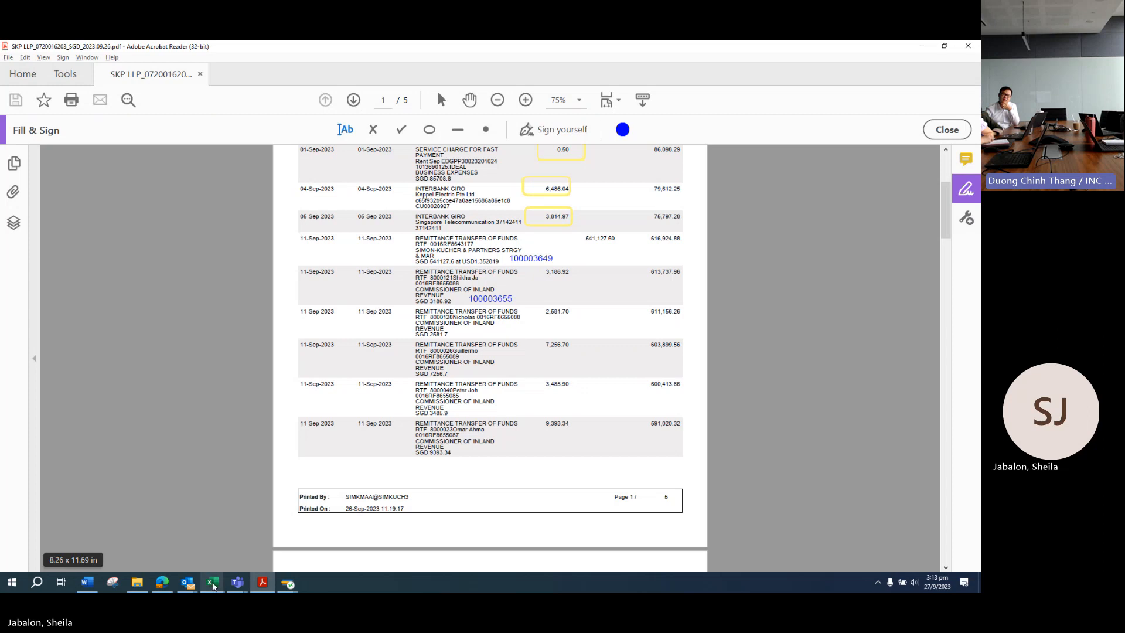
Step: Close the posting confirmation message and return to the earlier posted tax document in SAP
mouse_move(213, 586)
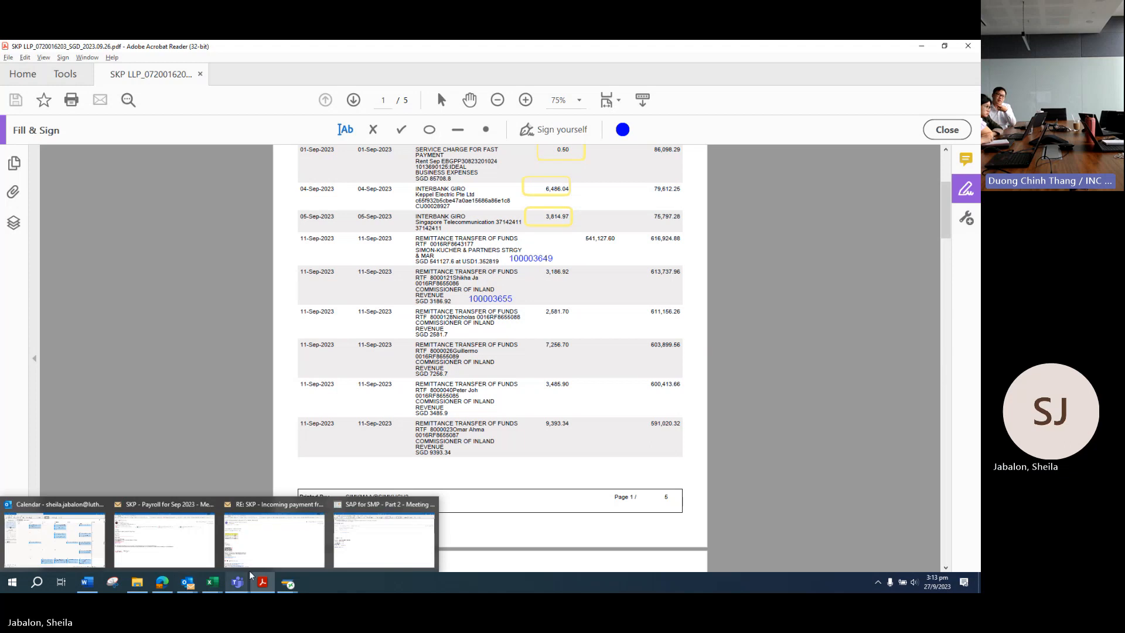
mouse_move(286, 589)
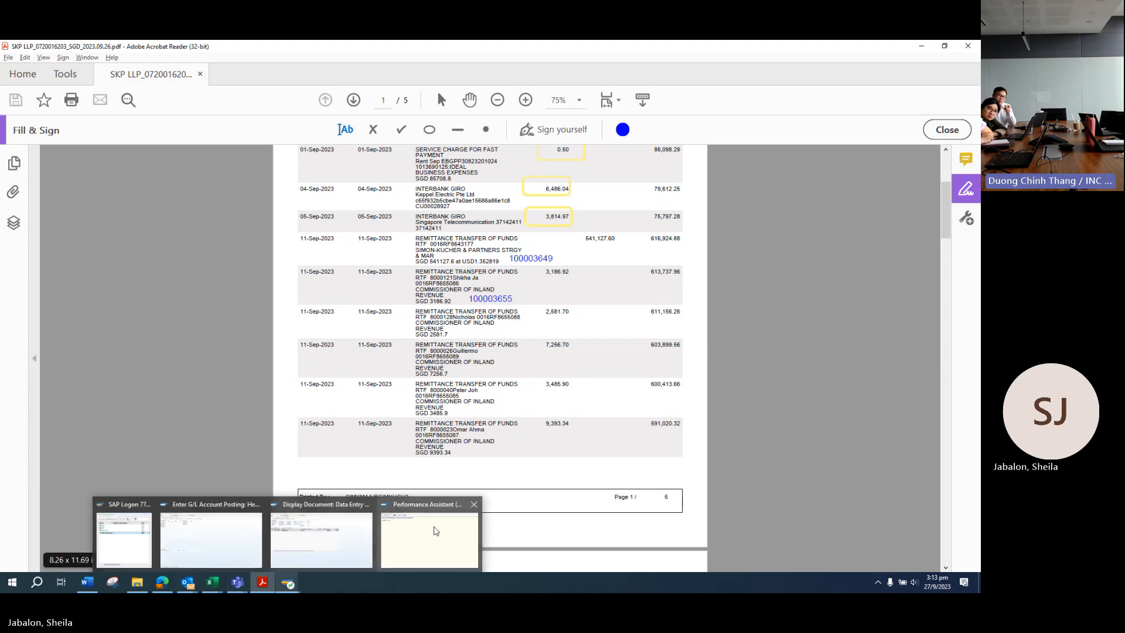
left_click(429, 536)
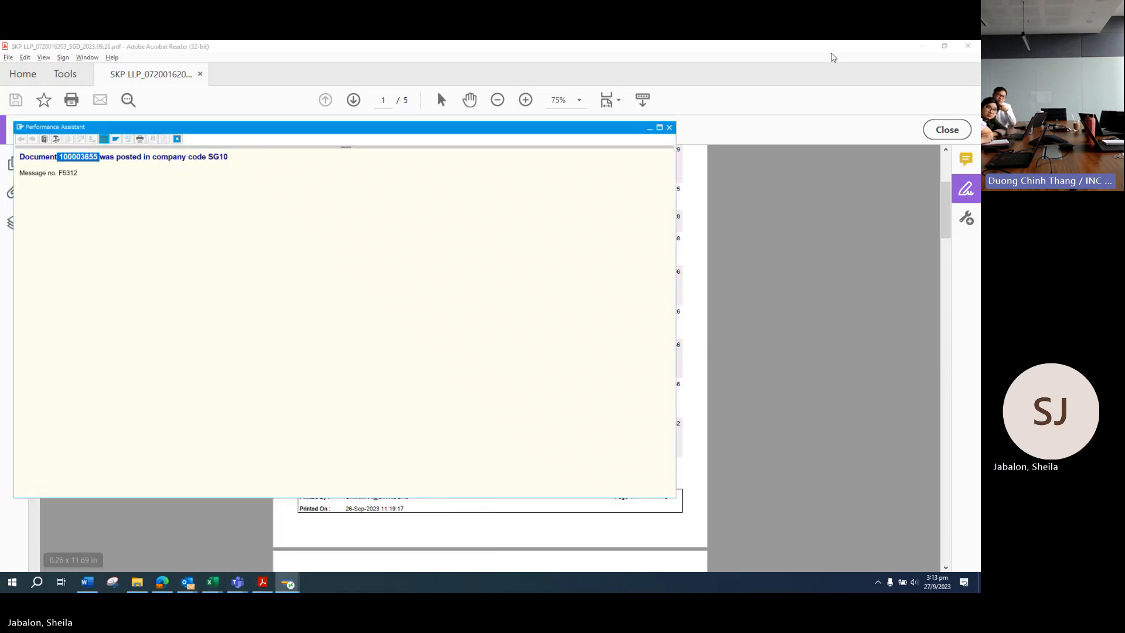
left_click(669, 127)
mouse_move(287, 586)
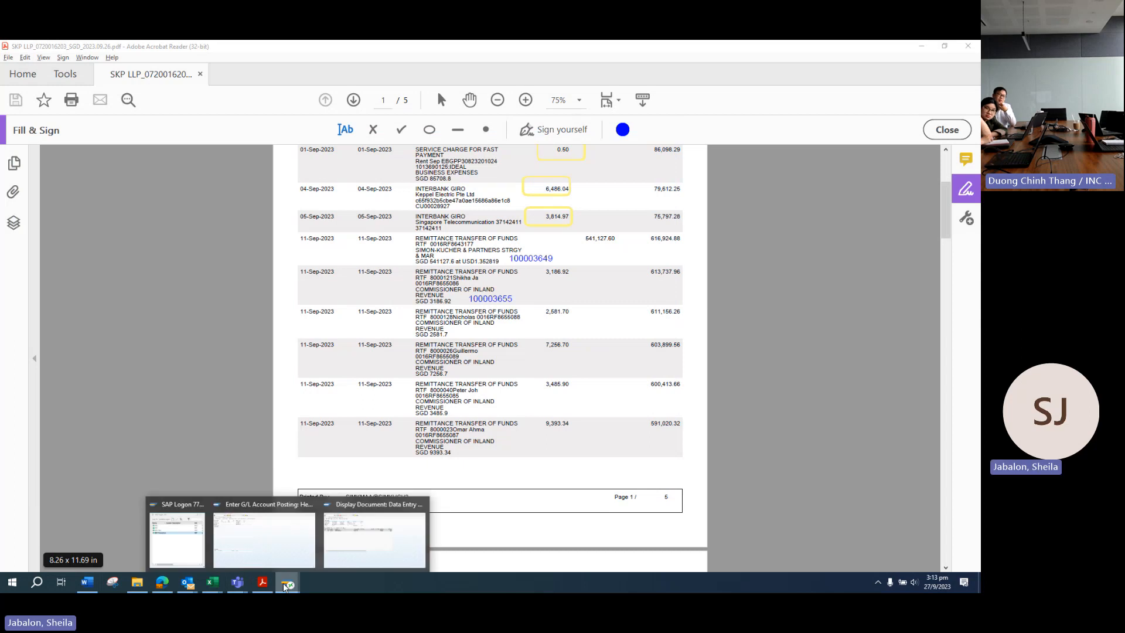
left_click(331, 551)
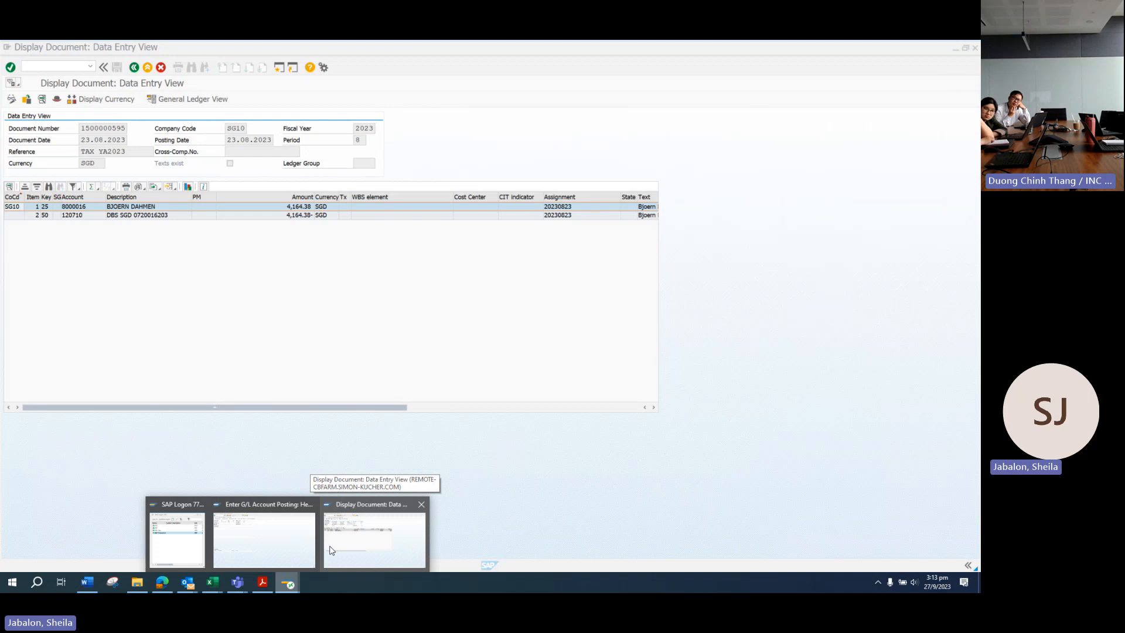
left_click(360, 536)
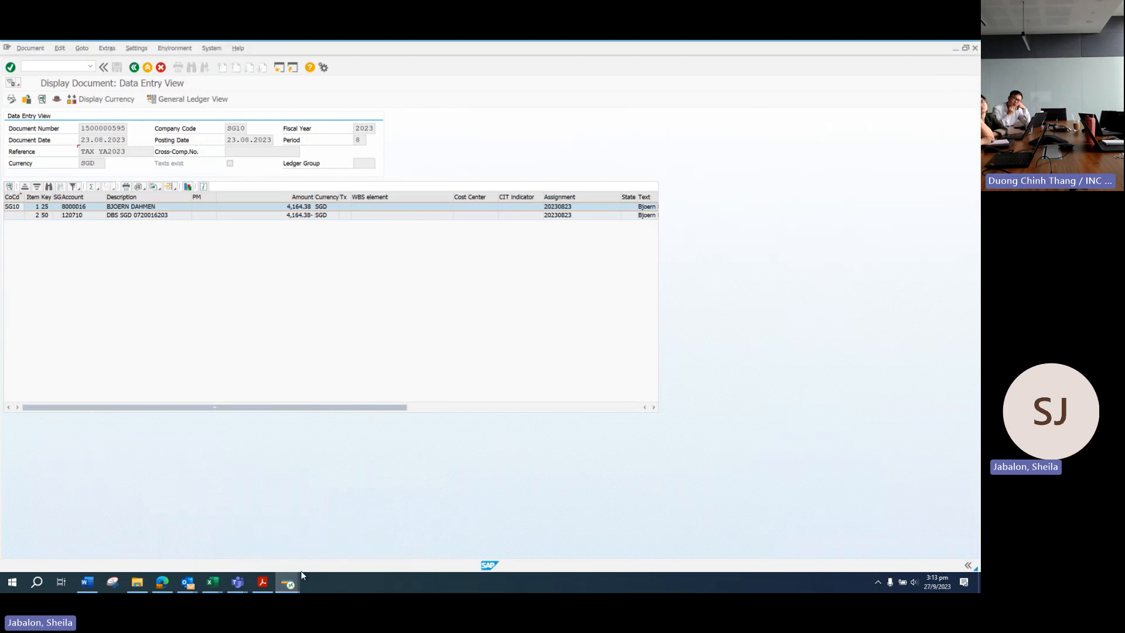
Step: Check the next remittance, then set the document and posting dates to 11.09.2023
mouse_move(286, 586)
left_click(246, 545)
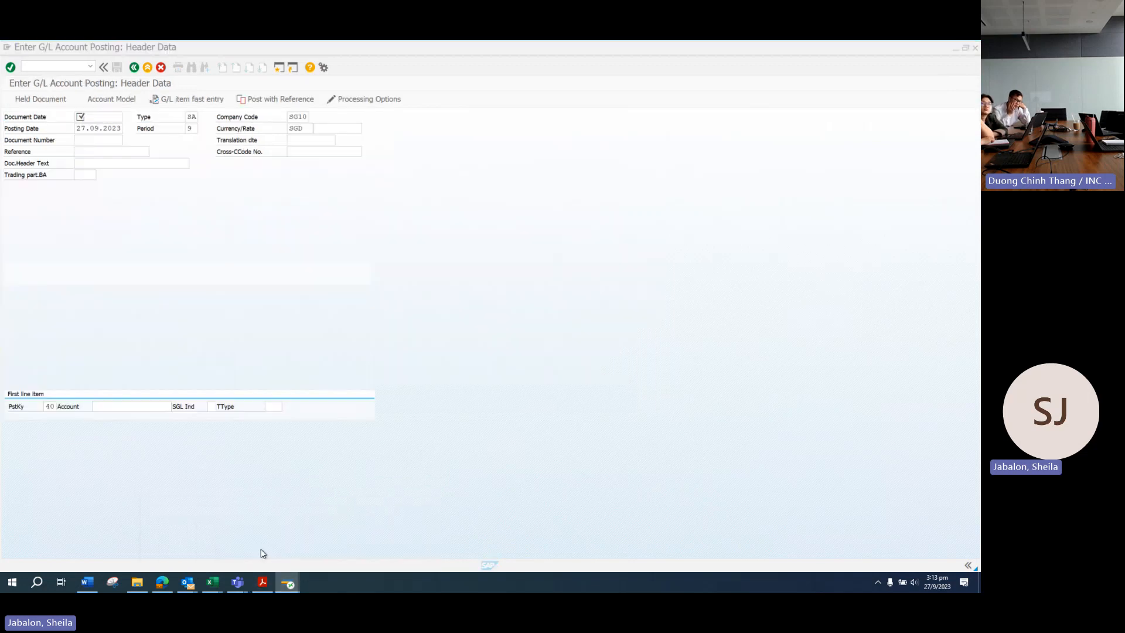
left_click(281, 531)
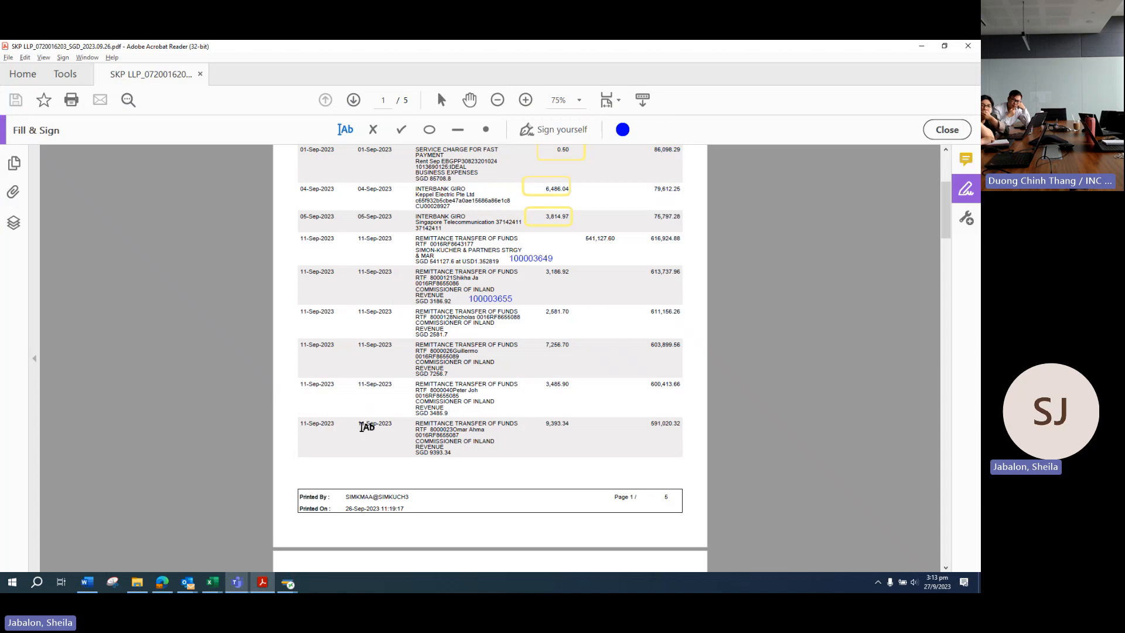
mouse_move(287, 584)
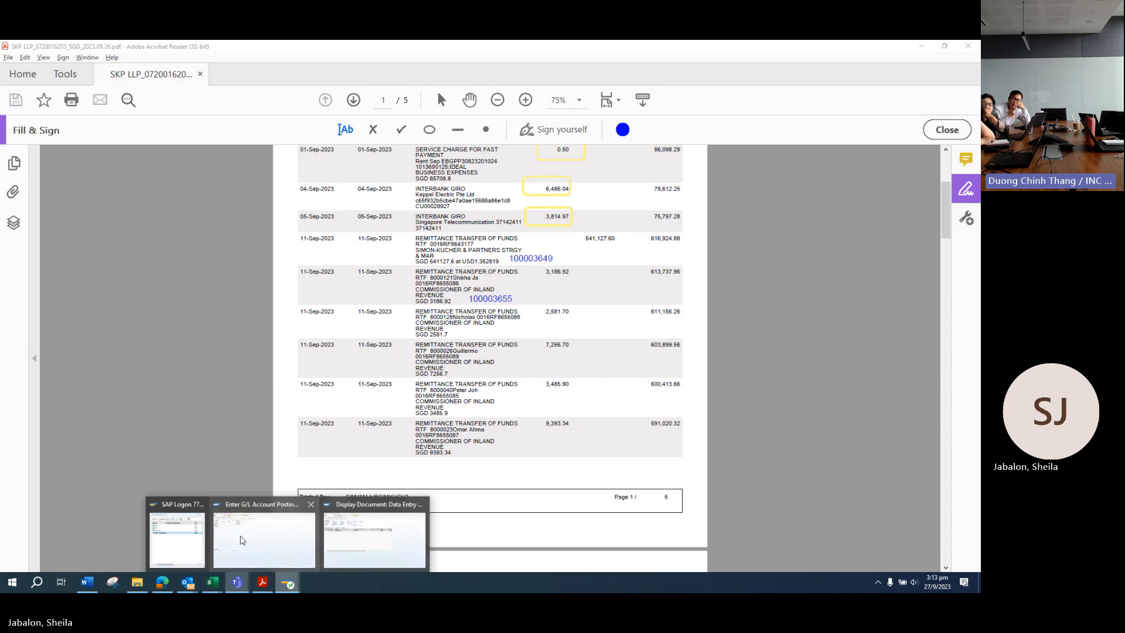
left_click(240, 539)
type("11.09")
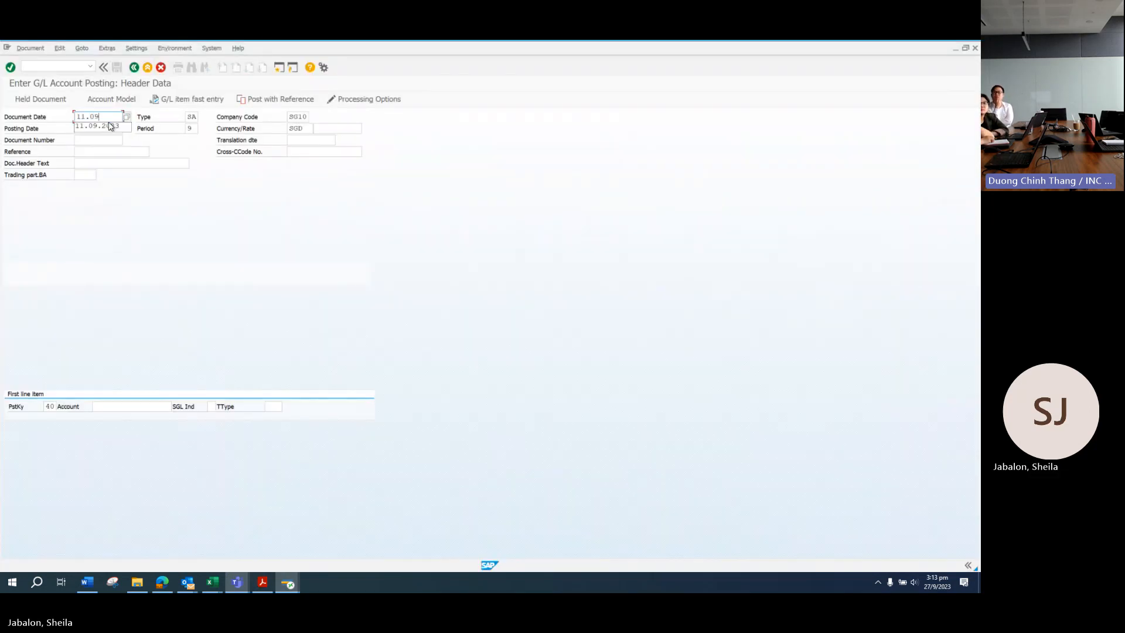
type(".2023")
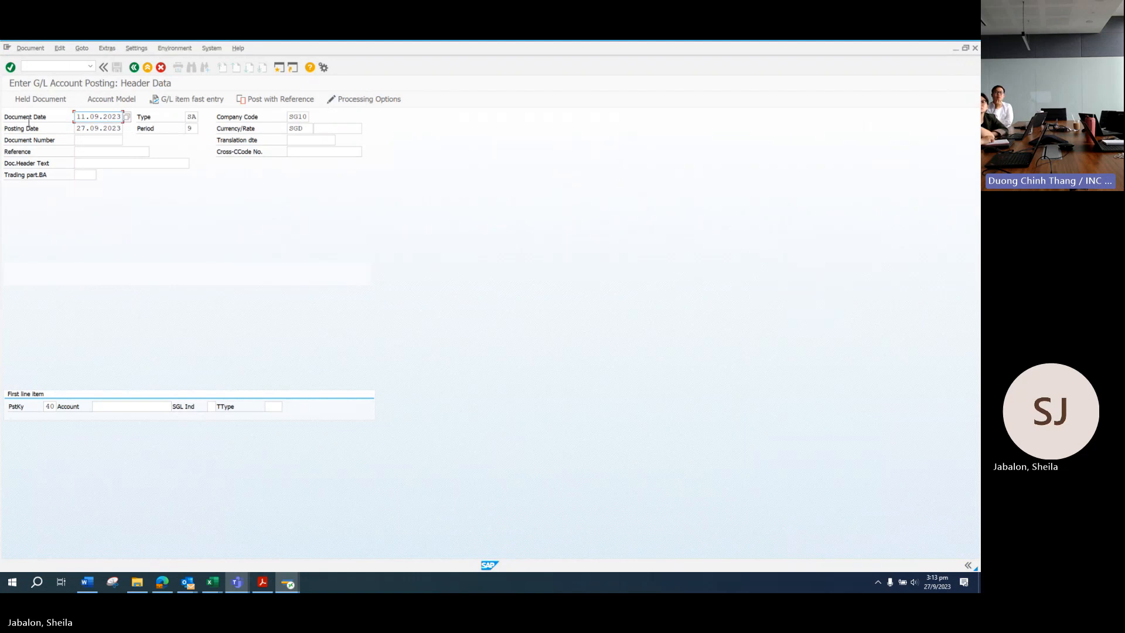
key("Tab")
type("11.09.2023")
key("Tab")
Step: Choose TAX YA2023 from the reference history as the posting reference
left_click(91, 153)
left_click(91, 153)
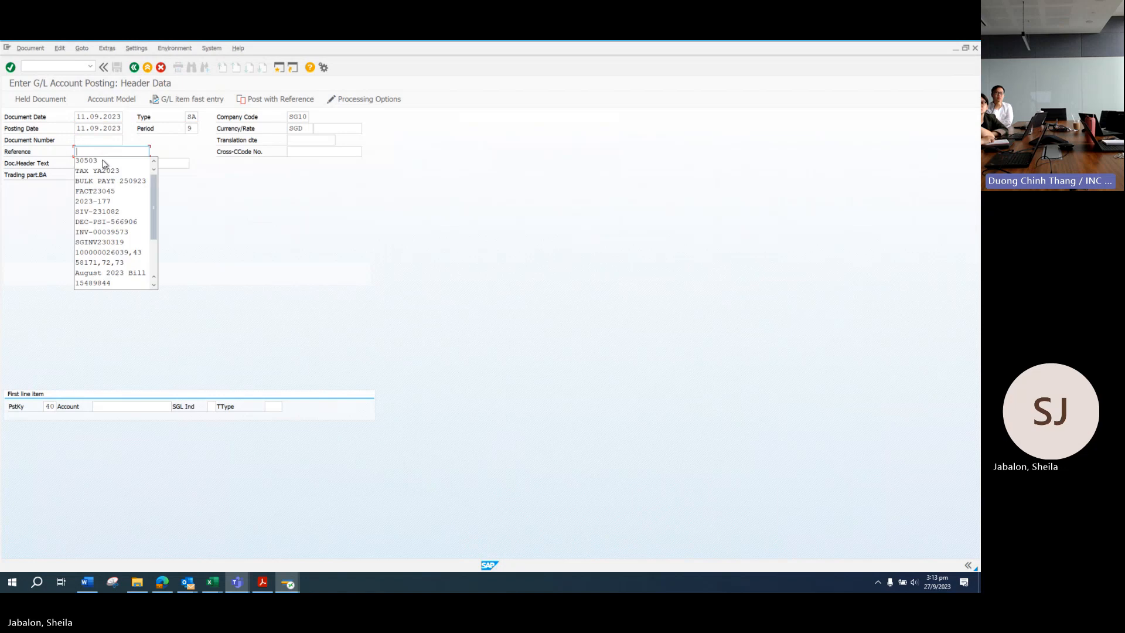
left_click(108, 173)
key("Tab")
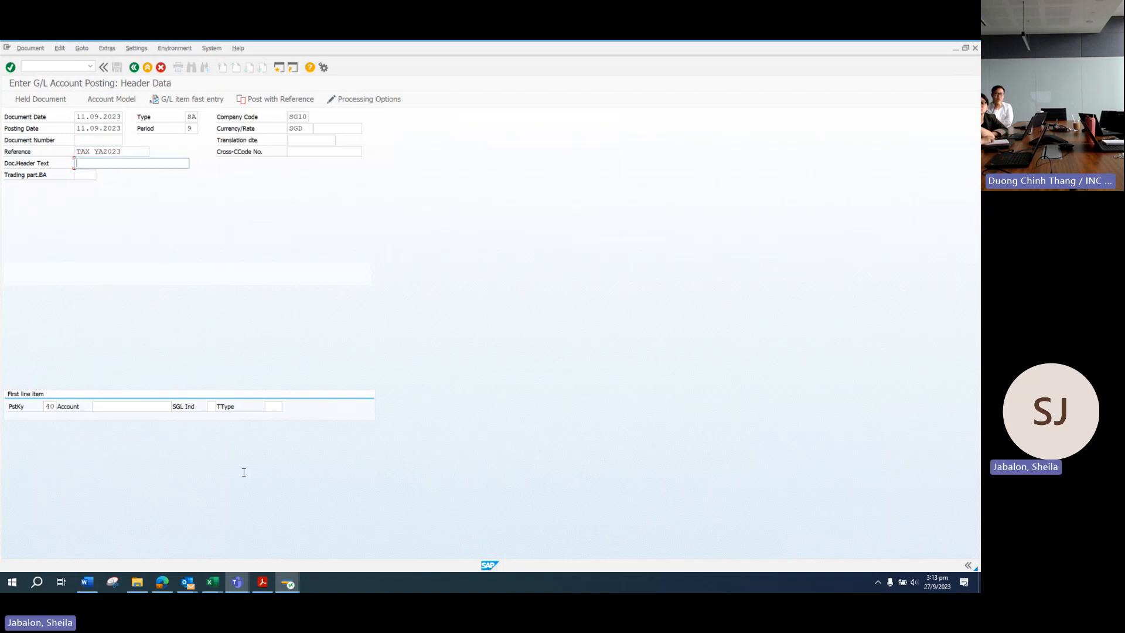
left_click(262, 582)
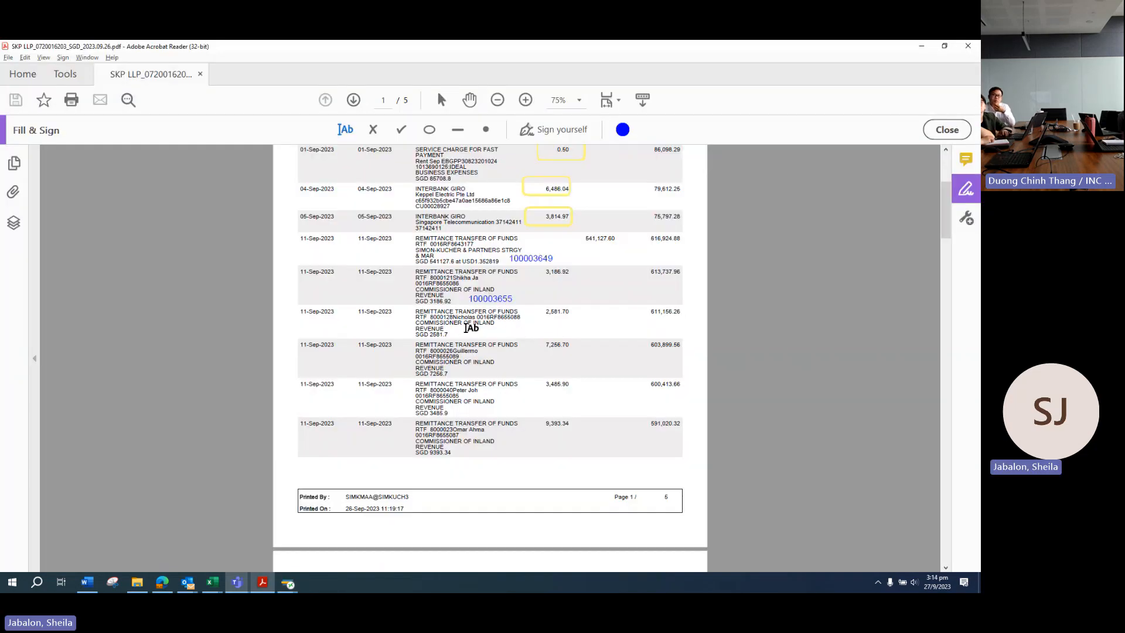
Step: Search the tax list for partner 8000128 and read the partner's name in B119
left_click(254, 560)
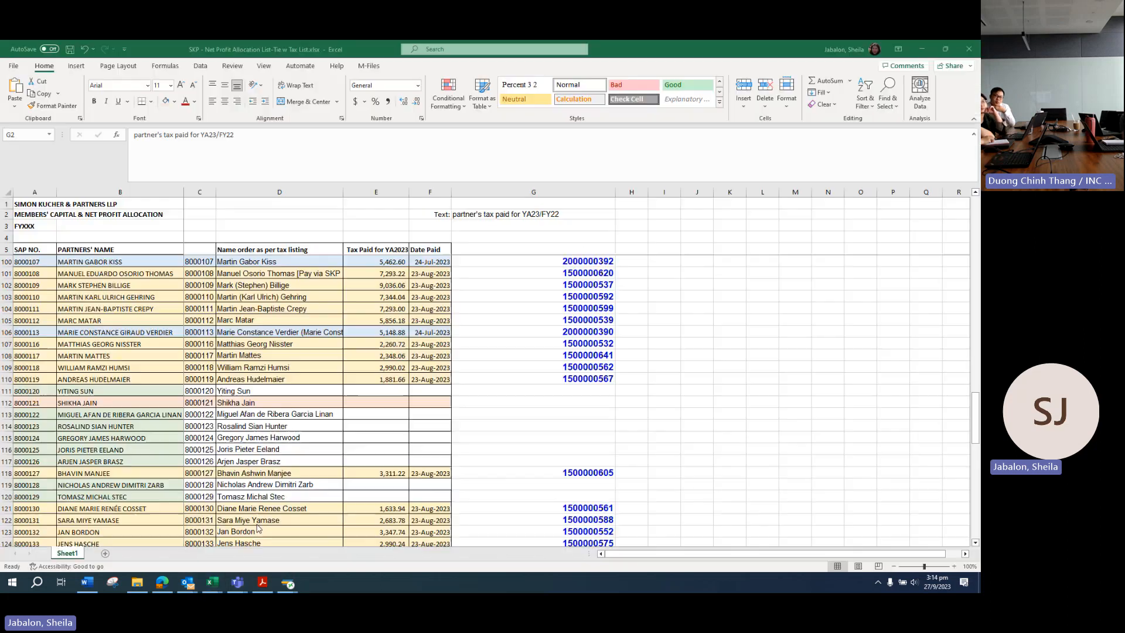
key("ctrl+f")
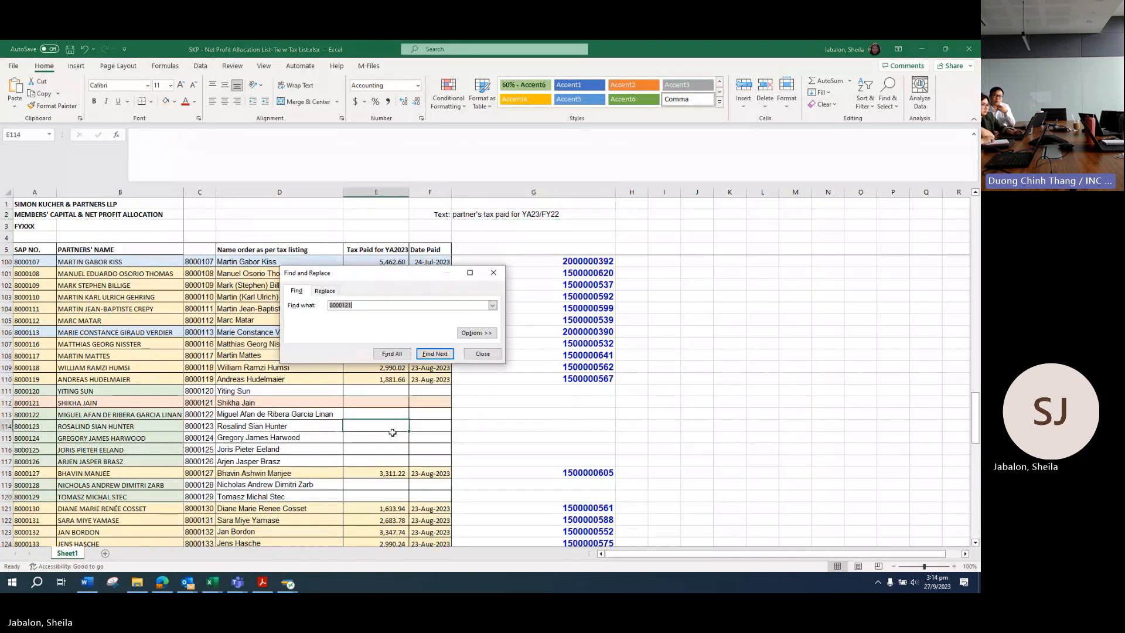
key("Return")
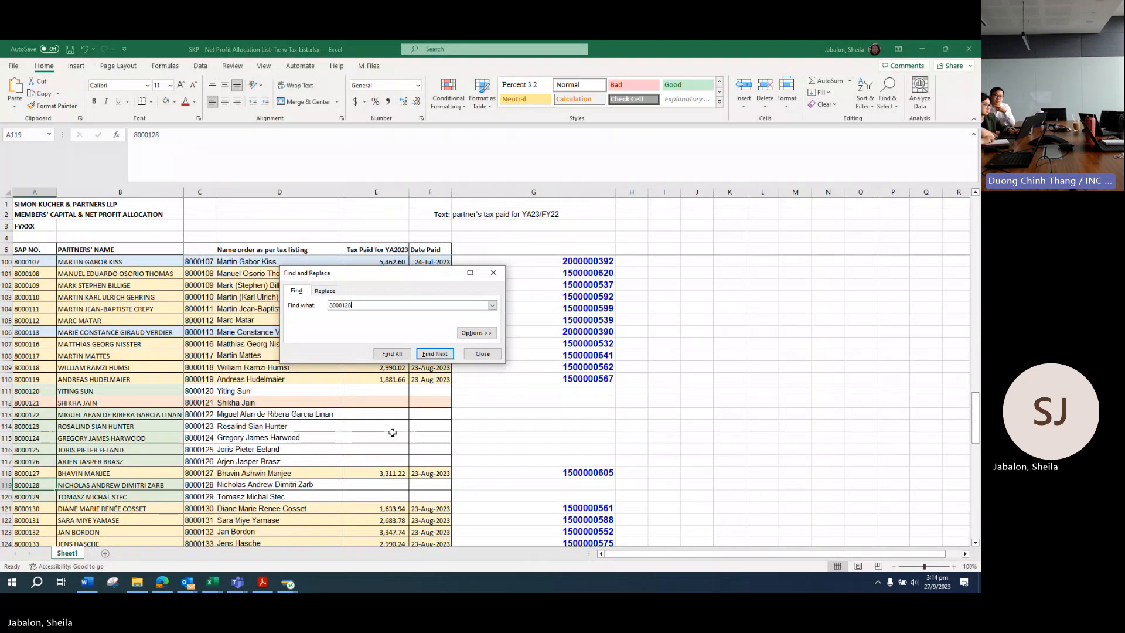
left_click_drag(38, 485, 430, 485)
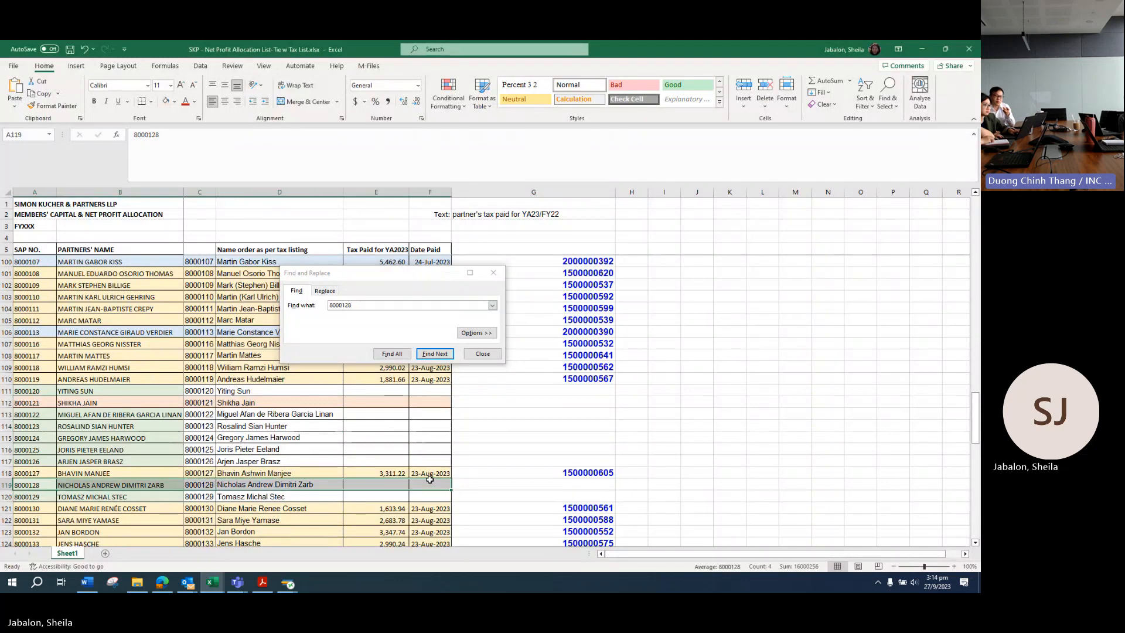
left_click(494, 273)
left_click(162, 483)
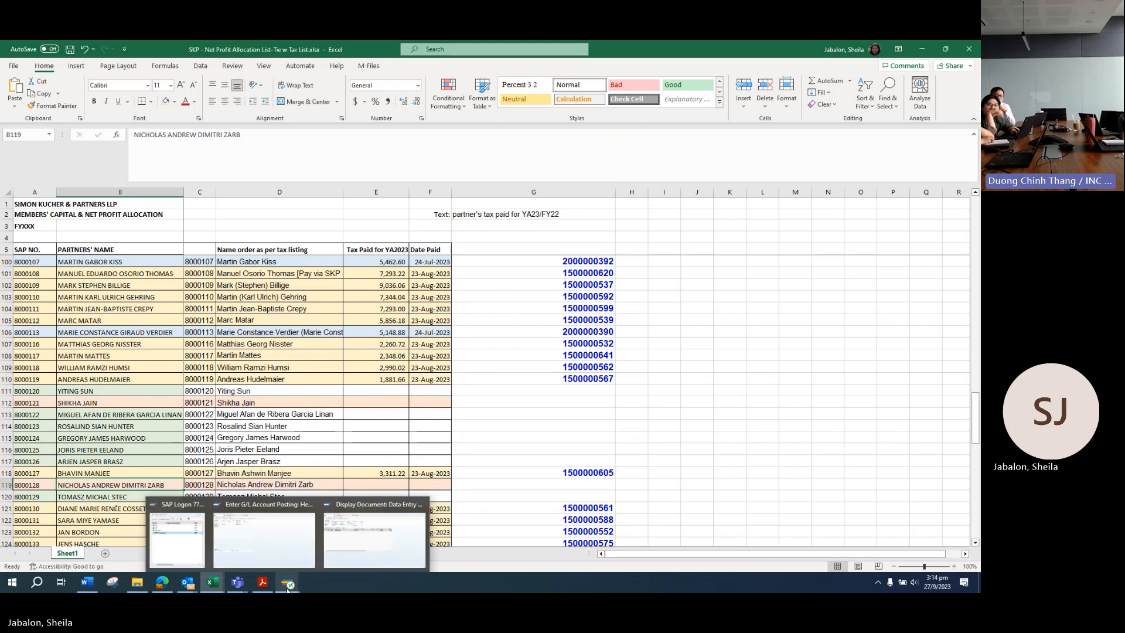
left_click(263, 582)
Step: Enter the partner's name as header text and change posting key 40 to 25
mouse_move(290, 584)
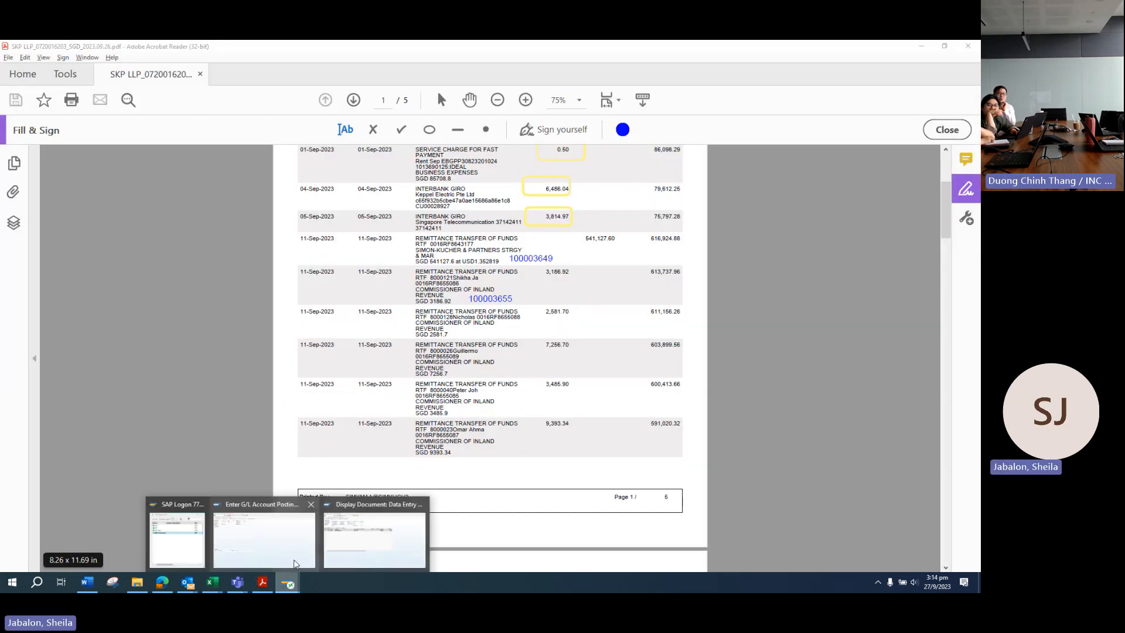
left_click(375, 533)
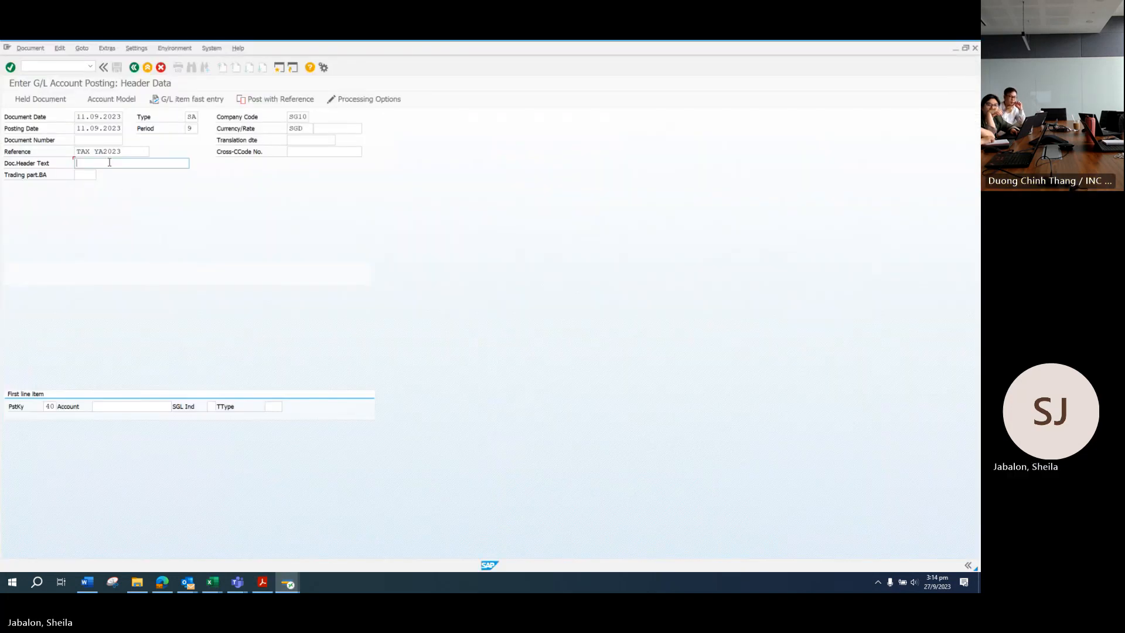
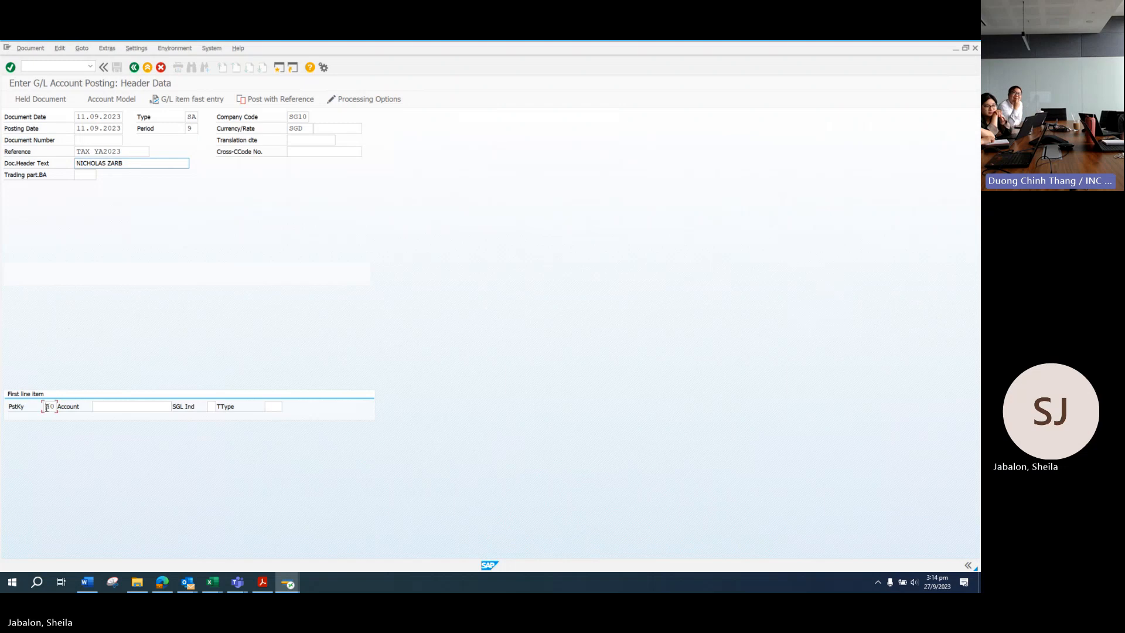
left_click_drag(47, 406, 59, 407)
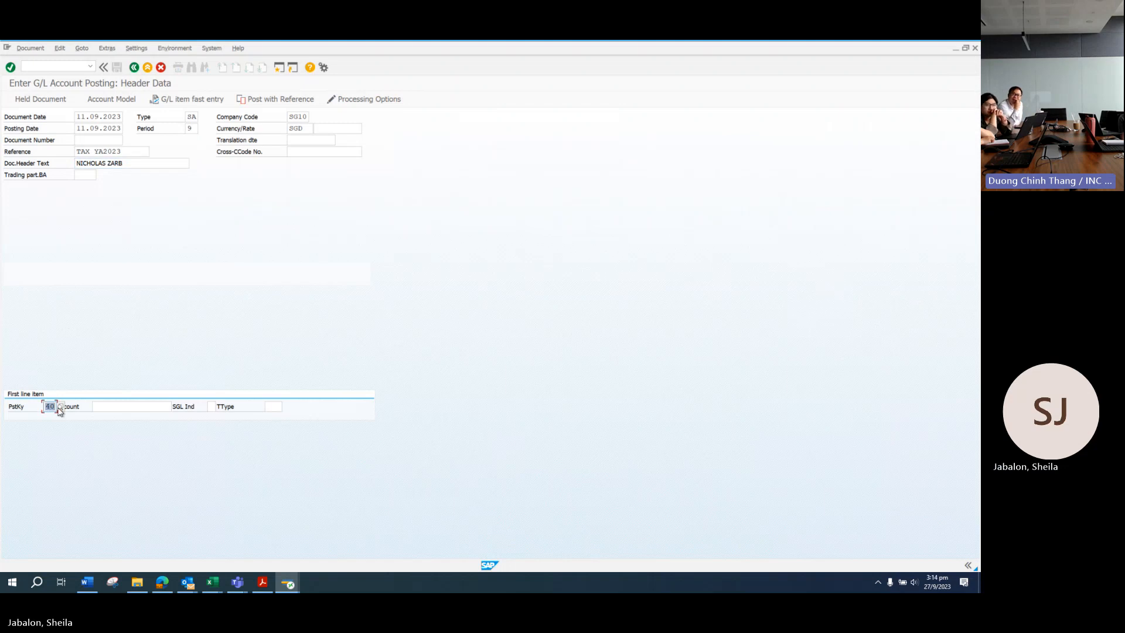
type("25")
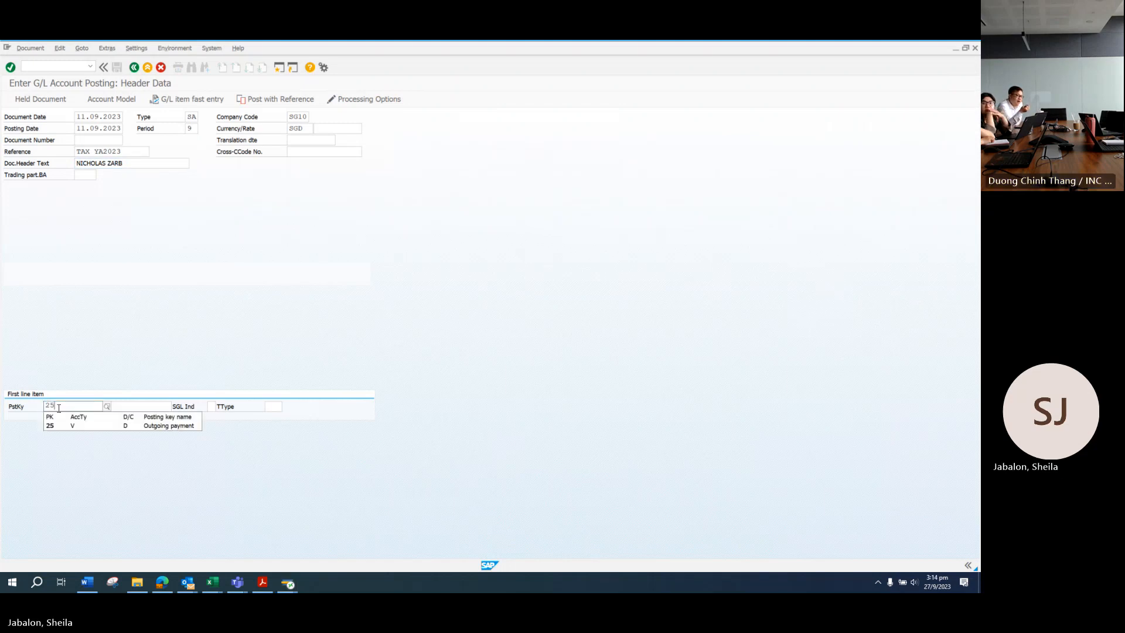
left_click(137, 410)
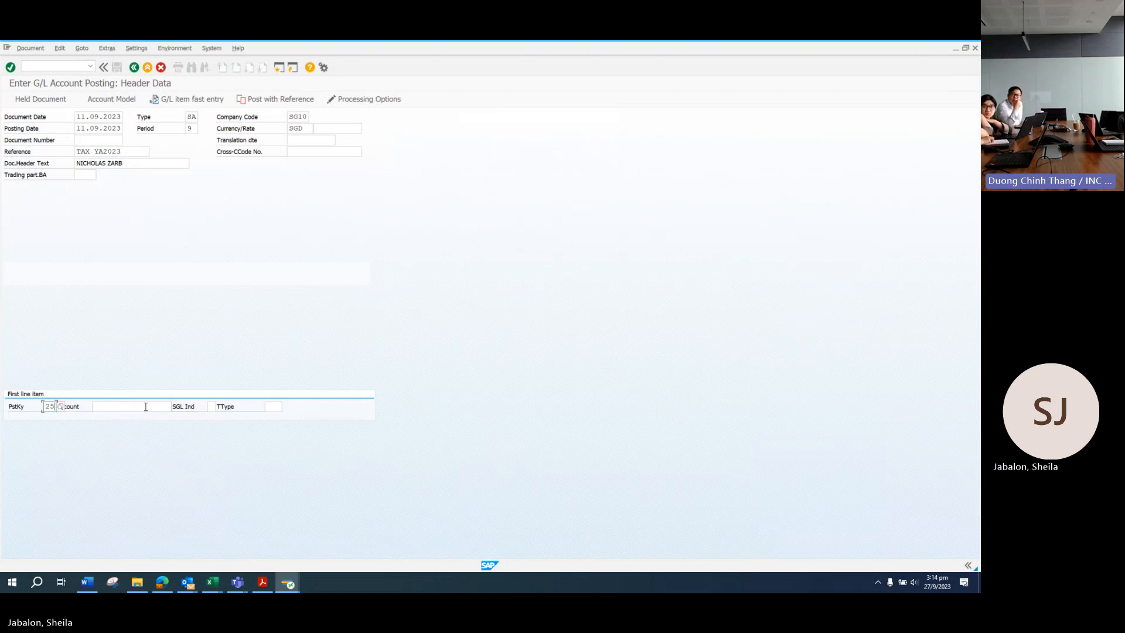
Step: Copy the partner number from the 2,581.70 remittance, close the old document, and paste it as vendor account
left_click(260, 590)
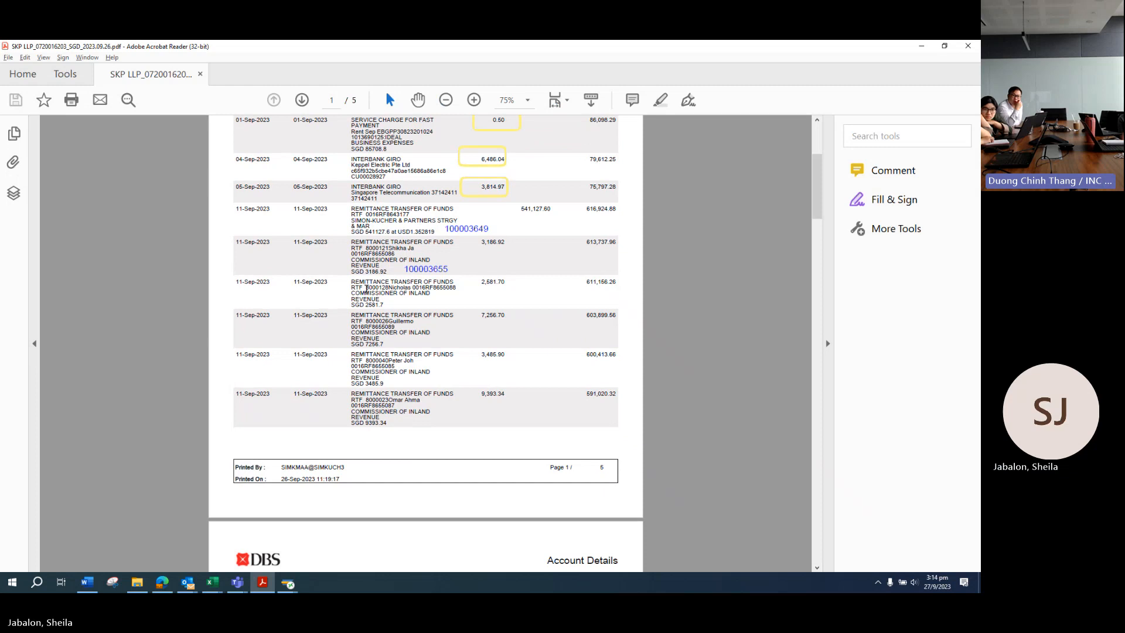
left_click_drag(367, 288, 389, 288)
key("ctrl+c")
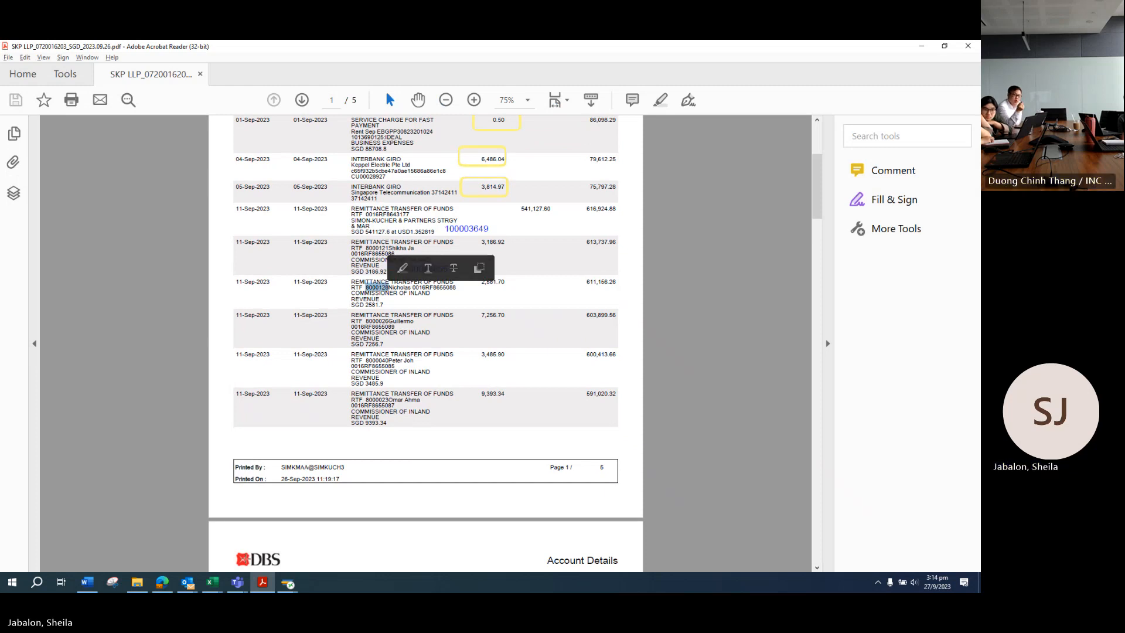
mouse_move(288, 583)
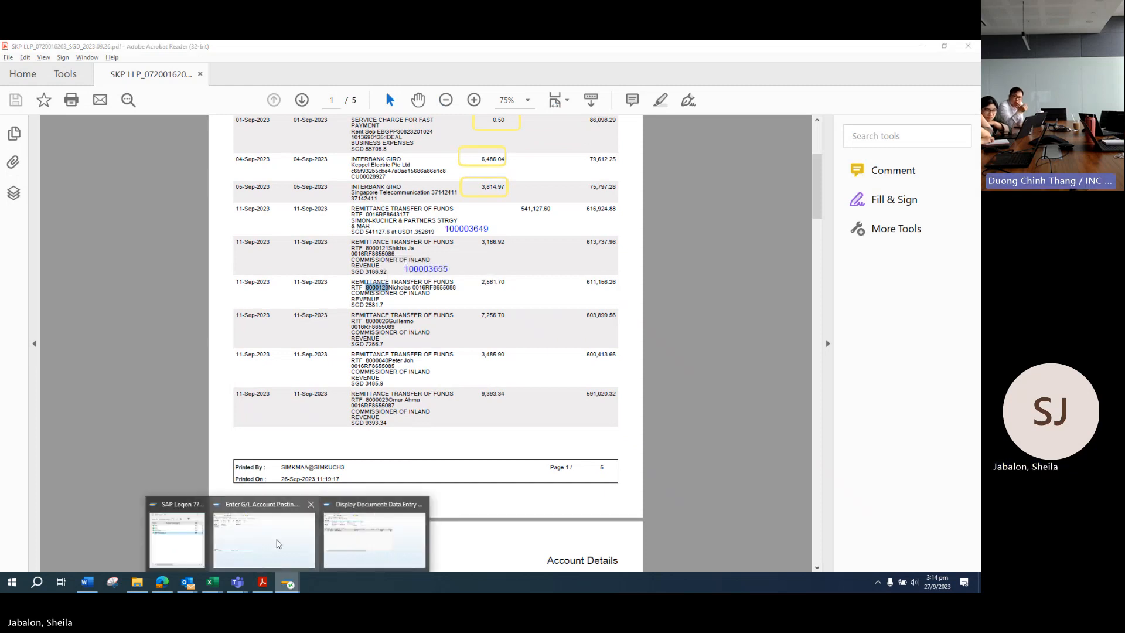
left_click(355, 545)
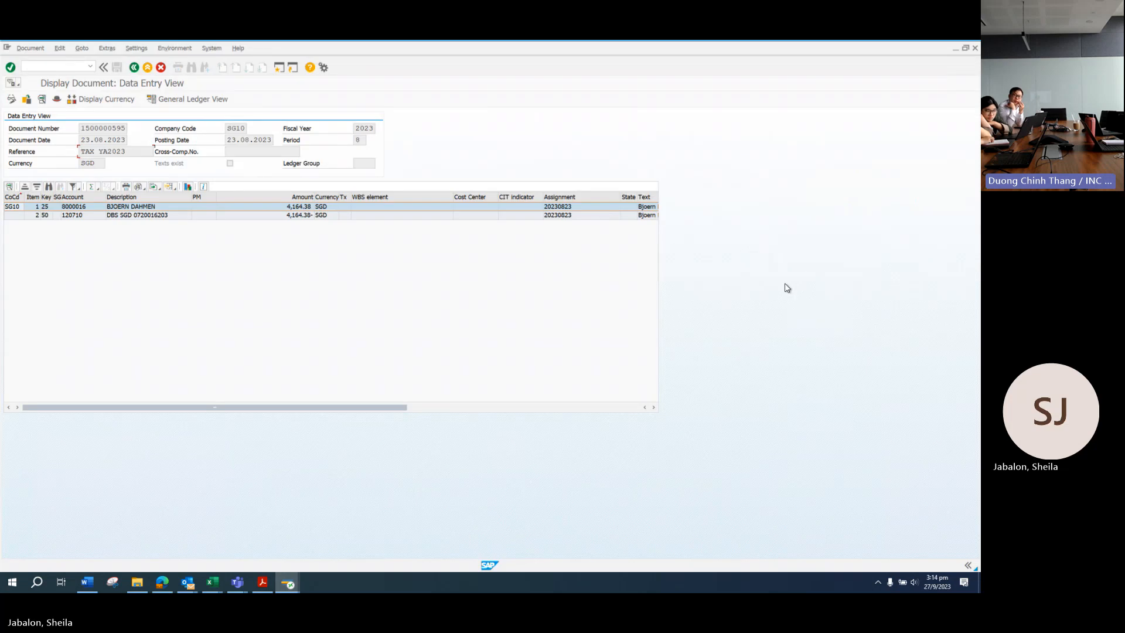
left_click(976, 49)
mouse_move(287, 583)
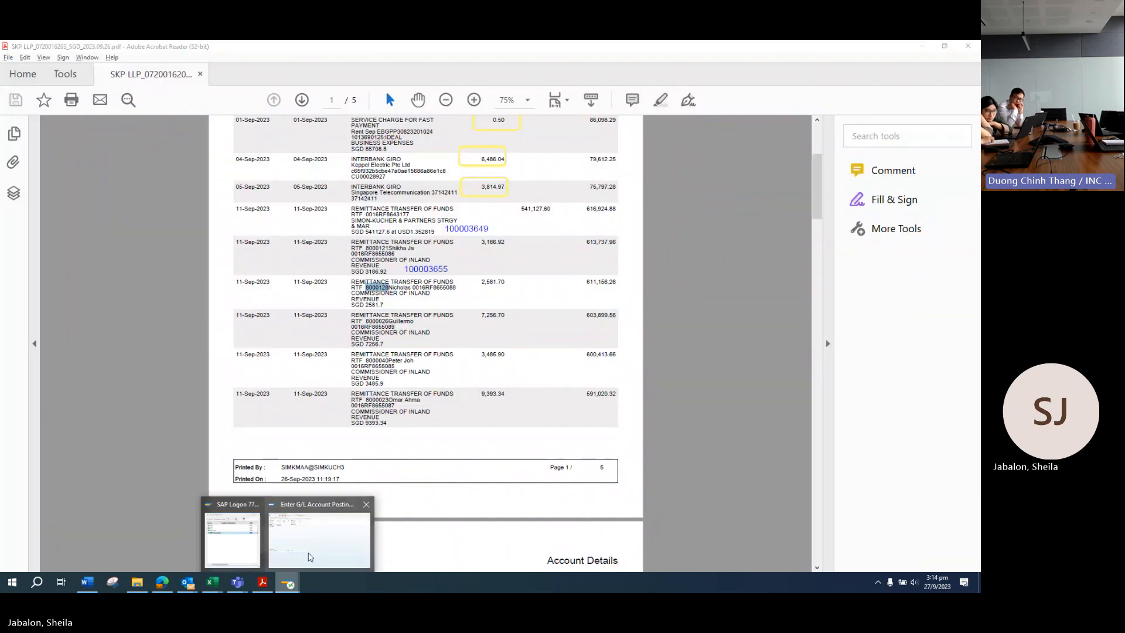
left_click(311, 557)
key("ctrl+v")
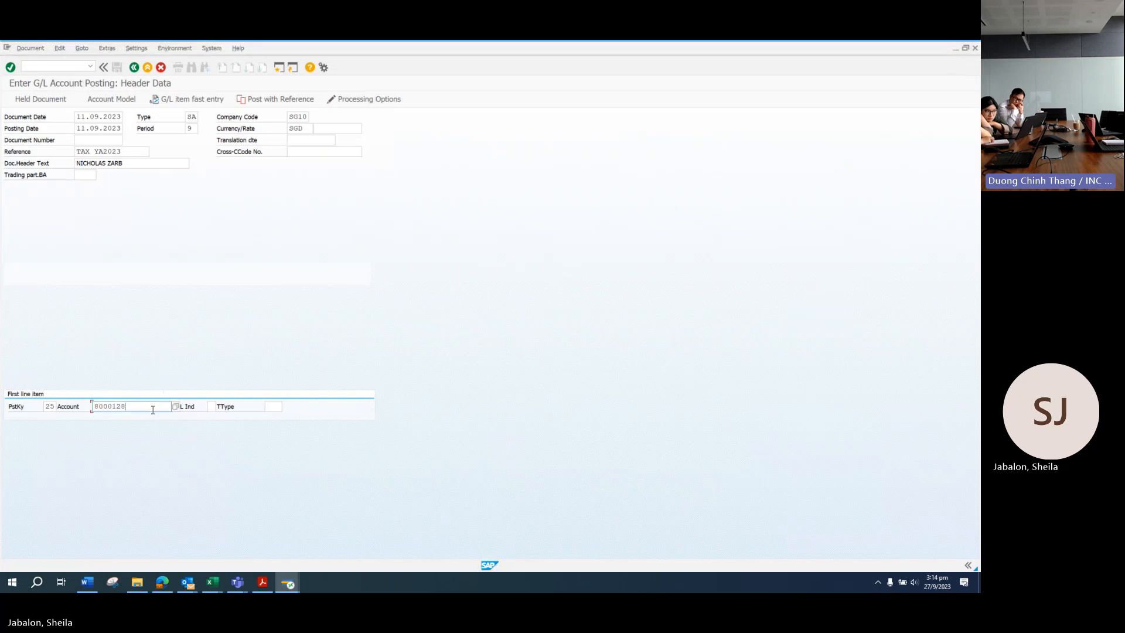
key("Return")
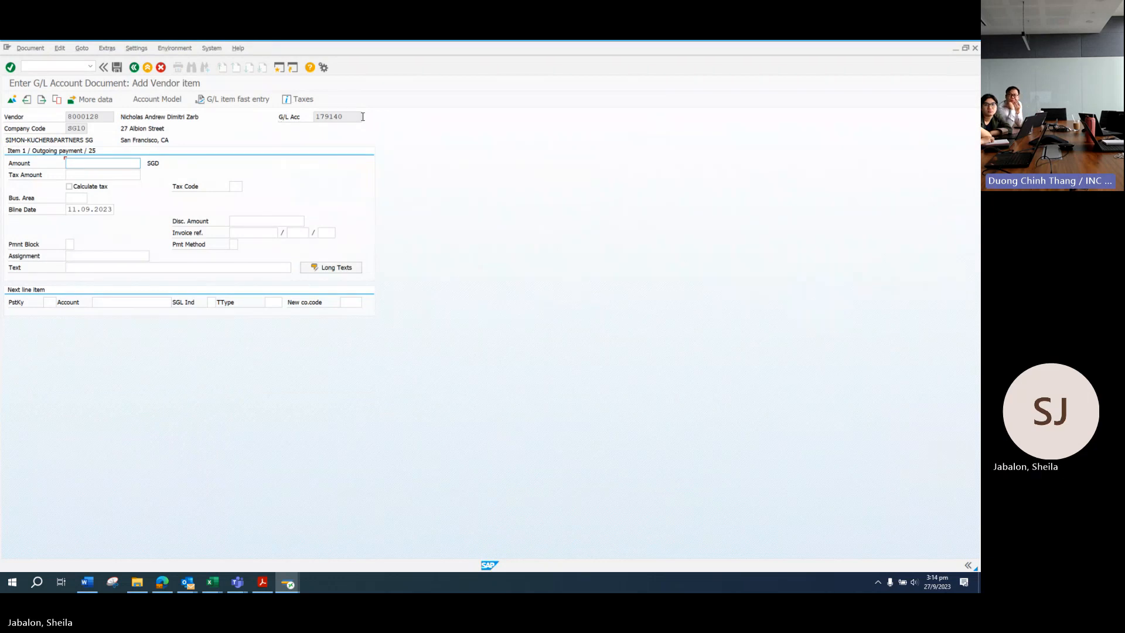
Step: Bring up the Simon Kucher & Partners_FS 2023-09_DRAFT workbook showing the Members interest line
left_click(213, 582)
left_click(175, 542)
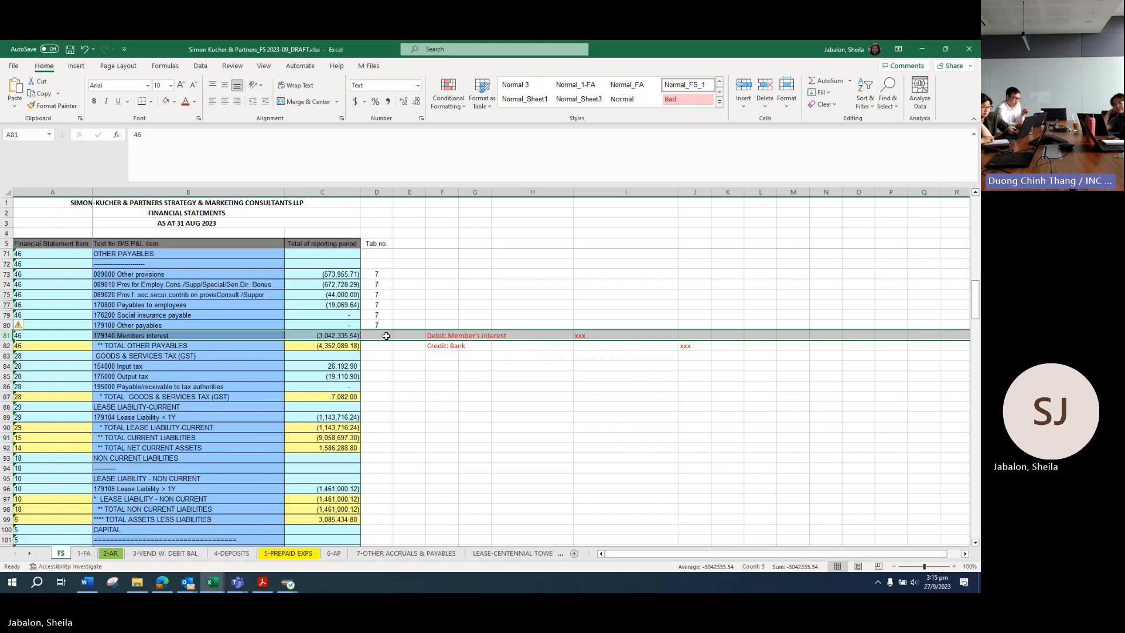
Step: Enter amount 2581.70 and reuse the tax-paid text, replacing the name with this partner's
key("alt+Tab")
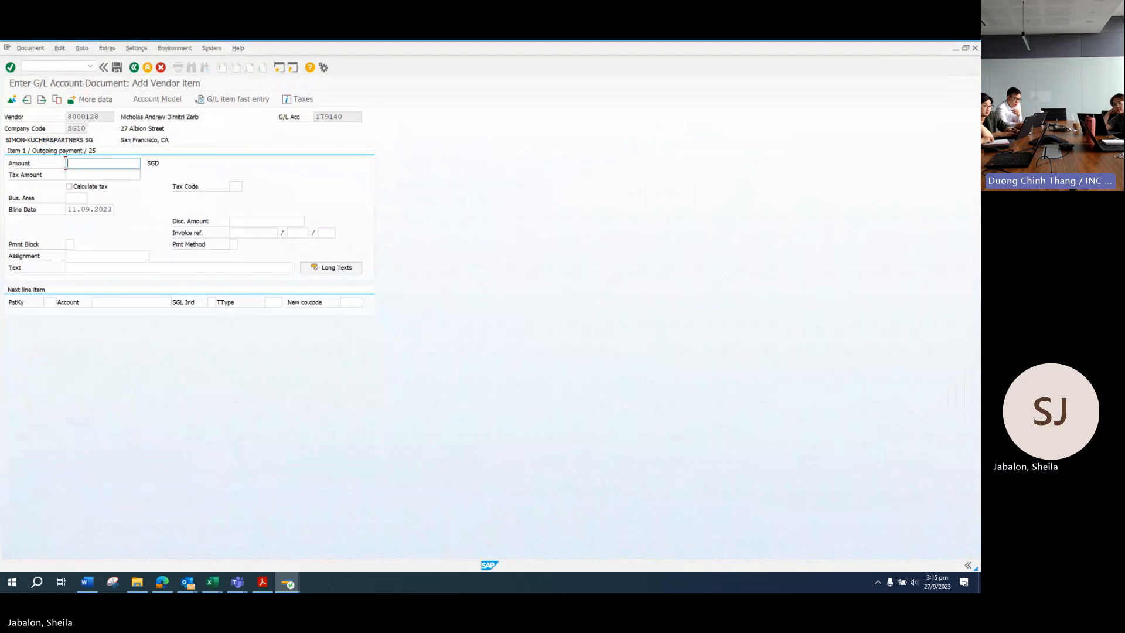
left_click(262, 582)
key("alt+Tab")
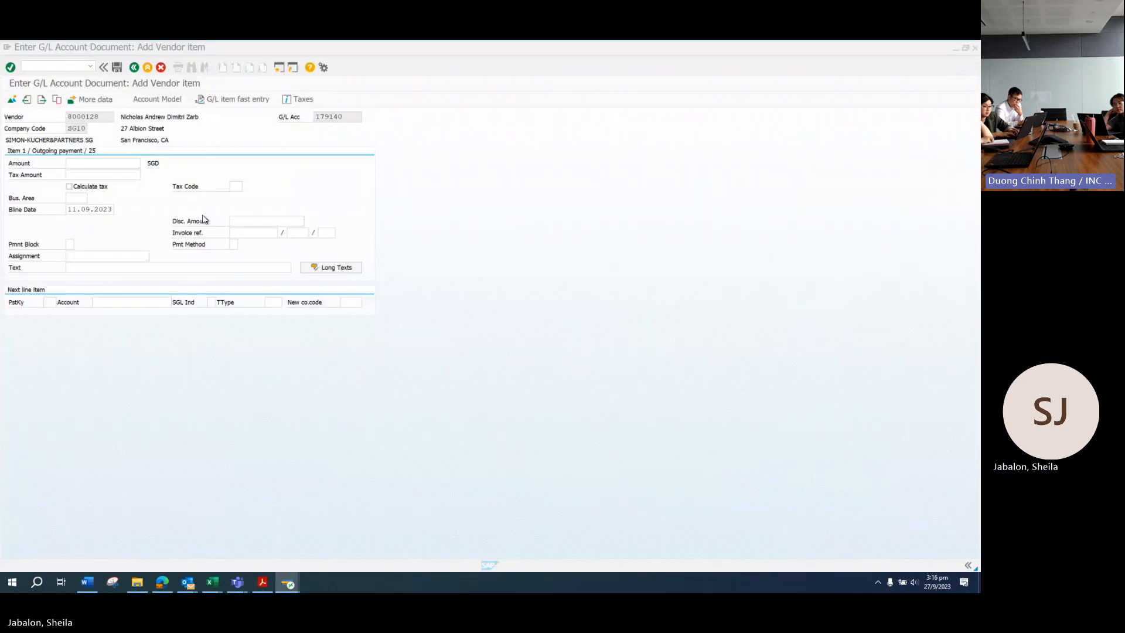
type("2581.")
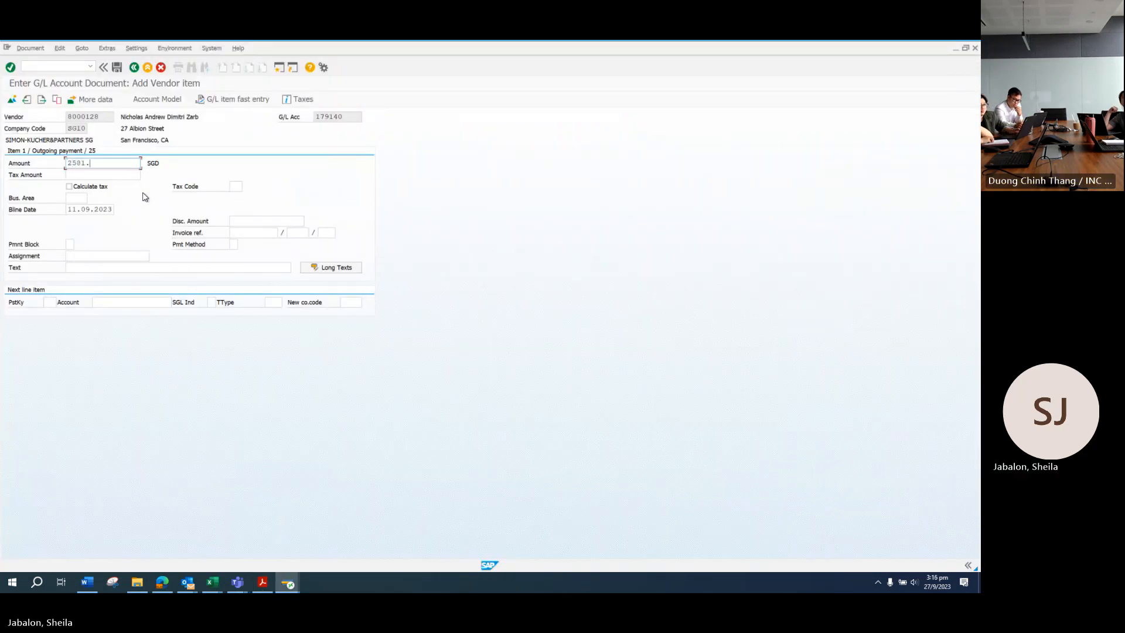
type("70")
left_click(100, 268)
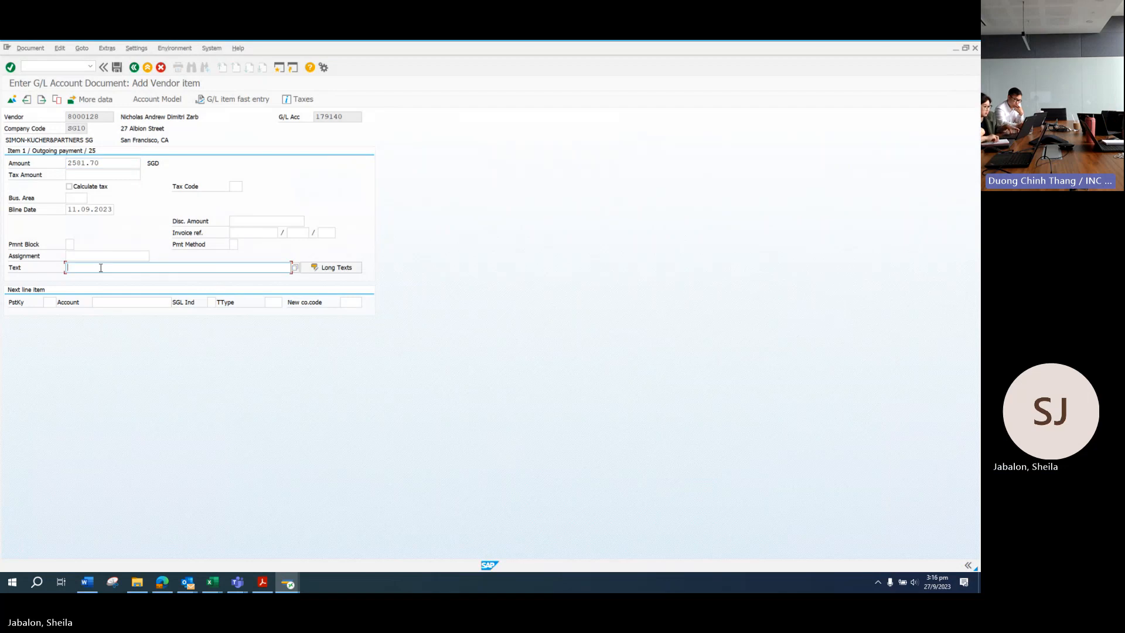
key("space")
left_click(113, 299)
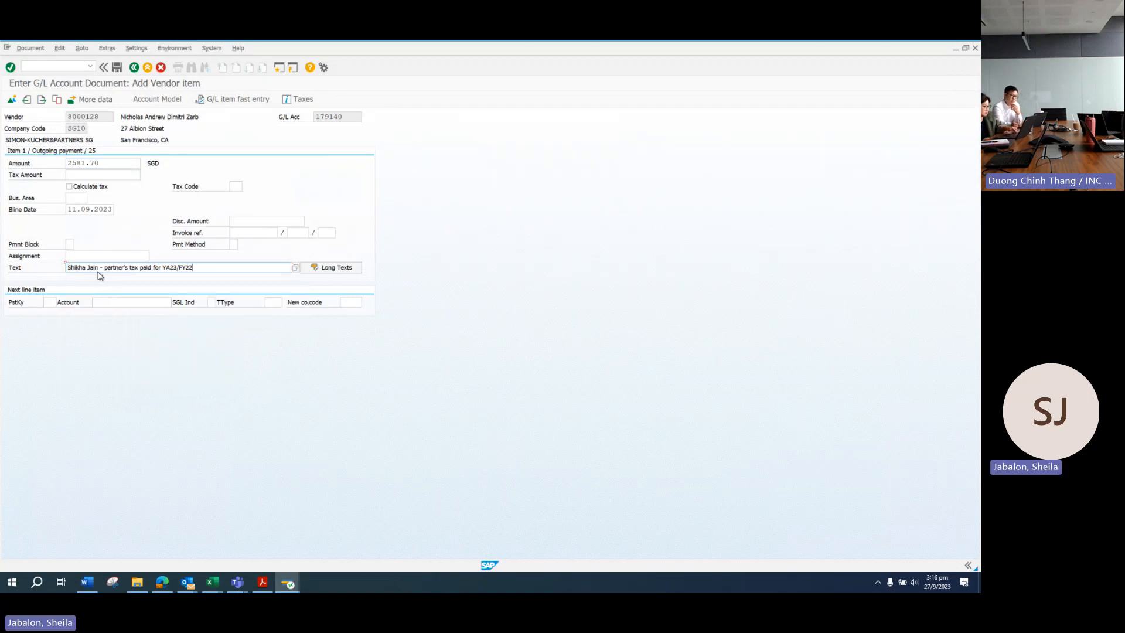
left_click_drag(98, 269, 39, 269)
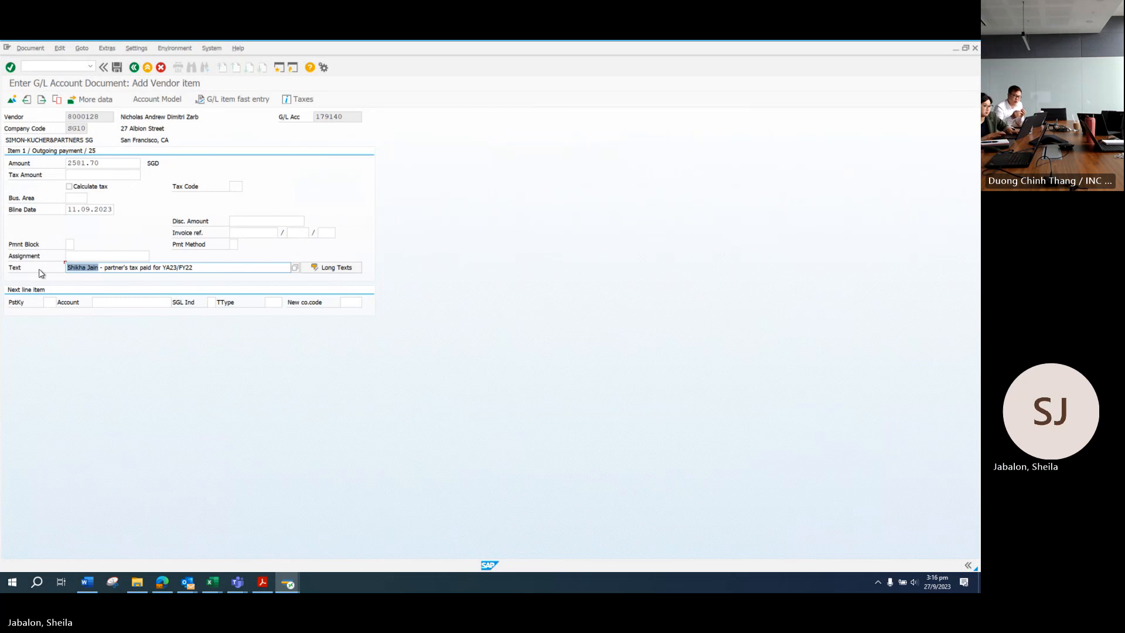
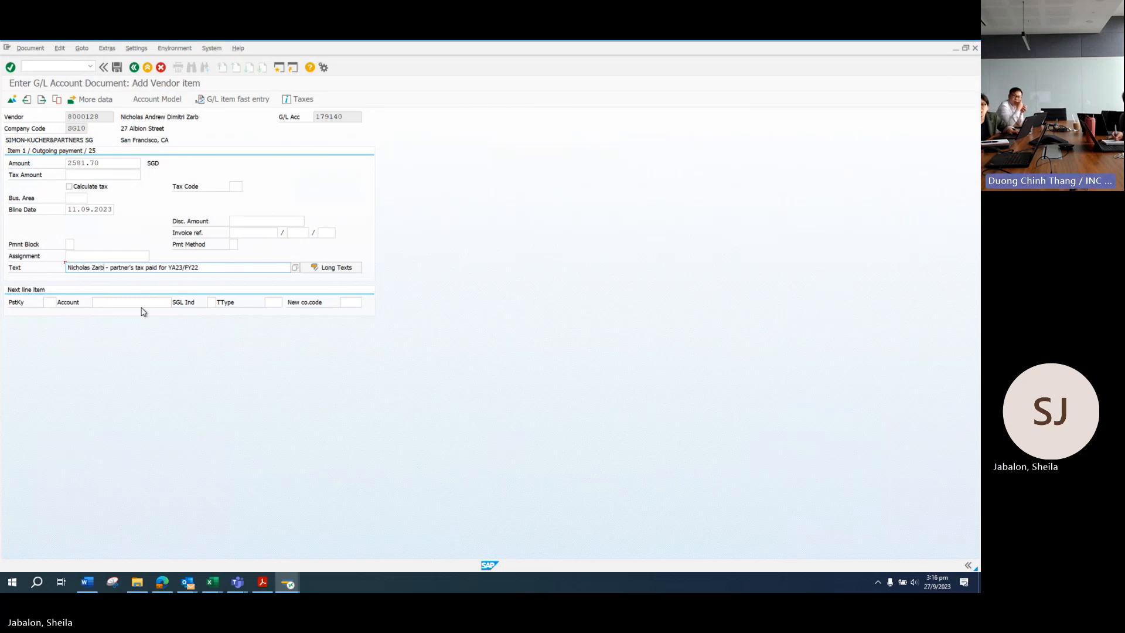
Step: Add a second line with posting key 50 on bank account 120710
left_click(54, 302)
type("50")
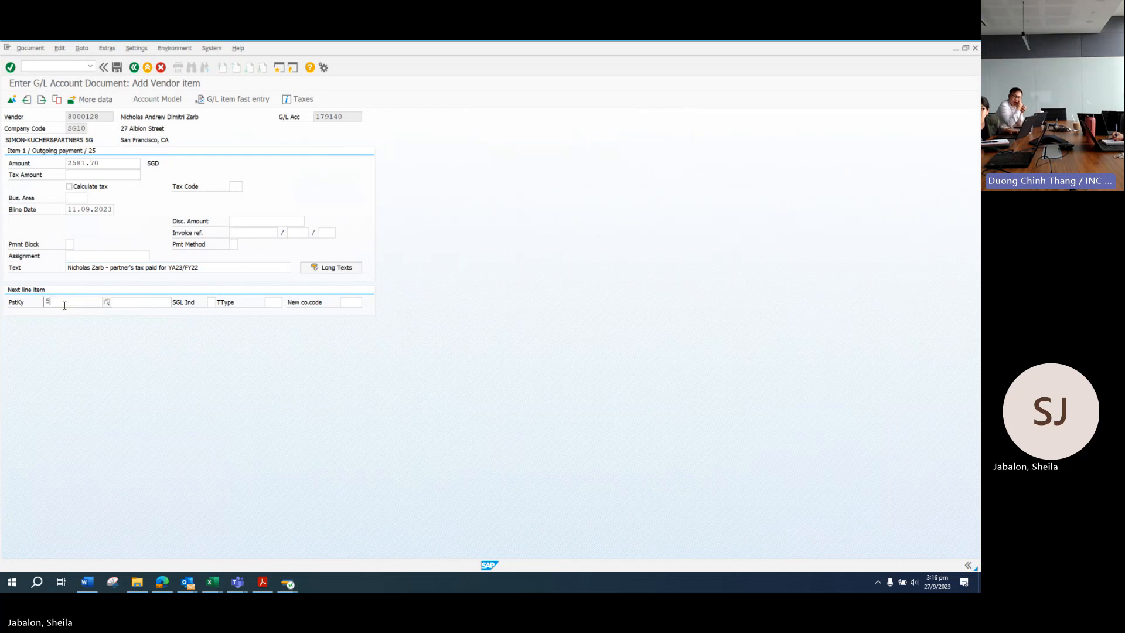
key("Tab")
type("120710")
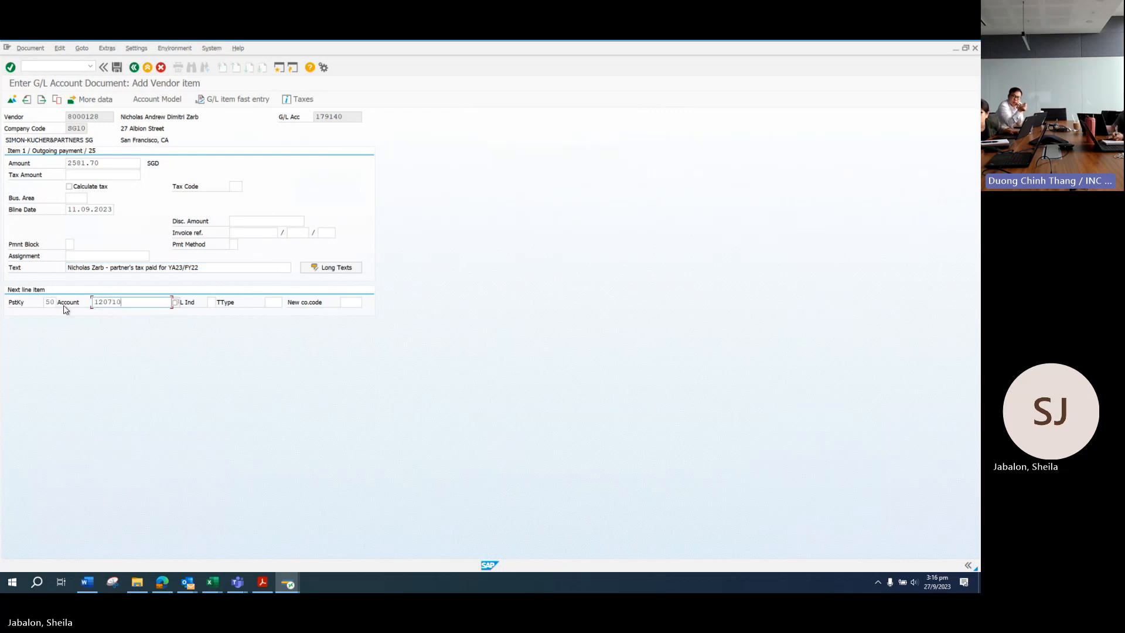
key("Return")
key("Return")
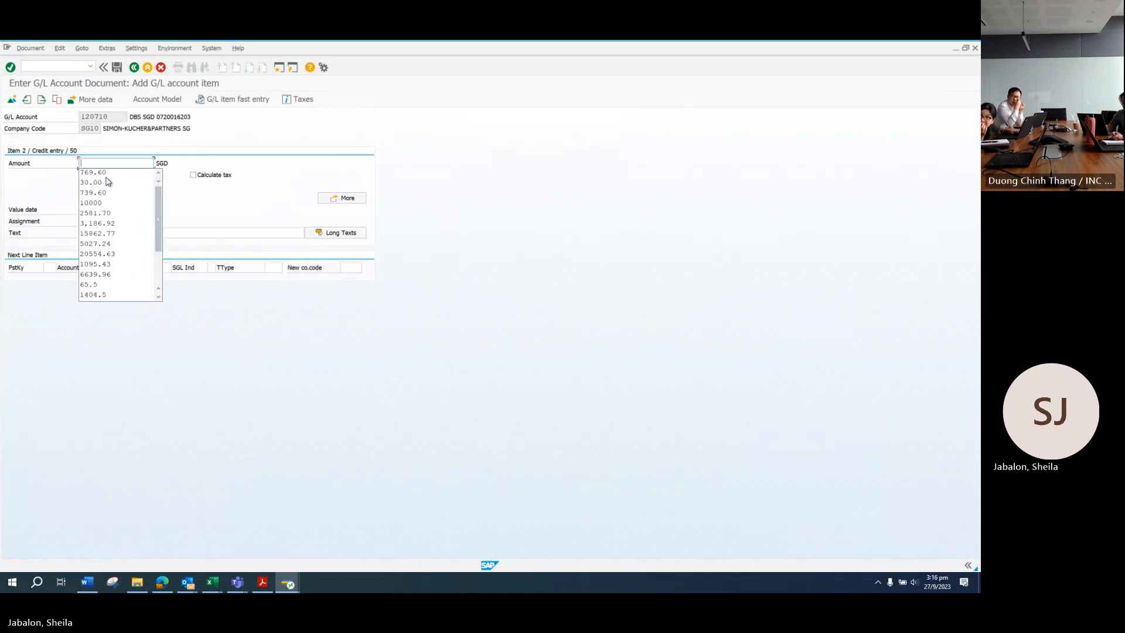
Step: Give the bank line amount 2581.70, value date 11.09.2023 and the partner's tax-paid text
left_click(89, 210)
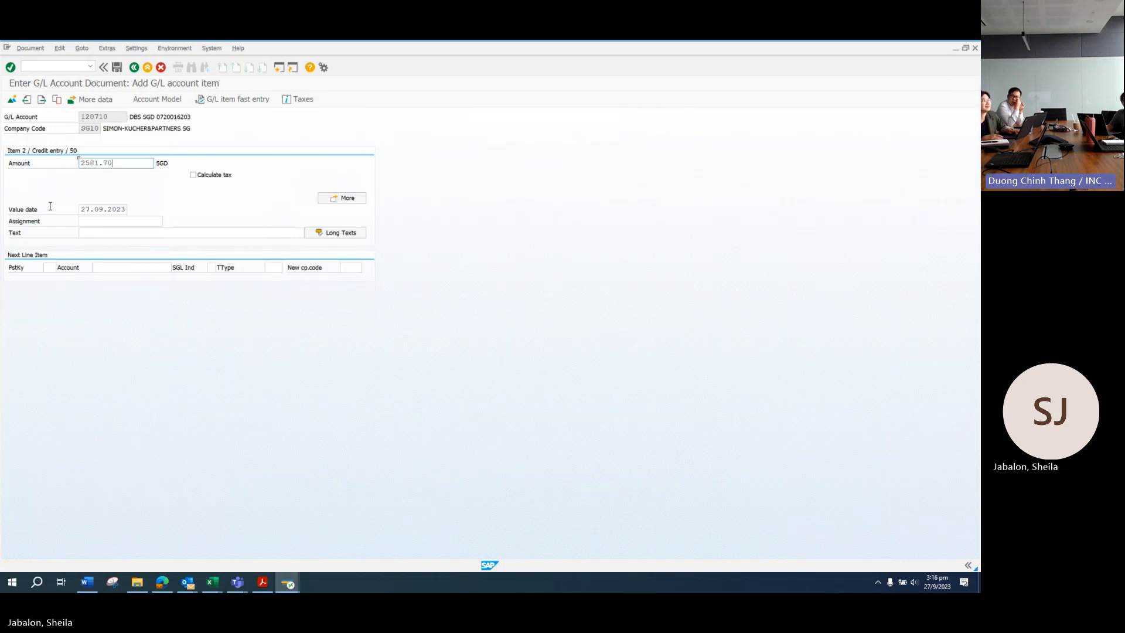
left_click_drag(90, 209, 50, 207)
type("11")
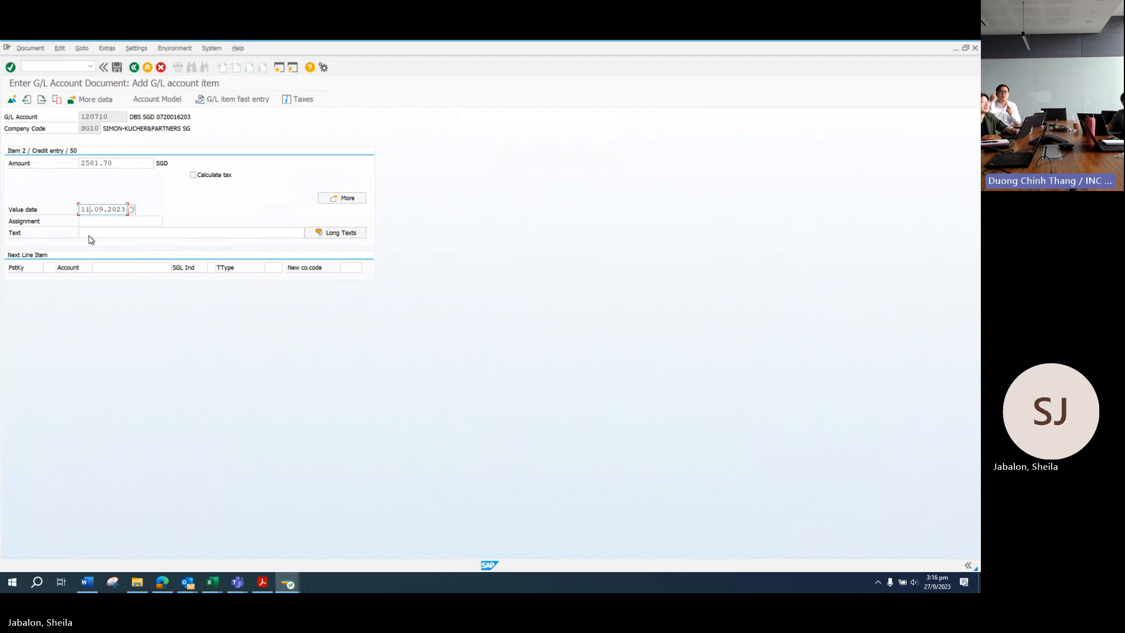
left_click(90, 235)
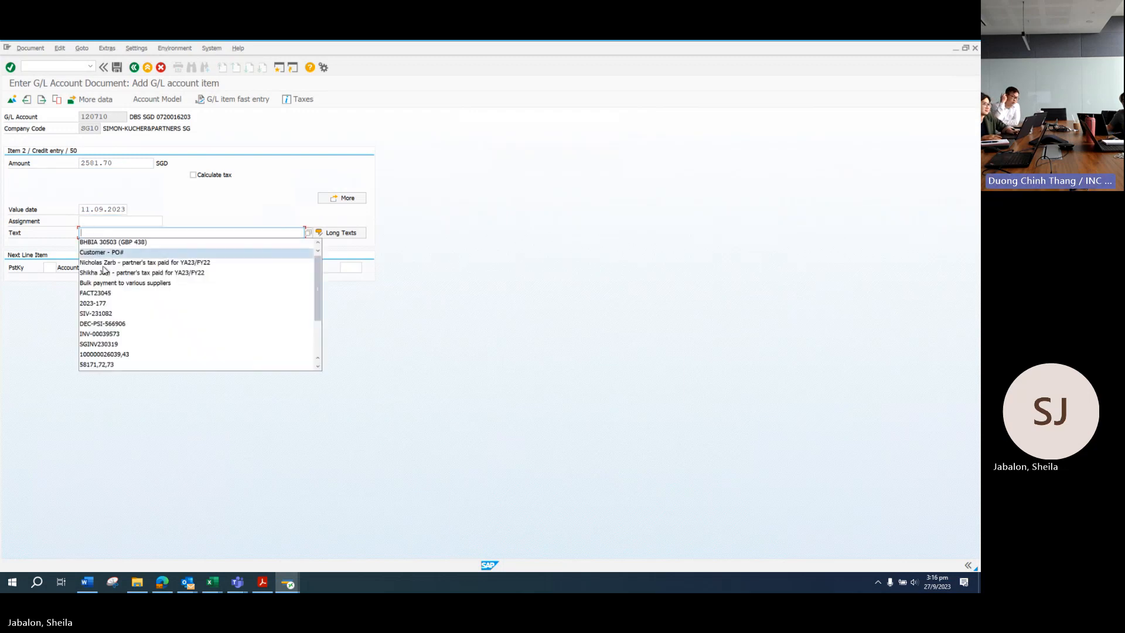
left_click(103, 266)
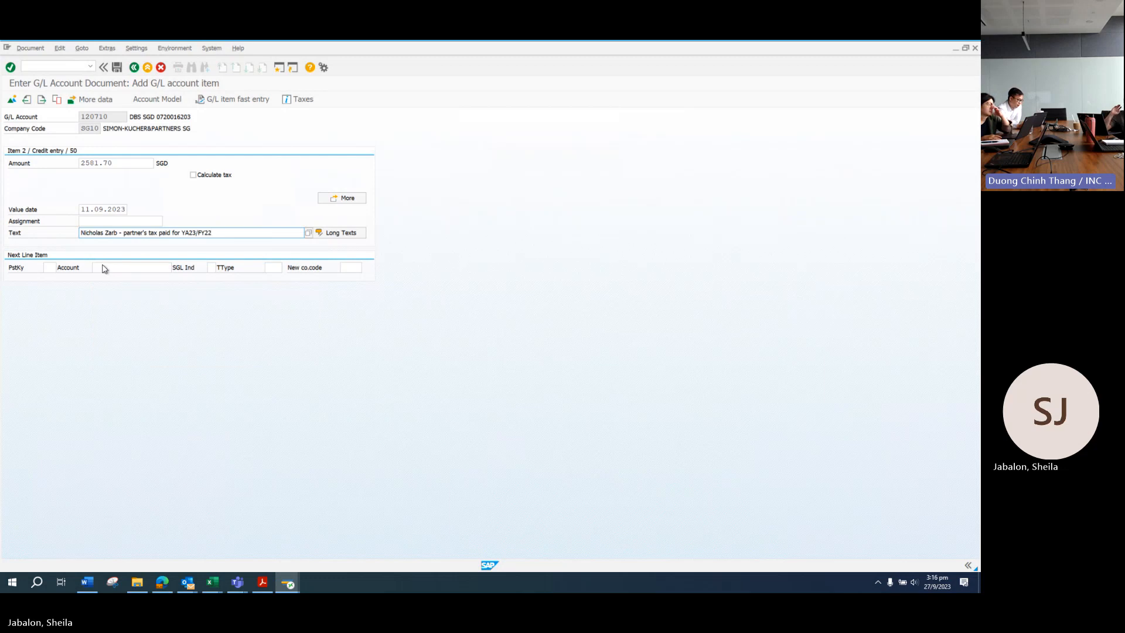
key("Return")
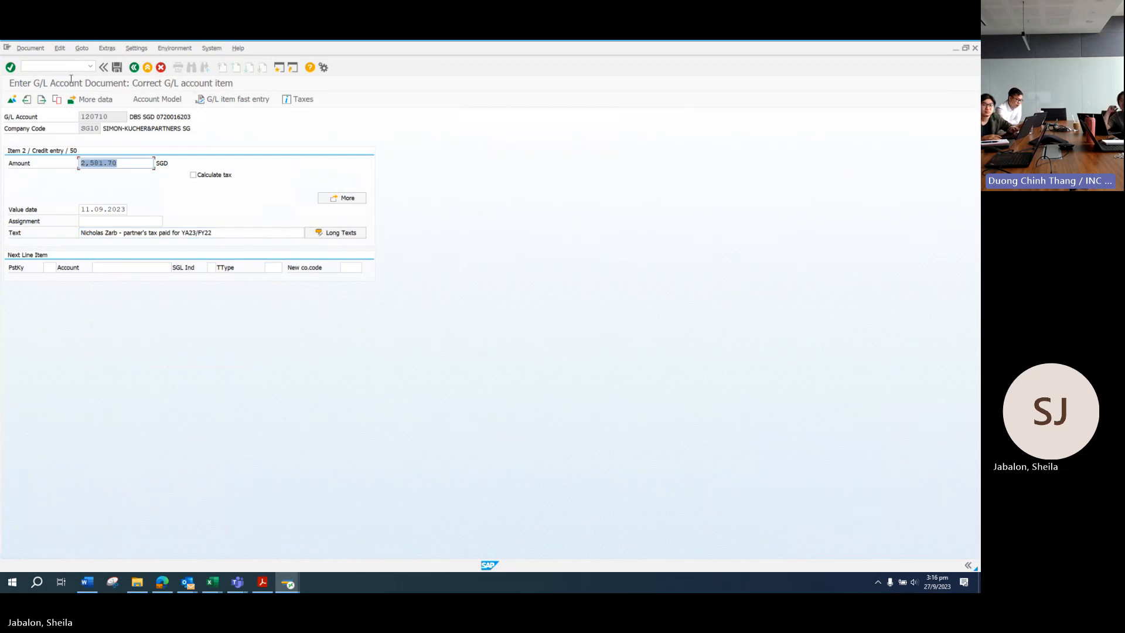
left_click(34, 51)
Step: Simulate and post the 2,581.70 document, copying its number 100003656
left_click(31, 95)
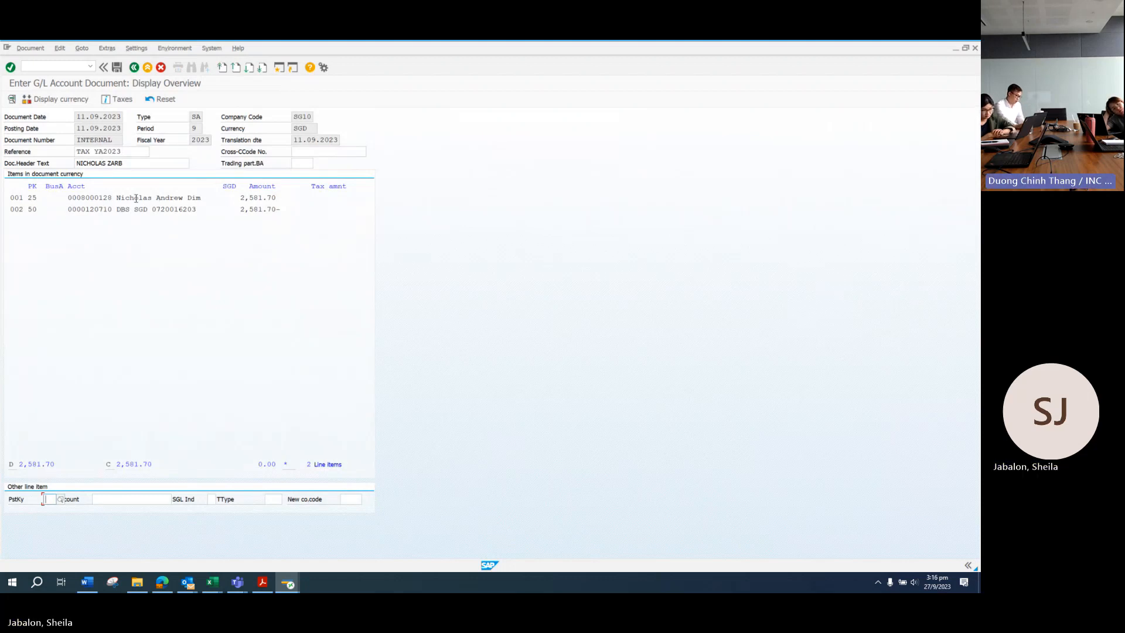
left_click(117, 67)
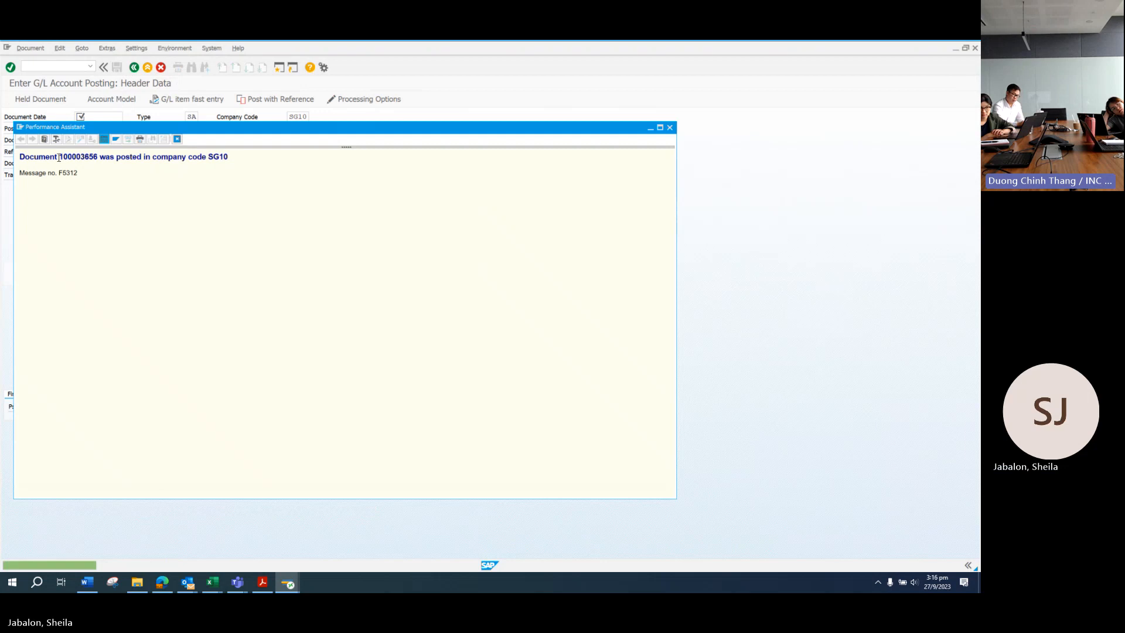
left_click_drag(58, 157, 100, 157)
key("ctrl+c")
left_click(262, 582)
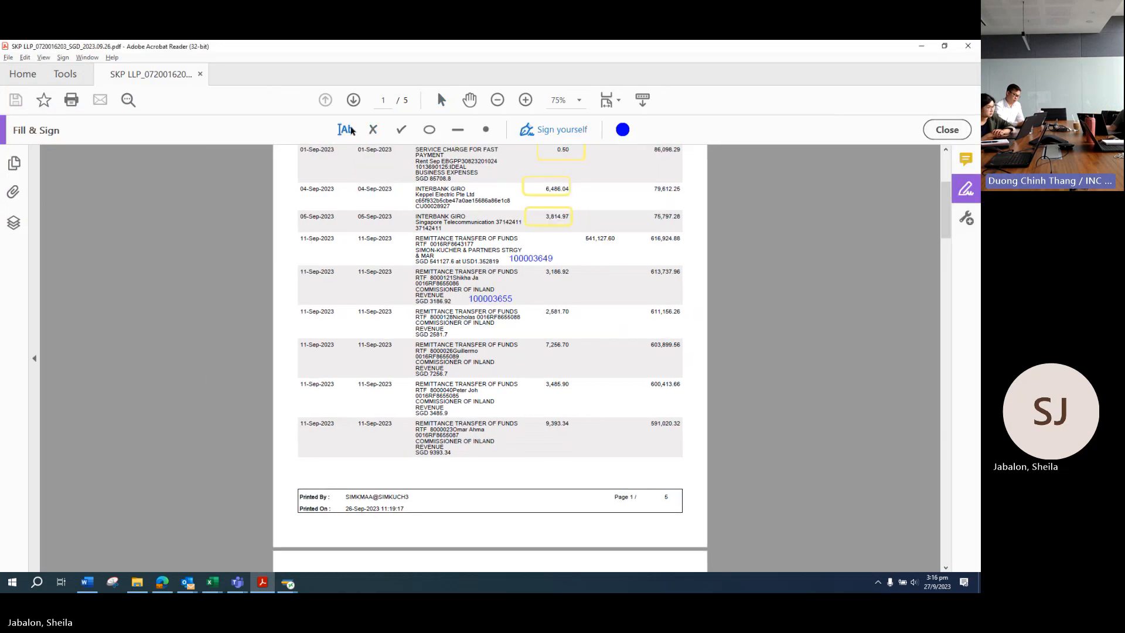
Step: Note 100003656 below the 2,581.70 row, save the PDF, and return to the blank SAP posting
left_click(477, 332)
key("ctrl+v")
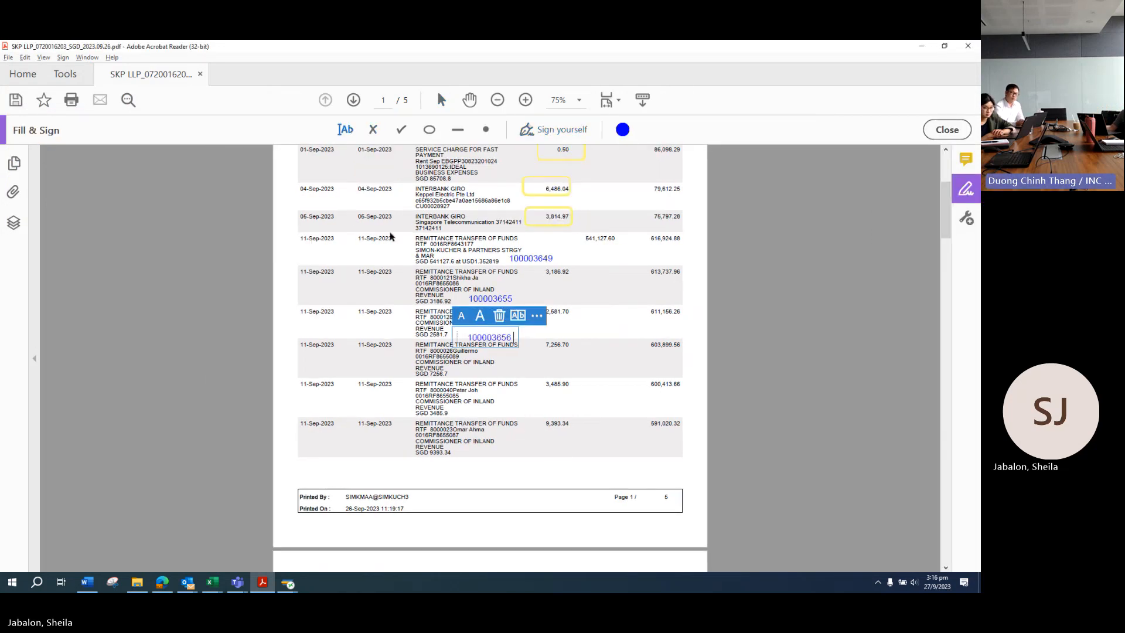
left_click(10, 59)
left_click(45, 117)
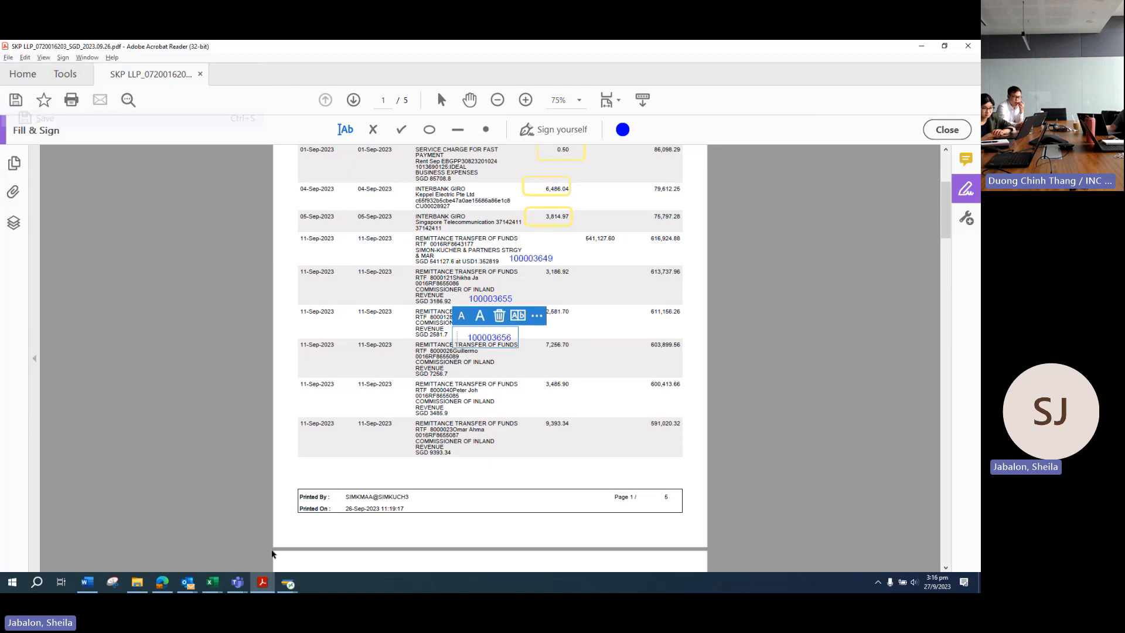
left_click(288, 582)
left_click(267, 539)
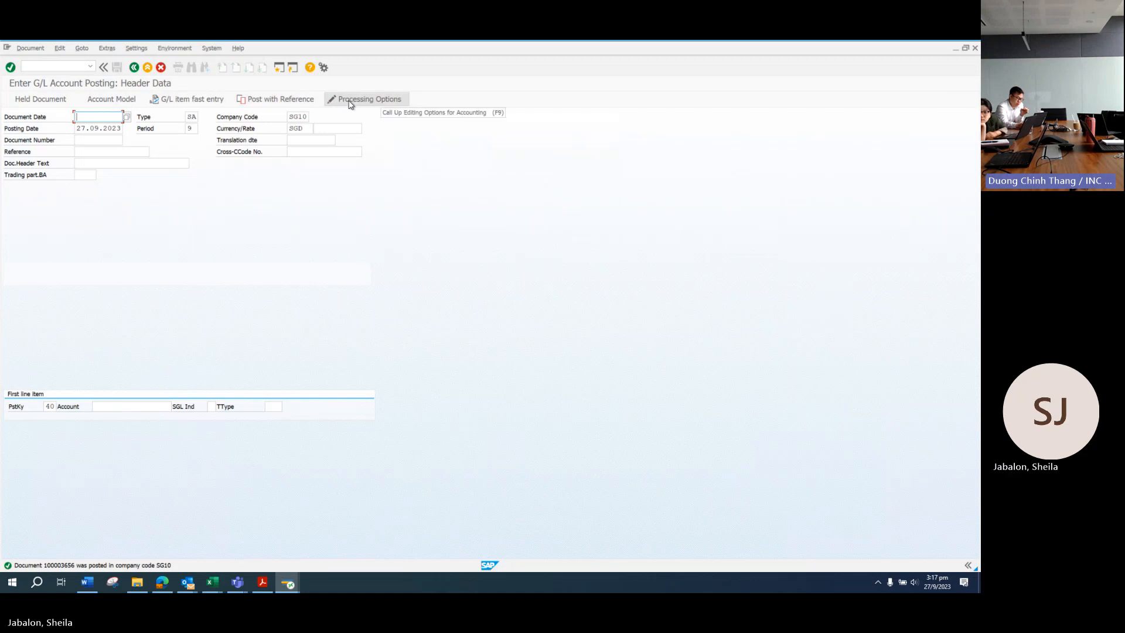
left_click(262, 582)
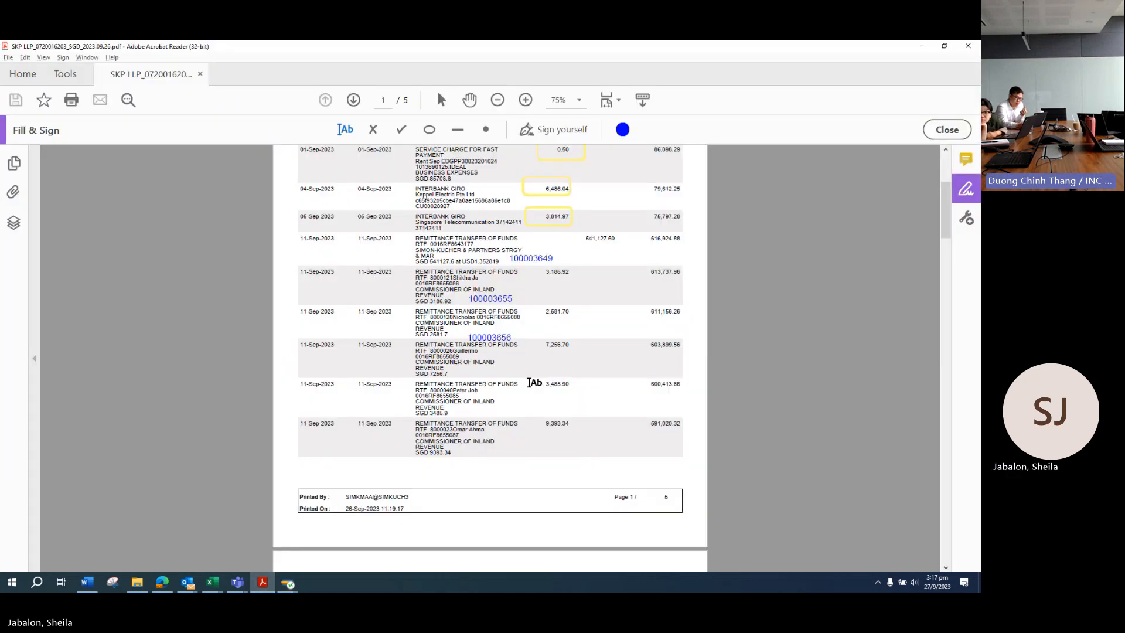
scroll(530, 383, "down", 2)
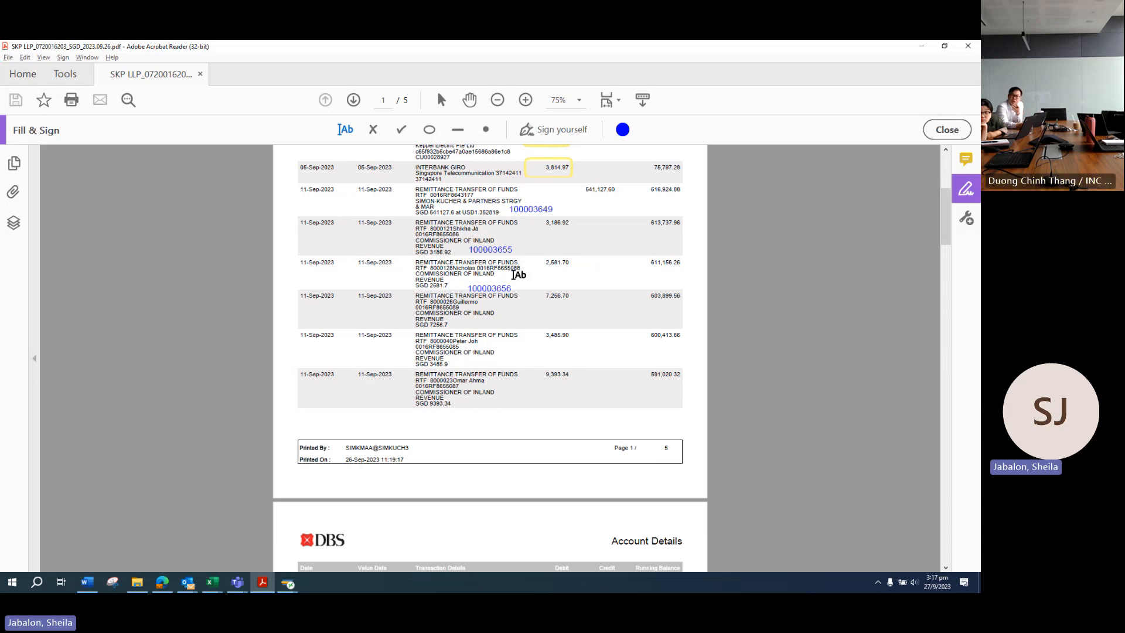
scroll(518, 308, "down", 4)
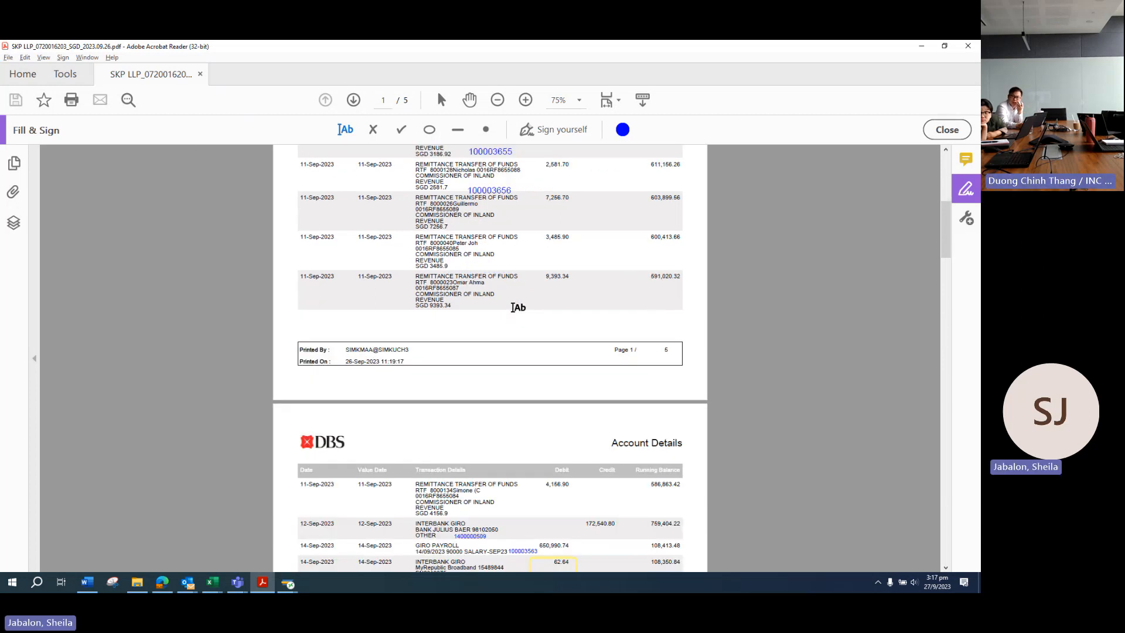
scroll(518, 308, "down", 20)
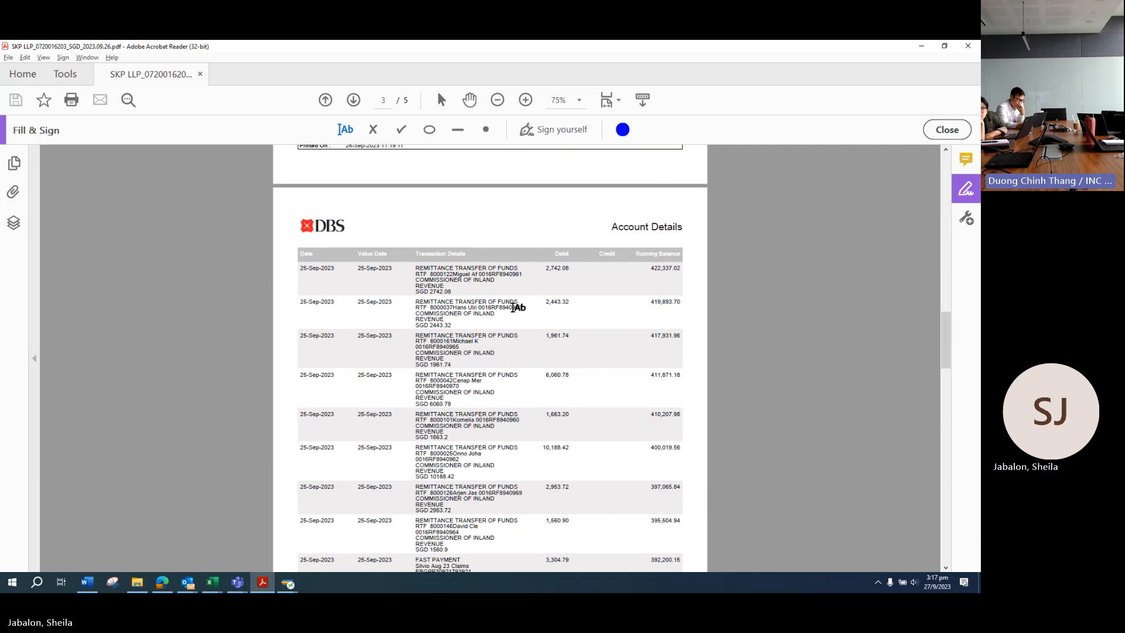
scroll(518, 307, "up", 15)
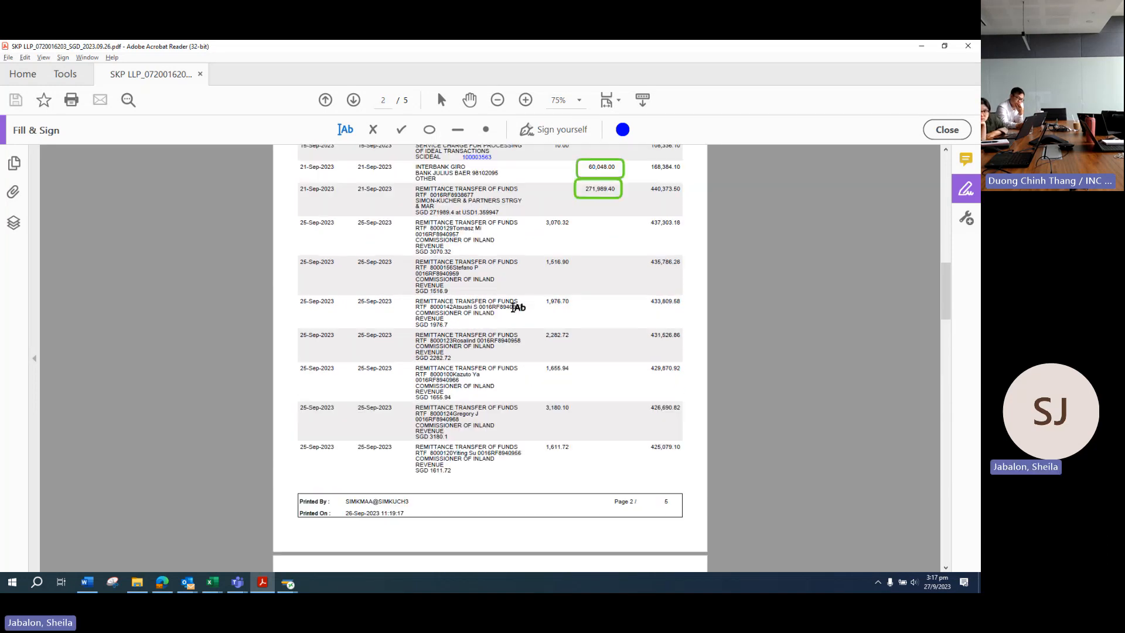
scroll(518, 307, "up", 15)
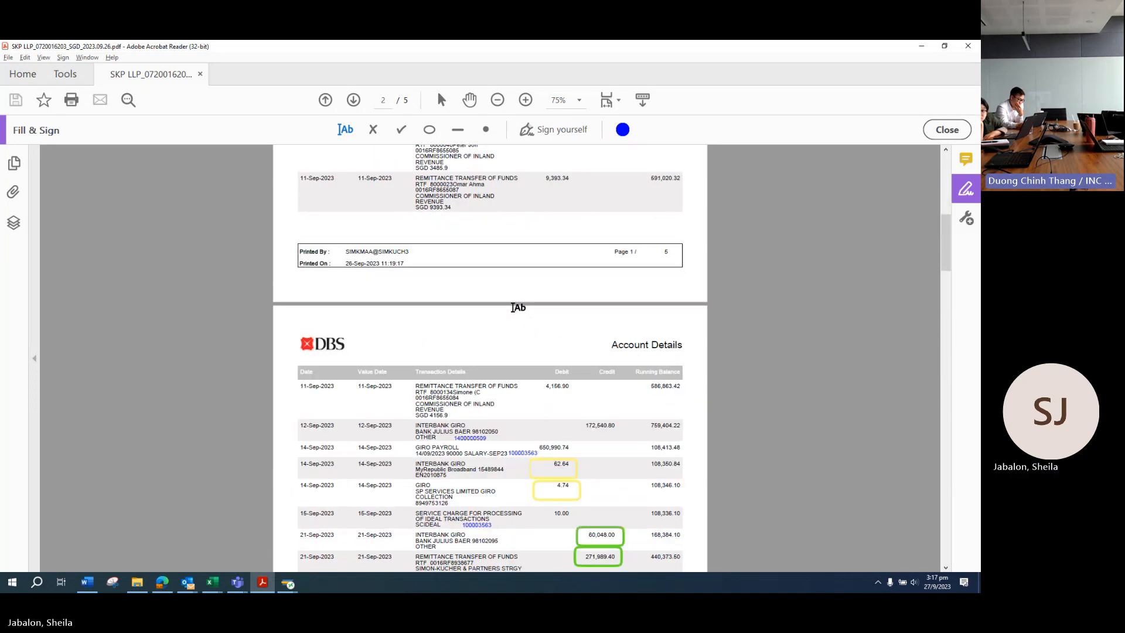
scroll(518, 308, "down", 5)
scroll(518, 308, "up", 2)
scroll(518, 307, "down", 5)
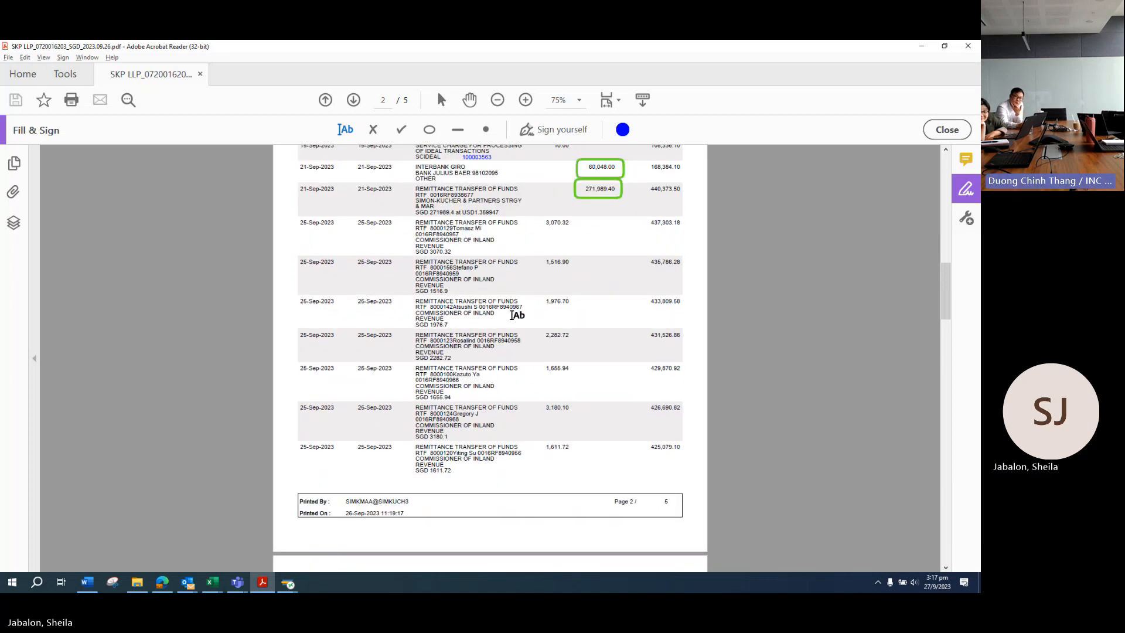
scroll(518, 308, "down", 5)
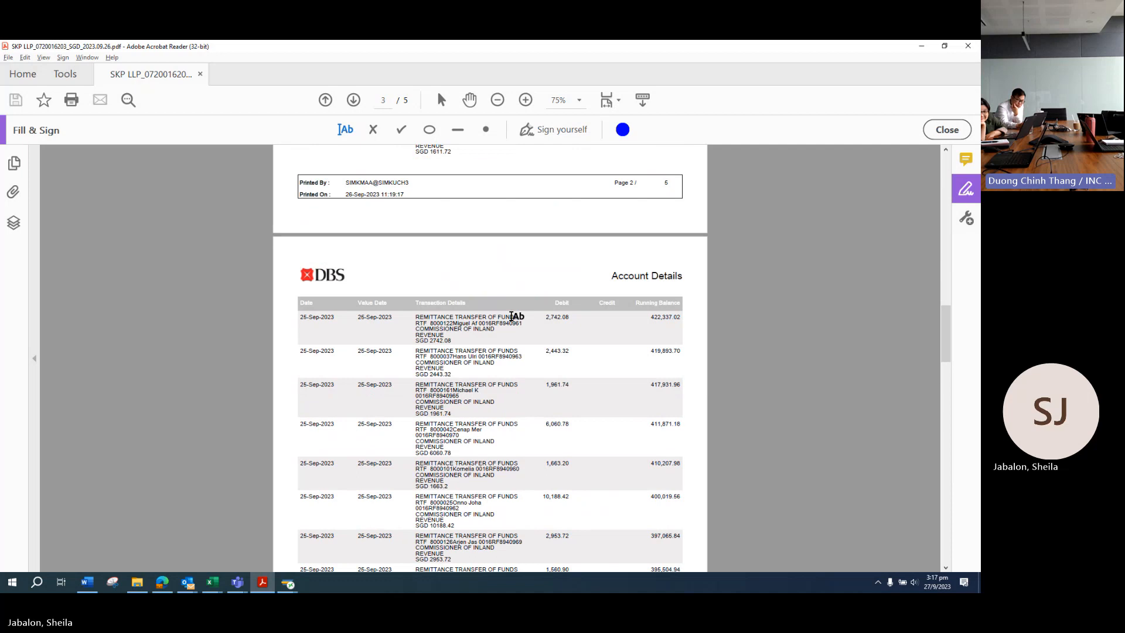
scroll(517, 317, "down", 3)
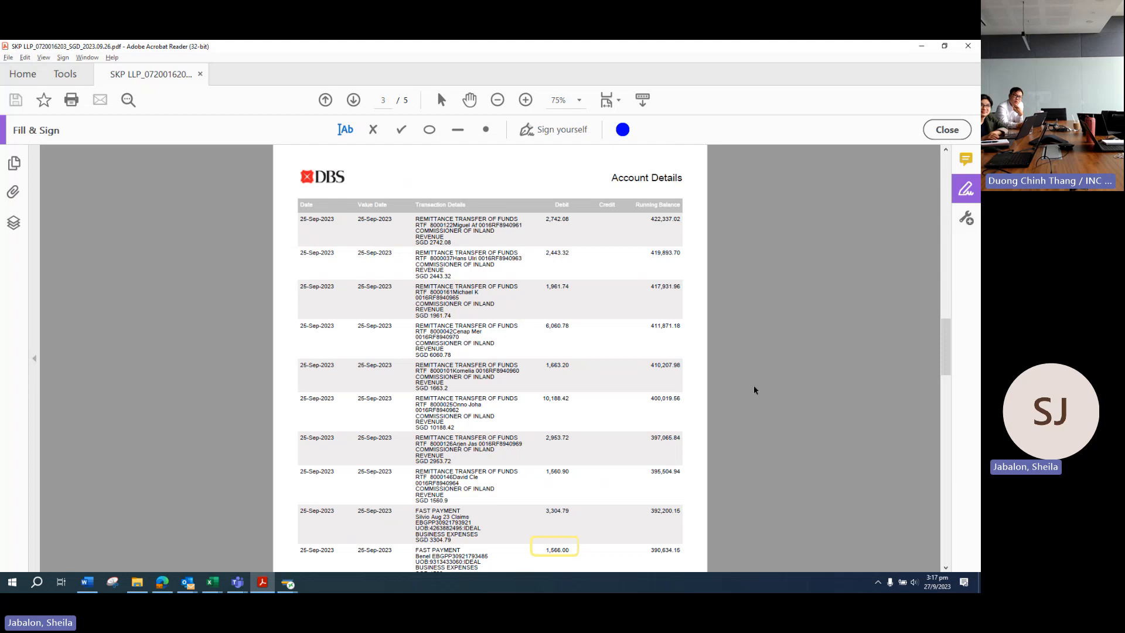
Step: Dismiss the posting confirmation message
mouse_move(290, 588)
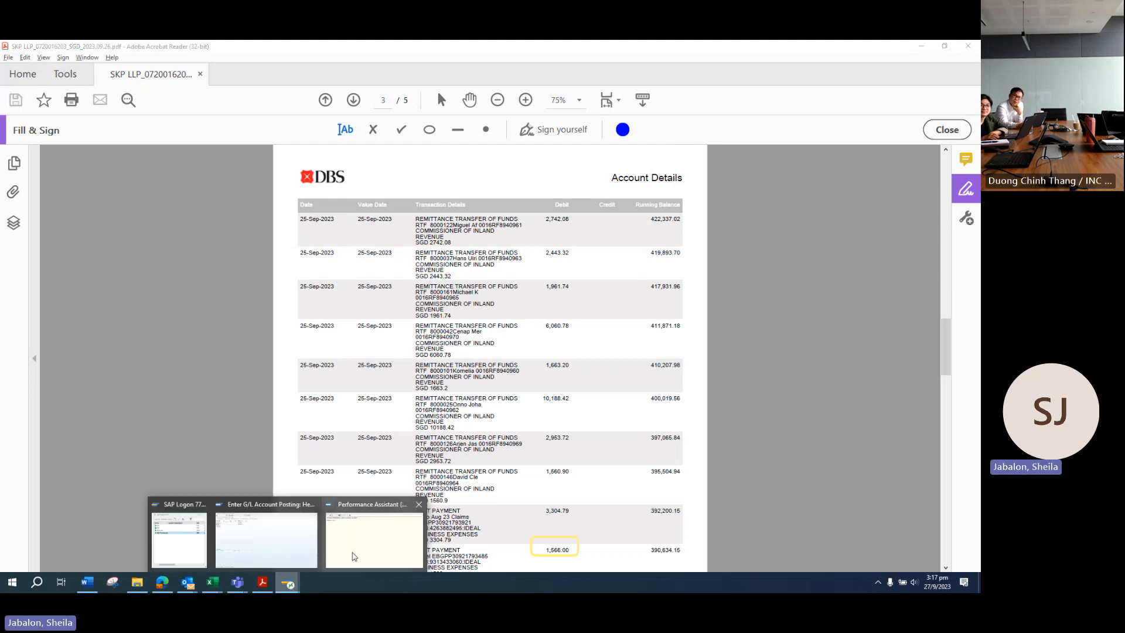
left_click(354, 555)
left_click(670, 129)
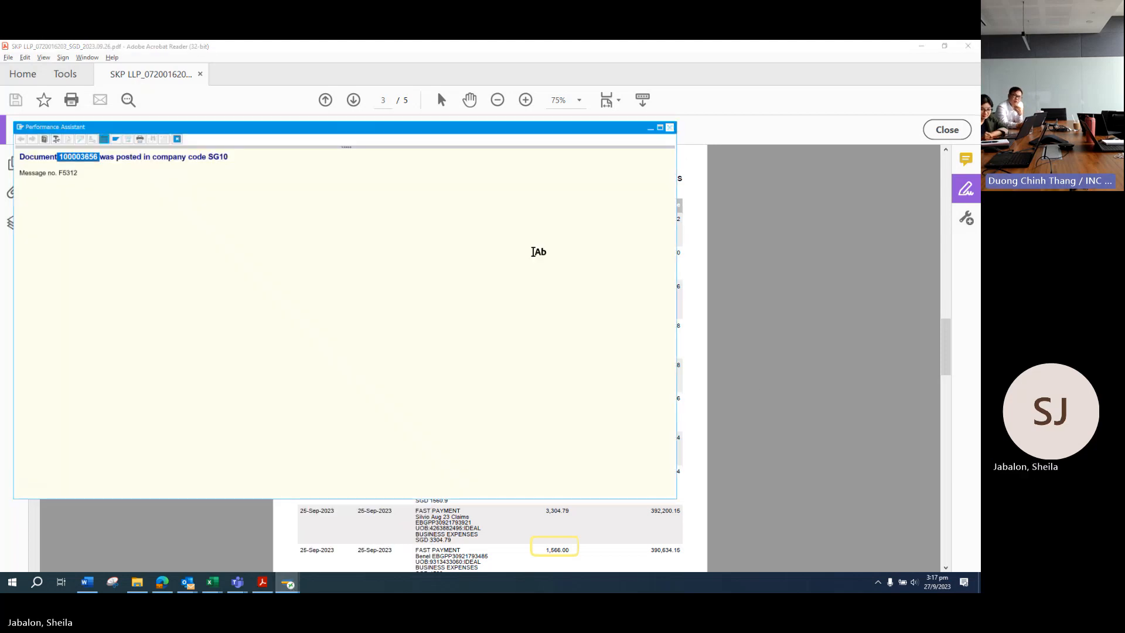
Step: Log off from the G/L account posting session, discarding unsaved data
mouse_move(288, 583)
left_click(355, 547)
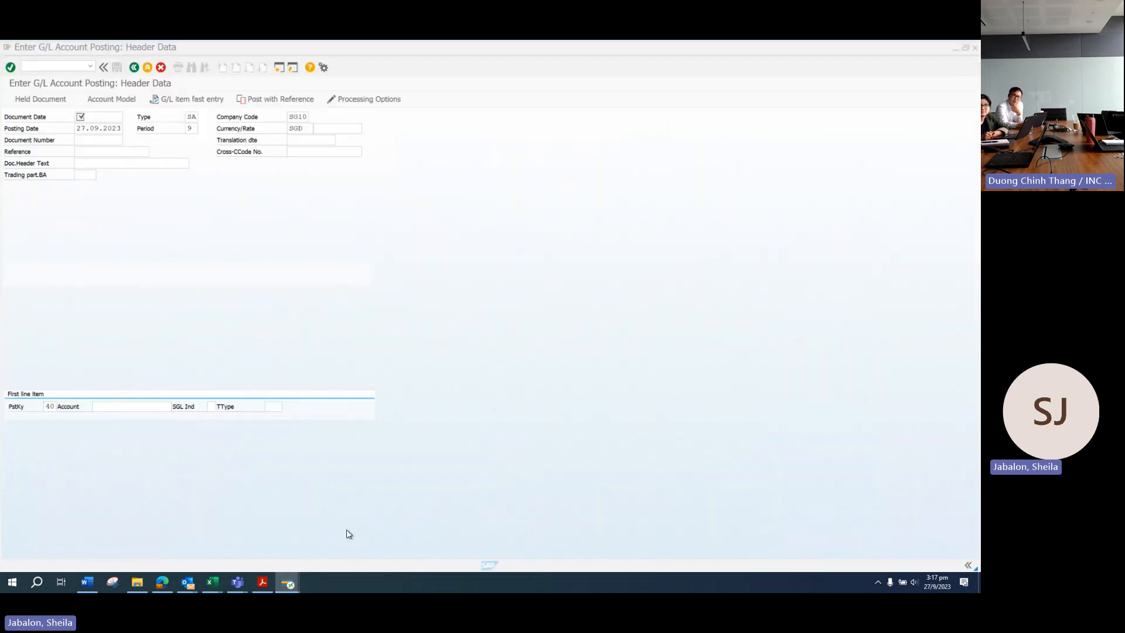
key("alt+F4")
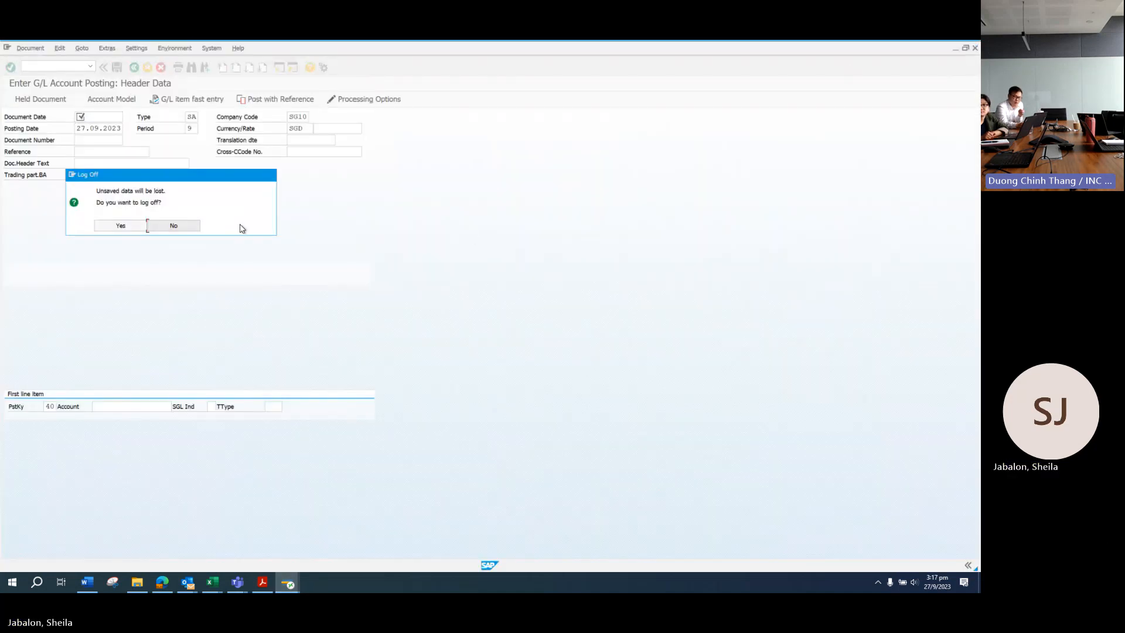
left_click(130, 226)
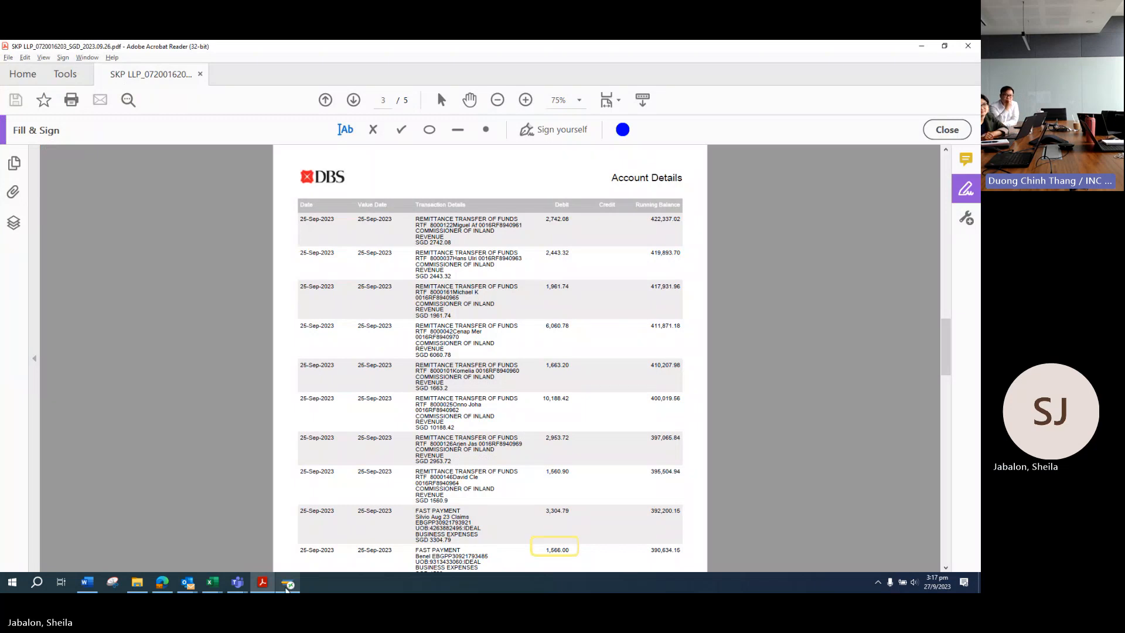
Step: Close SAP Logon and the RD Web Access browser window, leaving the Teams meeting in front
left_click(289, 582)
left_click(862, 141)
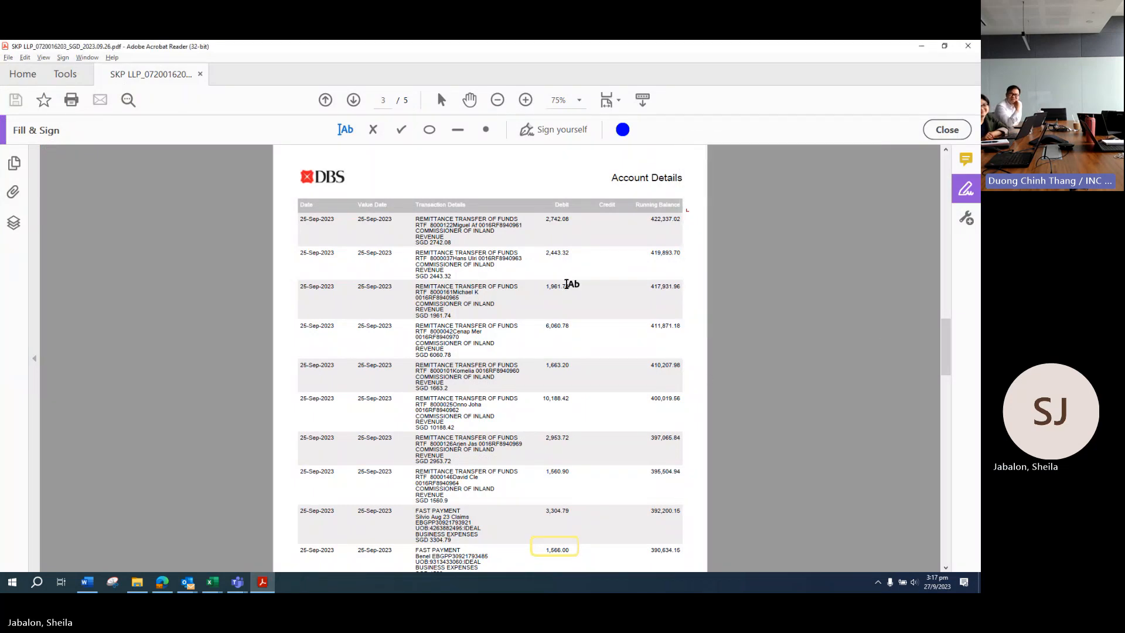
left_click(161, 582)
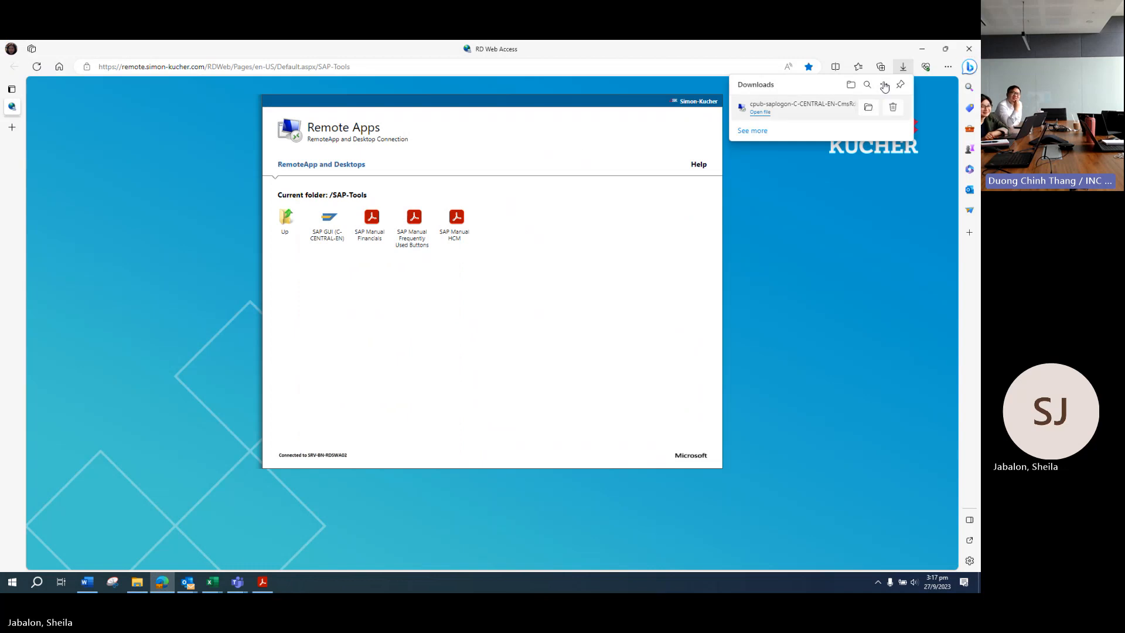
left_click(976, 52)
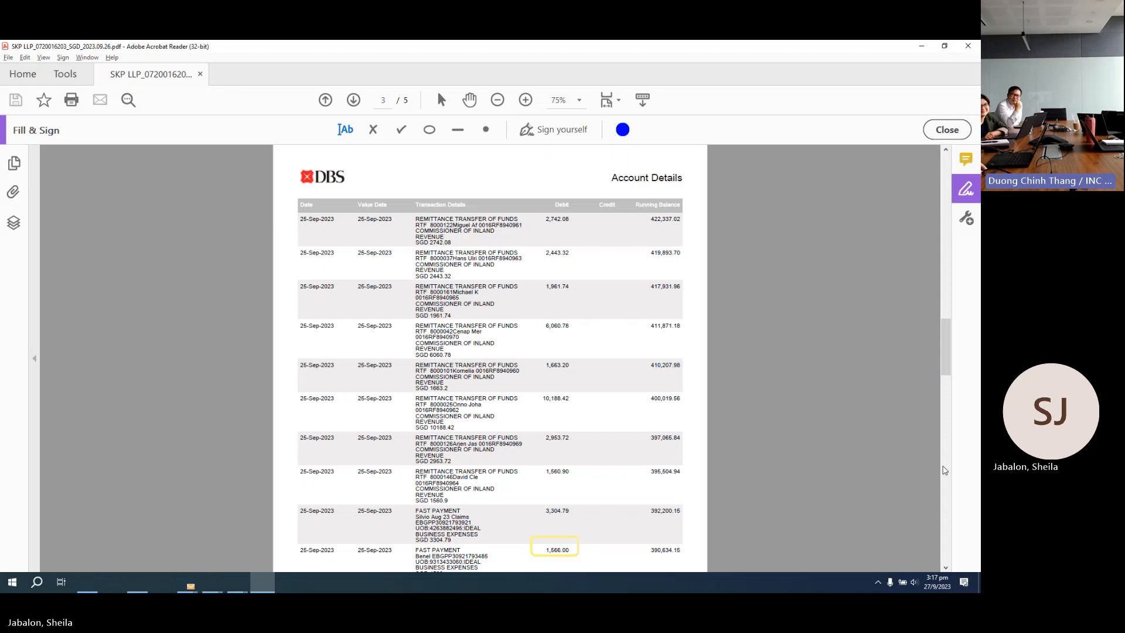
left_click(945, 442)
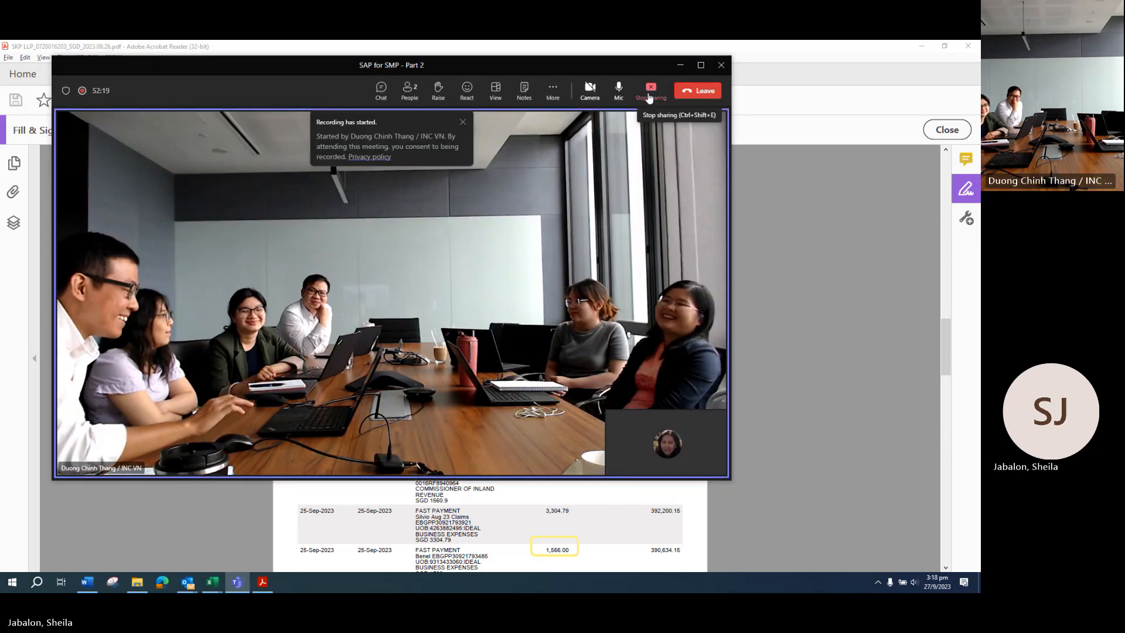
Step: Stop sharing this desktop in Teams and bring the RD Web Access page forward
left_click(649, 94)
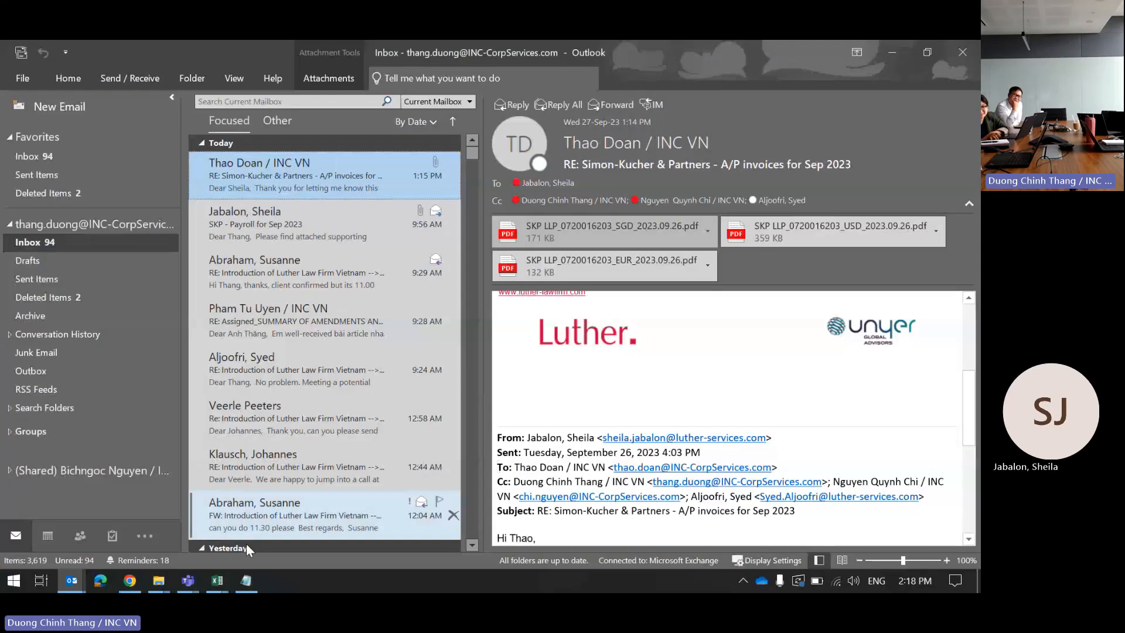
left_click(142, 586)
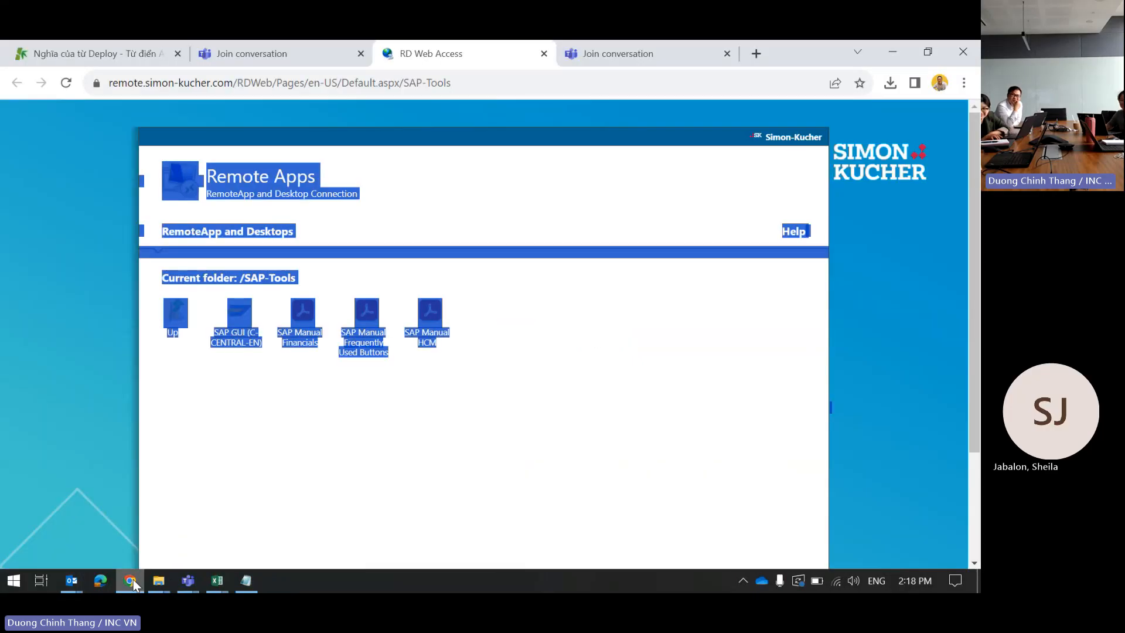
Step: Launch the downloaded remote SAP connection file from Chrome Downloads and confirm Connect
left_click(480, 417)
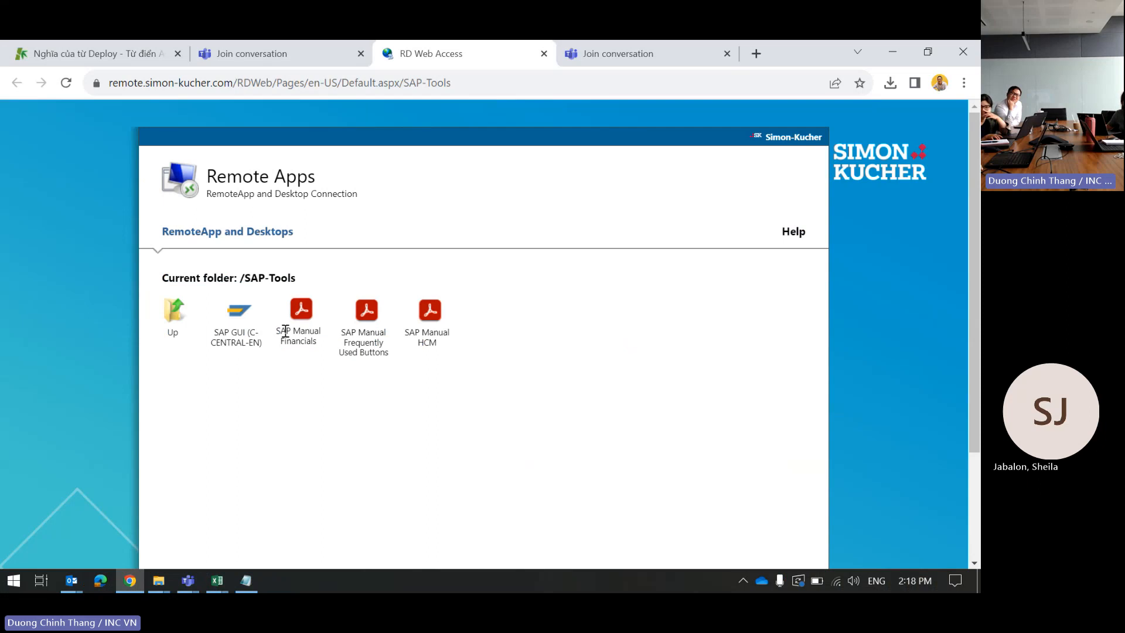
left_click(890, 85)
left_click(783, 153)
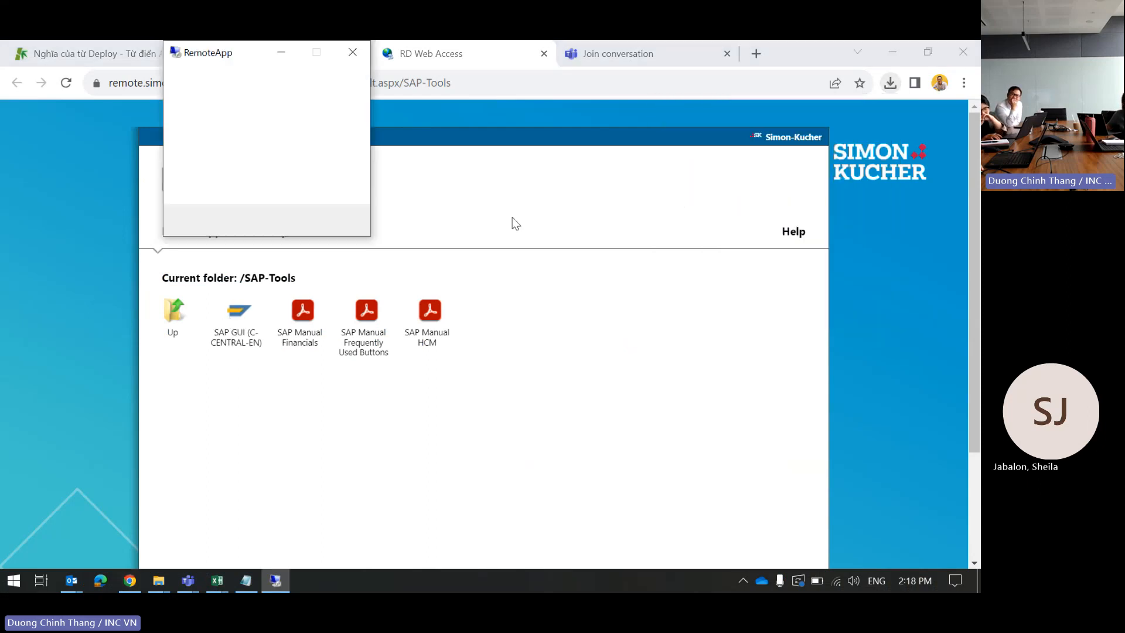
left_click(370, 295)
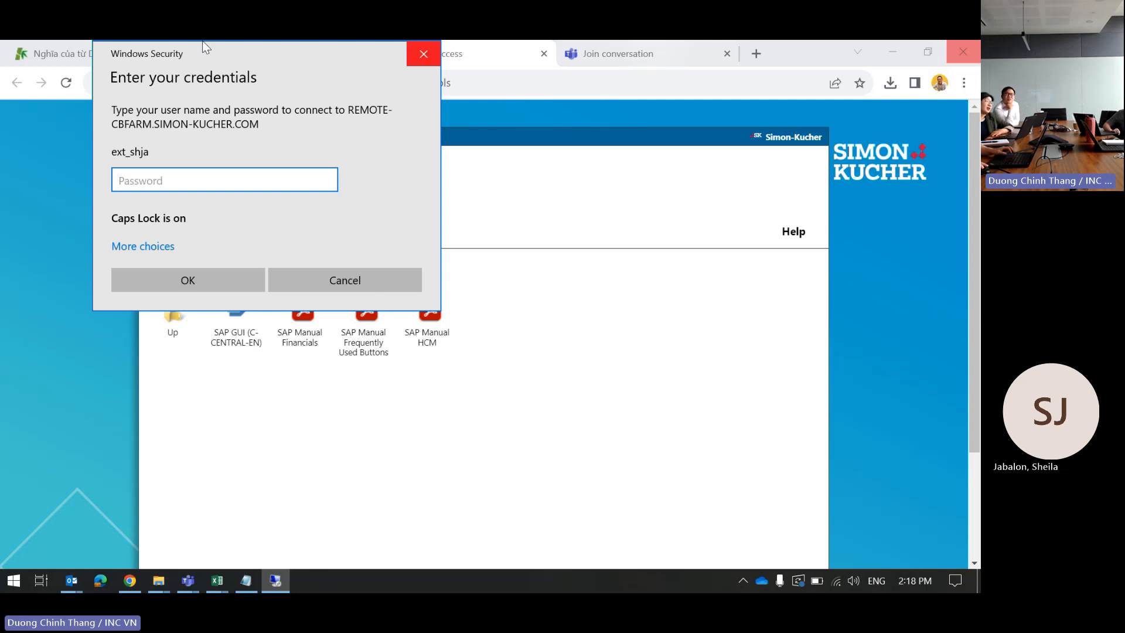
Step: Copy the account password from the Teams chat into the remote sign-in prompt
mouse_move(190, 587)
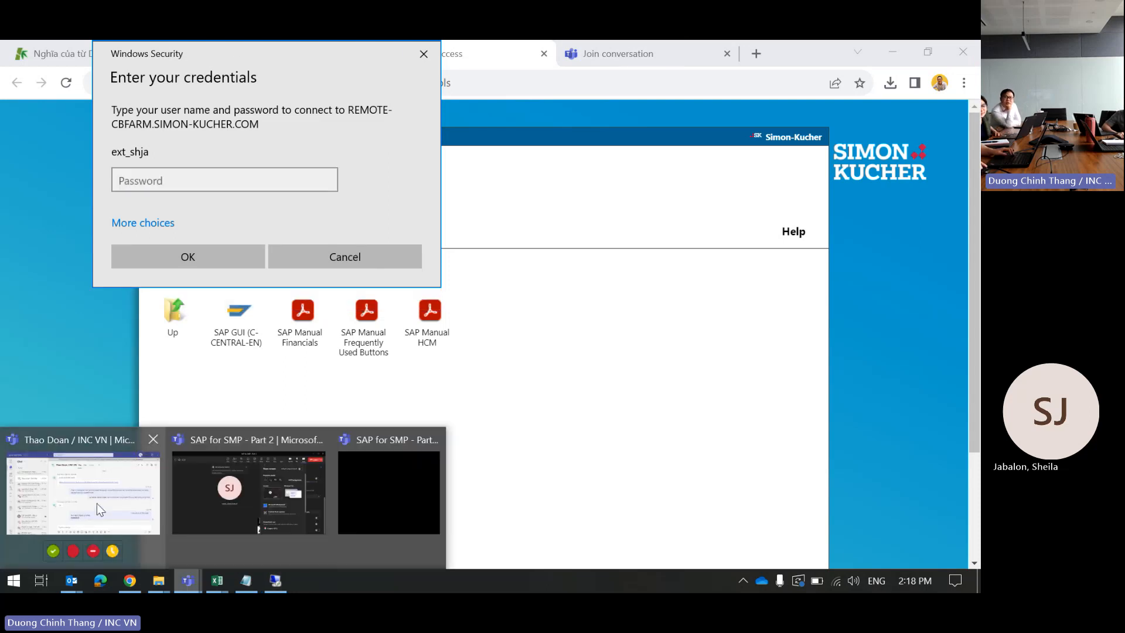
left_click(97, 504)
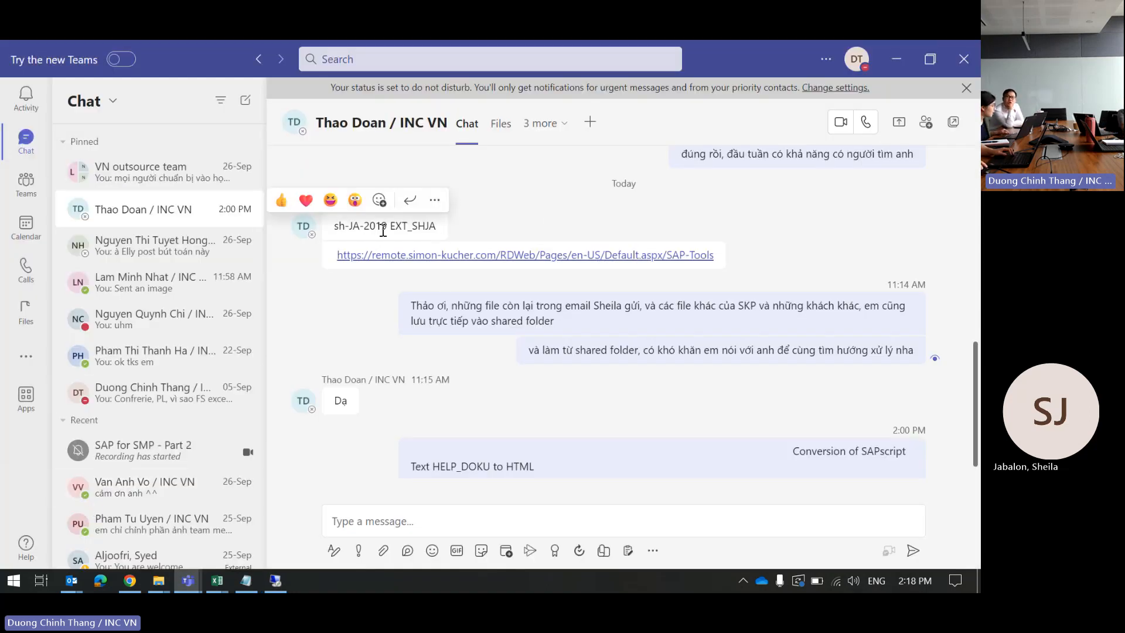
left_click_drag(388, 227, 264, 253)
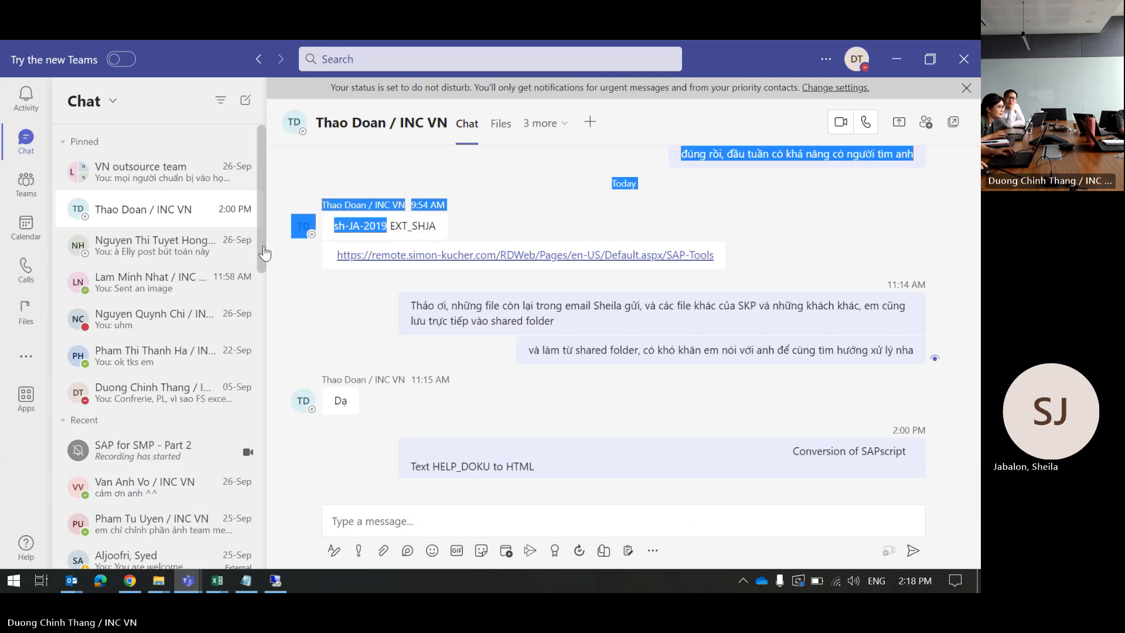
left_click(337, 229)
left_click_drag(338, 230, 394, 226)
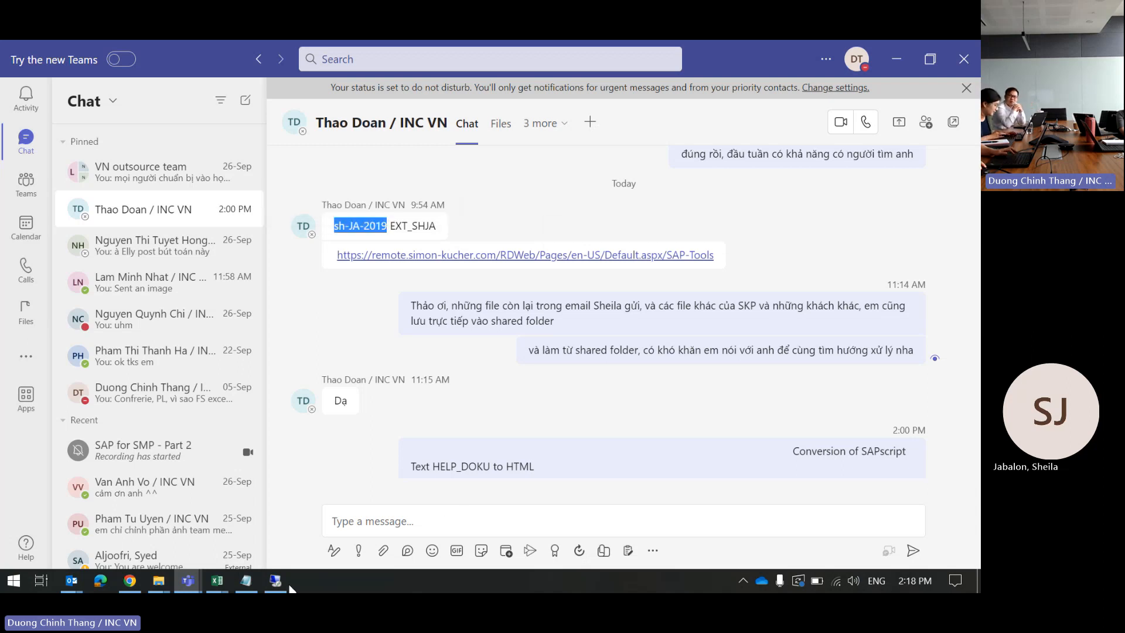
left_click(278, 578)
key("ctrl+v")
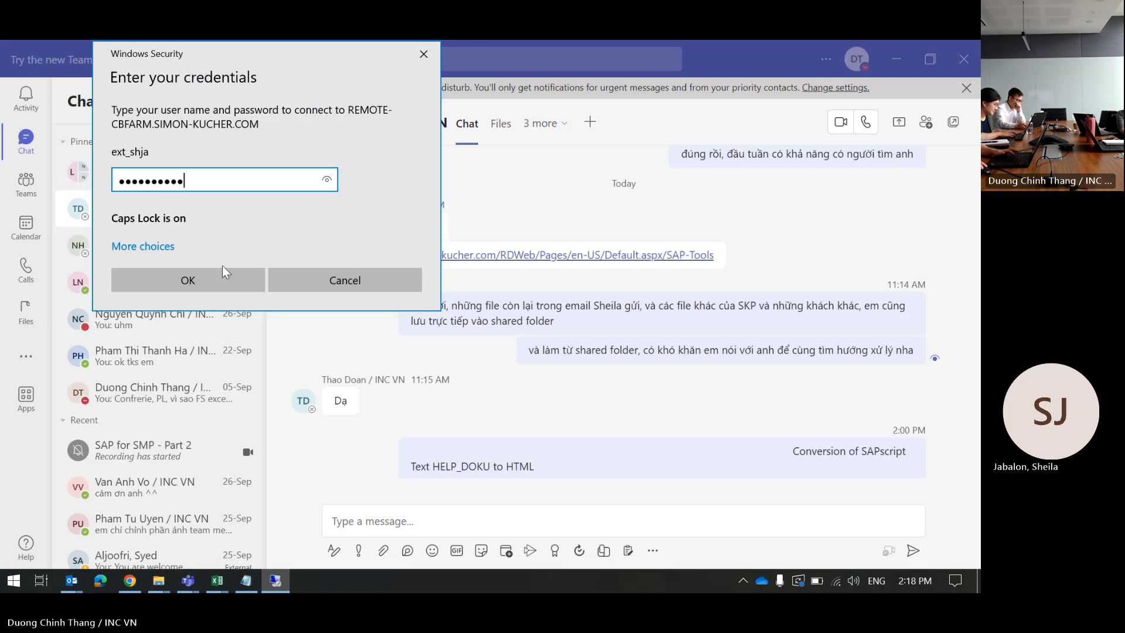
Step: Confirm the Windows Security credentials with OK to open the remote SAP Logon 770
left_click(204, 287)
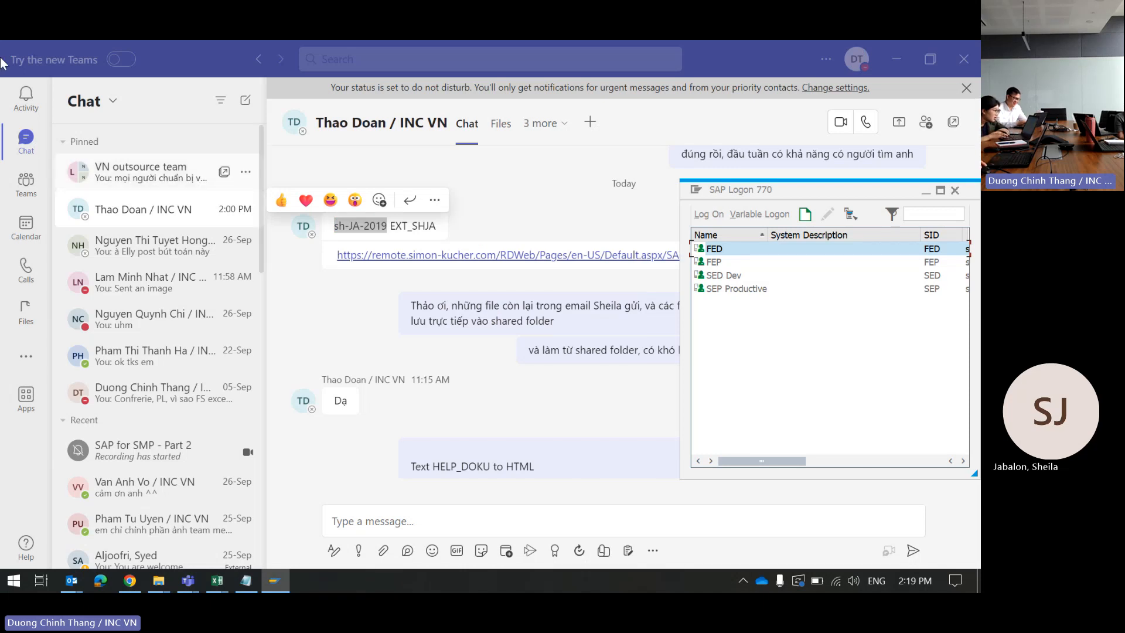
Step: Log on to SEP Productive client 100 with the saved user name and account password
double_click(737, 289)
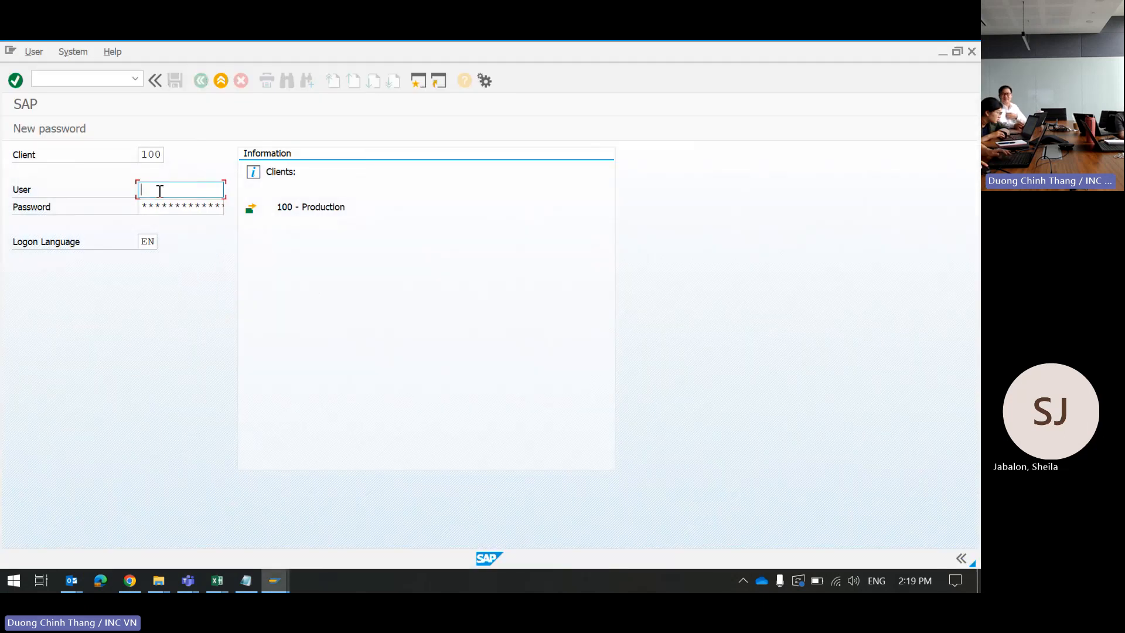
left_click(159, 191)
left_click(142, 203)
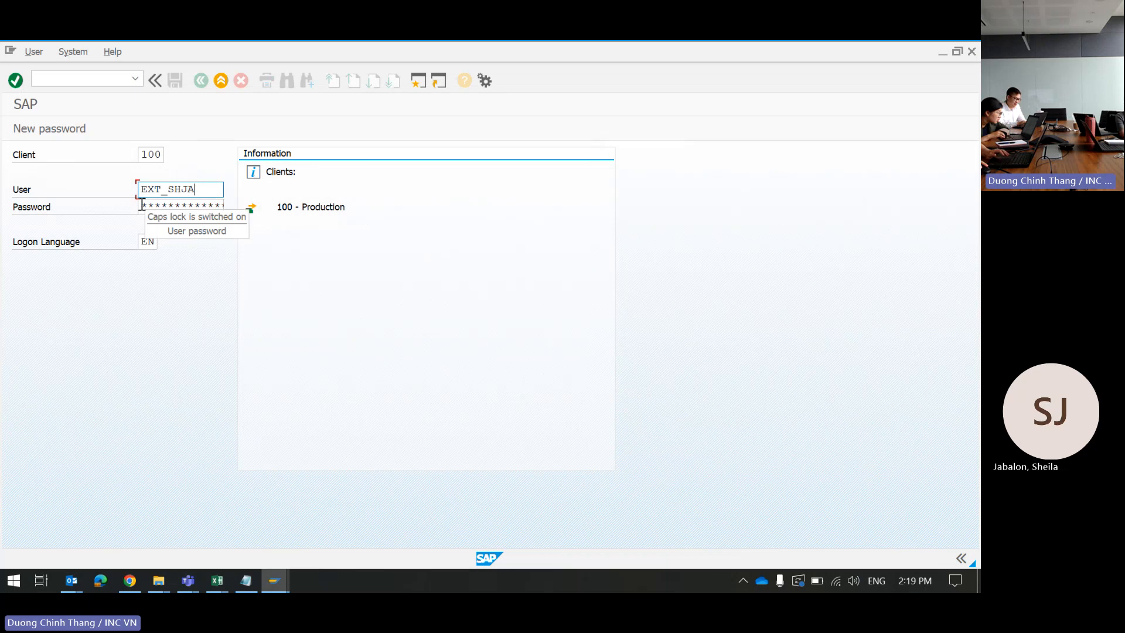
key("Tab")
type("*")
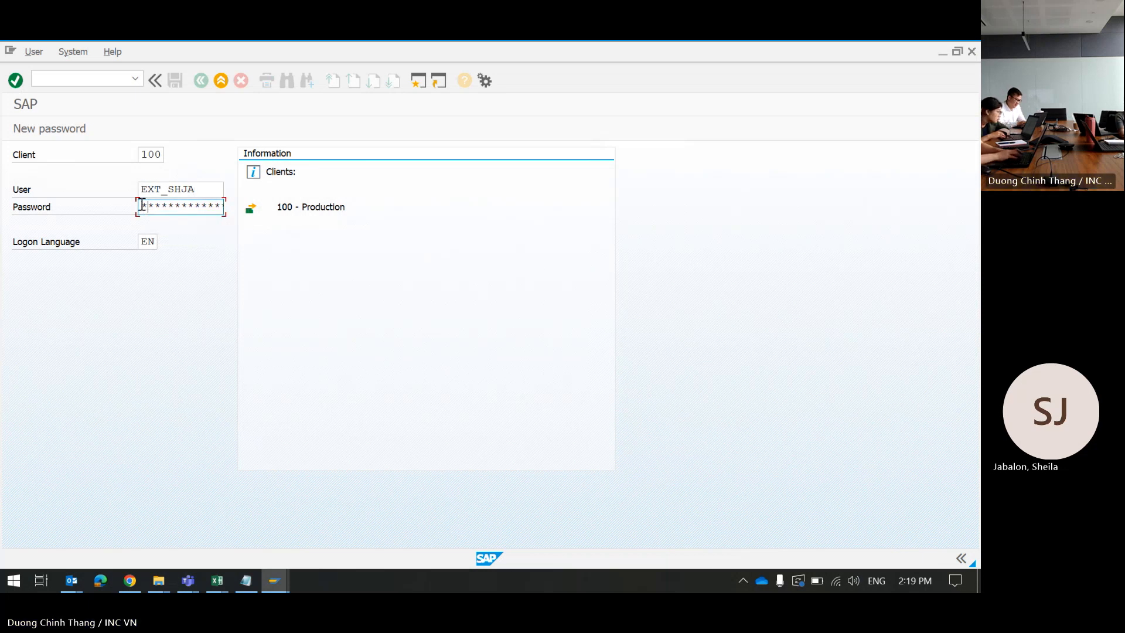
key("Return")
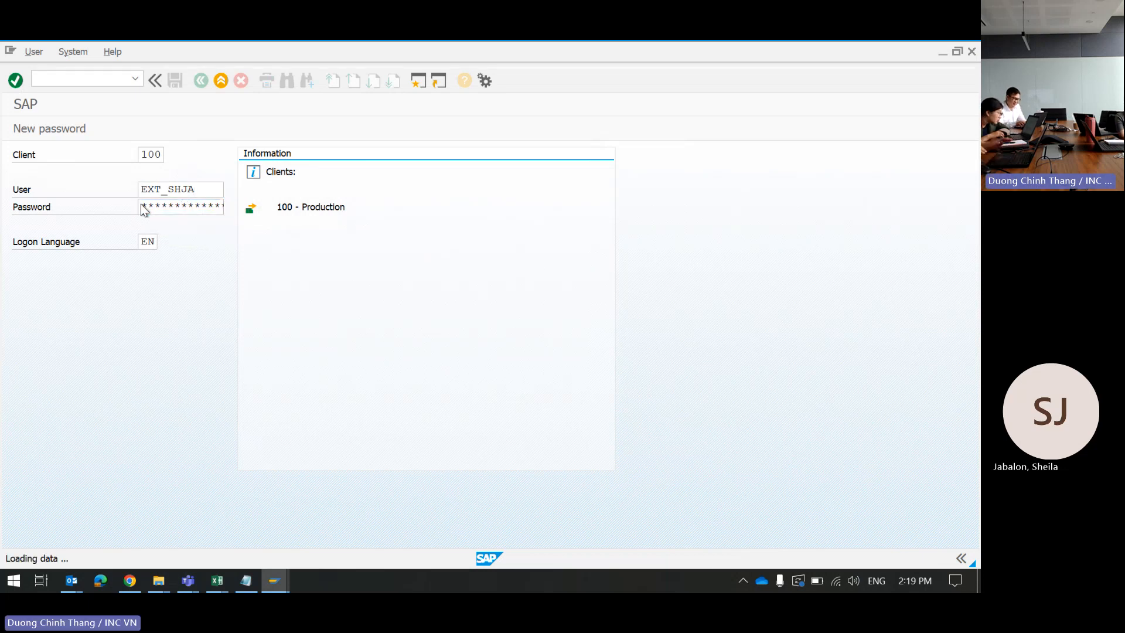
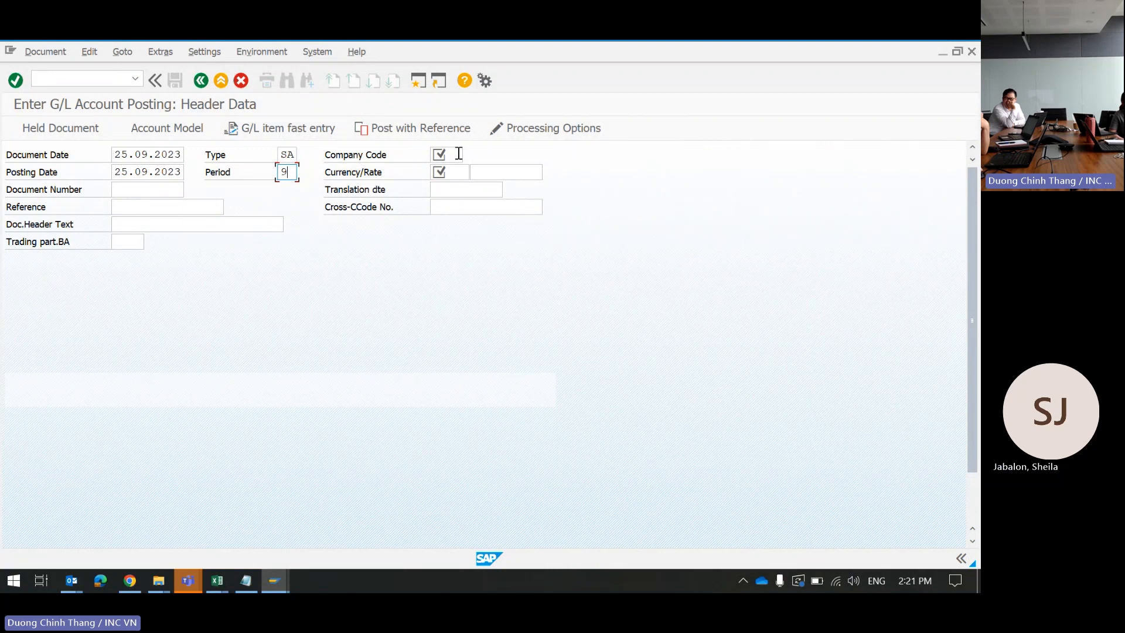
Step: Enter company code SG10 and currency SGD (Singapore Dollar) in the G/L posting header
left_click(459, 154)
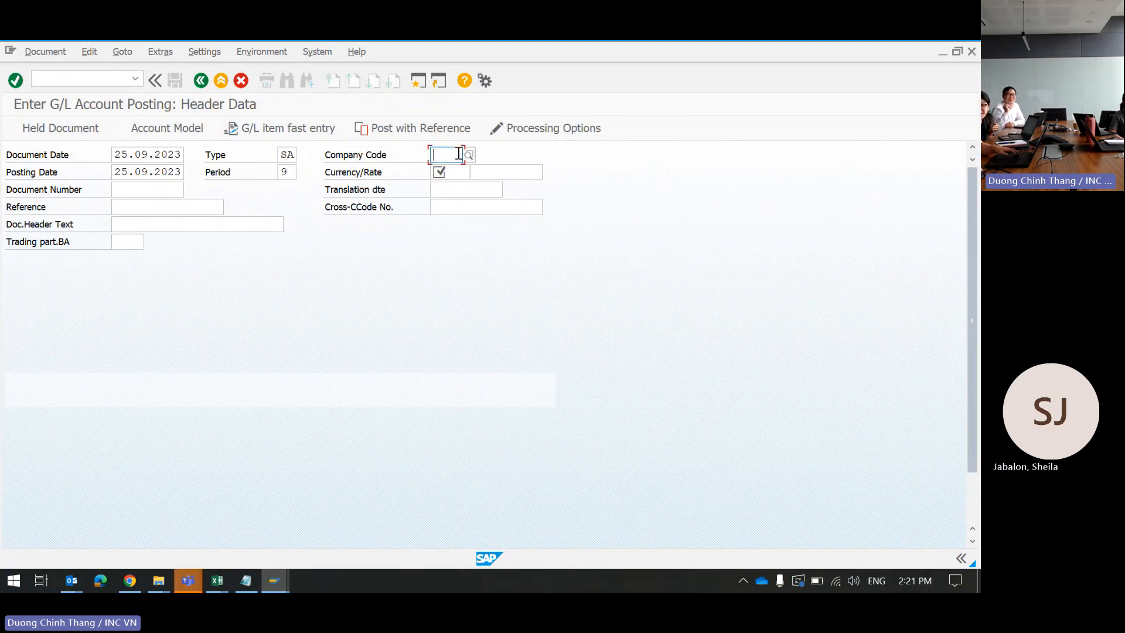
type("sg")
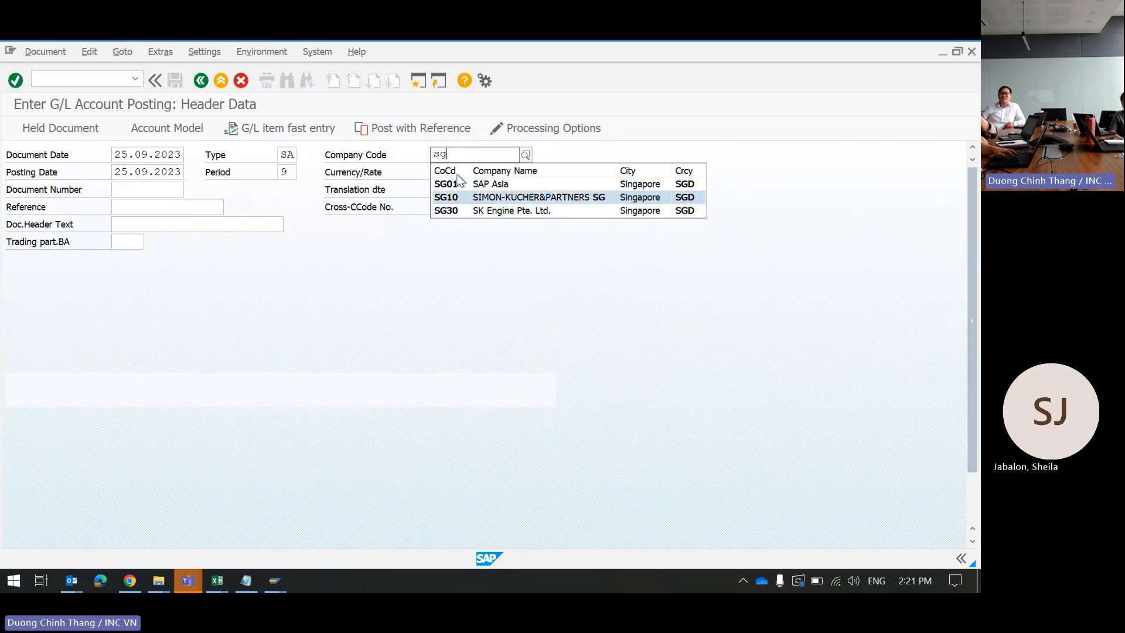
key("Return")
left_click(453, 174)
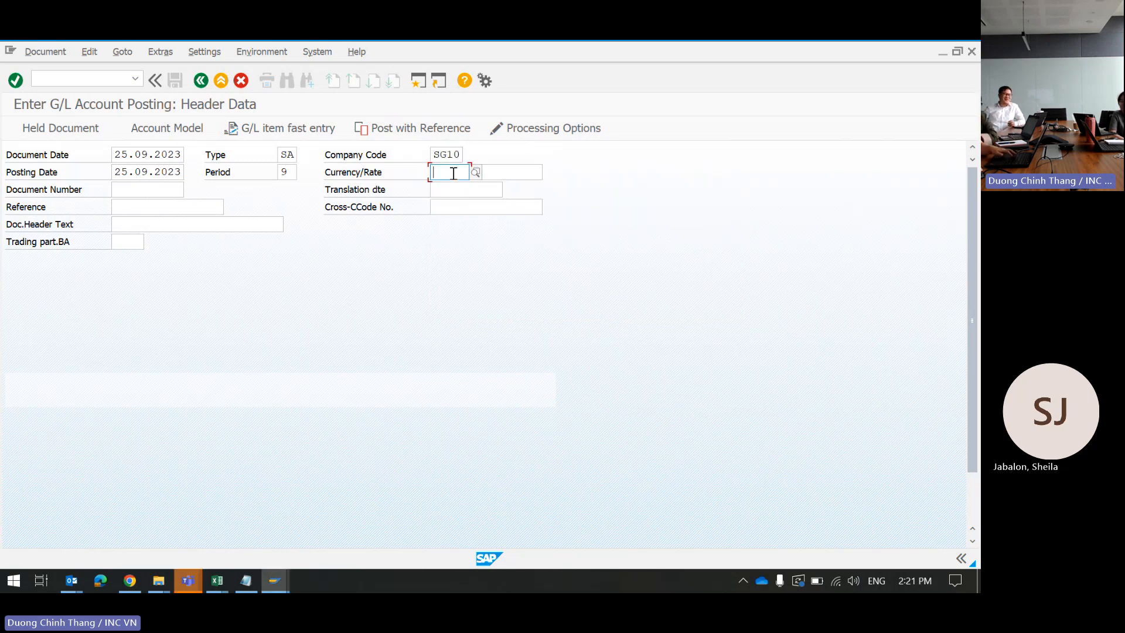
type("SGD")
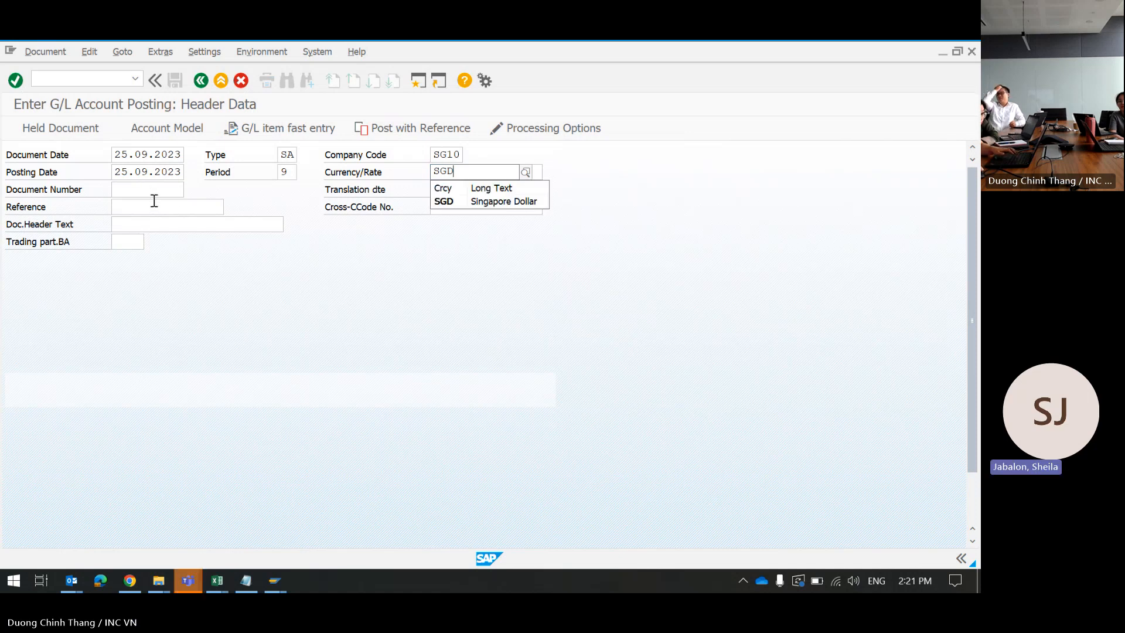
left_click(449, 201)
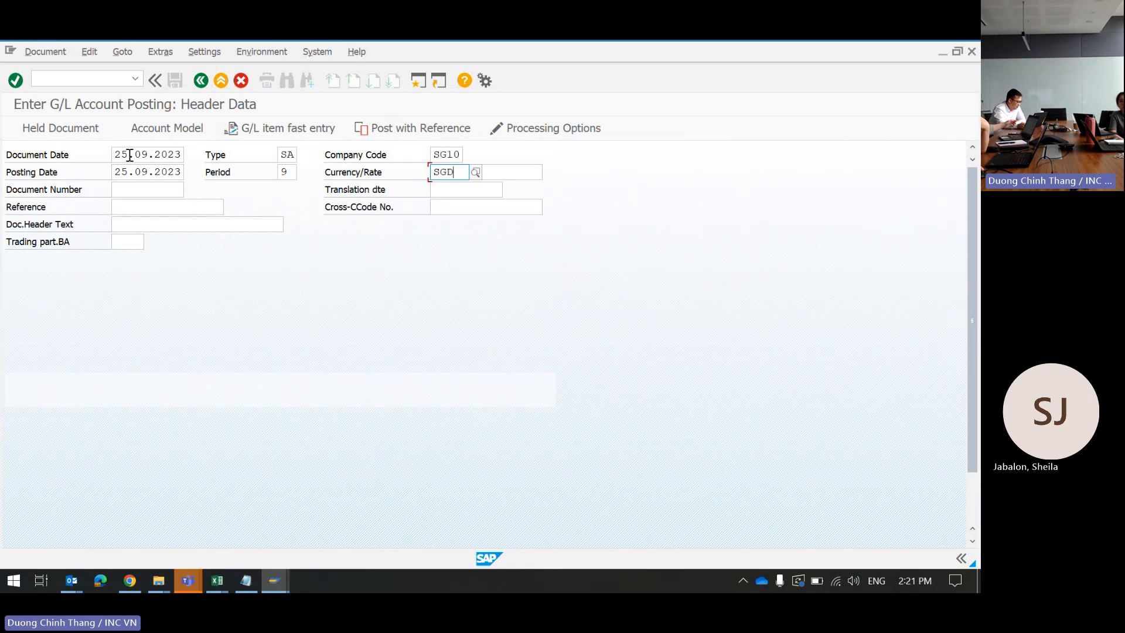
Step: Change both the document date and the posting date to 11.09.2023
left_click_drag(127, 155, 110, 154)
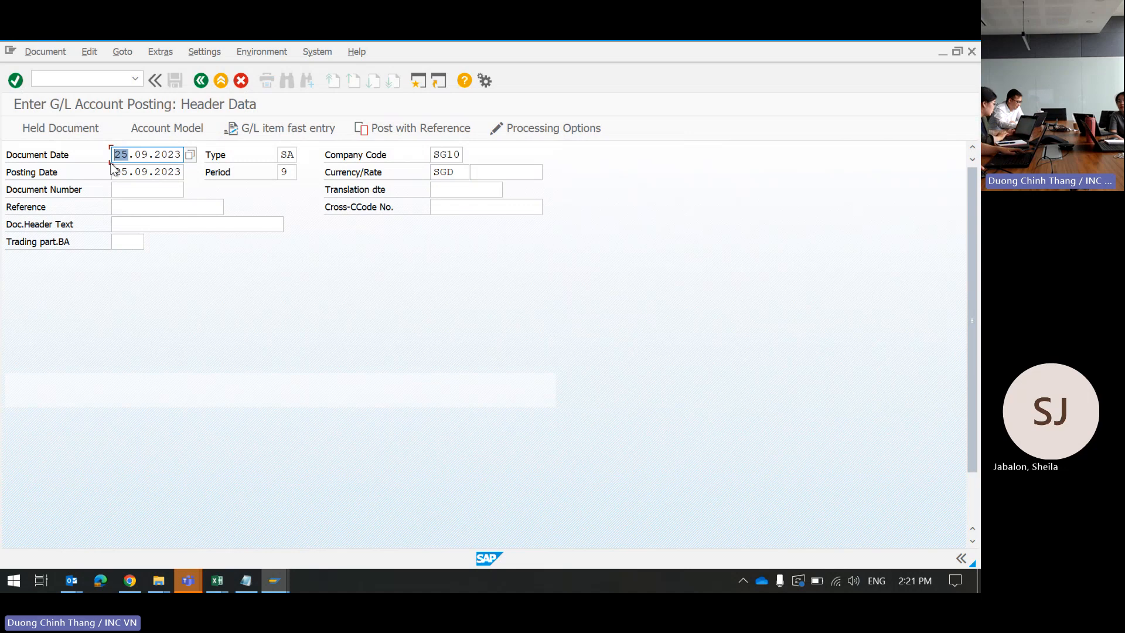
type("11")
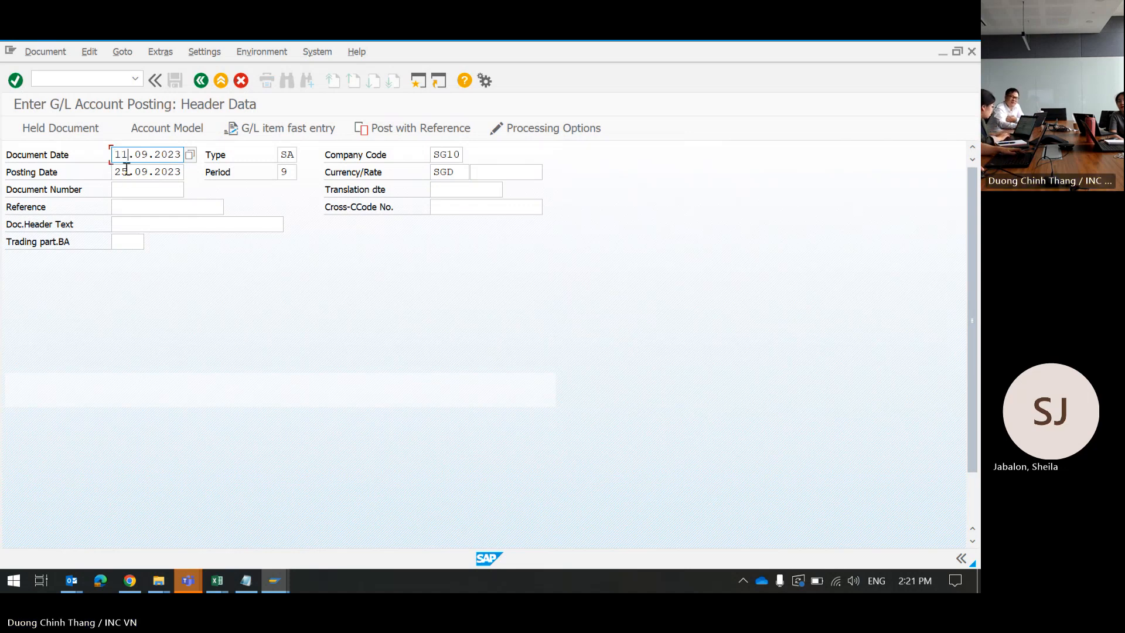
left_click(127, 170)
type("11")
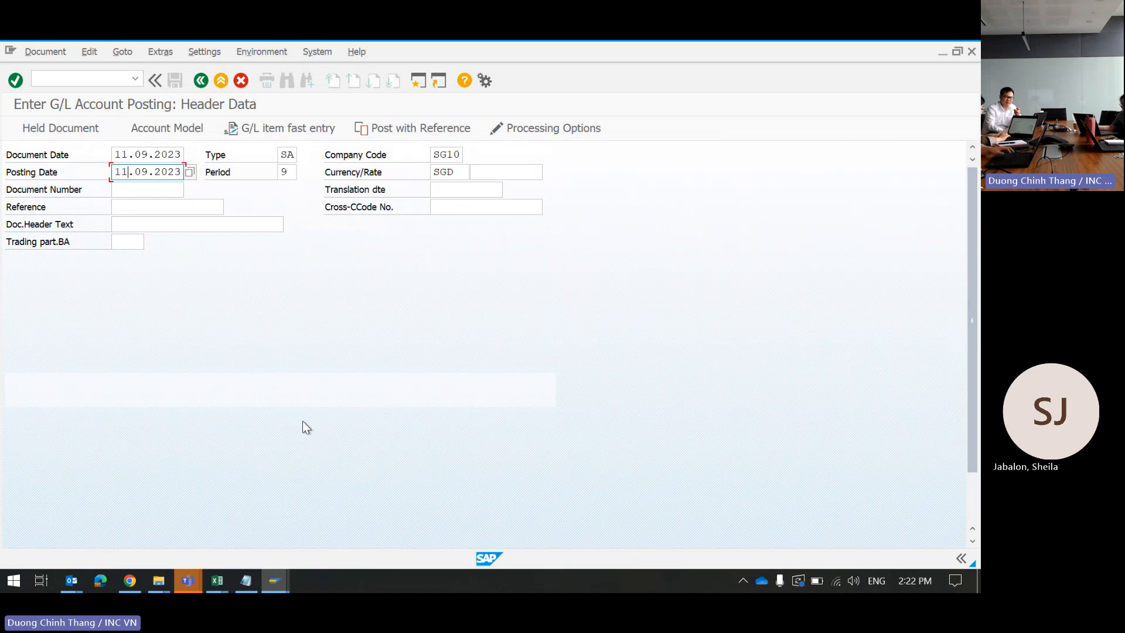
left_click(189, 586)
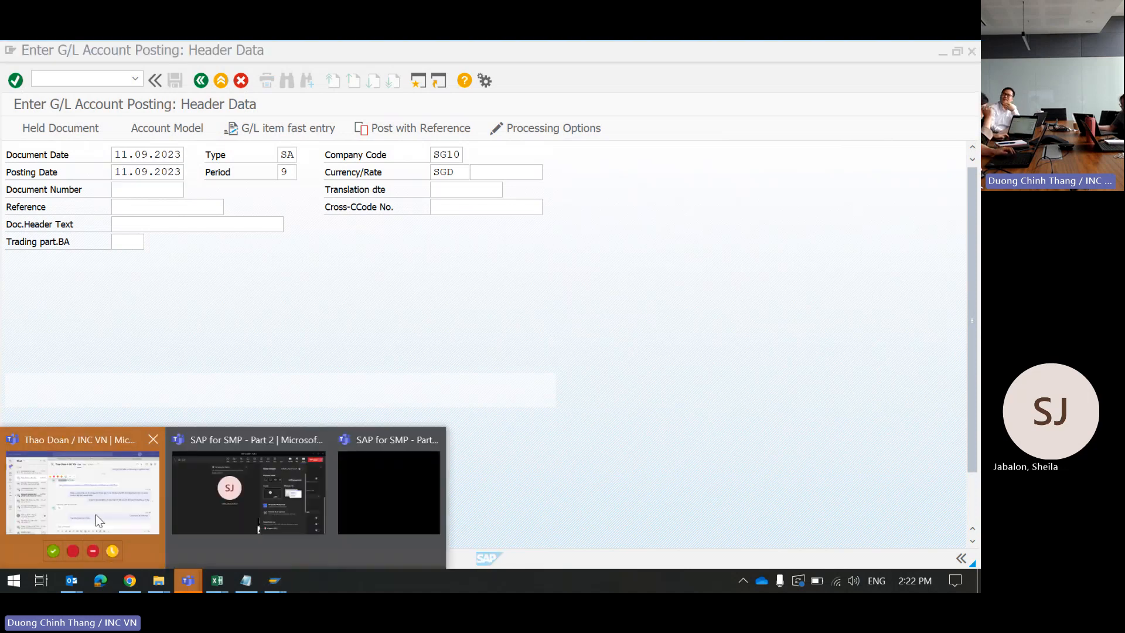
Step: Check the Teams remittance chat for the SGD 3070.32 and 3186.92 transfers, then return to the SAP posting
left_click(100, 520)
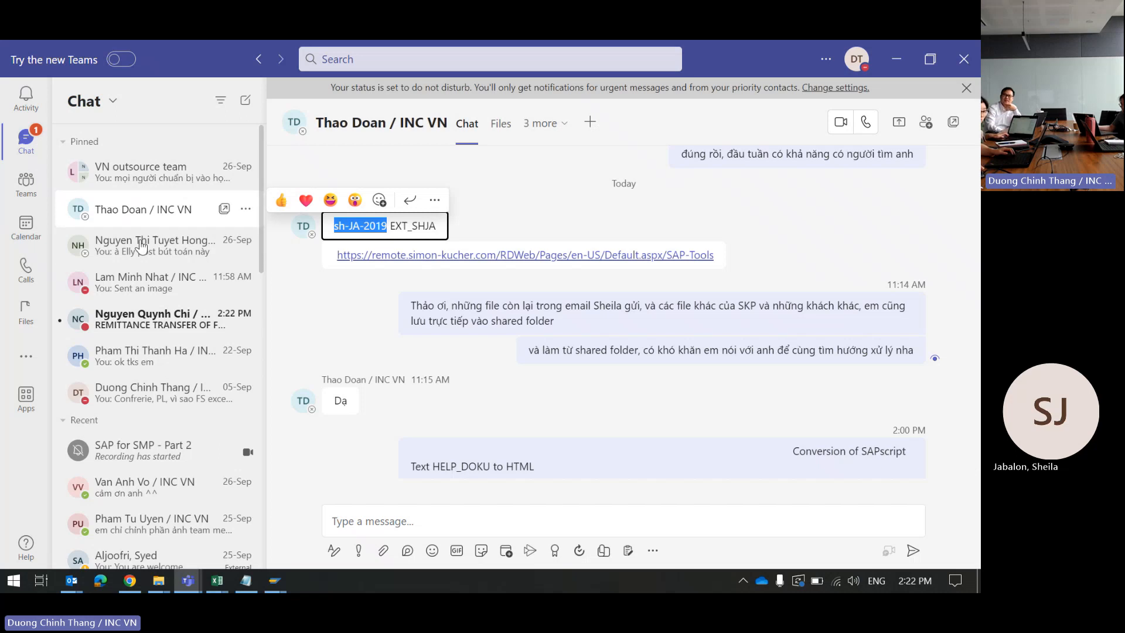
left_click(146, 327)
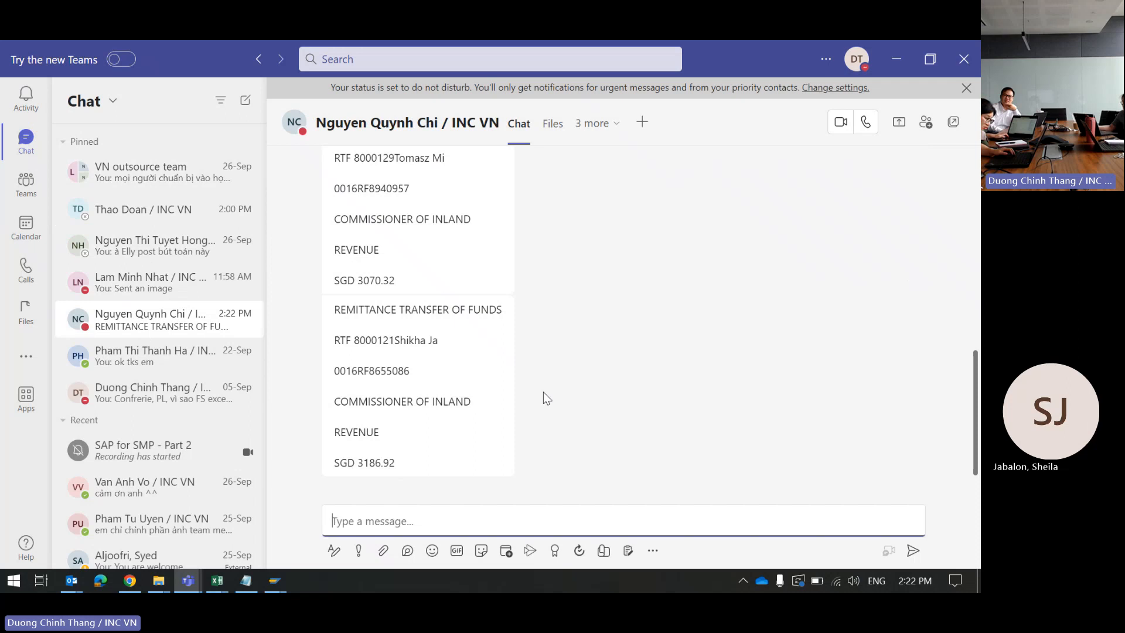
scroll(414, 405, "up", 1)
scroll(414, 404, "up", 1)
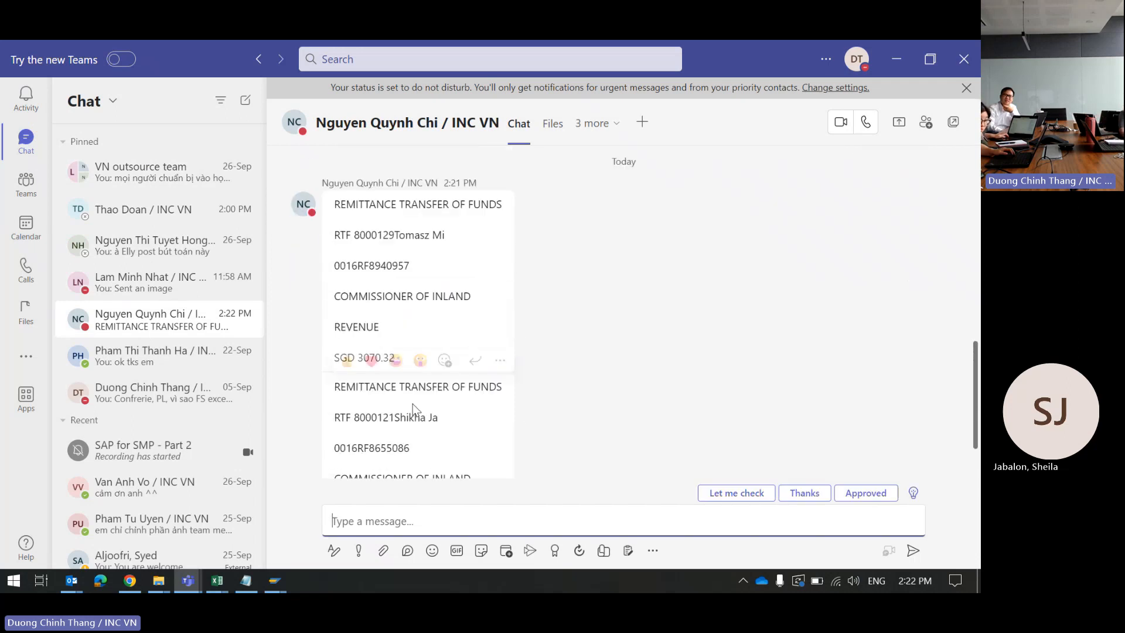
scroll(413, 408, "down", 2)
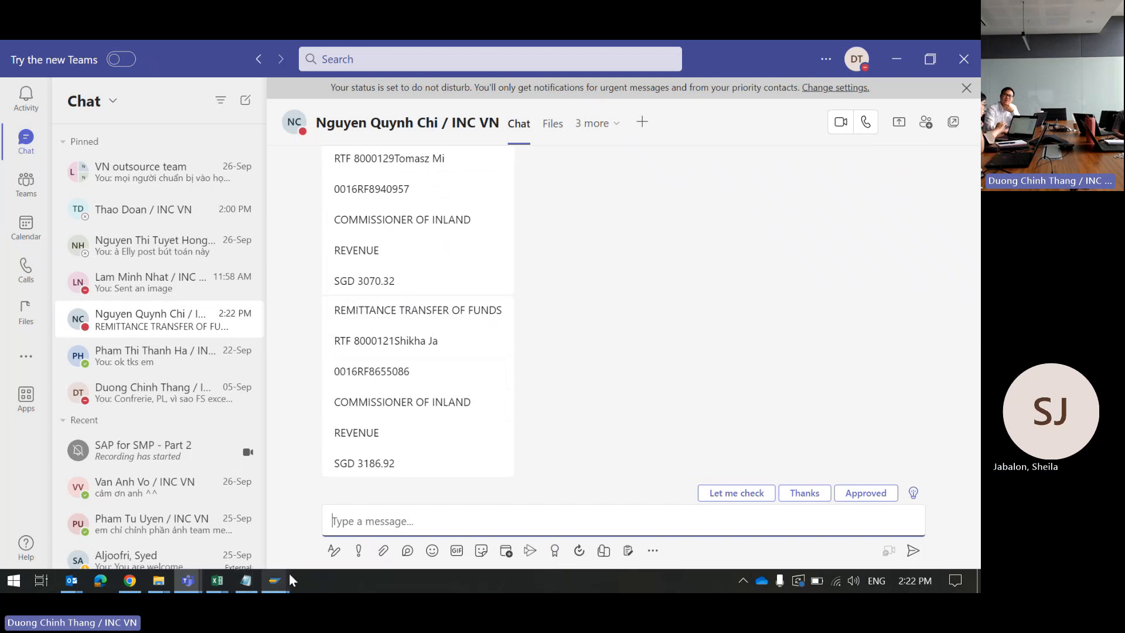
left_click(275, 586)
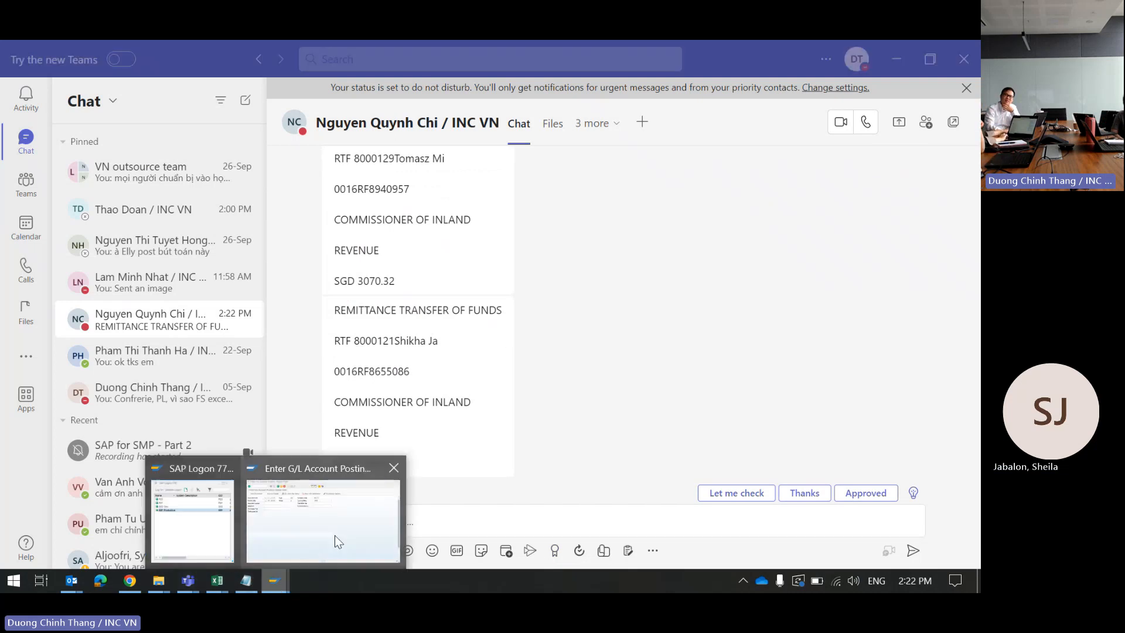
left_click(336, 536)
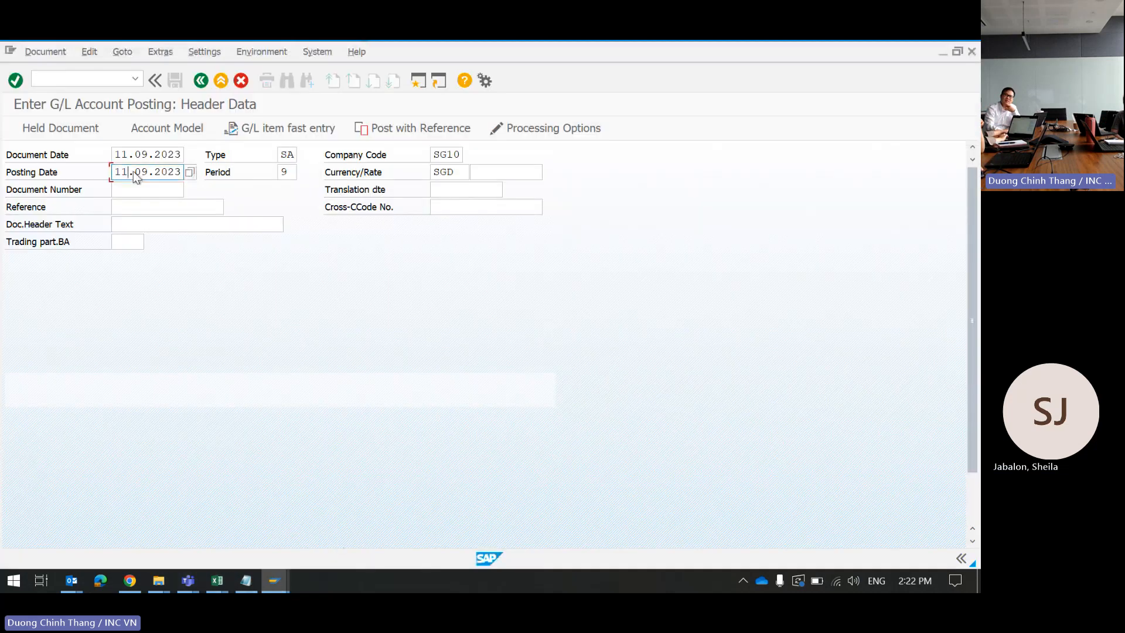
left_click(129, 207)
left_click(129, 207)
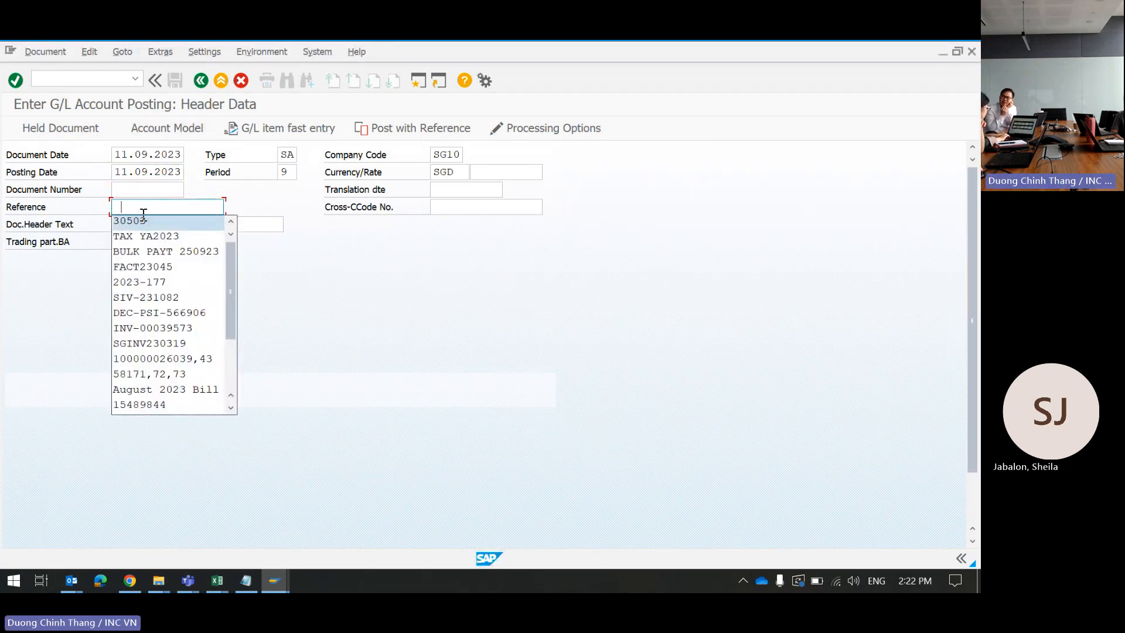
left_click(251, 225)
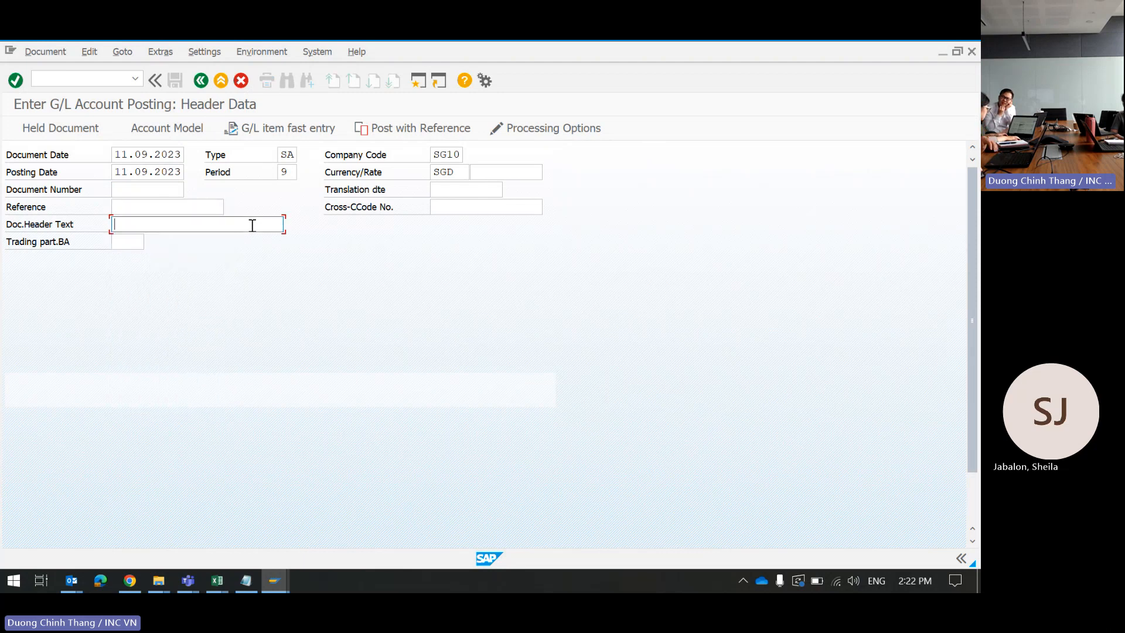
left_click(220, 229)
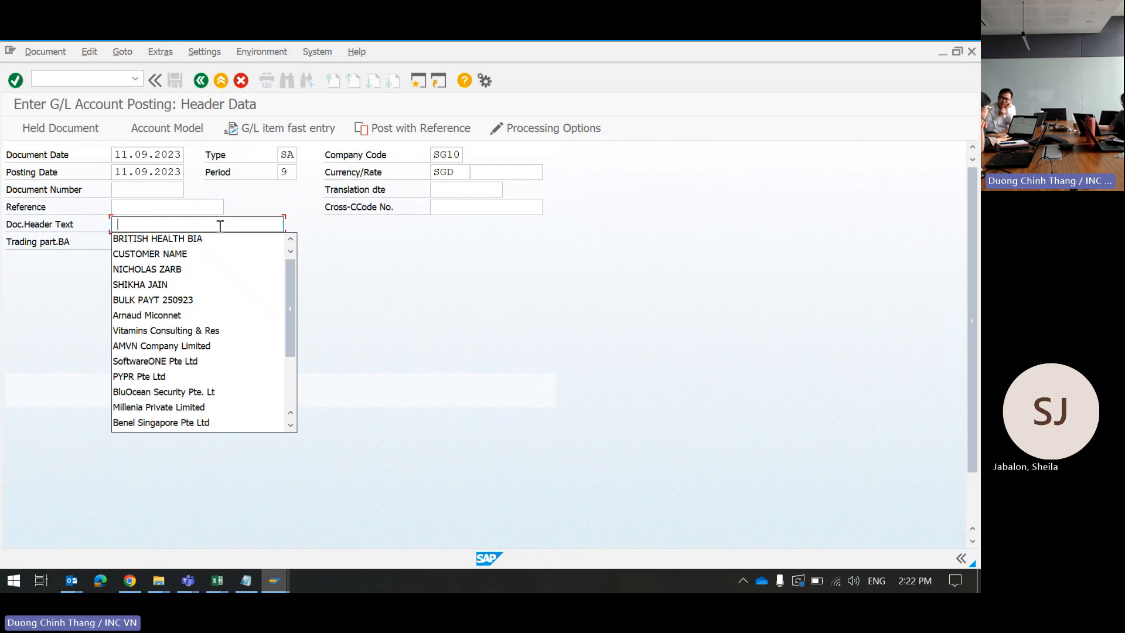
left_click(406, 277)
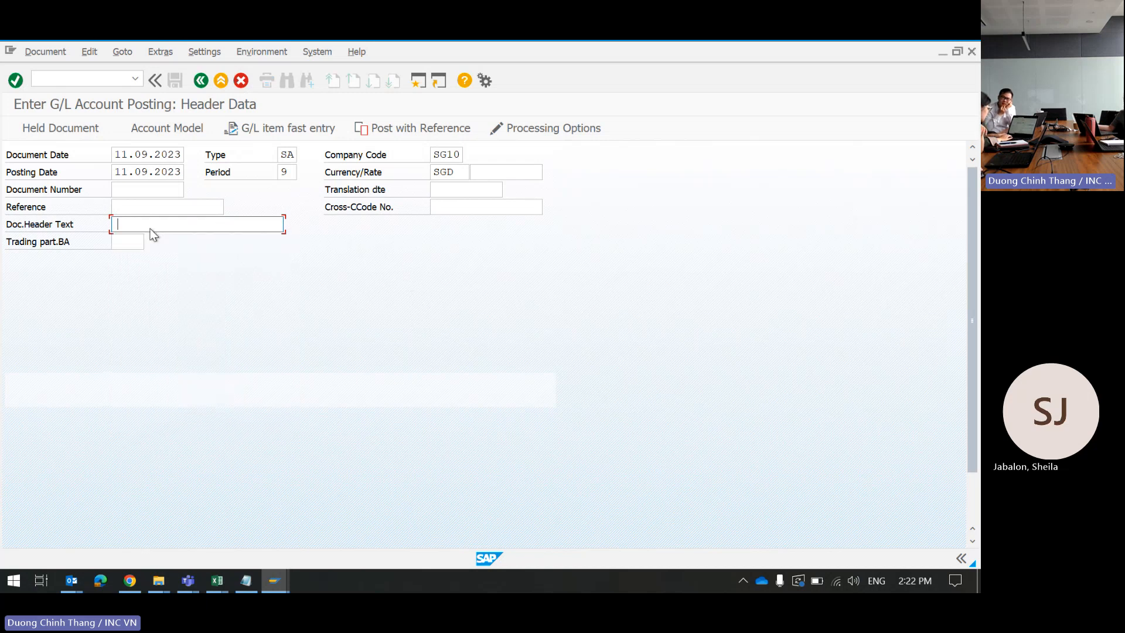
left_click(138, 205)
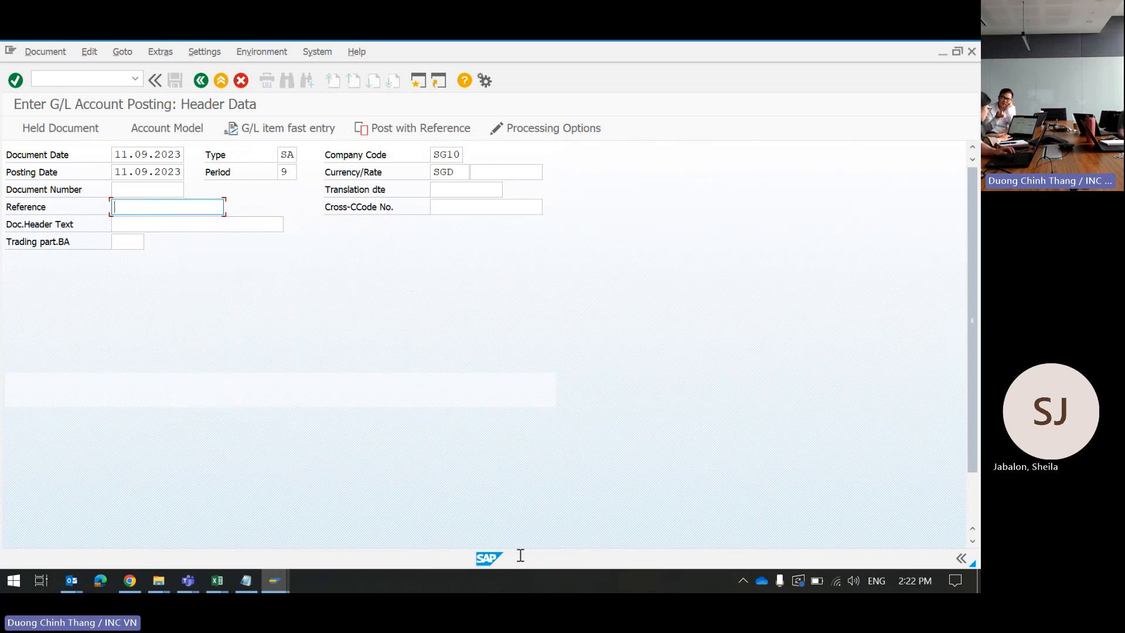
left_click(273, 580)
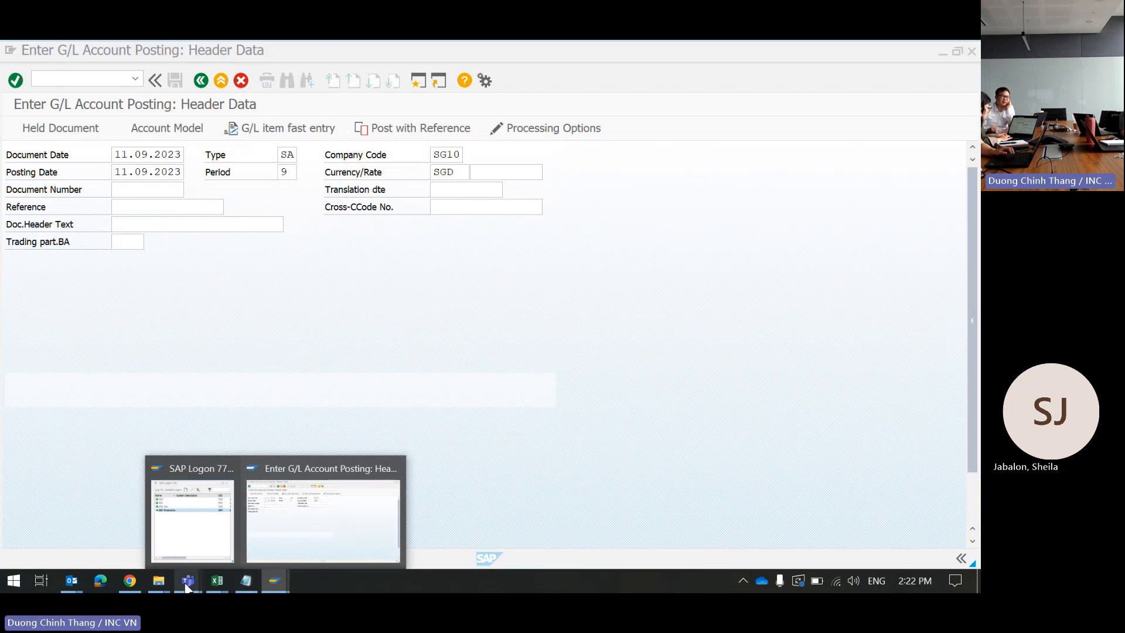
Step: Select the second remittance's partner name in the Teams chat and scroll up to the SGD 3070.32 transfer
mouse_move(185, 583)
left_click(115, 507)
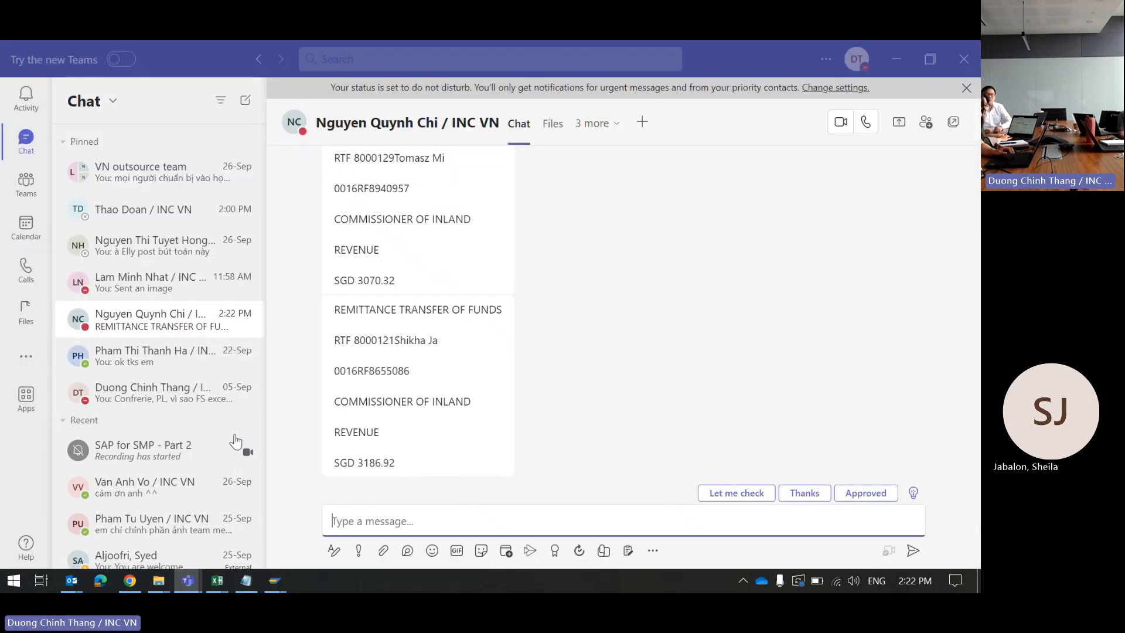
left_click_drag(394, 340, 456, 344)
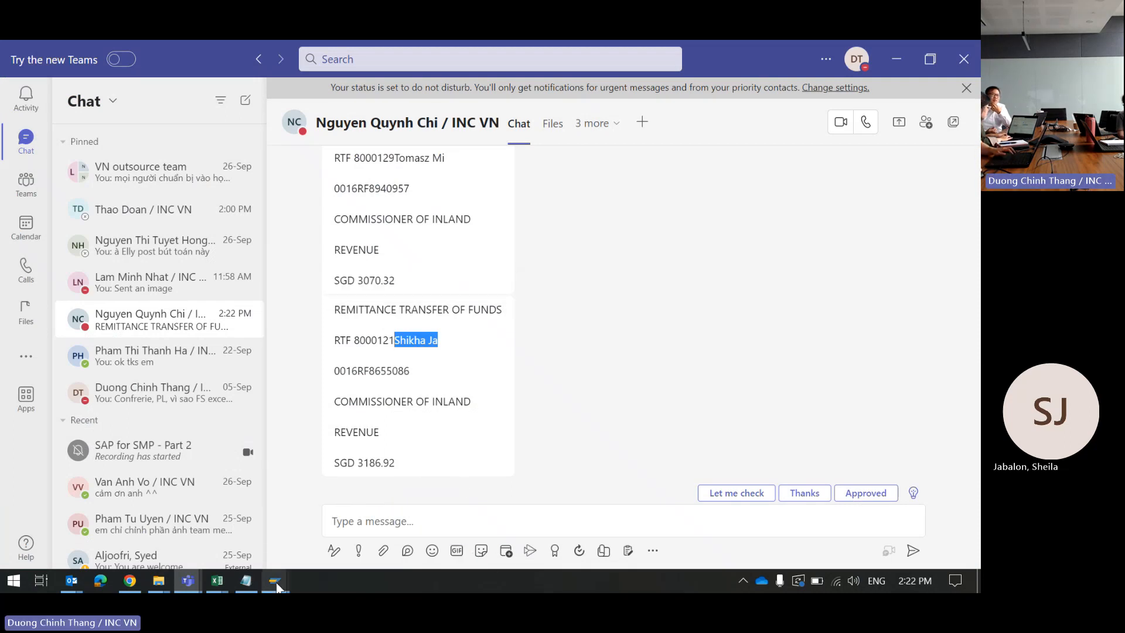
mouse_move(280, 586)
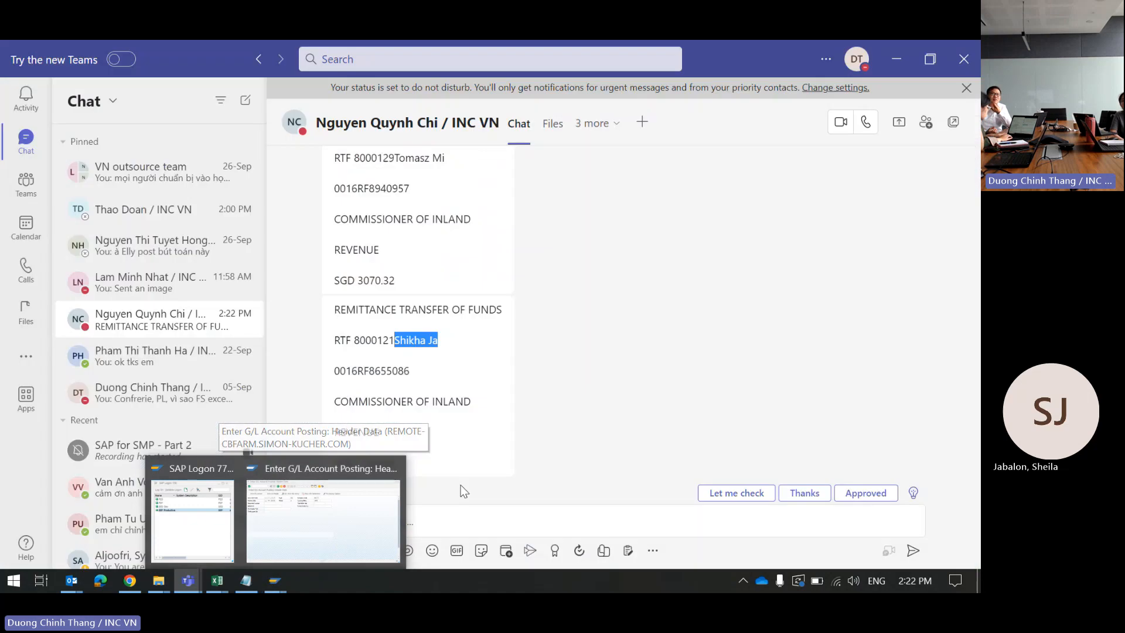
scroll(510, 378, "up", 4)
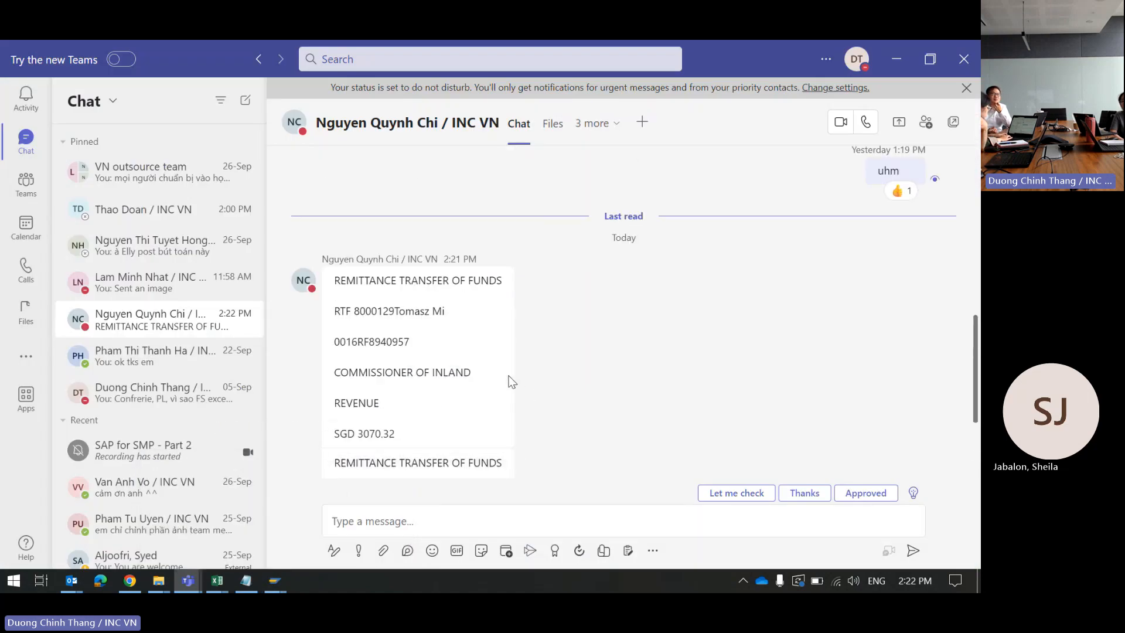
mouse_move(511, 381)
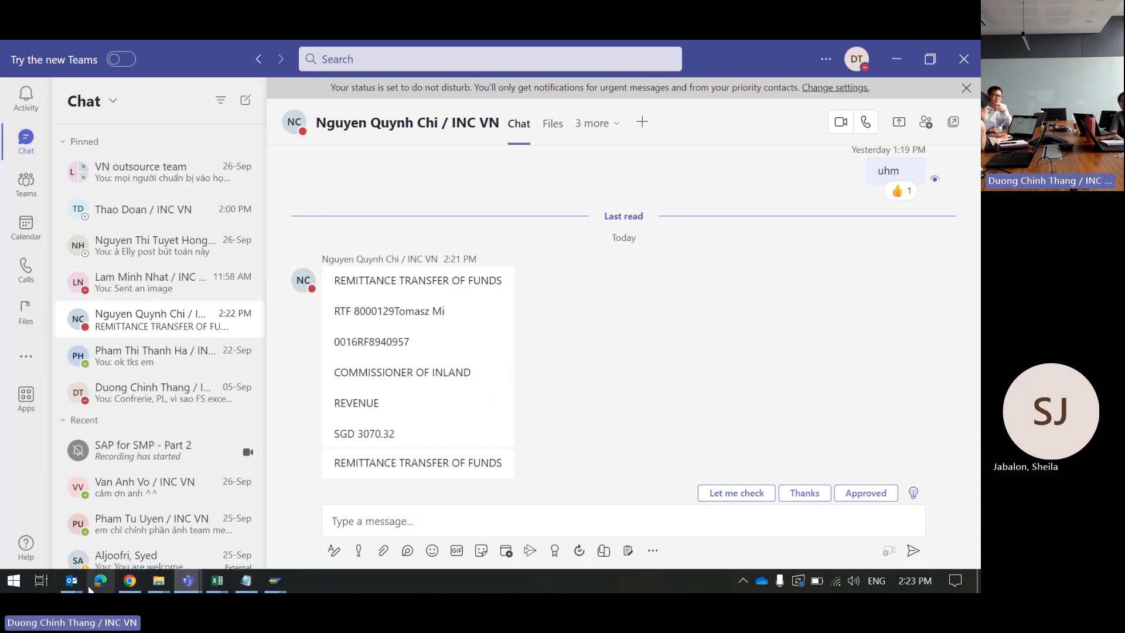
left_click(71, 580)
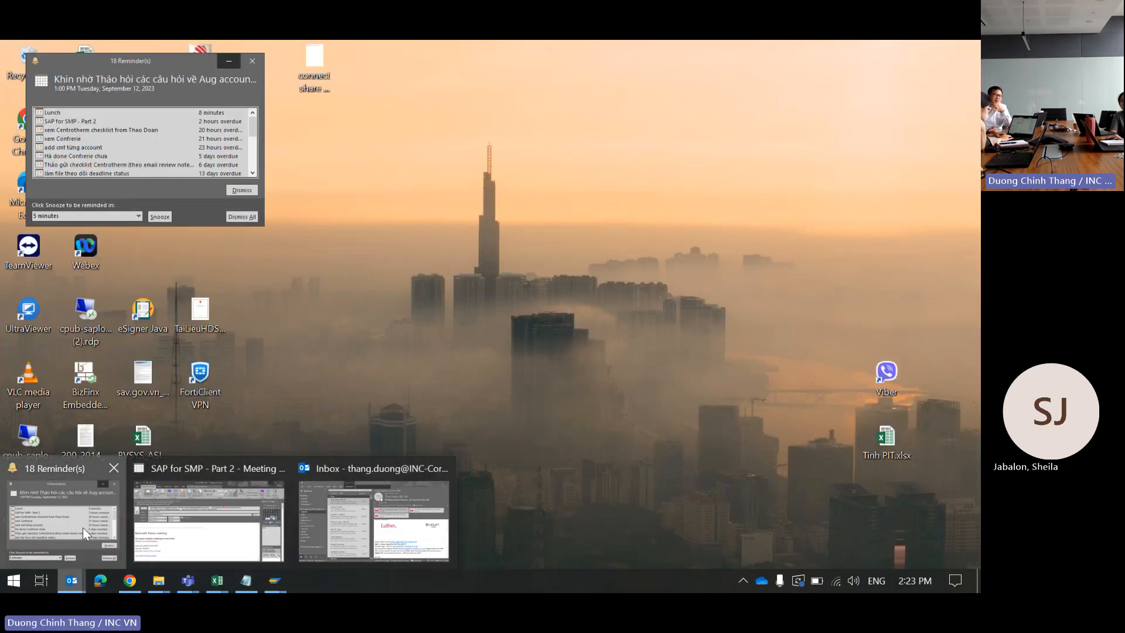
left_click(82, 527)
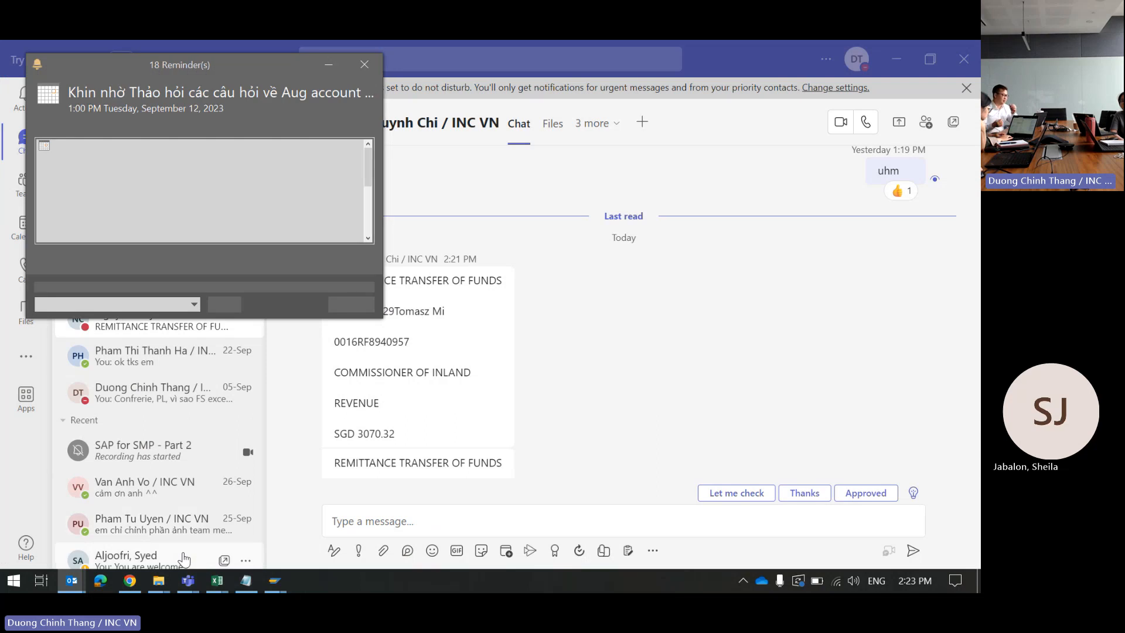
mouse_move(72, 580)
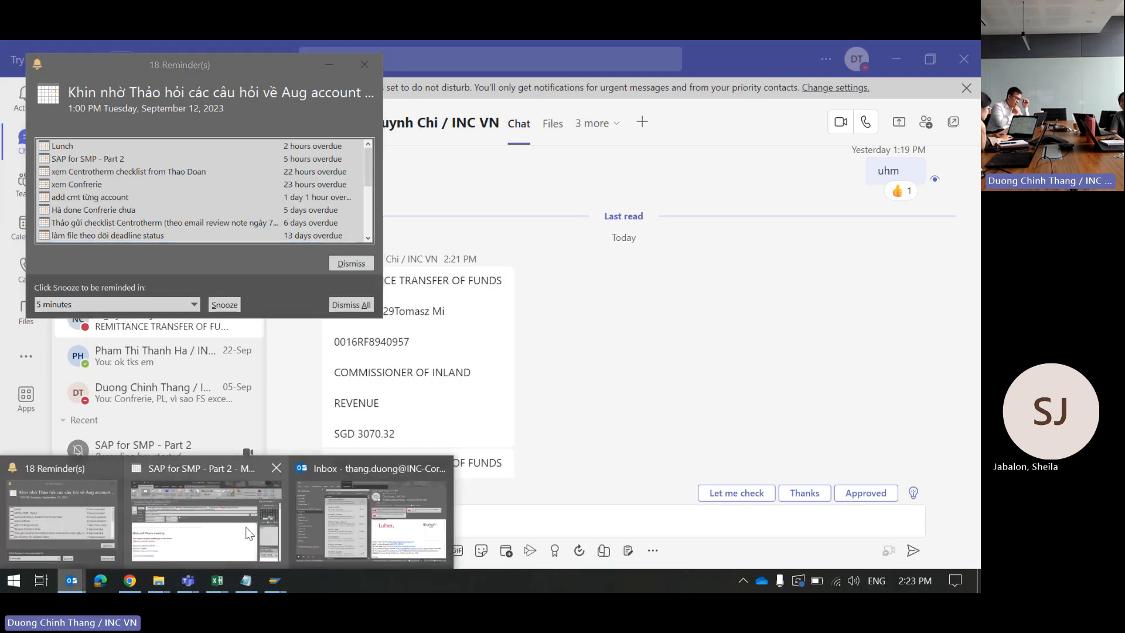
left_click(314, 525)
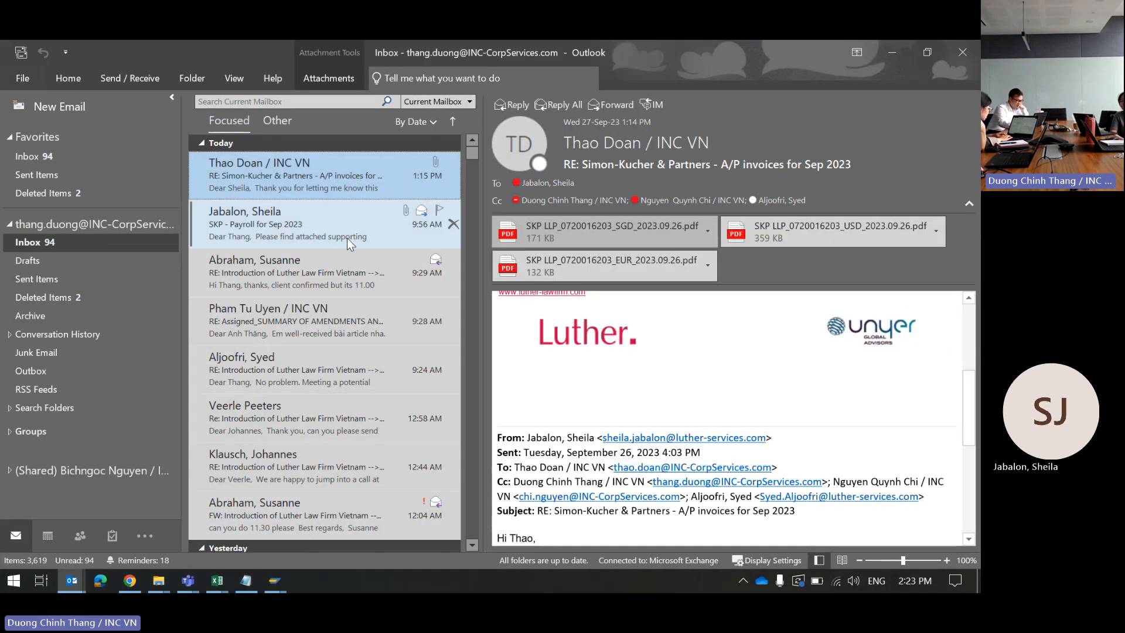
left_click(707, 231)
left_click(619, 280)
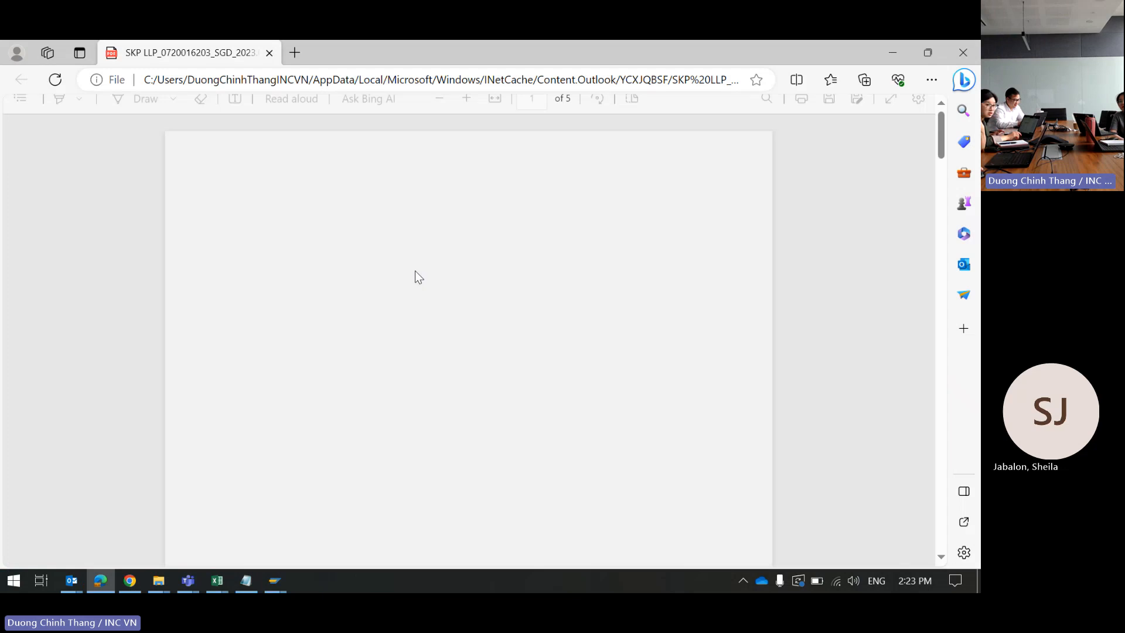
Step: Check the 11-Sep tax rows on the statement (3,186.92, 2,581.70, 7,256.70) and their partner names
scroll(416, 265, "down", 10)
scroll(416, 264, "up", 2)
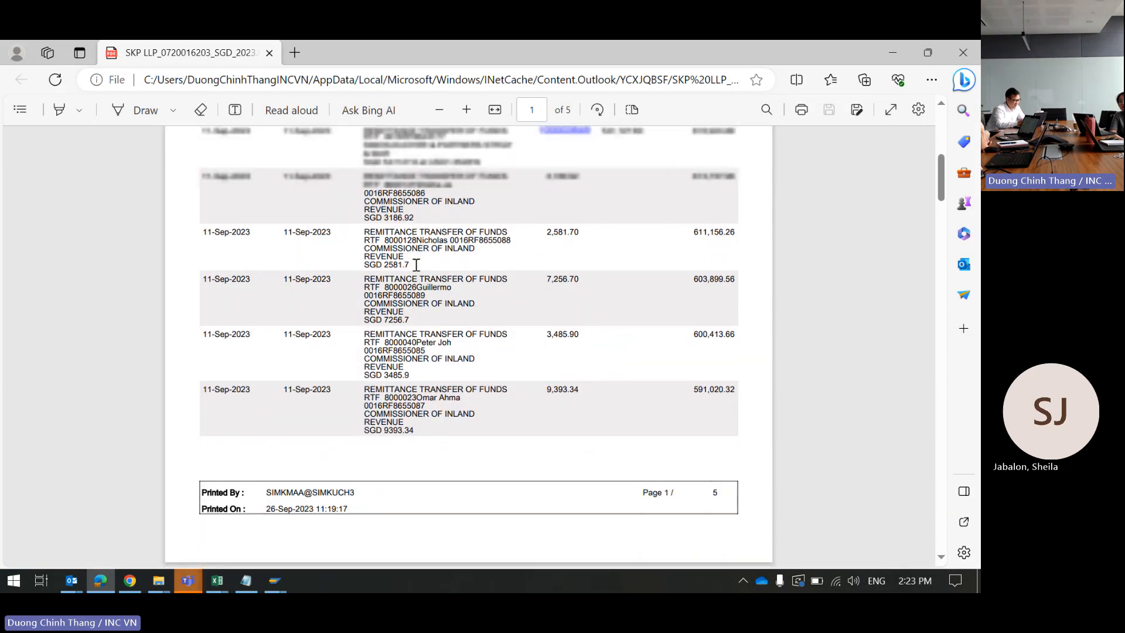
scroll(446, 199, "down", 1)
scroll(446, 199, "up", 1)
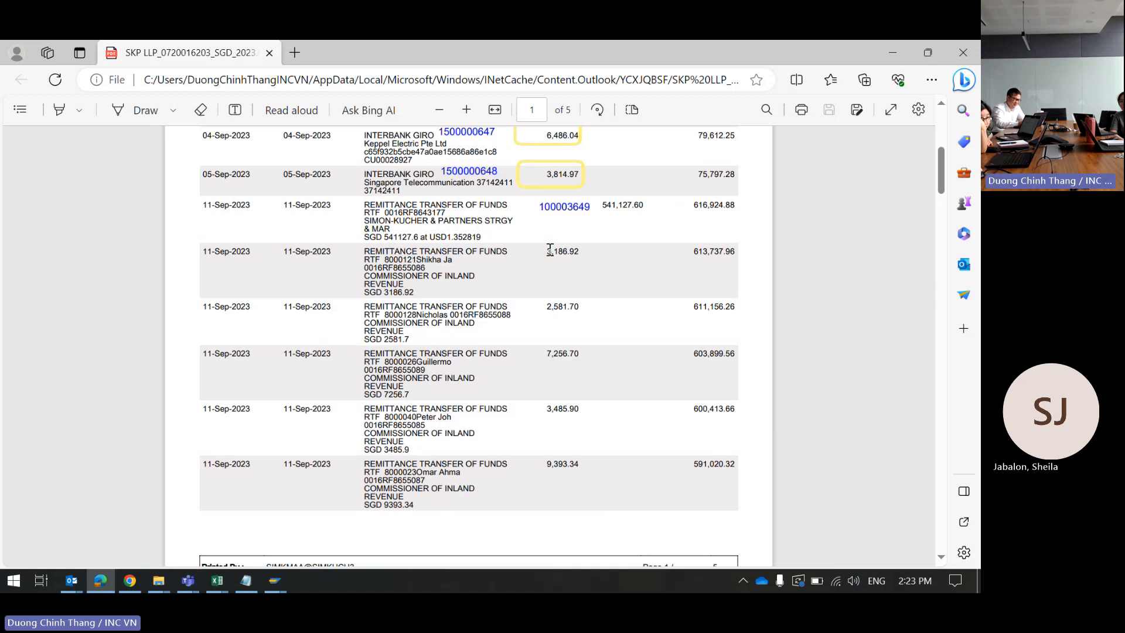
left_click_drag(545, 252, 592, 252)
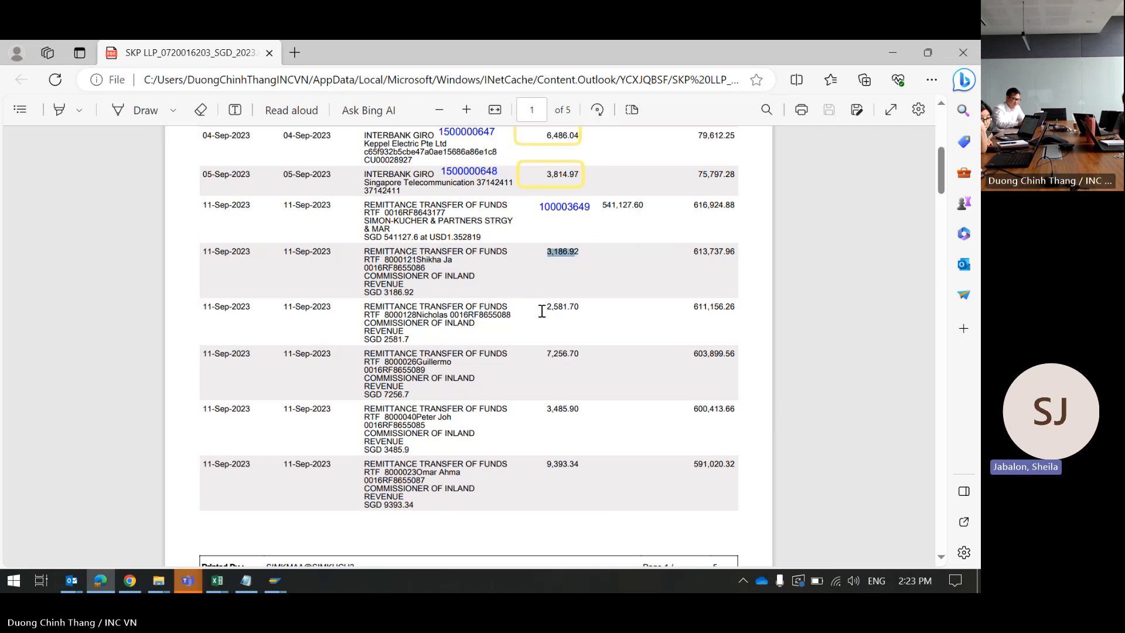
left_click_drag(543, 307, 586, 303)
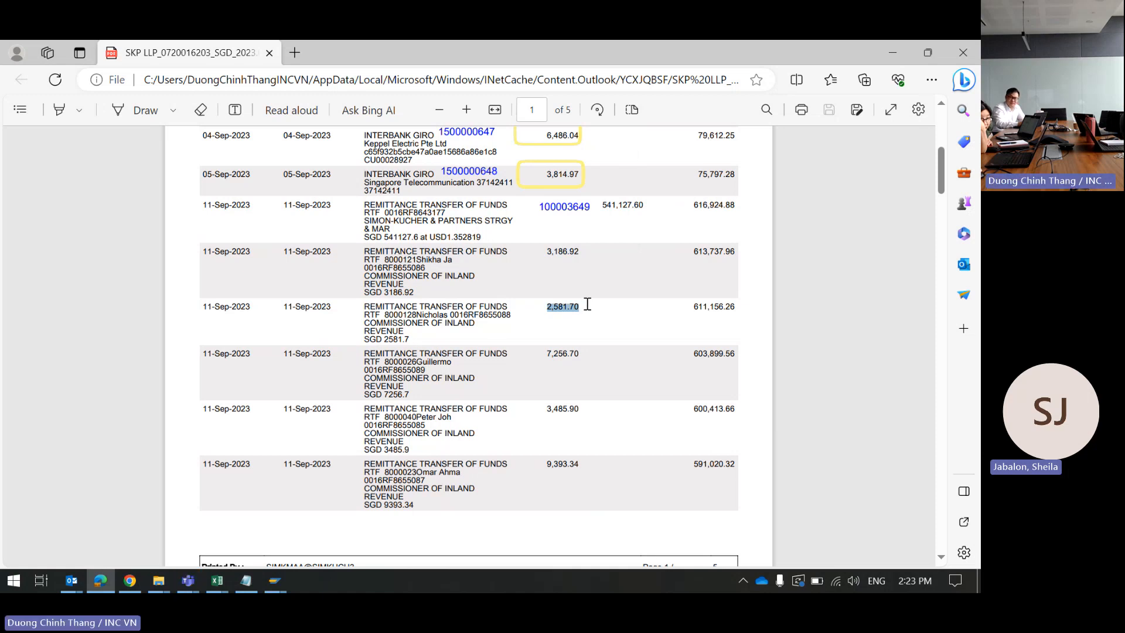
left_click_drag(417, 314, 449, 316)
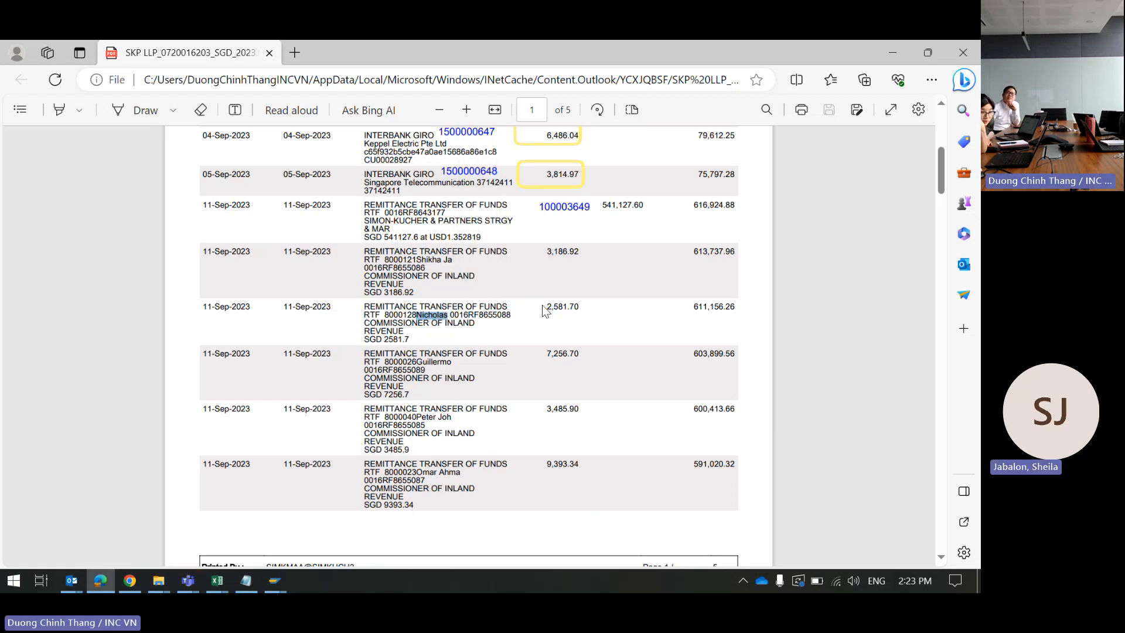
left_click(450, 369)
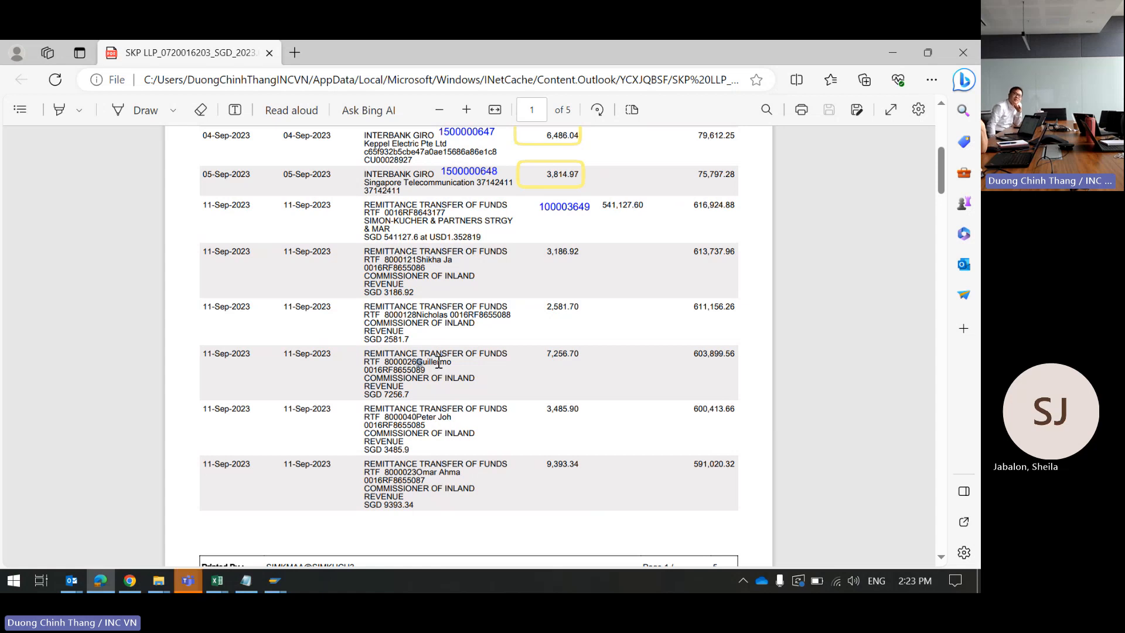
left_click_drag(439, 362, 458, 368)
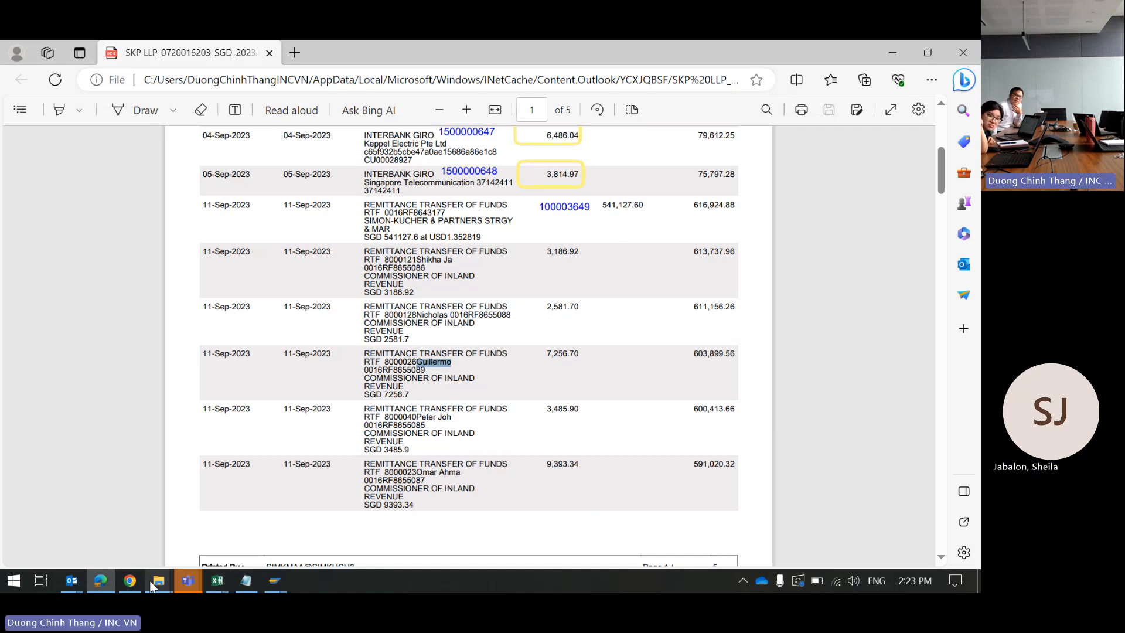
left_click(75, 585)
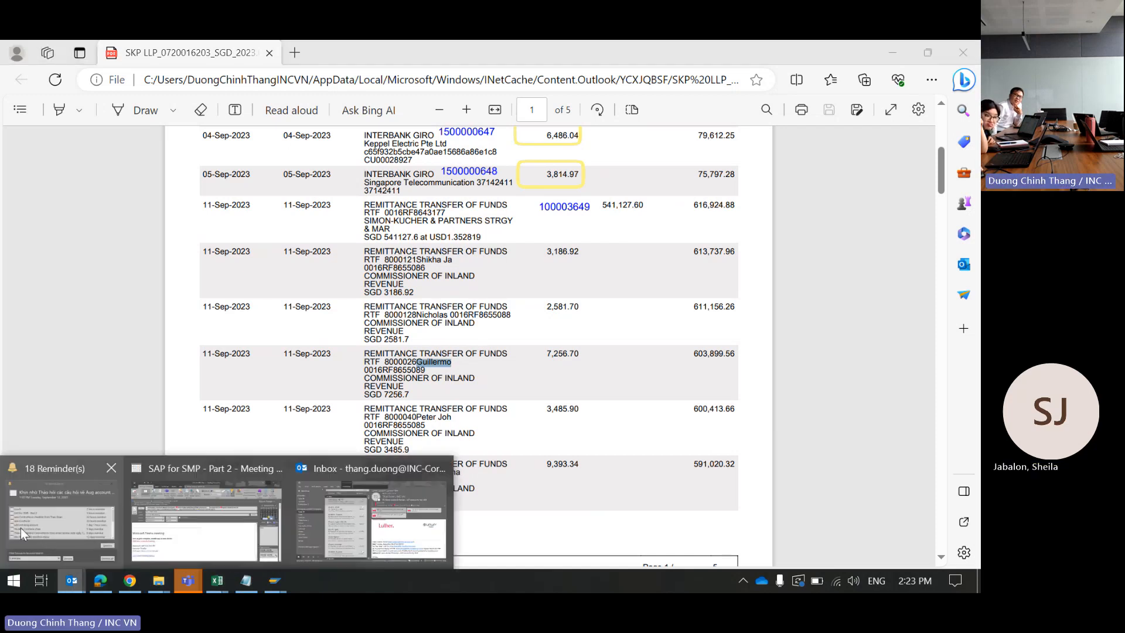
left_click(312, 519)
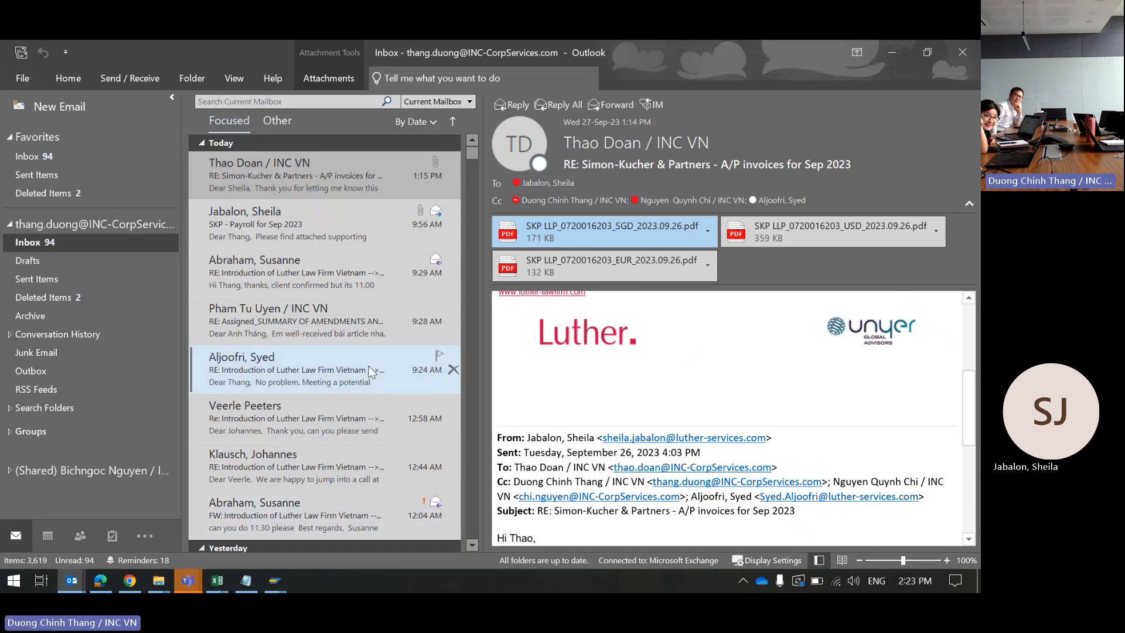
left_click_drag(318, 230, 43, 276)
Step: Run Send/Receive All Folders and open the newly arrived 'SKP - Partners' Listing' email
left_click(43, 278)
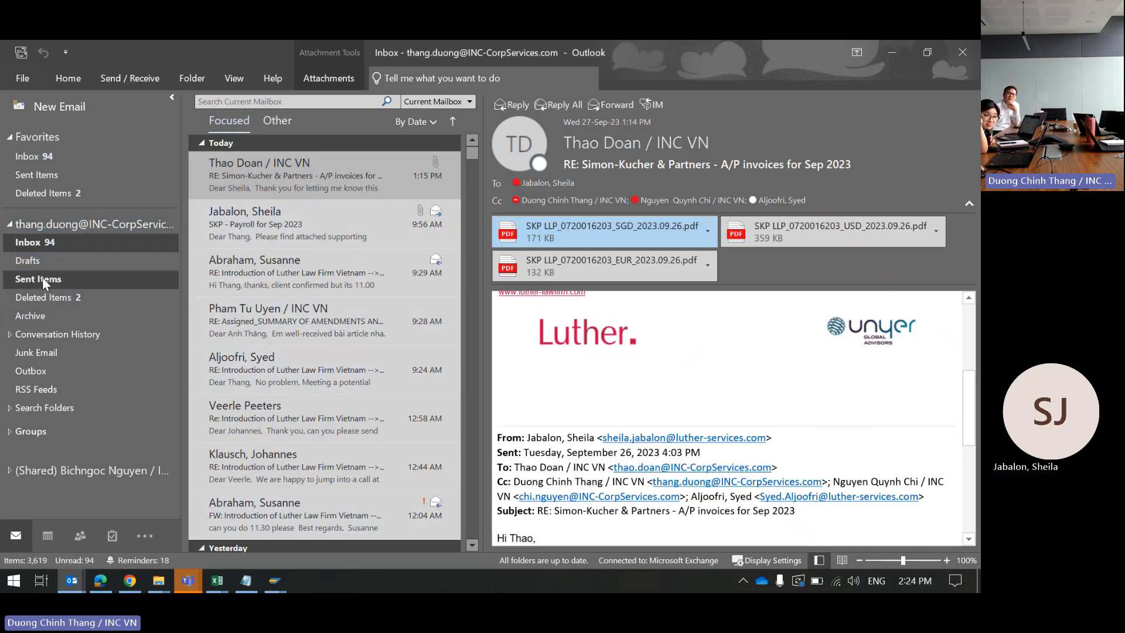
left_click(53, 241)
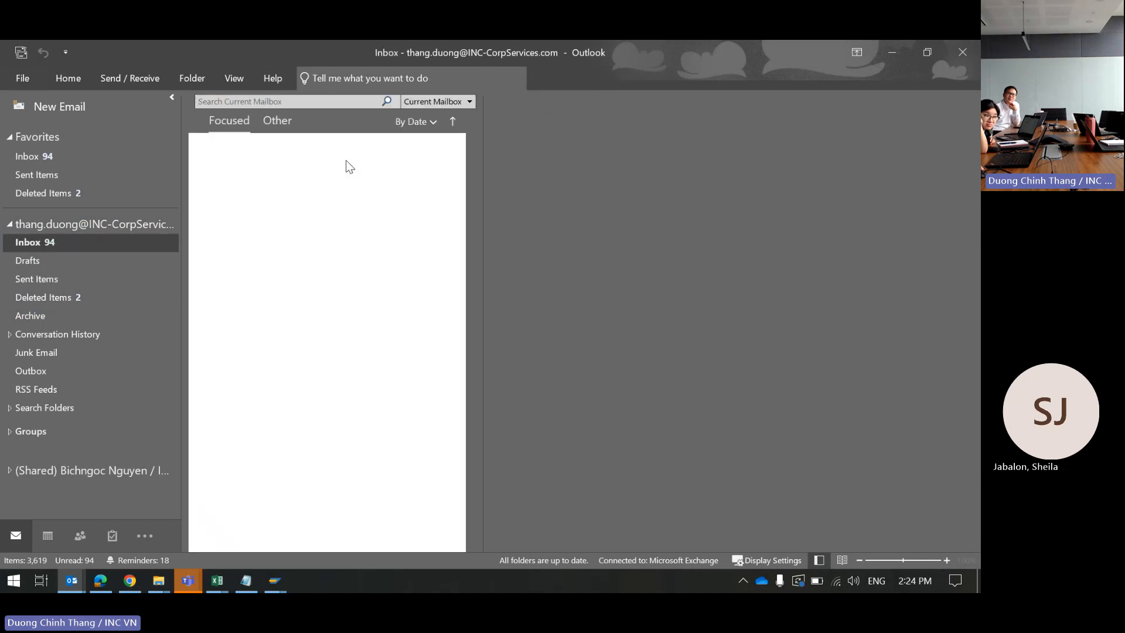
left_click(375, 173)
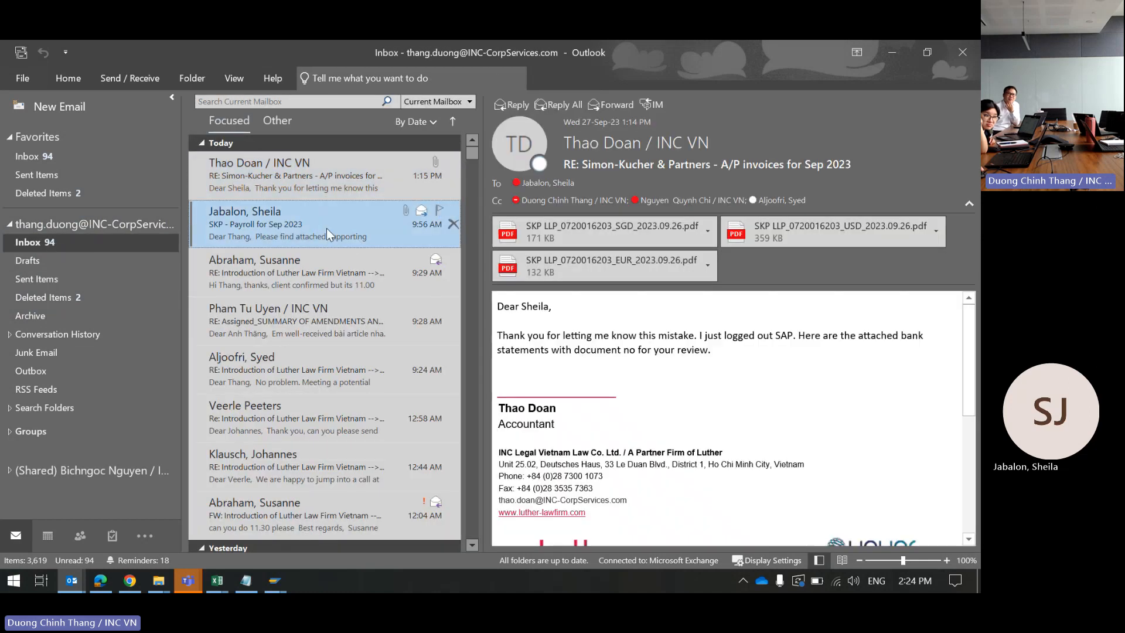
left_click(326, 228)
left_click(322, 177)
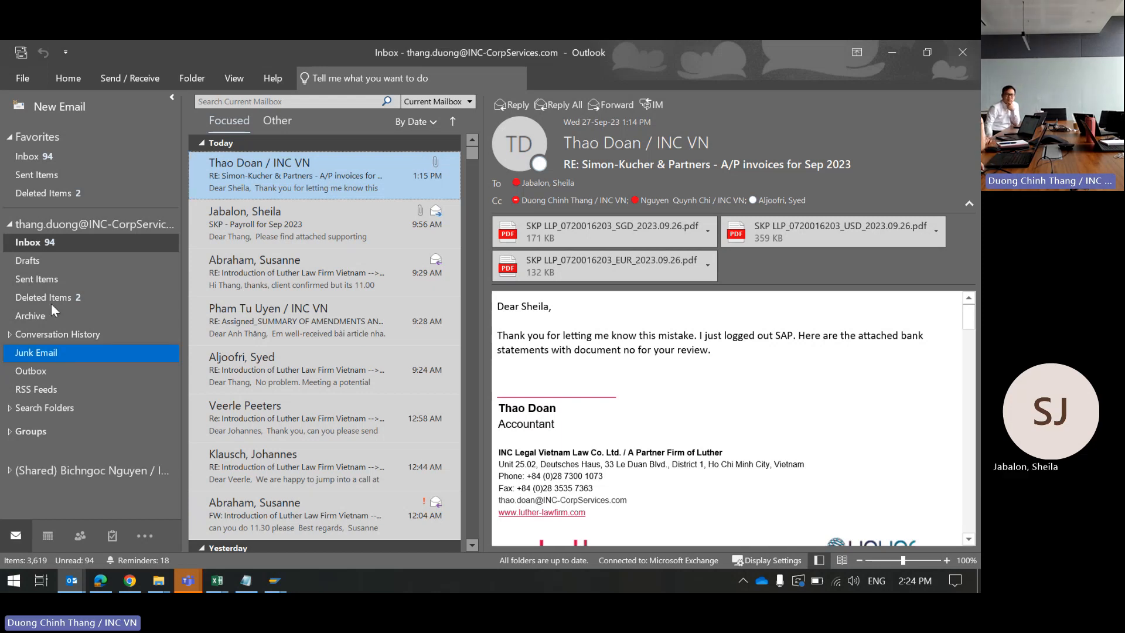
left_click(22, 51)
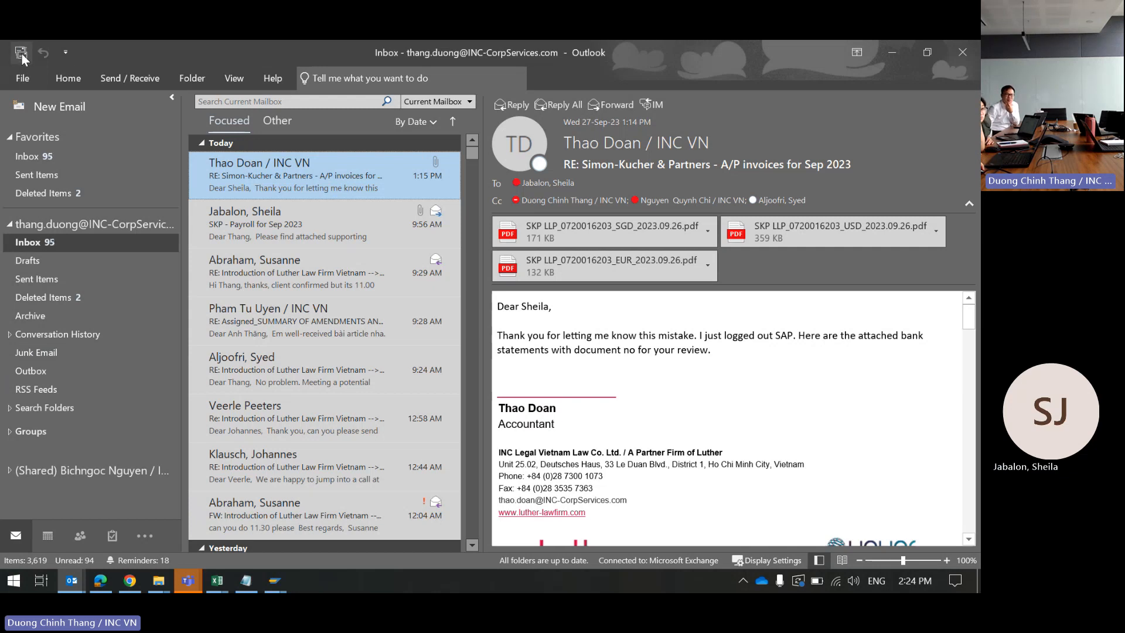
left_click(285, 168)
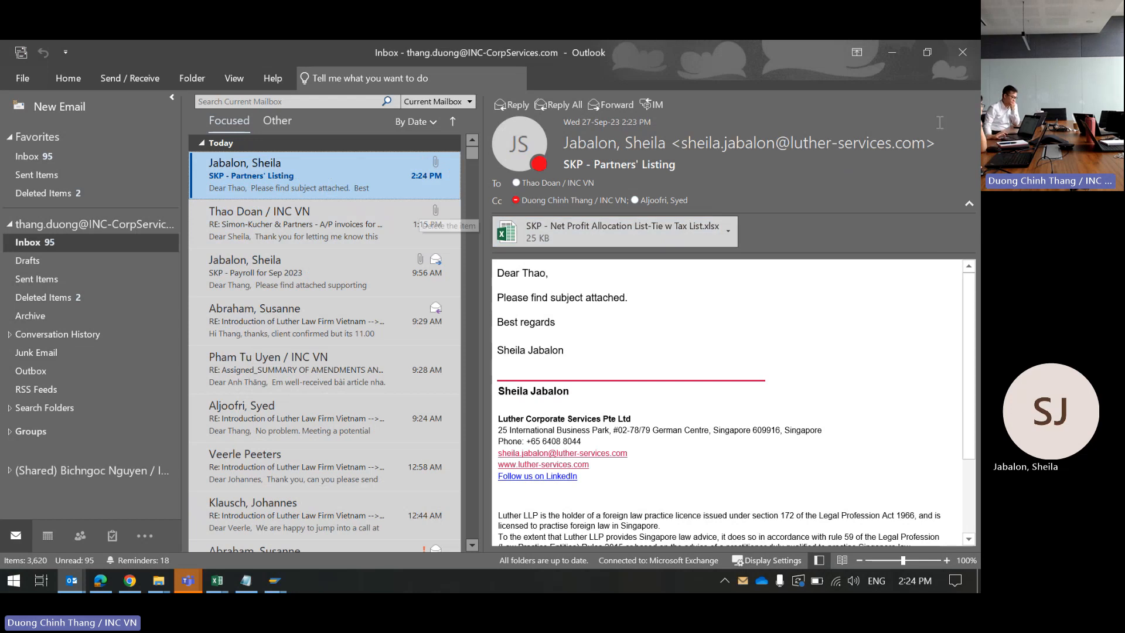
Step: Save the Net Profit Allocation List-Tie w Tax List.xlsx attachment to Z:\Clients-Accounting\Singapore clients\Simon Kucher and Partners\Banking
left_click(727, 233)
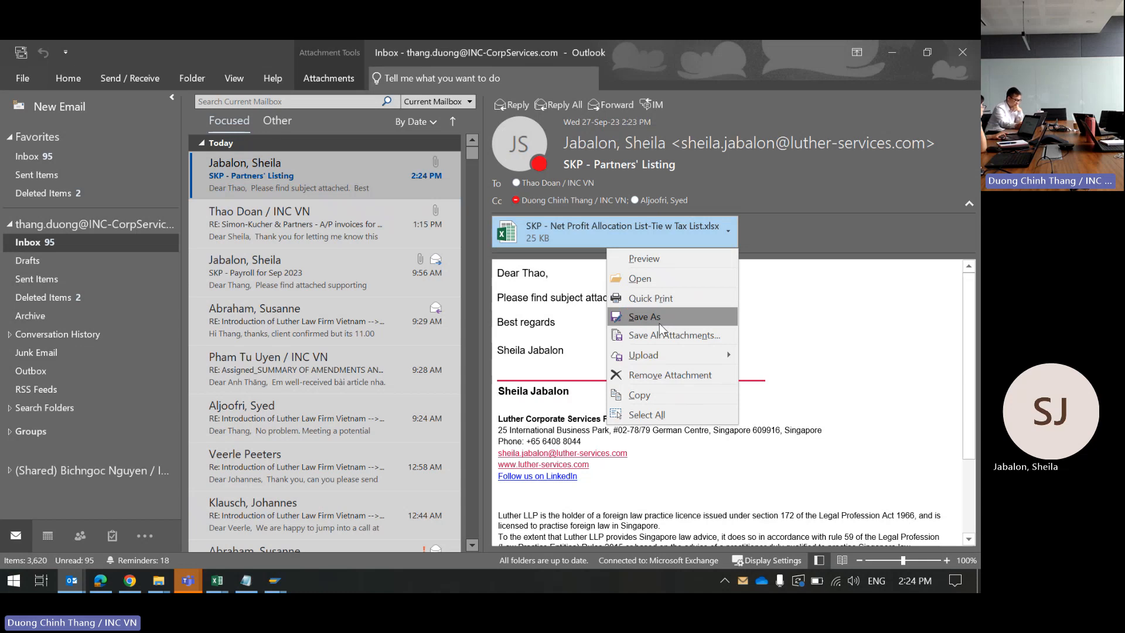
left_click(657, 318)
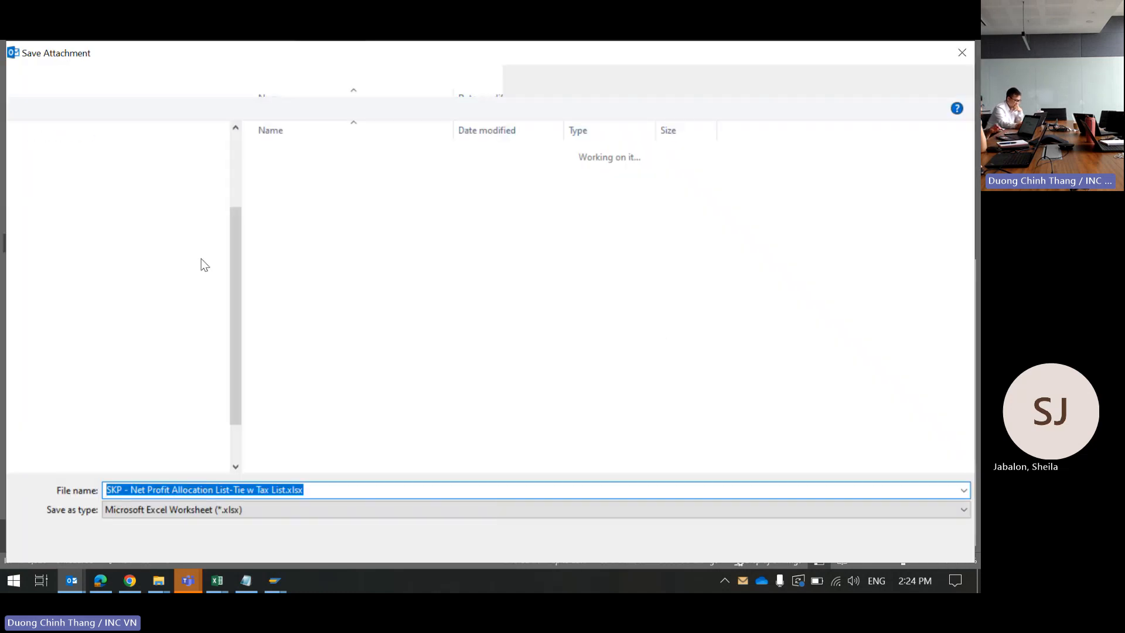
left_click(127, 448)
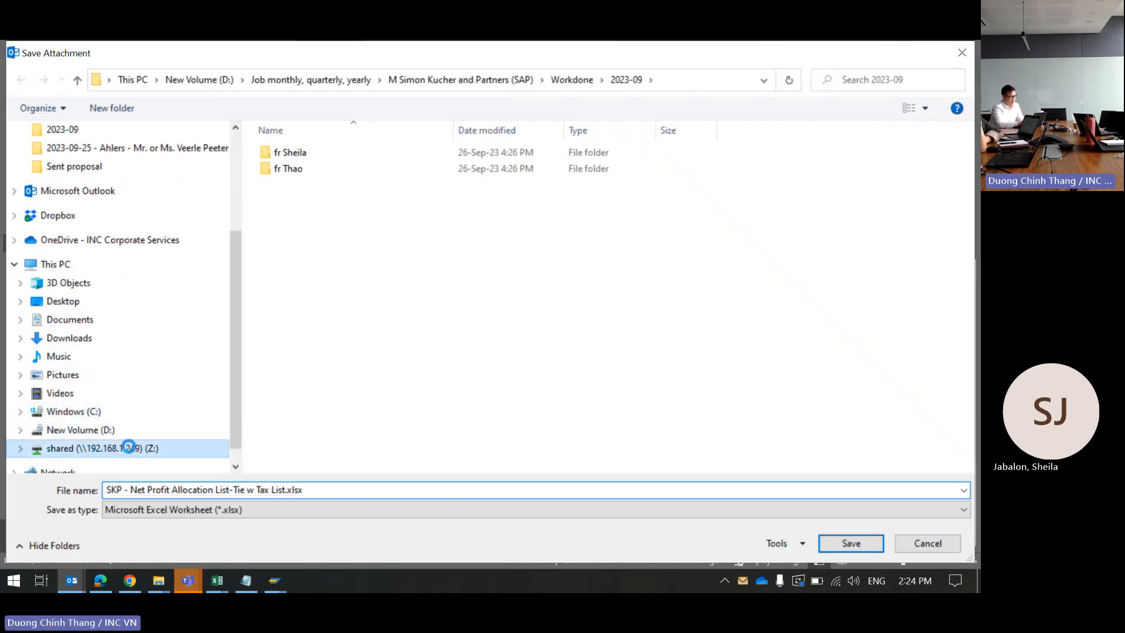
left_click(304, 170)
double_click(305, 169)
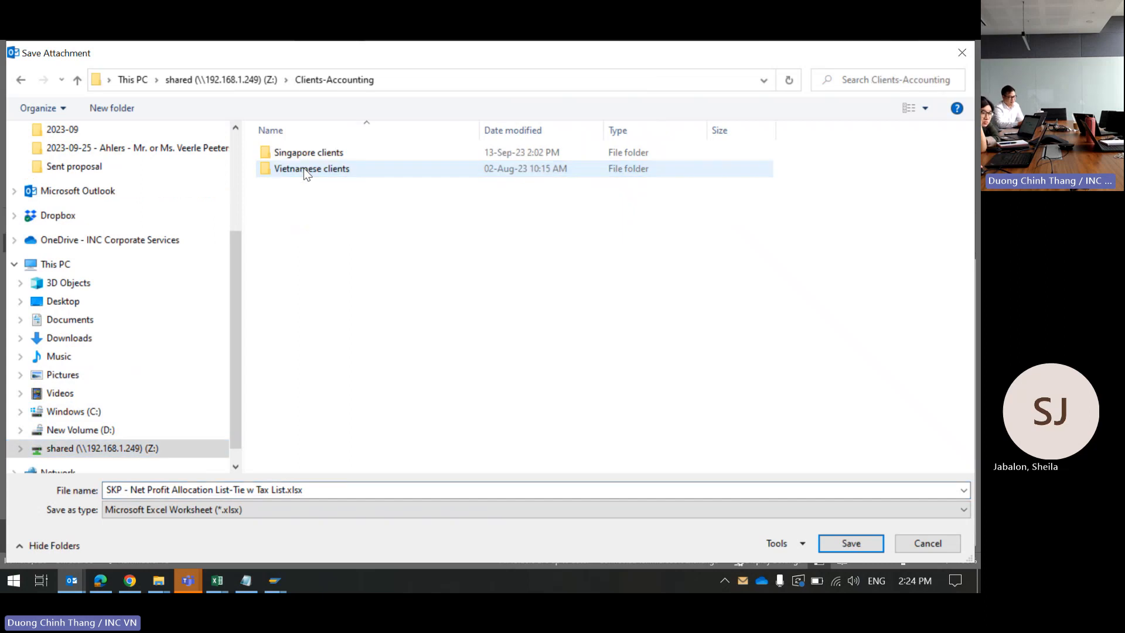
left_click(311, 155)
double_click(310, 155)
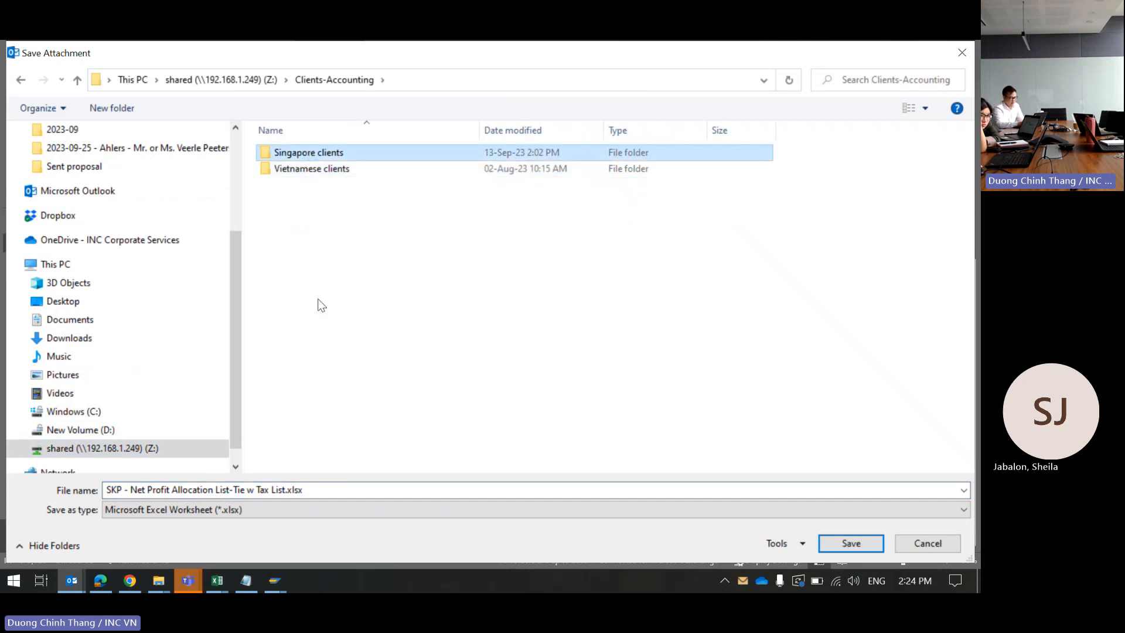
scroll(273, 394, "down", 1)
double_click(297, 416)
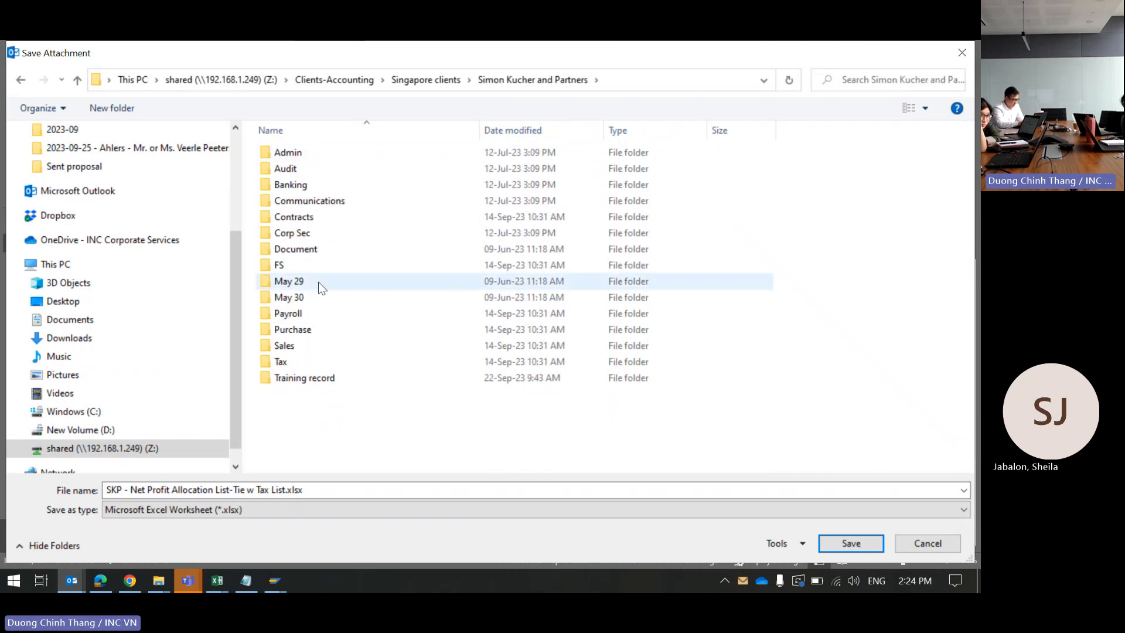
left_click(313, 269)
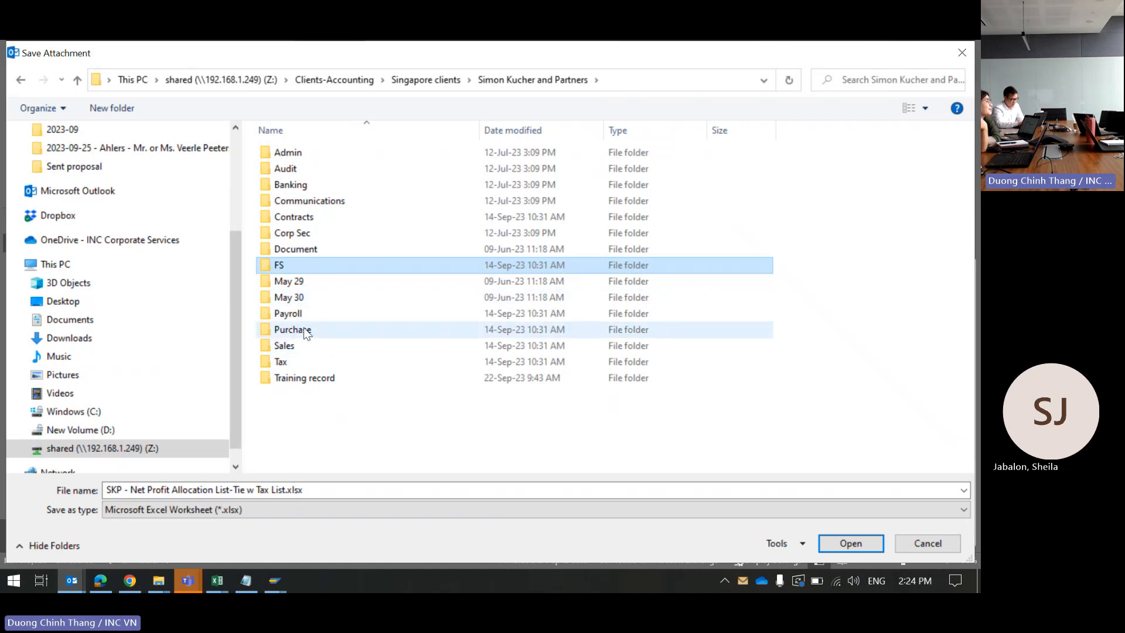
left_click(319, 186)
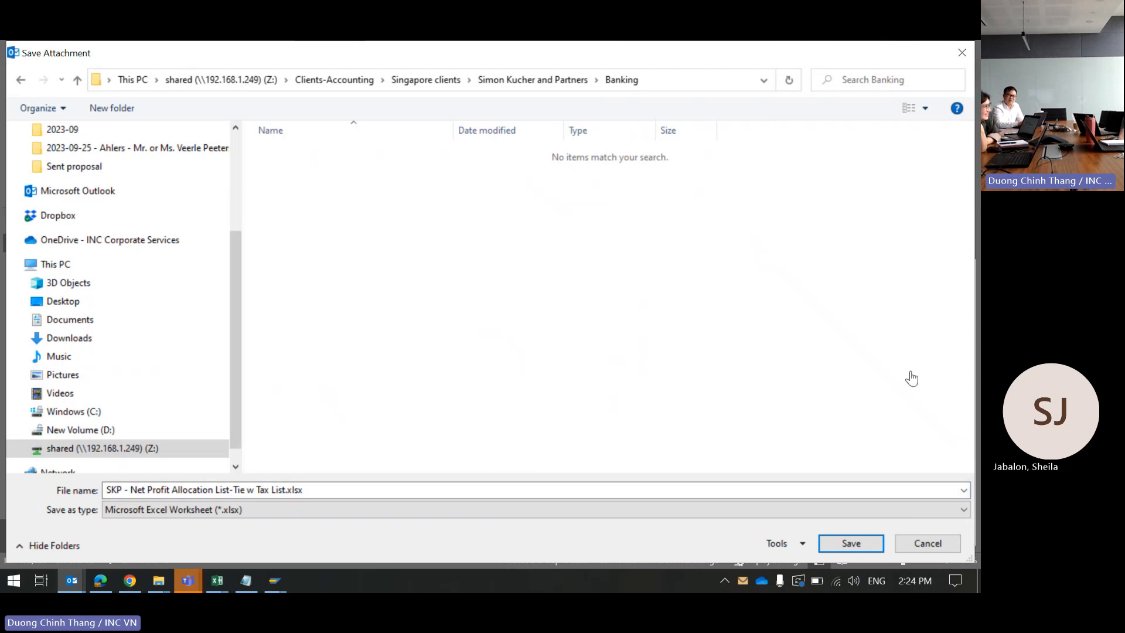
left_click(859, 544)
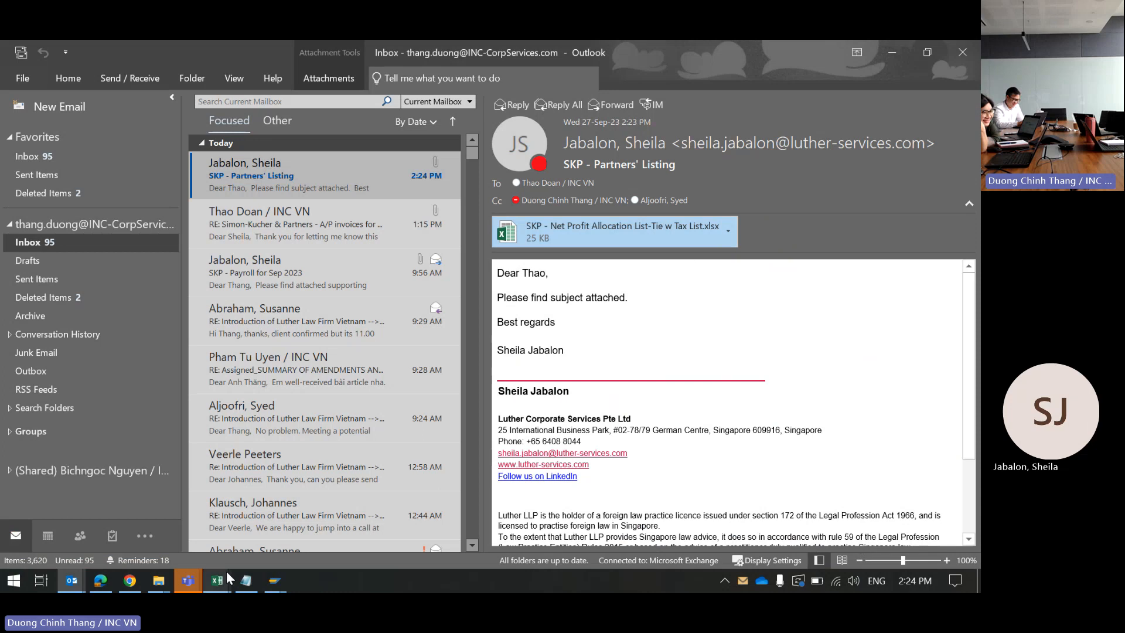
Step: Open SKP - Net Profit Allocation List-Tie w Tax List.xlsx from the Simon Kucher and Partners Banking folder
left_click(158, 580)
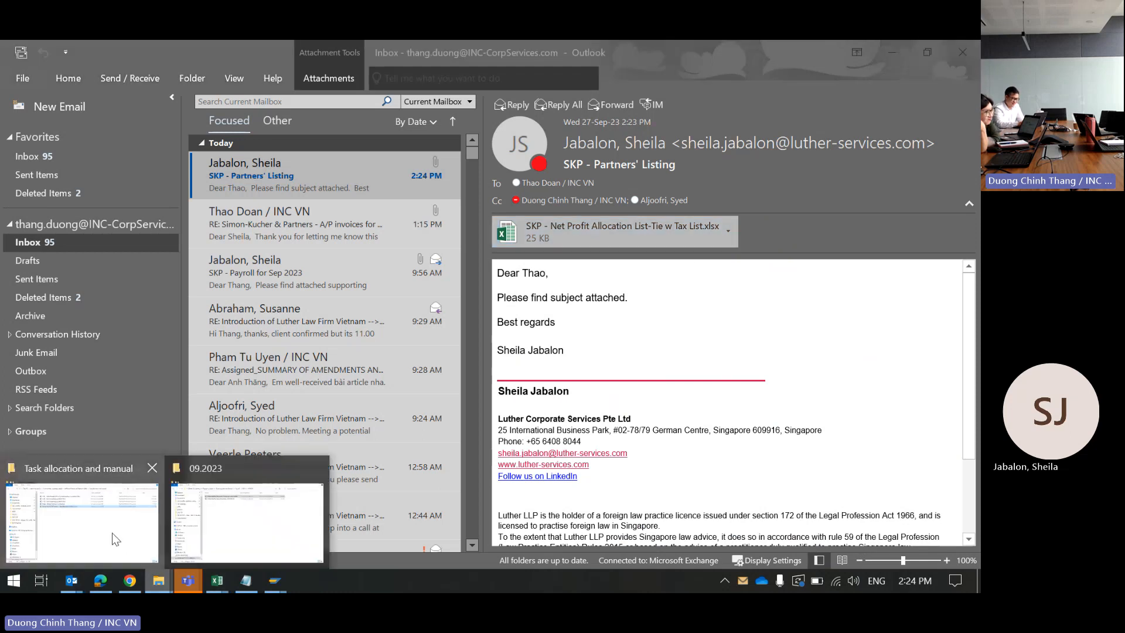
left_click(111, 533)
scroll(136, 470, "down", 2)
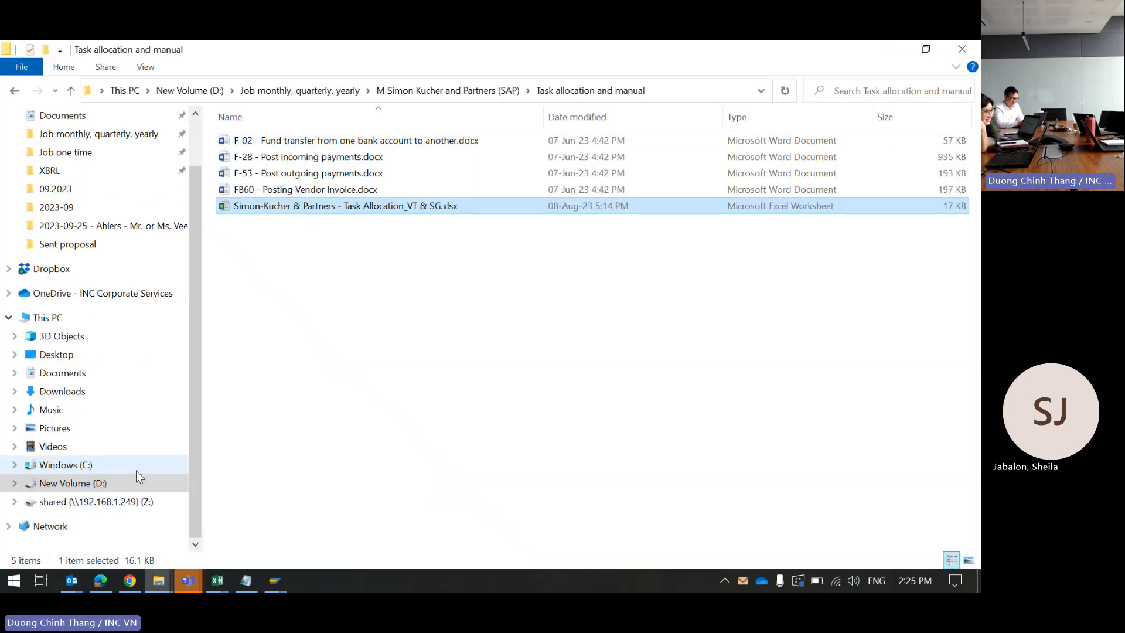
left_click(68, 502)
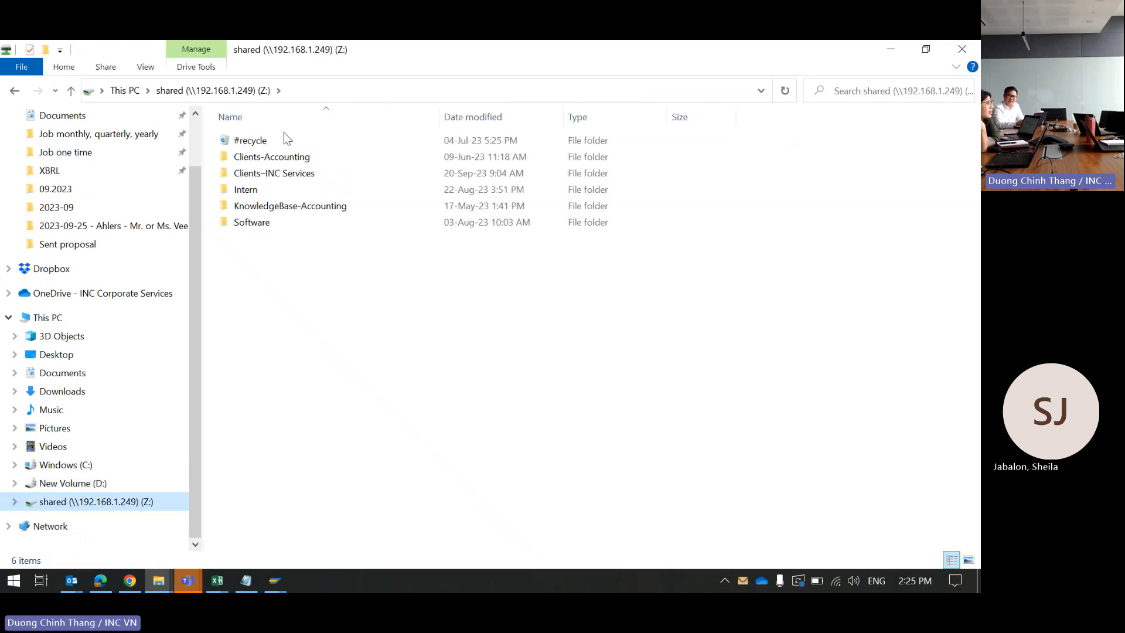
double_click(271, 156)
double_click(269, 144)
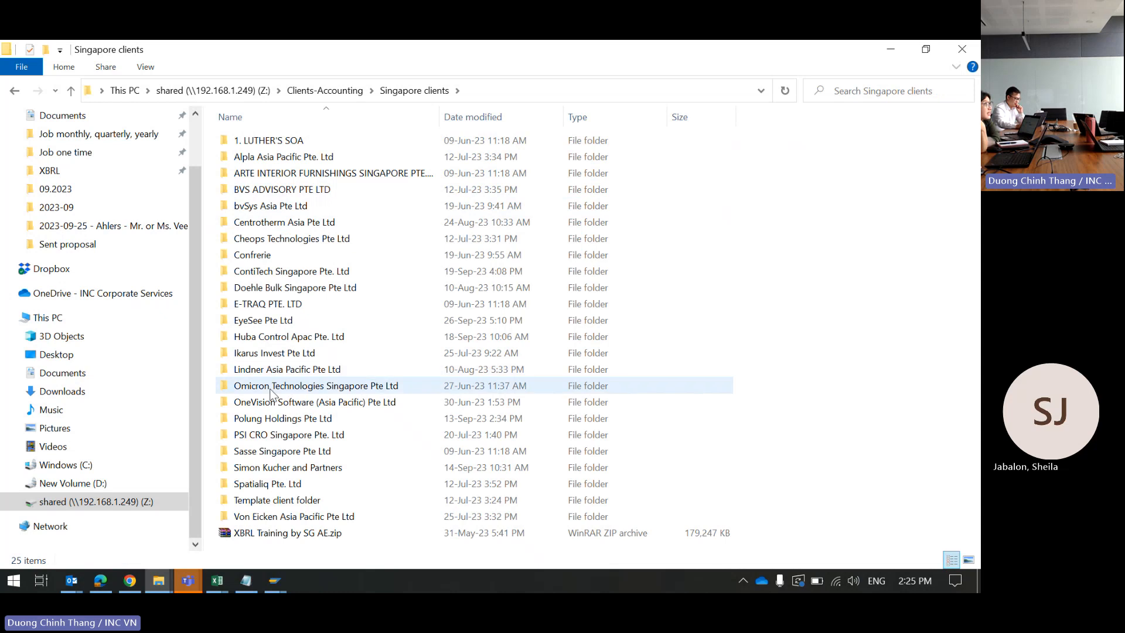
left_click(271, 467)
double_click(270, 467)
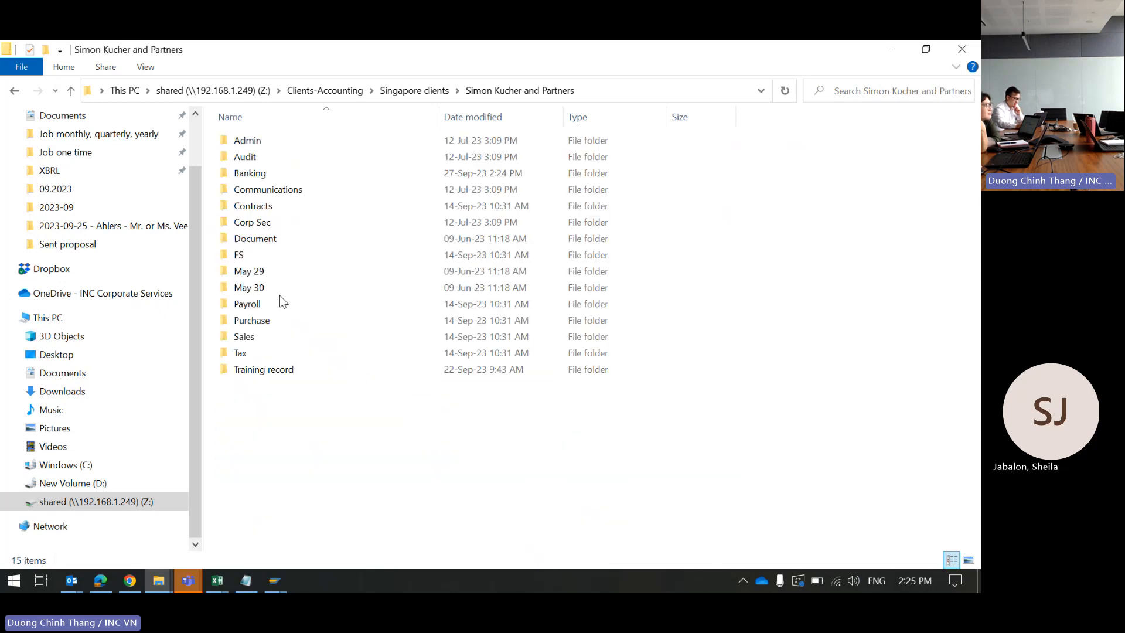
double_click(259, 170)
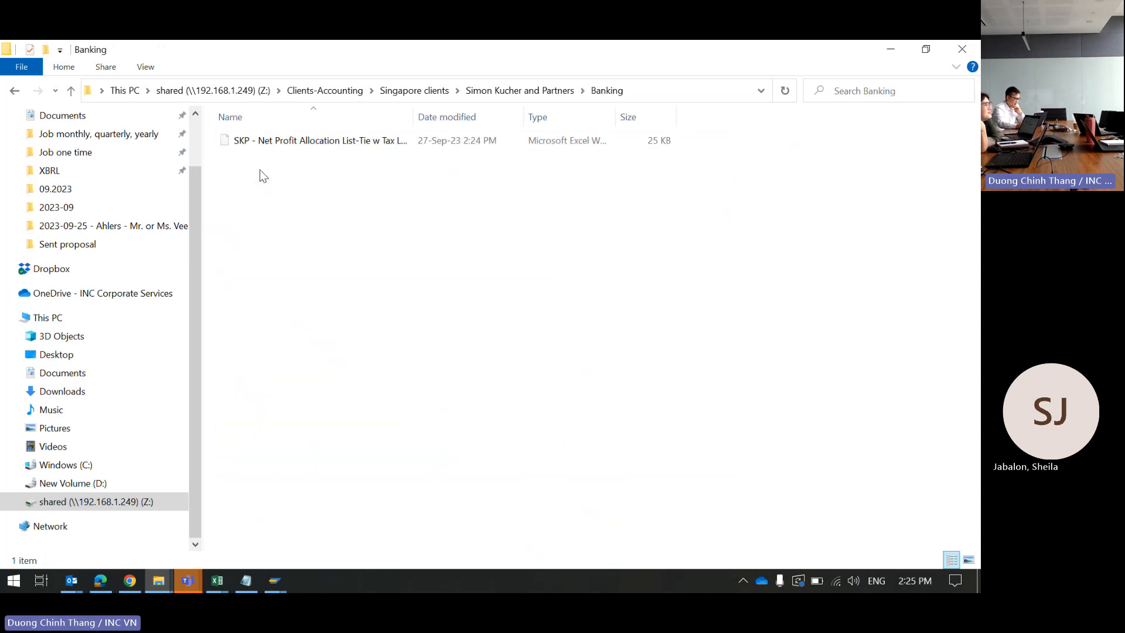
left_click(263, 145)
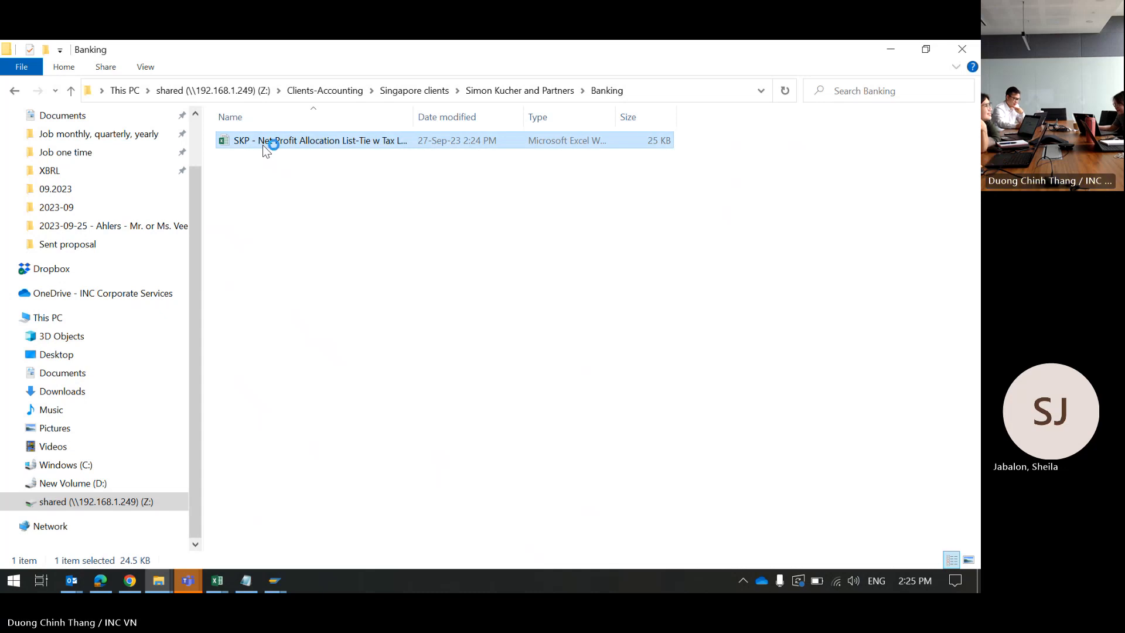
key("alt+Tab")
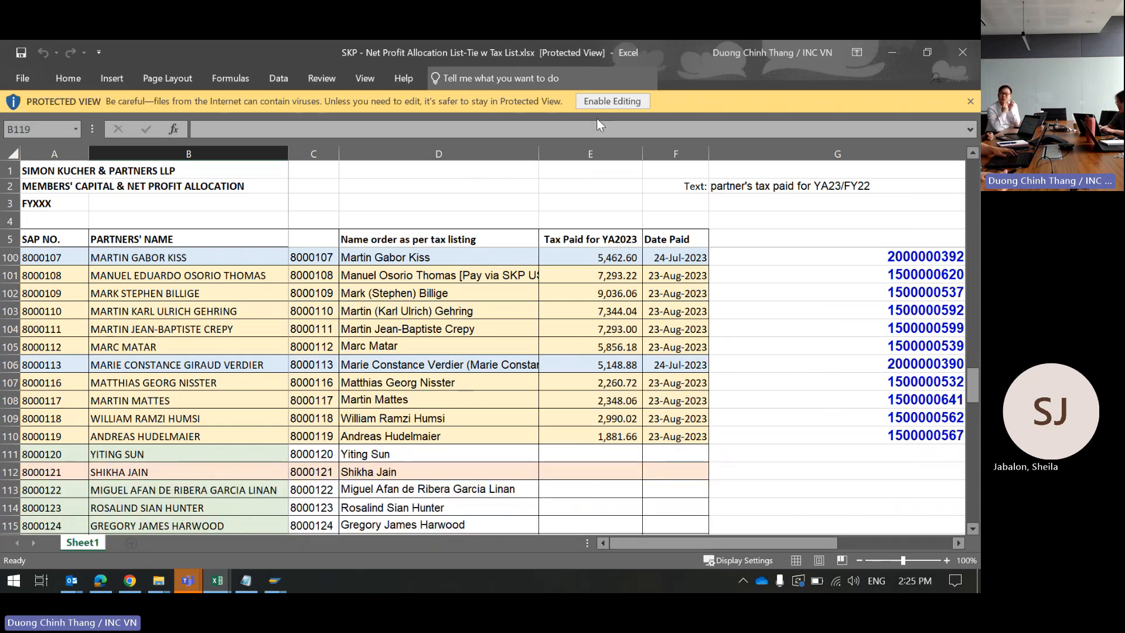
Step: Enable editing in the allocation workbook and search it for the partner's first name
left_click(597, 101)
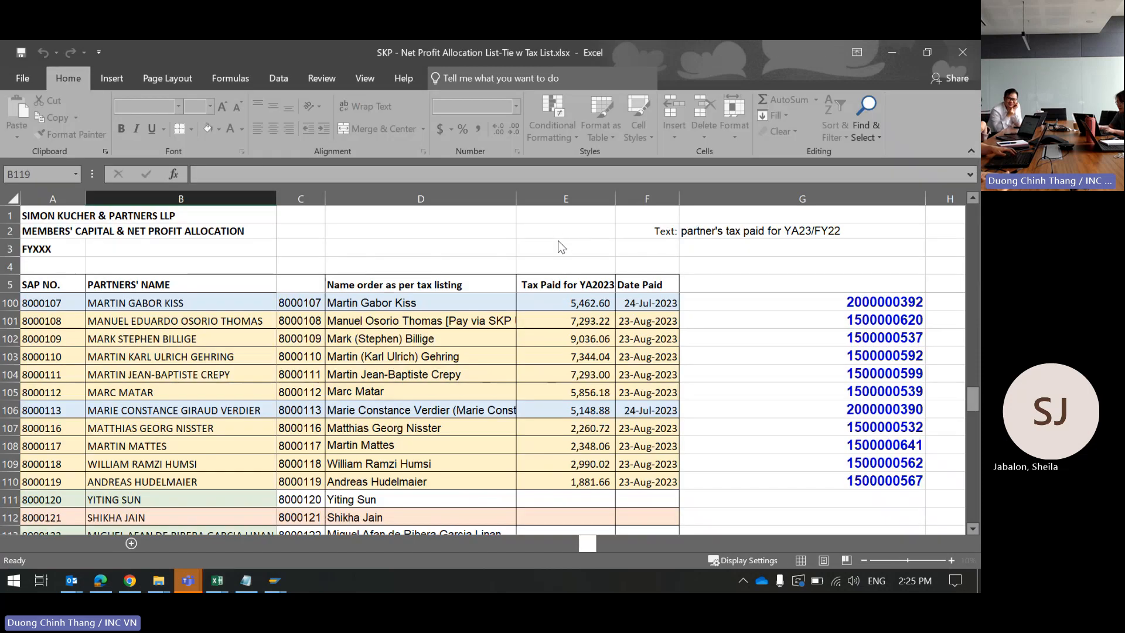
left_click(558, 236)
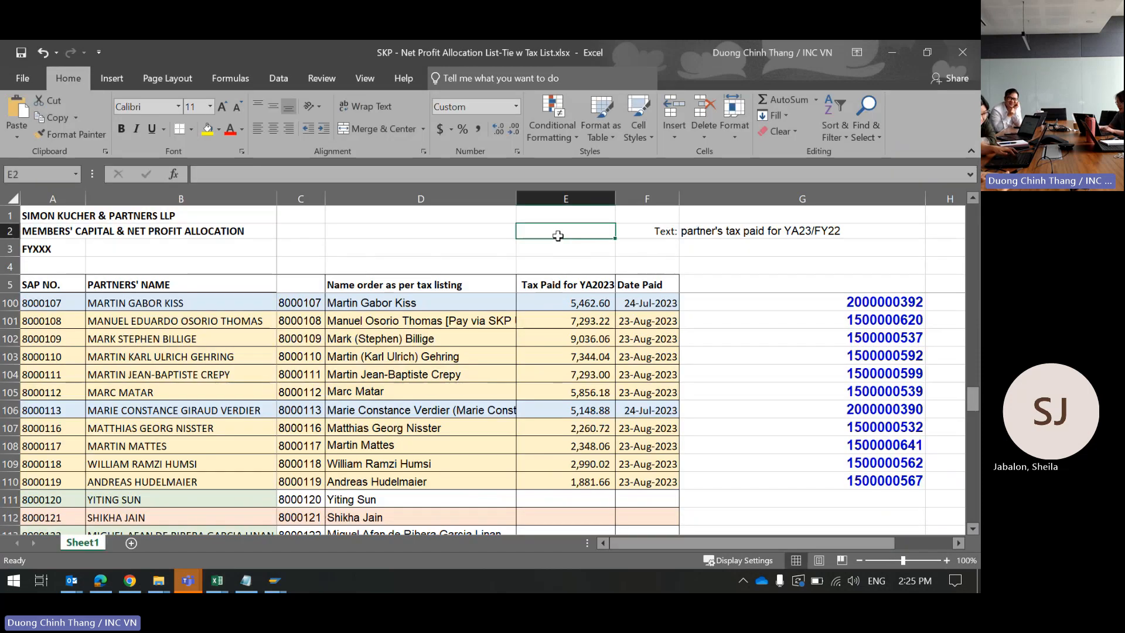
key("ctrl+f")
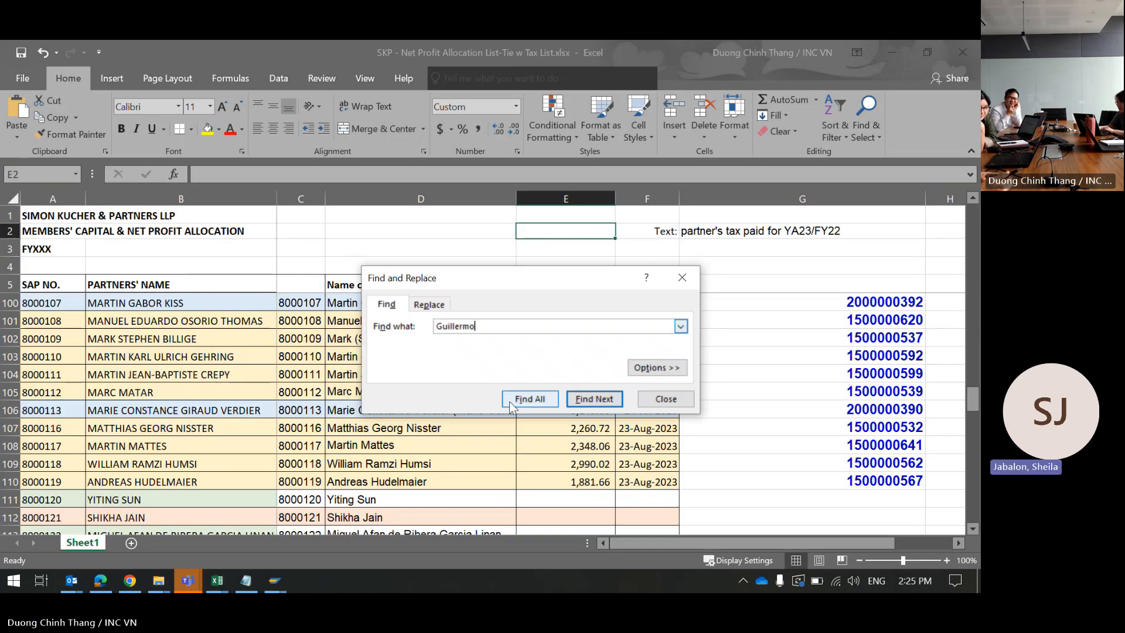
left_click(509, 401)
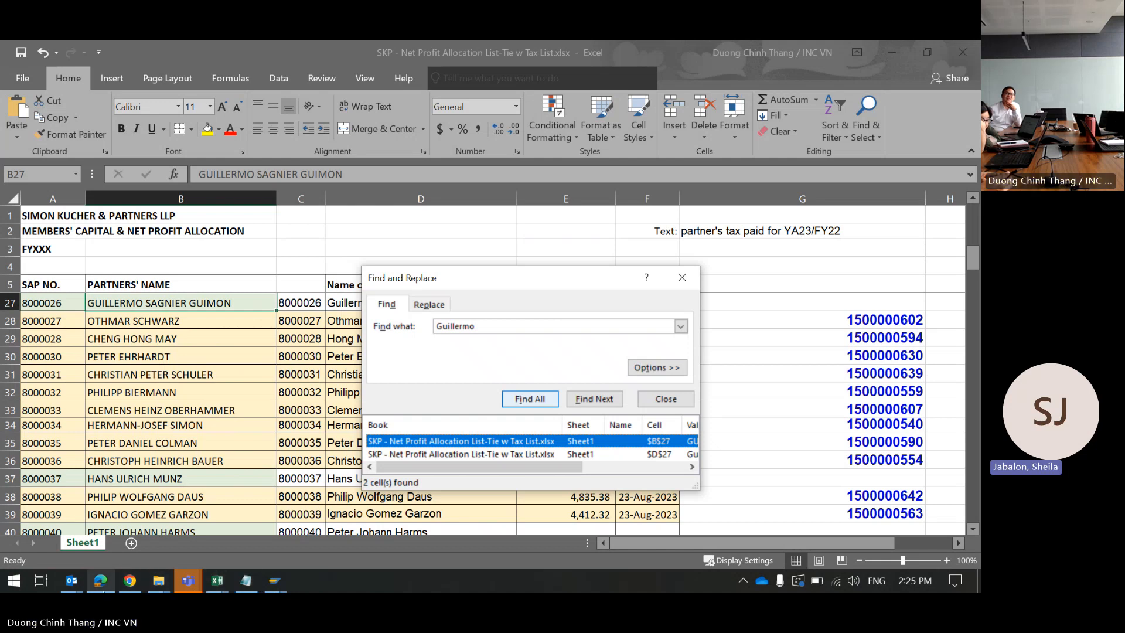
Step: Copy the partner number and name from the 7,256.70 row of the bank statement
left_click(130, 581)
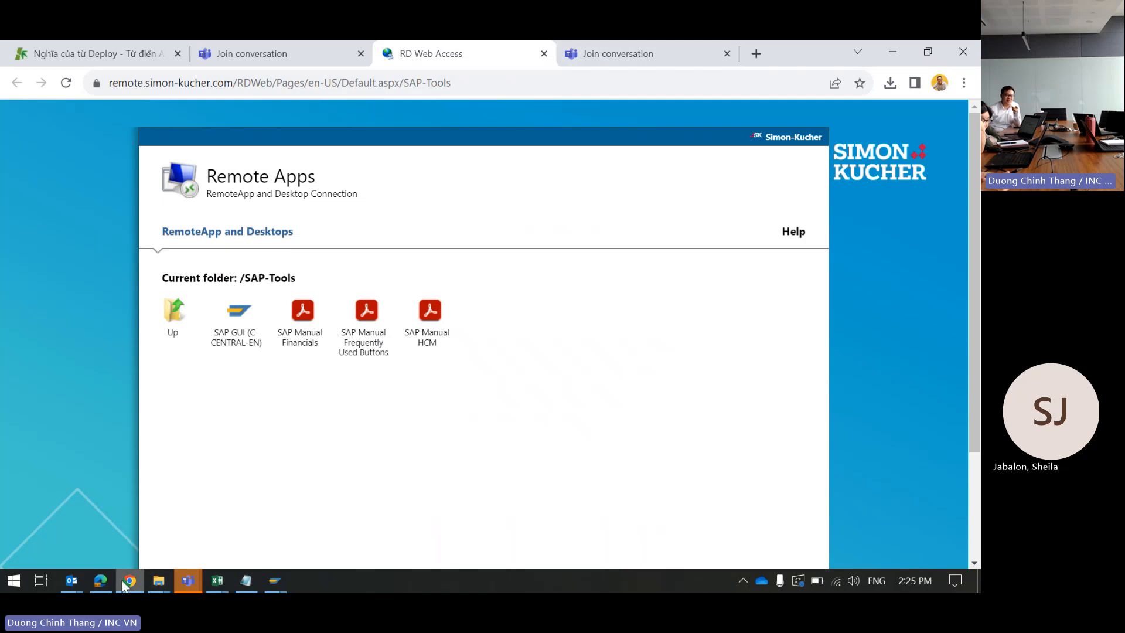
left_click(101, 581)
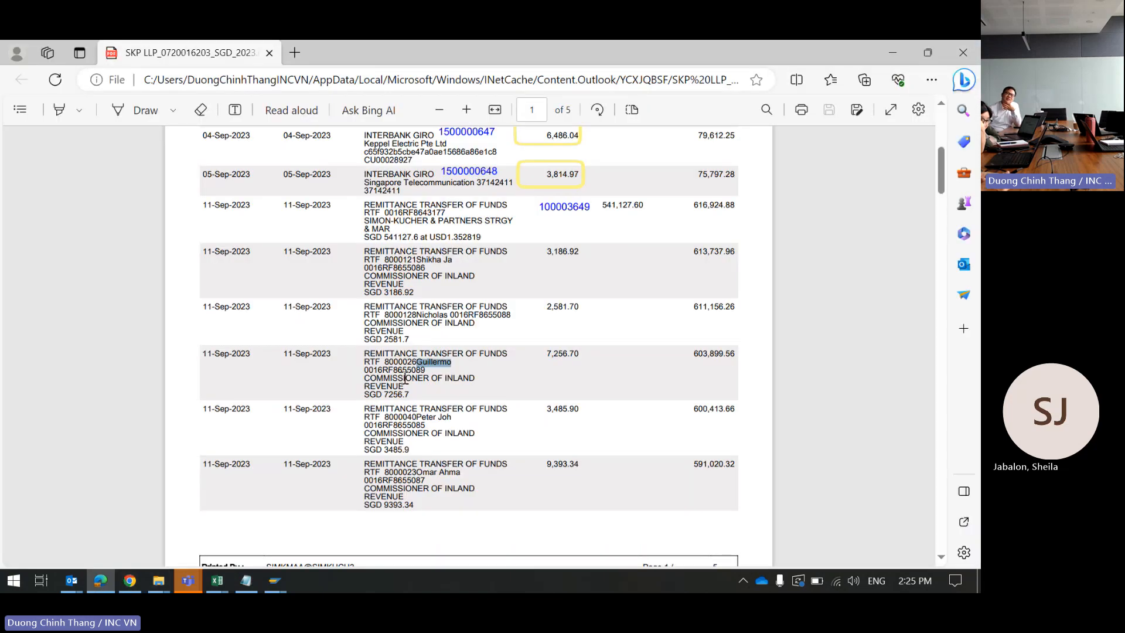
left_click_drag(399, 360, 384, 361)
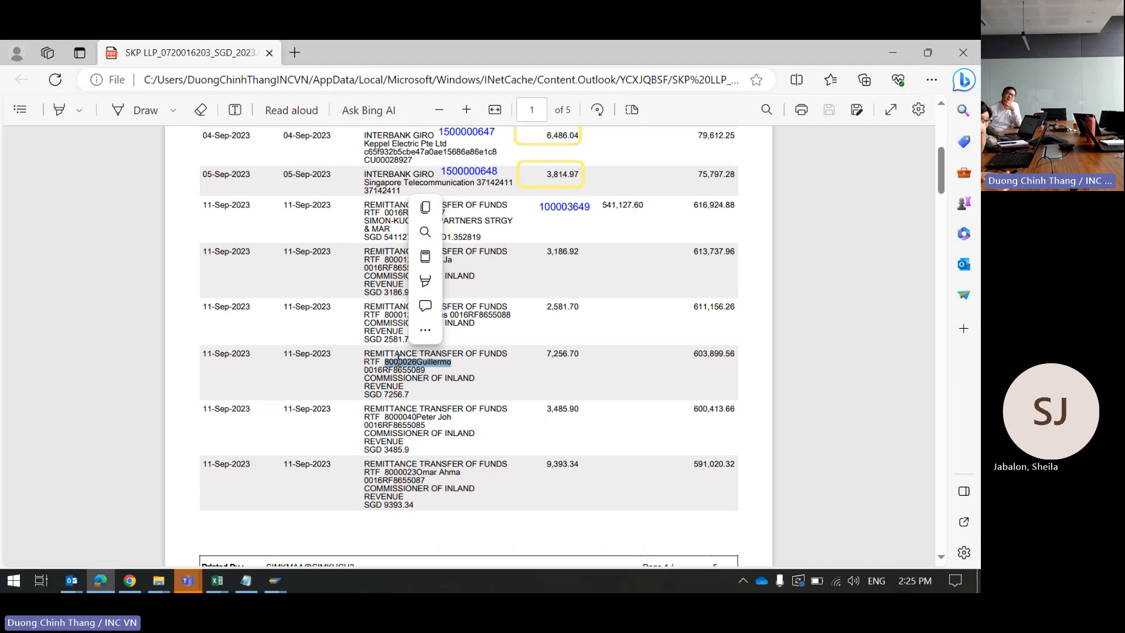
key("ctrl+c")
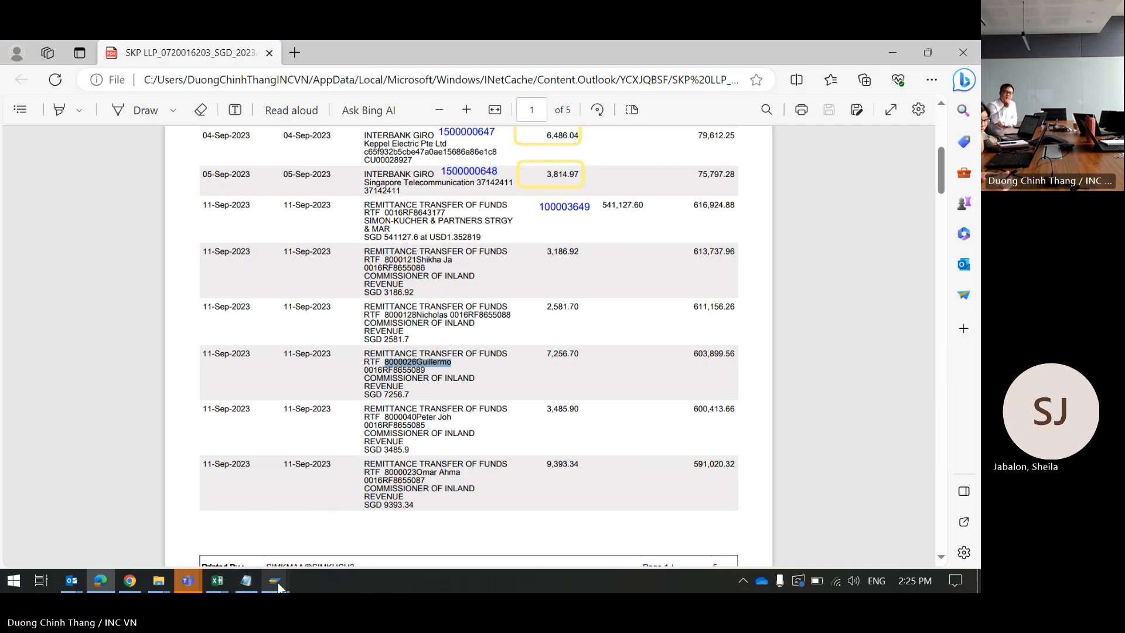
Step: Search the workbook by the partner number alone and select the partner's full name in B27
mouse_move(247, 586)
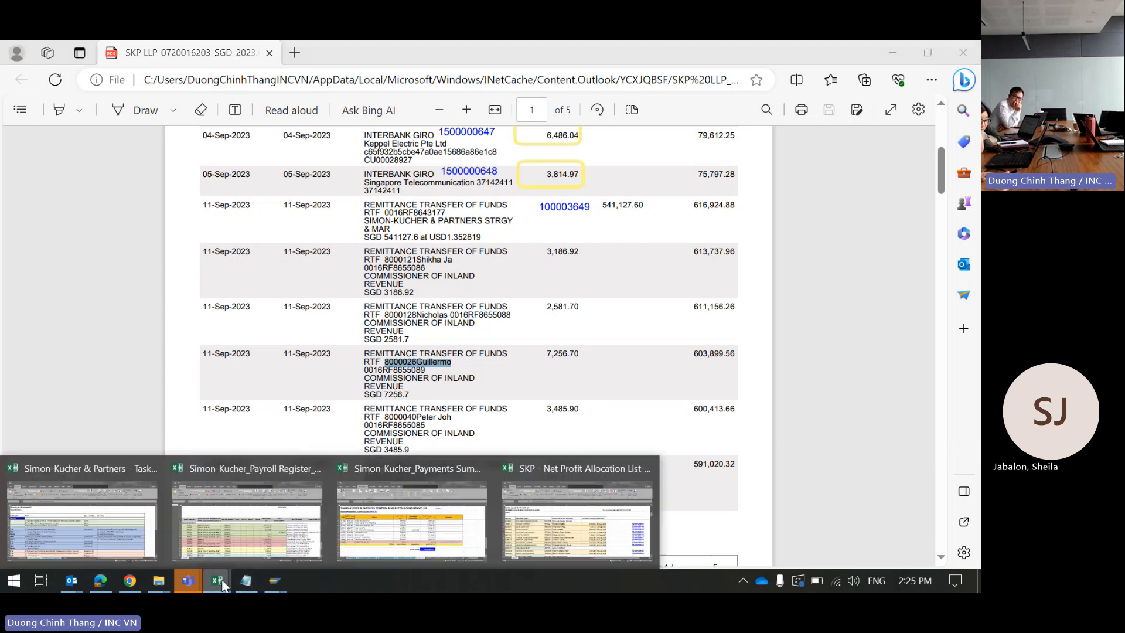
left_click(545, 521)
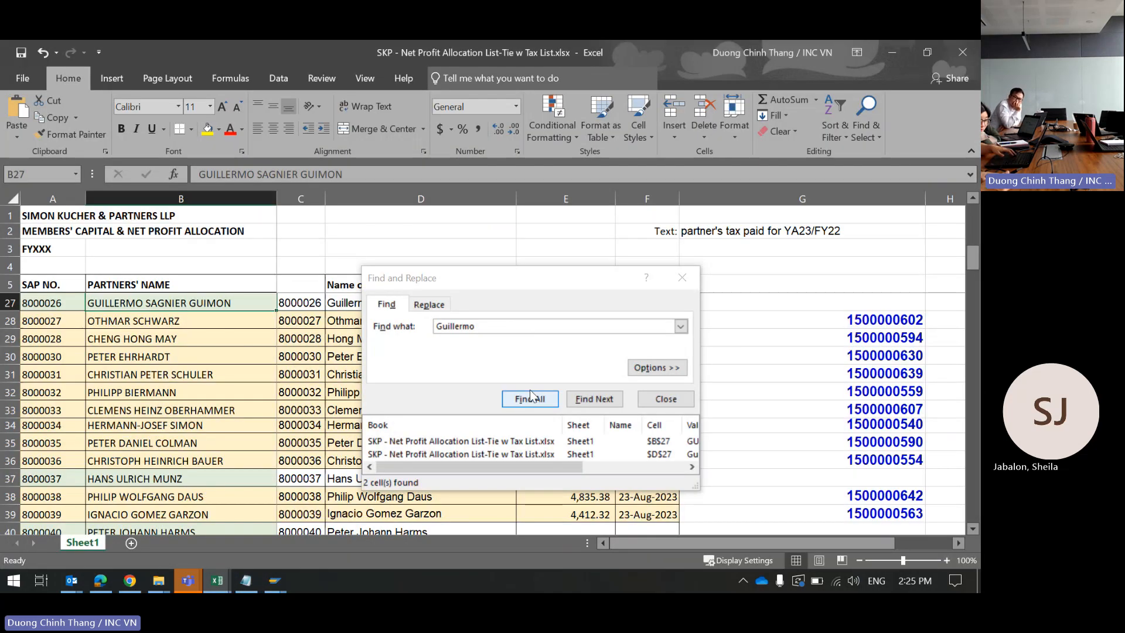
double_click(495, 326)
key("ctrl+v")
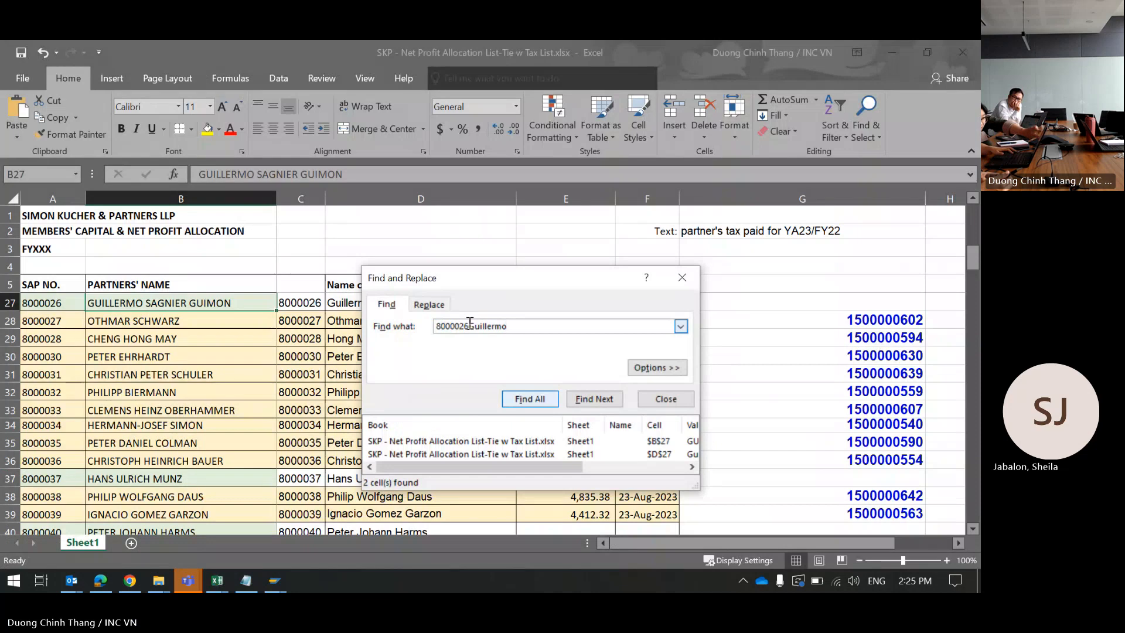
left_click_drag(468, 326, 586, 327)
key("BackSpace")
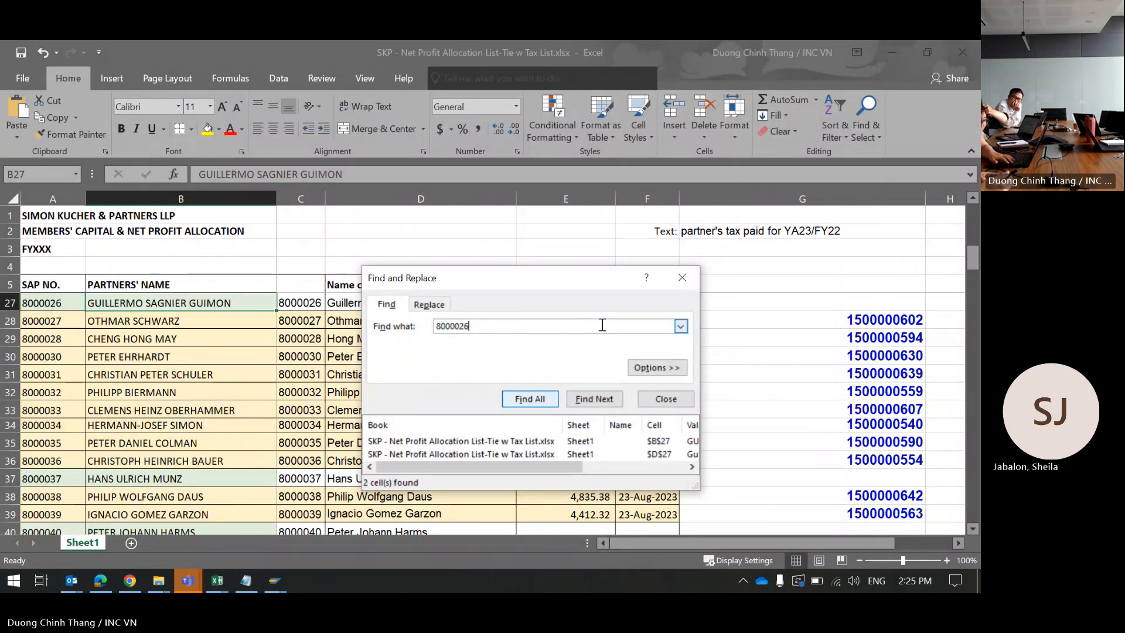
key("Return")
left_click(183, 303)
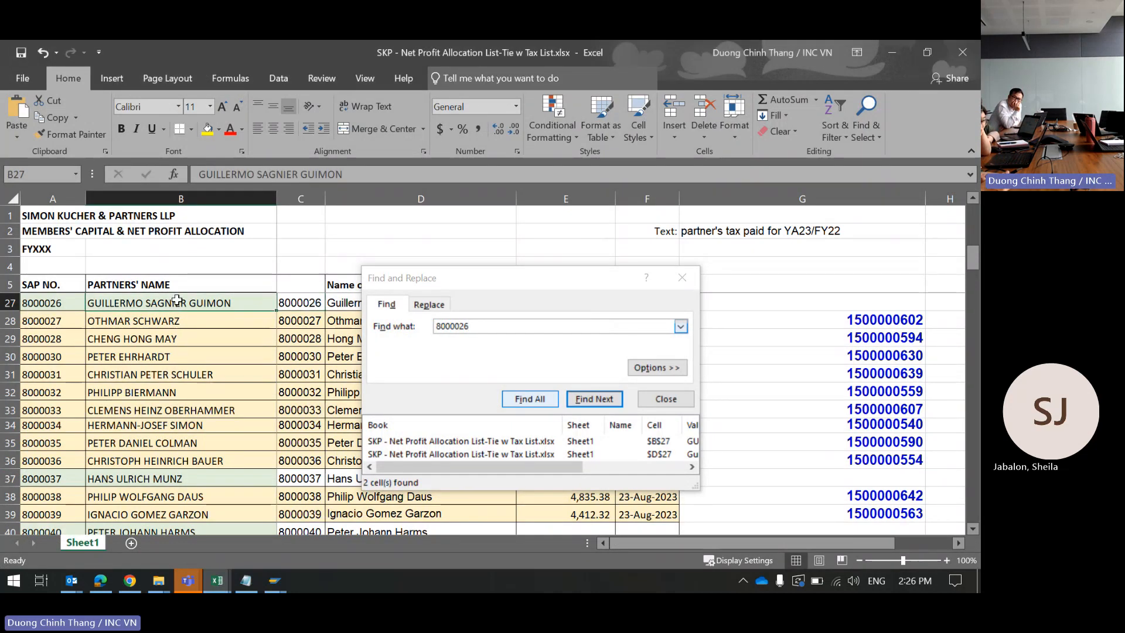
triple_click(360, 170)
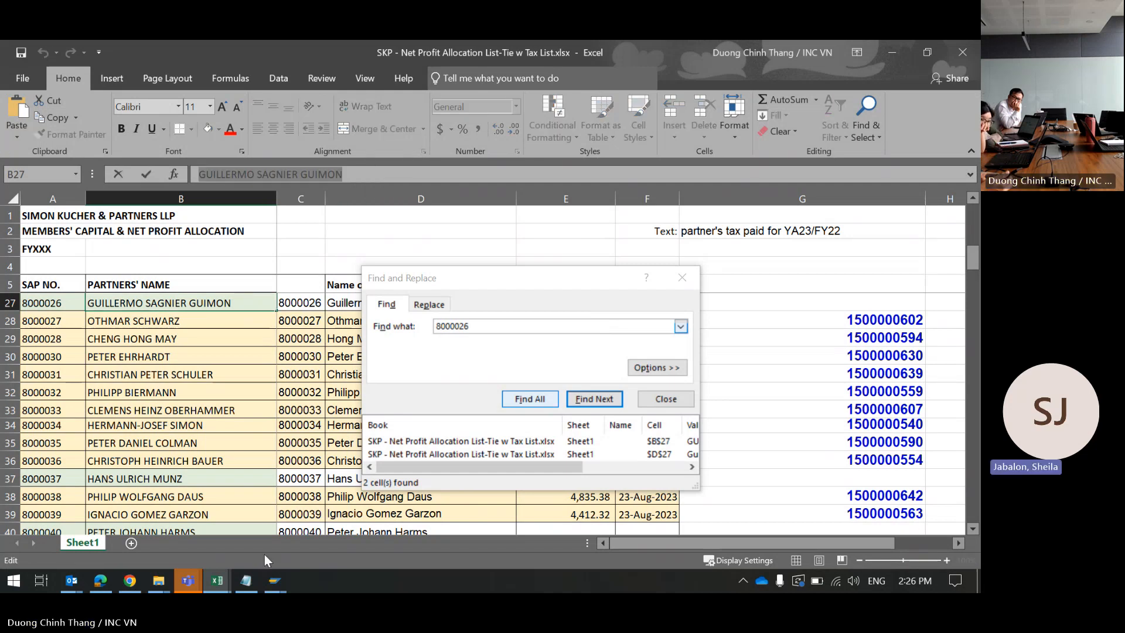
mouse_move(276, 580)
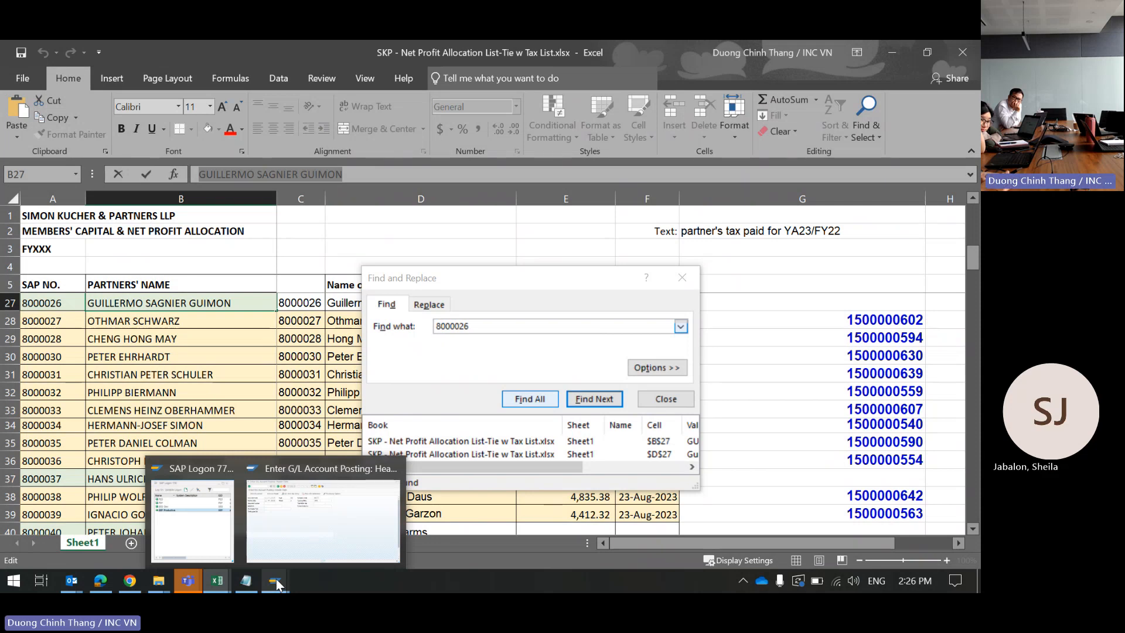
Step: Assemble the partner's full name in the Reference field from the workbook's first and last names
left_click(291, 538)
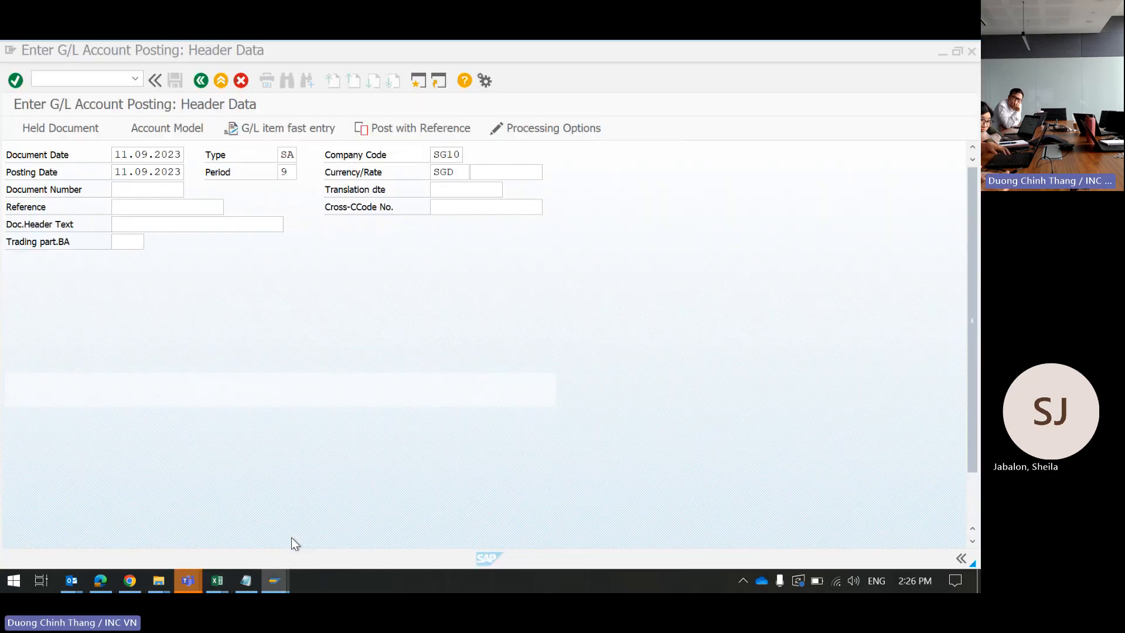
left_click(158, 205)
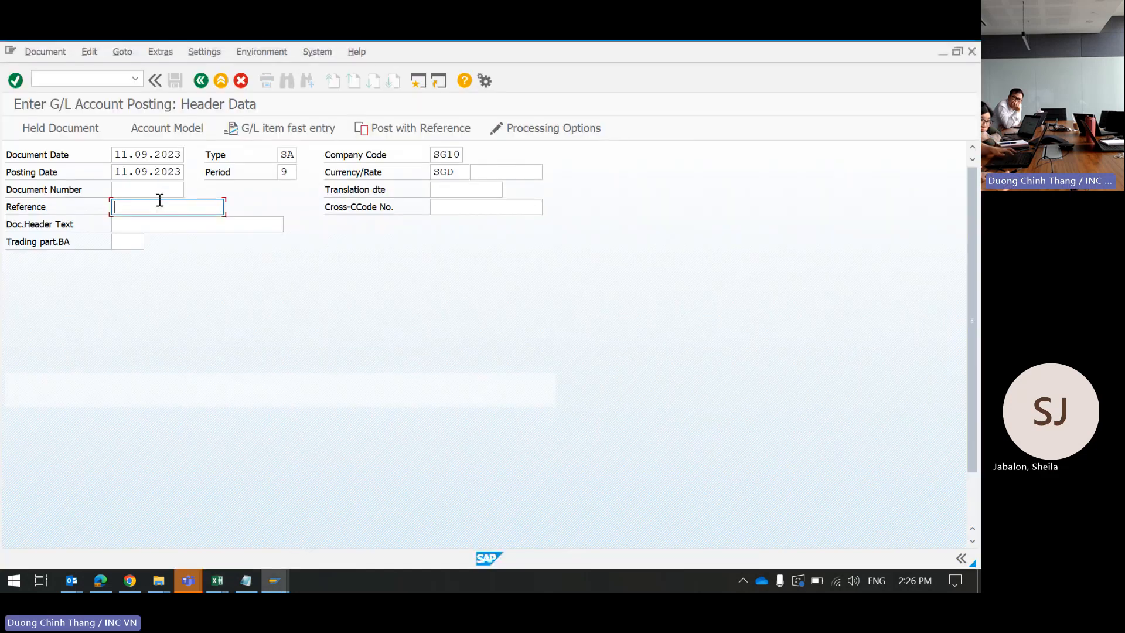
key("ctrl+v")
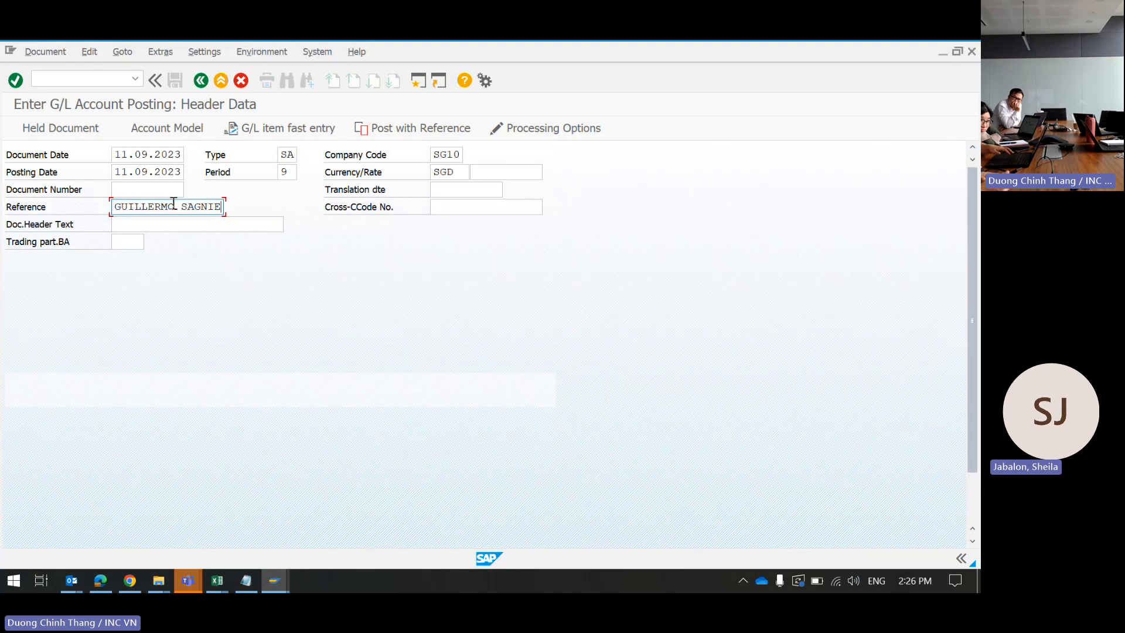
left_click_drag(174, 206, 271, 201)
key("BackSpace")
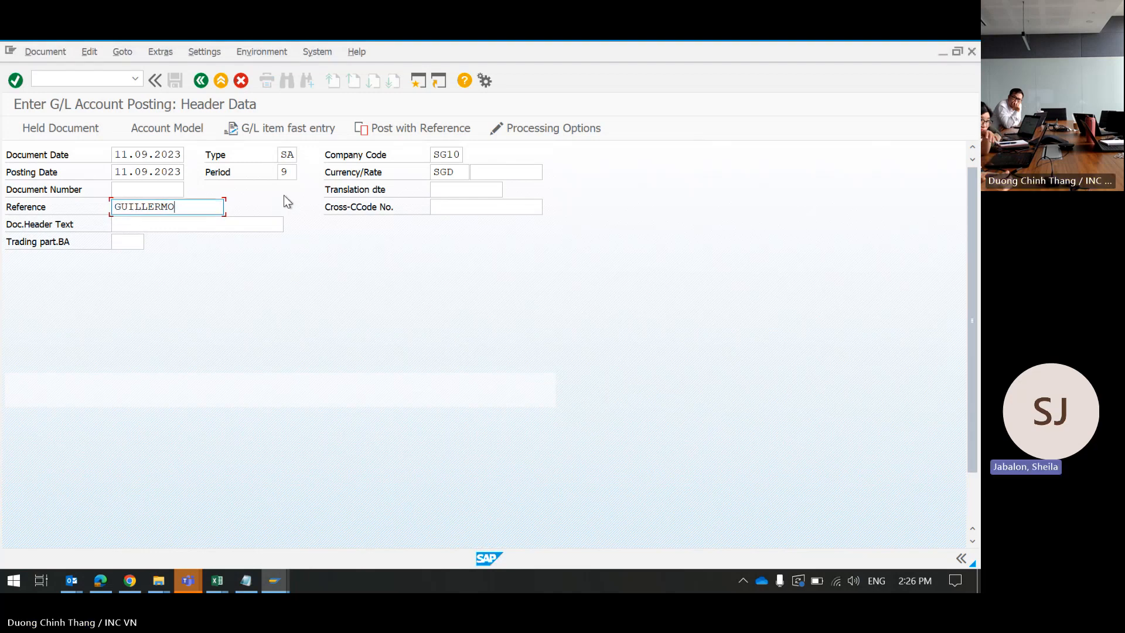
mouse_move(215, 574)
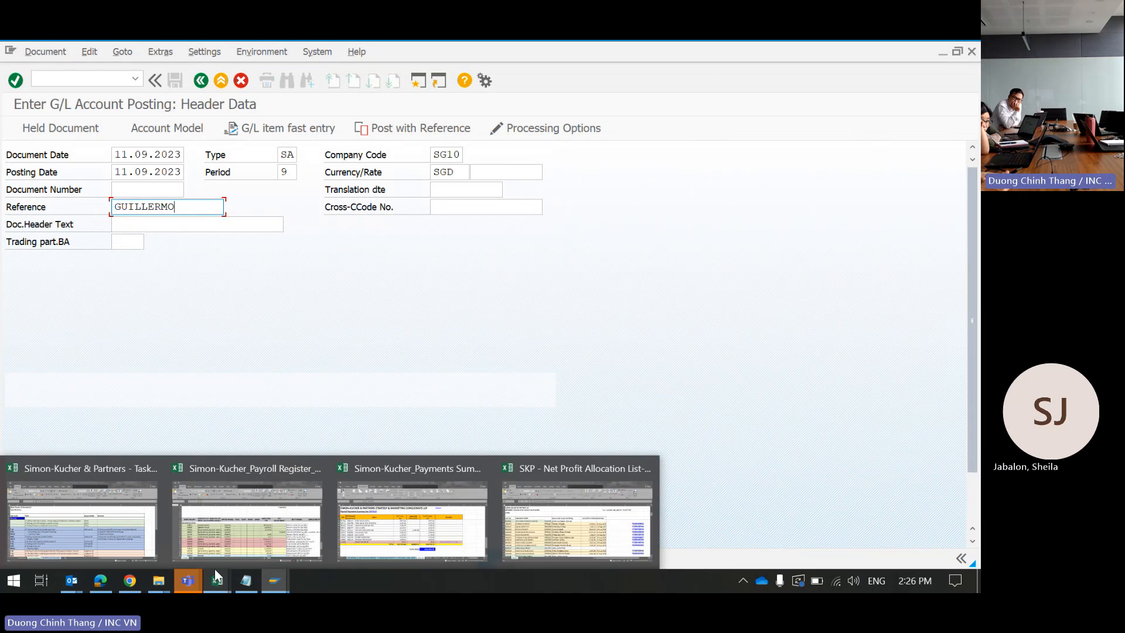
left_click(556, 527)
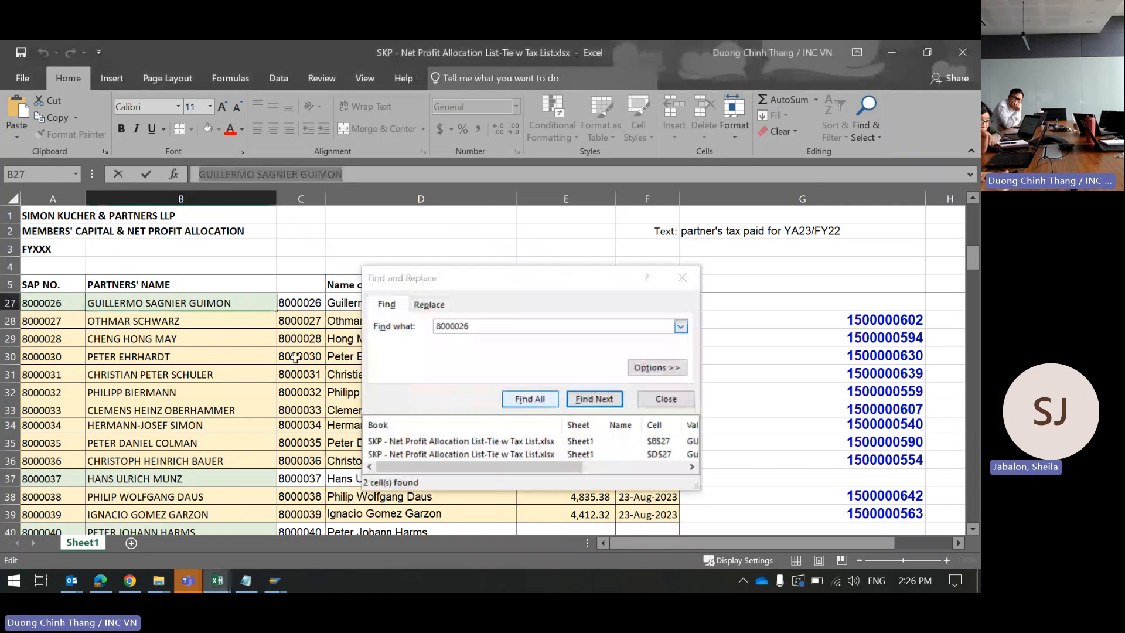
double_click(315, 173)
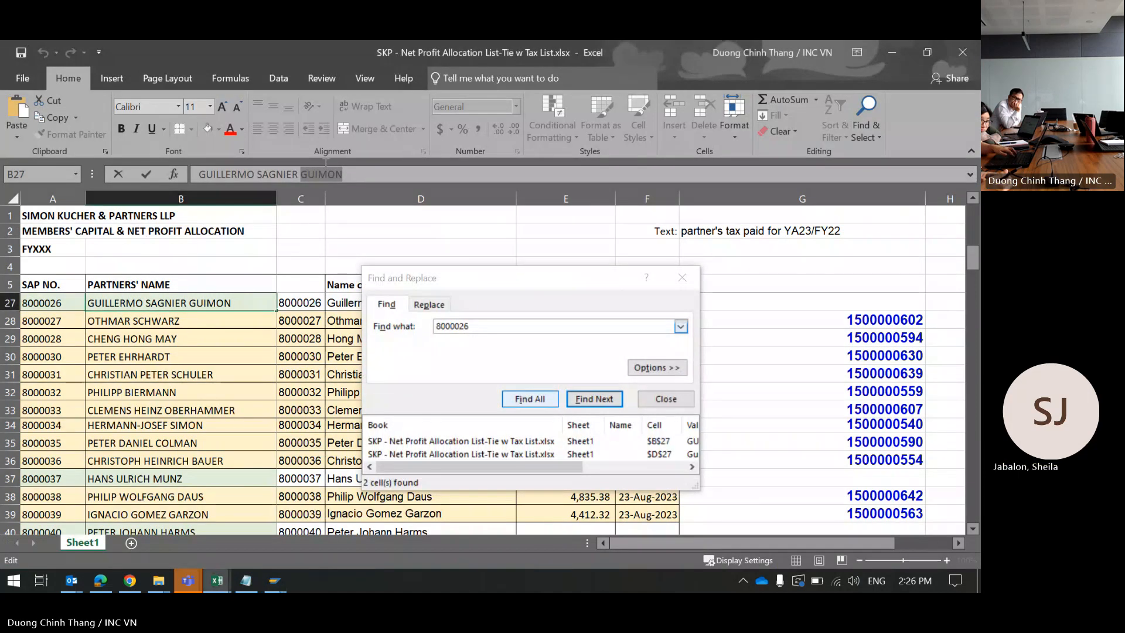
left_click(892, 57)
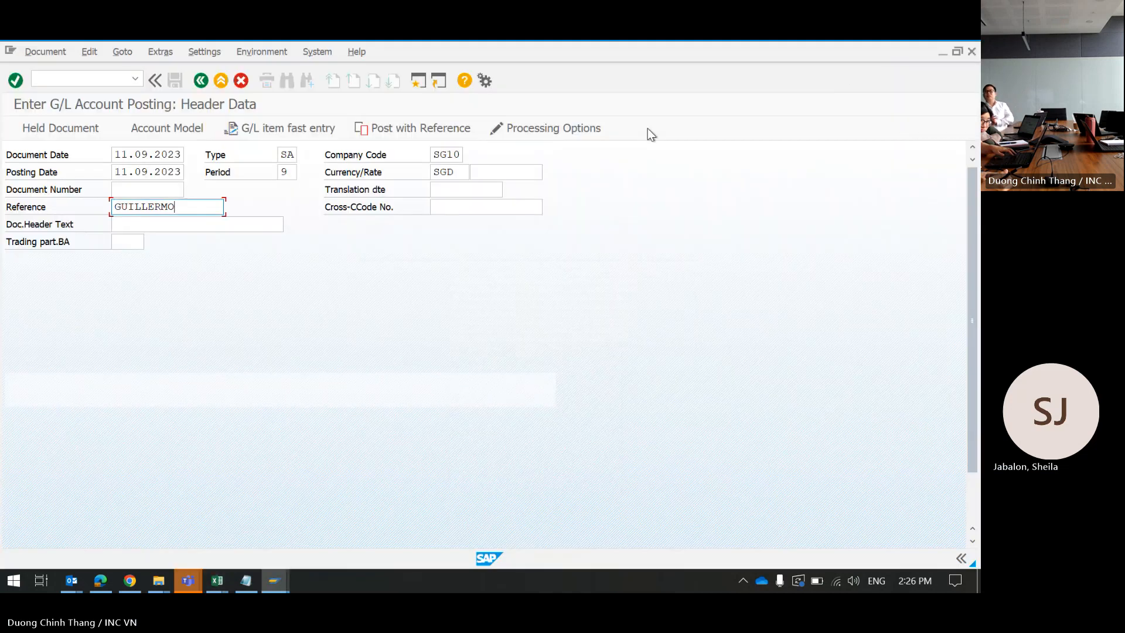
key("ctrl+v")
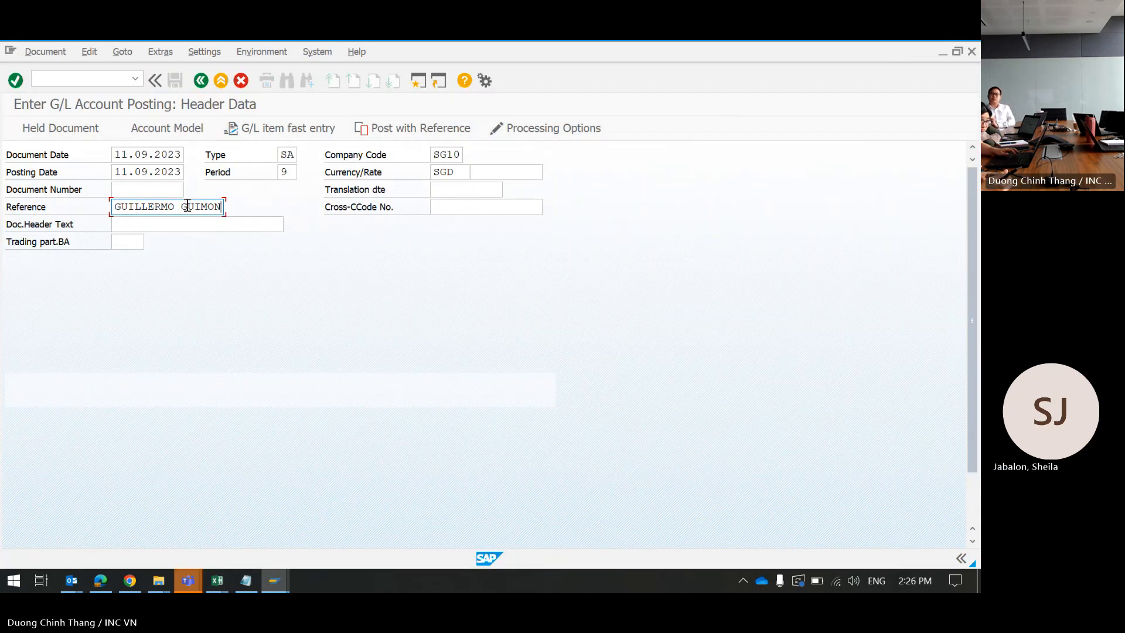
key("Delete")
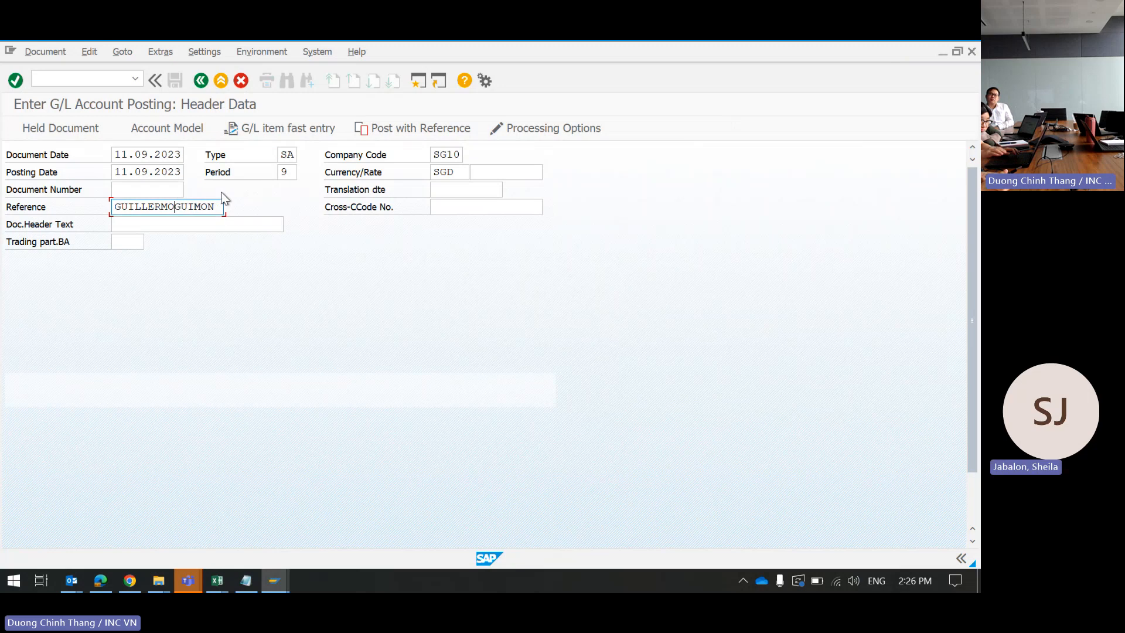
Step: Move the partner's name into Doc.Header Text and set the Reference to TAX YA2023
triple_click(181, 208)
key("ctrl+c")
key("Delete")
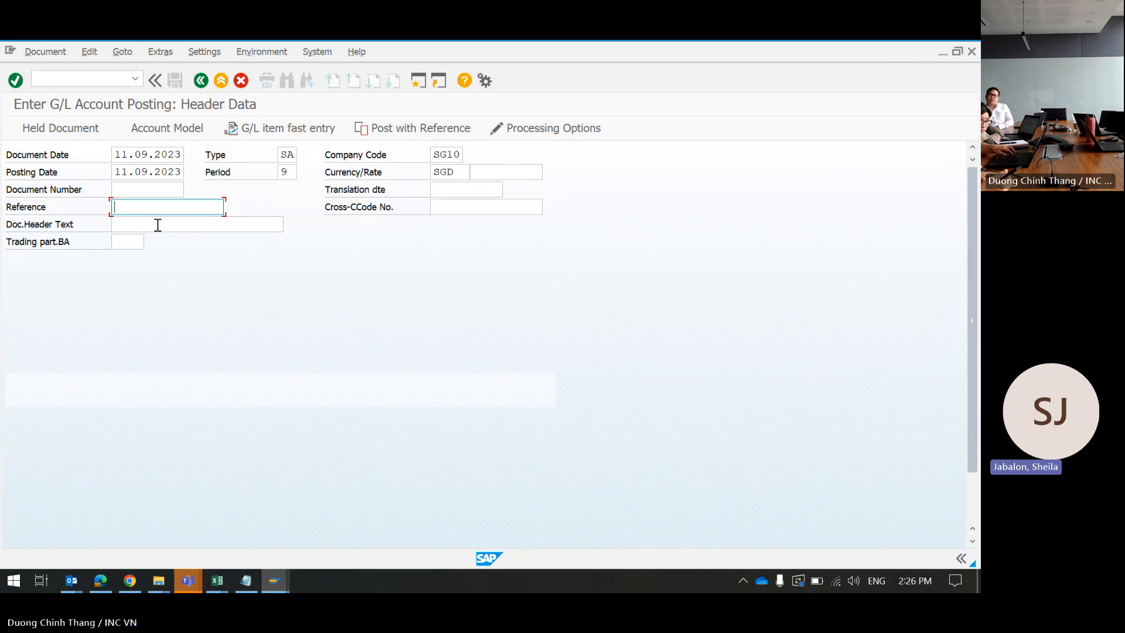
left_click(158, 225)
key("ctrl+v")
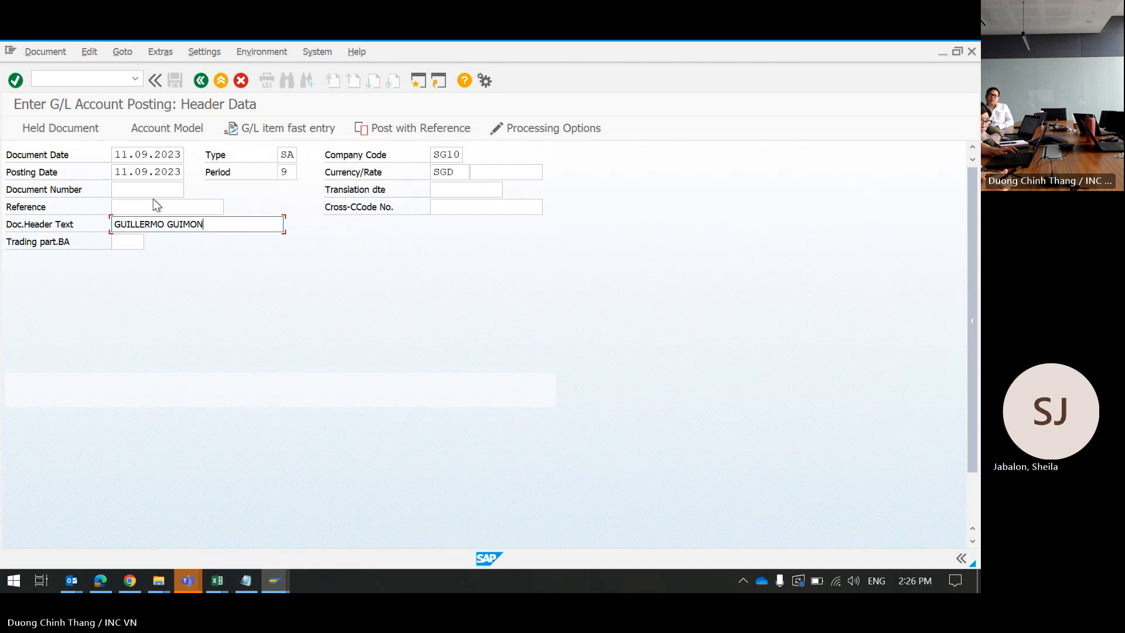
left_click(151, 208)
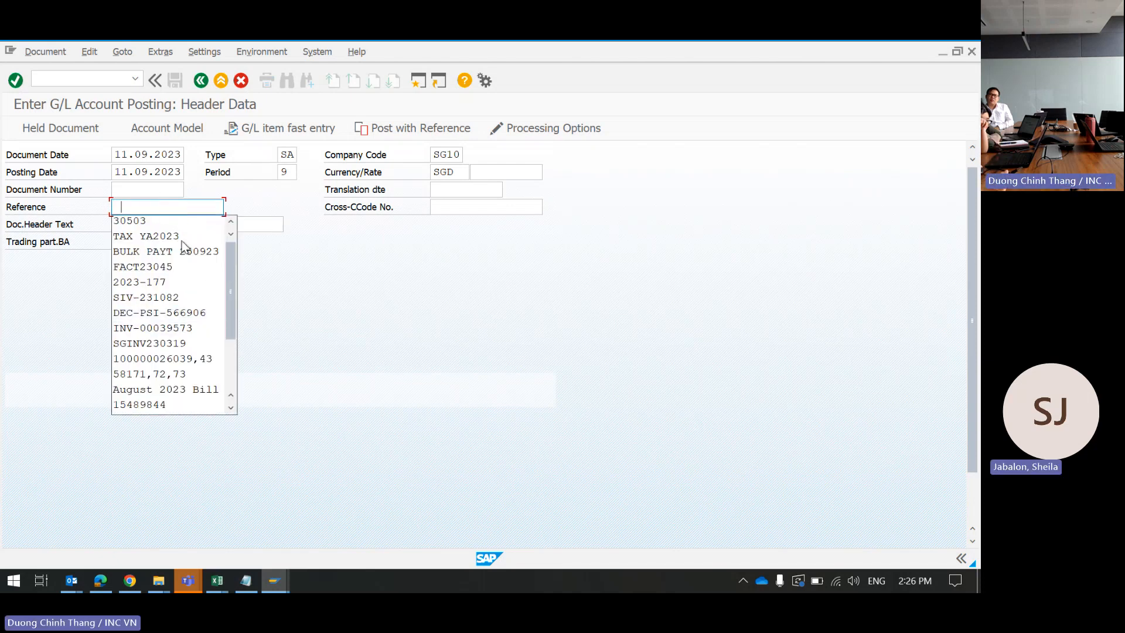
key("Escape")
type("TAX YA2023")
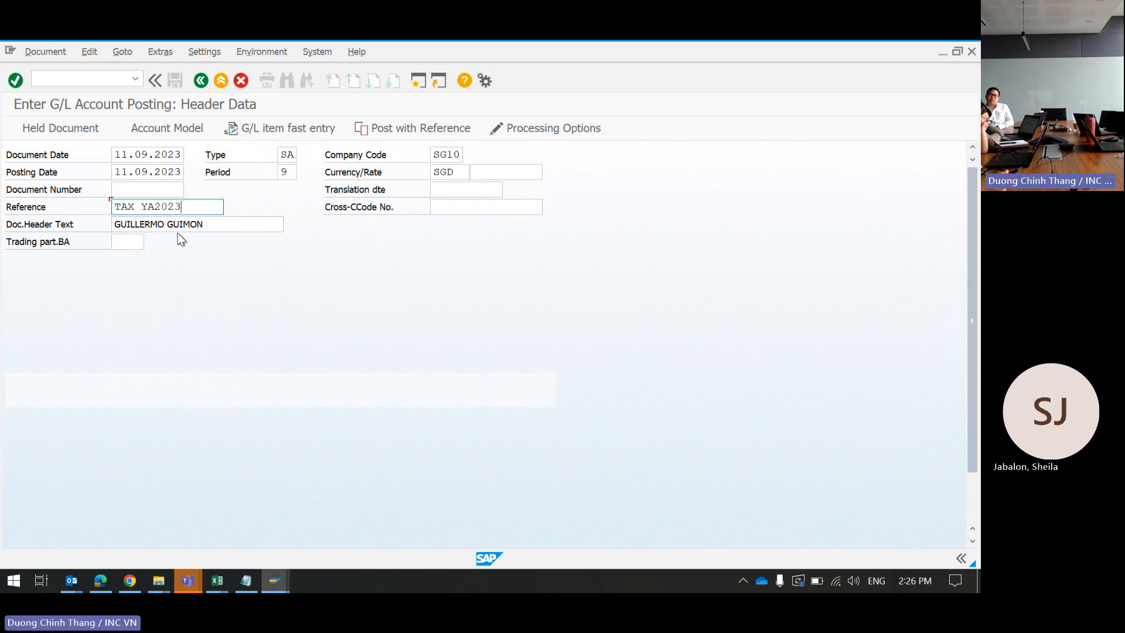
left_click(223, 226)
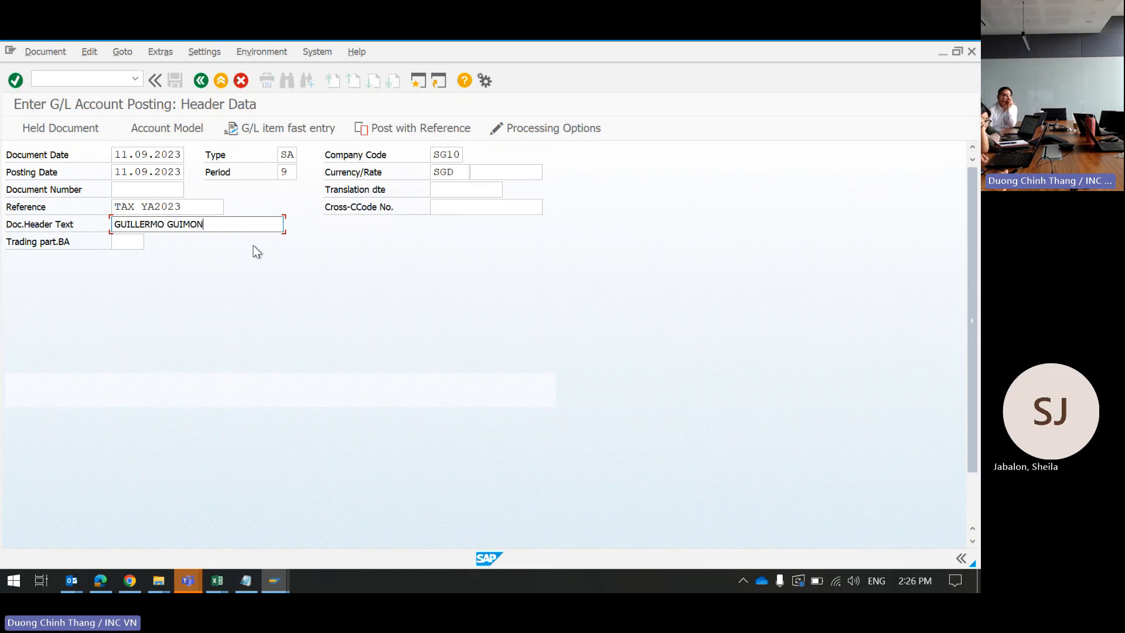
scroll(203, 312, "down", 1)
Step: Look up the partner's number and document cell G28 in the net profit allocation workbook
scroll(335, 264, "down", 3)
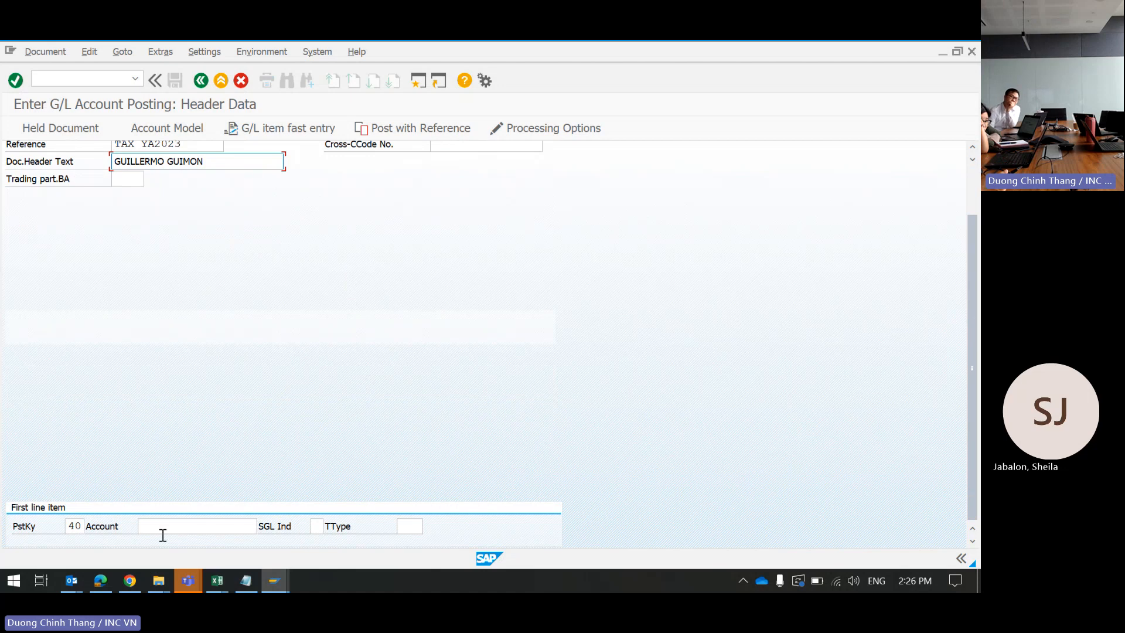
left_click(221, 584)
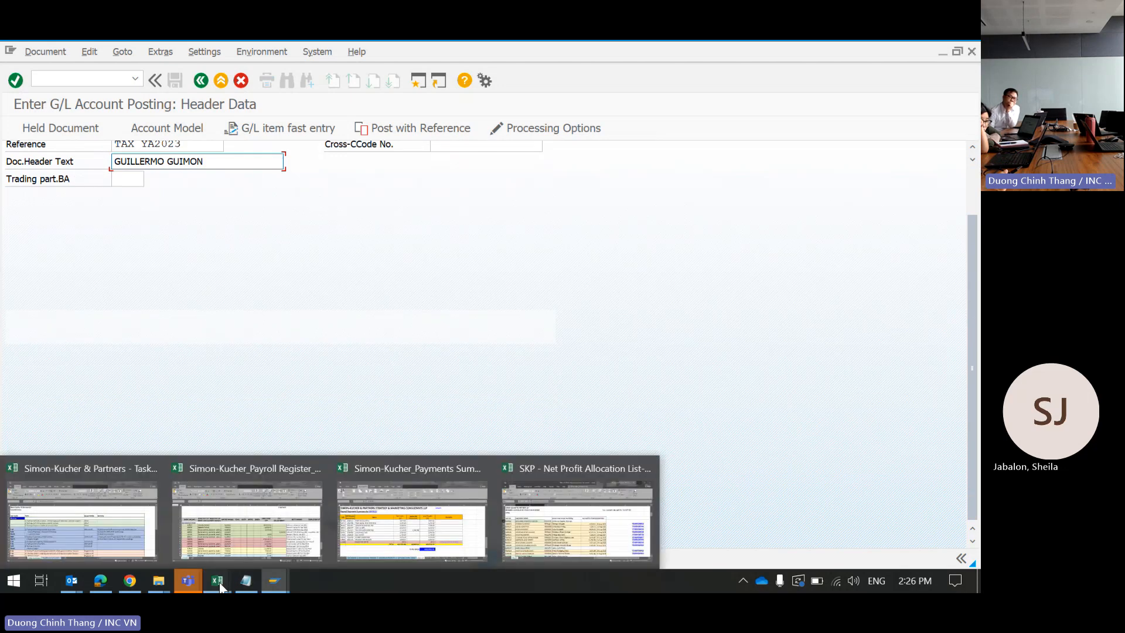
left_click(574, 542)
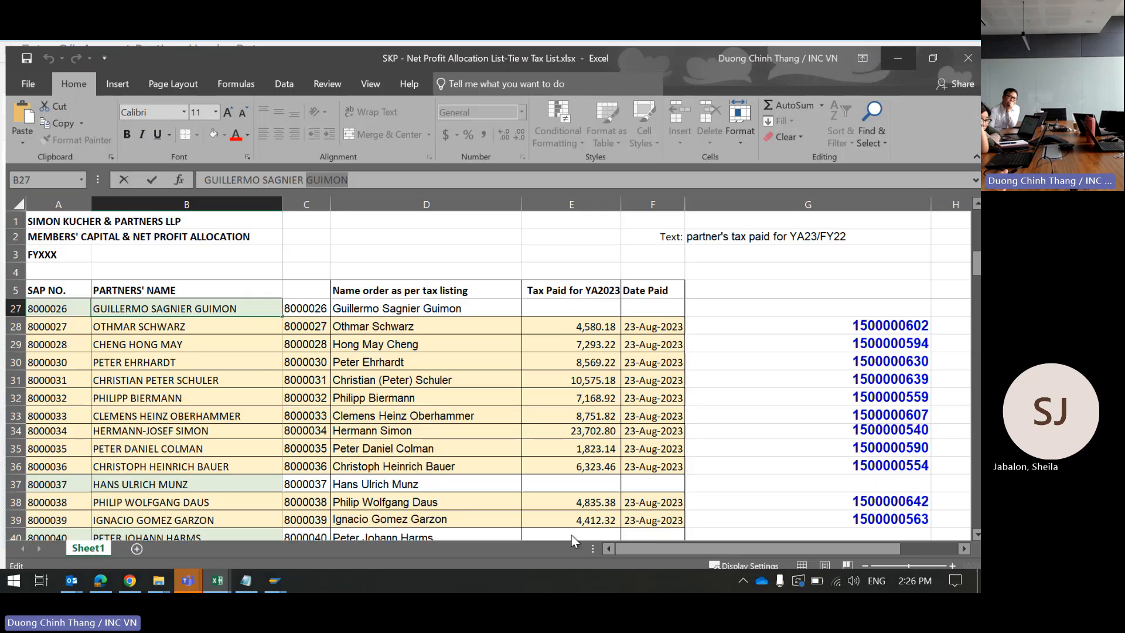
left_click(256, 339)
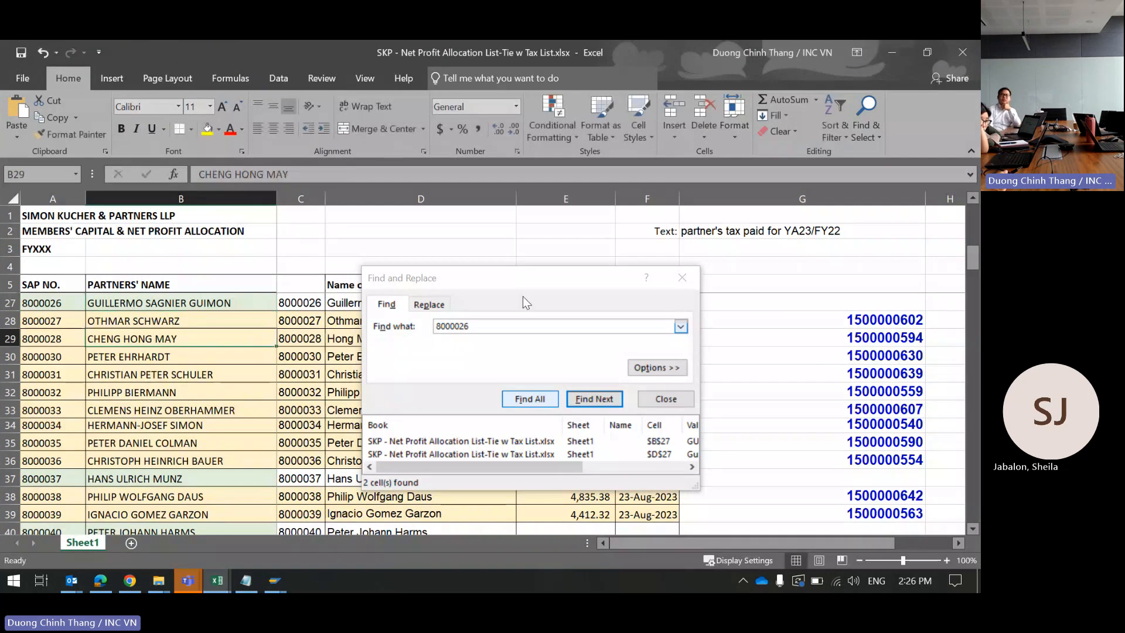
left_click(798, 317)
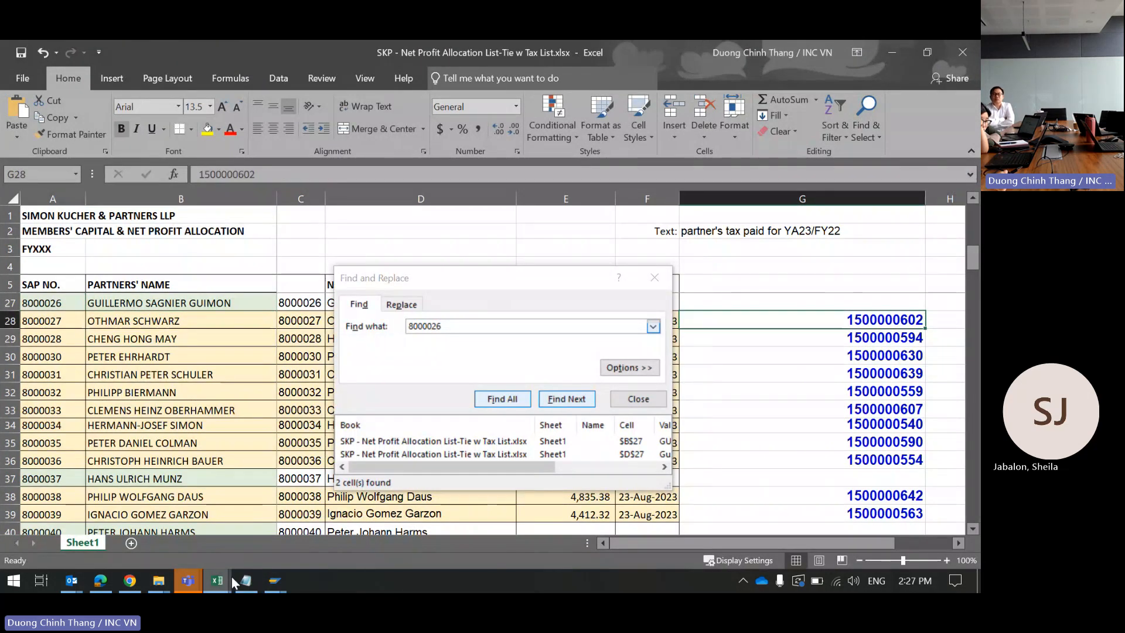
left_click(279, 580)
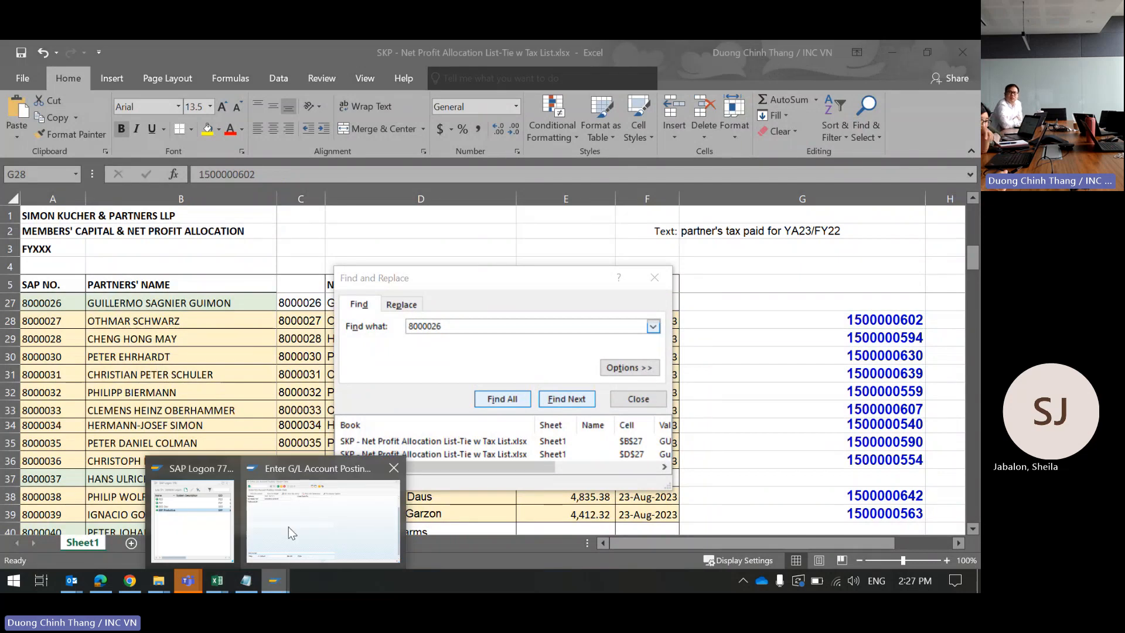
left_click(289, 526)
Step: Enter the first line item with posting key 25 and the partner's vendor number from Excel as account
double_click(78, 525)
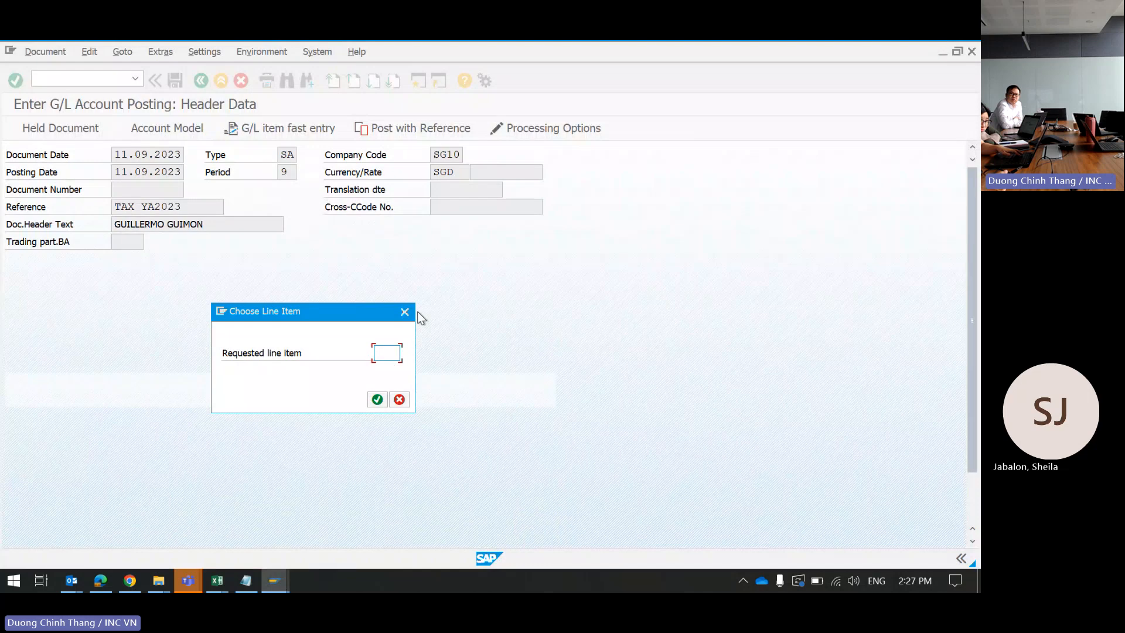
left_click(405, 312)
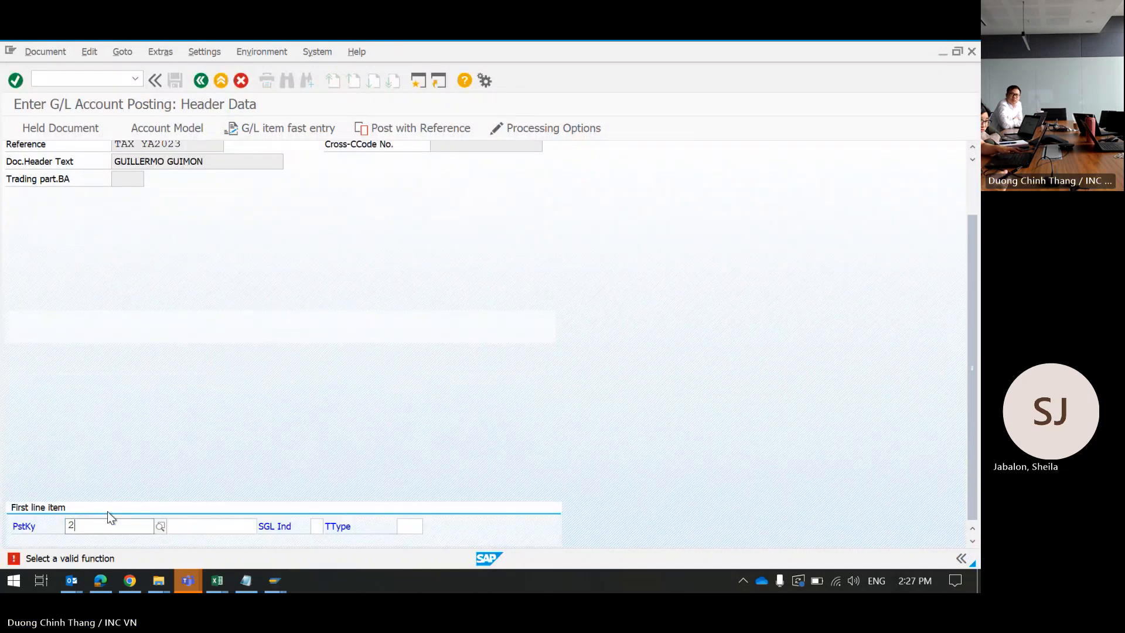
type("25")
left_click(204, 523)
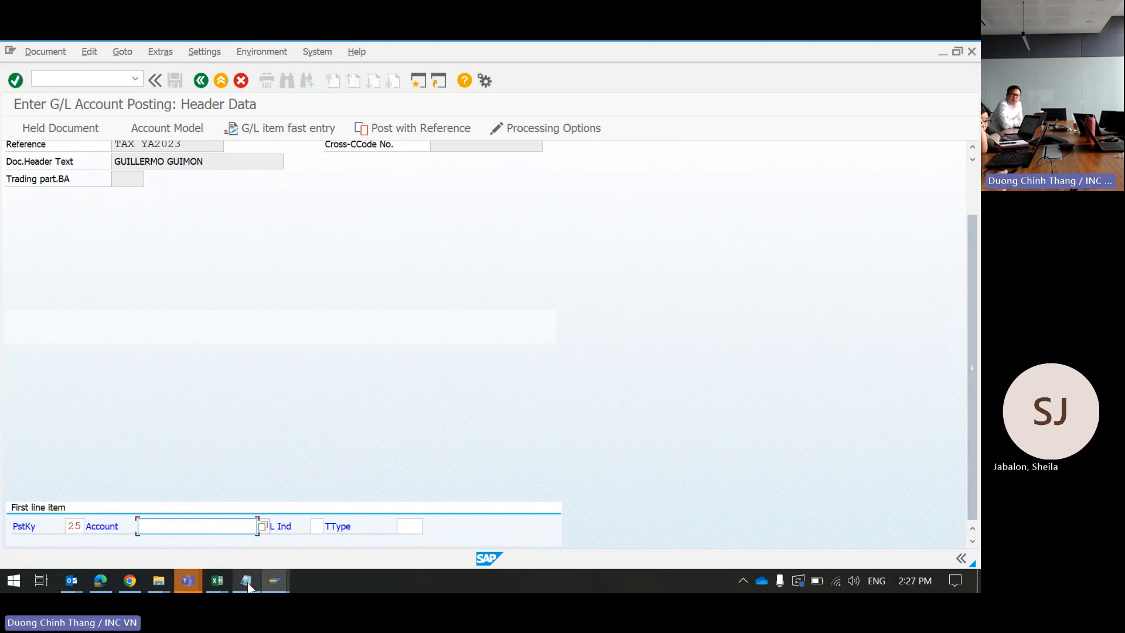
mouse_move(218, 580)
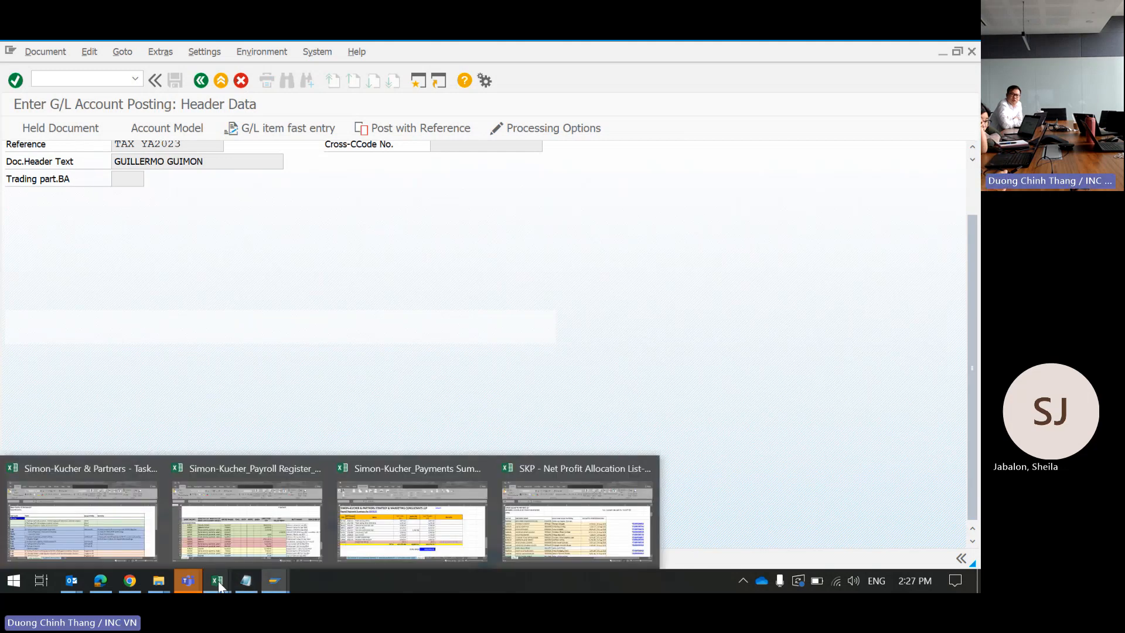
left_click(529, 516)
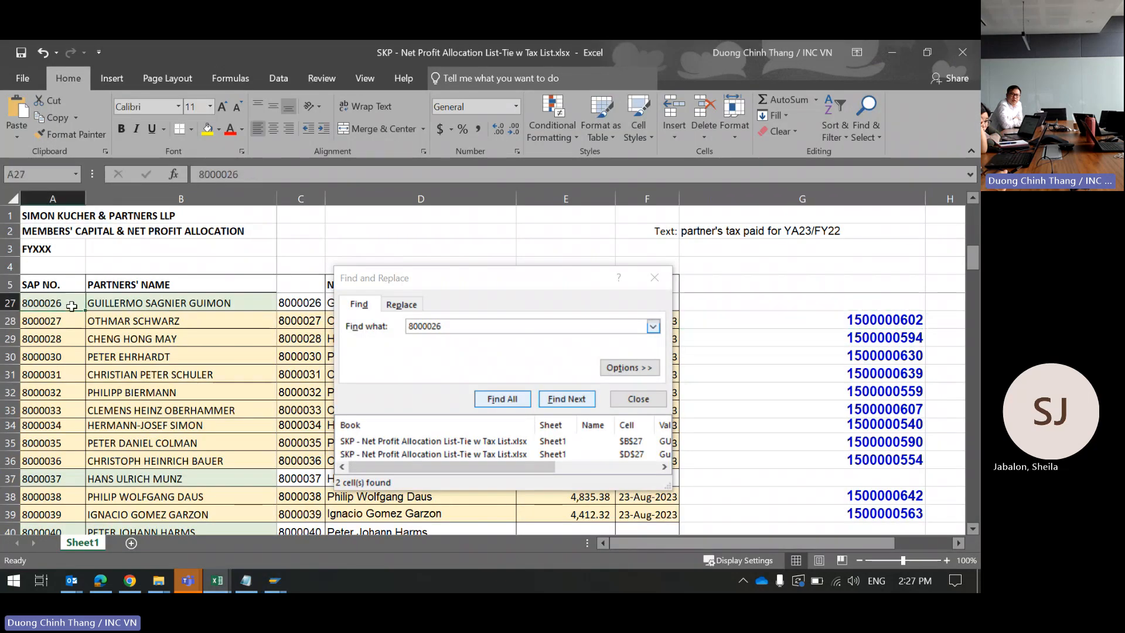
key("ctrl+c")
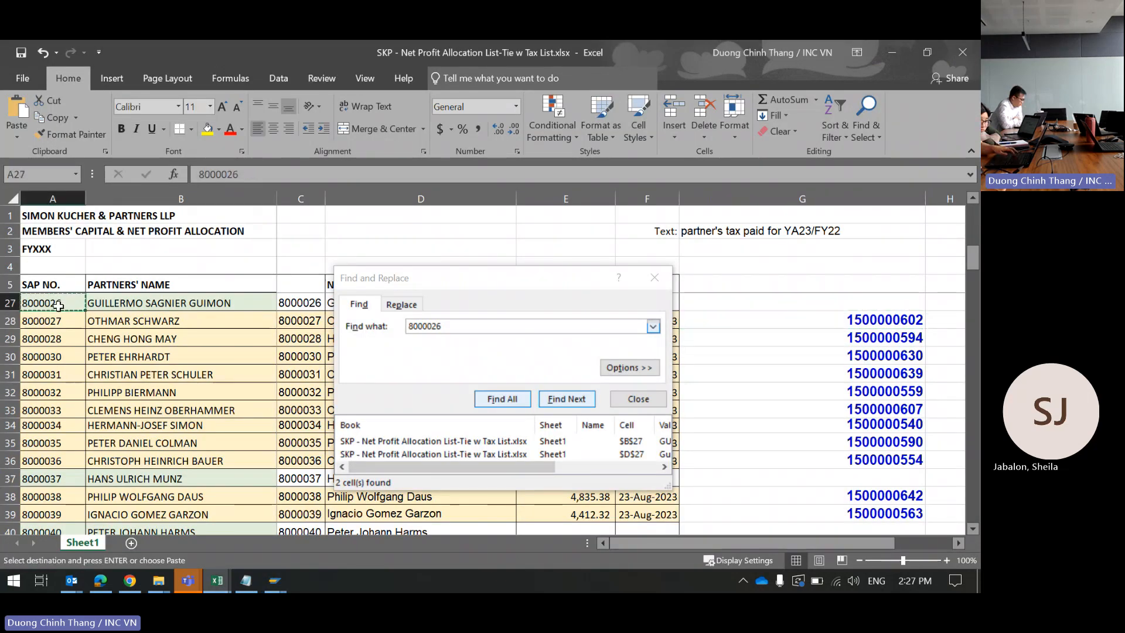
left_click(893, 53)
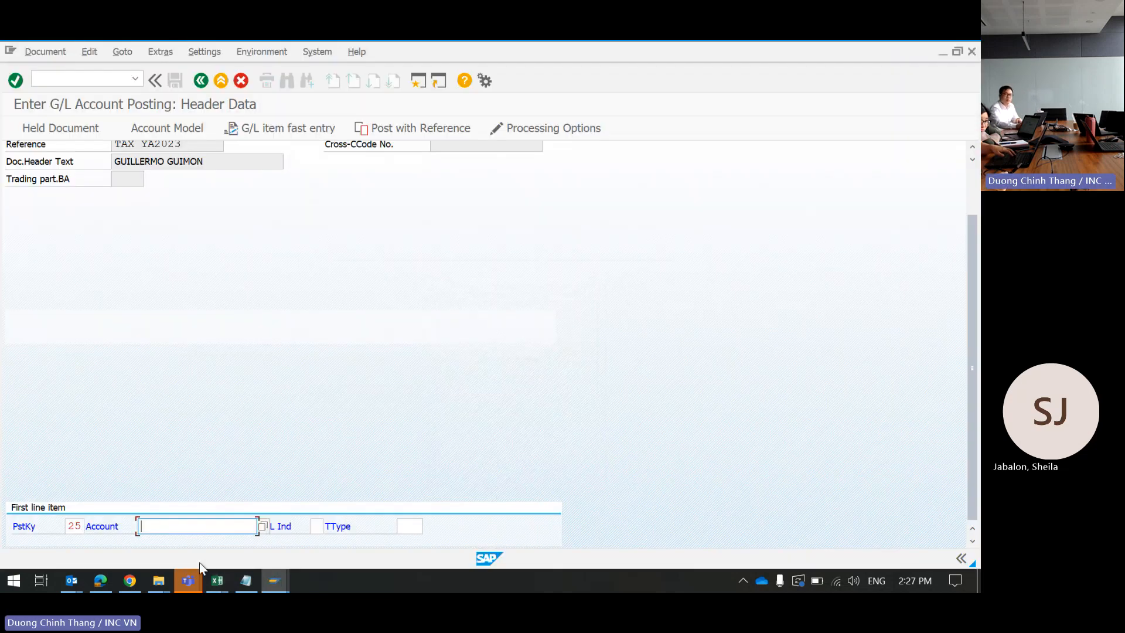
key("ctrl+v")
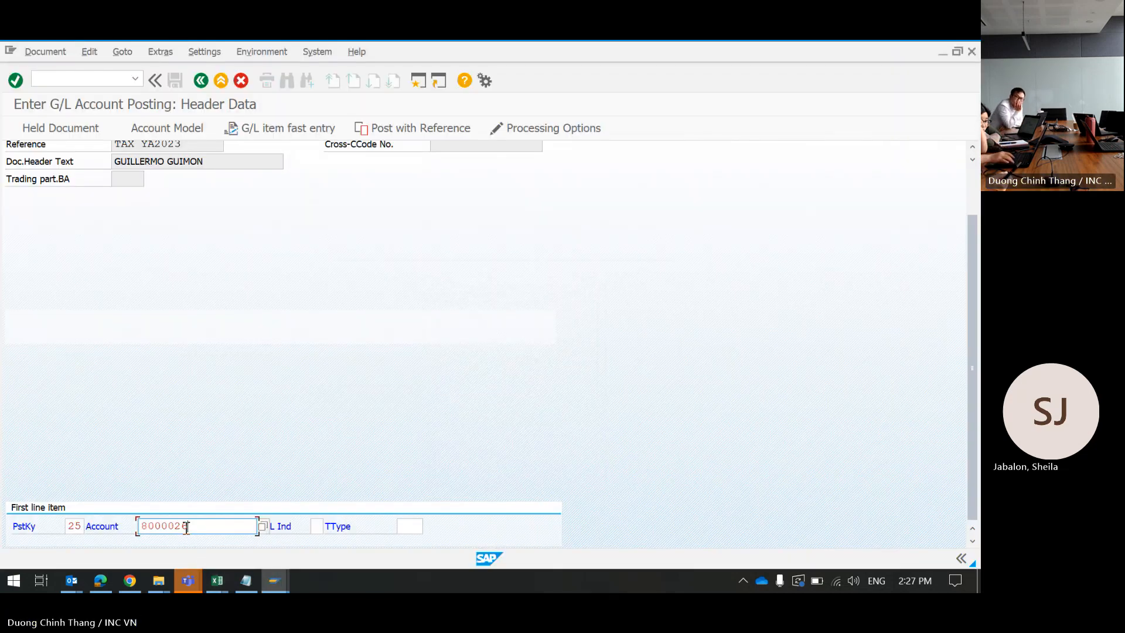
key("Return")
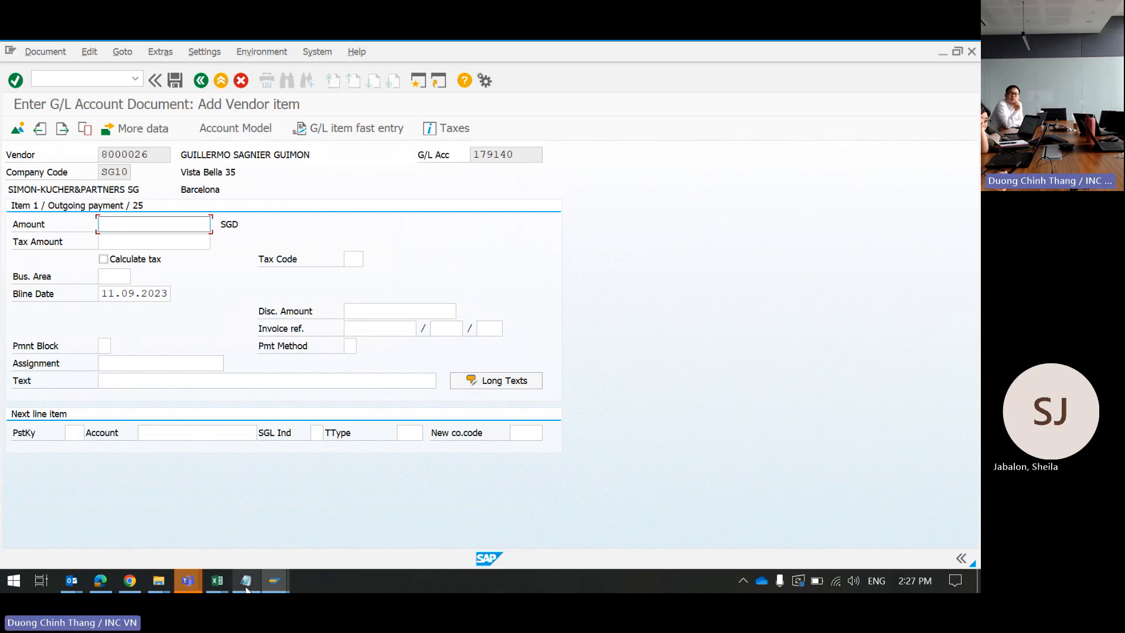
Step: Copy the 7,256.70 payment from the bank statement into the vendor item's Amount
left_click(100, 584)
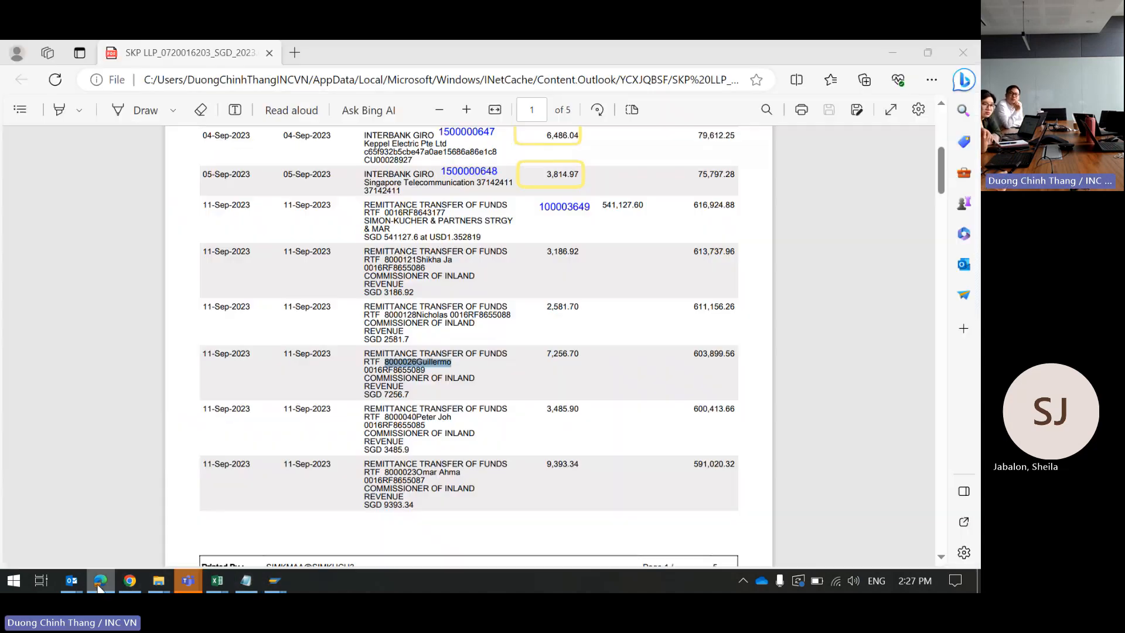
double_click(560, 354)
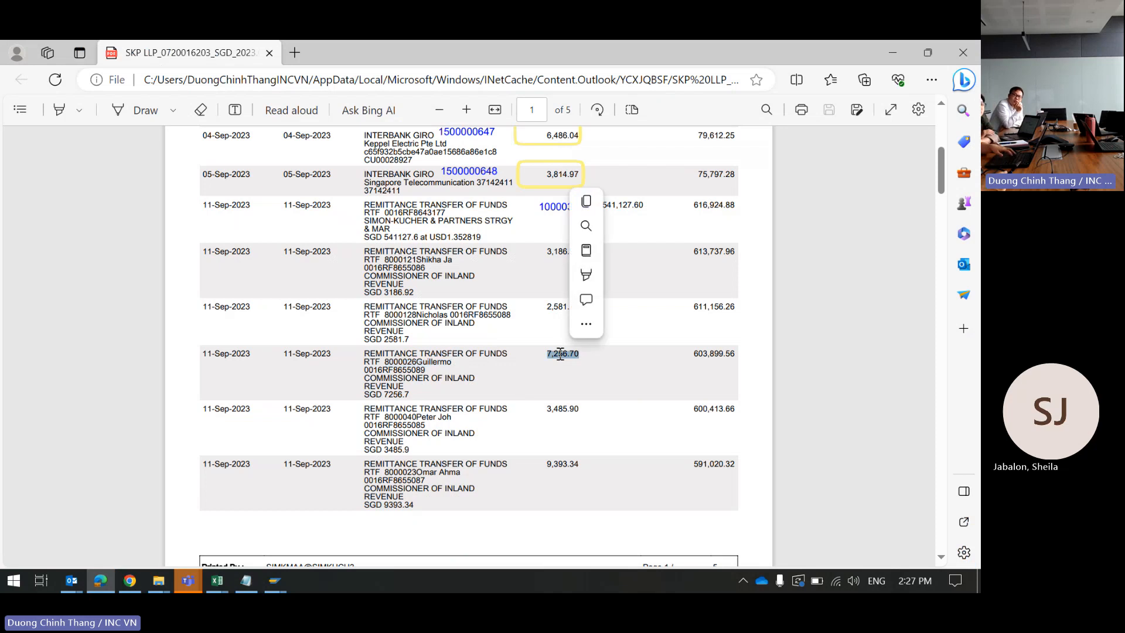
key("ctrl+c")
key("alt+Tab")
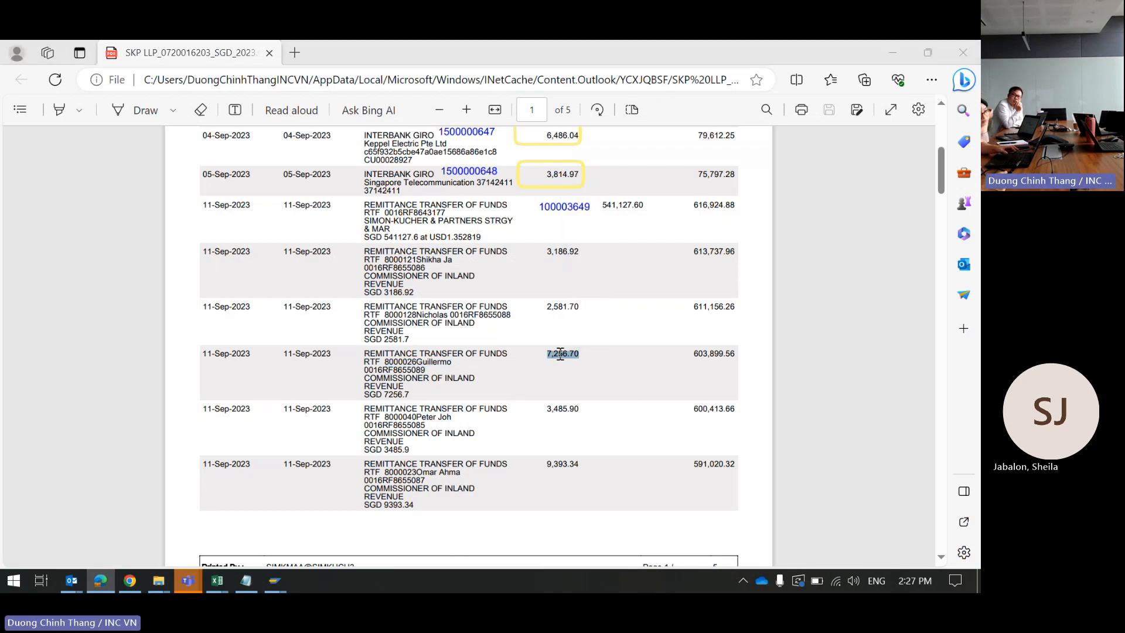
key("ctrl+v")
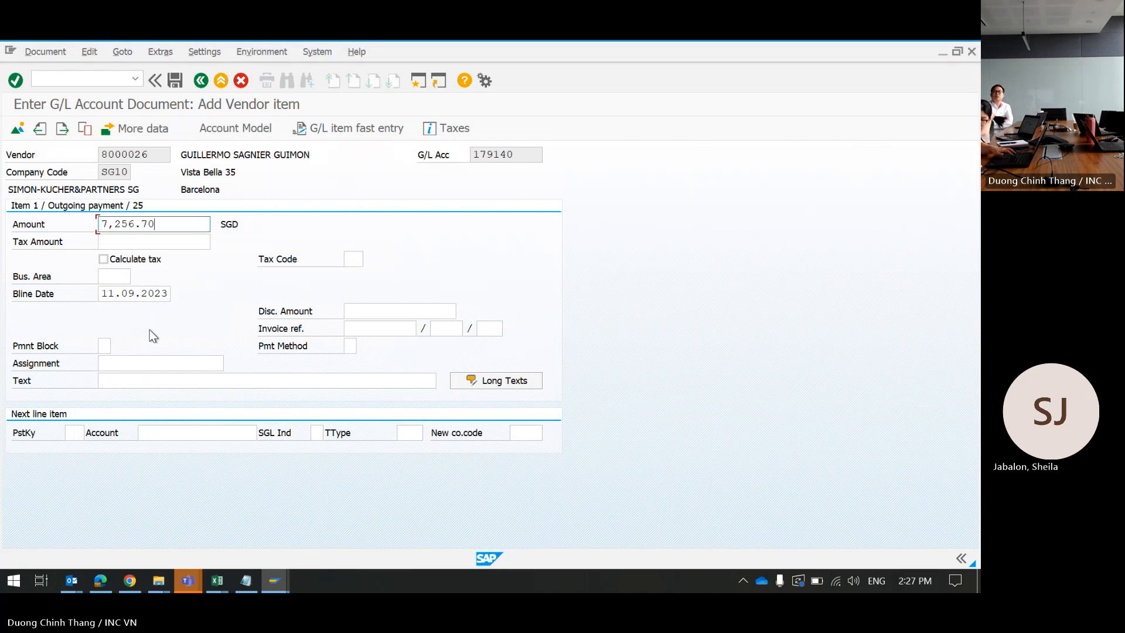
Step: Reuse an earlier tax-paid text and delete the previous partner's name from it
left_click(131, 382)
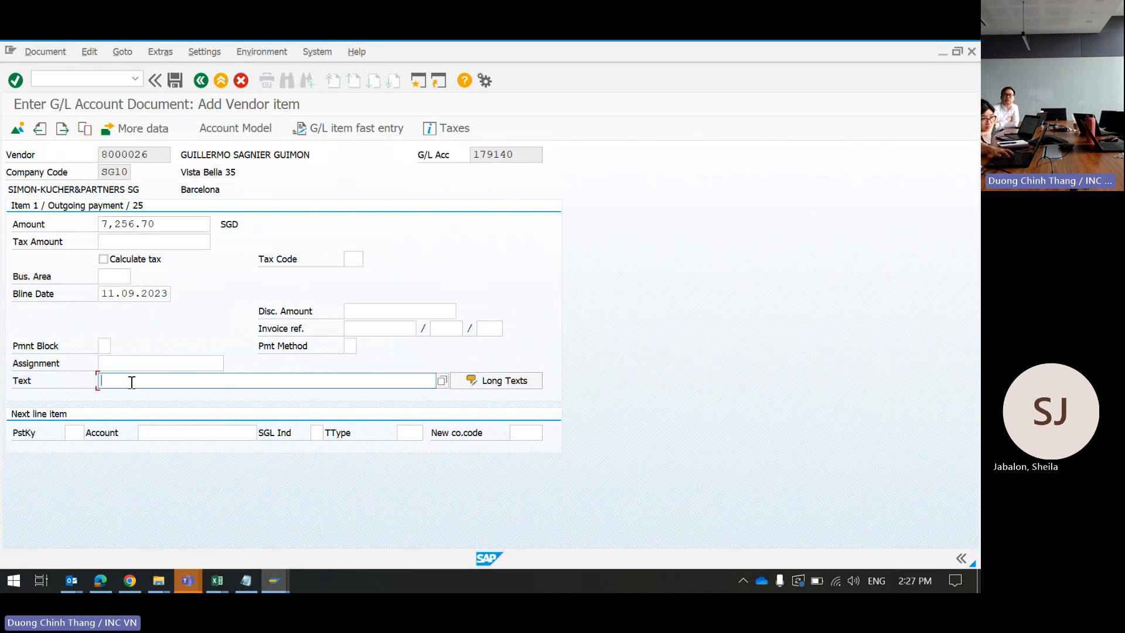
left_click(131, 382)
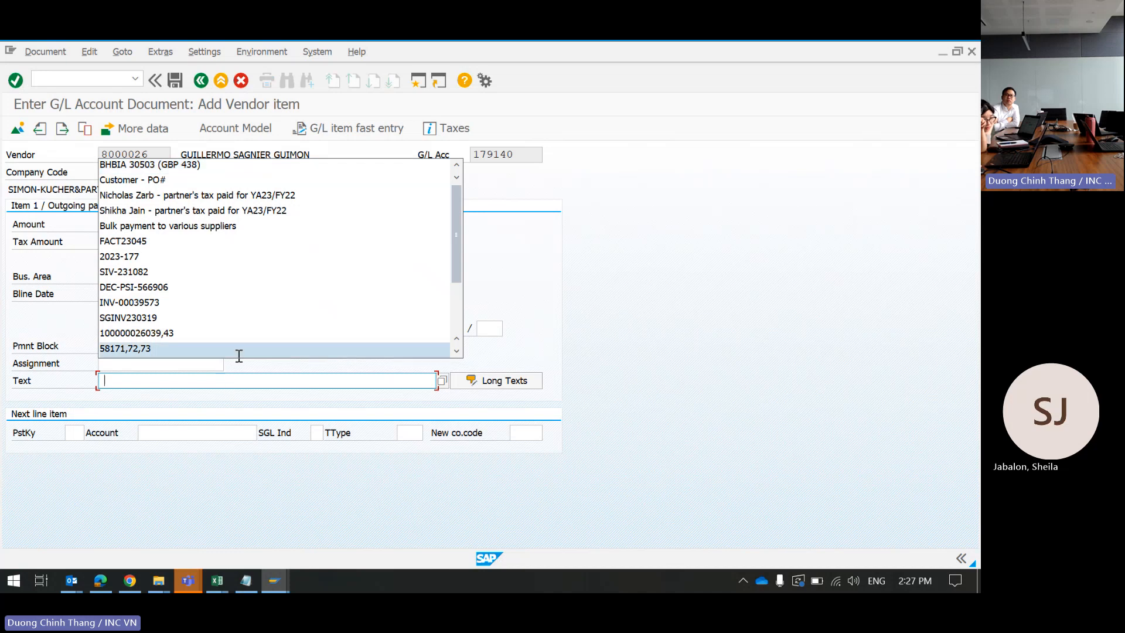
left_click(214, 196)
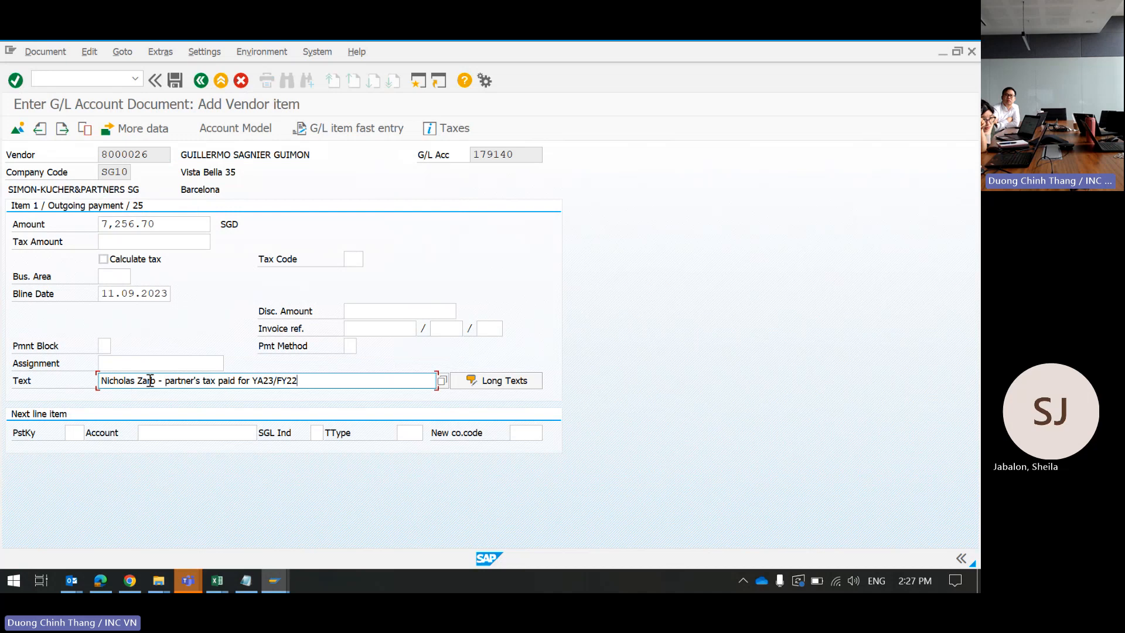
left_click_drag(3, 368, 1, 371)
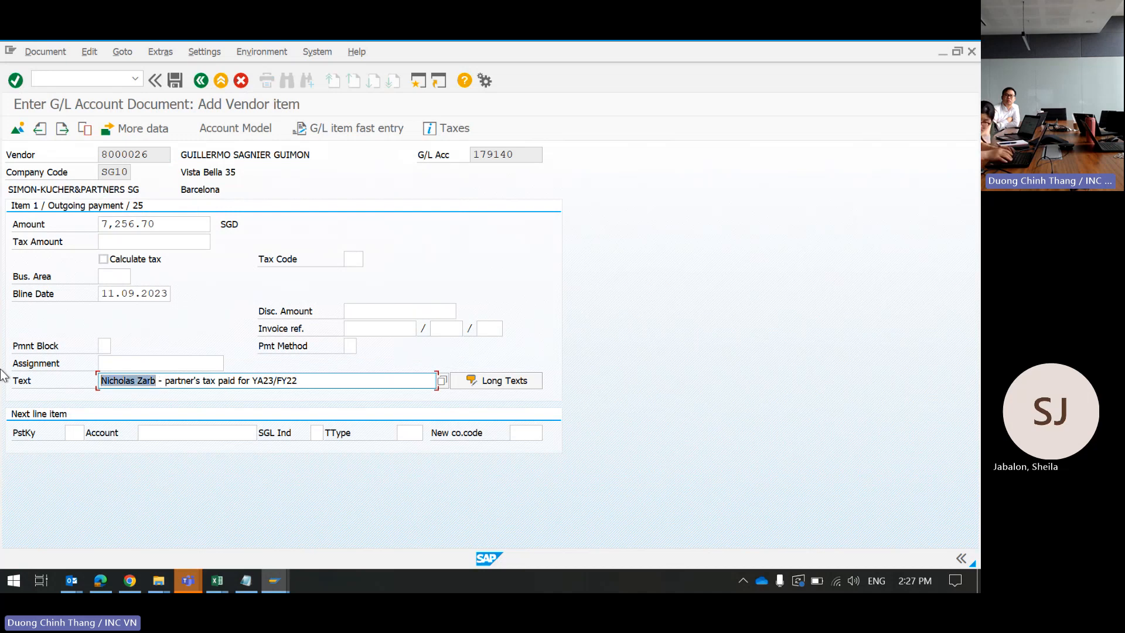
key("Delete")
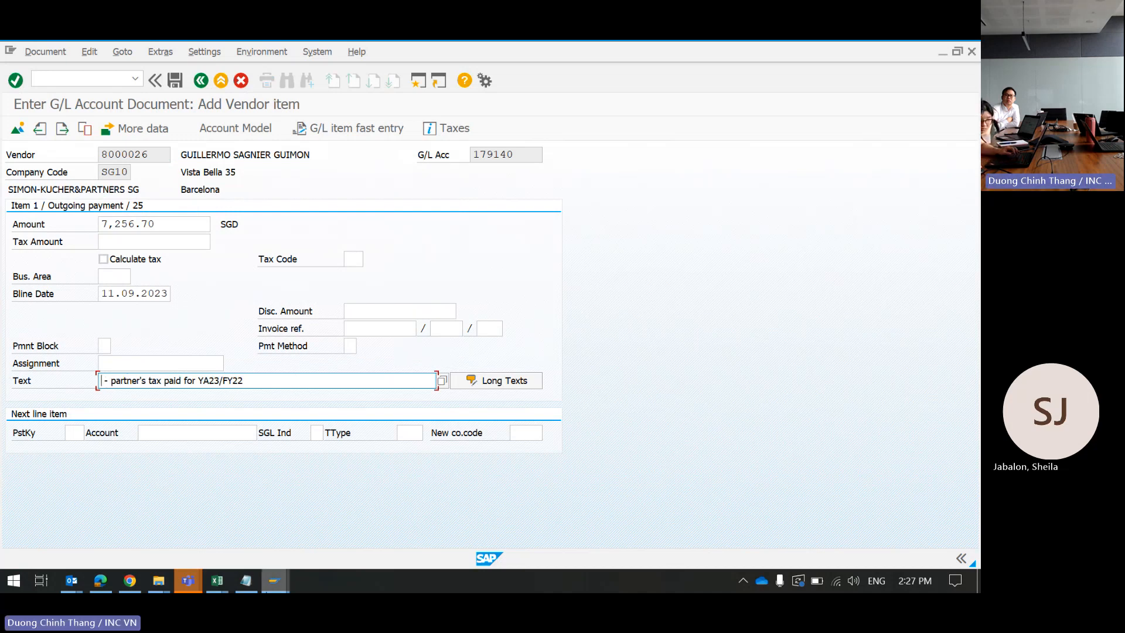
Step: Enter =PROPER(B27) in Excel cell B3 and copy the resulting proper-case partner name
mouse_move(217, 580)
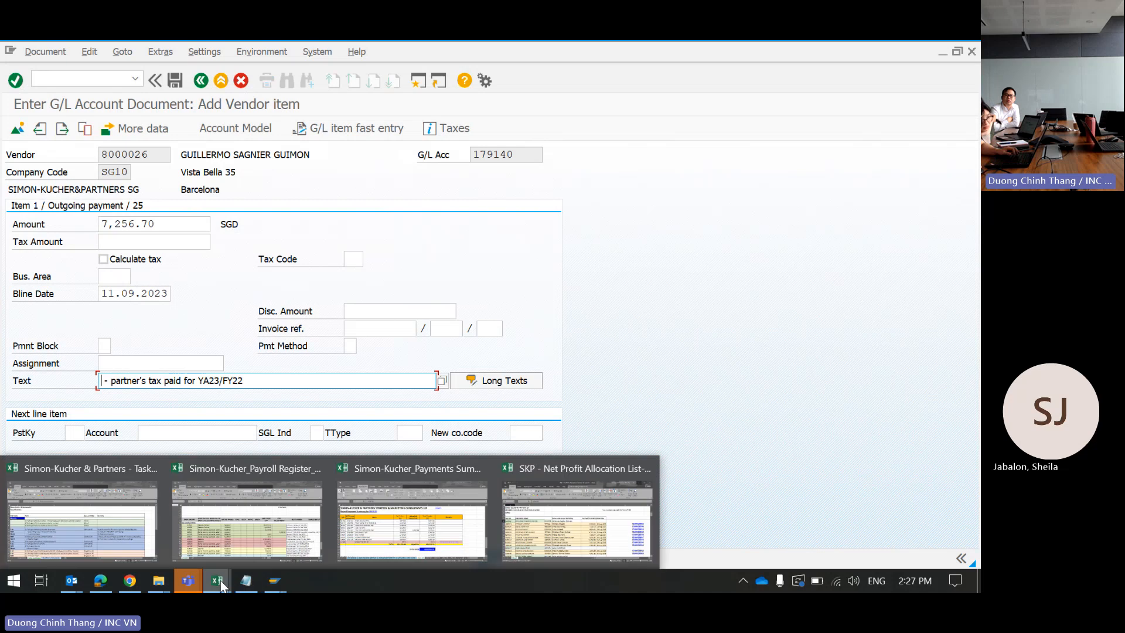
left_click(568, 524)
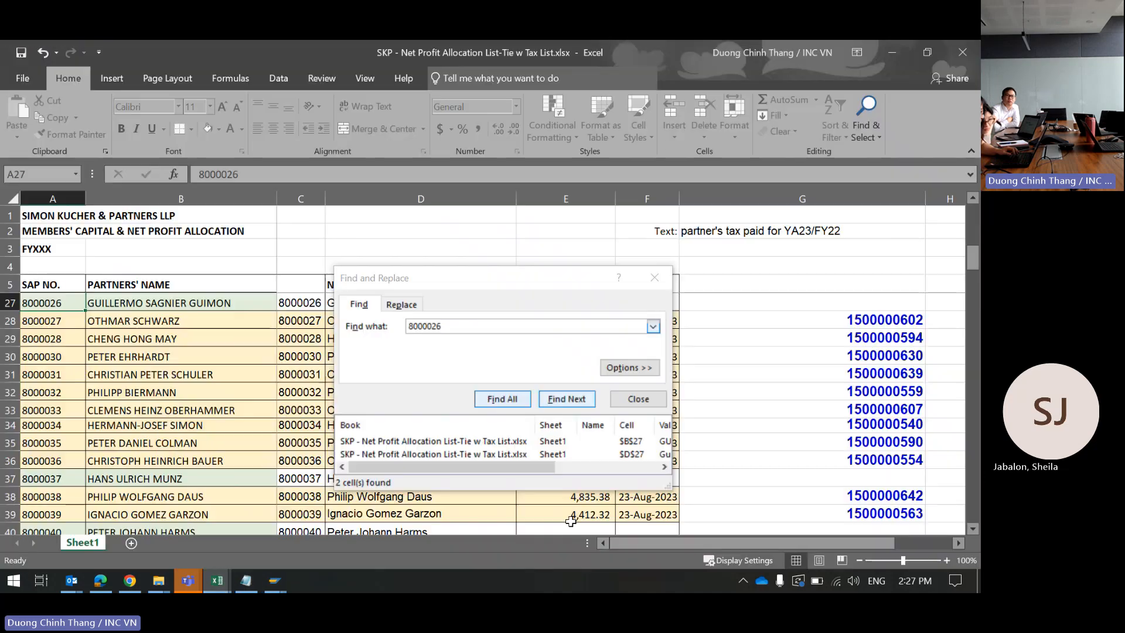
left_click(245, 264)
left_click(226, 249)
type("=")
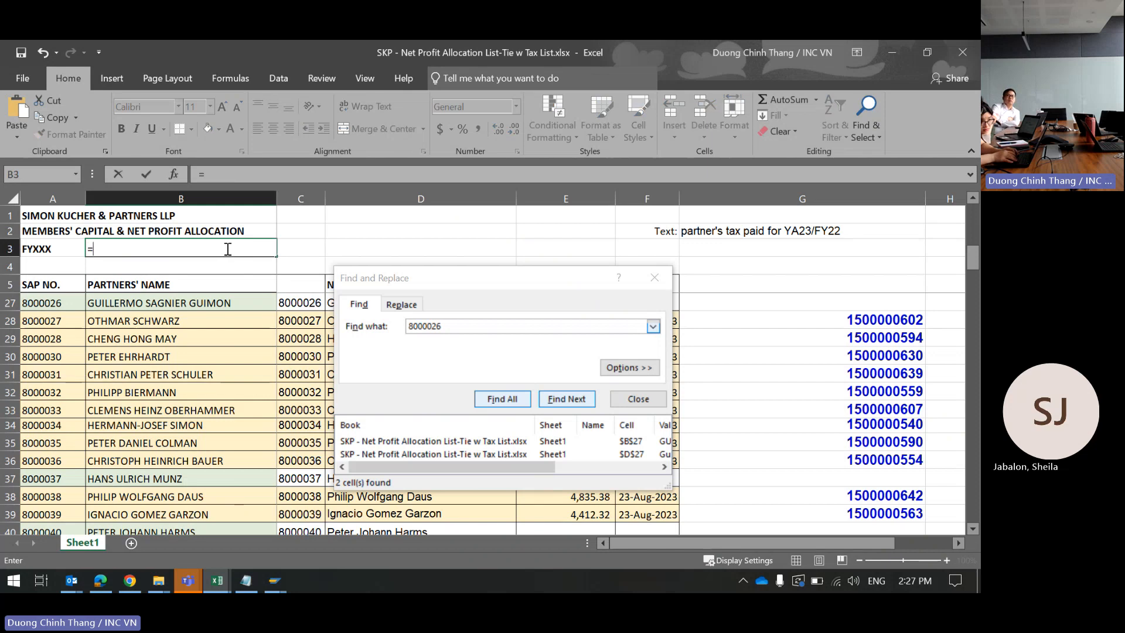
type("PROPER(")
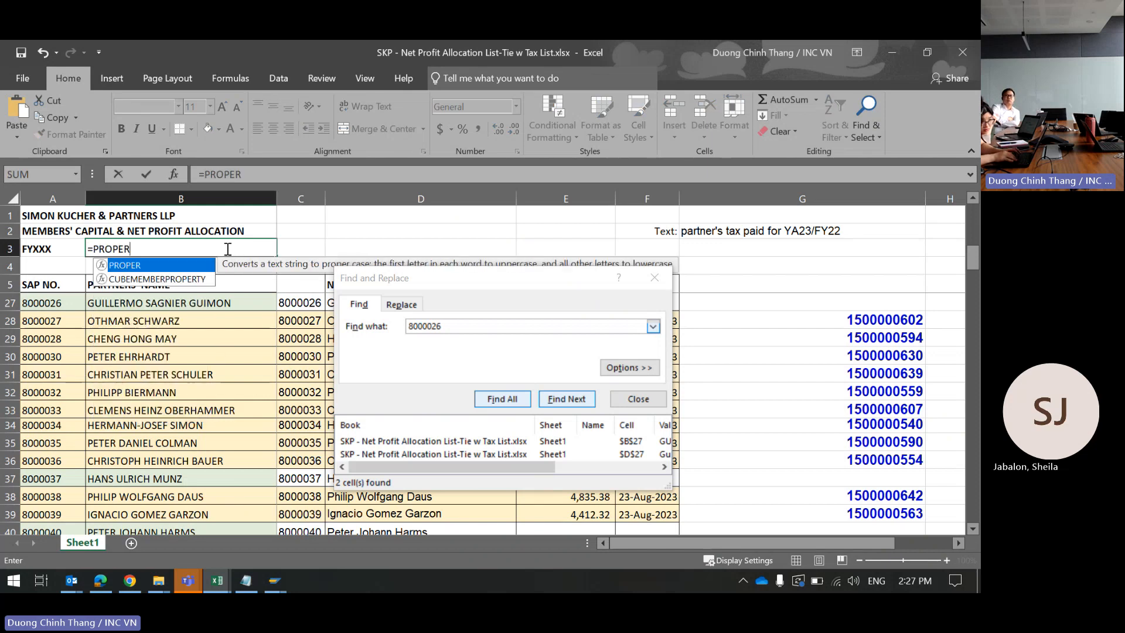
left_click(160, 299)
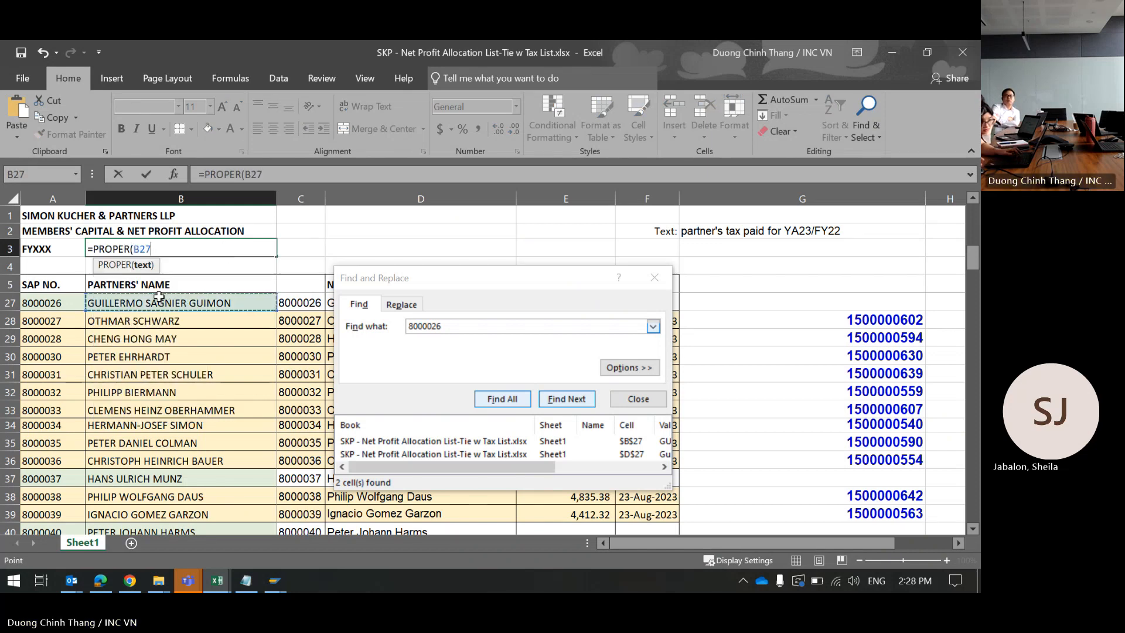
type(")")
key("Return")
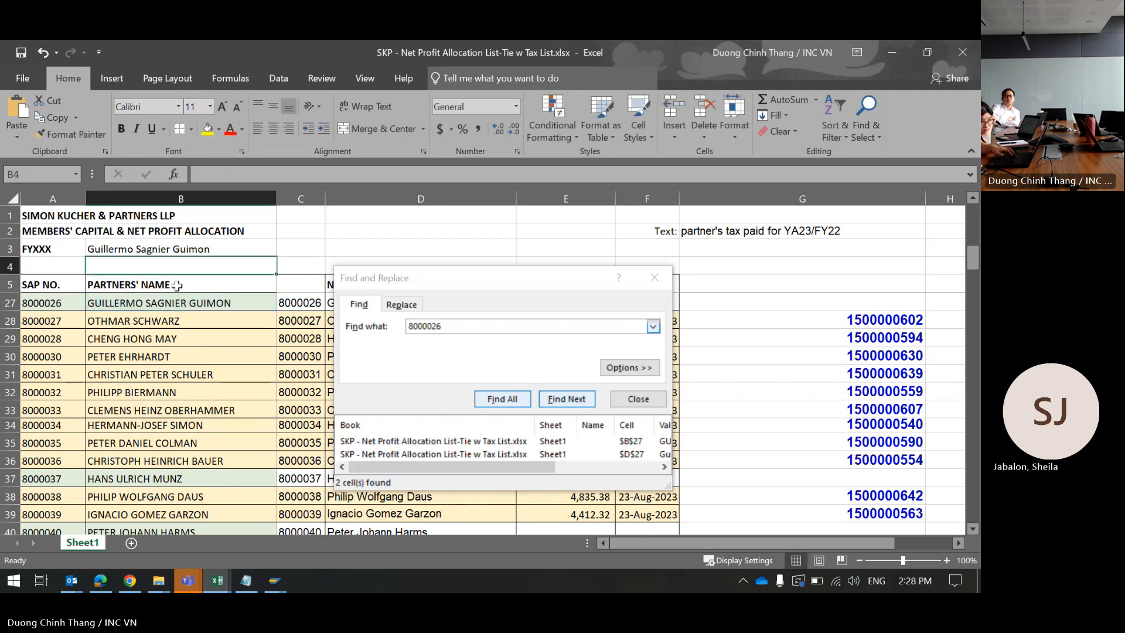
left_click(176, 249)
key("ctrl+c")
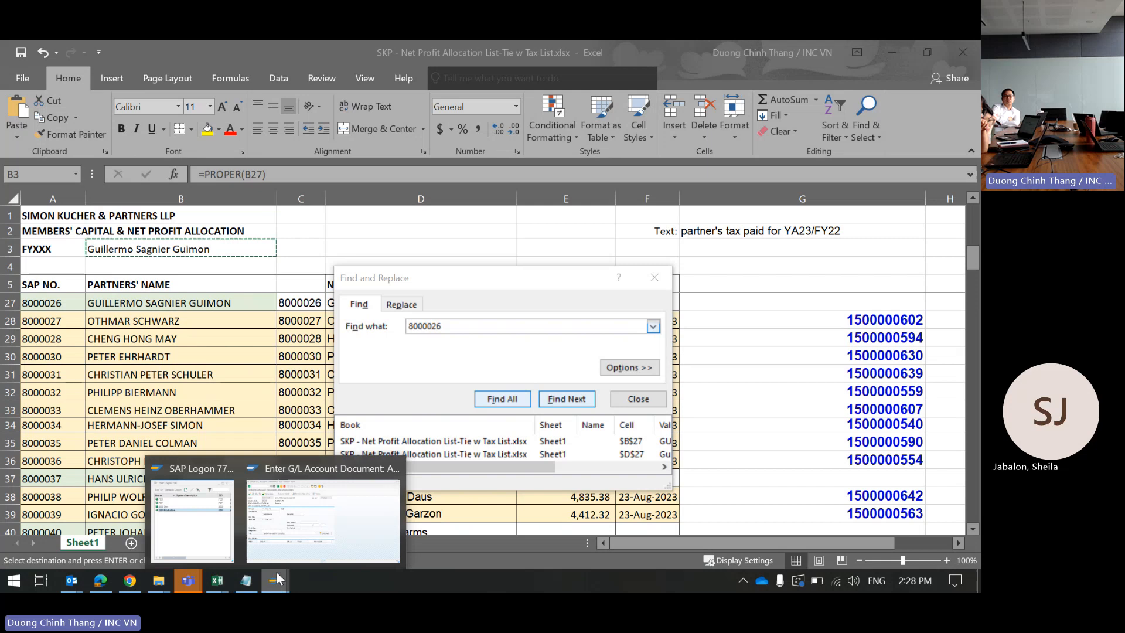
Step: Type the partner's name at the start of the vendor item text and confirm the item
left_click(304, 537)
left_click(113, 381)
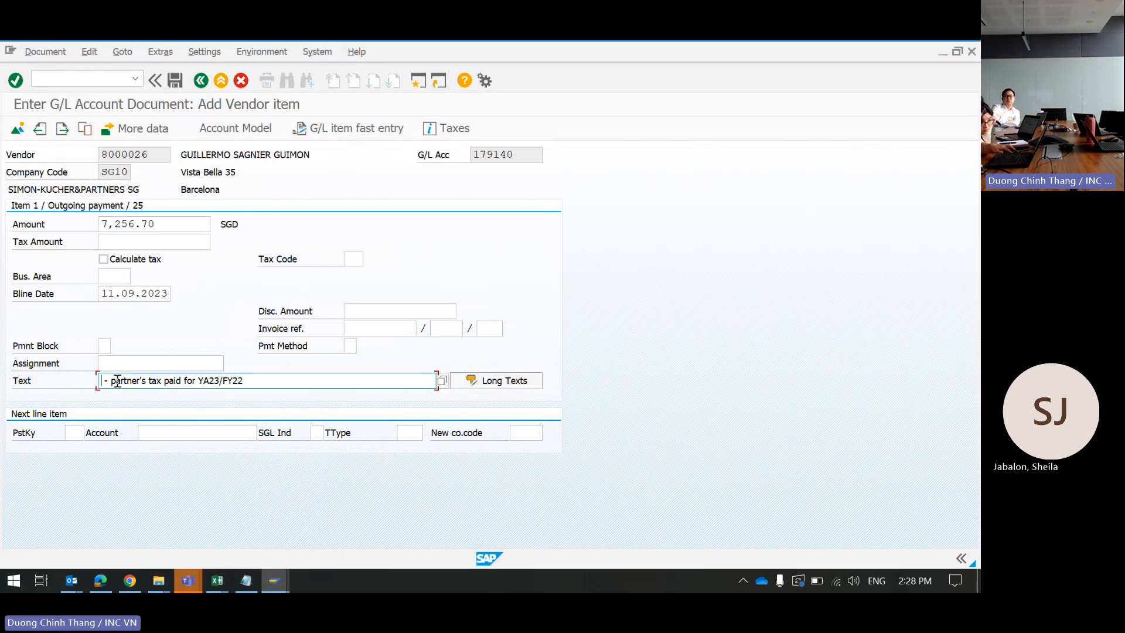
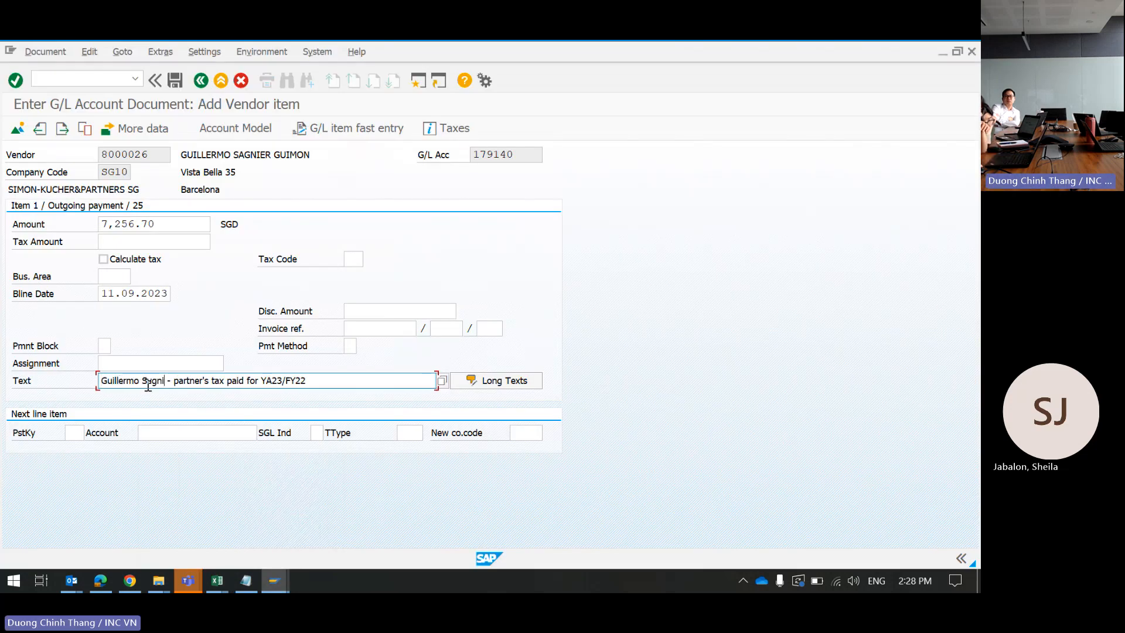
key("Return")
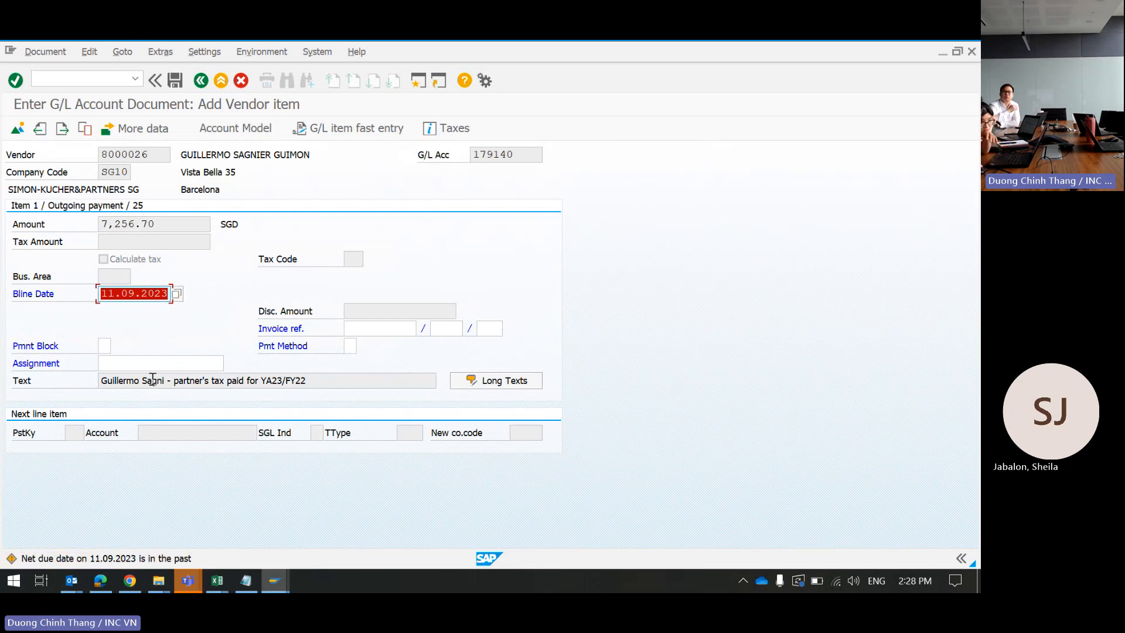
Step: Return to the SAP posting and bring up the Choose Line Item prompt for correction
left_click(159, 382)
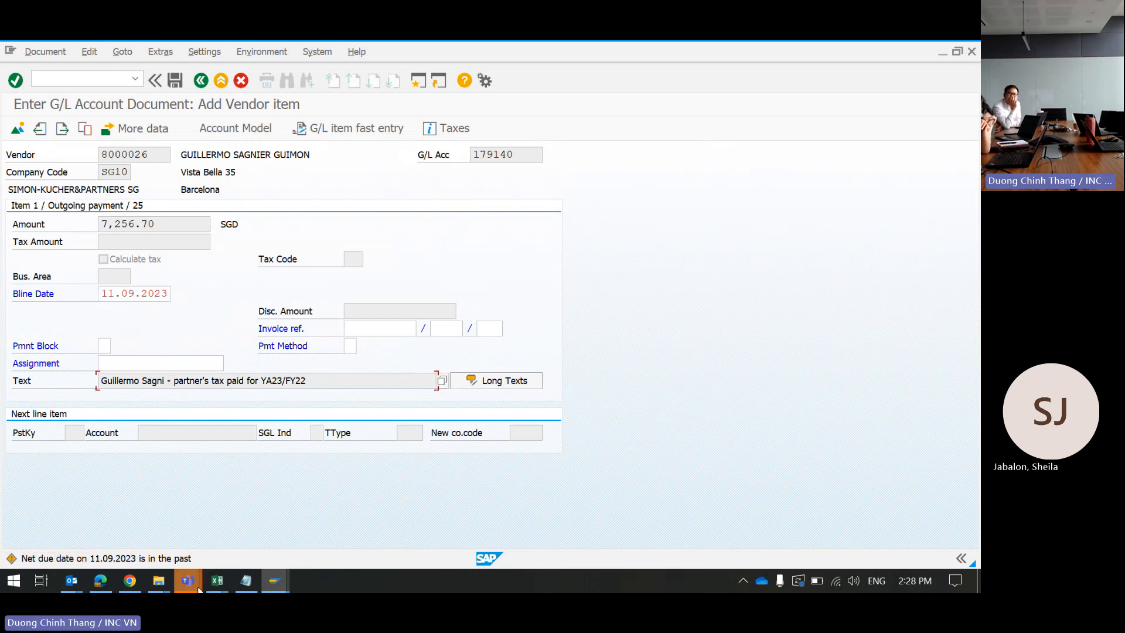
left_click(217, 580)
left_click(542, 518)
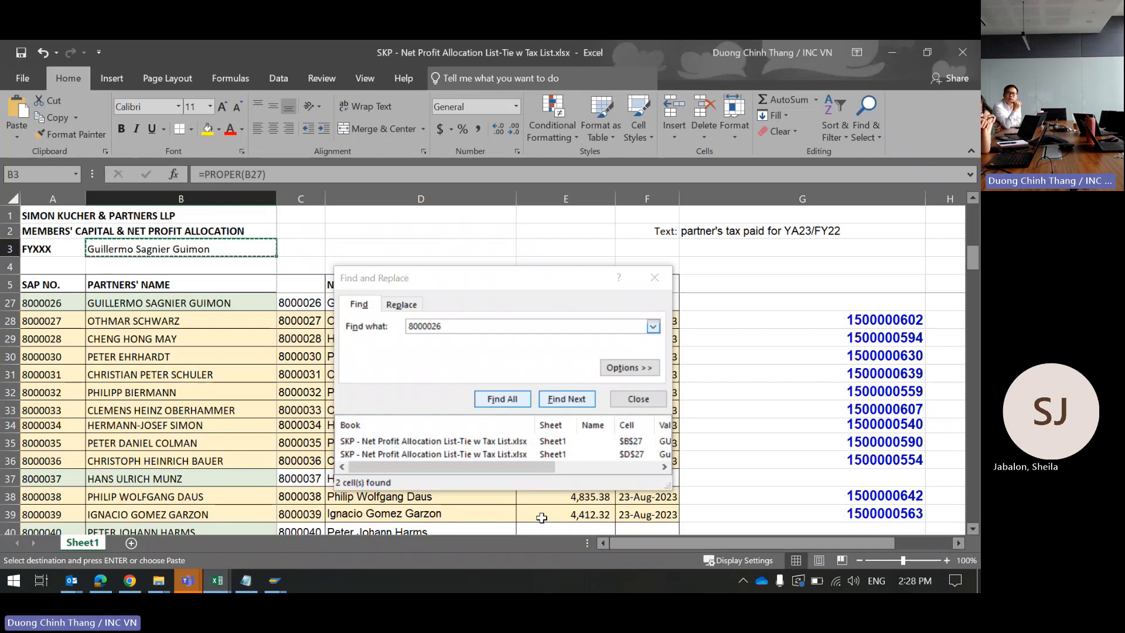
left_click(892, 52)
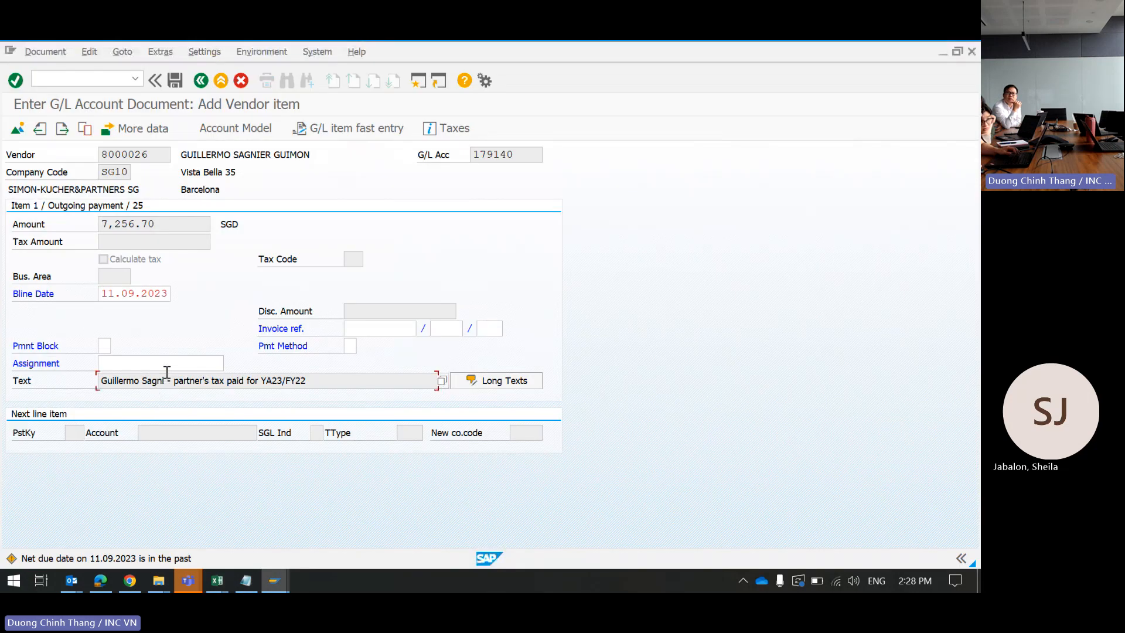
double_click(153, 293)
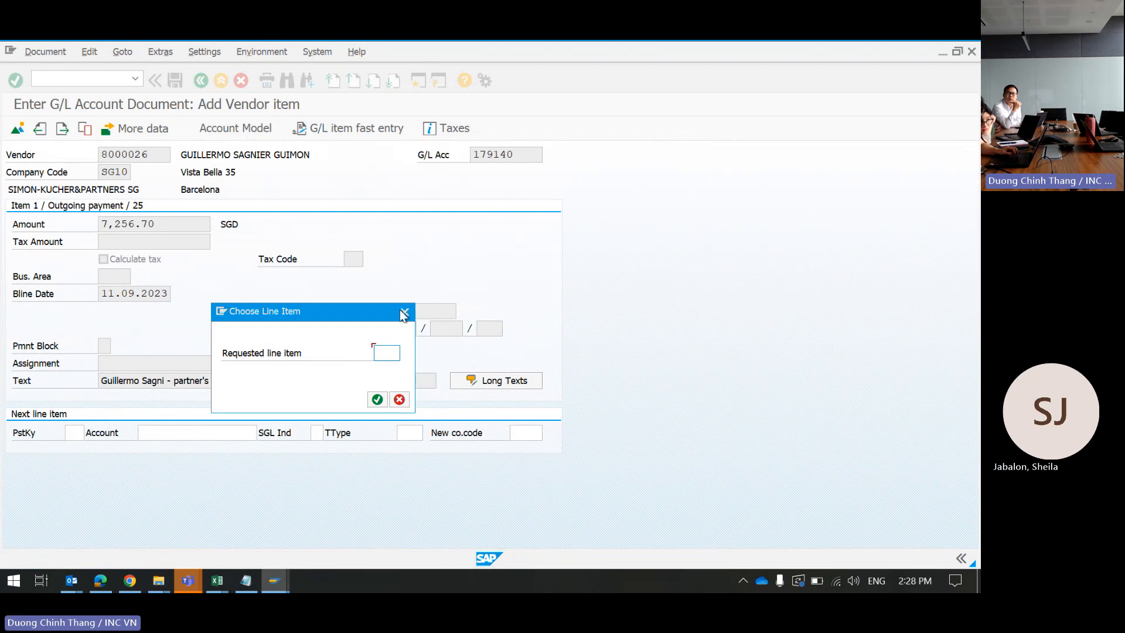
Step: Reopen item 1 and replace the incomplete surname in the text with the partner's correct surname
key("Return")
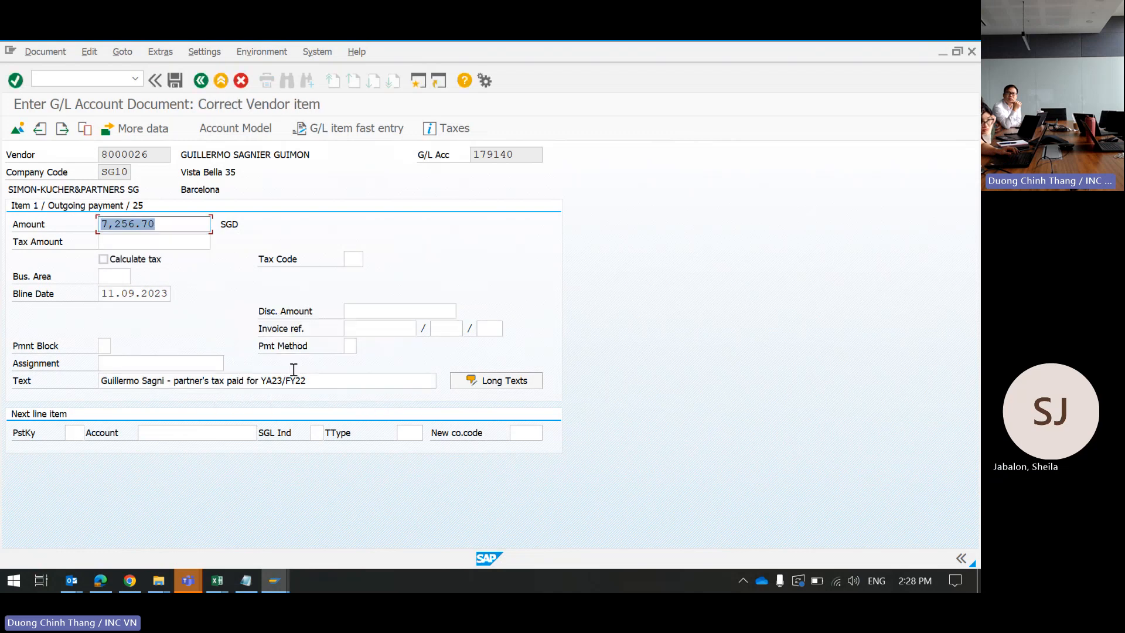
left_click(164, 380)
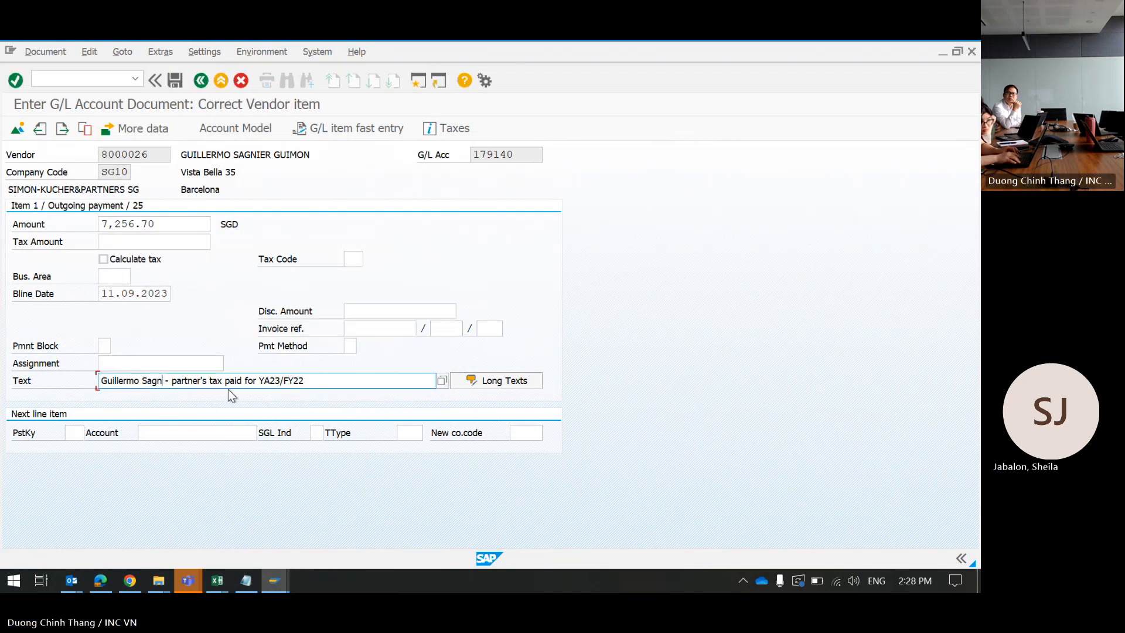
key("BackSpace")
key("BackSpace")
key("BackSpace")
key("BackSpace")
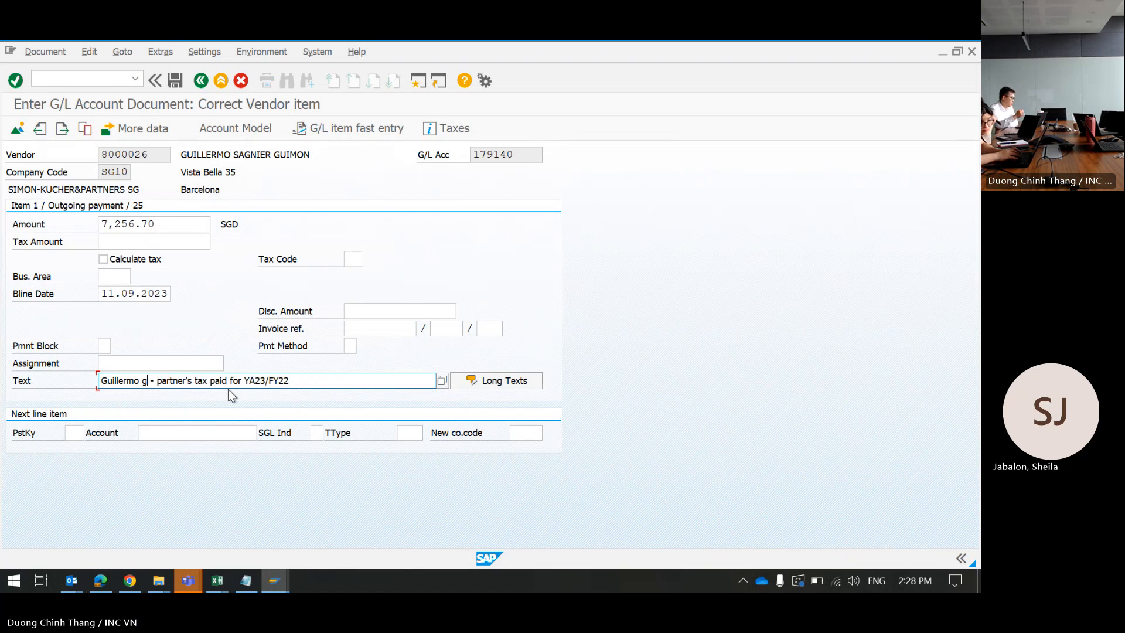
key("BackSpace")
key("BackSpace")
key("BackSpace")
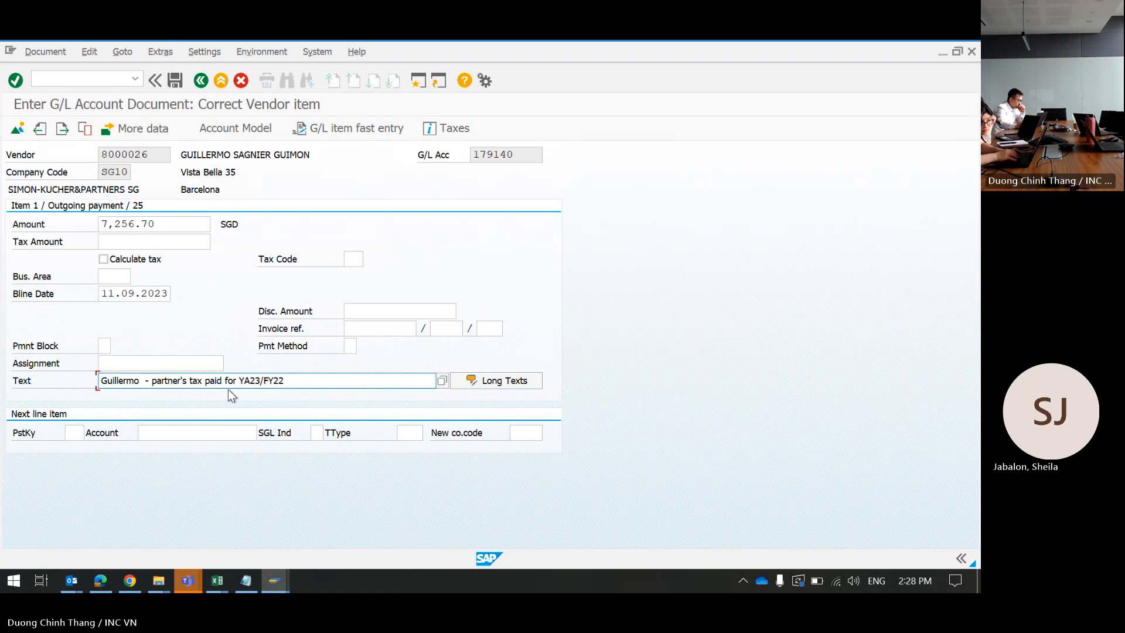
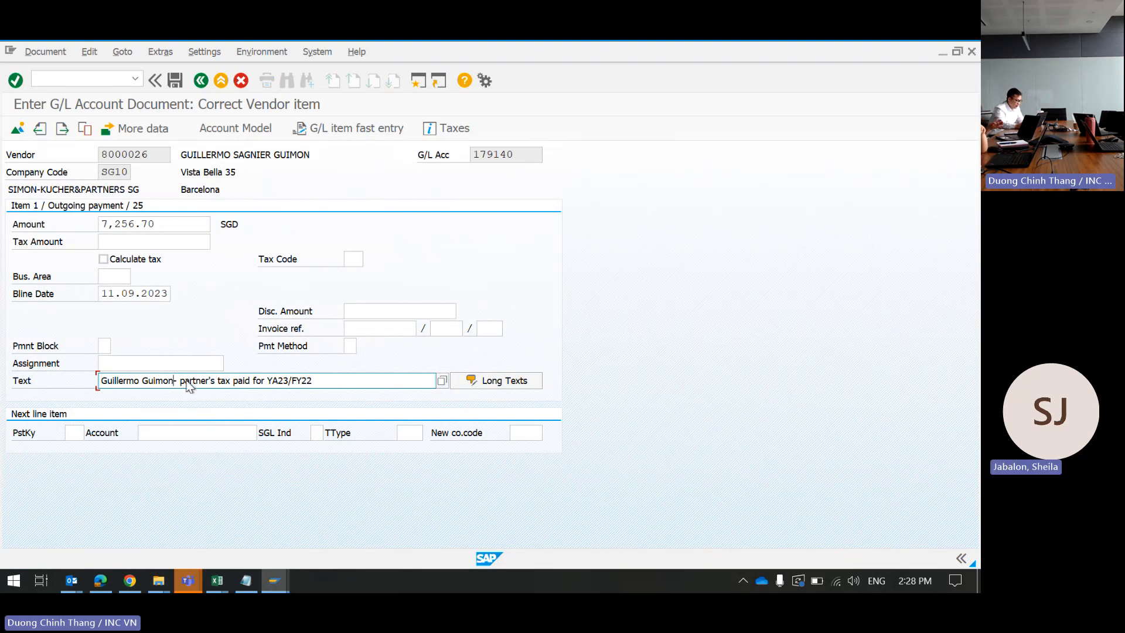
left_click(340, 378)
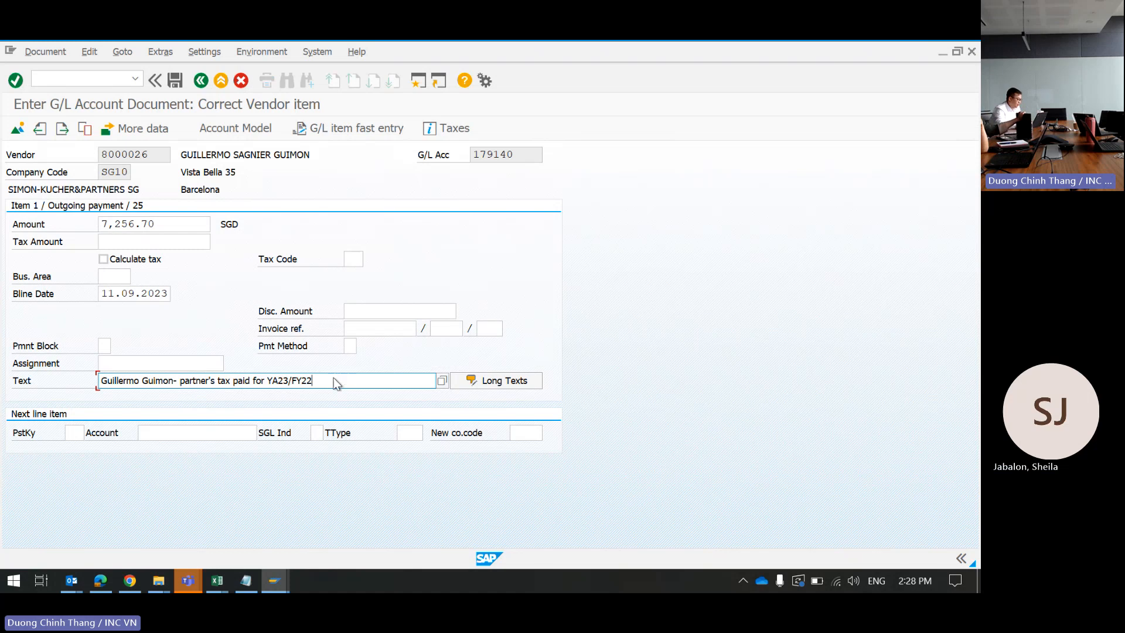
left_click(153, 380)
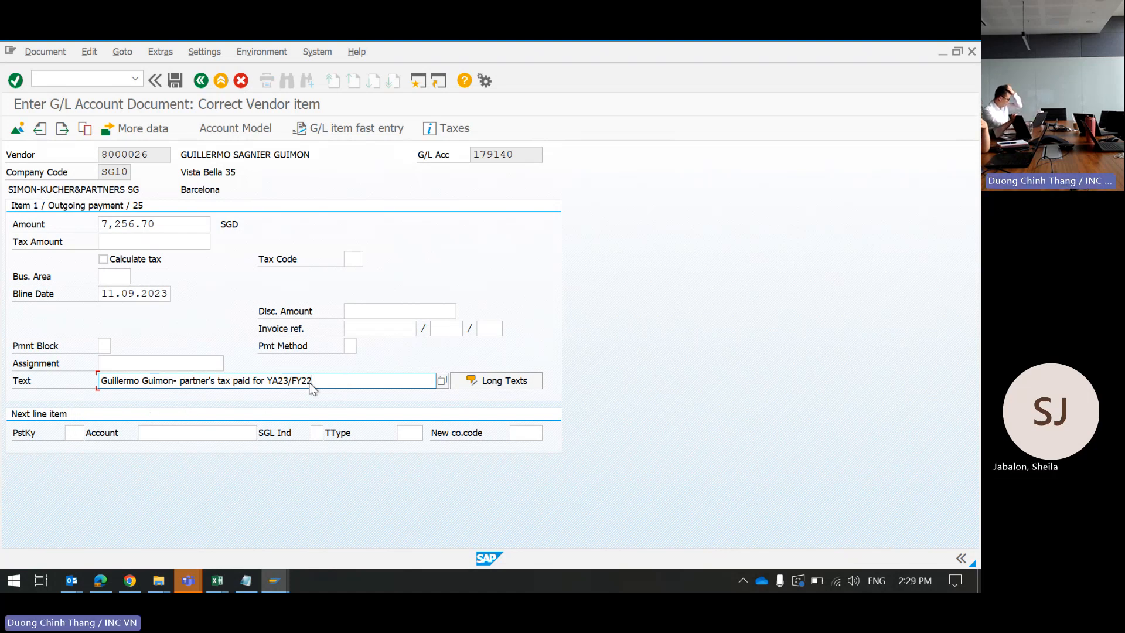
Step: Add a bank credit line with posting key 50 and G/L account 120710
left_click(69, 434)
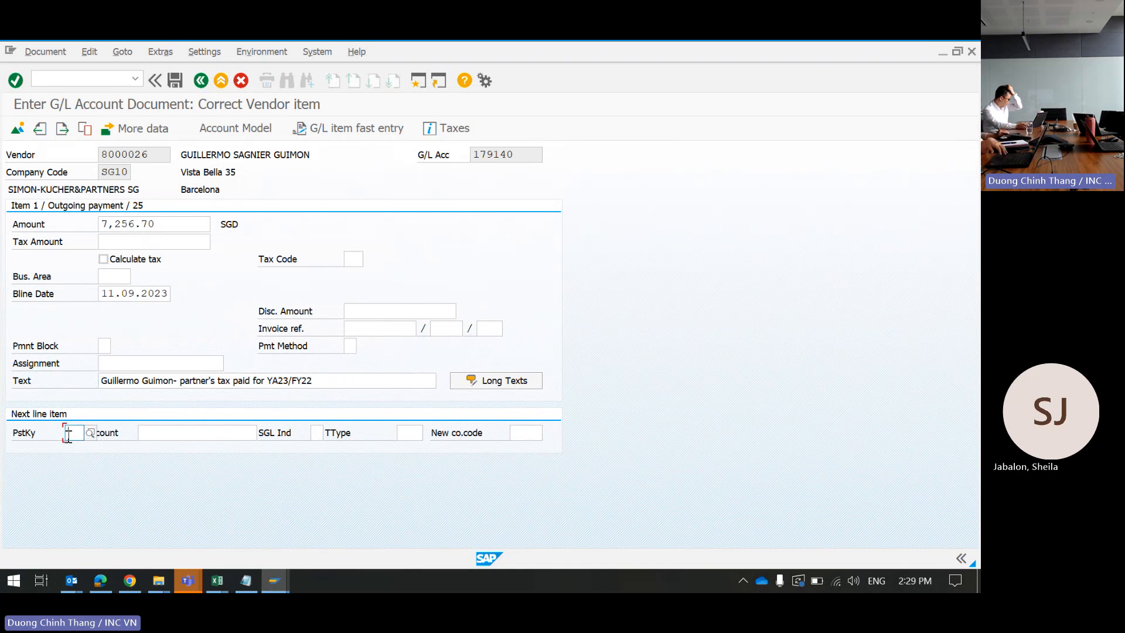
type("50")
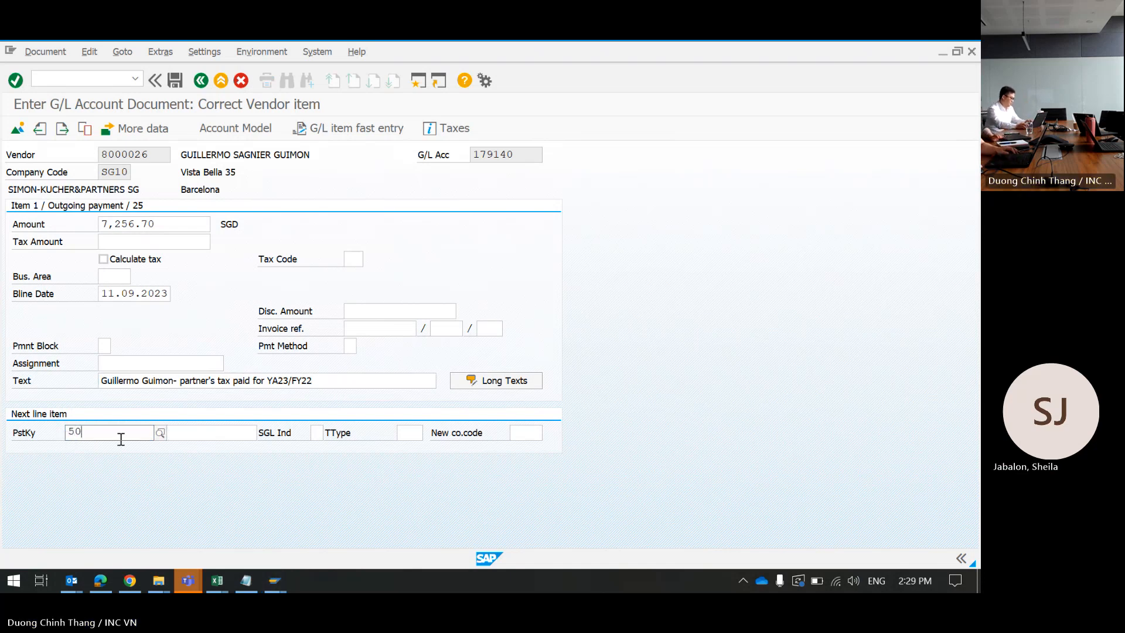
left_click(222, 433)
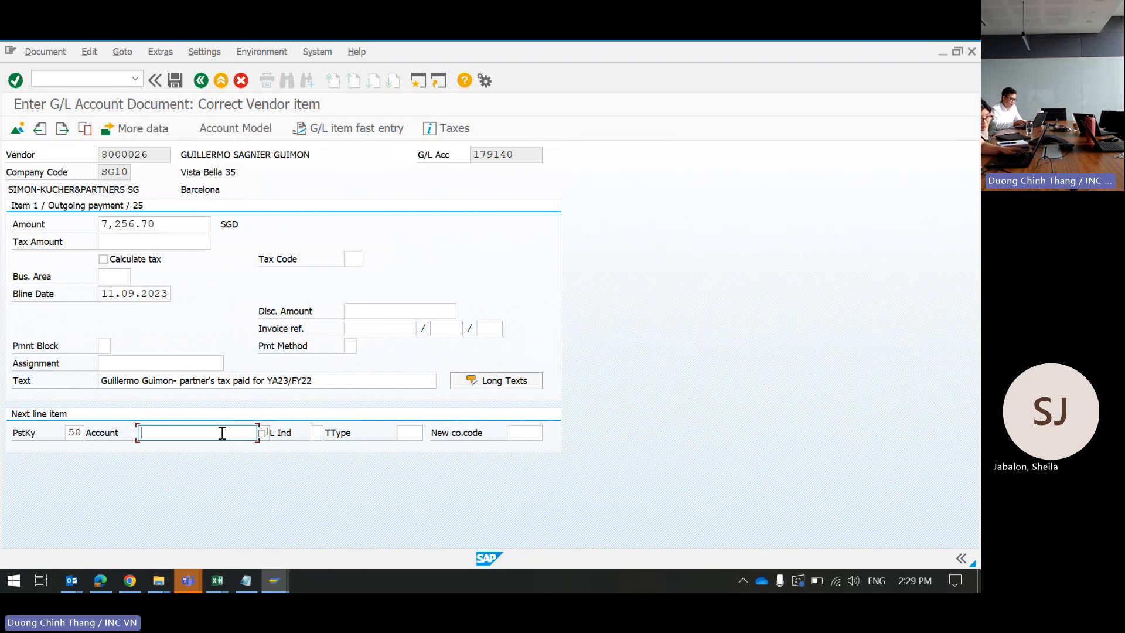
type("12")
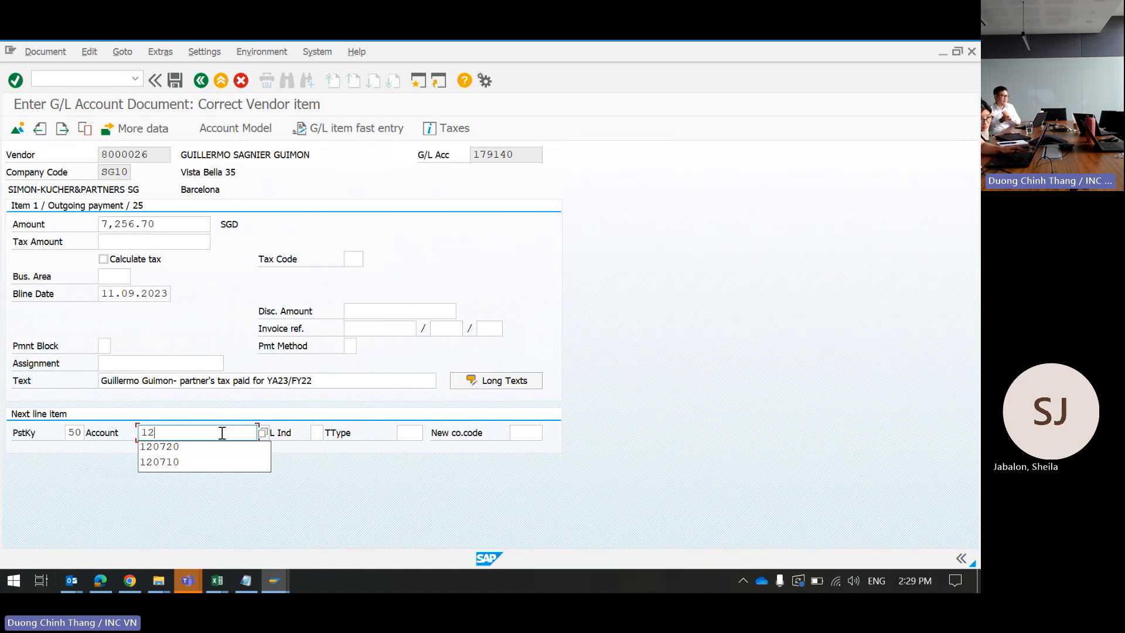
left_click(181, 463)
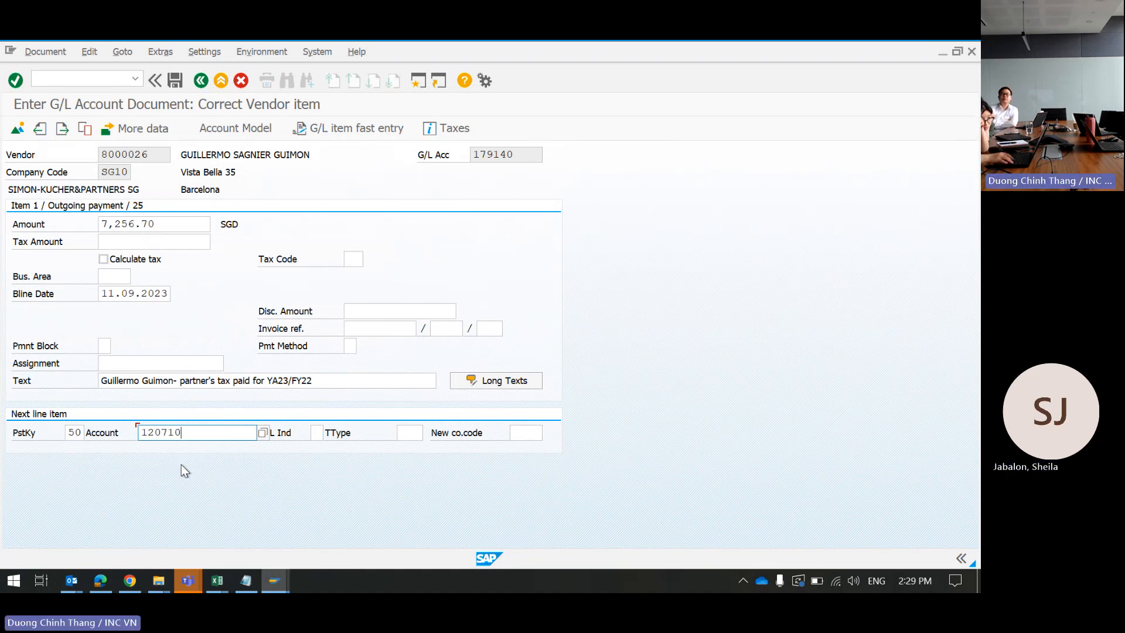
key("Return")
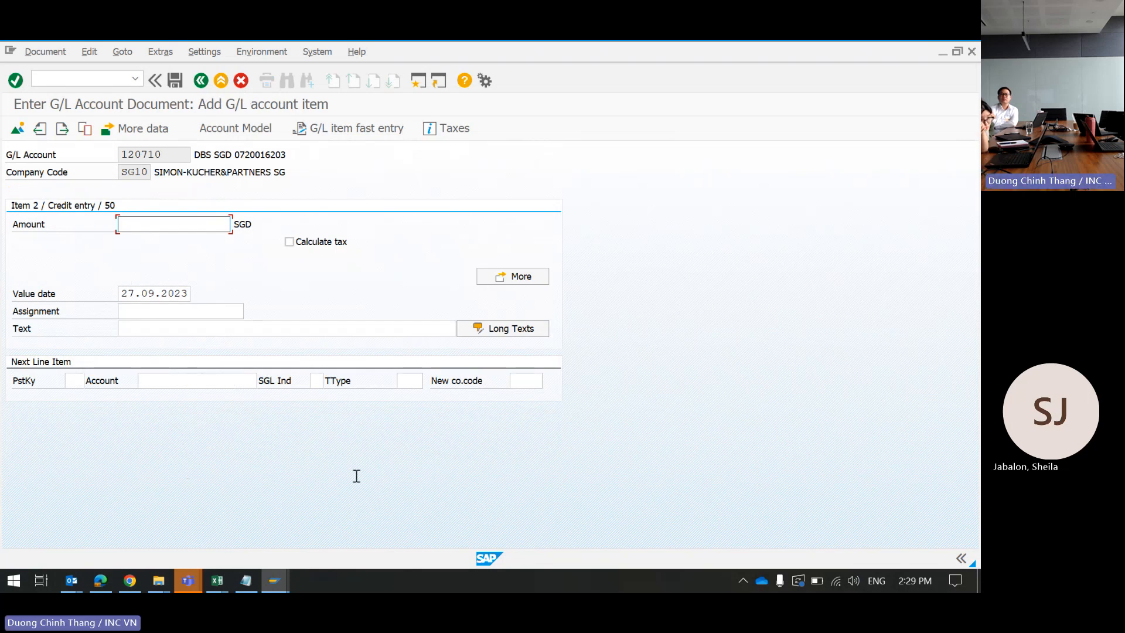
Step: Fill the bank line's amount with 7,256.70, checked against the bank statement
left_click(100, 581)
mouse_move(276, 580)
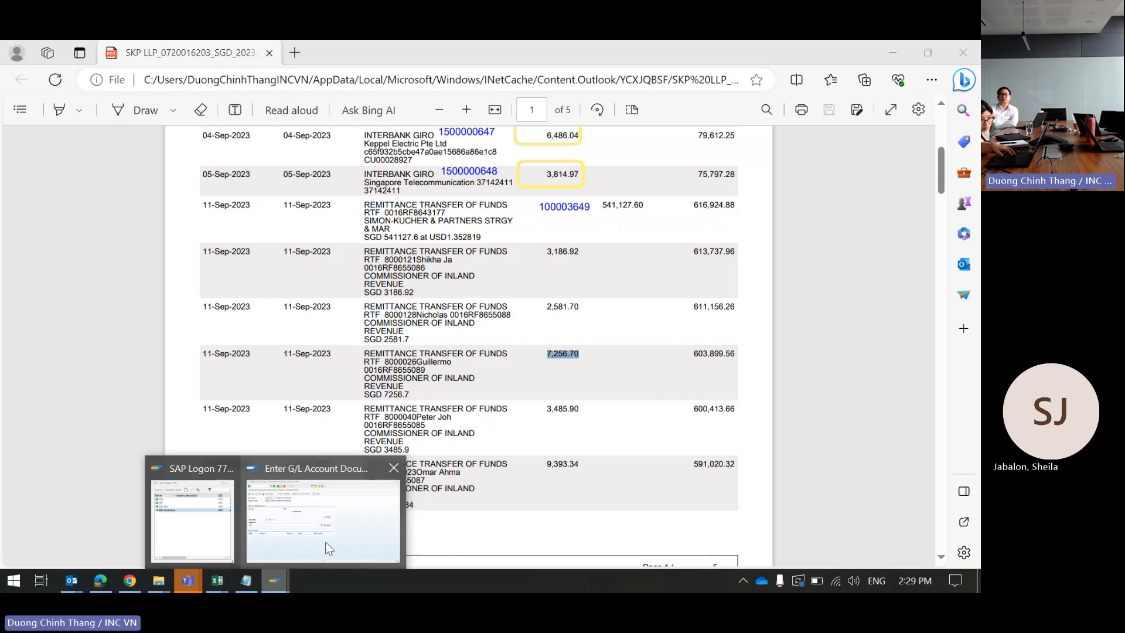
left_click(327, 545)
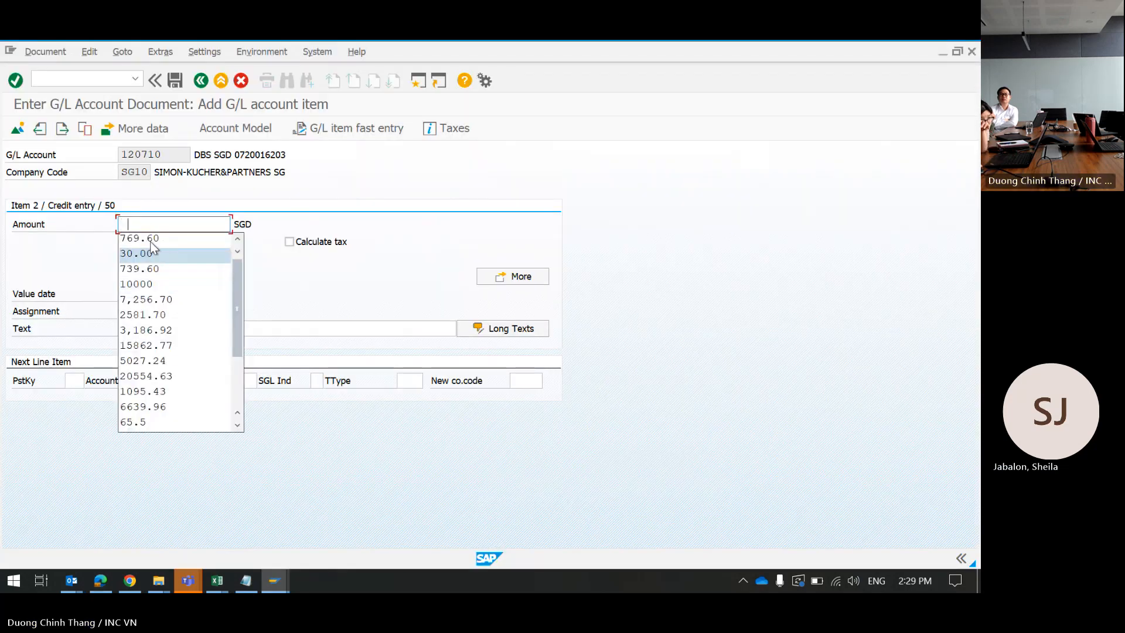
left_click(157, 300)
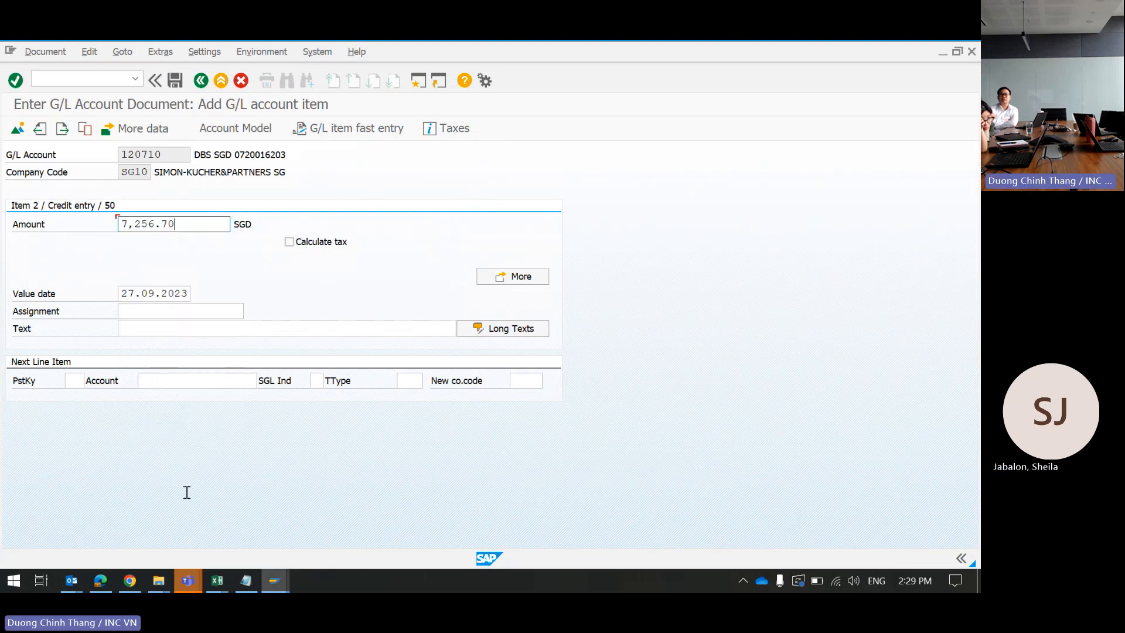
left_click(100, 581)
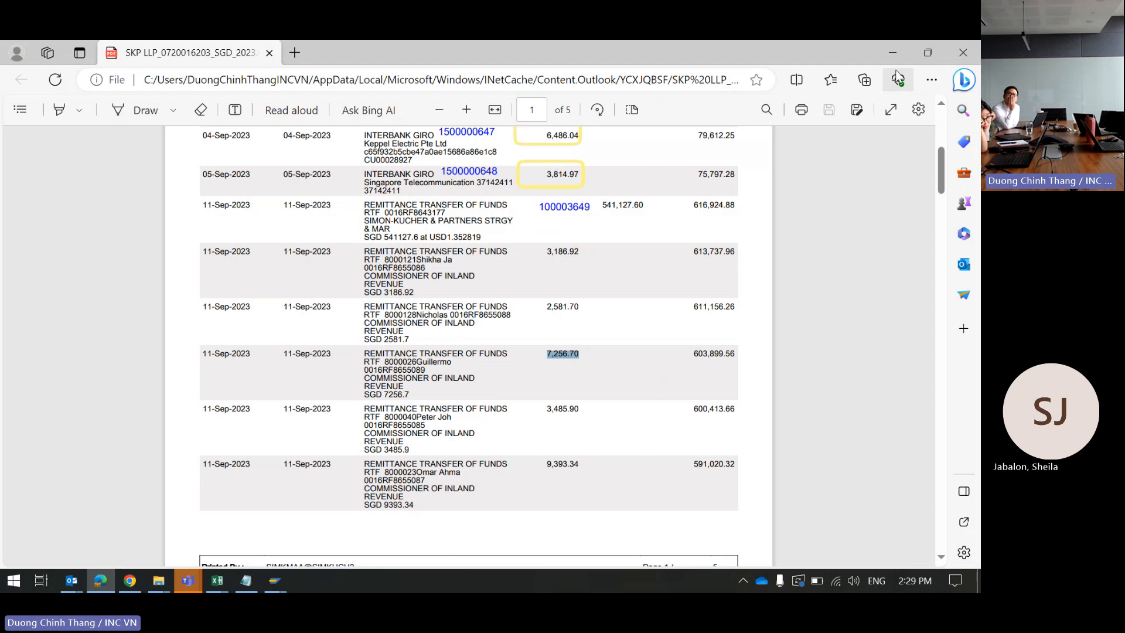
key("alt+Tab")
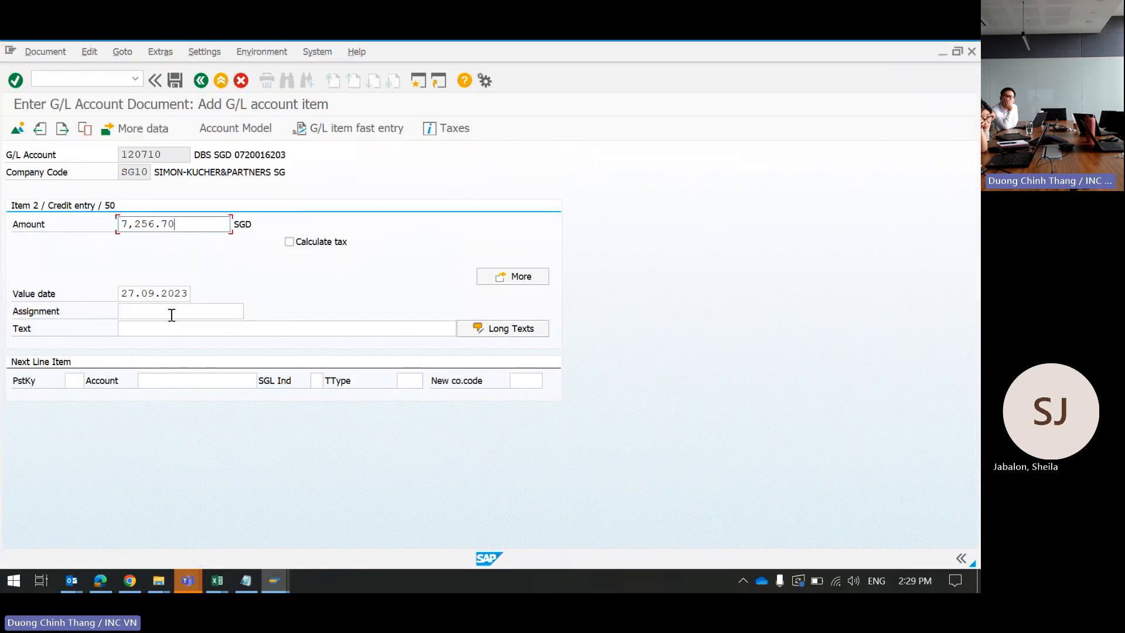
left_click(152, 326)
Step: Set value date 11.09.2023 and pick the partner's tax-paid text from history
left_click(135, 293)
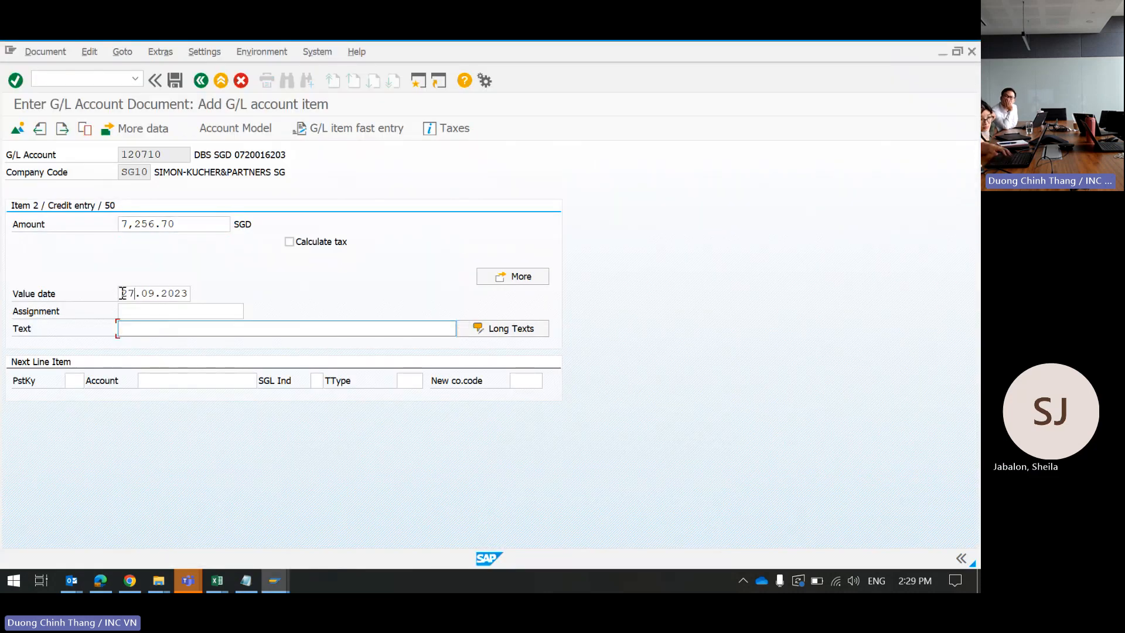
key("ctrl+a")
key("BackSpace")
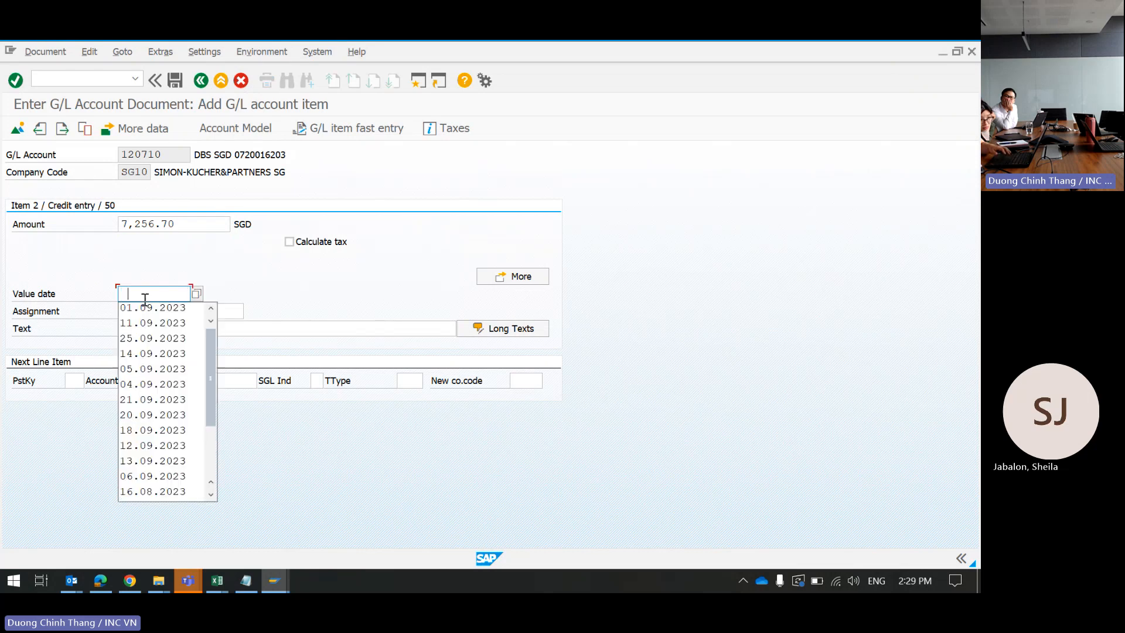
left_click(130, 325)
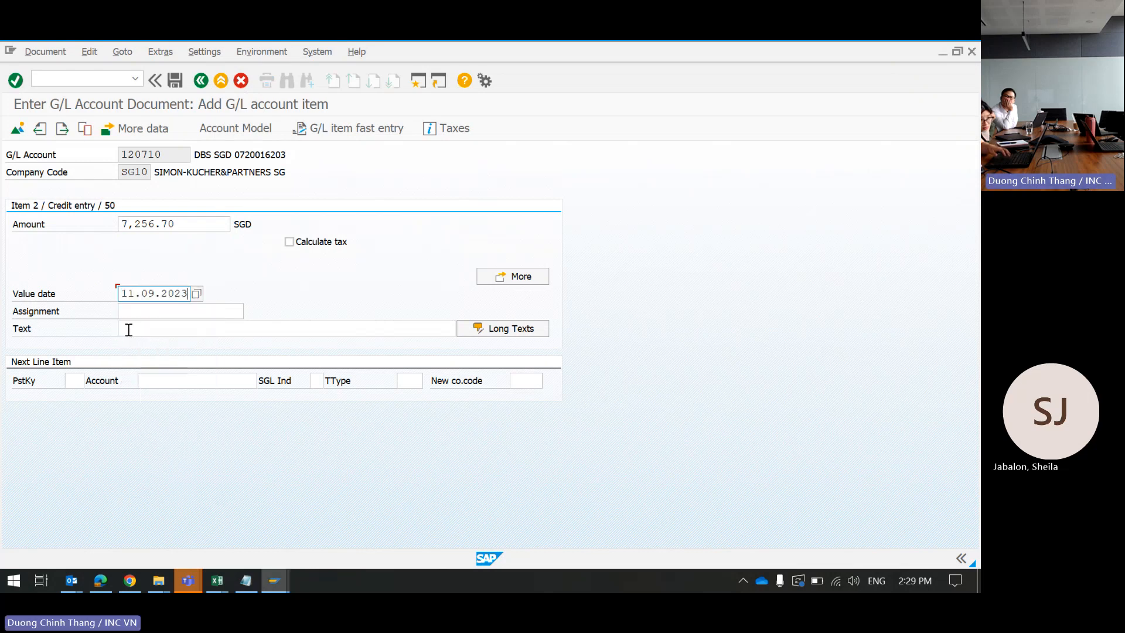
left_click(128, 327)
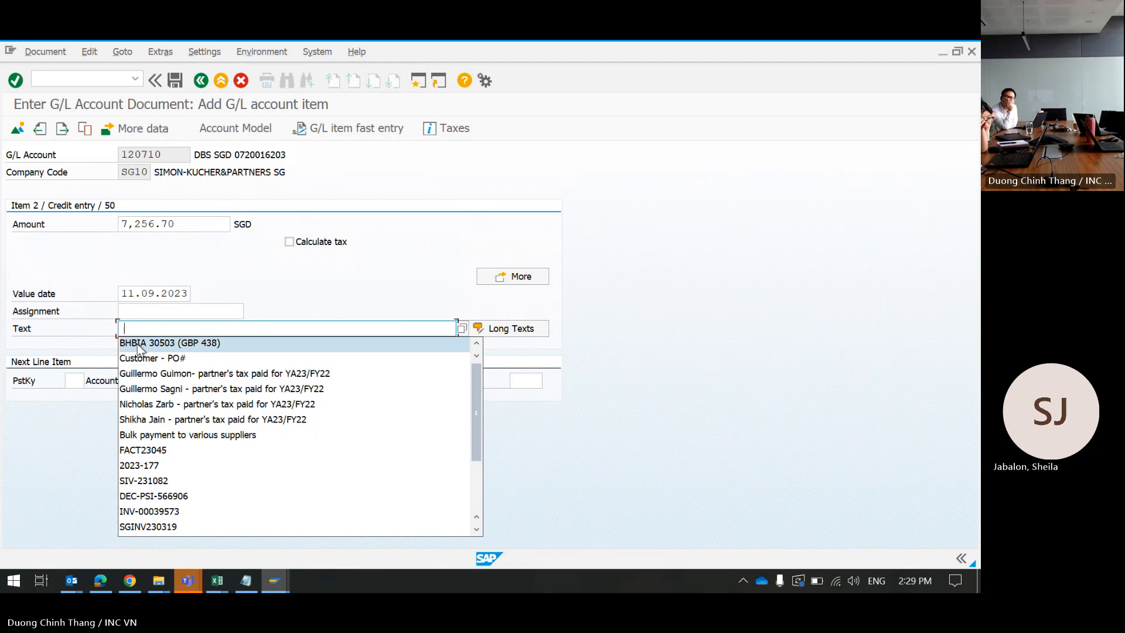
left_click(151, 373)
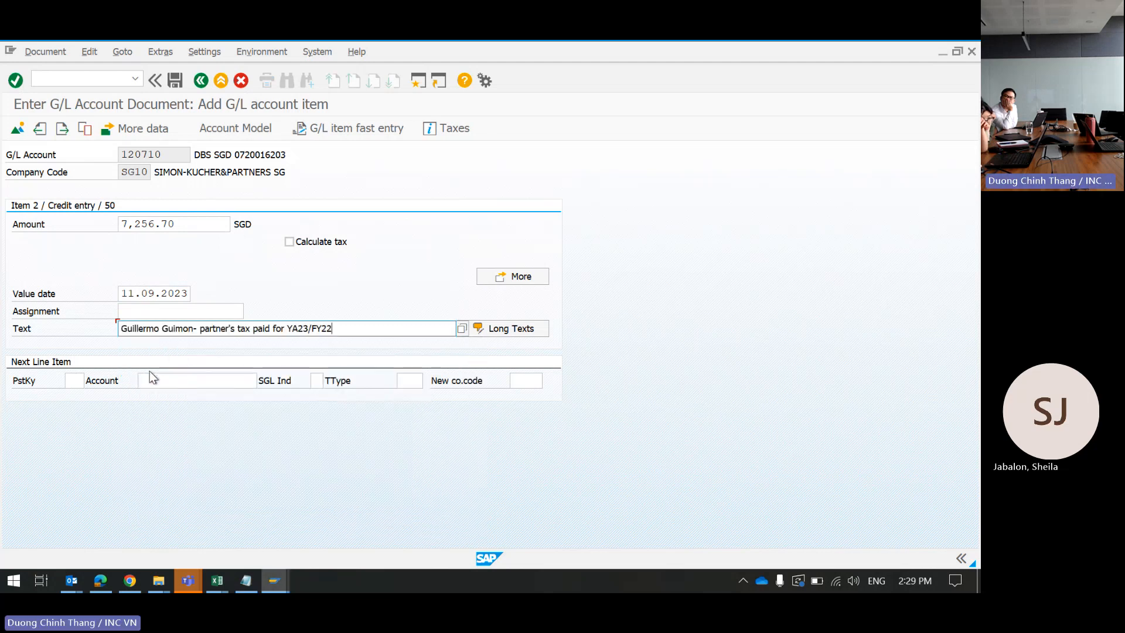
Step: Simulate and post the document, then select new document number 100003657 in the message
left_click(49, 50)
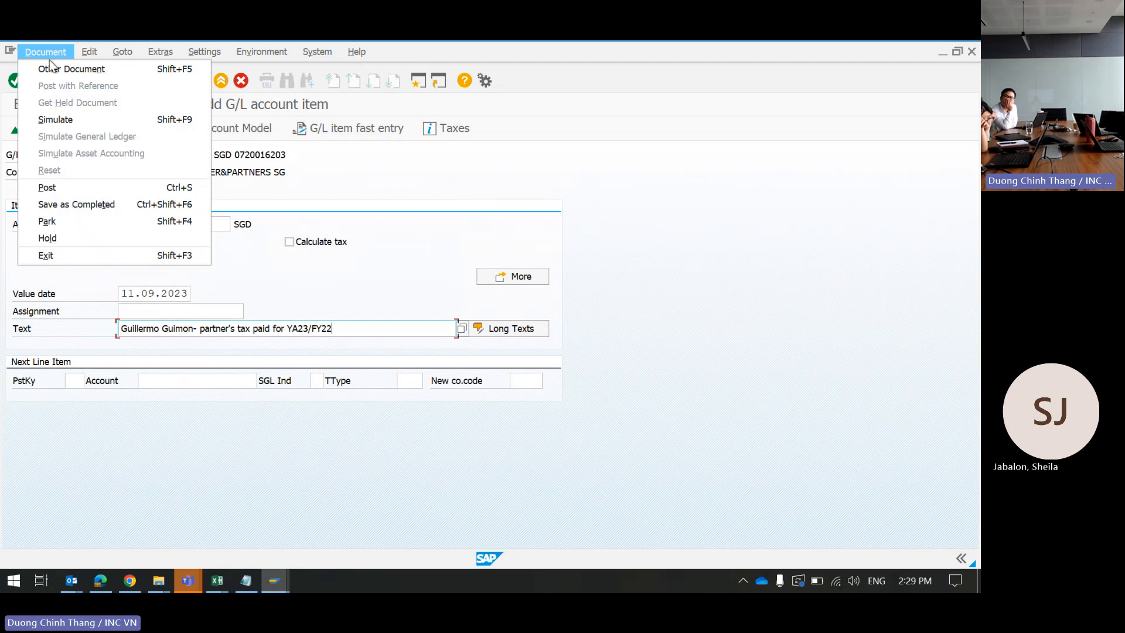
left_click(75, 120)
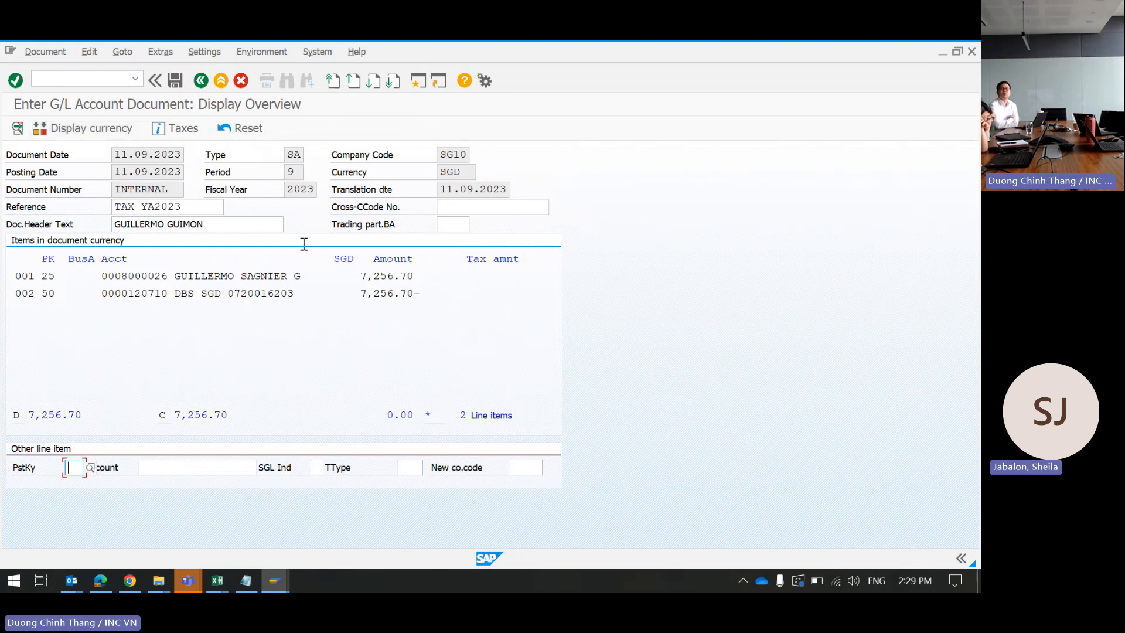
left_click(172, 82)
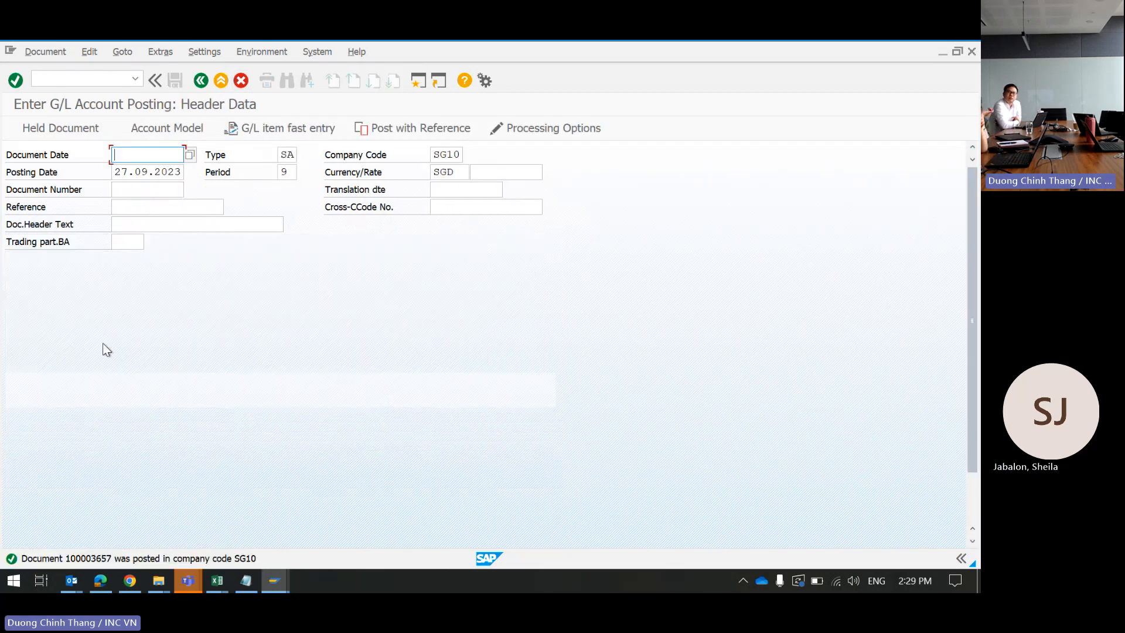
left_click(80, 560)
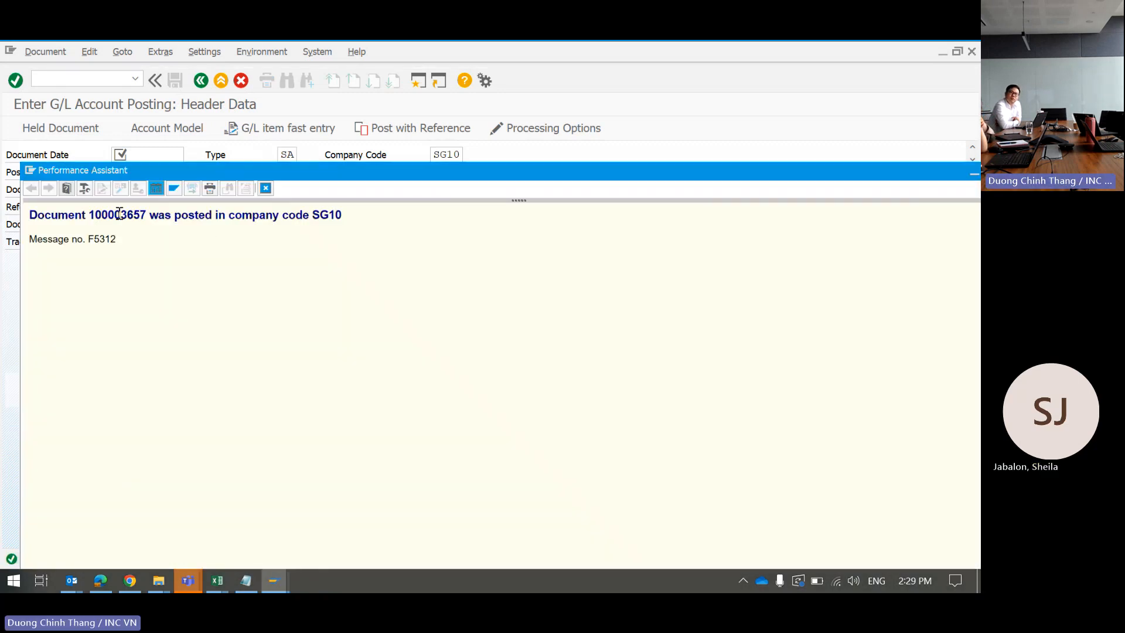
double_click(119, 213)
key("ctrl+c")
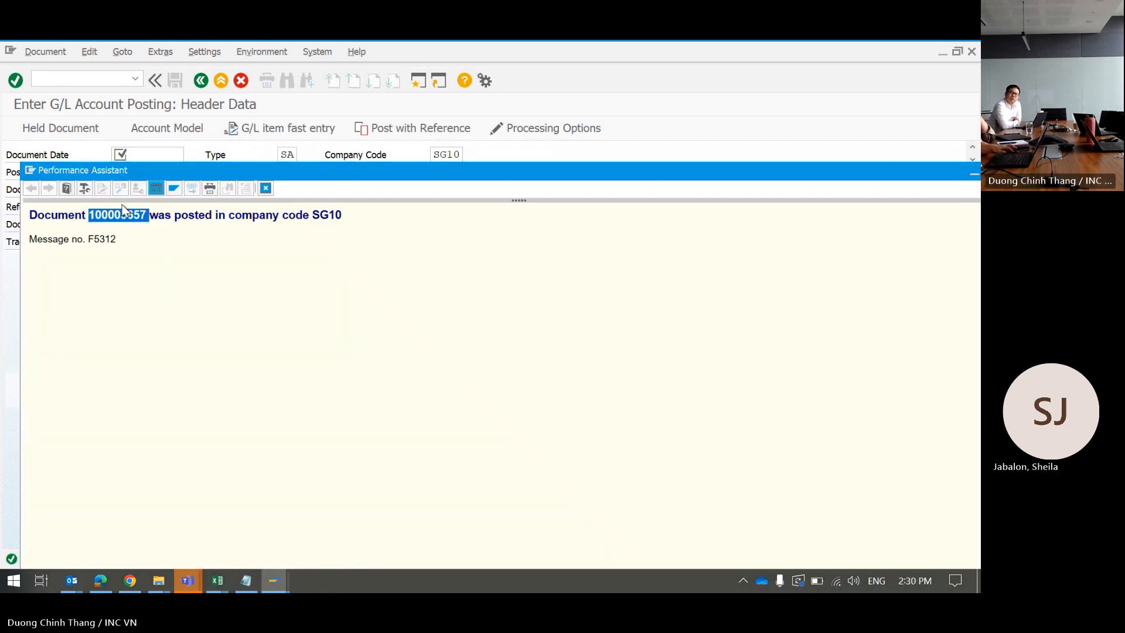
Step: Add a text note 100003657 beside the 7,256.70 remittance on the bank statement PDF
left_click(112, 578)
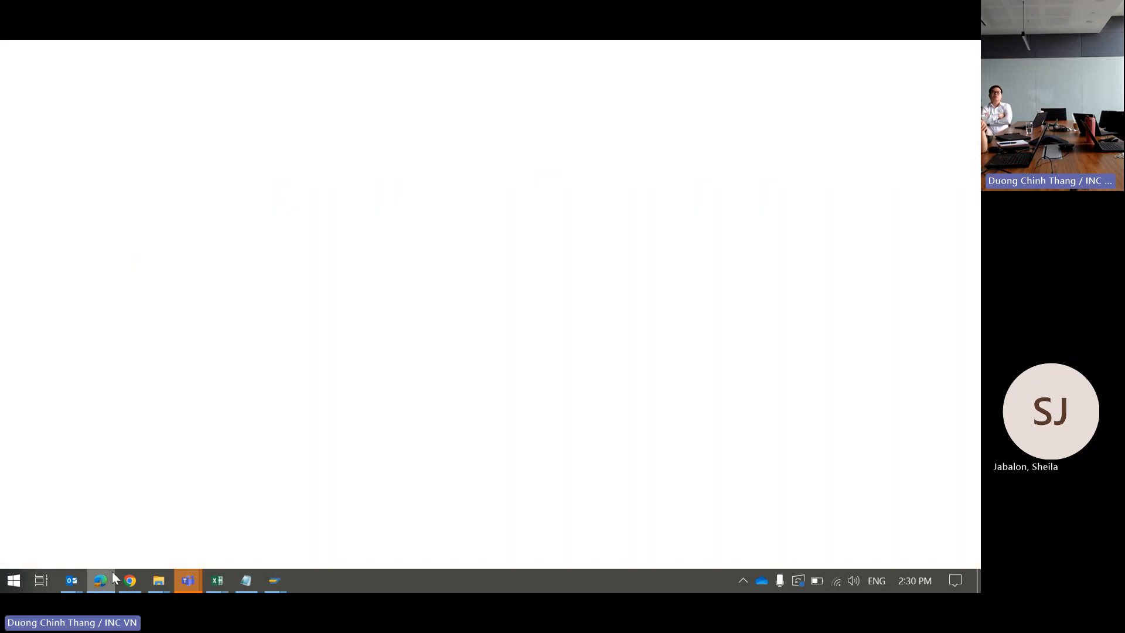
scroll(498, 270, "up", 2)
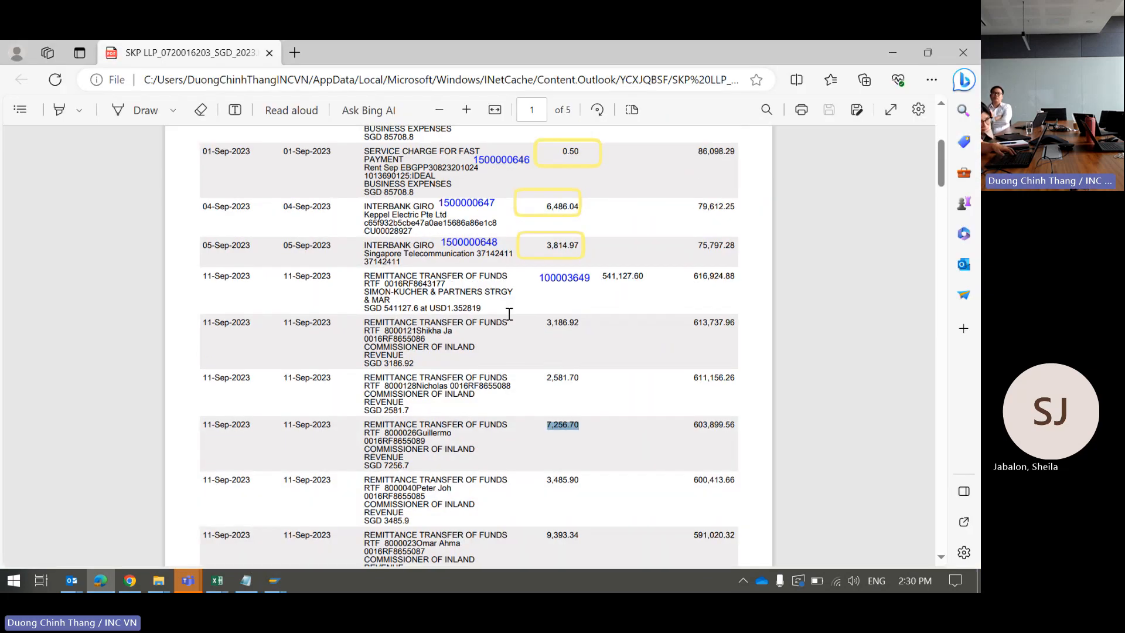
left_click(480, 439)
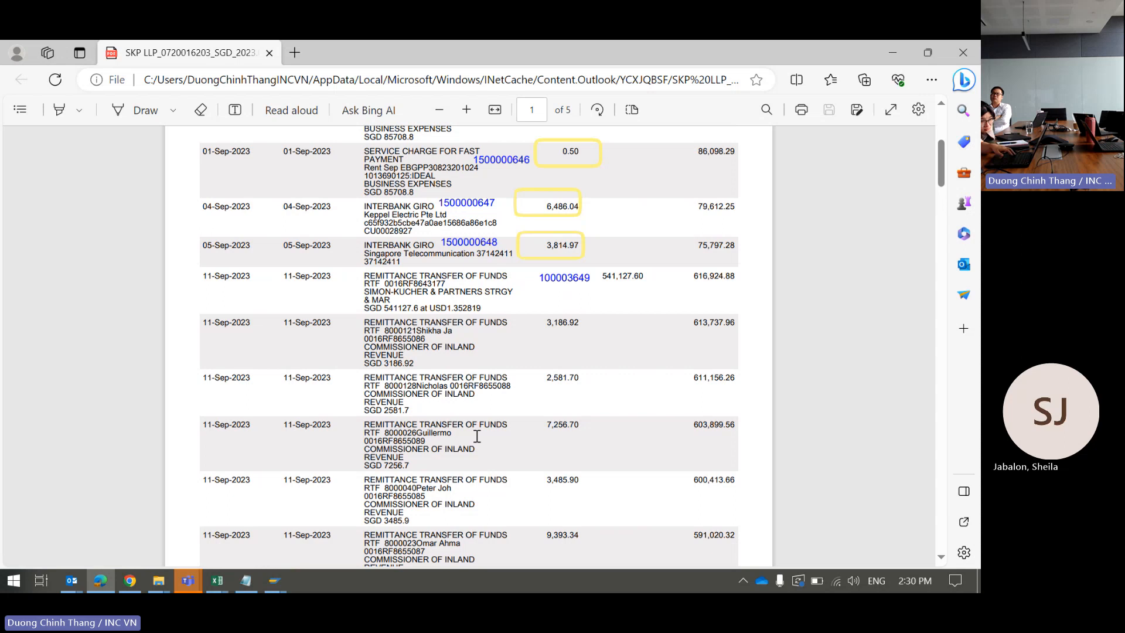
double_click(473, 425)
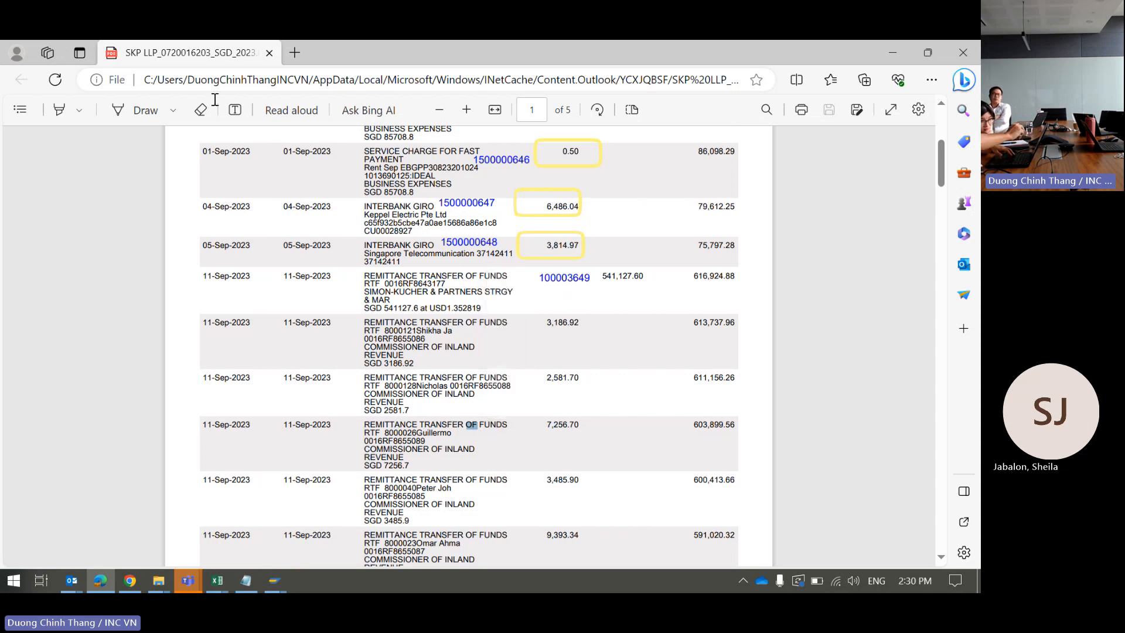
left_click(234, 110)
left_click(235, 111)
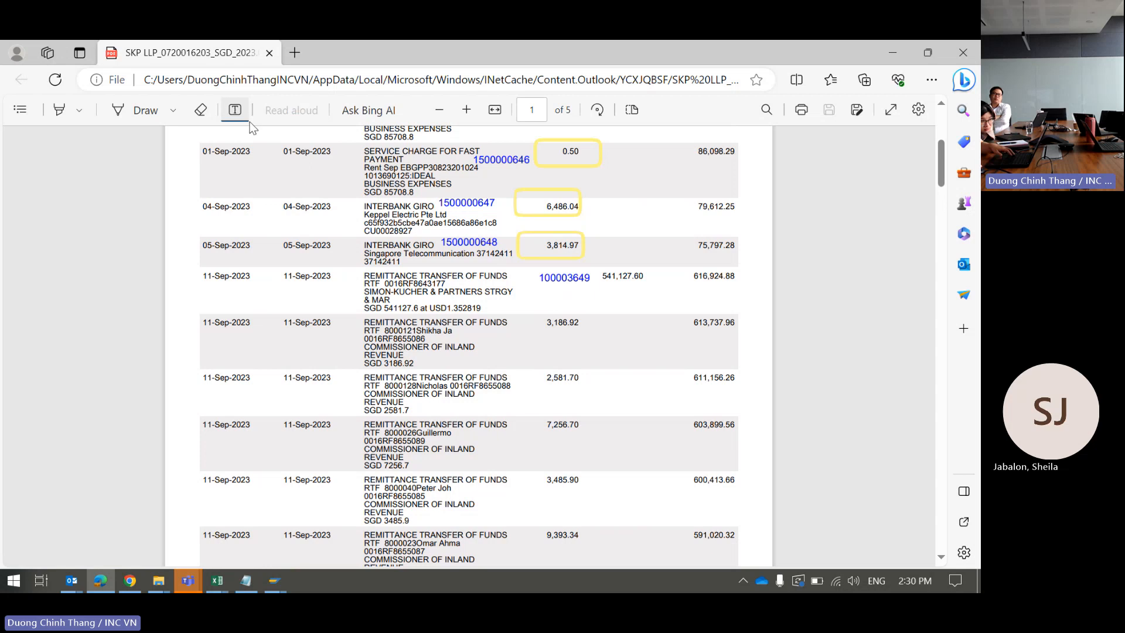
left_click(477, 440)
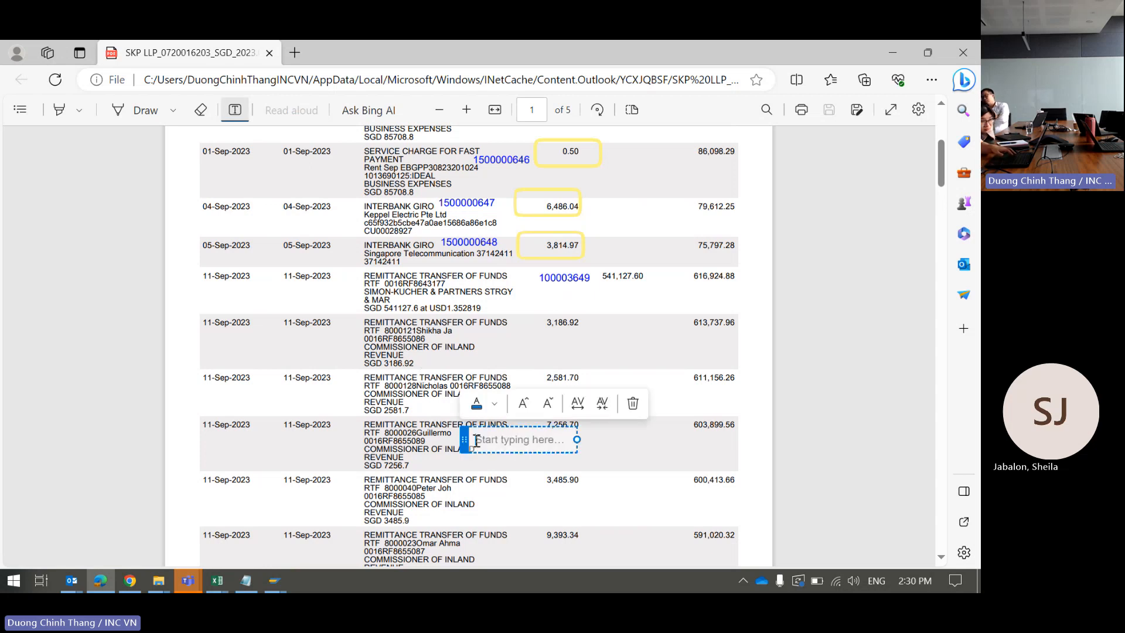
key("ctrl+v")
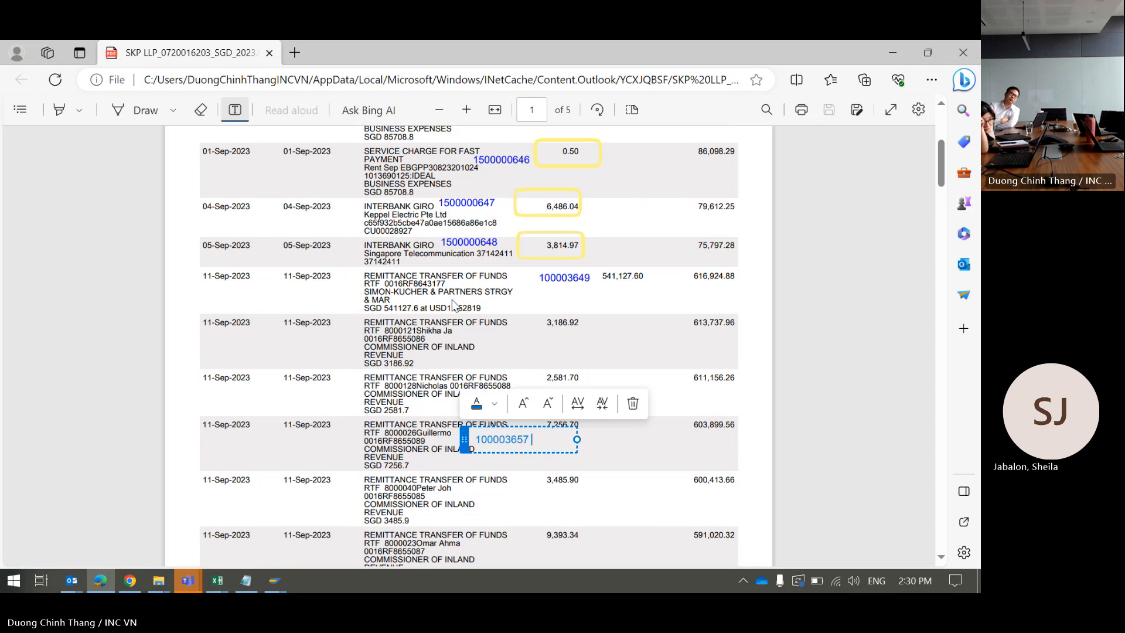
left_click(341, 208)
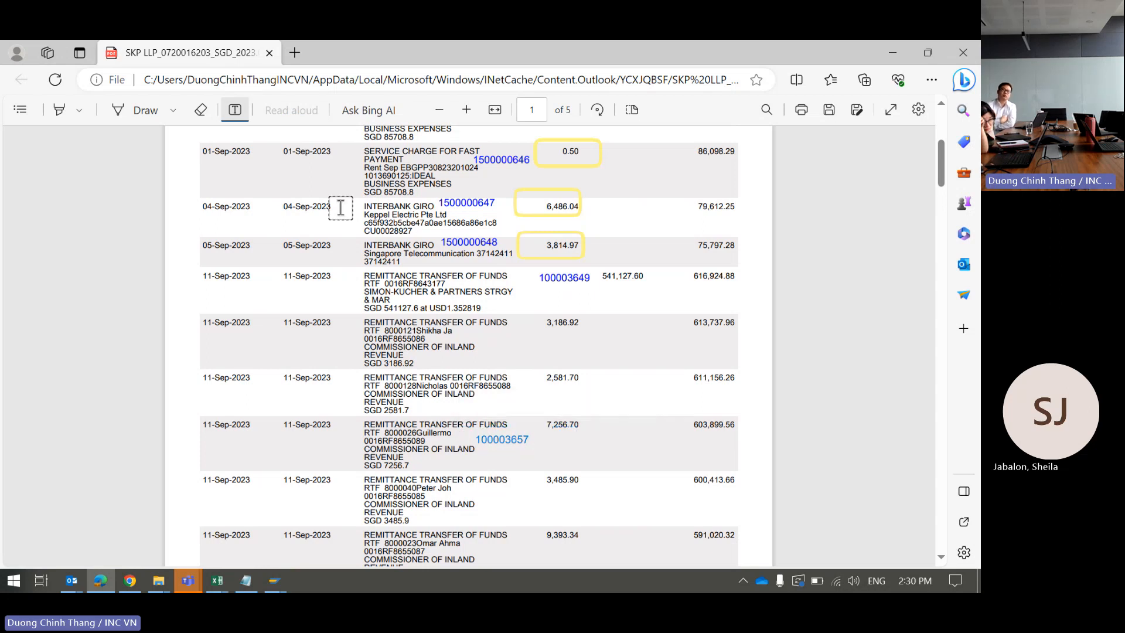
Step: Attempt to save the annotated PDF, remove a stray empty note, and return to SAP
right_click(177, 45)
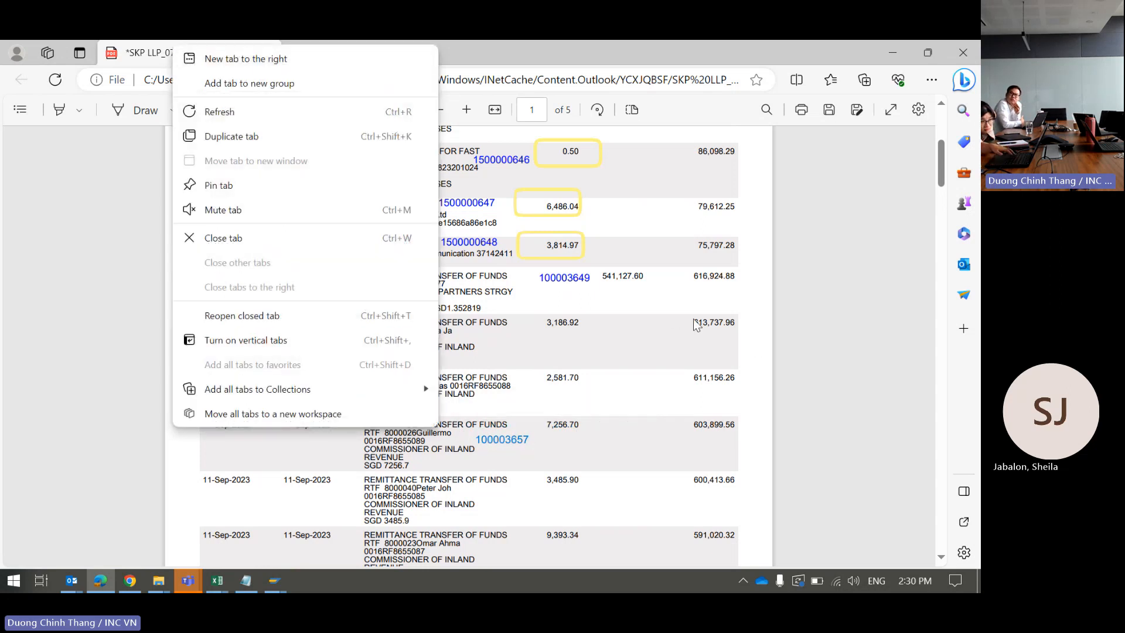
left_click(674, 316)
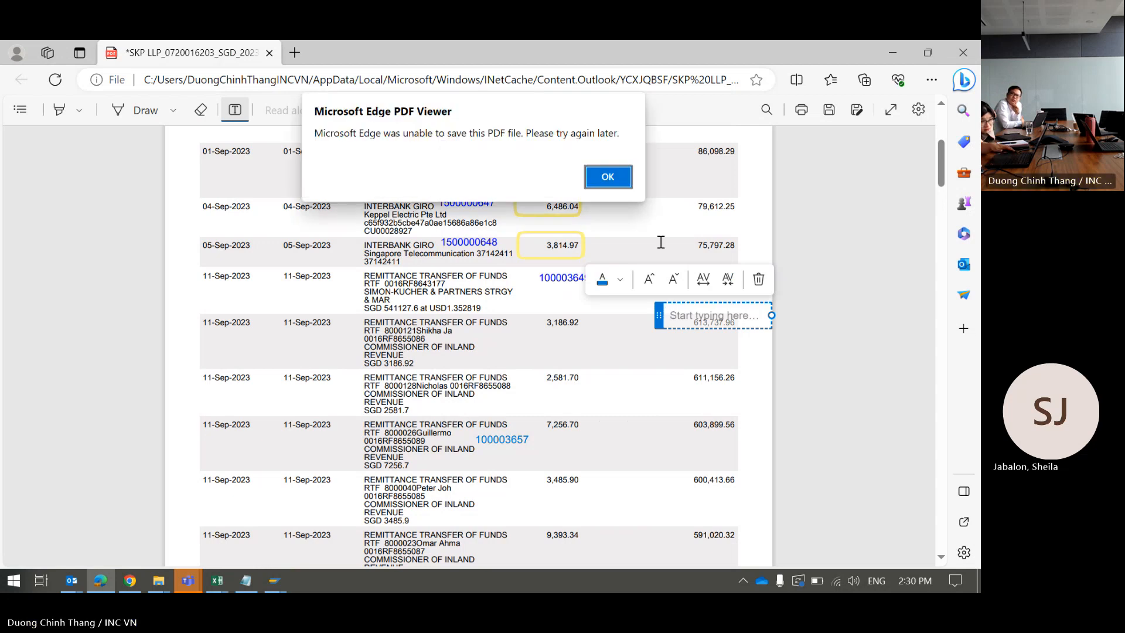
left_click(609, 176)
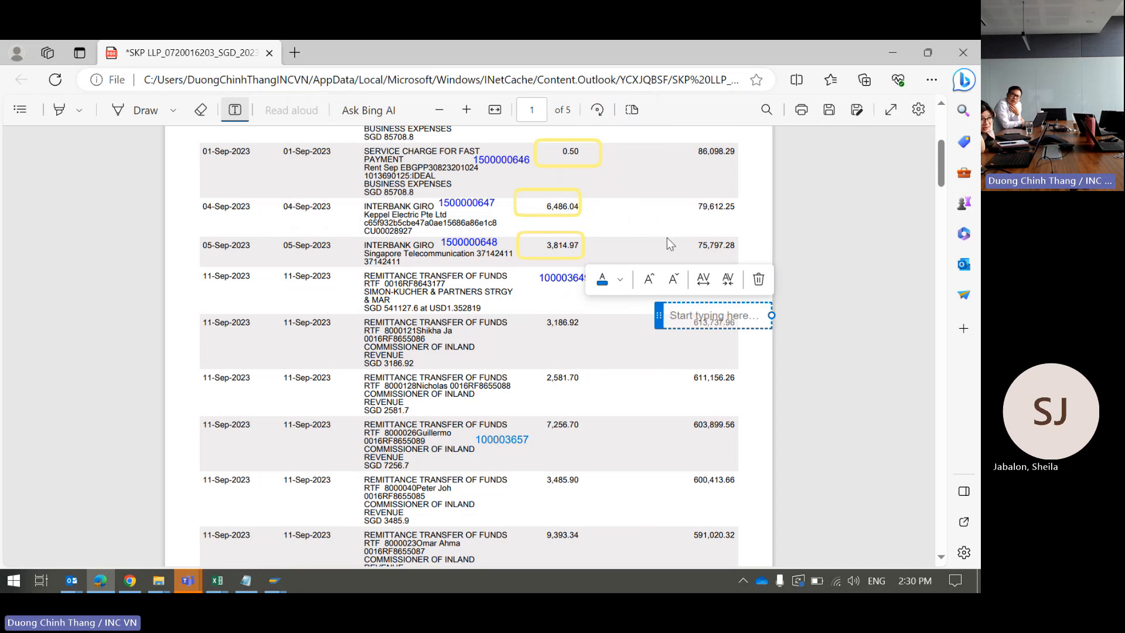
left_click(671, 228)
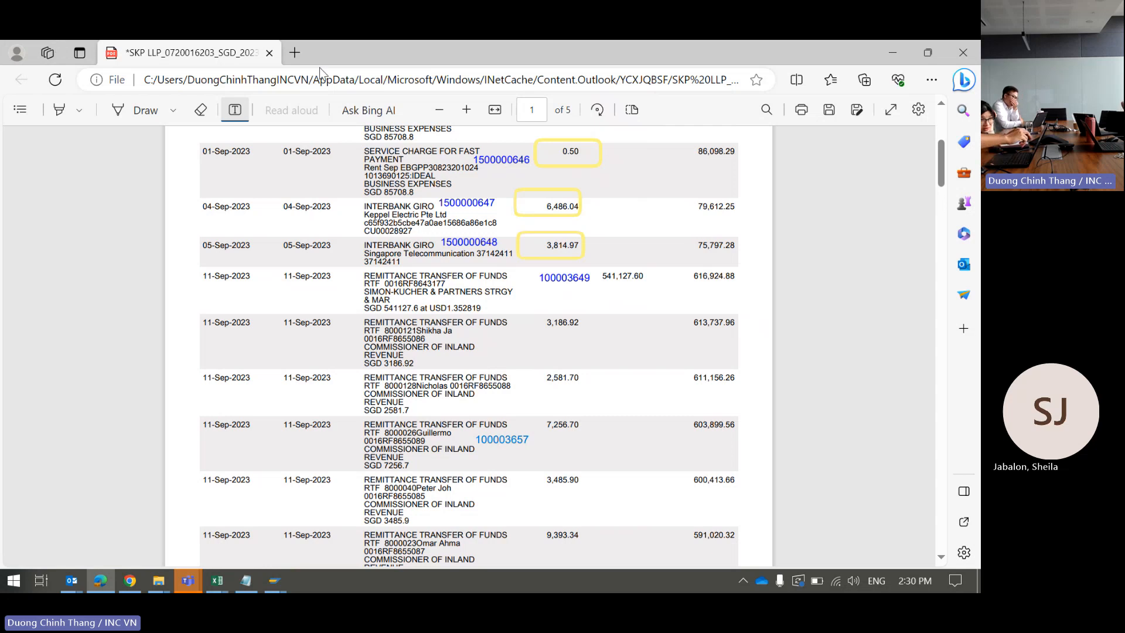
left_click(828, 111)
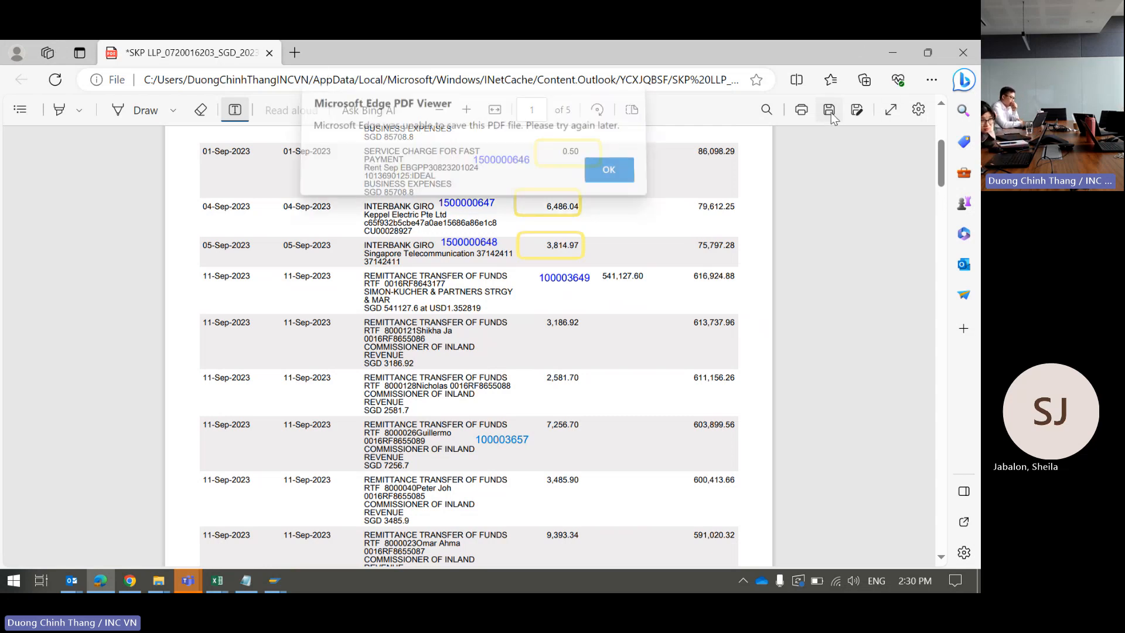
left_click(606, 175)
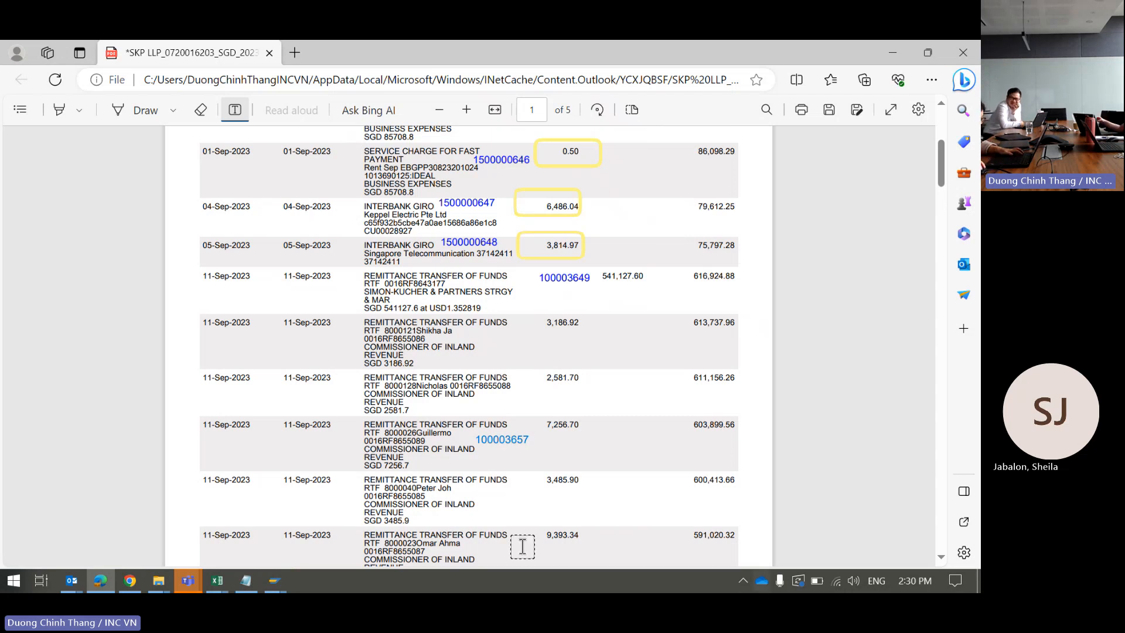
key("Escape")
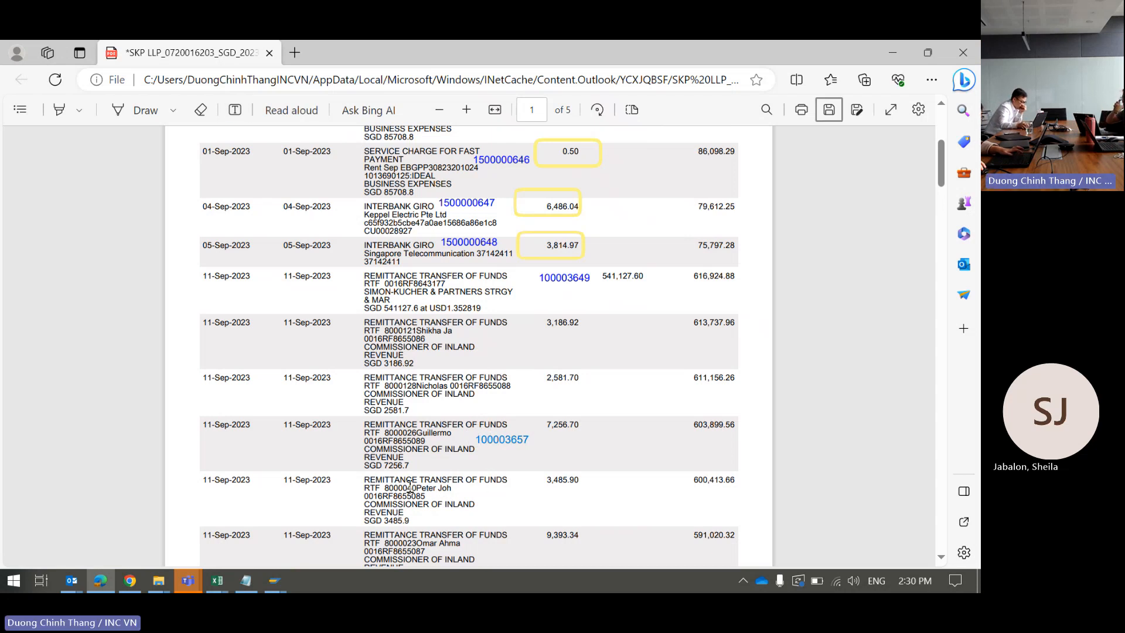
key("alt+Tab")
Step: Enter 11.09.2023 as both document date and posting date in the new posting header
key("alt+Tab")
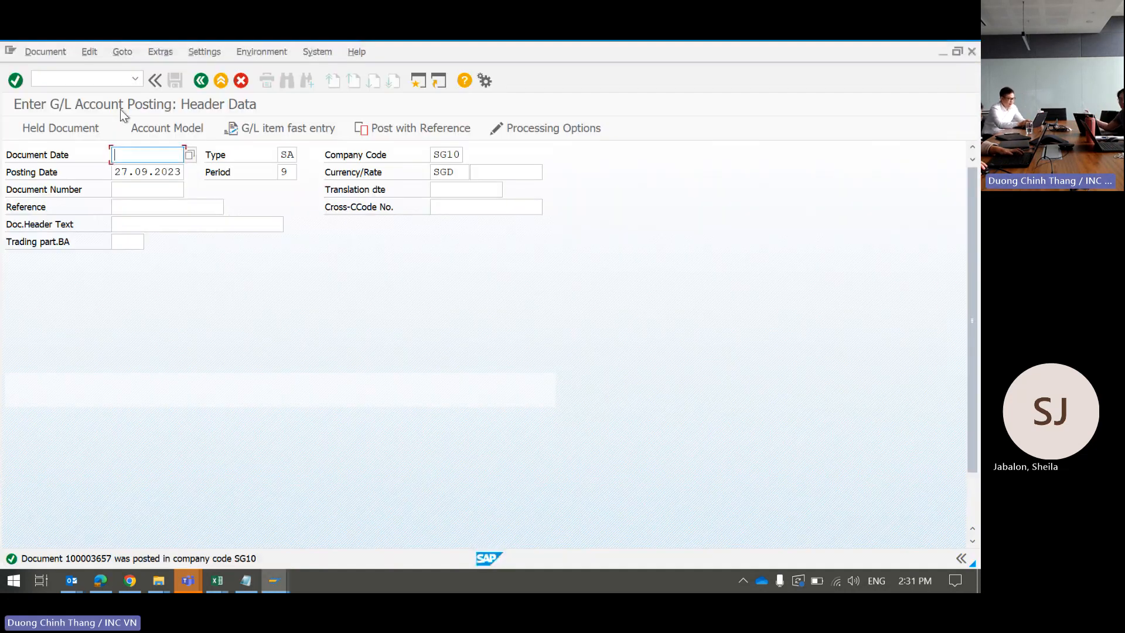
key("alt+Tab")
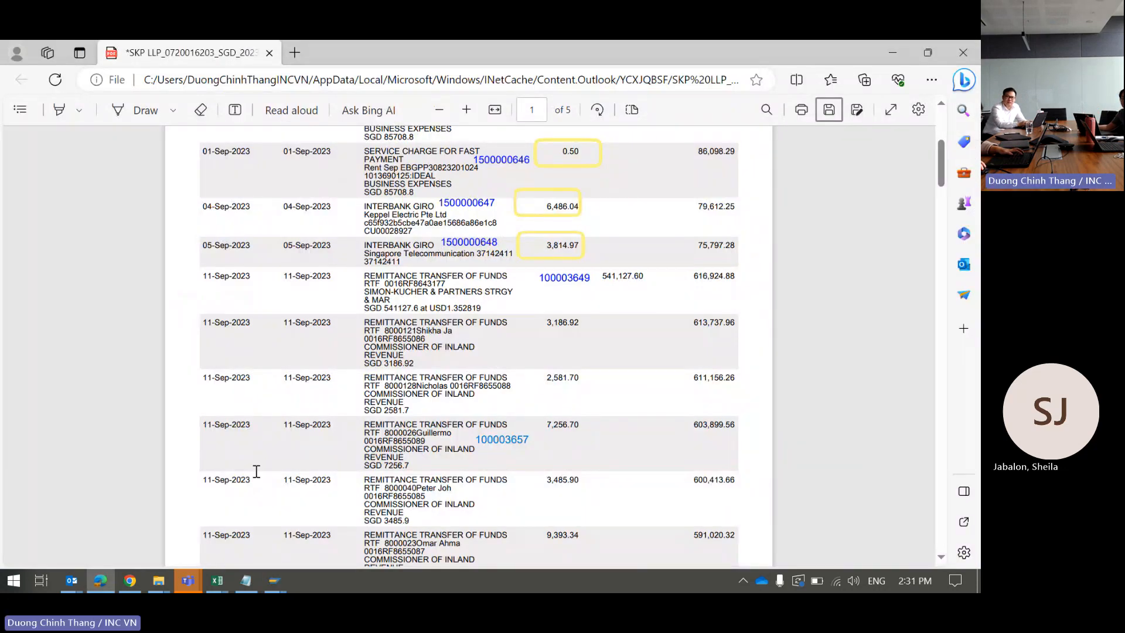
key("alt+Tab")
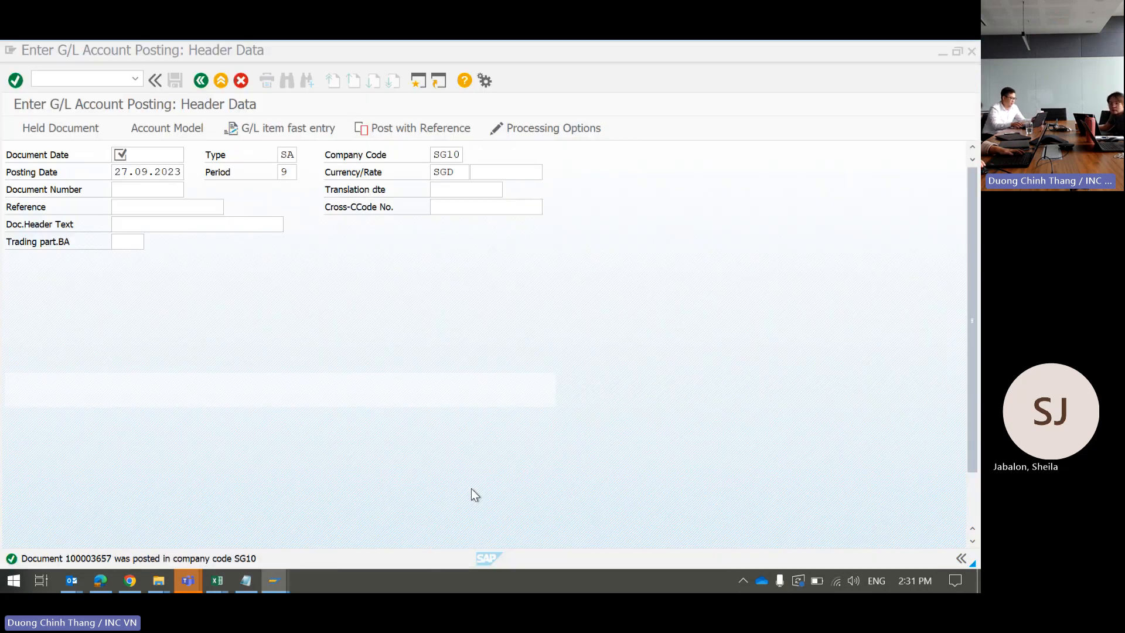
left_click(159, 157)
type("11")
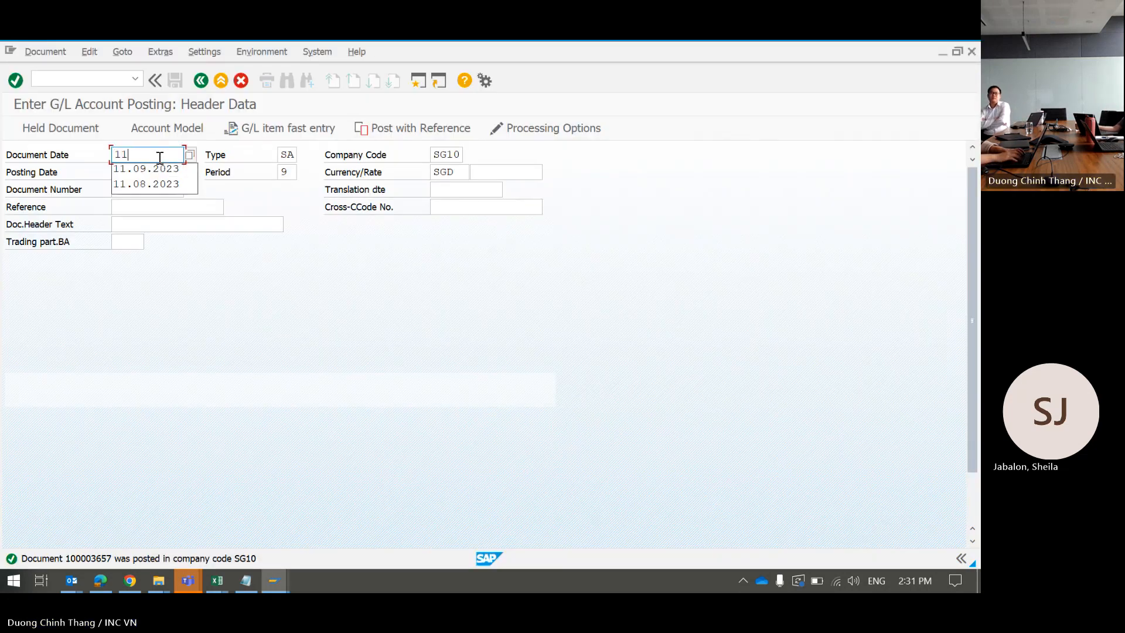
type(".09.2023")
key("Down")
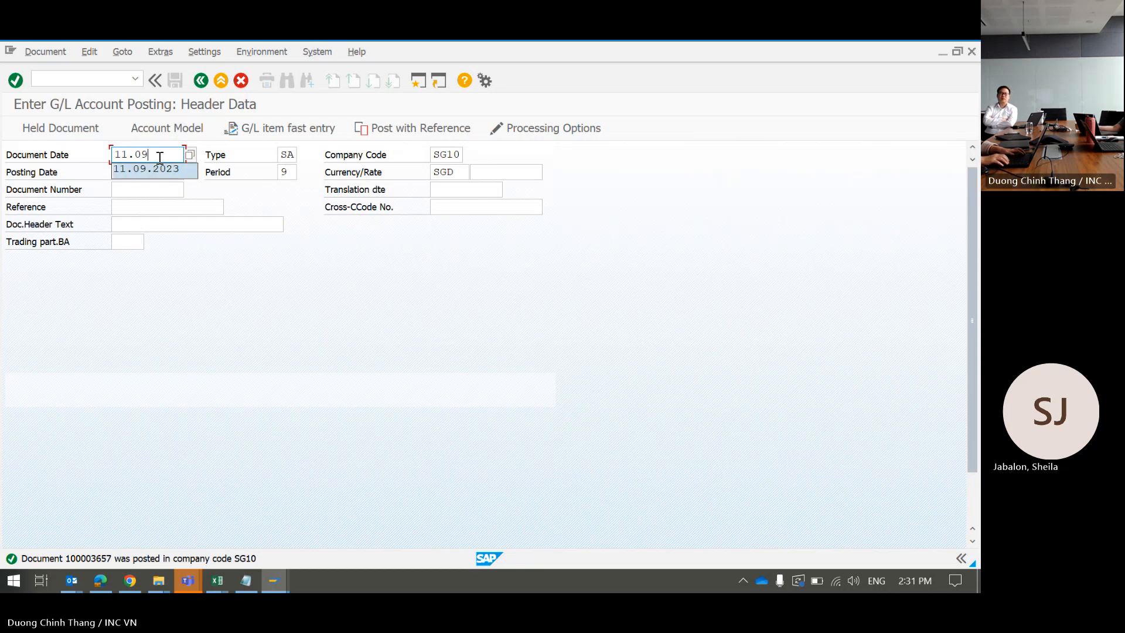
key("Return")
key("Tab")
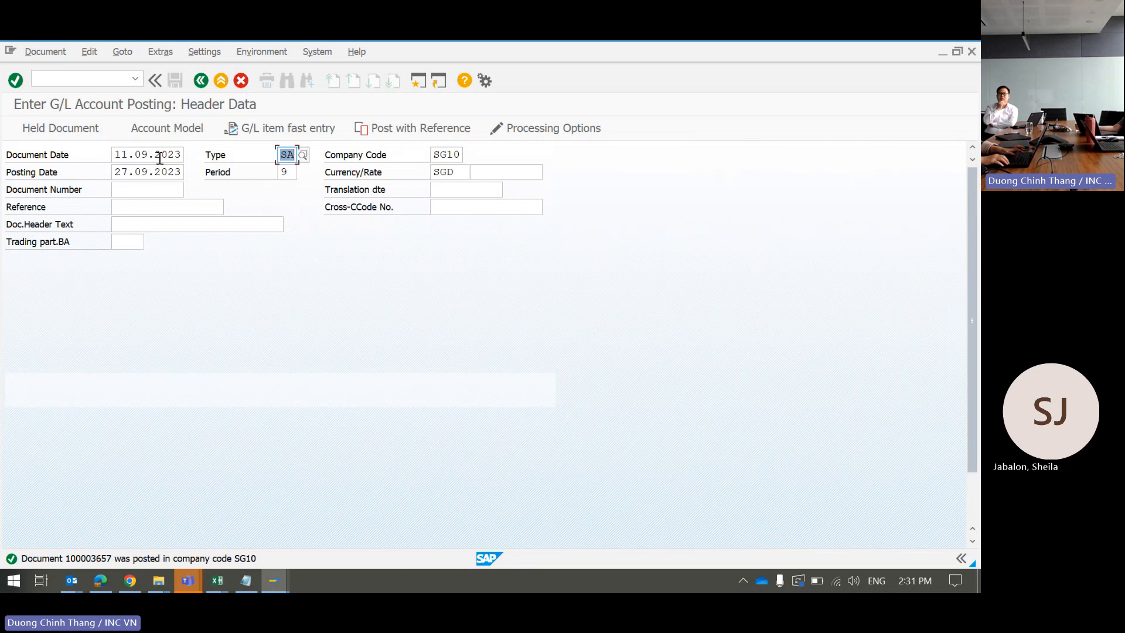
key("Tab")
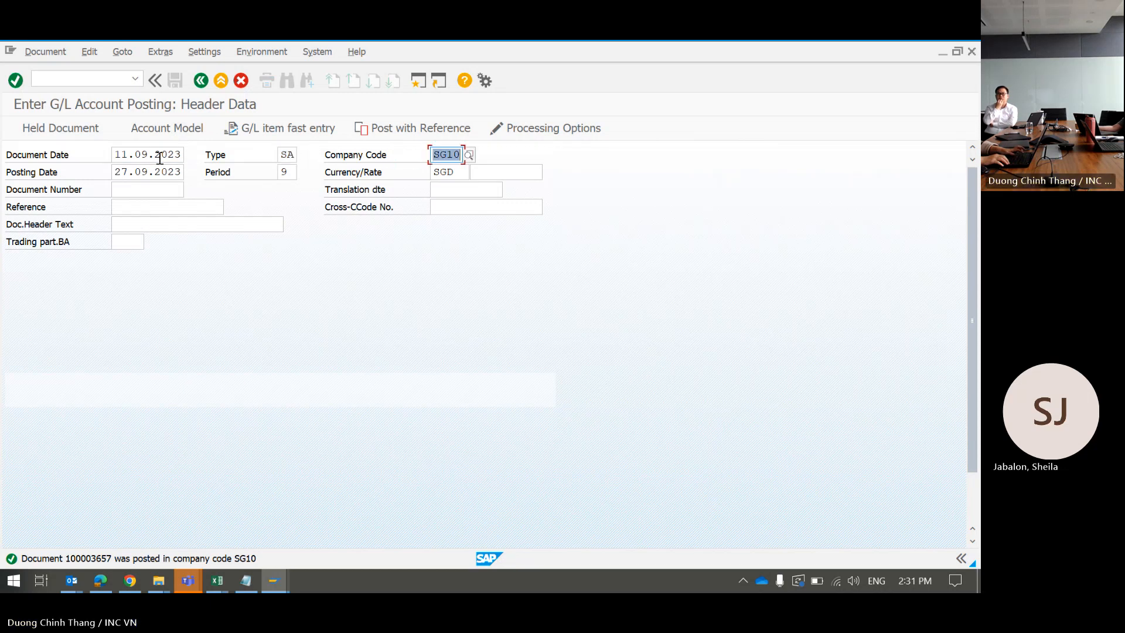
key("Tab")
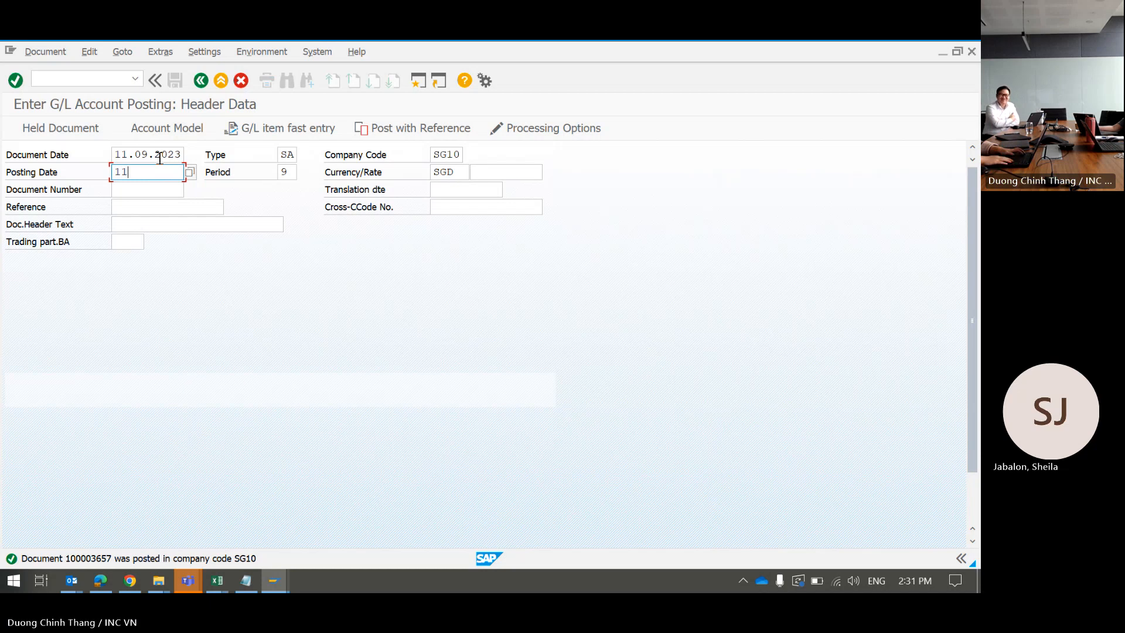
type("1")
key("Return")
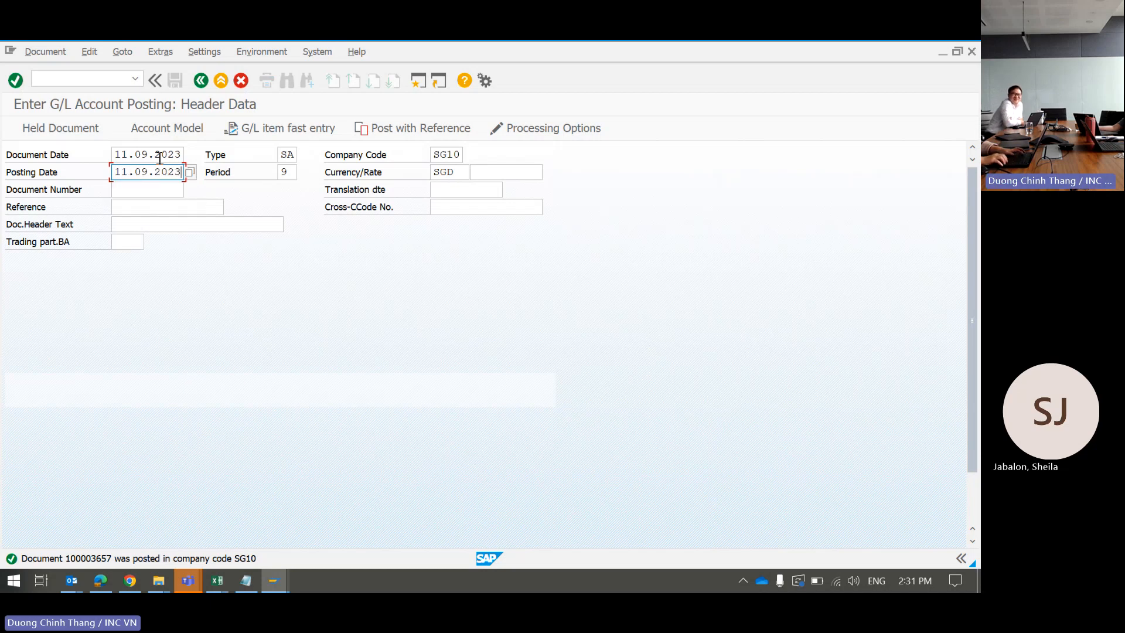
key("Tab")
key("Tab")
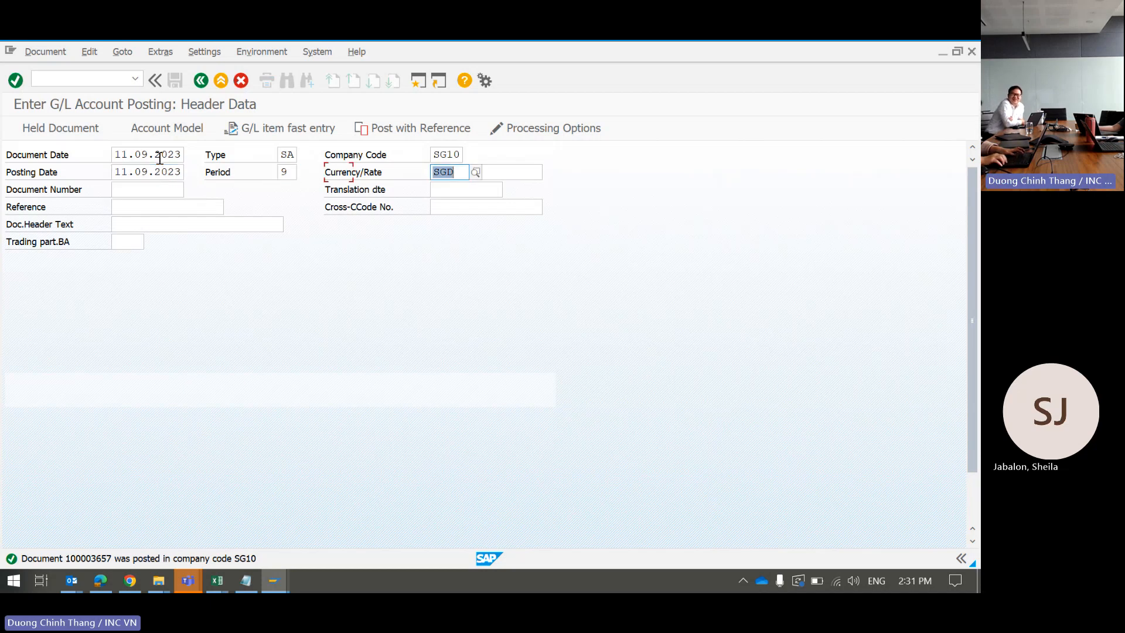
key("Tab")
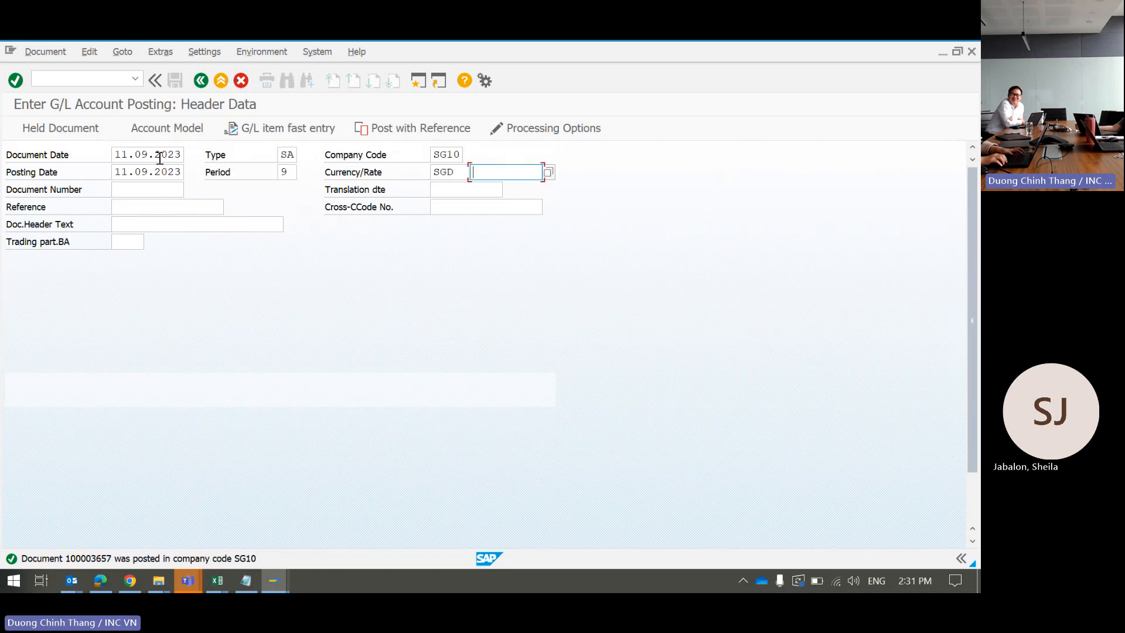
key("Tab")
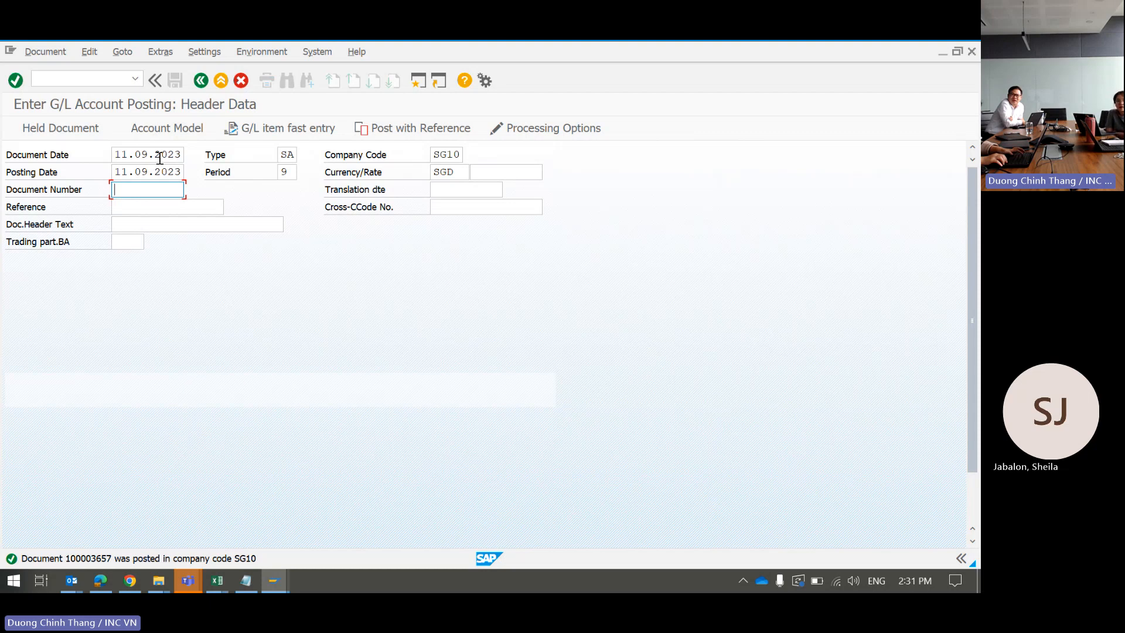
Step: Fill Reference with TAX YA2023 from the input history
key("alt+Tab")
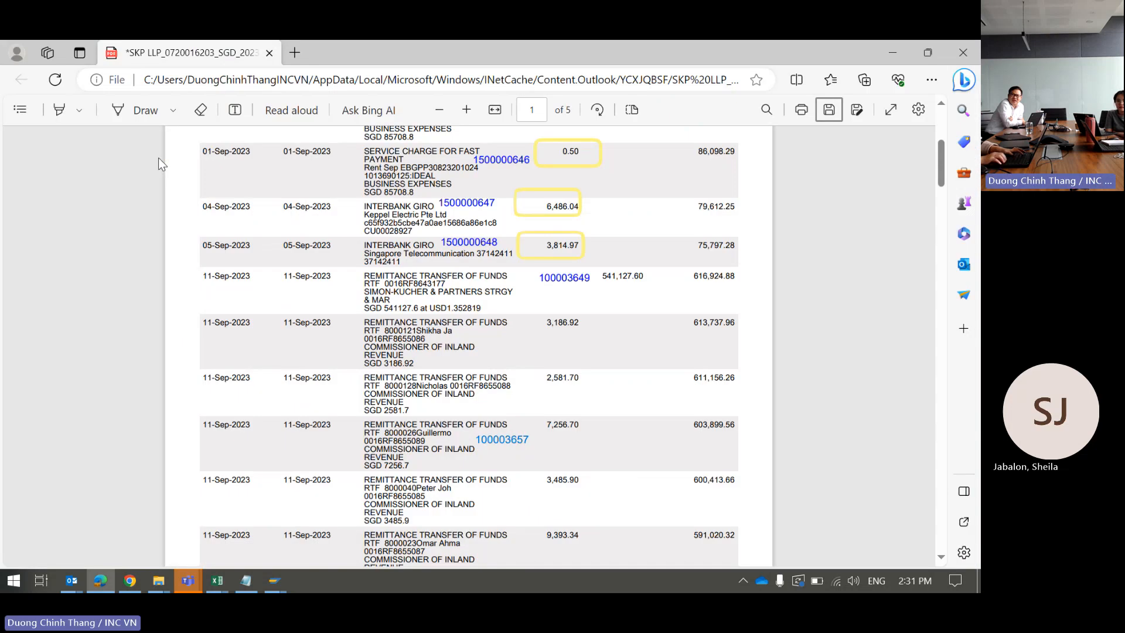
key("alt+Tab")
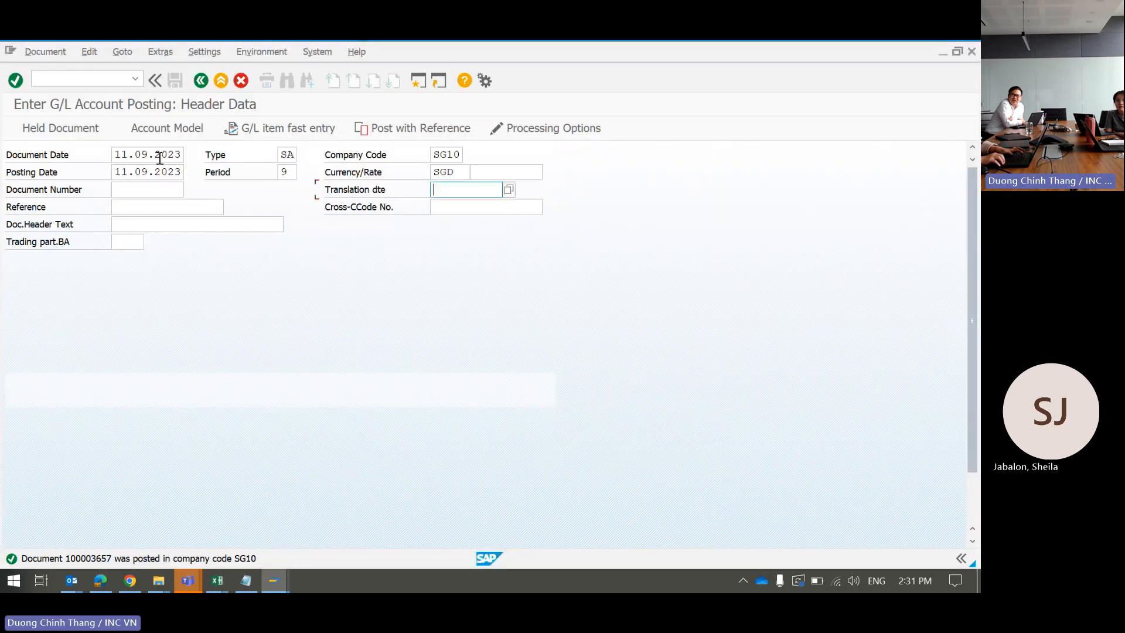
key("Tab")
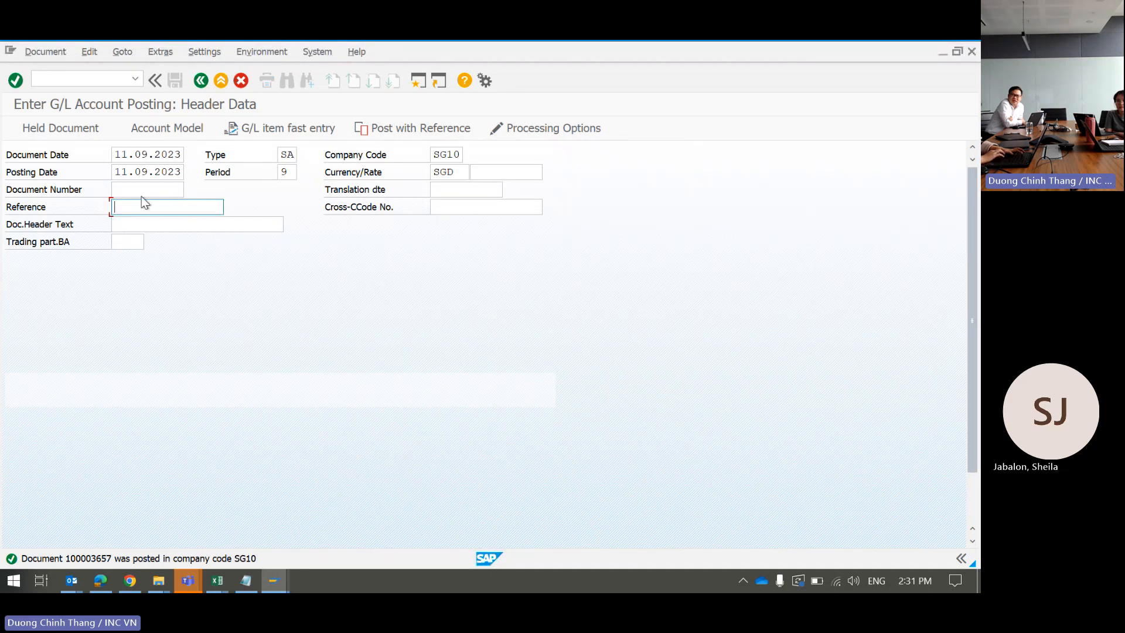
left_click(130, 210)
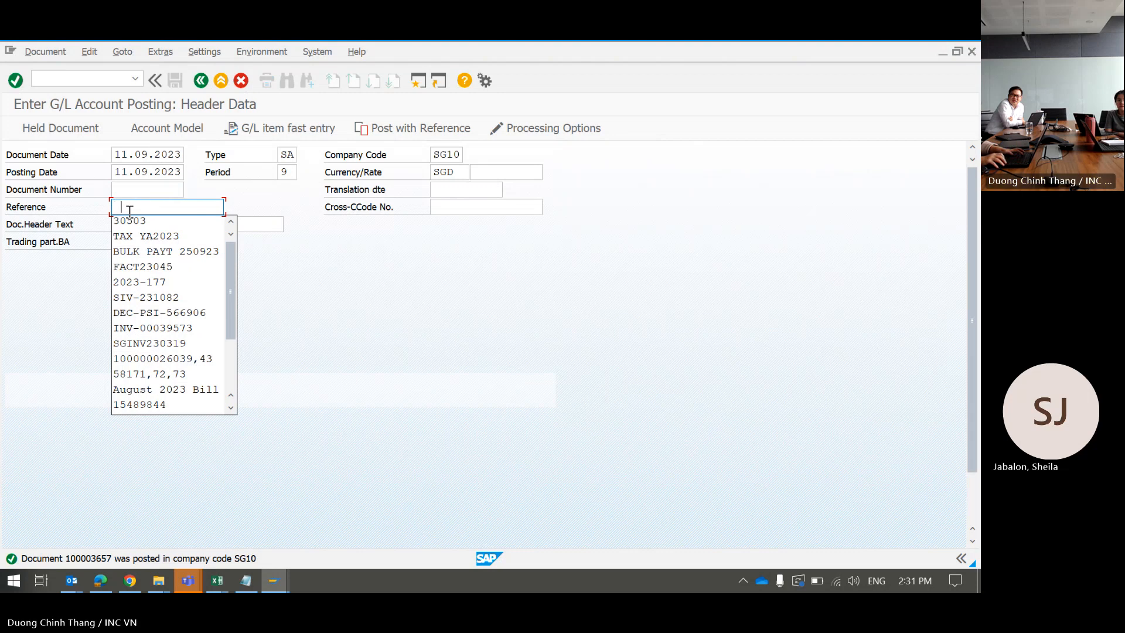
key("Down")
key("Down")
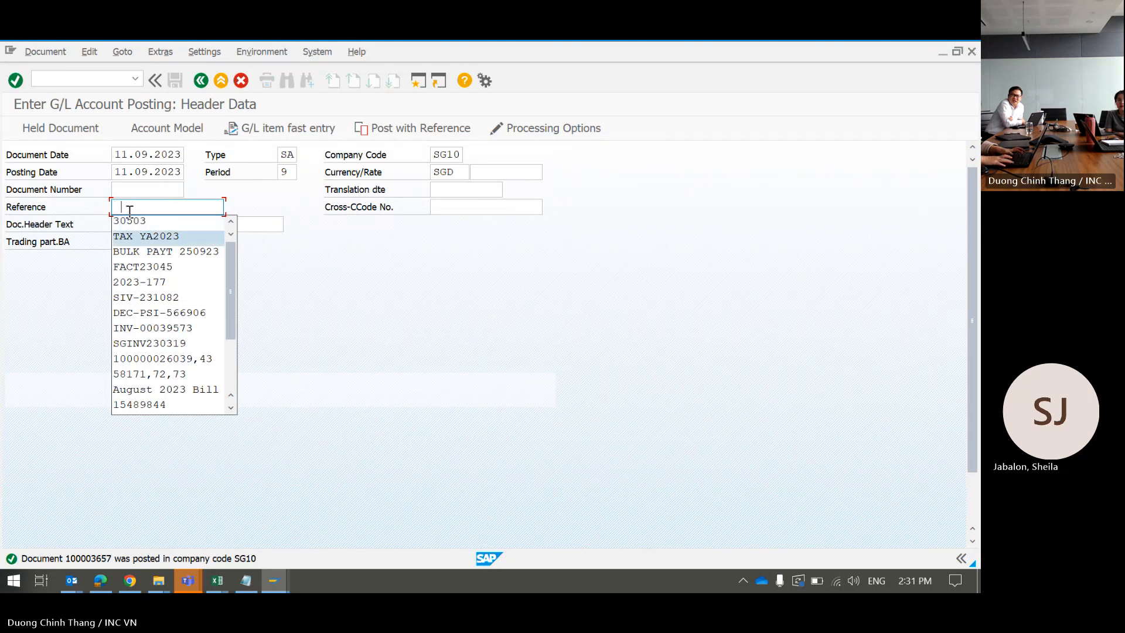
key("Return")
key("Tab")
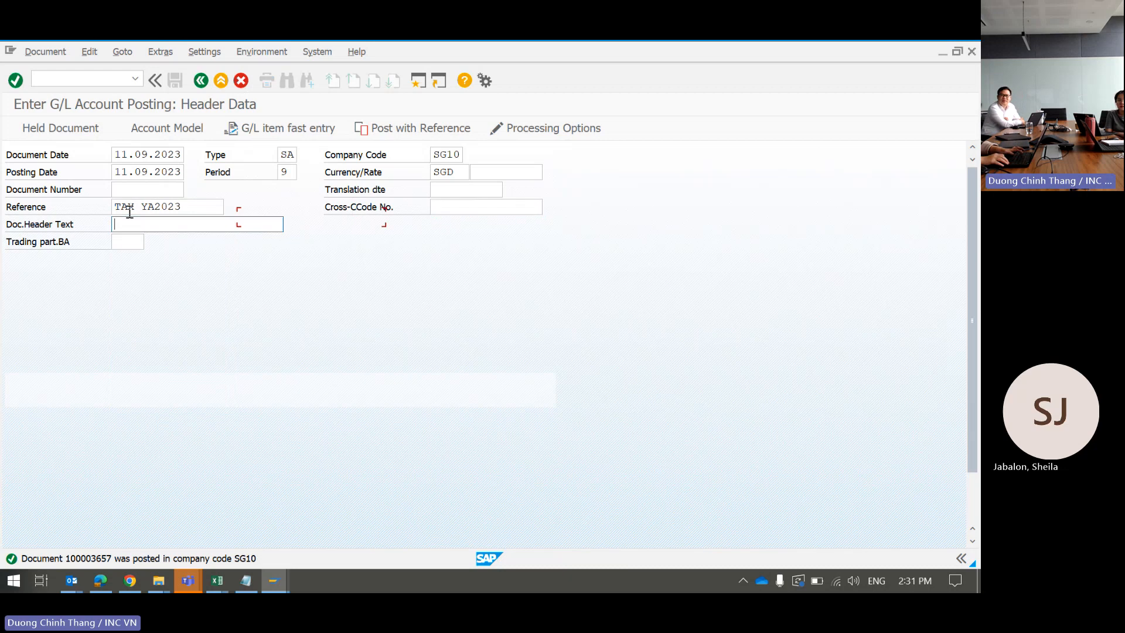
key("alt+Tab")
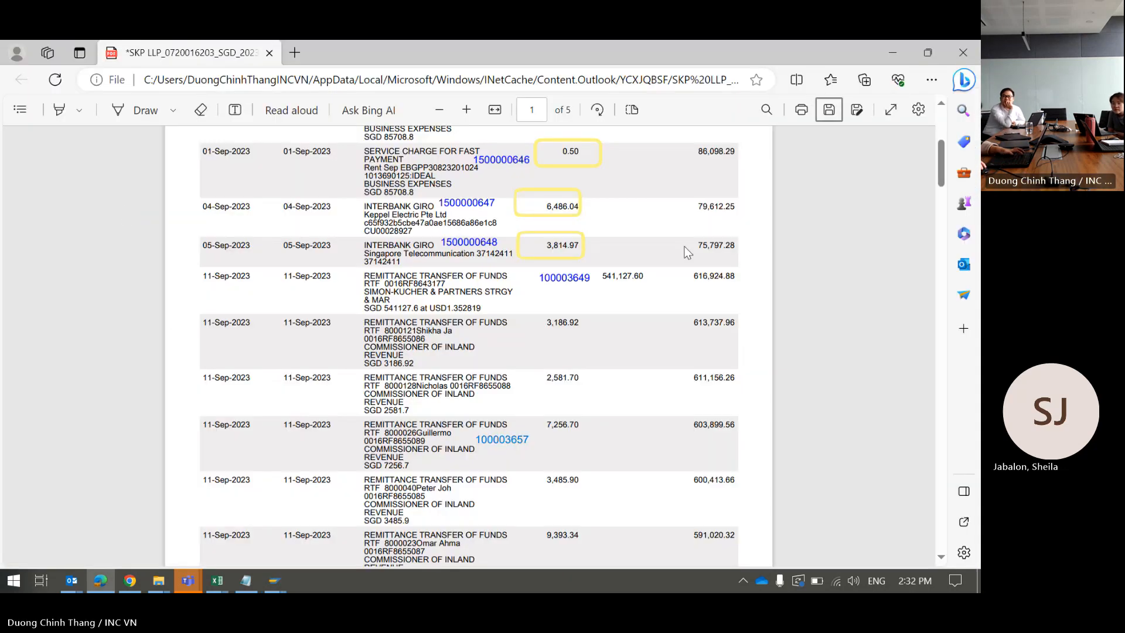
Step: Copy the partner number from the 3,485.90 remittance and search for it in the allocation list
double_click(392, 487)
left_click(389, 488)
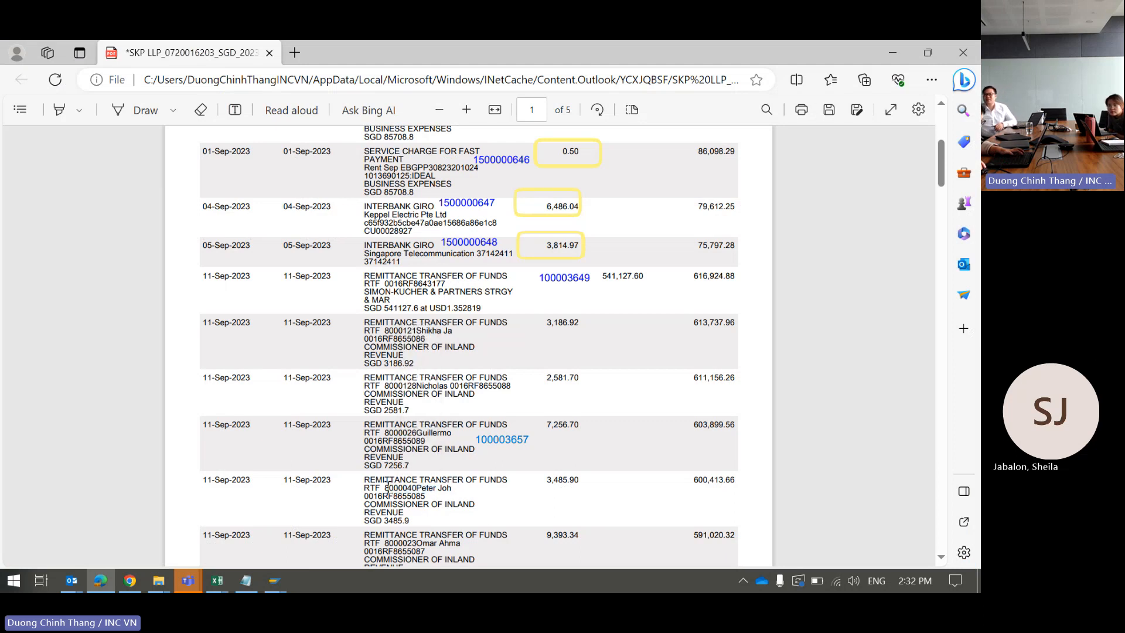
mouse_move(402, 484)
left_mouse_down()
mouse_move(427, 481)
mouse_move(416, 488)
left_mouse_up()
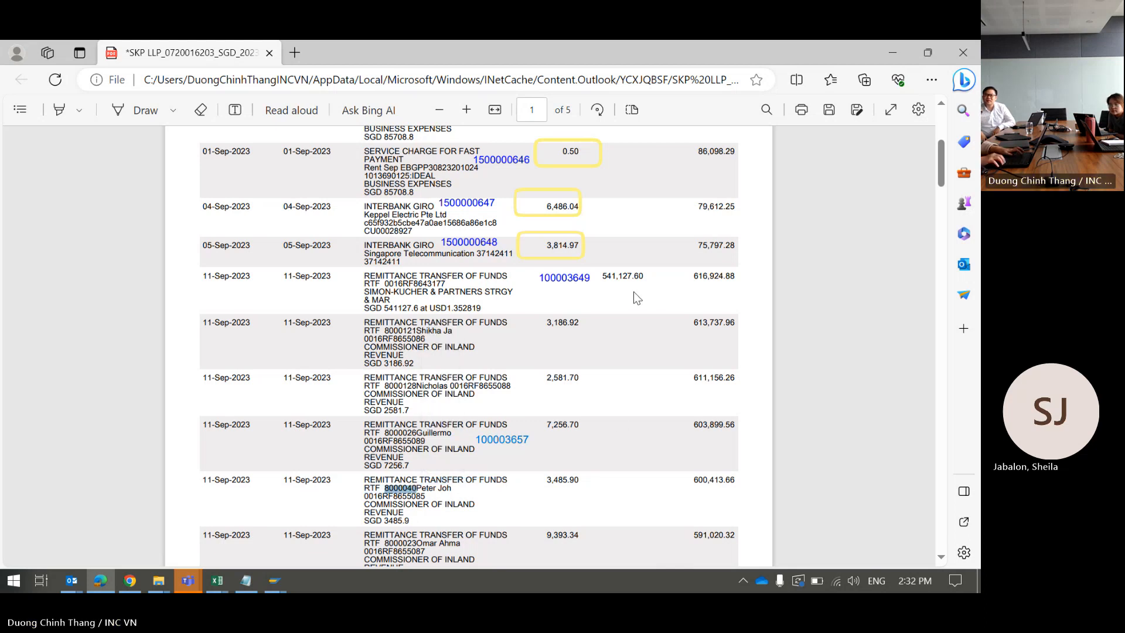
key("alt+Tab")
key("alt+Tab")
key("alt+Tab")
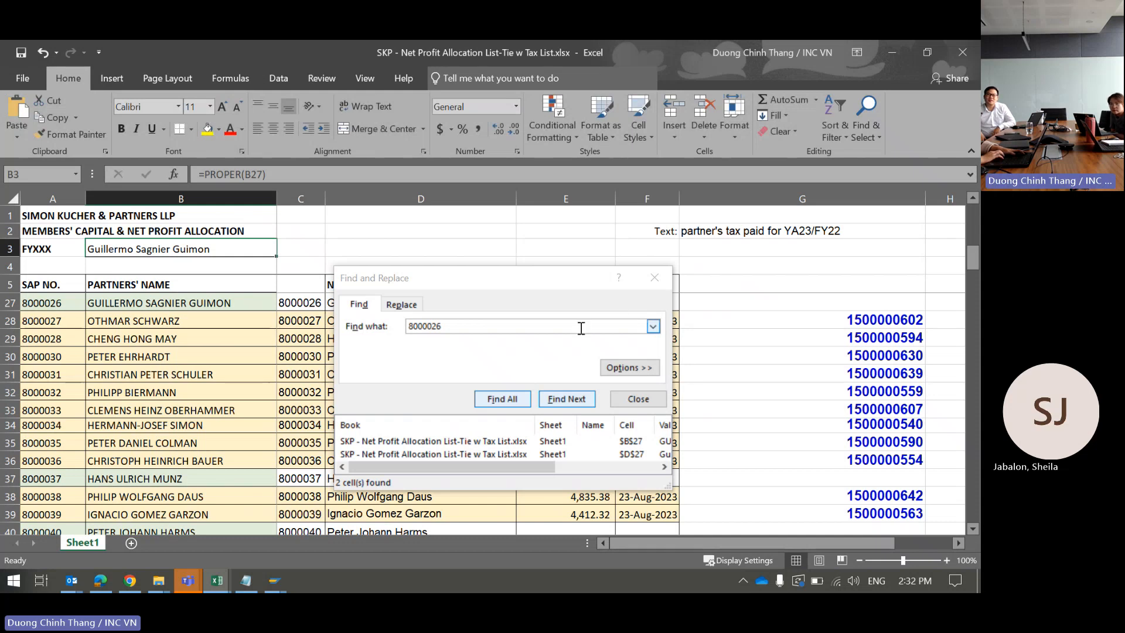
left_click(581, 328)
key("BackSpace")
key("BackSpace")
key("BackSpace")
key("BackSpace")
key("BackSpace")
key("BackSpace")
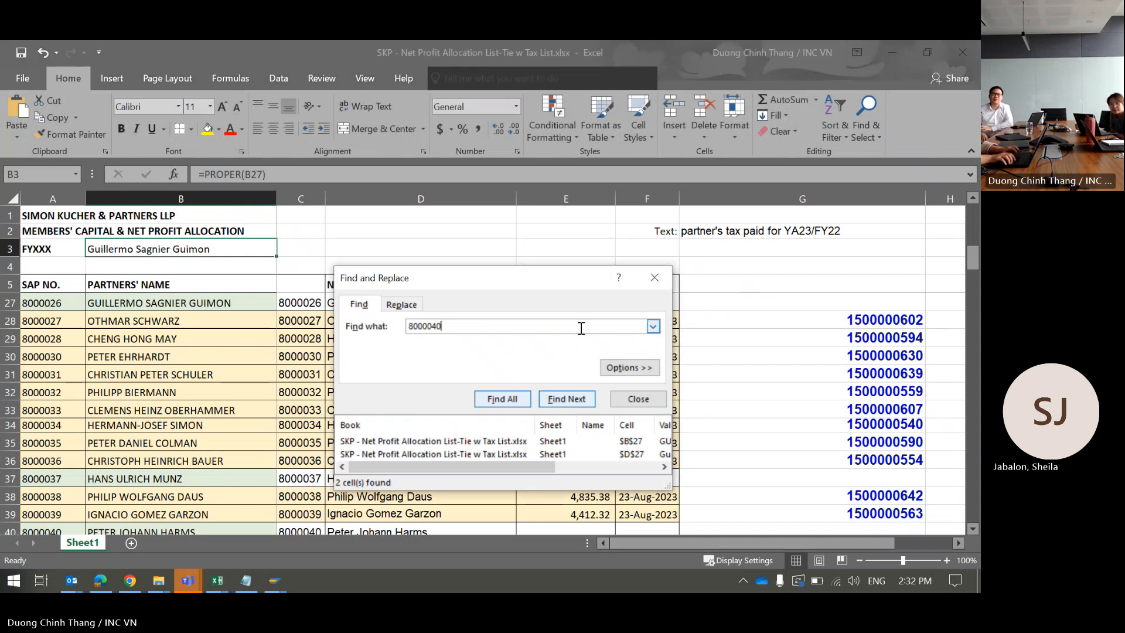
key("Return")
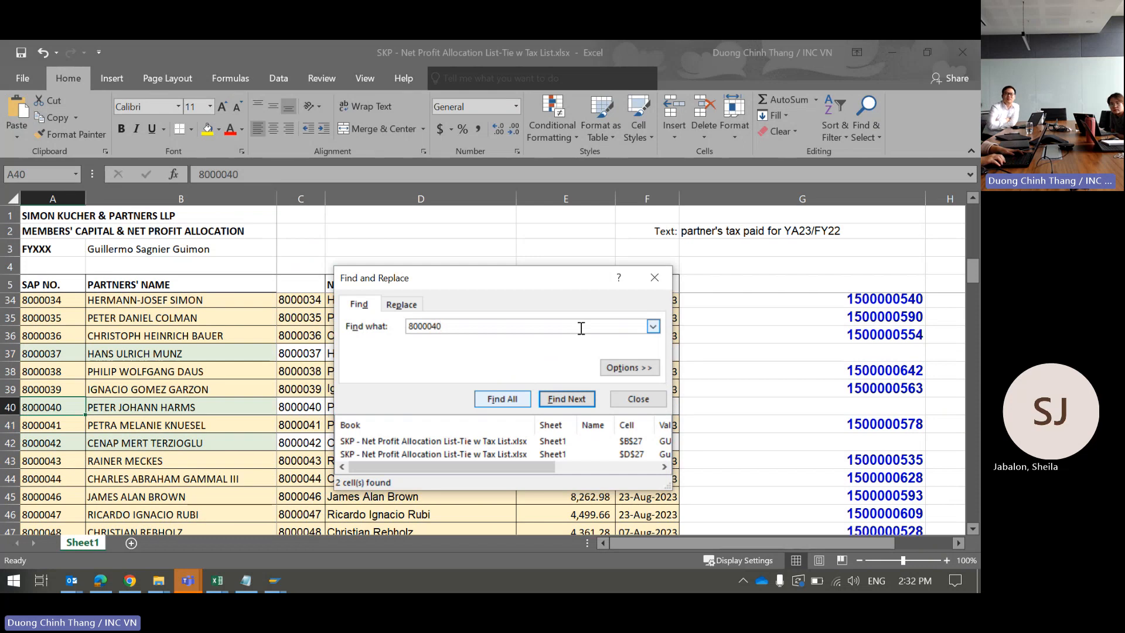
Step: Copy the partner's name from B40 and return to the SAP posting header
left_click(654, 280)
left_click(149, 406)
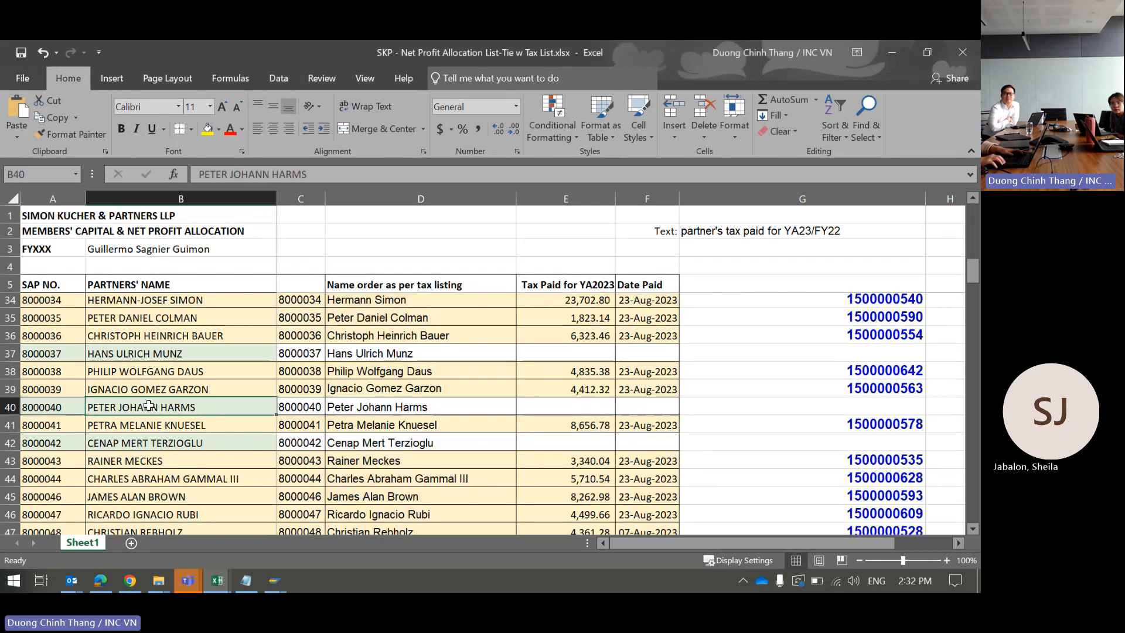
key("ctrl+c")
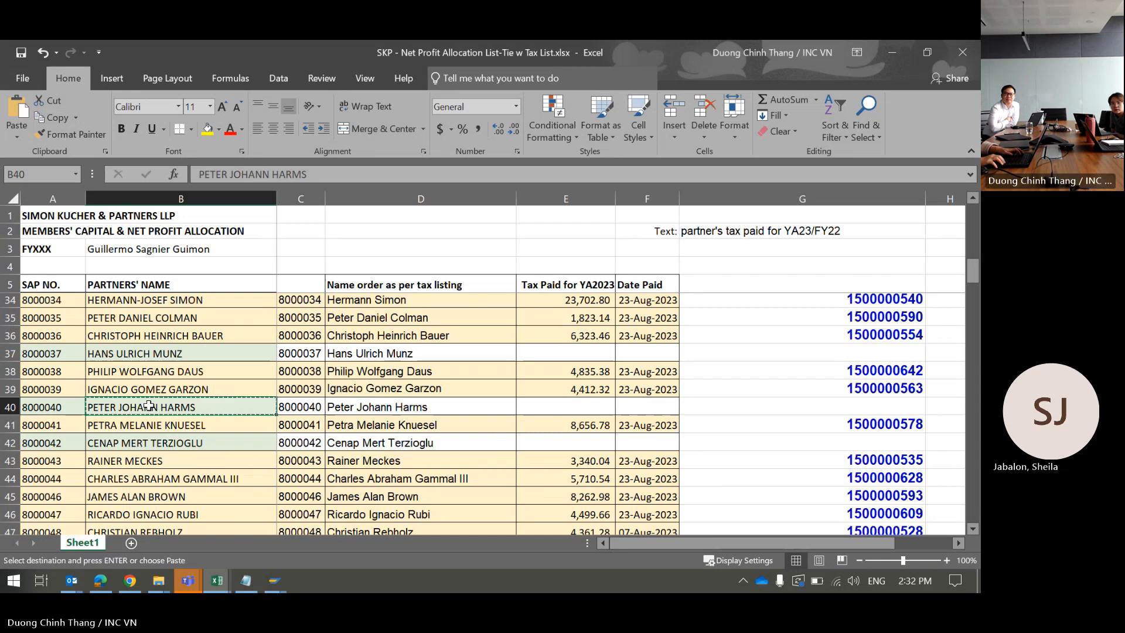
key("alt+Tab")
key("alt+Tab")
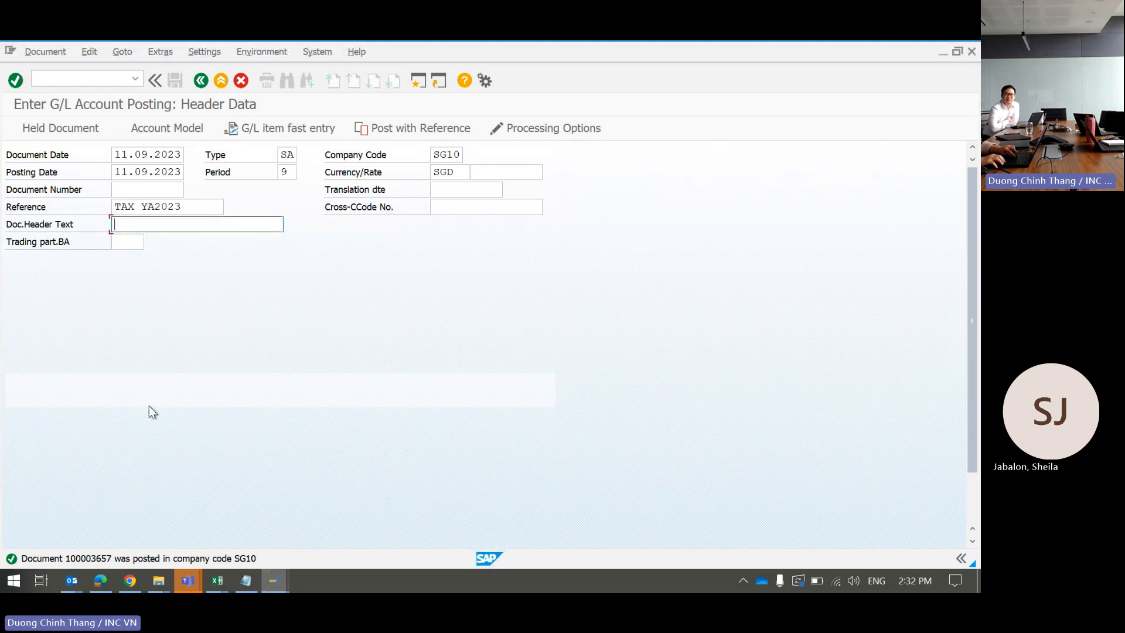
Step: Paste the partner's name into the posting header text
key("ctrl+v")
key("alt+Tab")
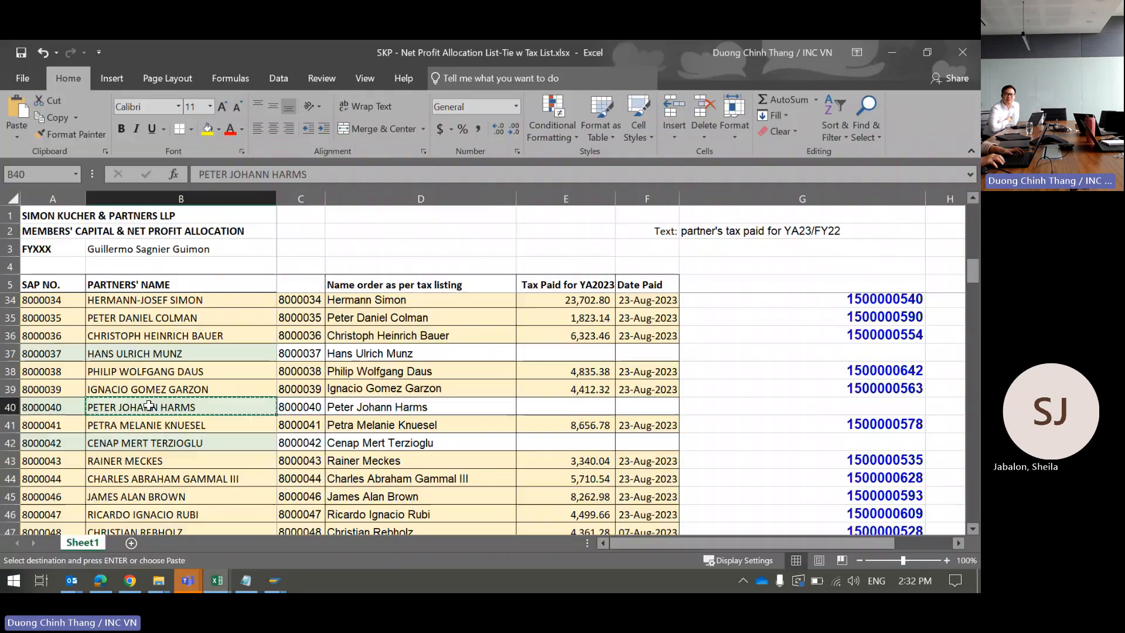
key("alt+Tab")
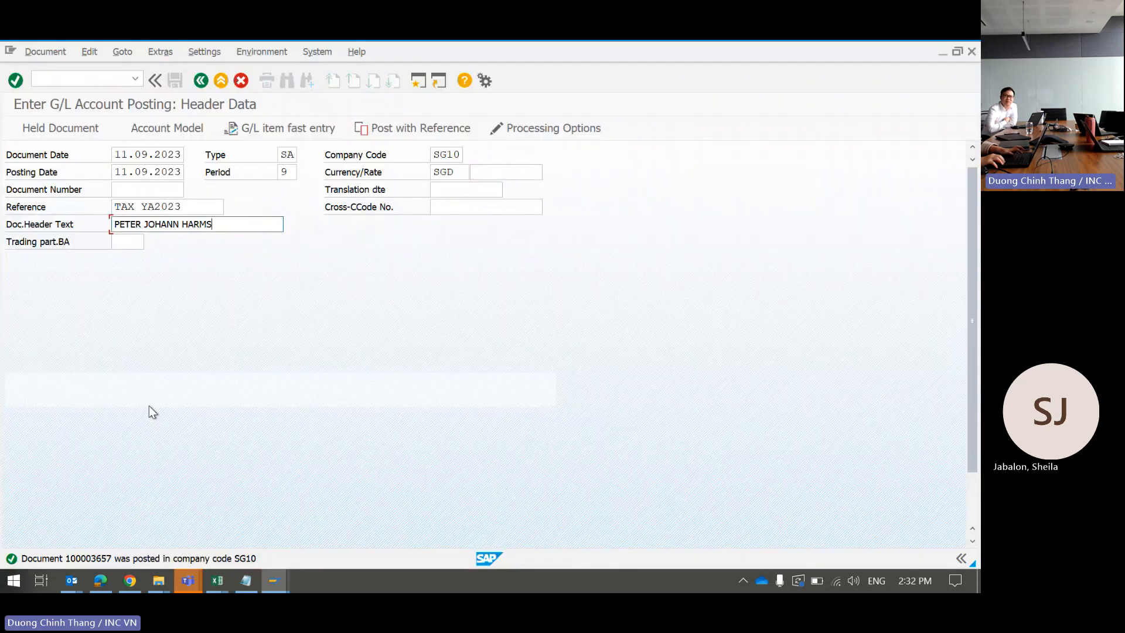
key("Tab")
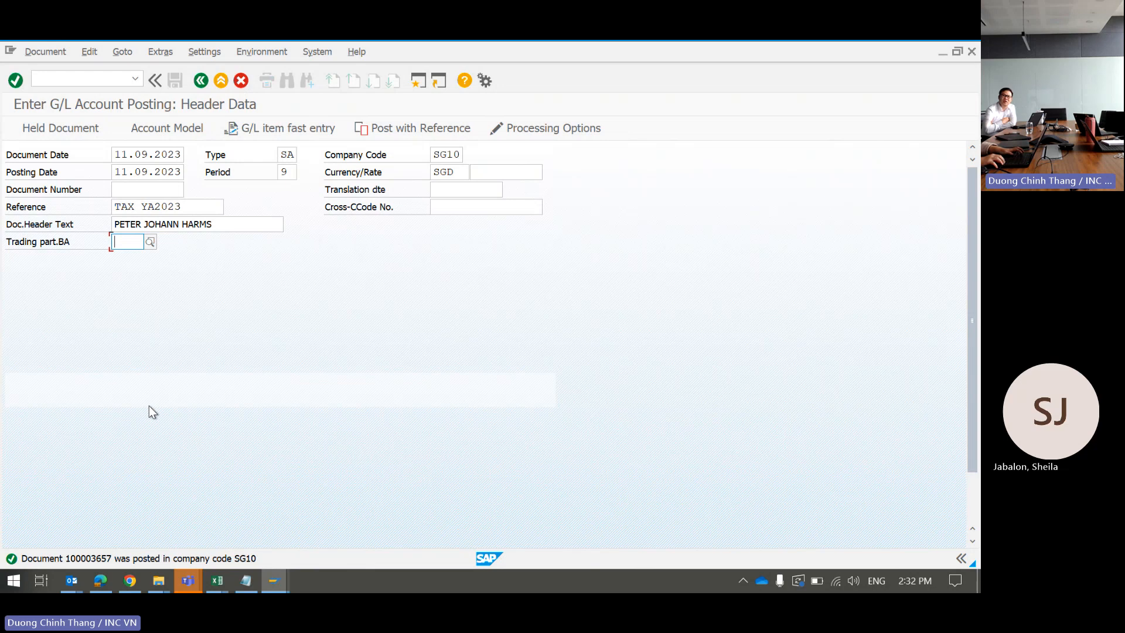
Step: Start a posting key 25 vendor line for the partner's vendor account copied from Excel A40
key("Tab")
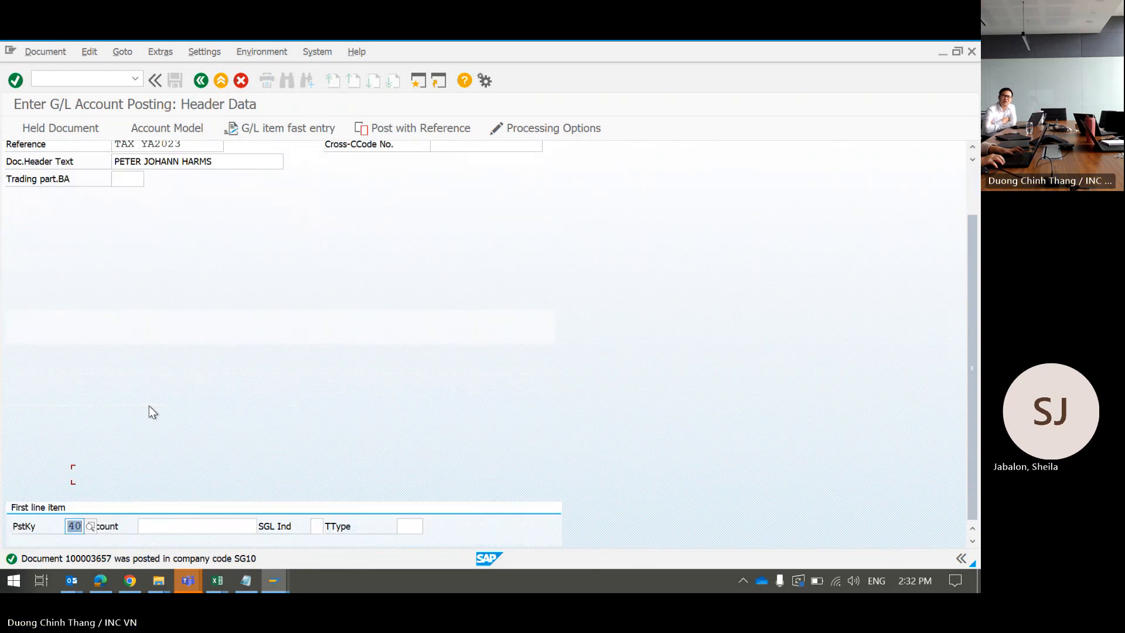
type("25")
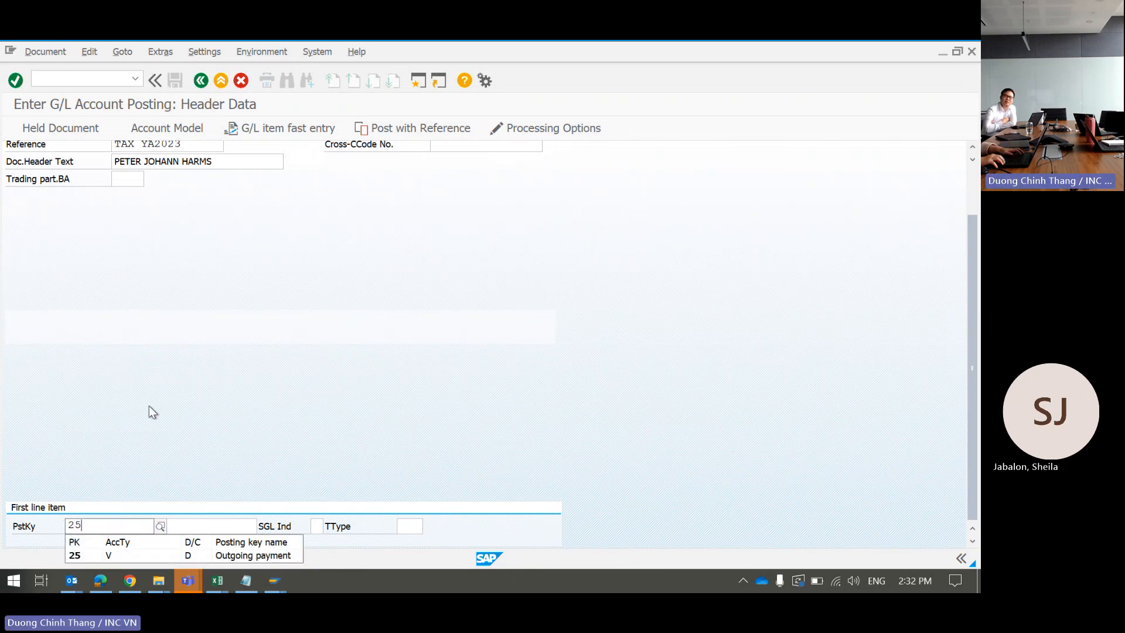
key("Tab")
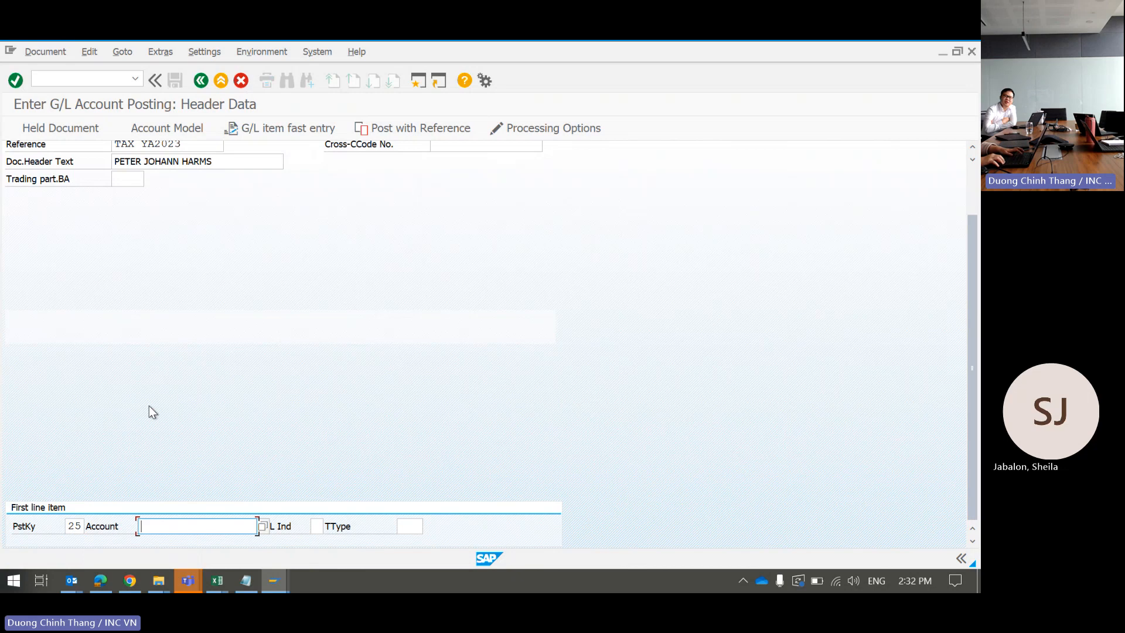
key("alt+Tab")
key("Escape")
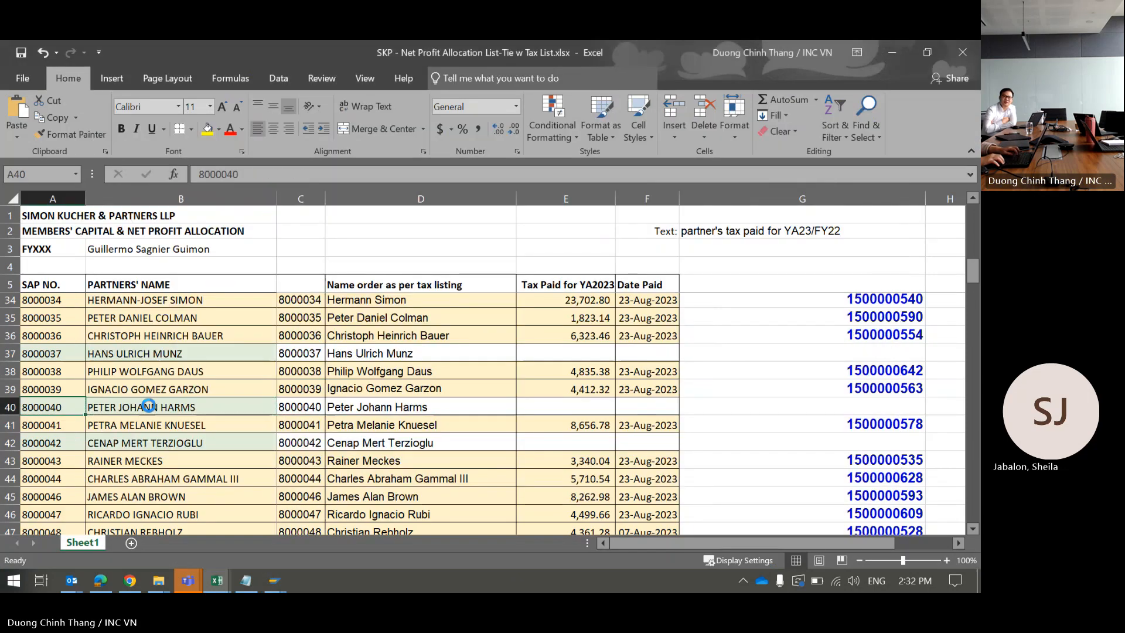
key("ctrl+c")
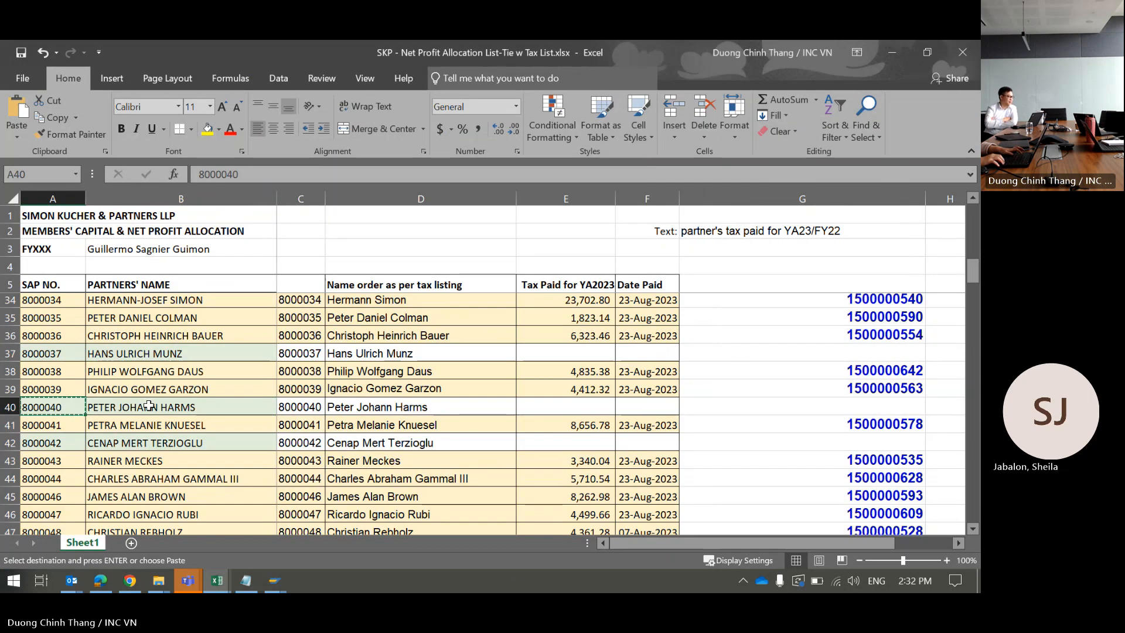
key("alt+Tab")
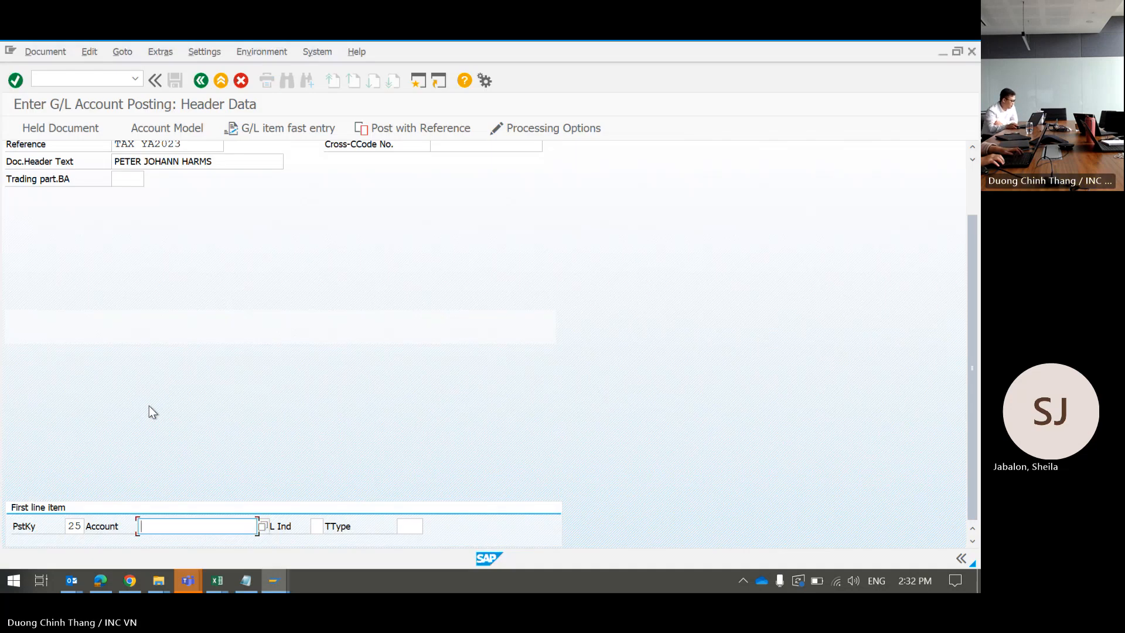
key("ctrl+v")
key("Tab")
key("Tab")
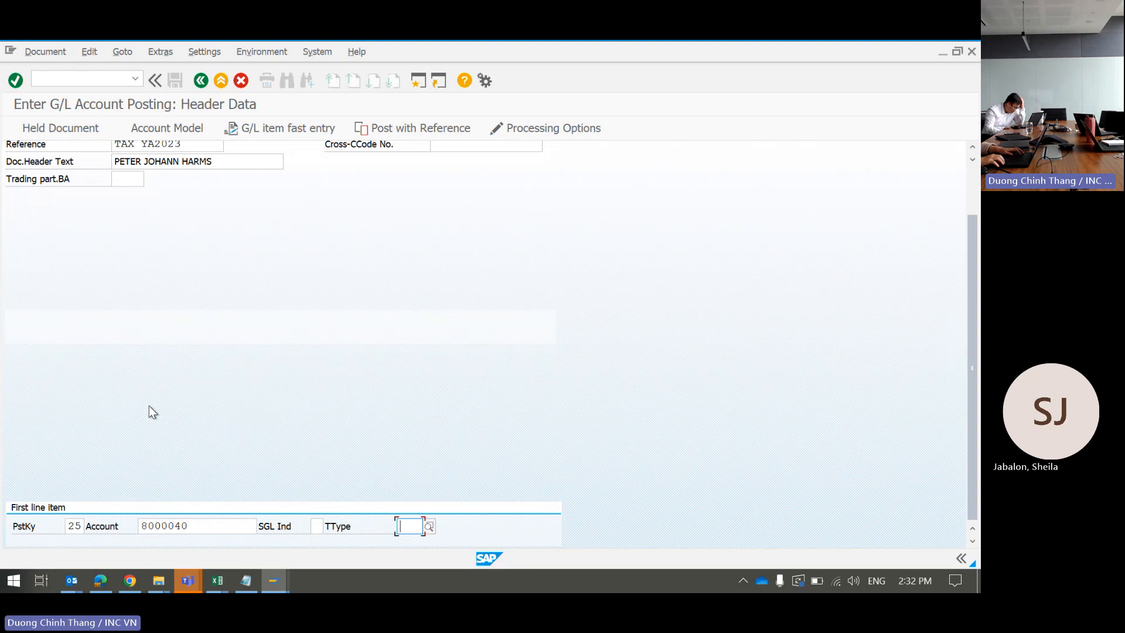
key("Return")
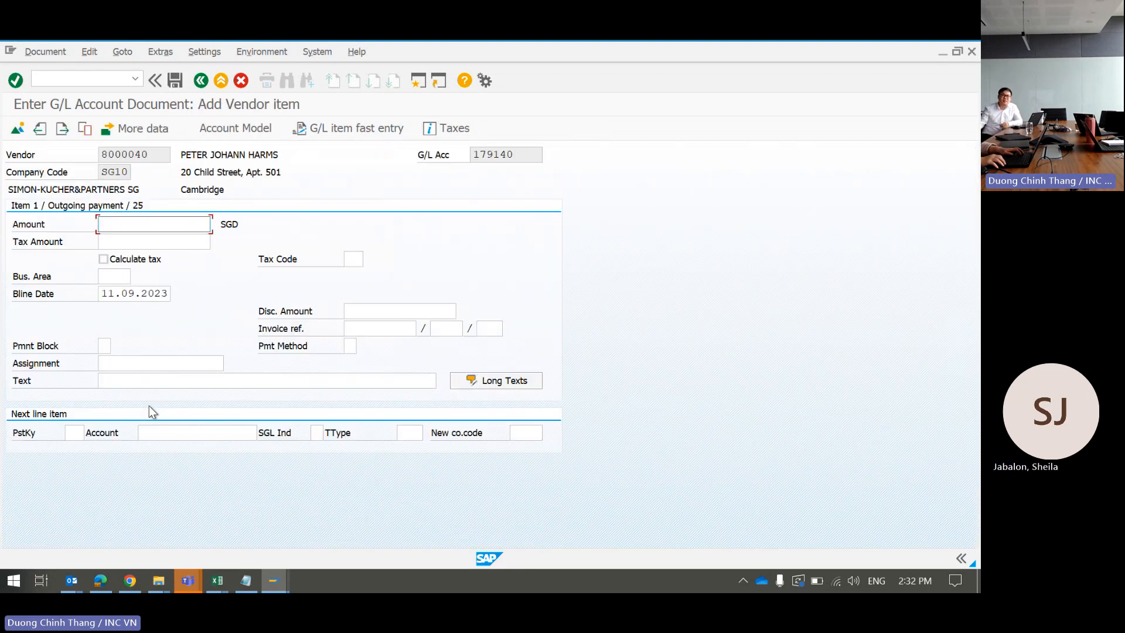
Step: Copy 3,485.90 from the bank statement PDF into the vendor item's Amount field
key("alt+Tab")
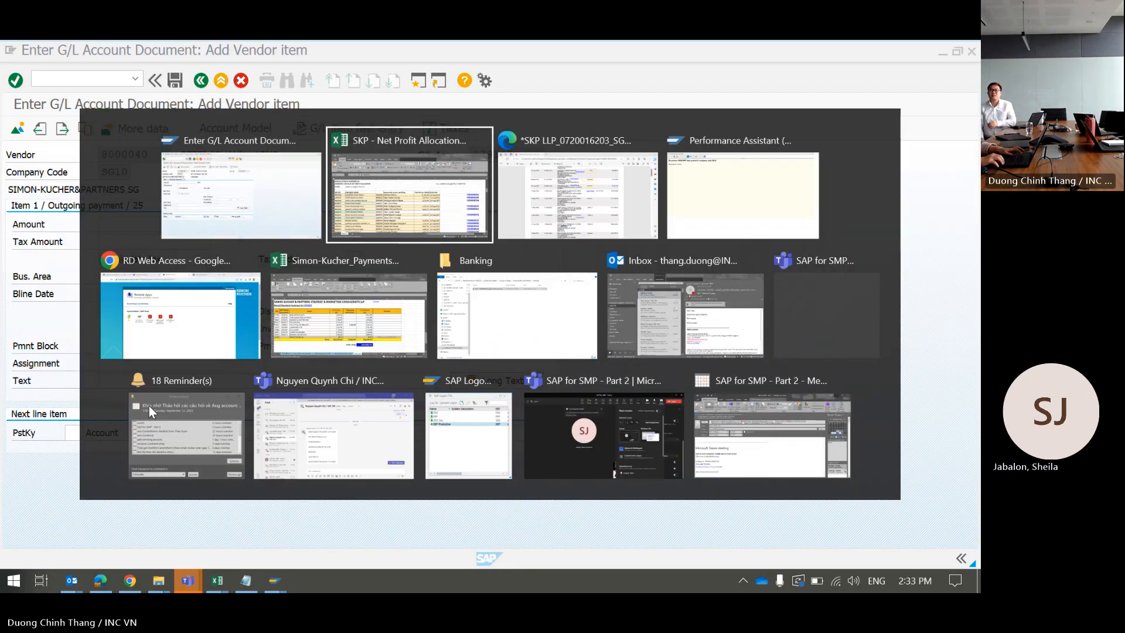
key("alt+Tab")
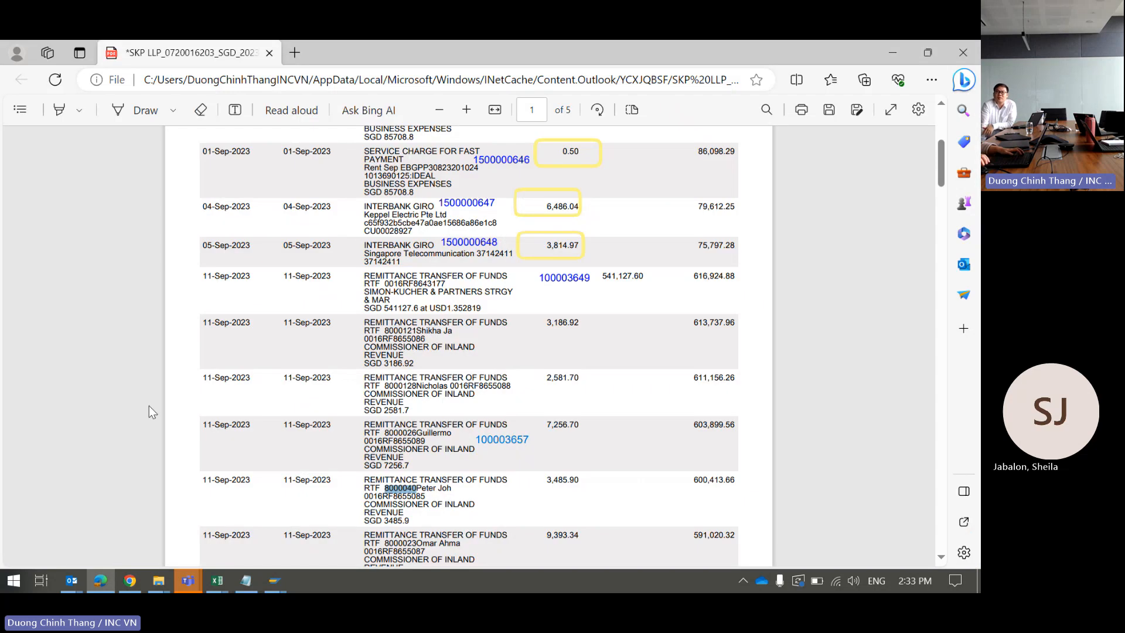
double_click(568, 478)
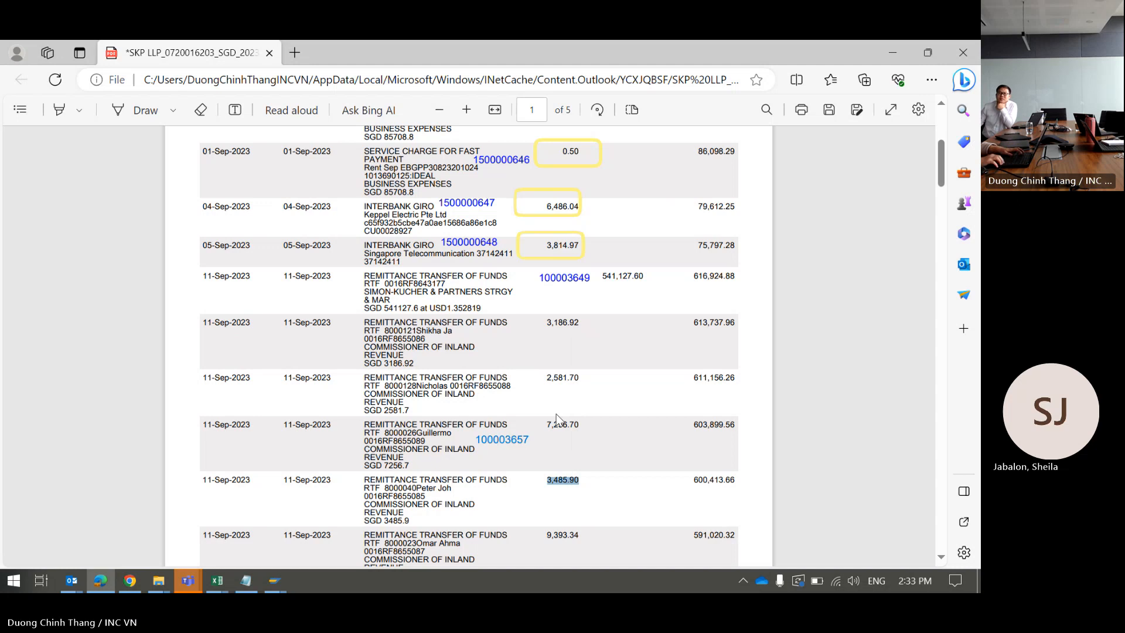
key("alt+Tab")
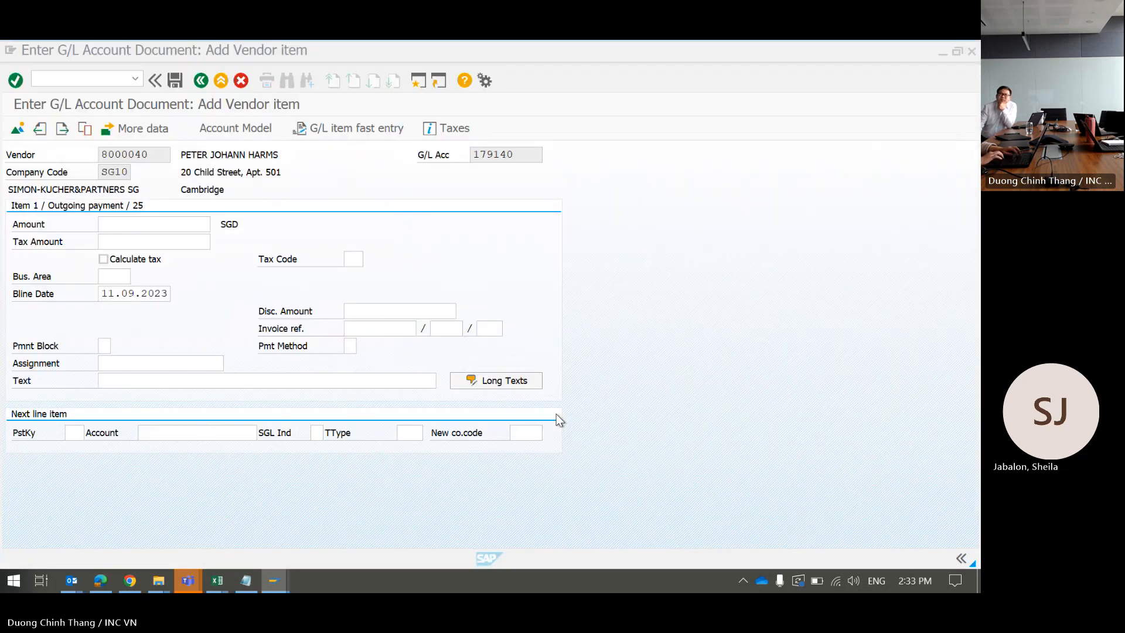
left_click(162, 229)
key("ctrl+v")
key("Tab")
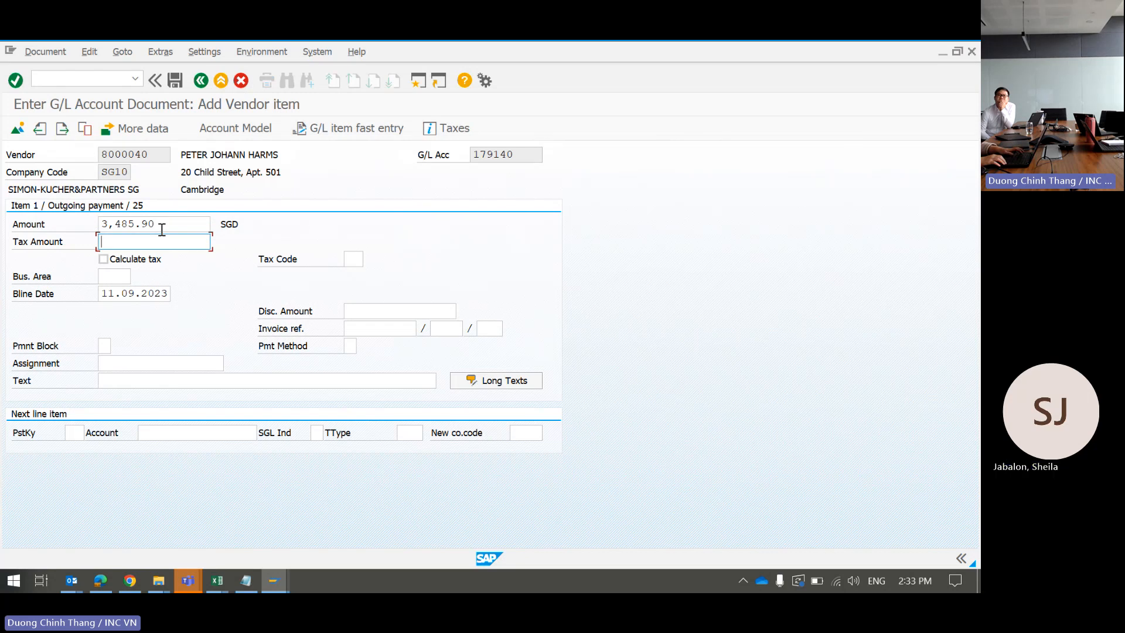
key("Tab")
key("Tab")
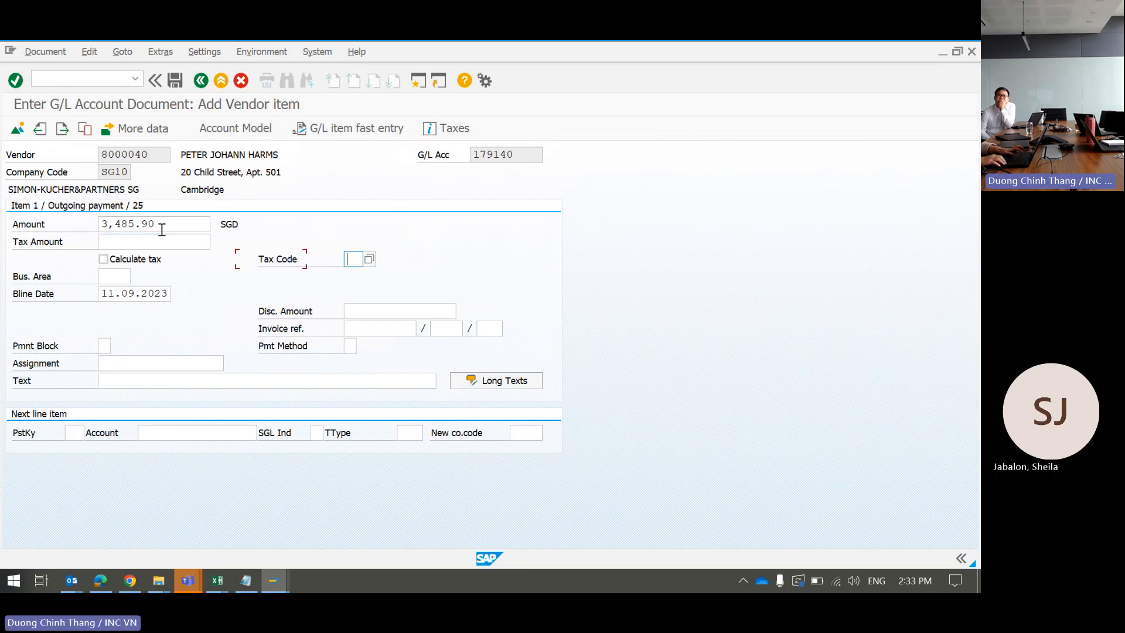
key("Tab")
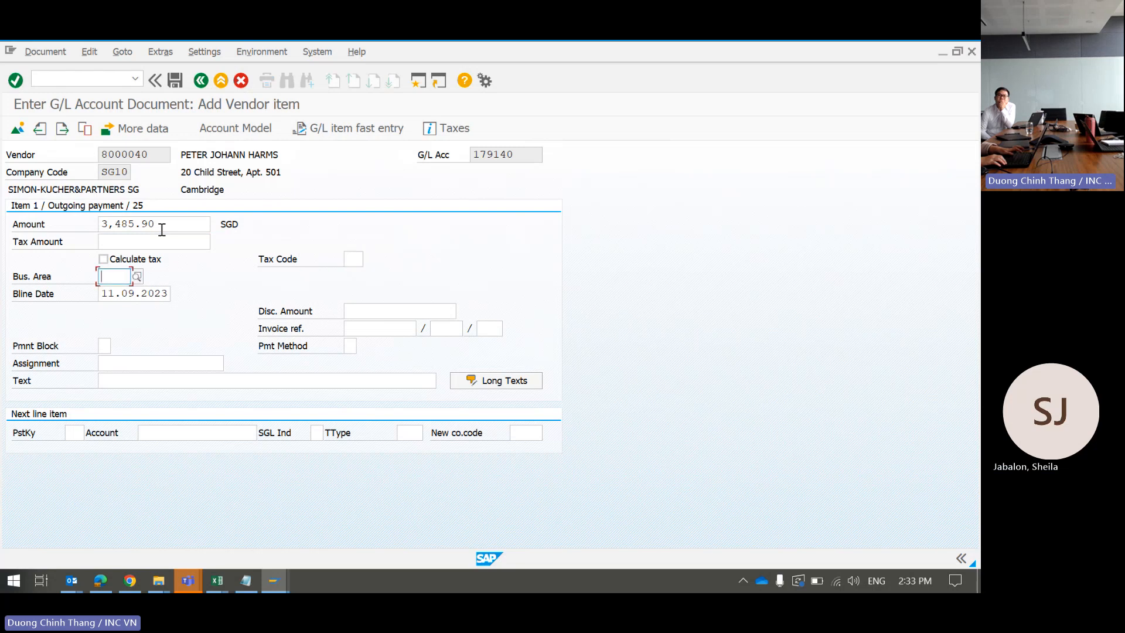
key("Tab")
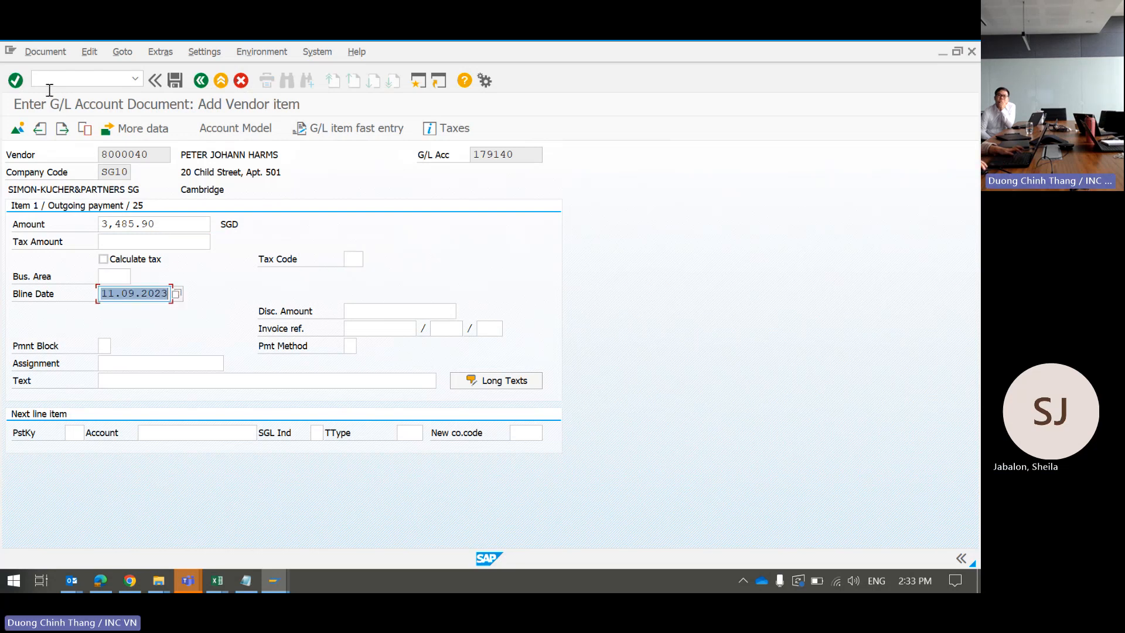
left_click(187, 379)
Step: Reuse the earlier 'partner's tax paid for YA23/FY22' text and delete the previous partner's name
left_click(186, 378)
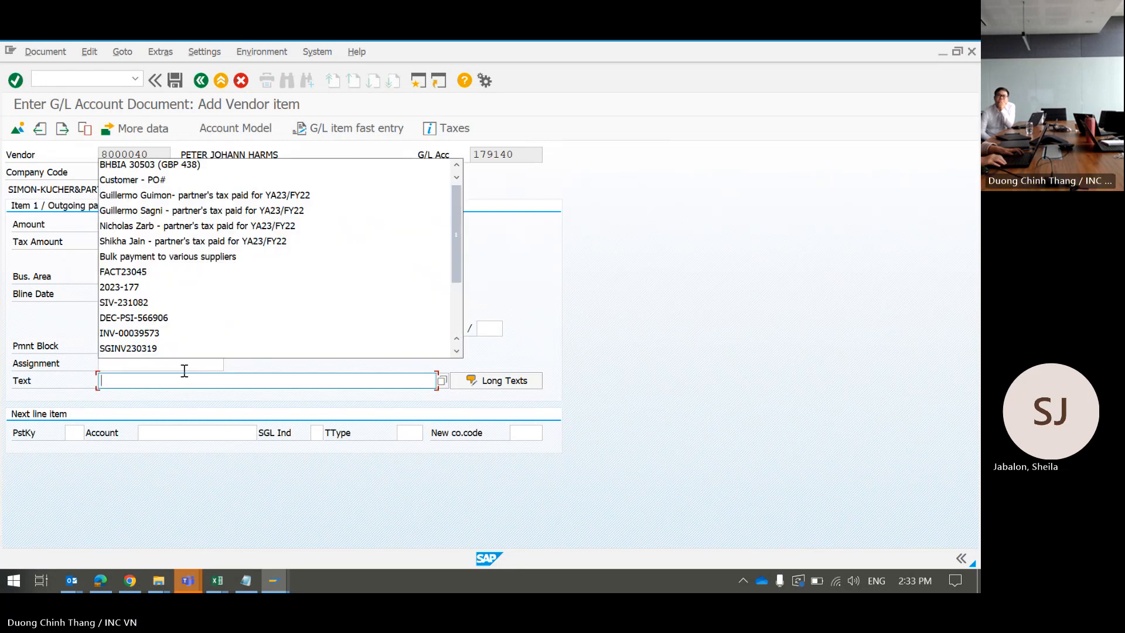
key("Down")
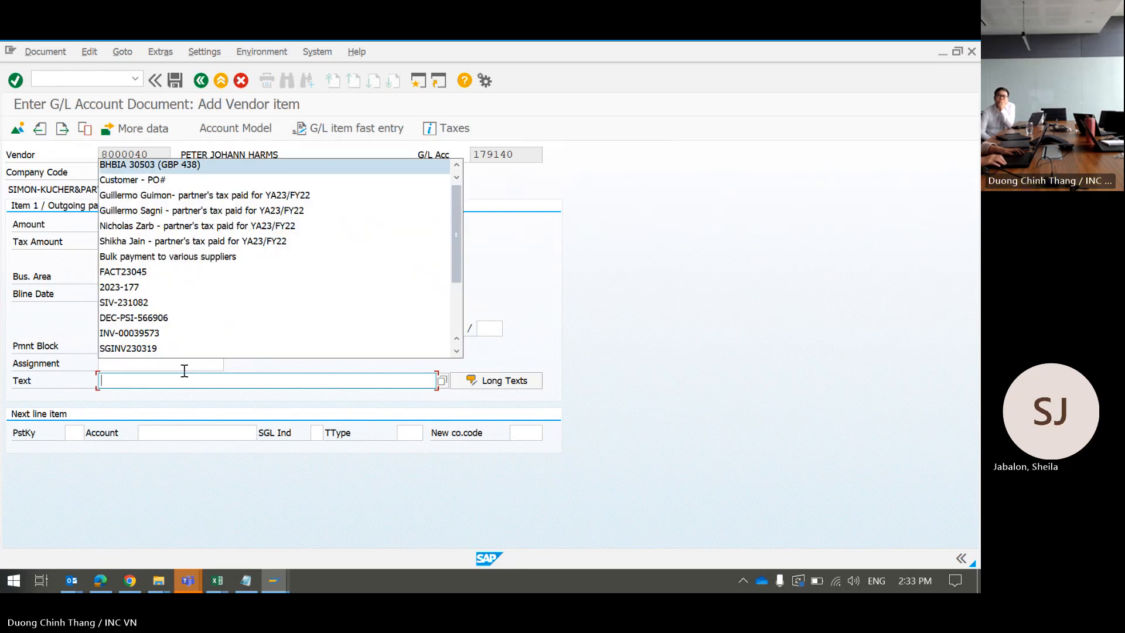
key("Down")
key("Down")
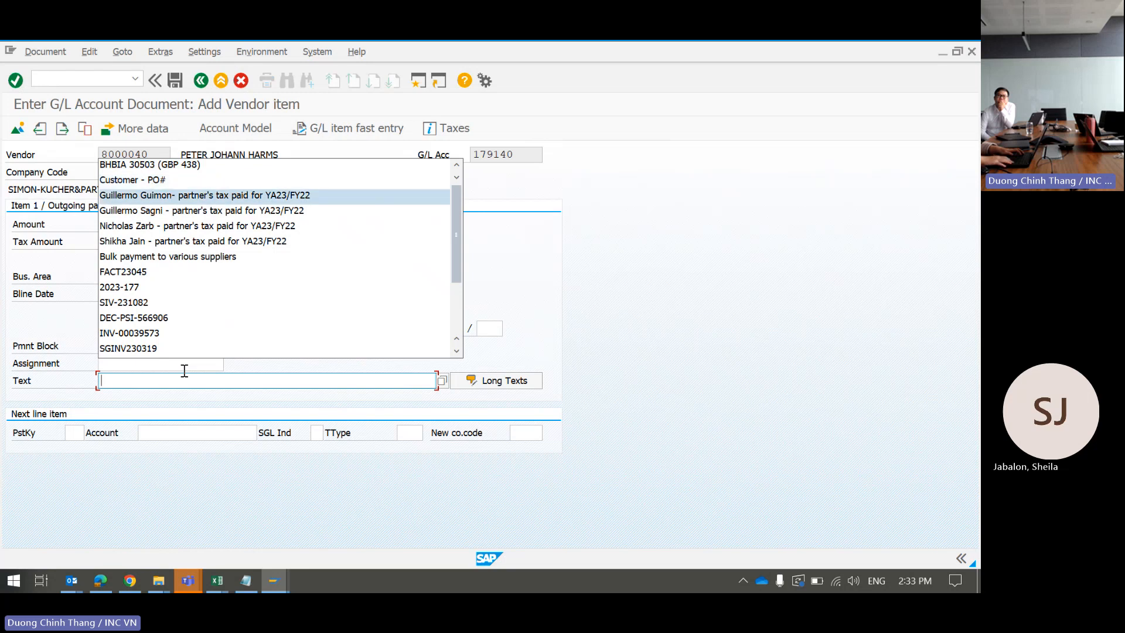
key("Tab")
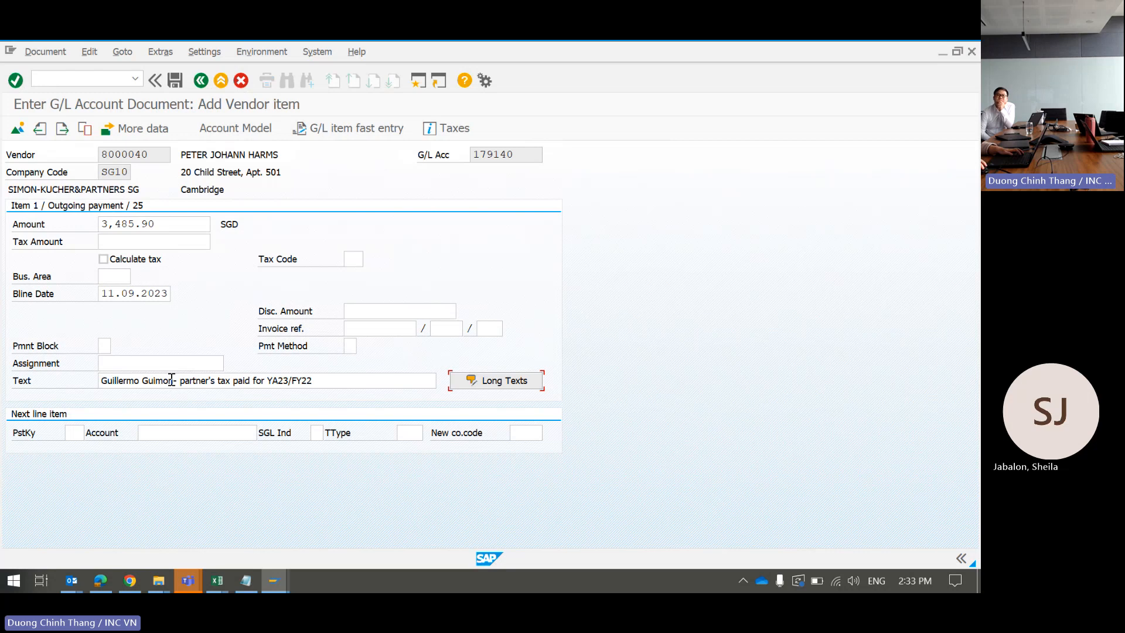
left_click(172, 381)
key("BackSpace")
key("BackSpace")
key("BackSpace")
key("BackSpace")
key("BackSpace")
key("BackSpace")
key("BackSpace")
key("BackSpace")
key("BackSpace")
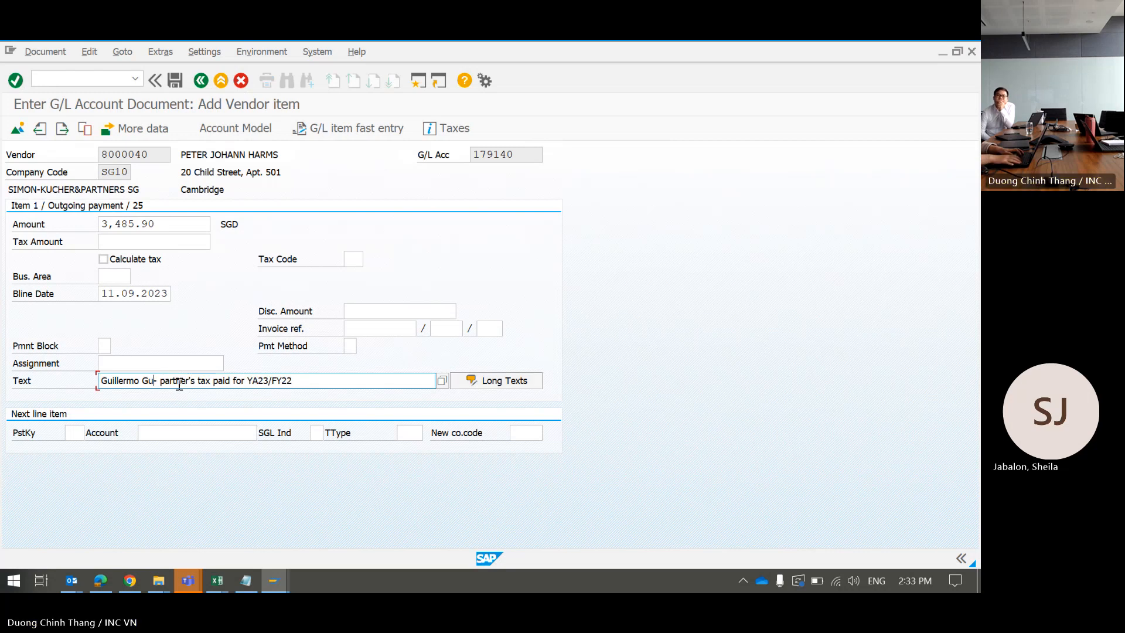
key("BackSpace")
key("BackSpace")
key("BackSpace")
key("BackSpace")
key("BackSpace")
key("BackSpace")
key("BackSpace")
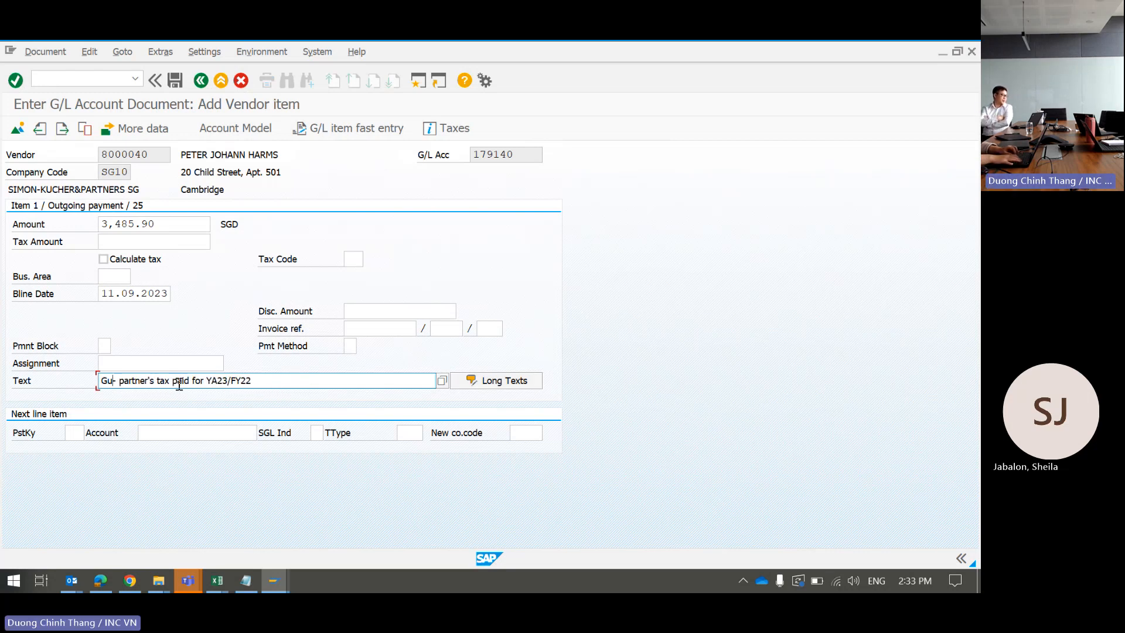
key("ctrl+v")
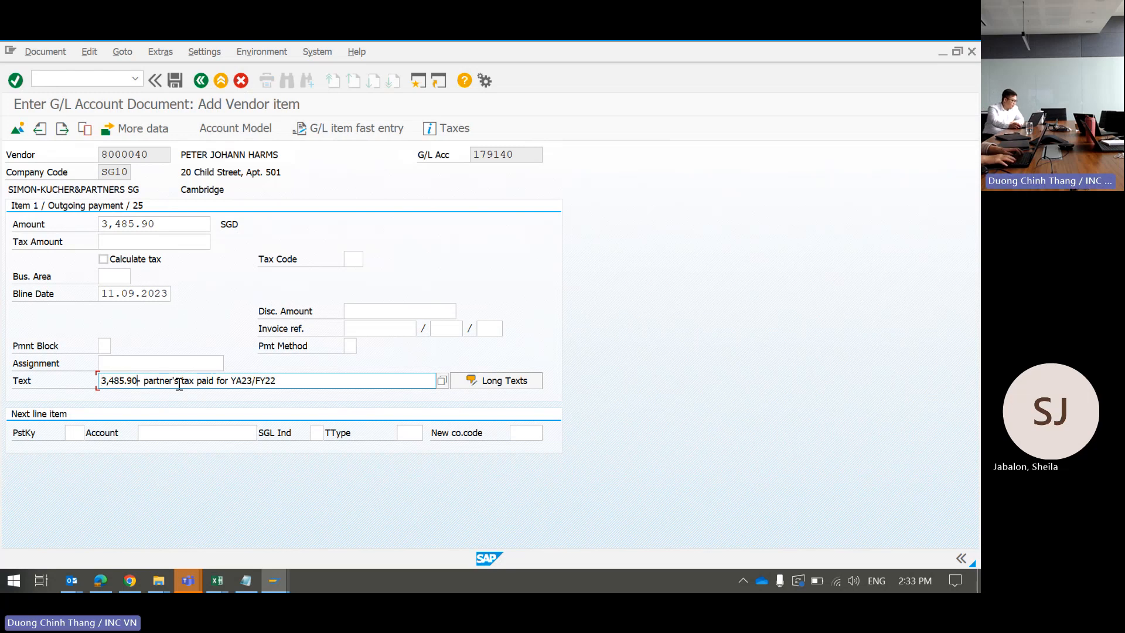
key("BackSpace")
key("BackSpace")
key("BackSpace")
key("BackSpace")
key("BackSpace")
key("BackSpace")
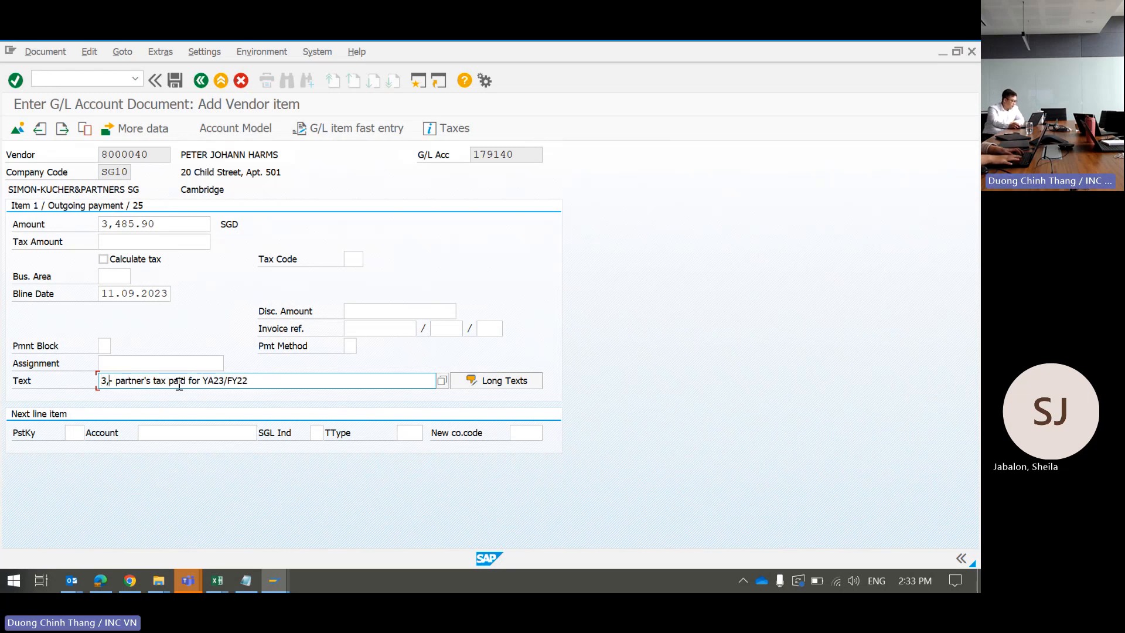
key("BackSpace")
key("BackSpace")
Step: Insert the partner's name, middle name trimmed, before the tax-paid note in the item text
key("alt+Tab")
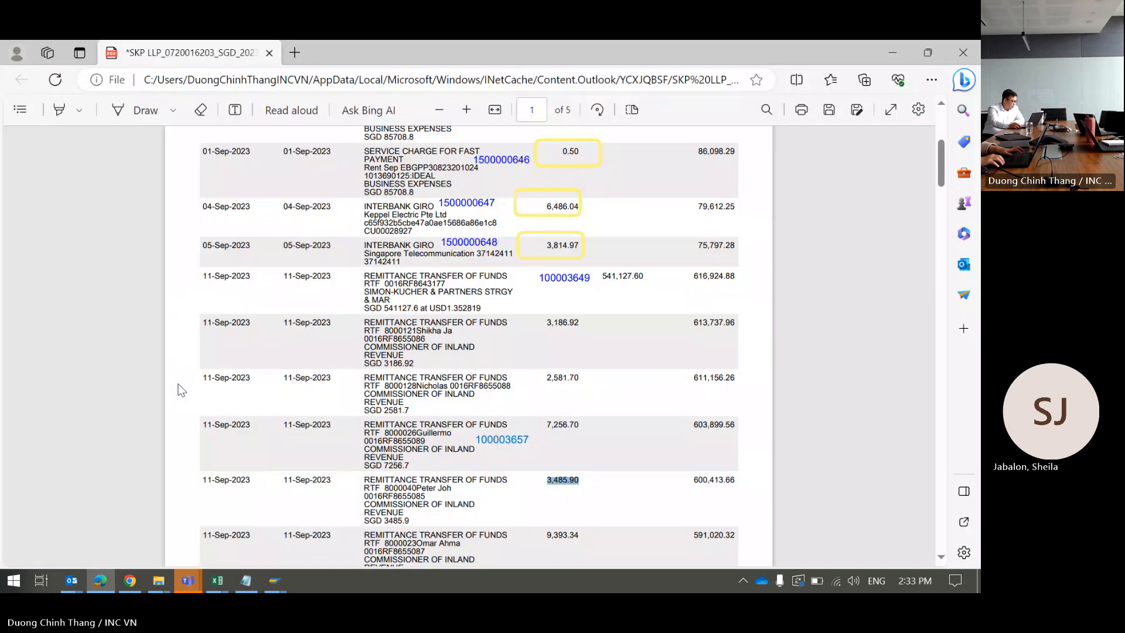
key("alt+Tab")
key("alt+Tab")
key("Right")
key("Right")
key("Right")
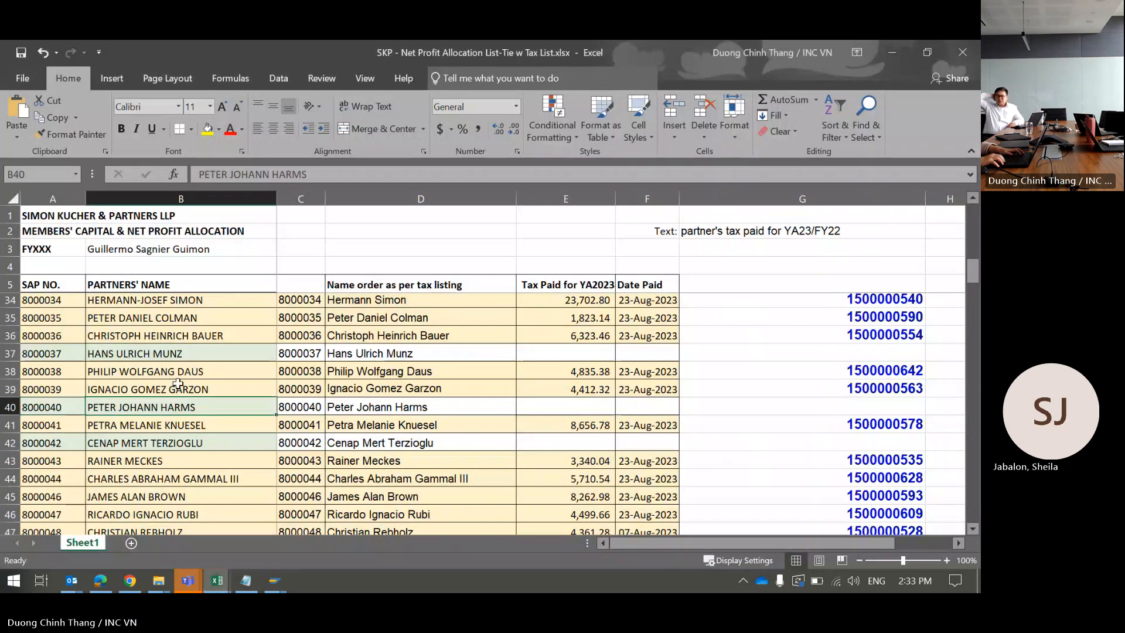
key("ctrl+c")
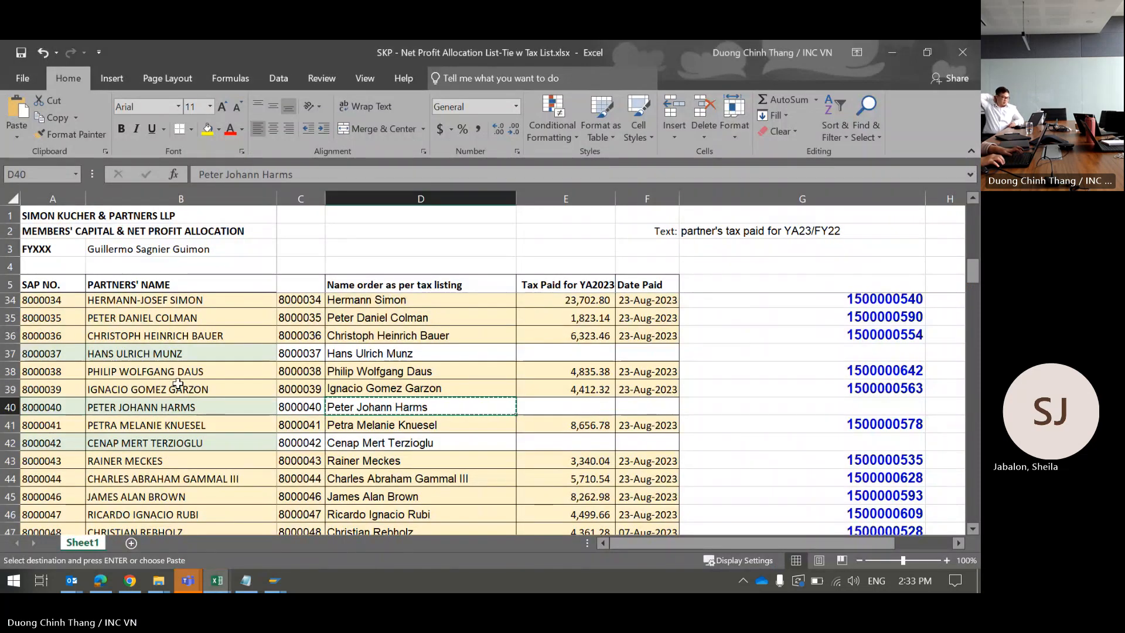
key("alt+Tab")
key("alt+Tab")
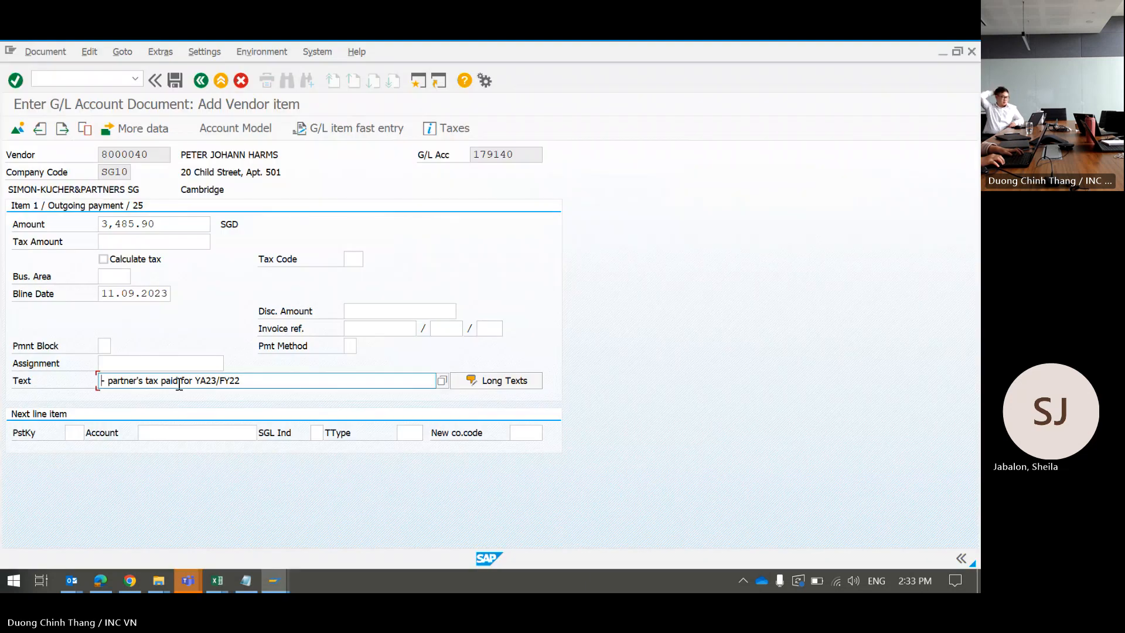
key("Tab")
type("Pe")
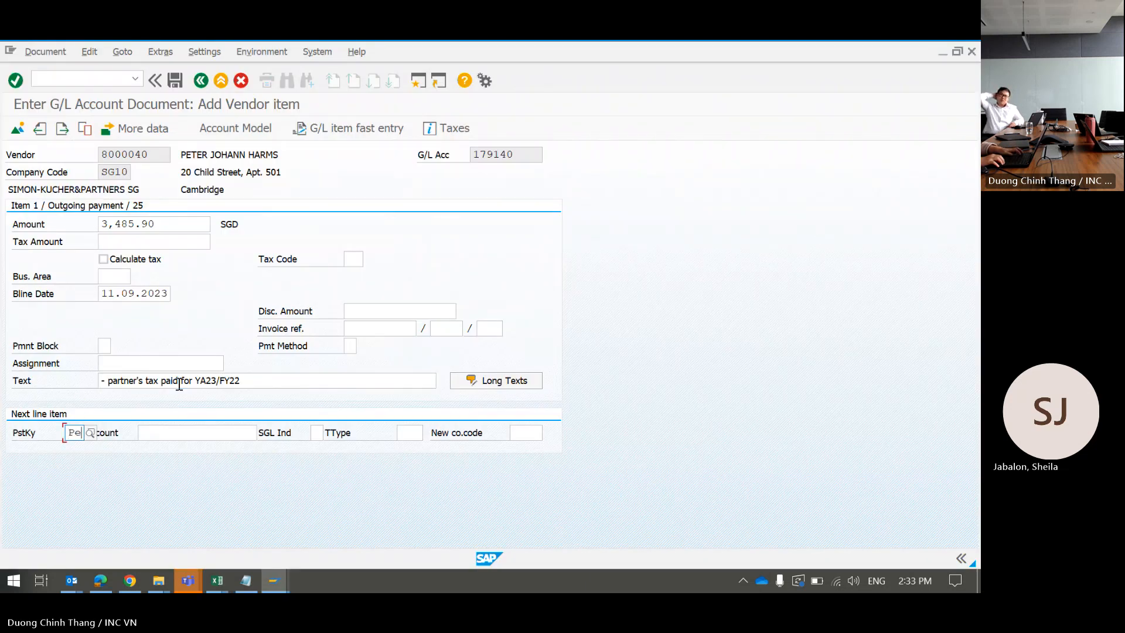
left_click(179, 383)
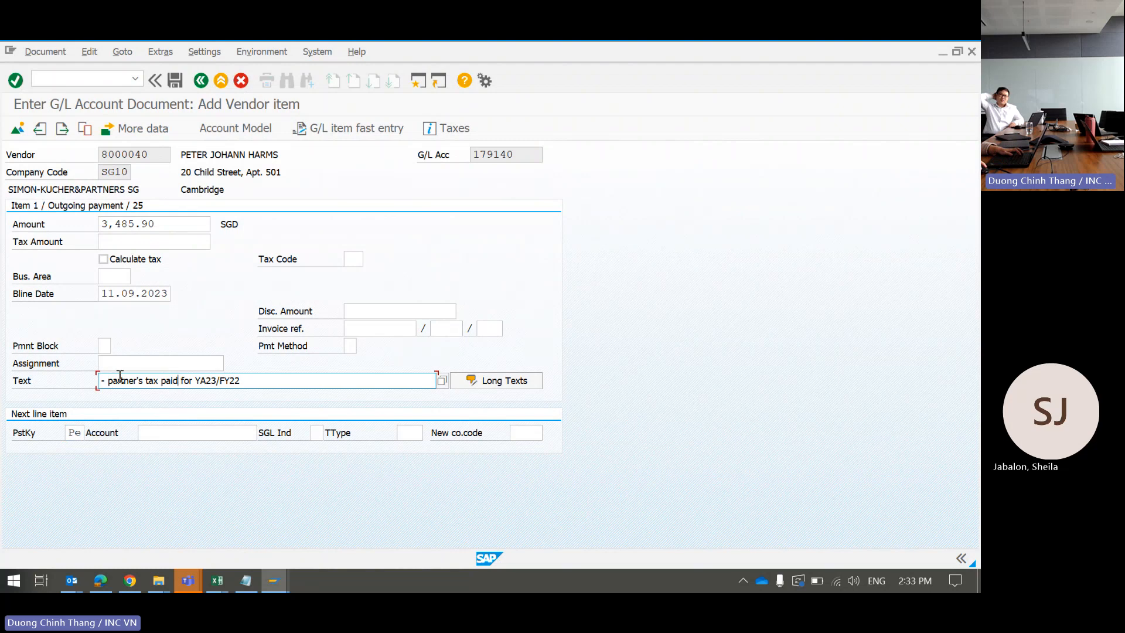
left_click(101, 382)
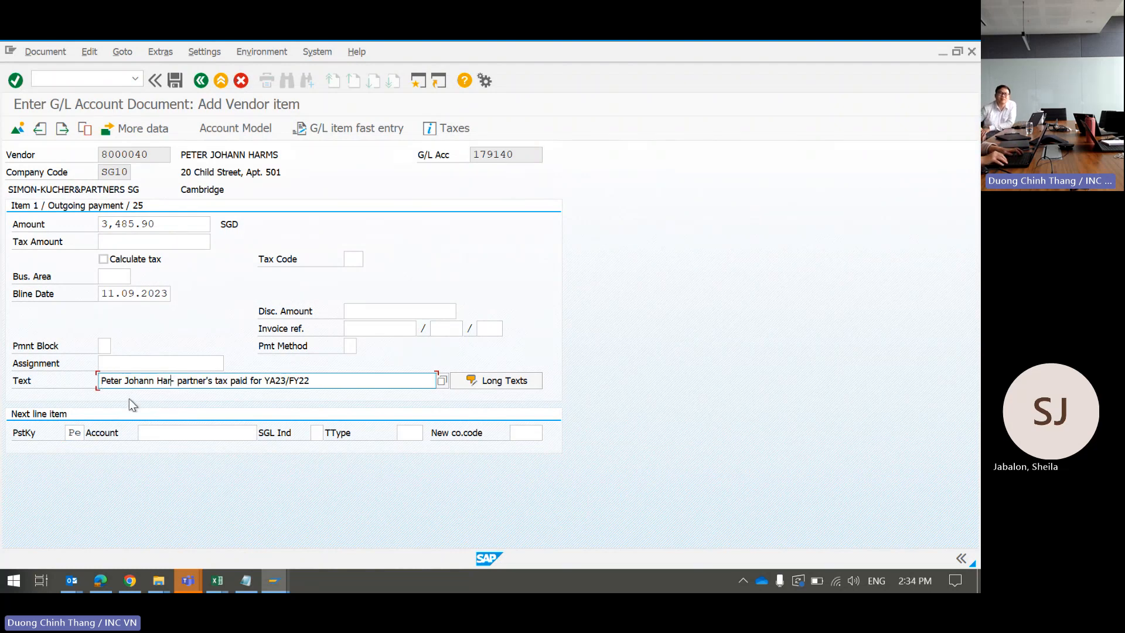
key("Left")
key("Left")
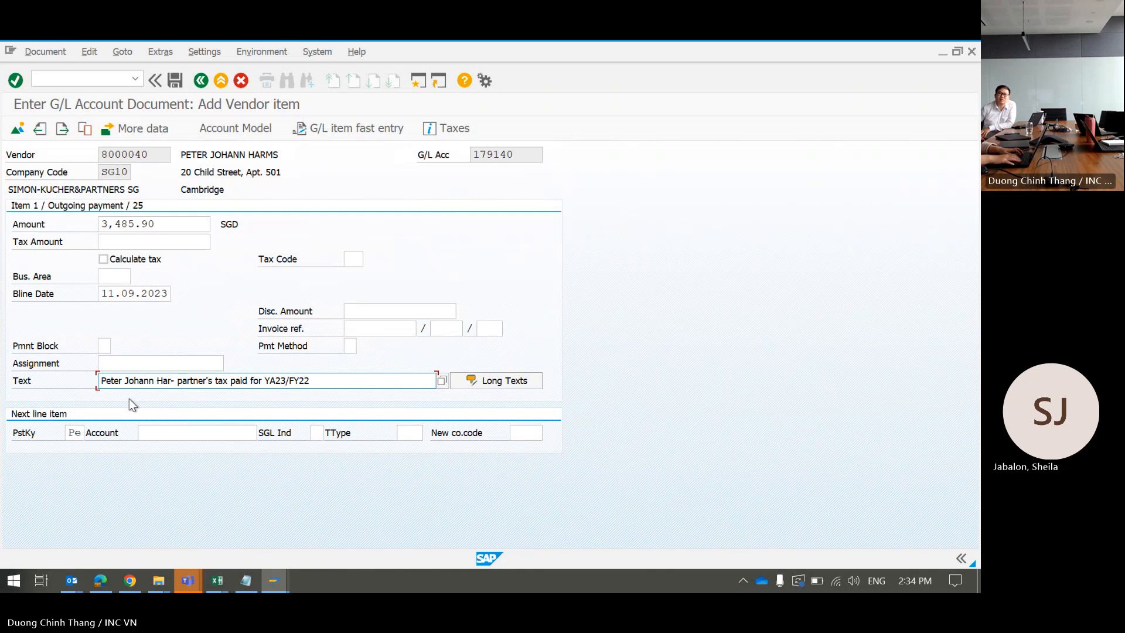
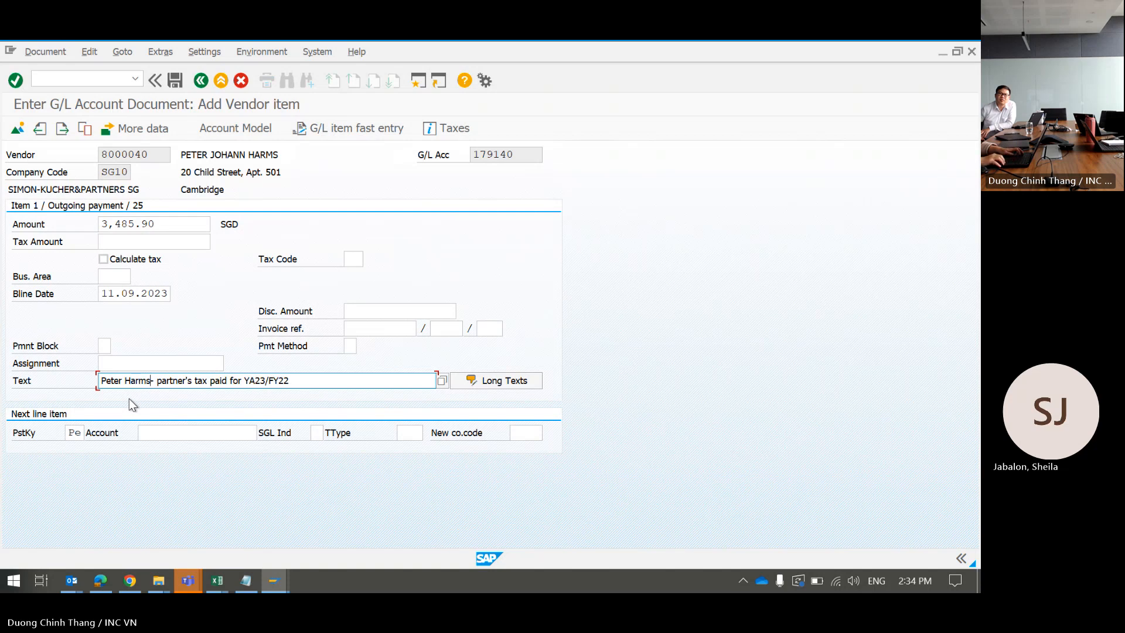
key("Tab")
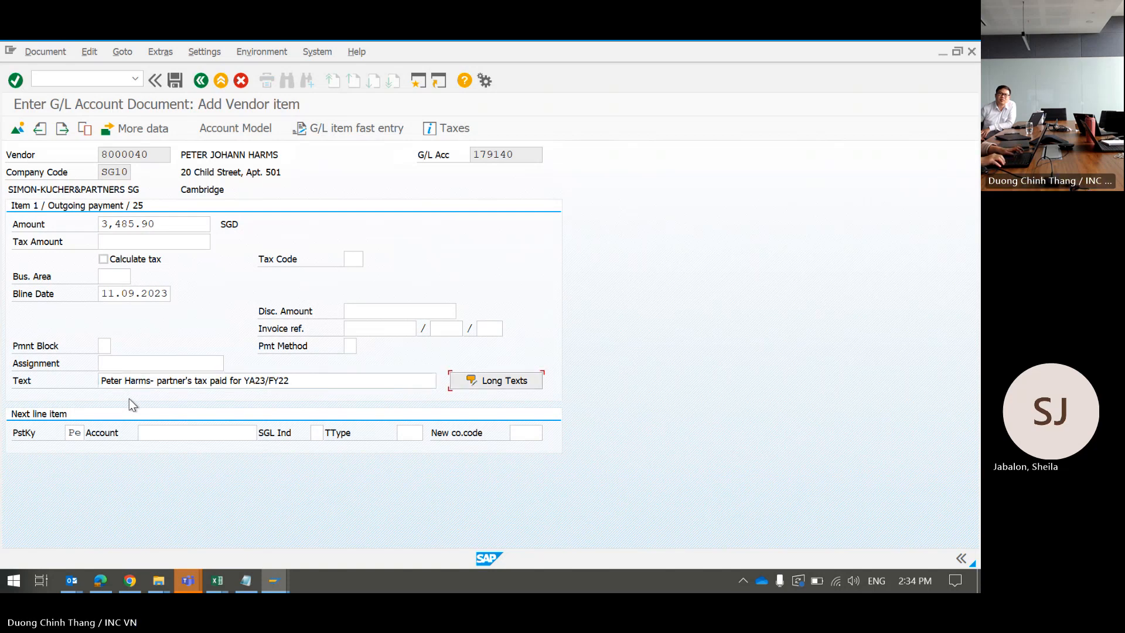
key("Tab")
Step: Add a posting key 50 line on G/L account 120710, accepting the past due date warning
type("50")
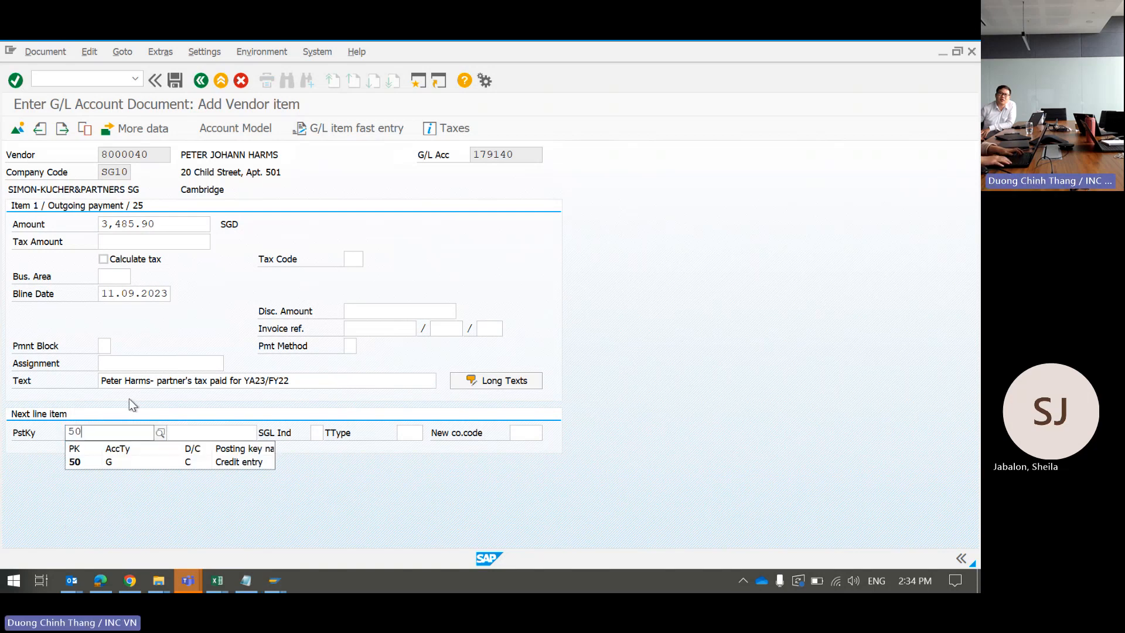
key("Return")
type("1")
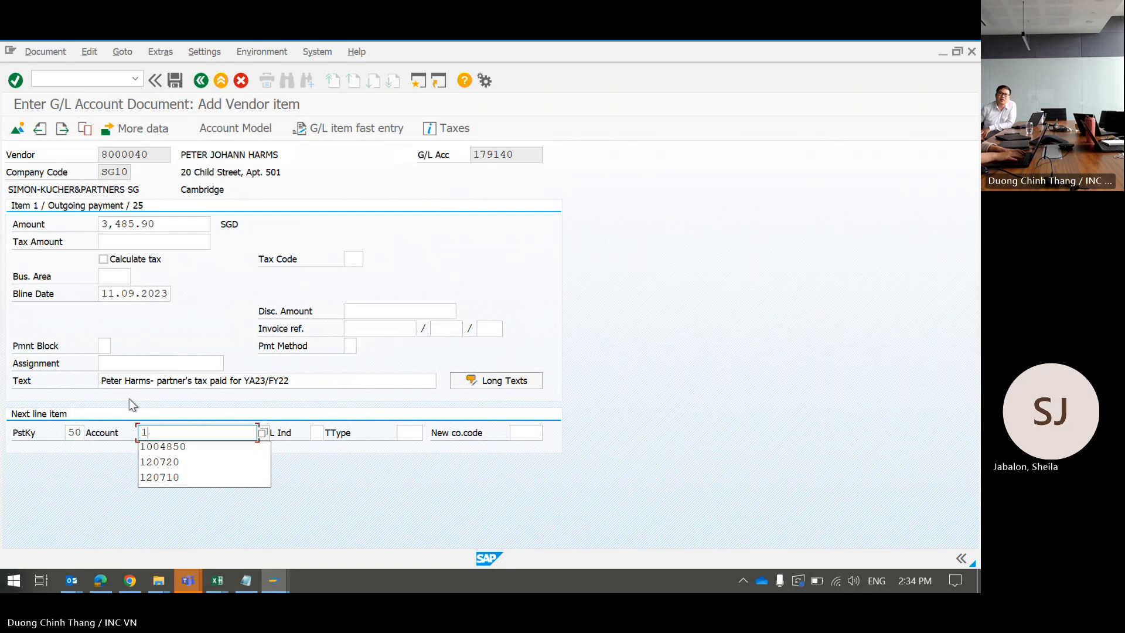
type("20710")
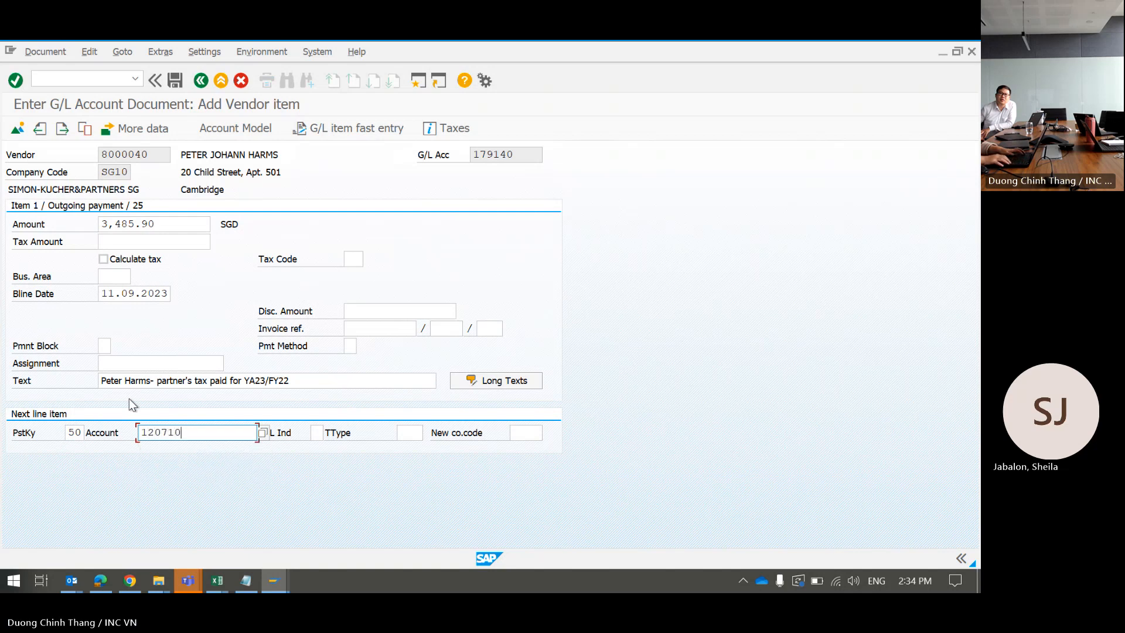
key("Tab")
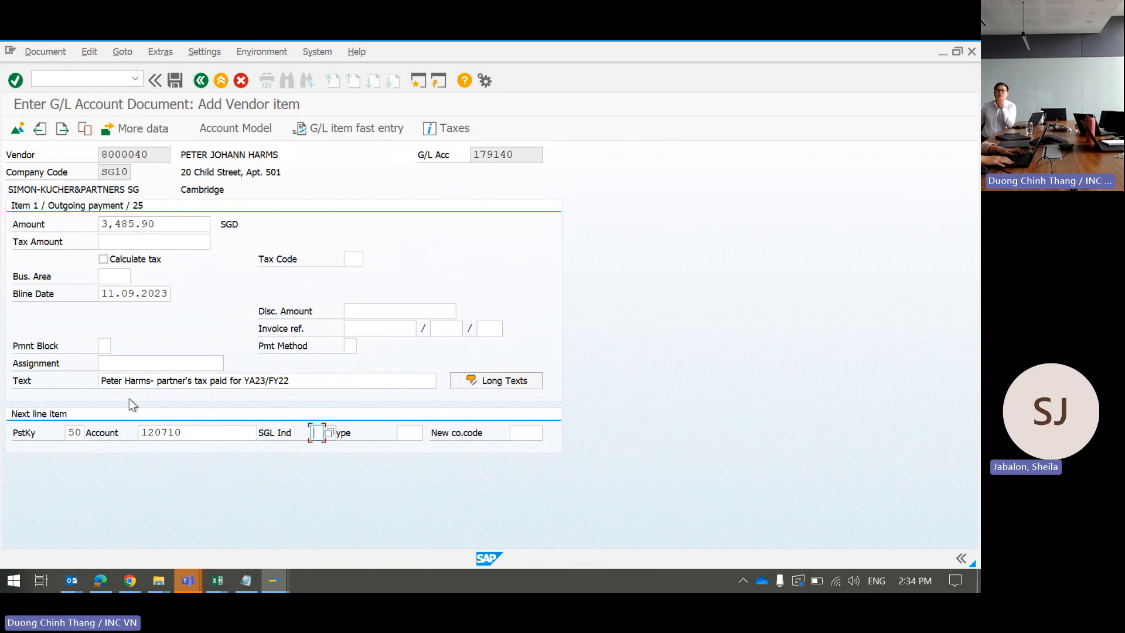
key("Return")
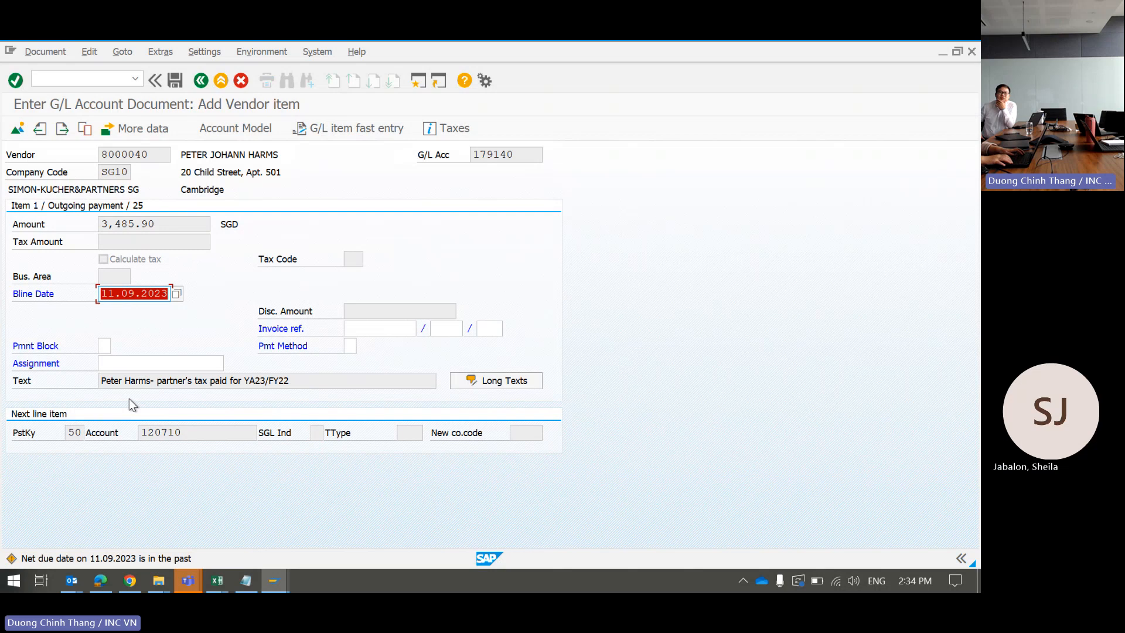
key("Return")
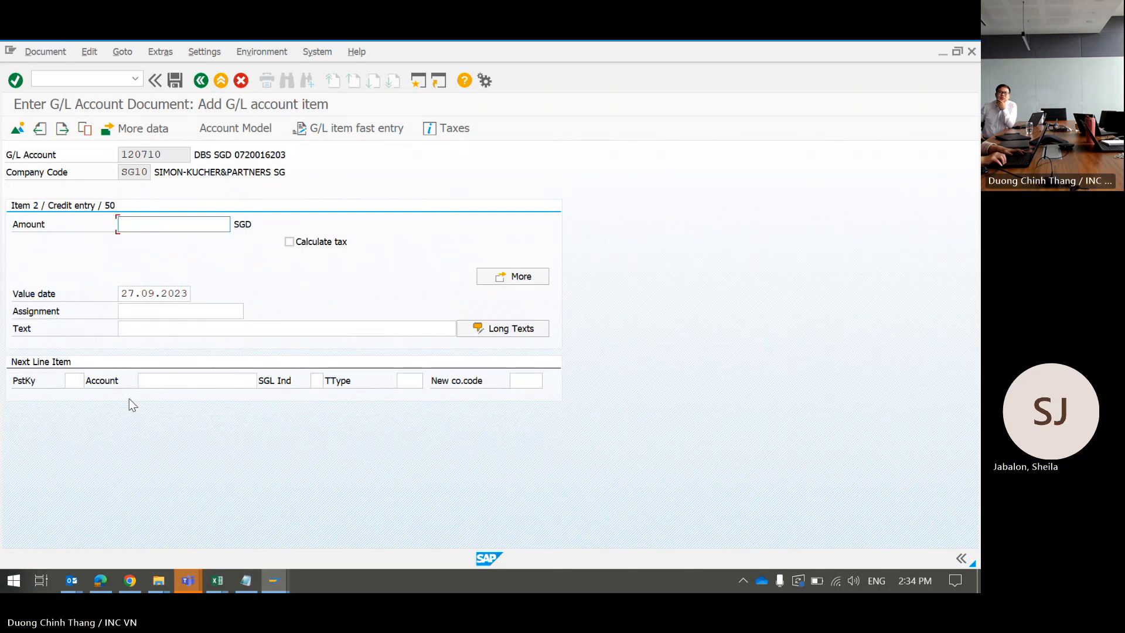
Step: Fill the bank line amount with 3,485.90 from the previously used amounts
key("alt+Tab")
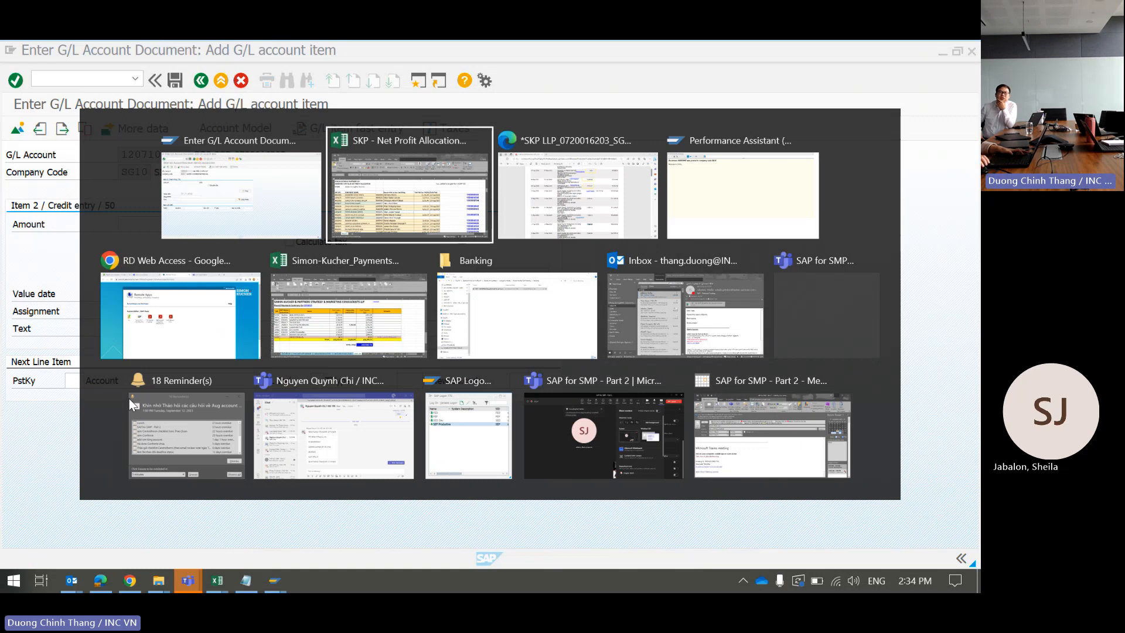
key("Escape")
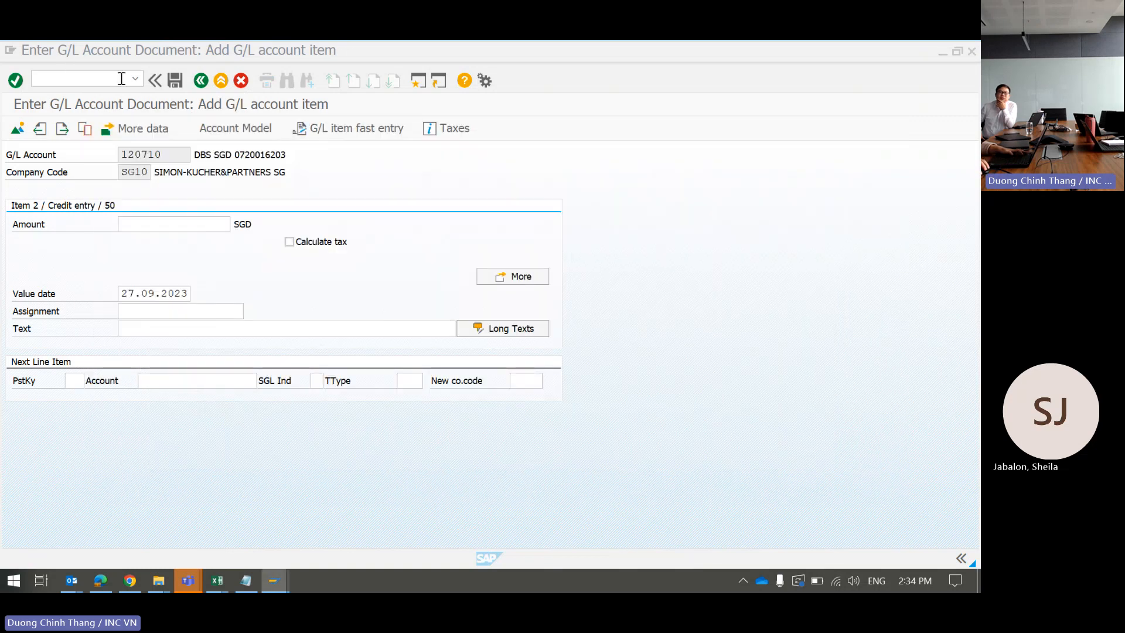
left_click(197, 216)
key("alt+Tab")
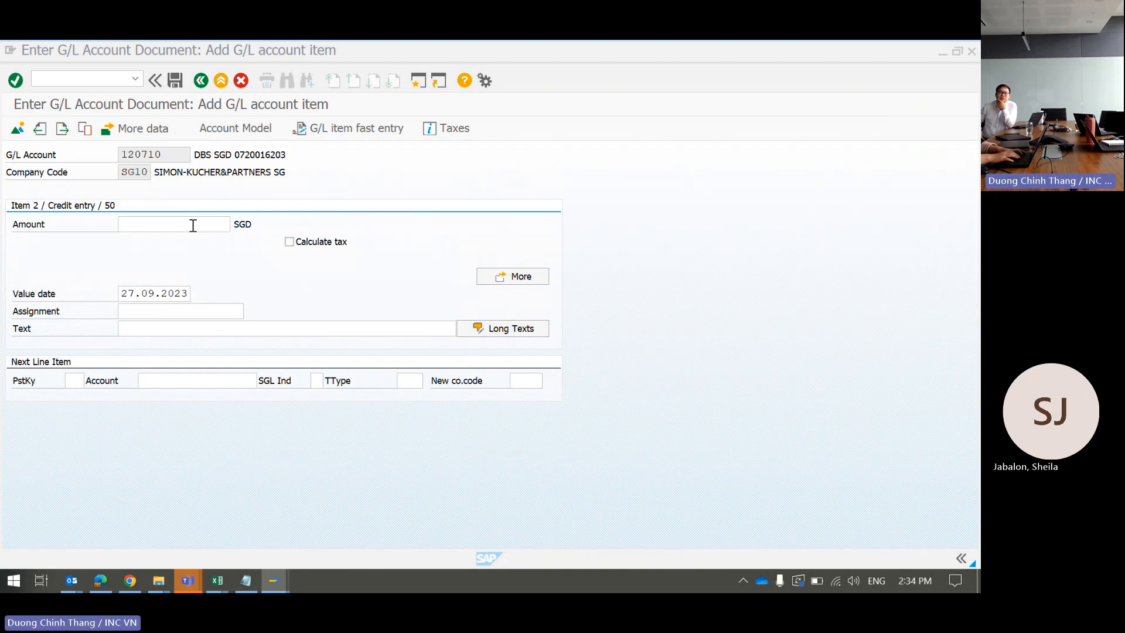
left_click(193, 226)
left_click(192, 226)
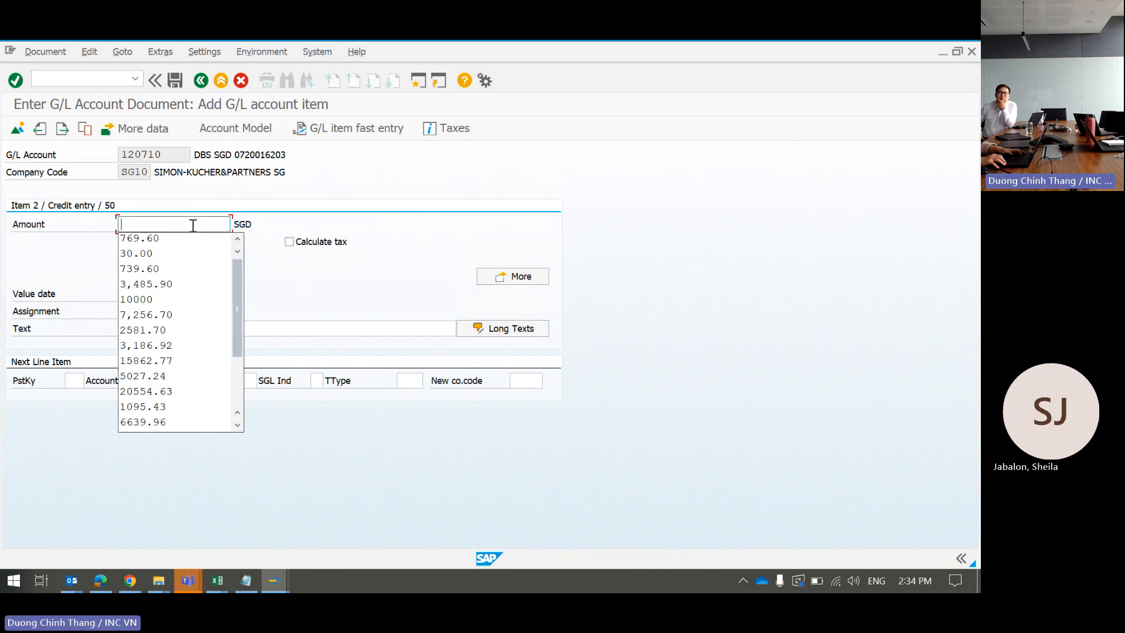
key("Down")
key("Down")
key("Down")
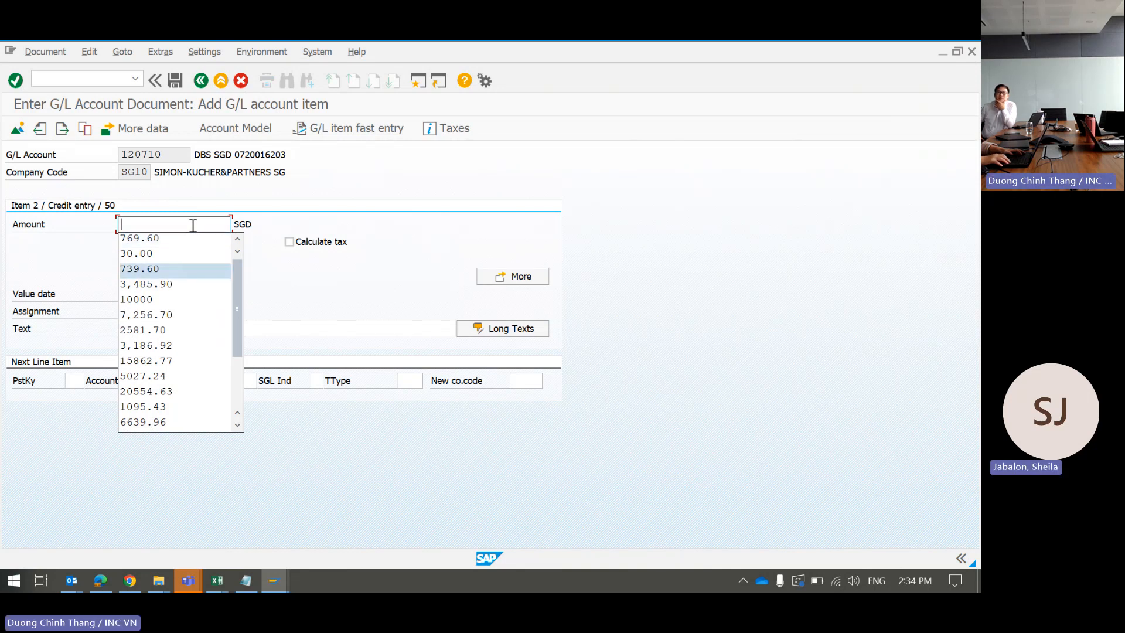
key("Down")
key("Return")
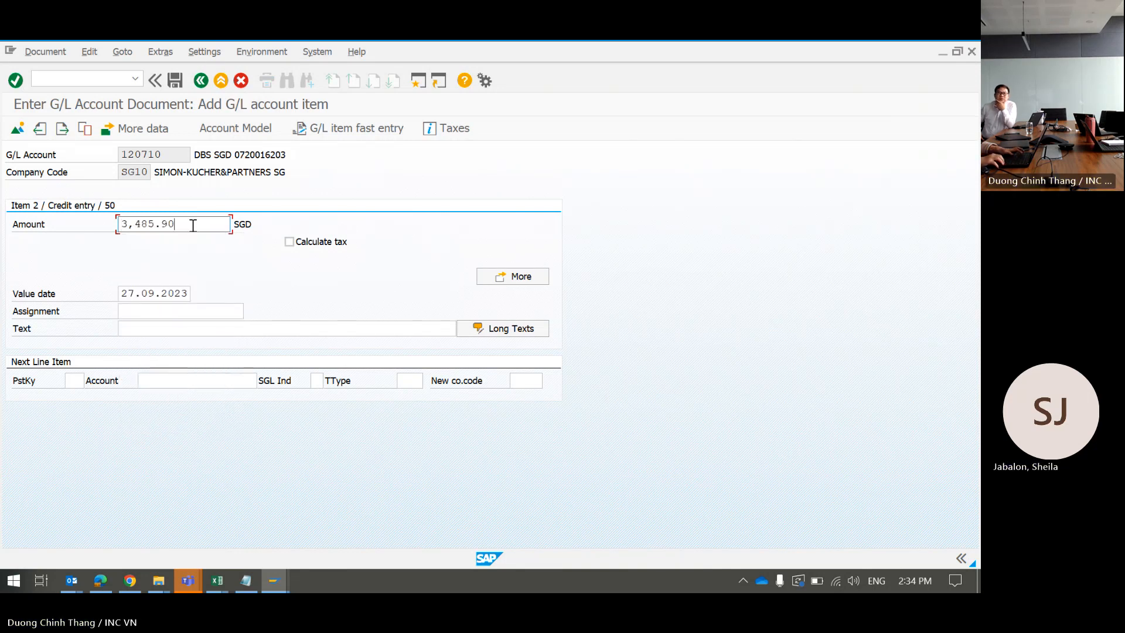
Step: Set value date 11.09.2023, reuse the partner's tax-paid text, and validate the line
key("Tab")
key("Tab")
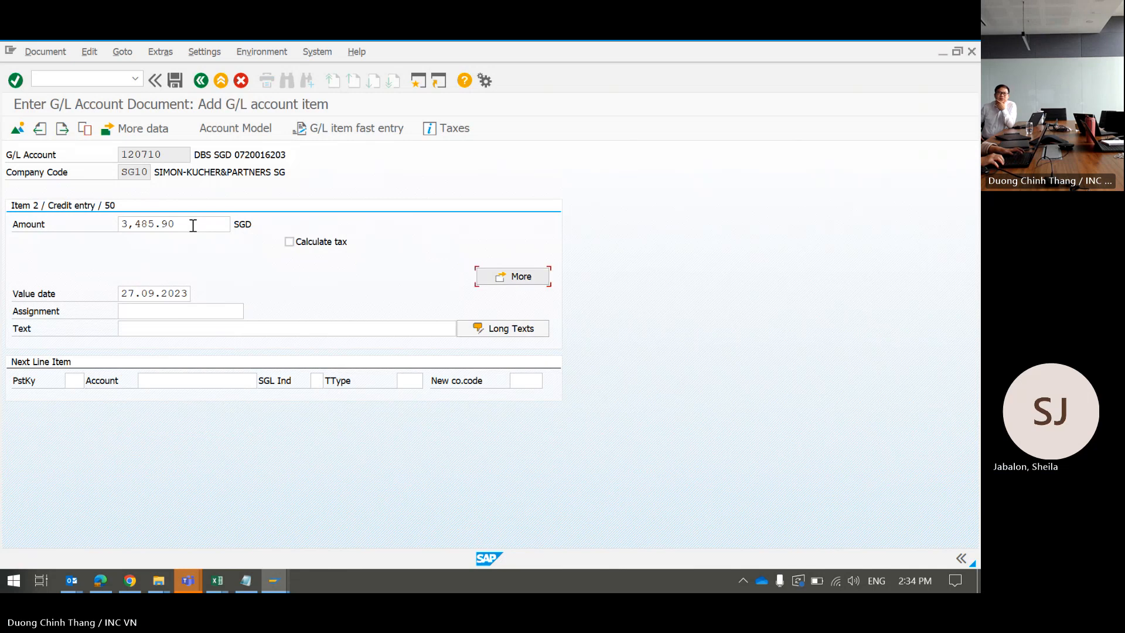
key("Tab")
type("11")
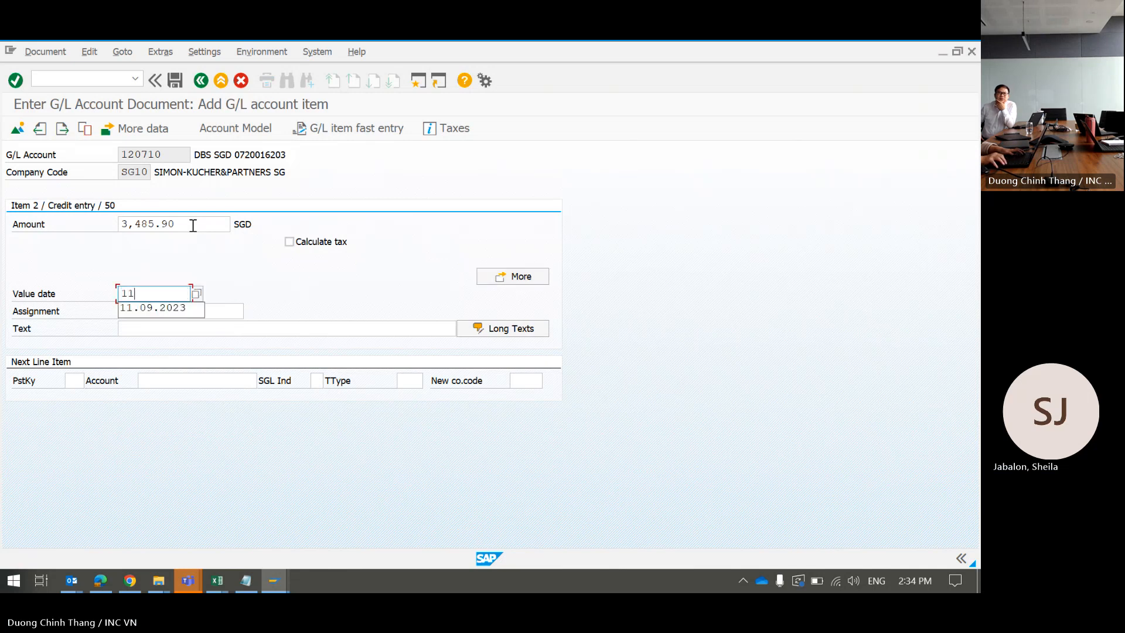
key("Down")
key("Tab")
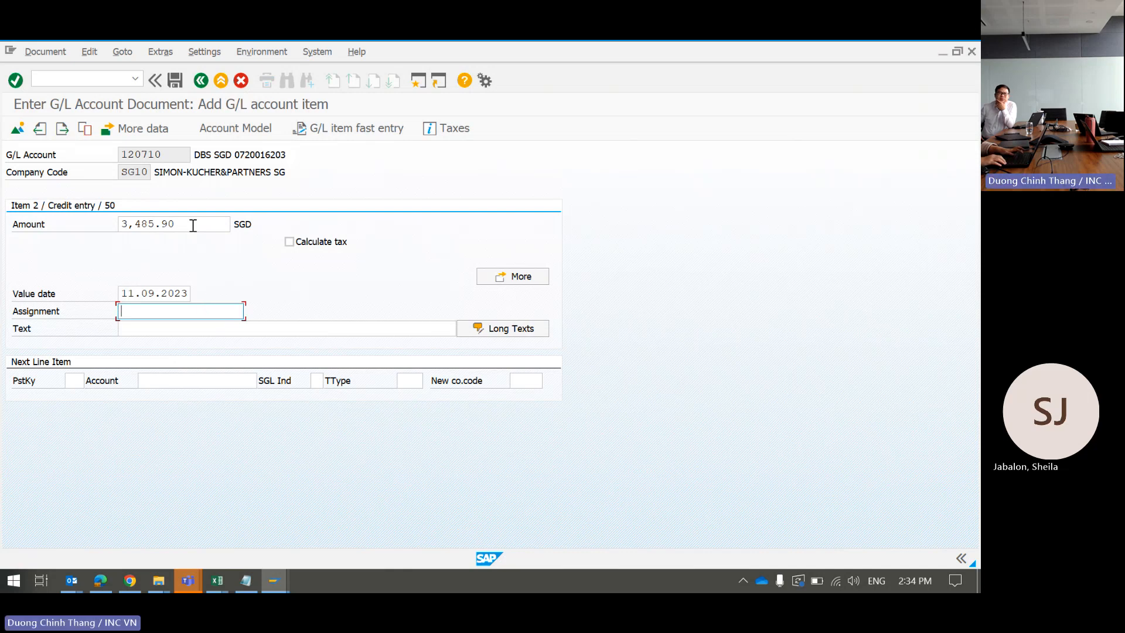
key("Tab")
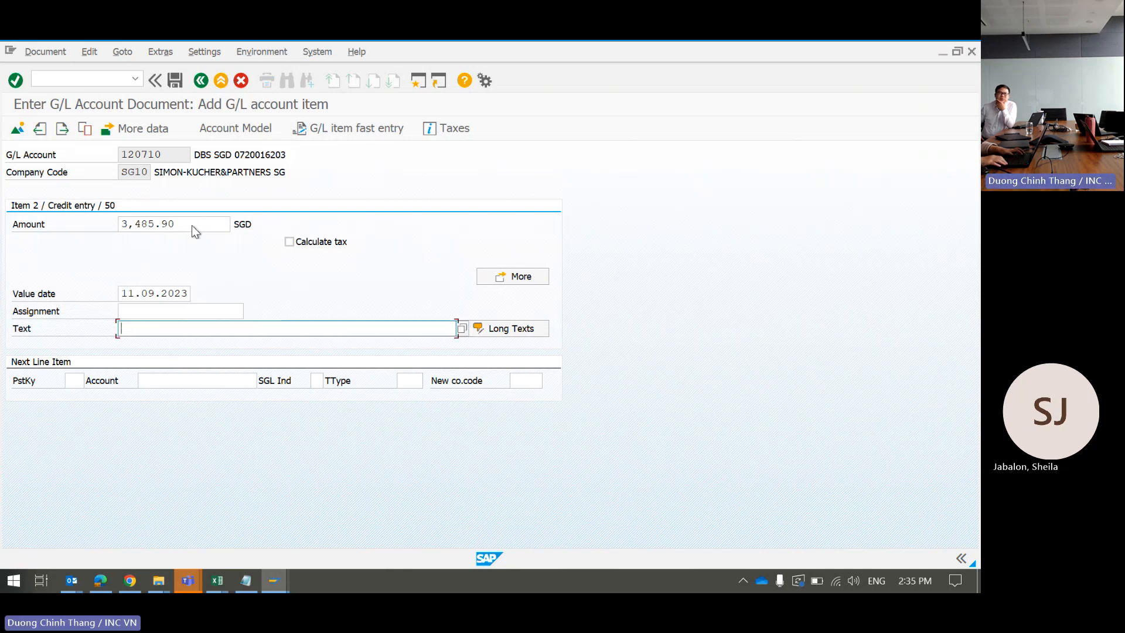
key("Down")
key("Down")
key("Down")
key("Down")
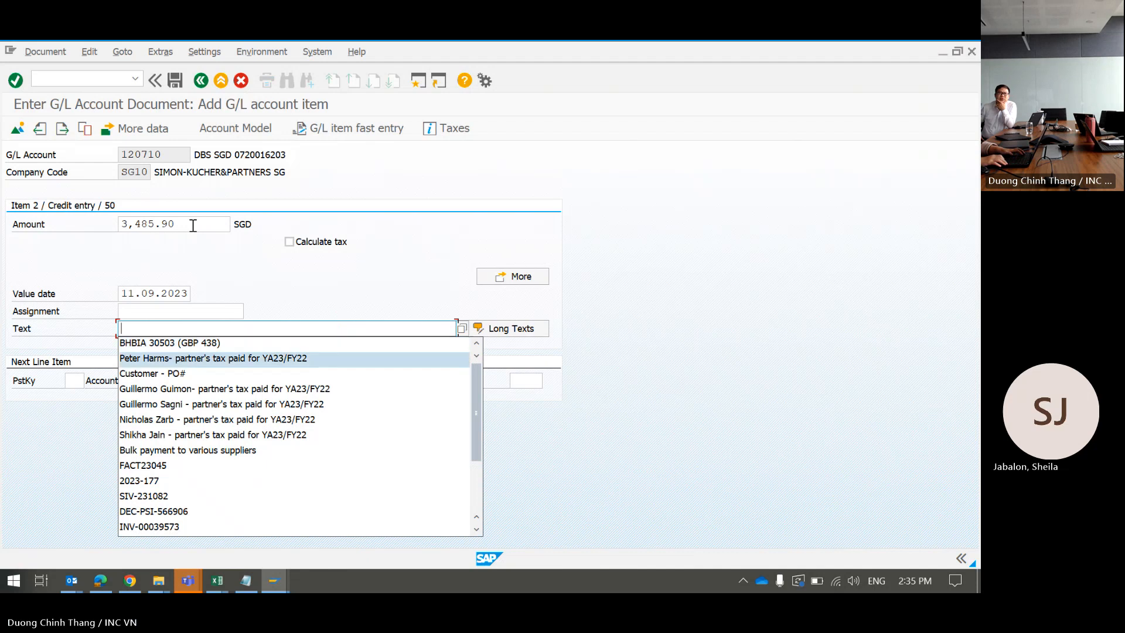
key("Down")
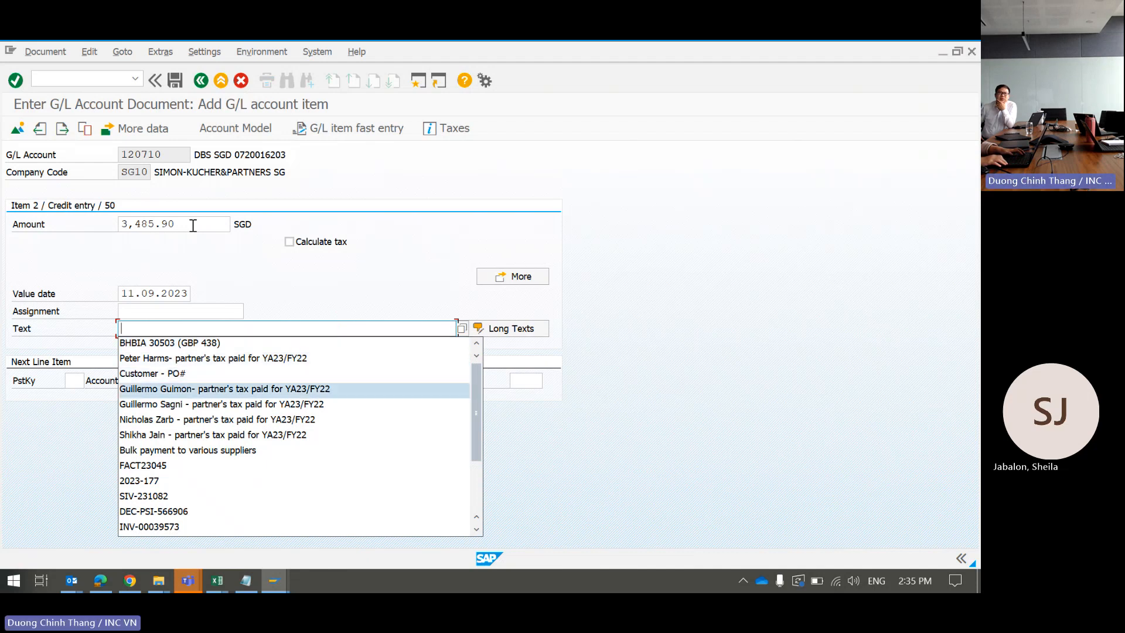
key("Down")
key("Up")
key("Up")
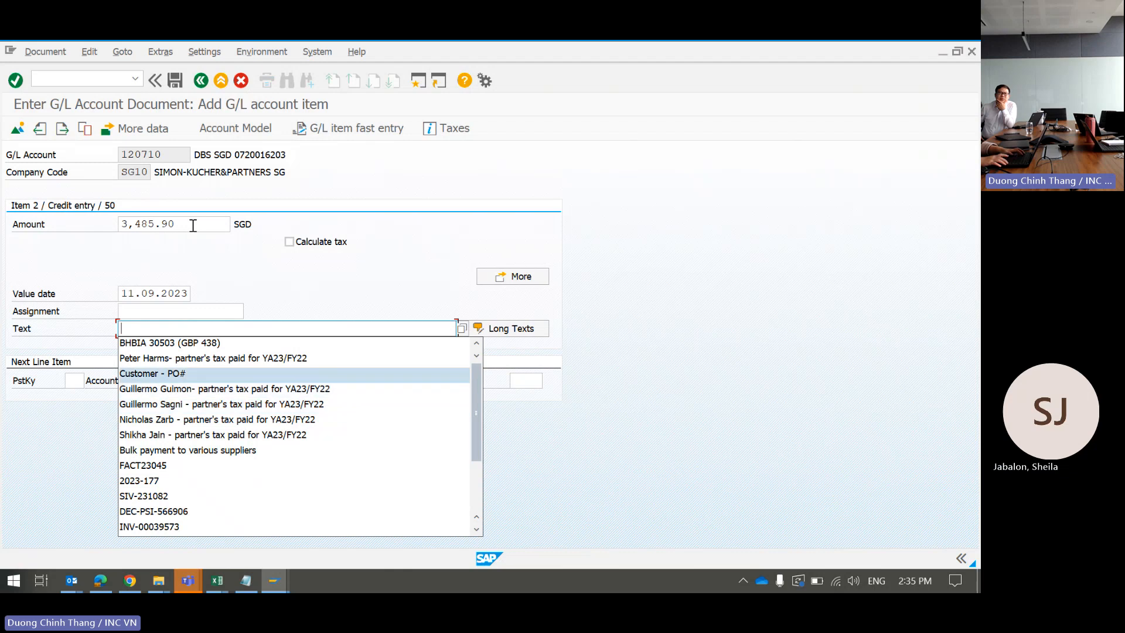
key("Up")
key("Return")
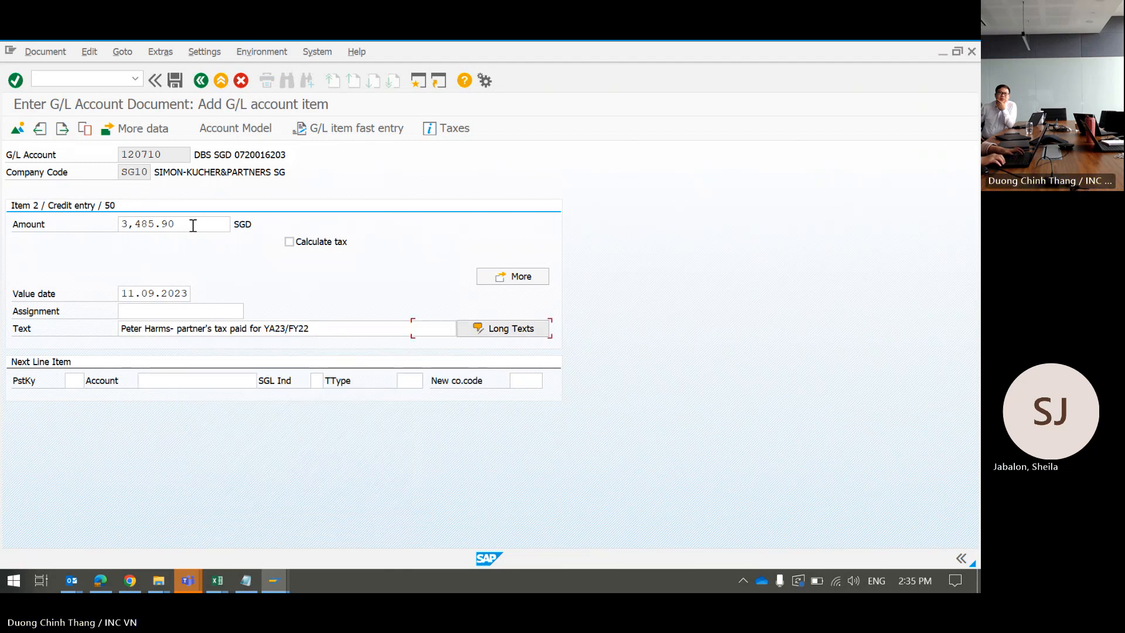
key("Tab")
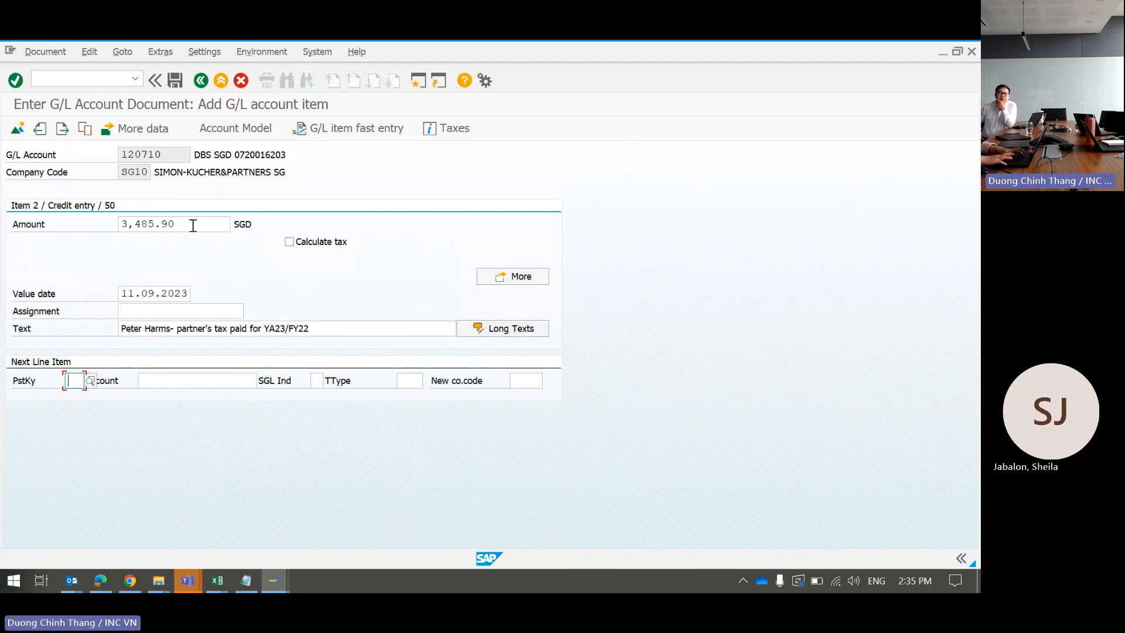
key("Return")
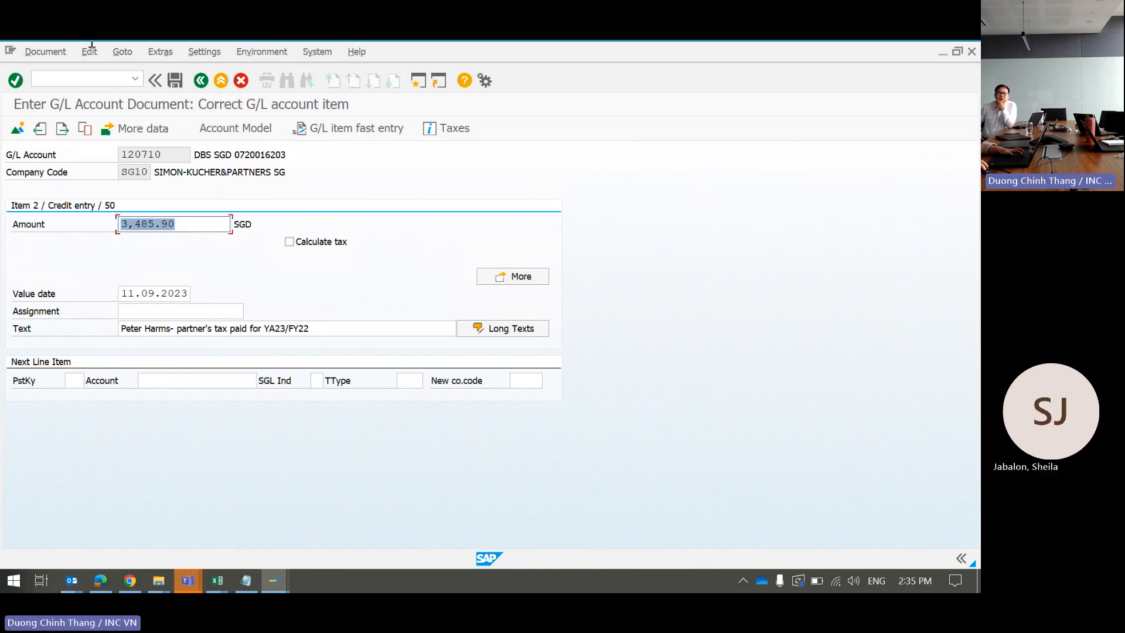
Step: Simulate and post the G/L document, then select the new document number 100003658
left_click(52, 55)
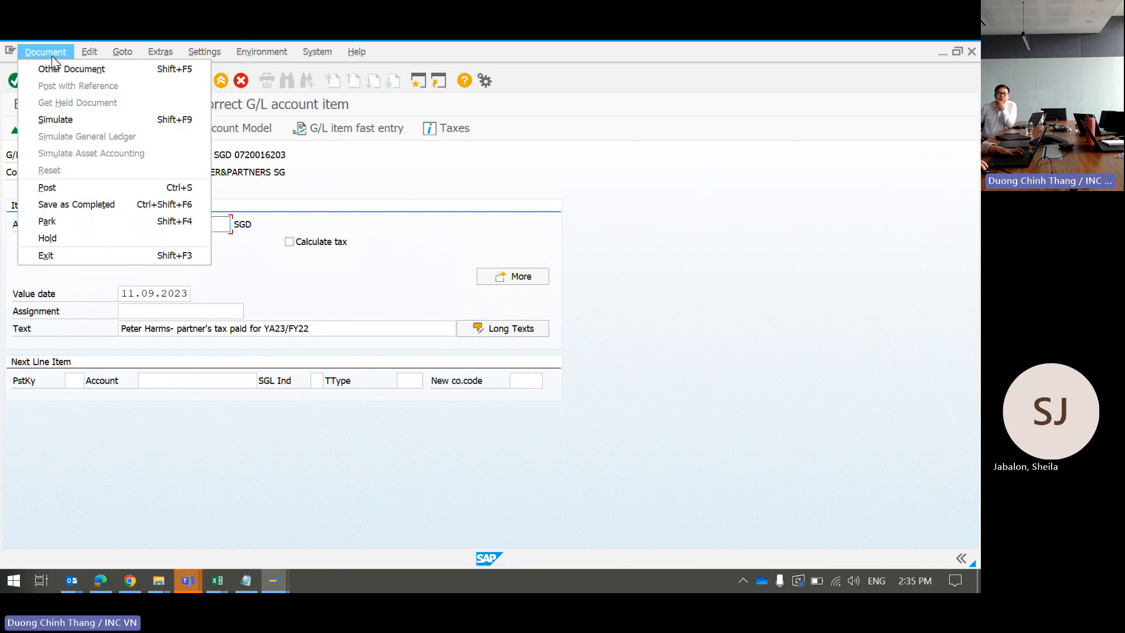
left_click(80, 121)
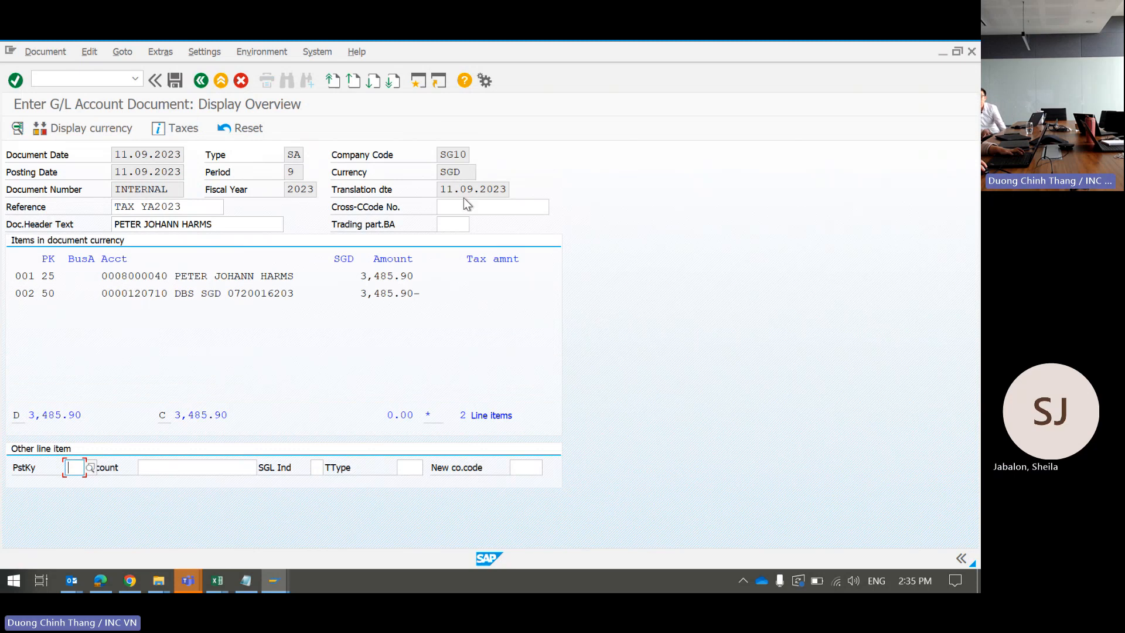
left_click(182, 85)
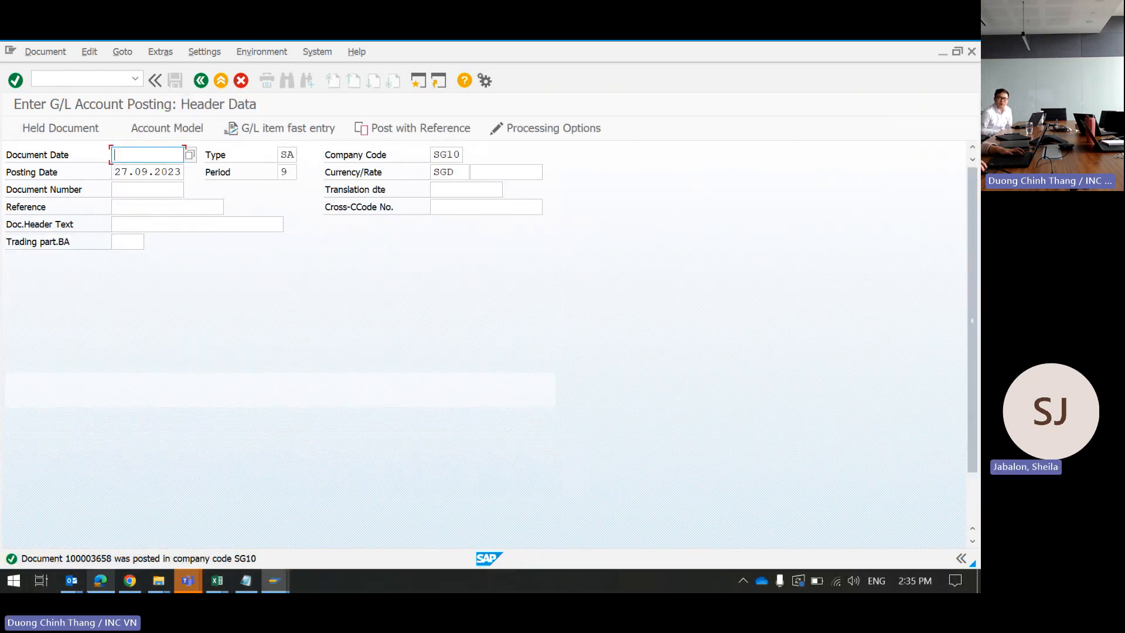
left_click(91, 559)
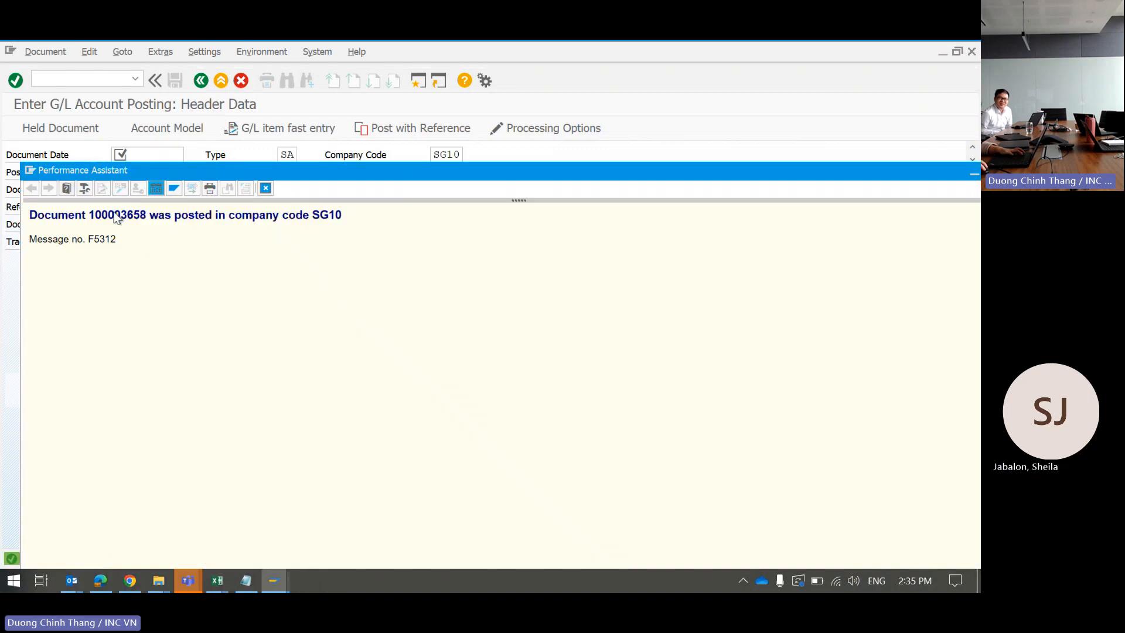
double_click(121, 216)
key("ctrl+c")
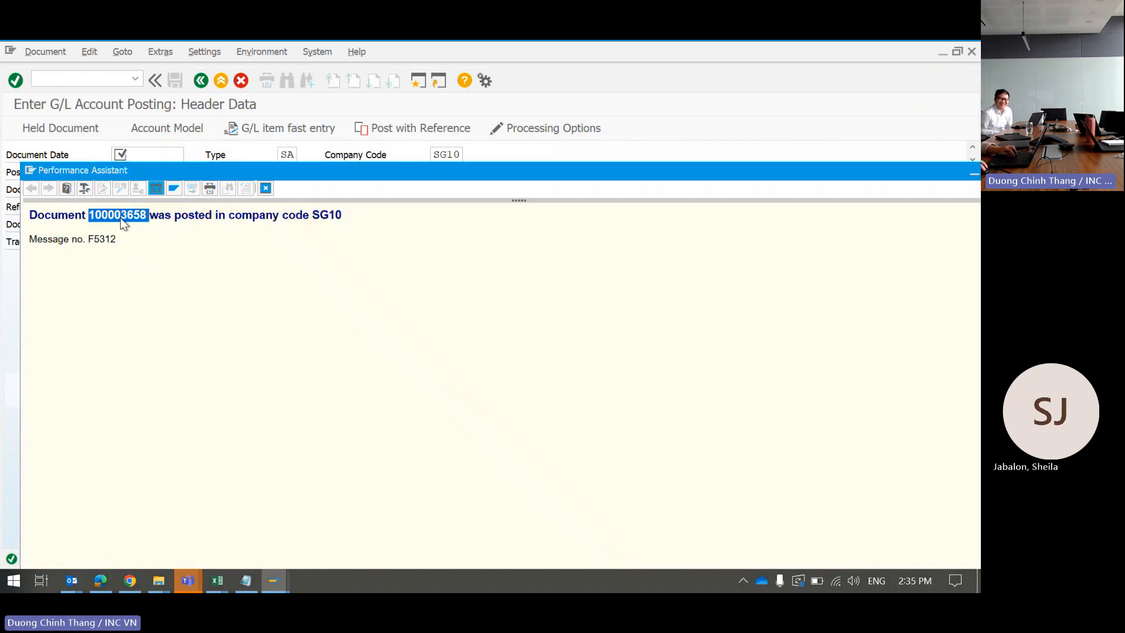
key("alt+Tab")
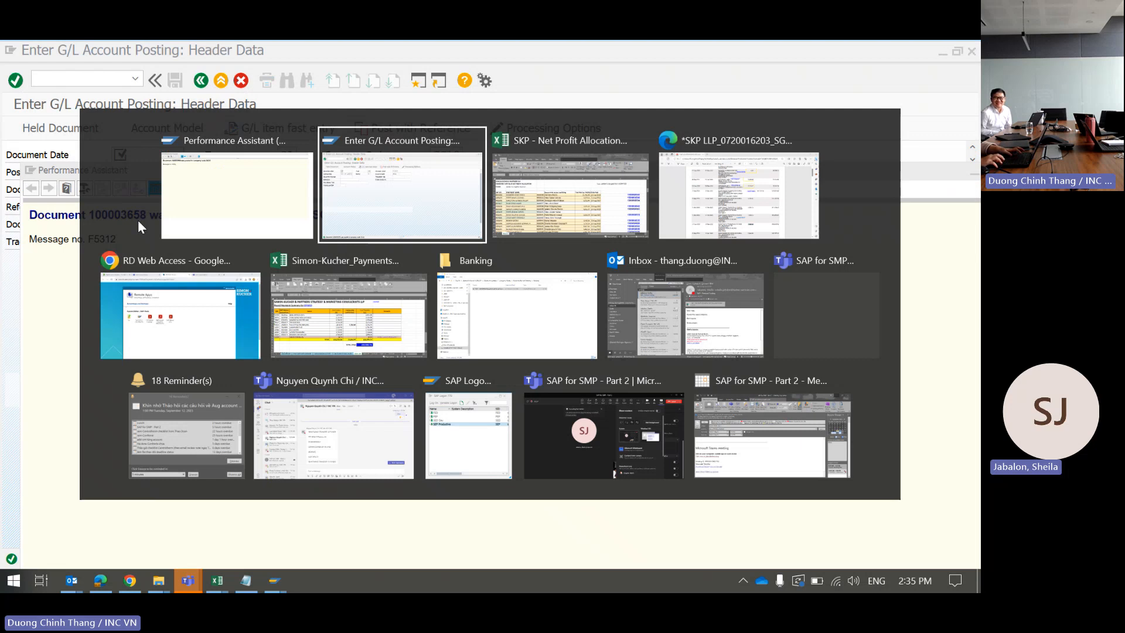
Step: Annotate 100003658 beside the 3,485.90 statement line and close the posting message window
key("Tab")
key("Tab")
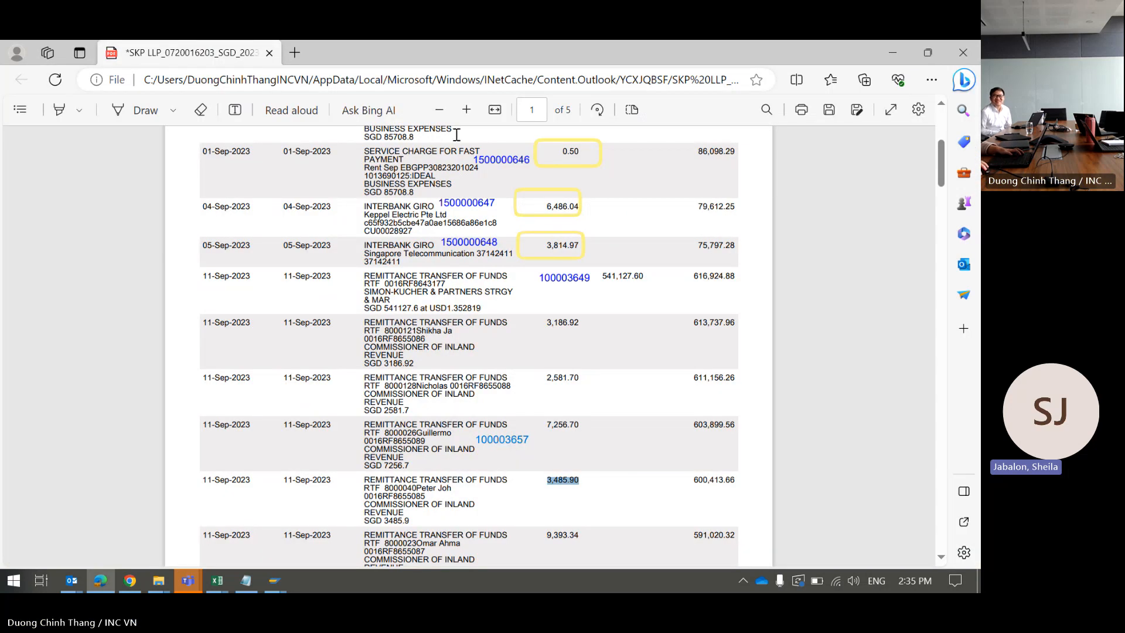
left_click(237, 110)
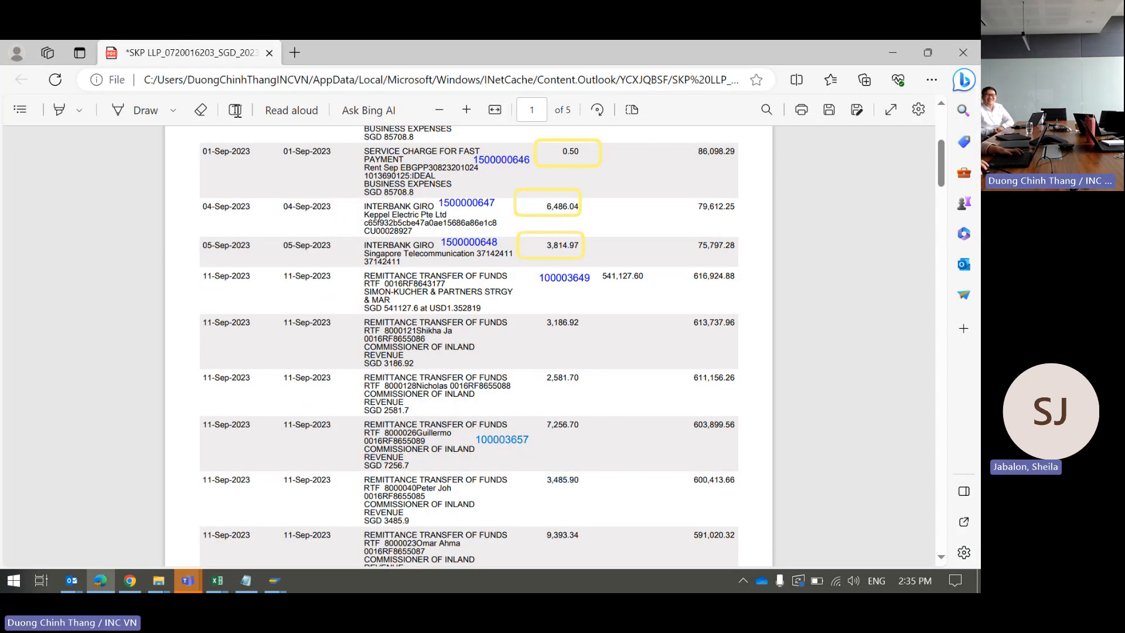
left_click(500, 501)
key("ctrl+v")
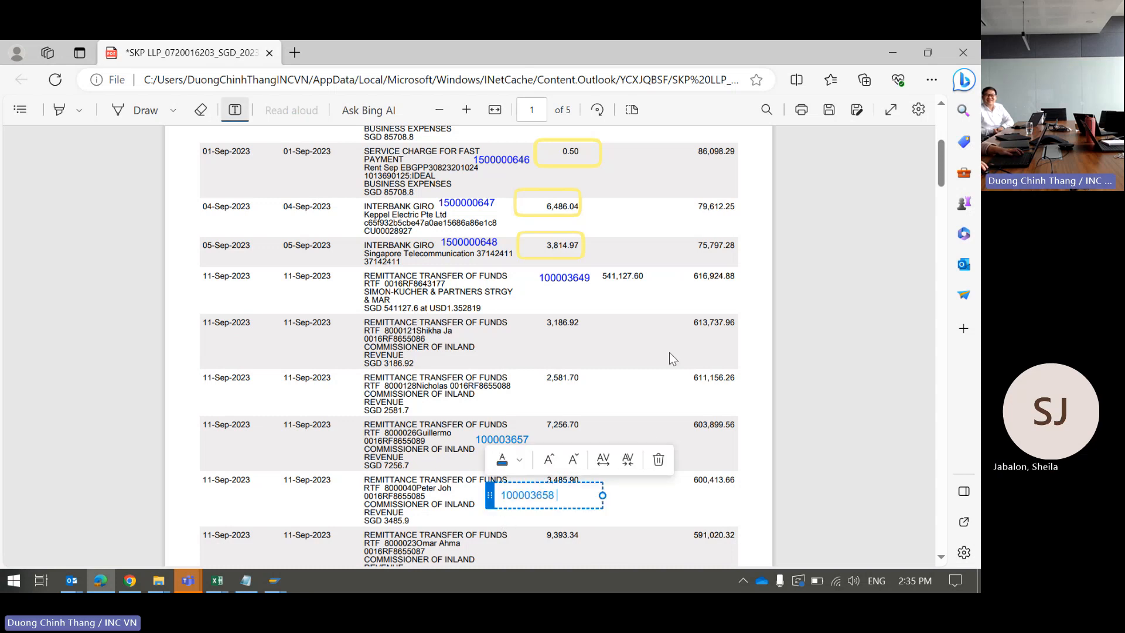
left_click(673, 359)
scroll(545, 468, "down", 3)
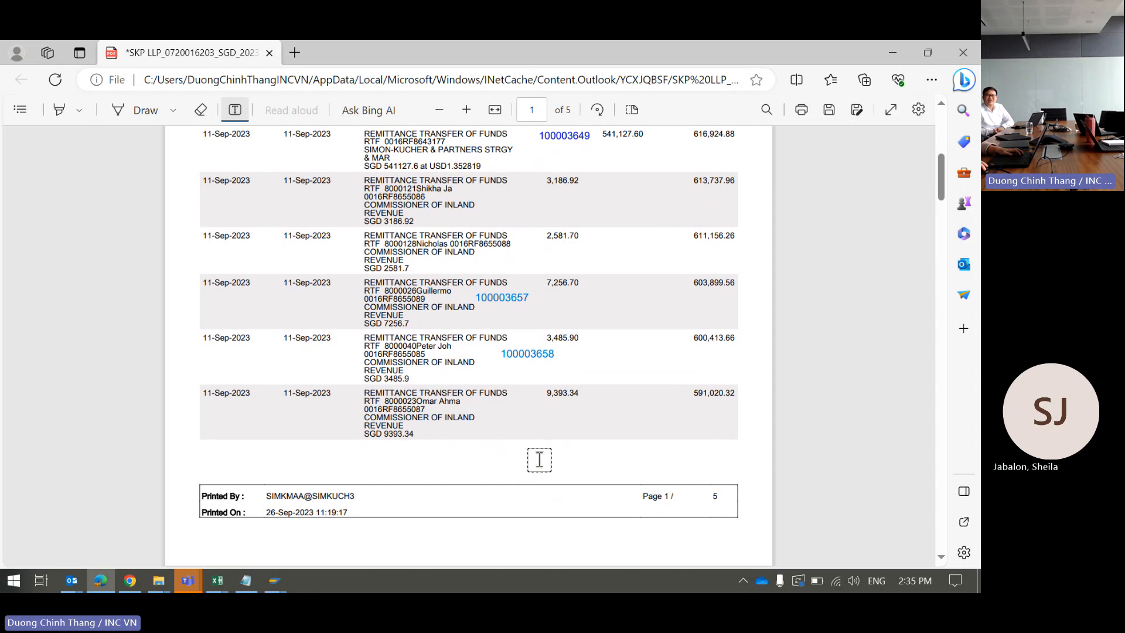
scroll(539, 460, "down", 3)
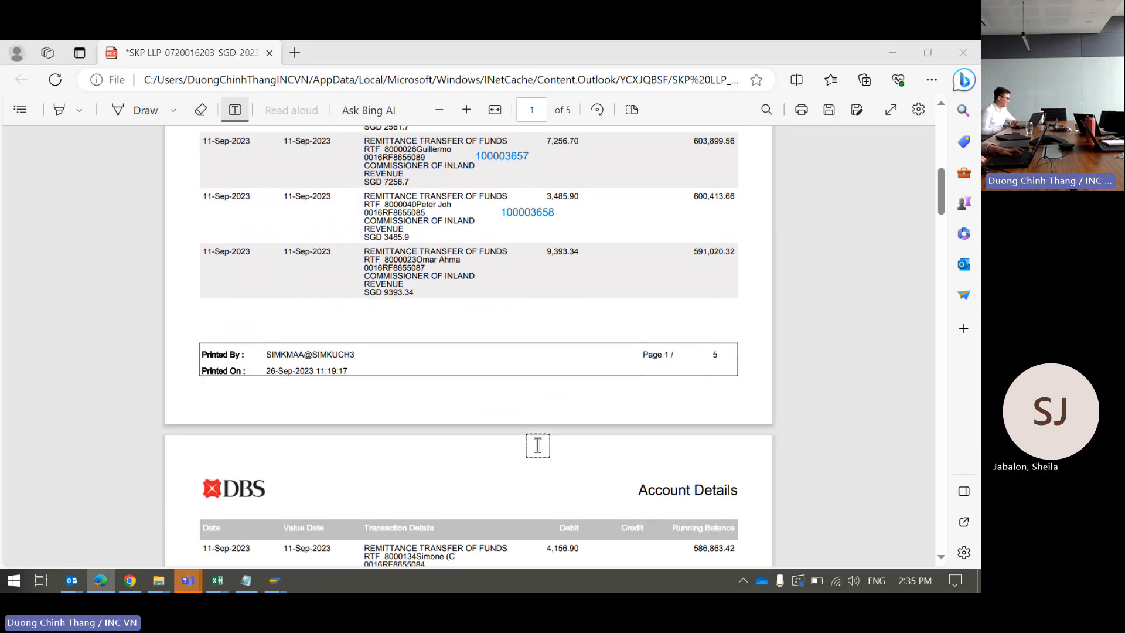
key("alt+Tab")
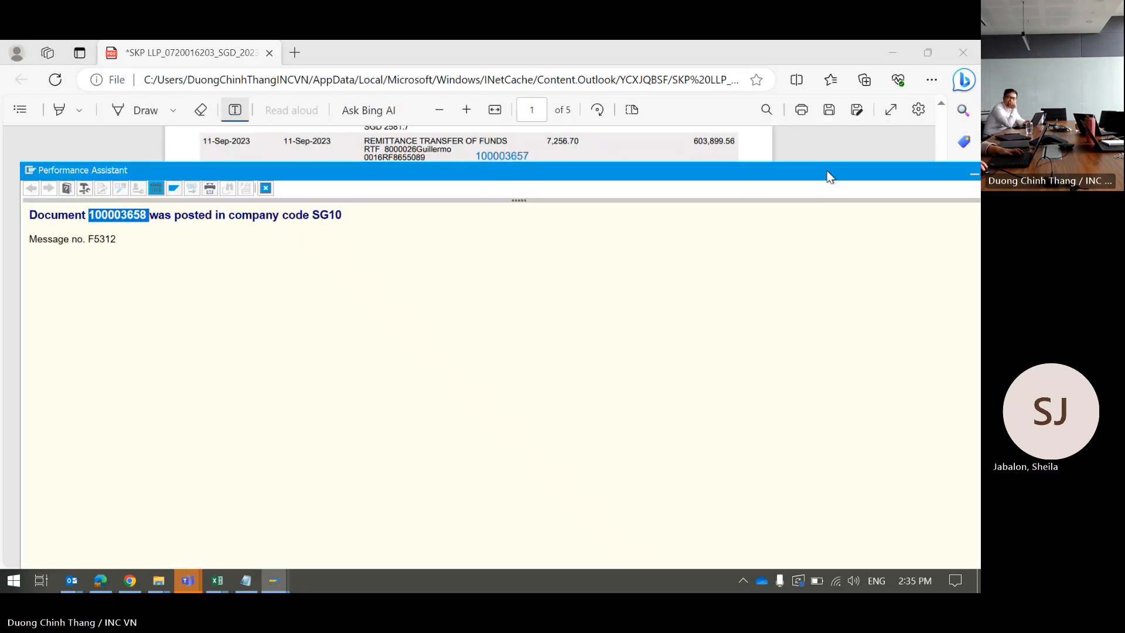
left_click_drag(830, 177, 703, 211)
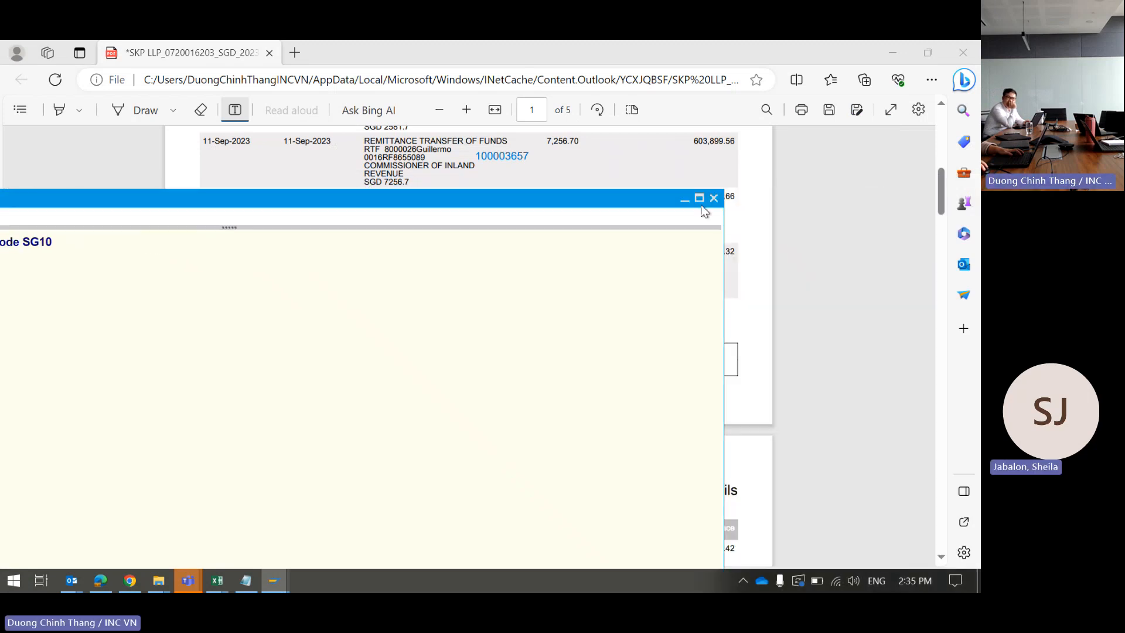
left_click(714, 198)
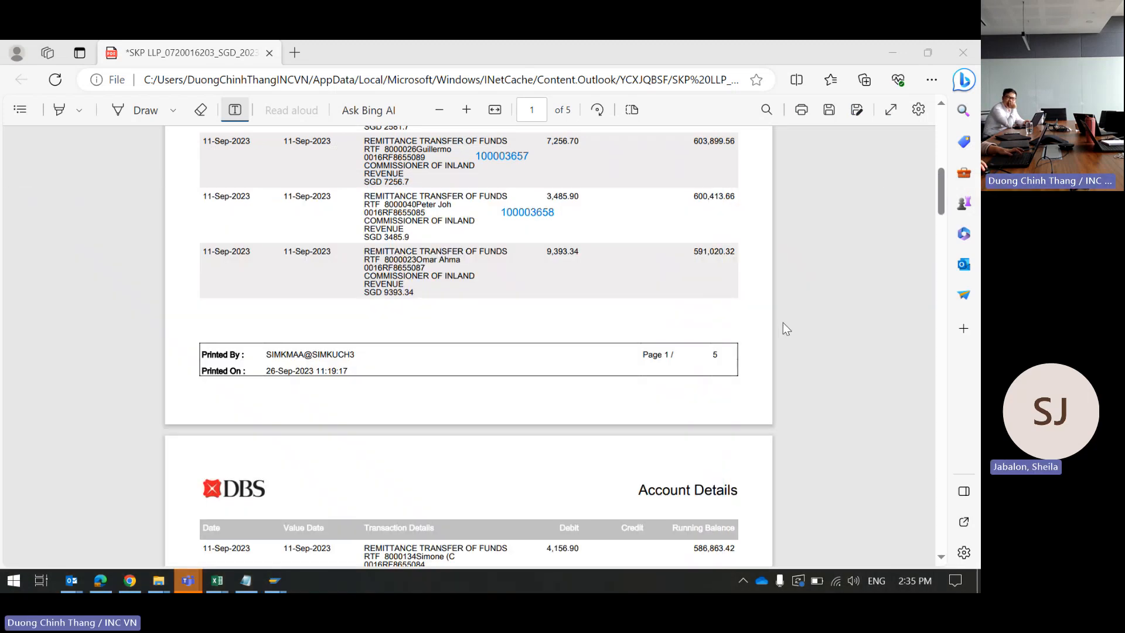
key("alt+Tab")
key("alt+Tab")
key("alt+Tab")
key("alt+Tab")
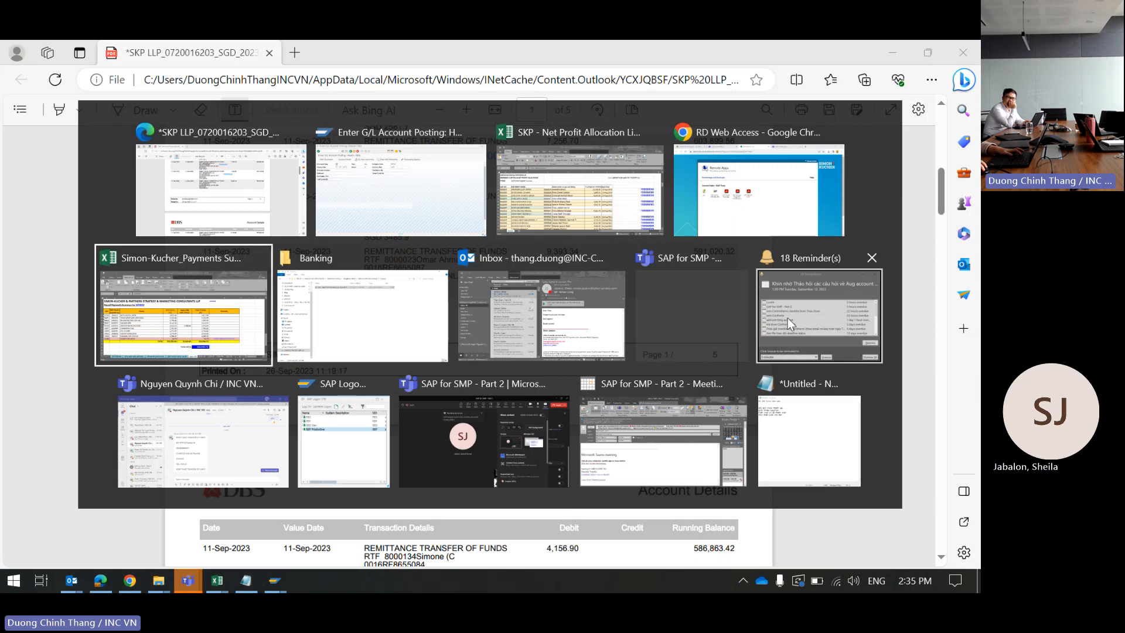
Step: Switch back to the SAP 'Enter G/L Account Posting' header screen
left_click(408, 202)
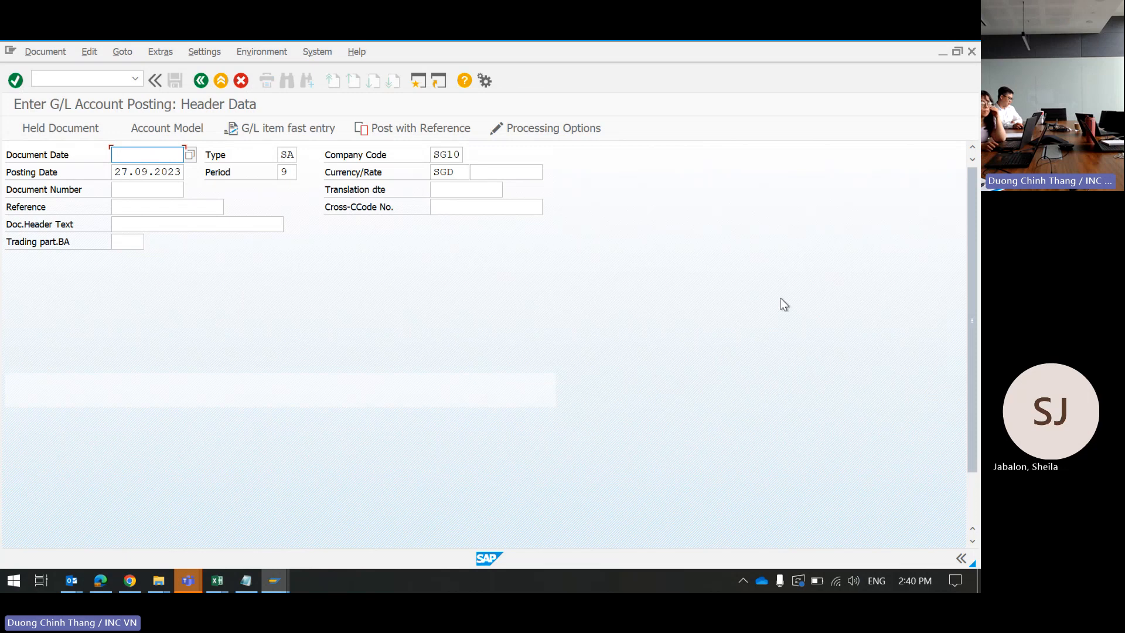
Step: Close the SAP session, confirm log off despite unsaved data, and close SAP Logon
left_click(973, 51)
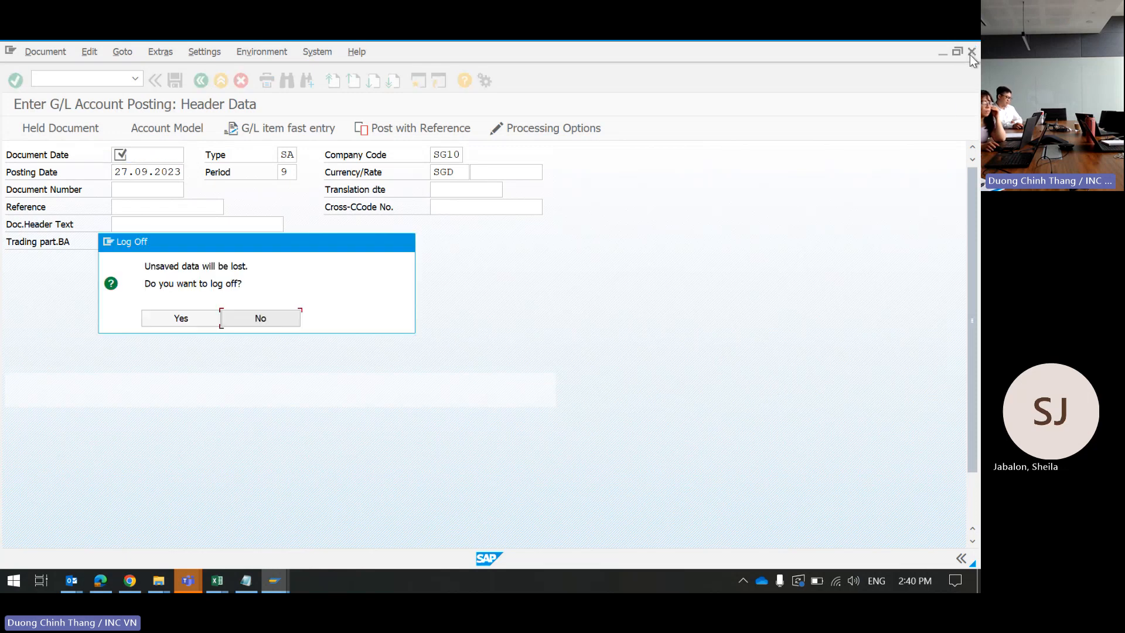
left_click(176, 320)
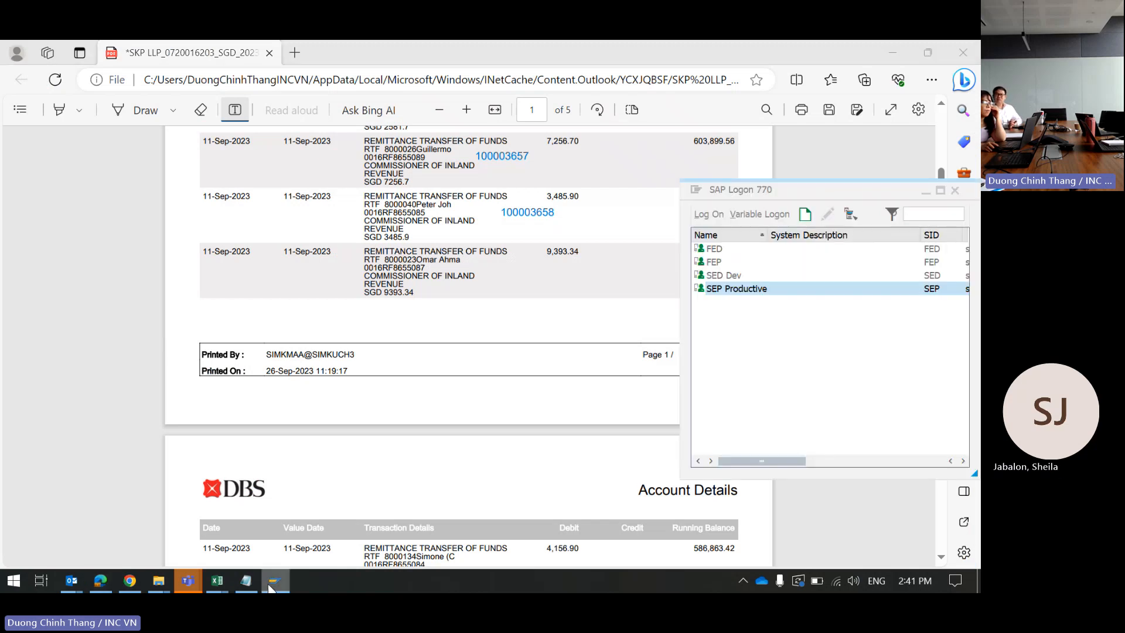
left_click(956, 190)
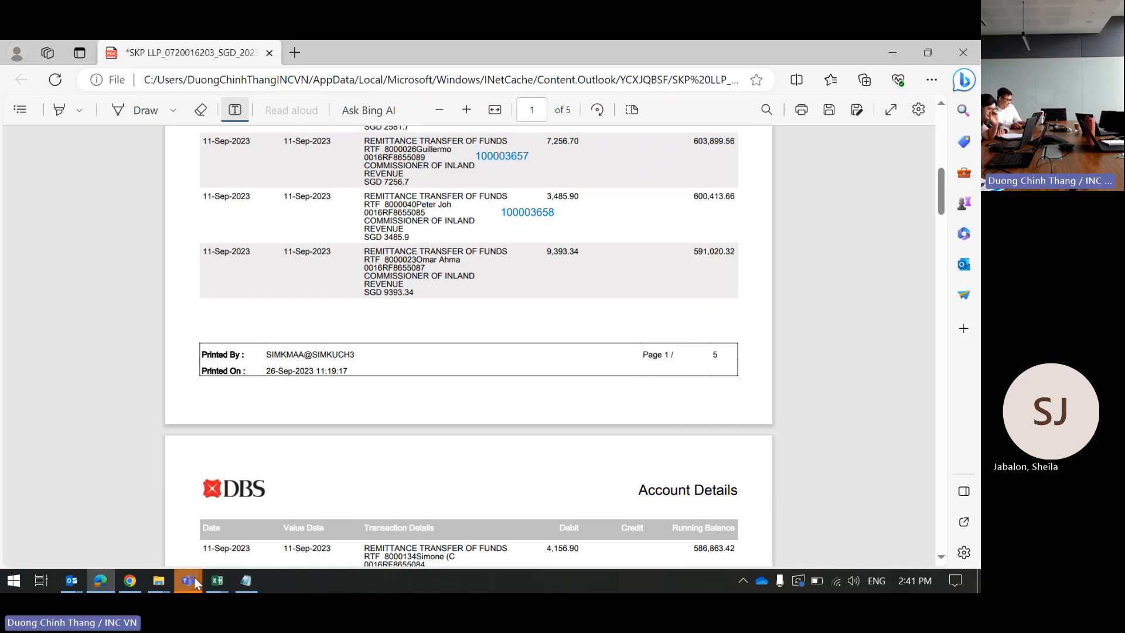
Step: Briefly bring up the Task Allocation workbook, then stop sharing the screen in Teams
mouse_move(191, 577)
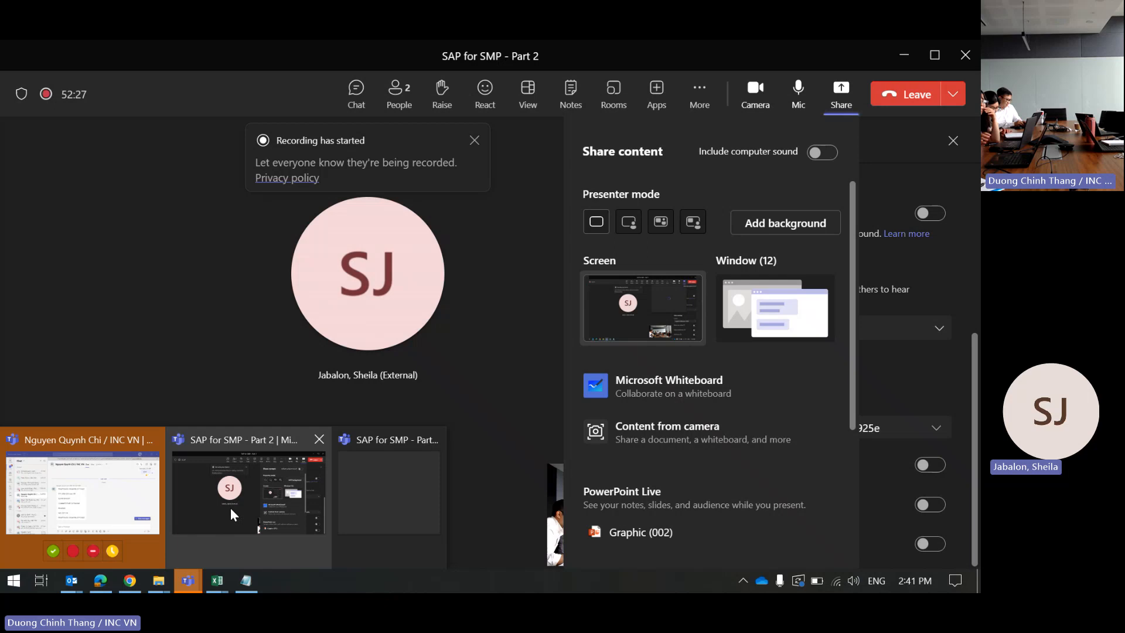
left_click(231, 507)
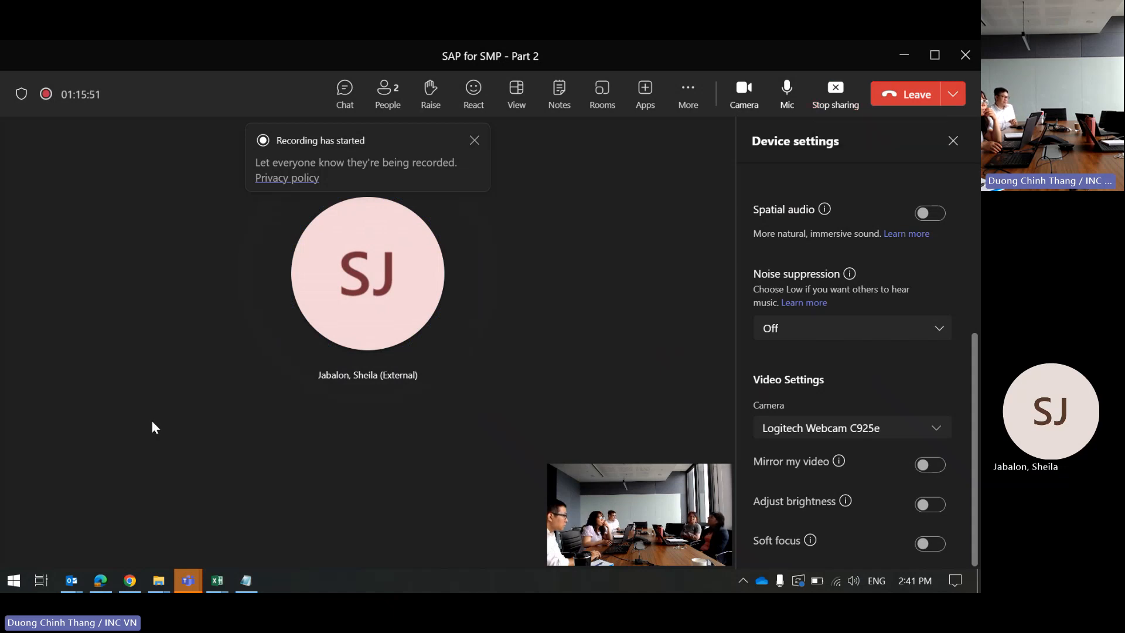
left_click(219, 584)
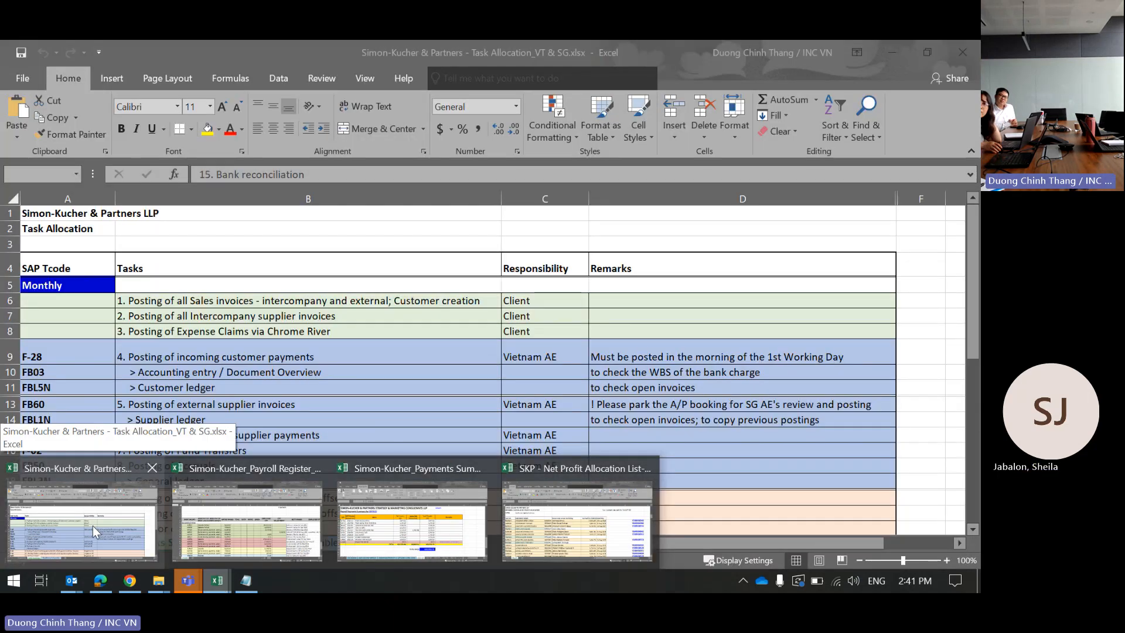
left_click(92, 526)
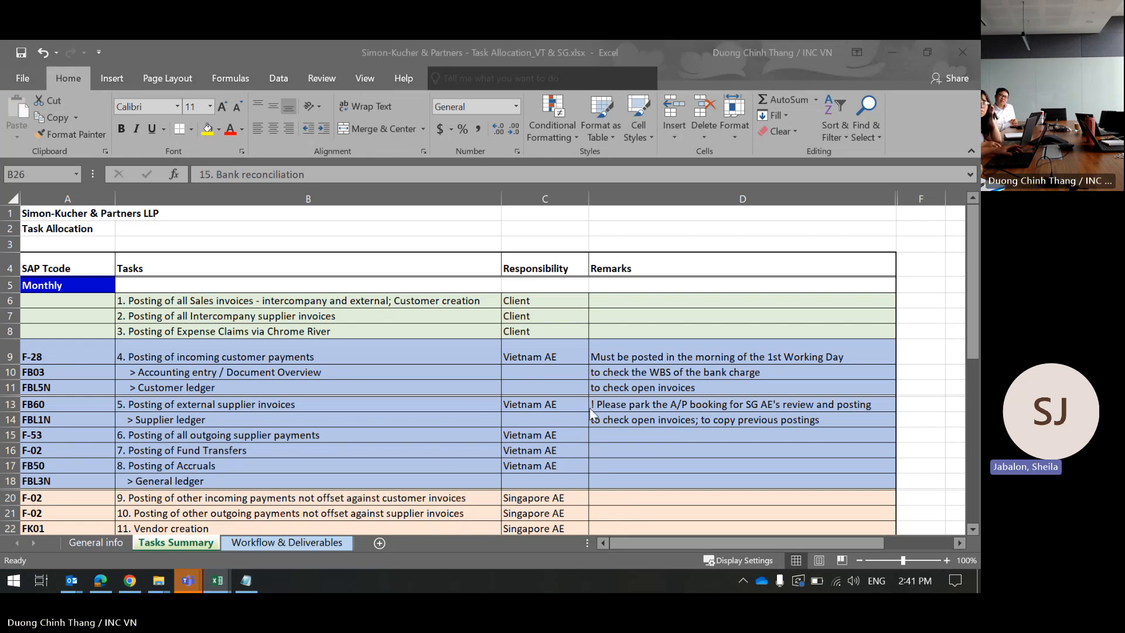
key("alt+Tab")
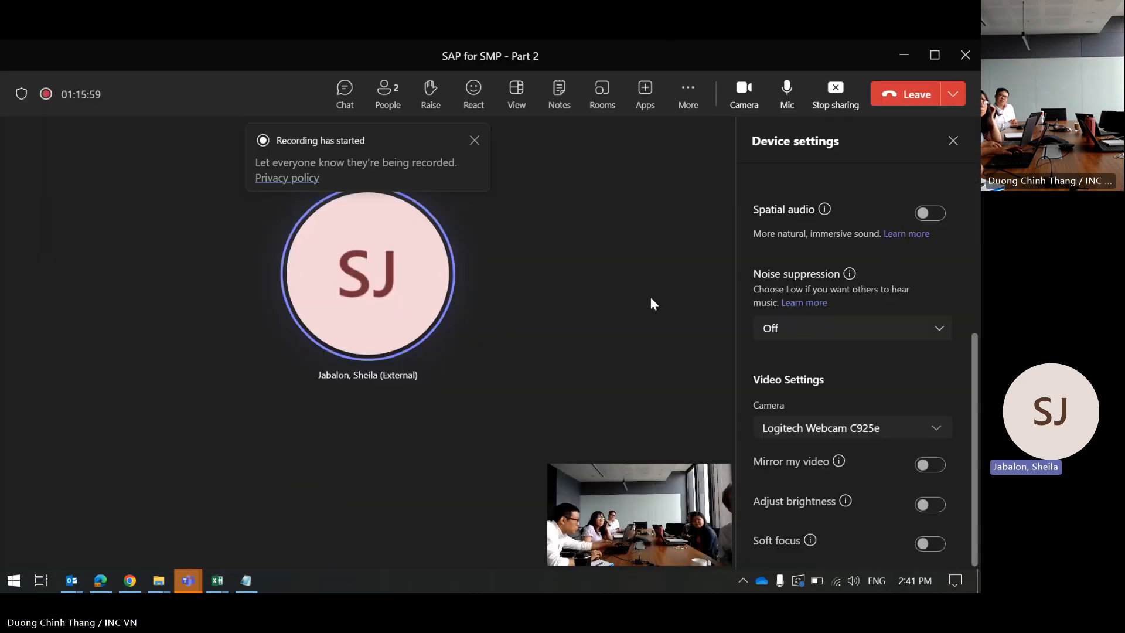
left_click(836, 94)
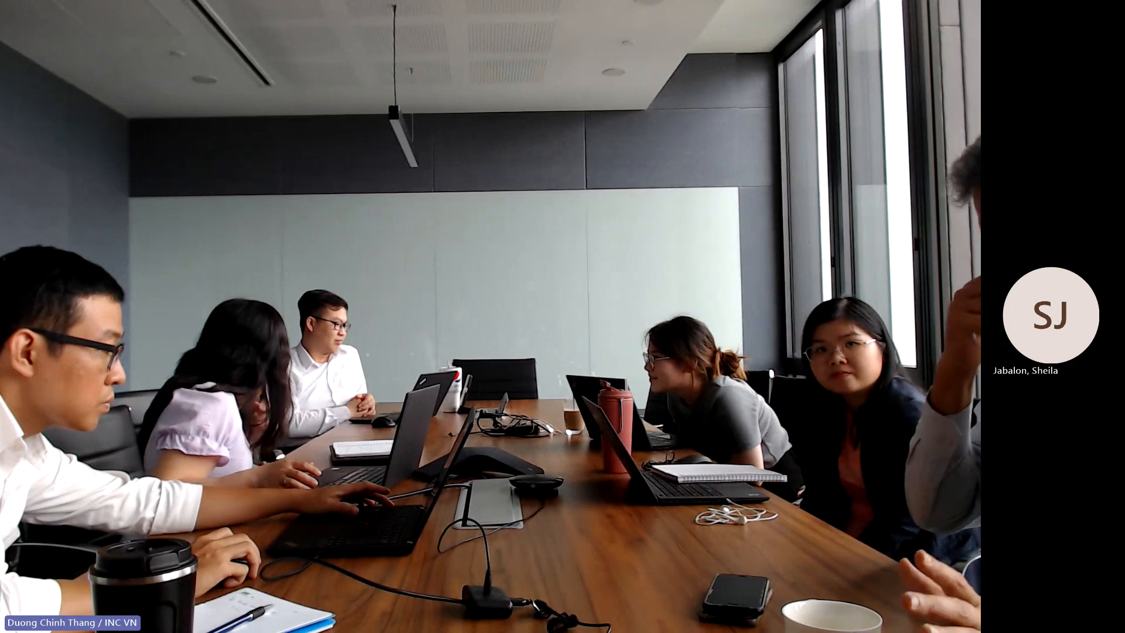
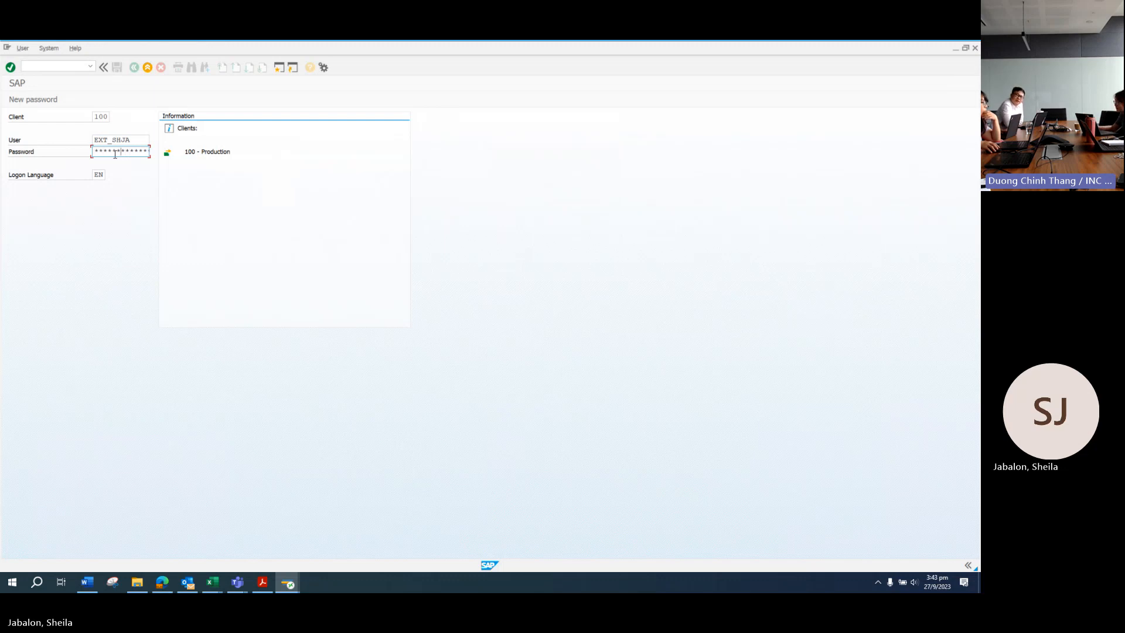
Step: Log on to SAP and start transaction FS10N to display G/L account balances
key("Return")
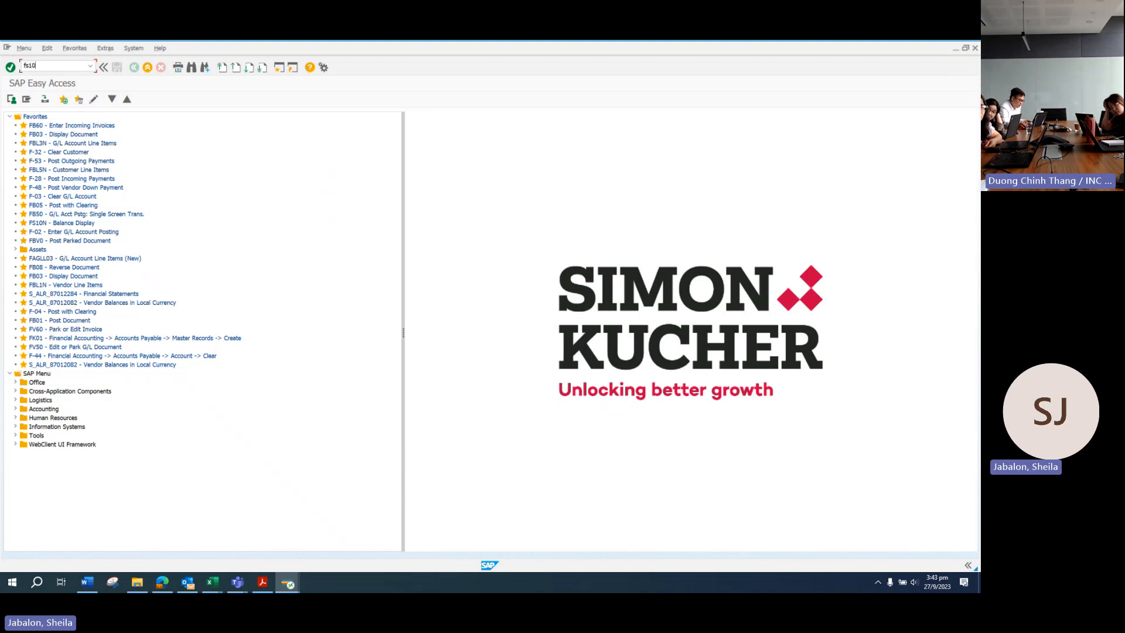
type("n")
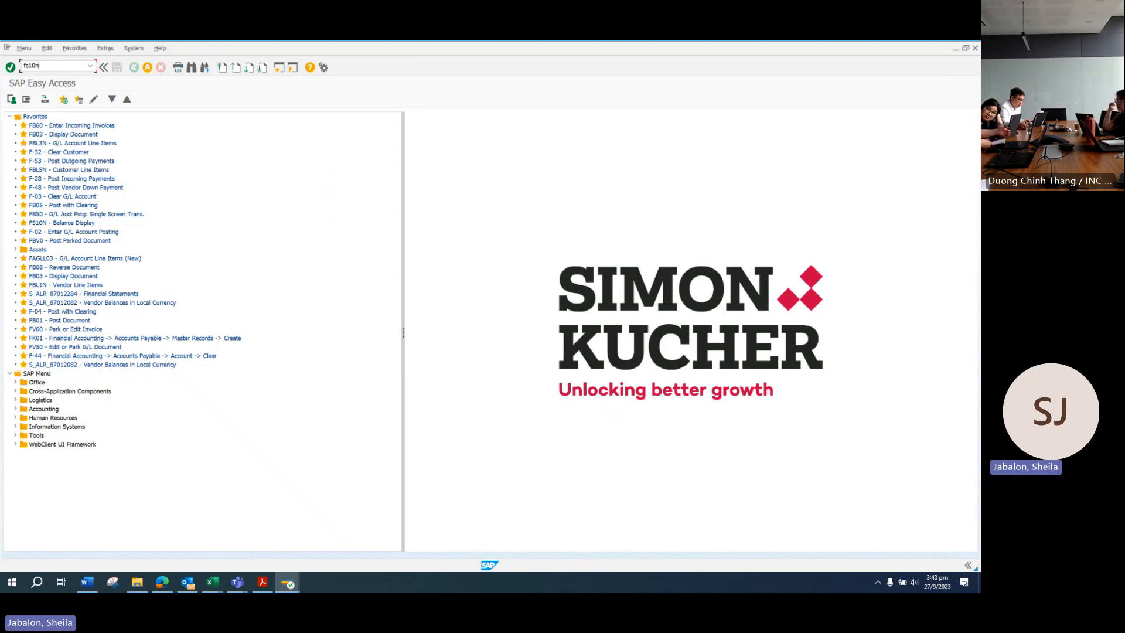
key("Return")
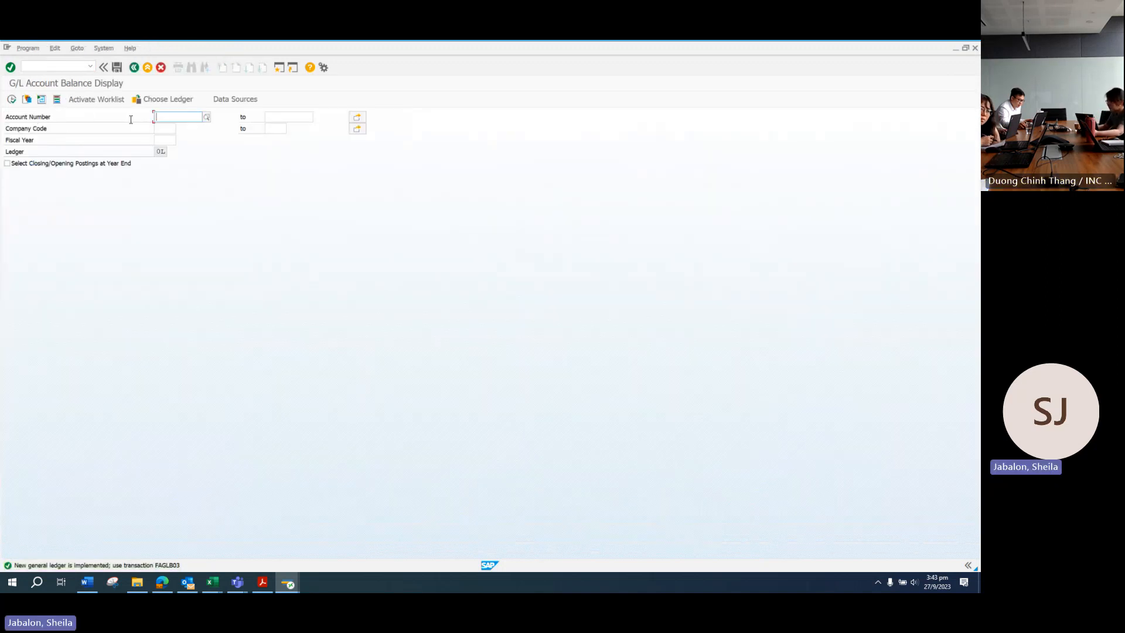
Step: Run the balance display for account 430015, company code SG10, fiscal year 2023
type("430015")
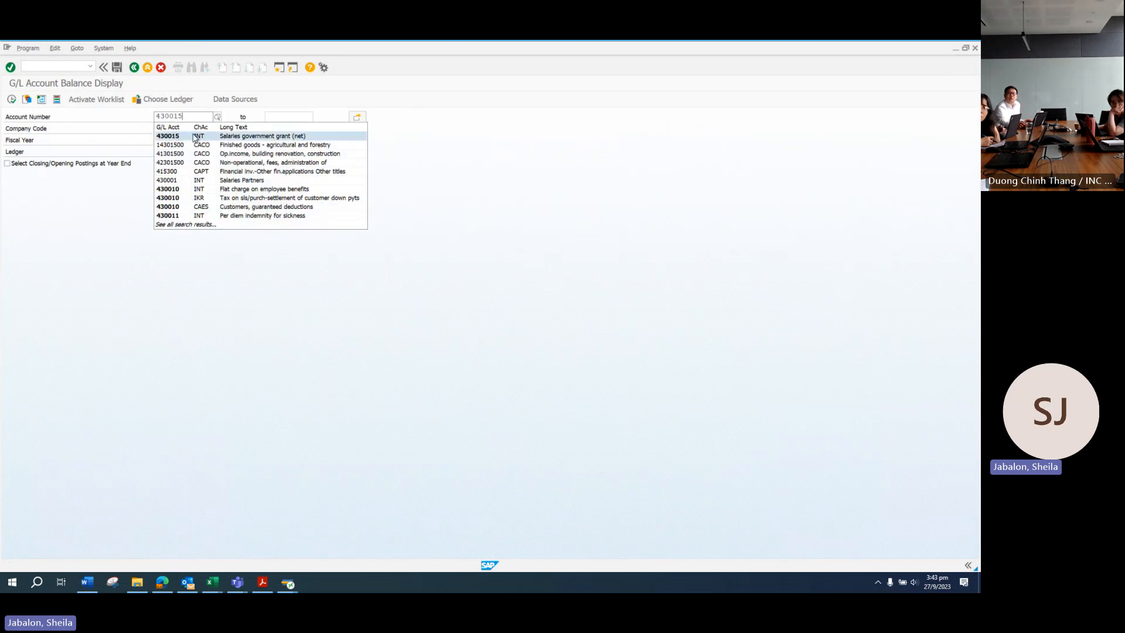
left_click(196, 137)
left_click(176, 129)
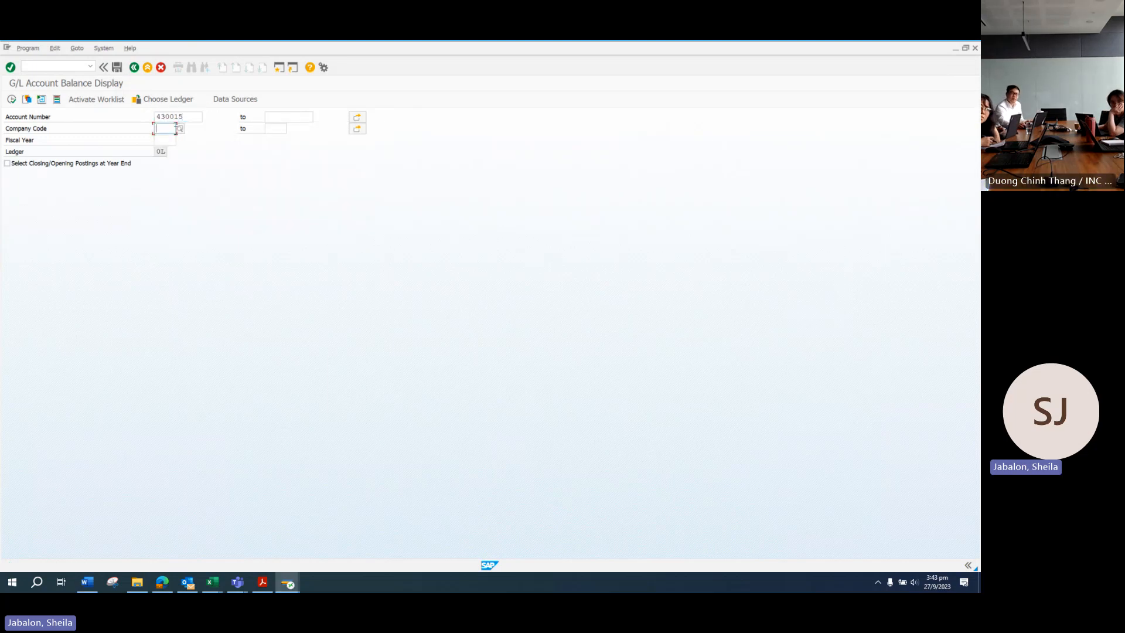
type("SG10")
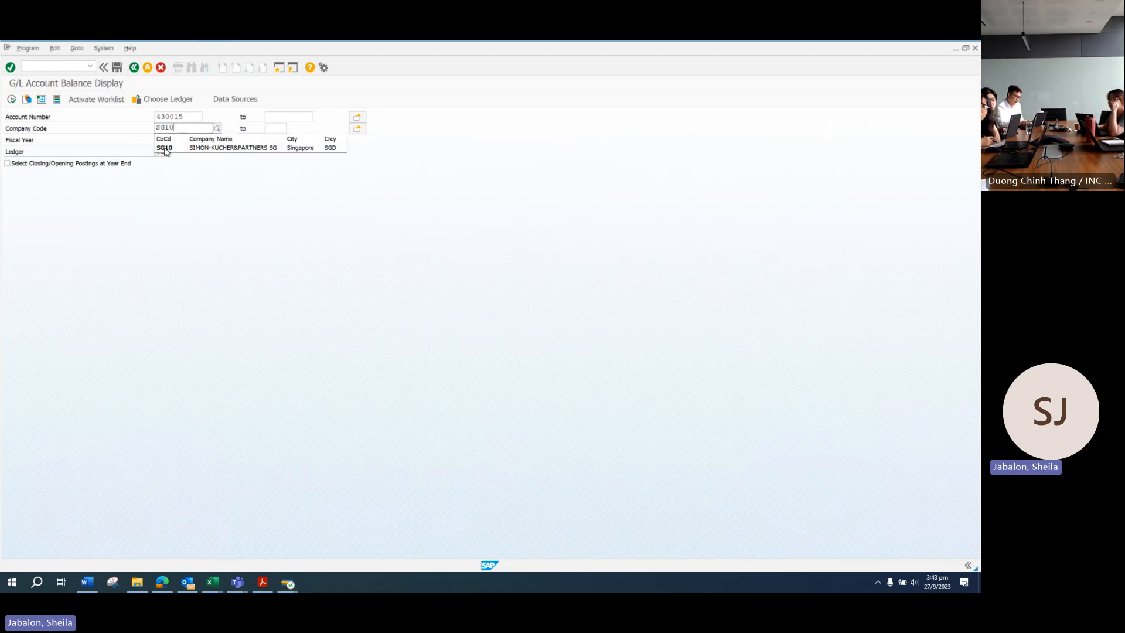
left_click(165, 147)
left_click(165, 139)
type("2023")
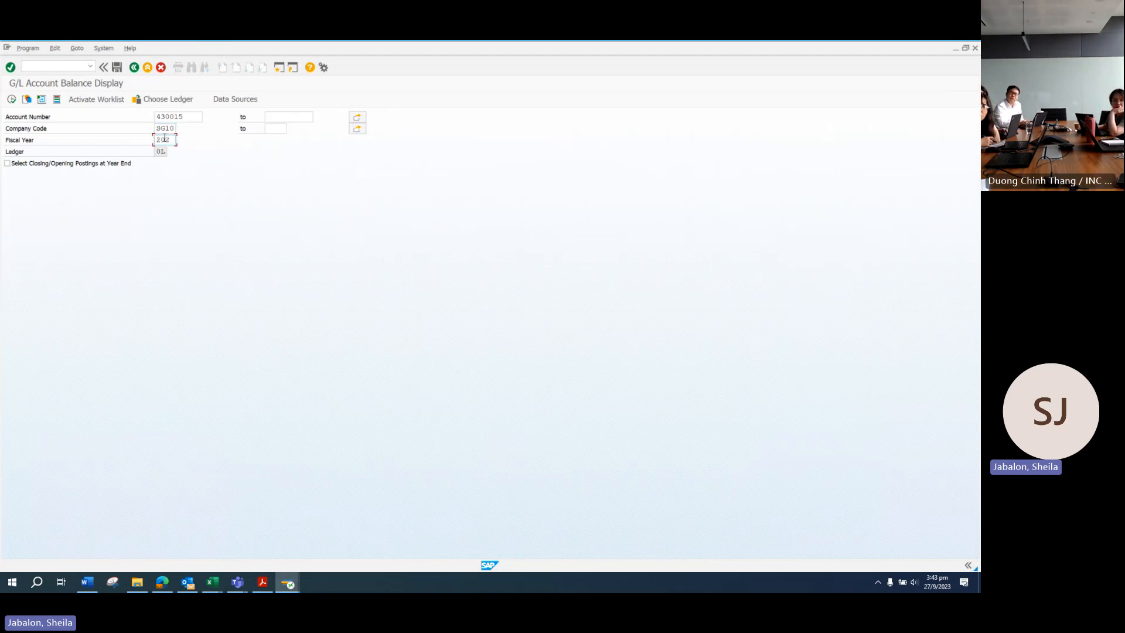
left_click(16, 101)
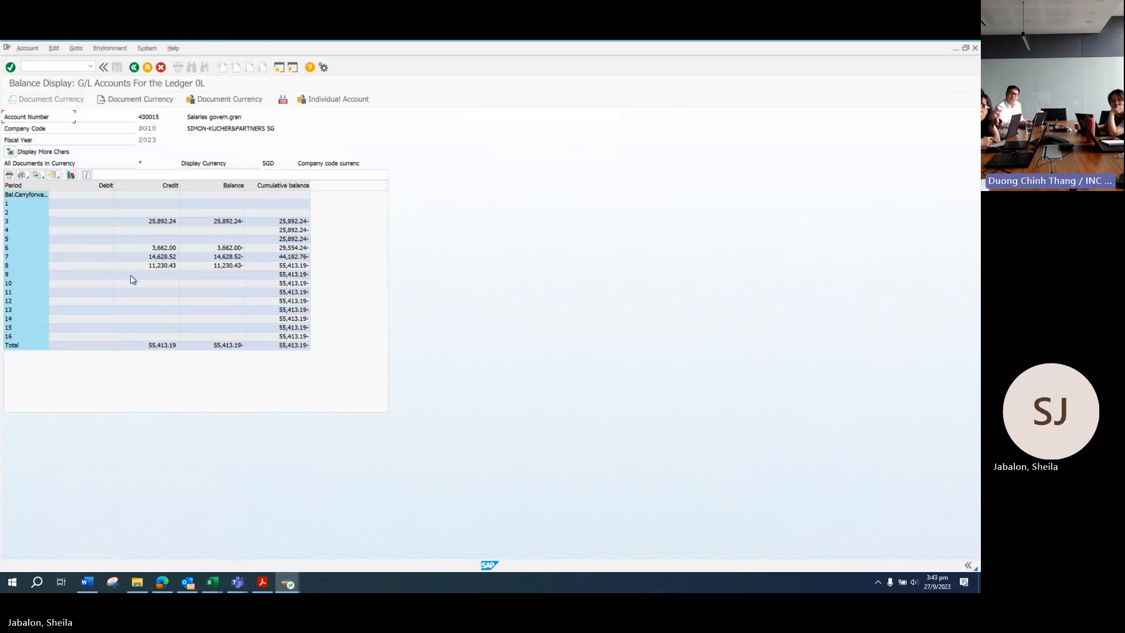
Step: Drill into period 8's credit and open document 100003574's overview
double_click(166, 266)
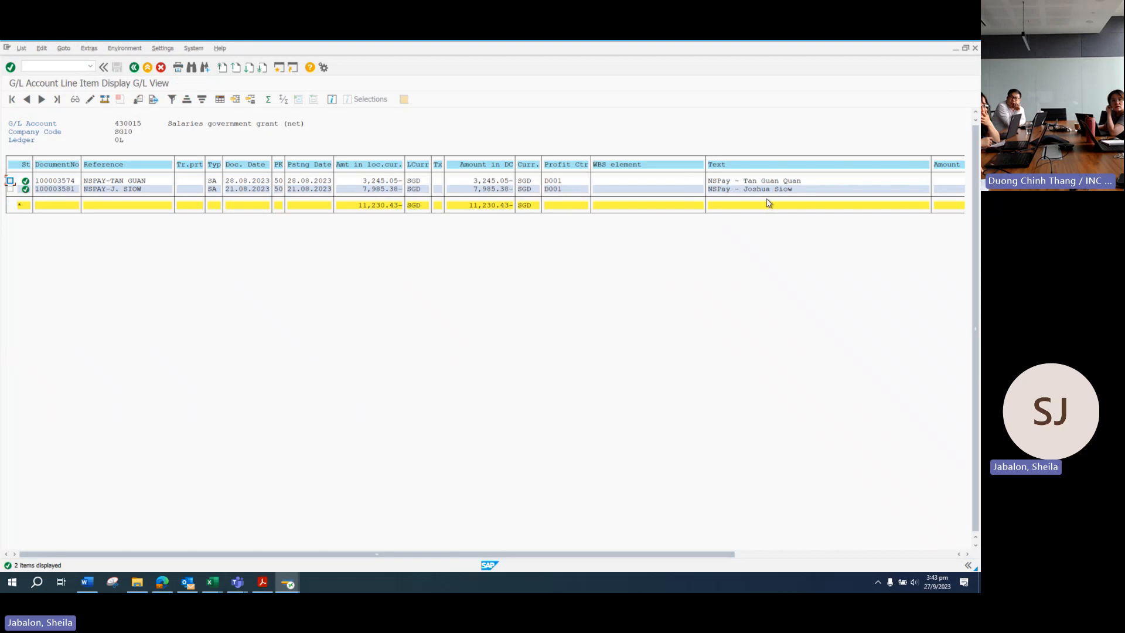
left_click(301, 183)
double_click(301, 182)
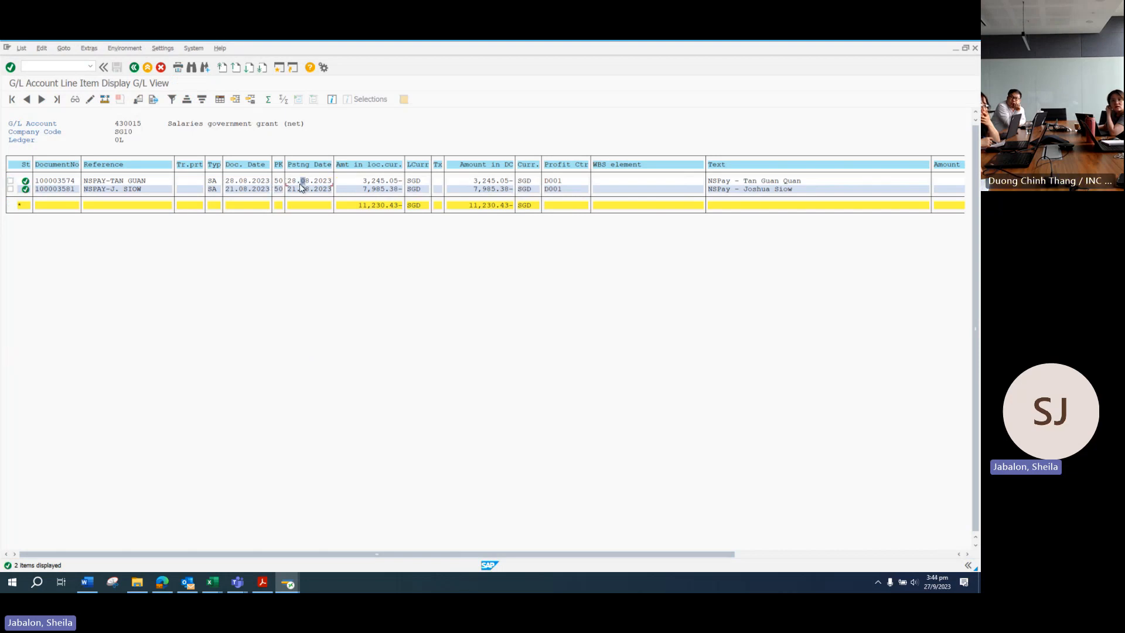
left_click(308, 124)
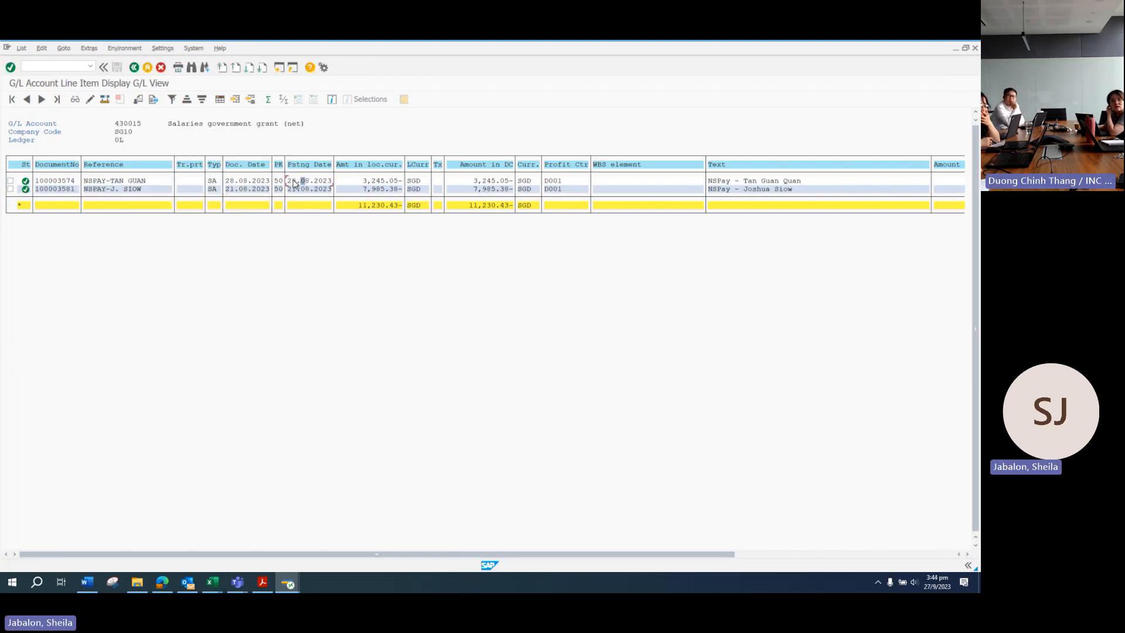
left_click(75, 99)
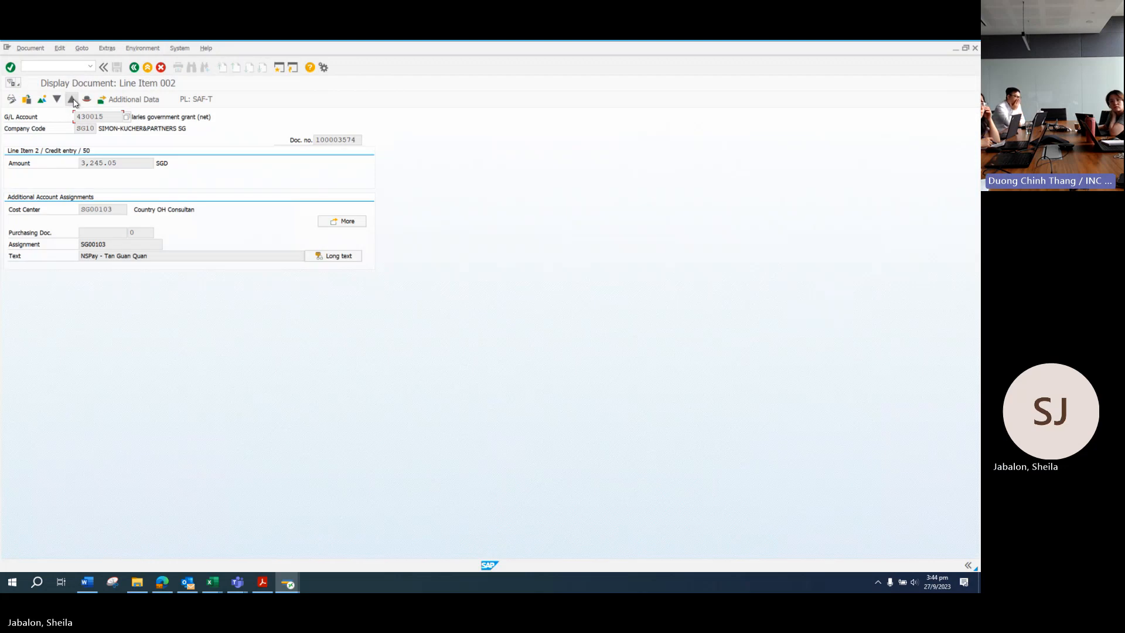
left_click(42, 100)
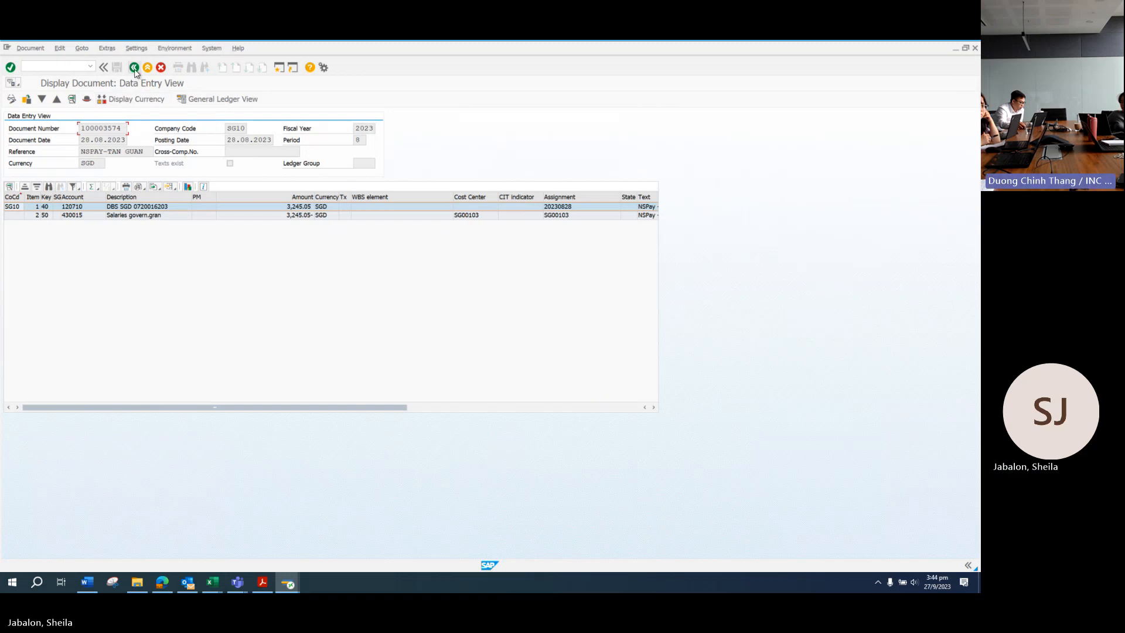
Step: Start transaction FBL3N for G/L account line item display
left_click(39, 66)
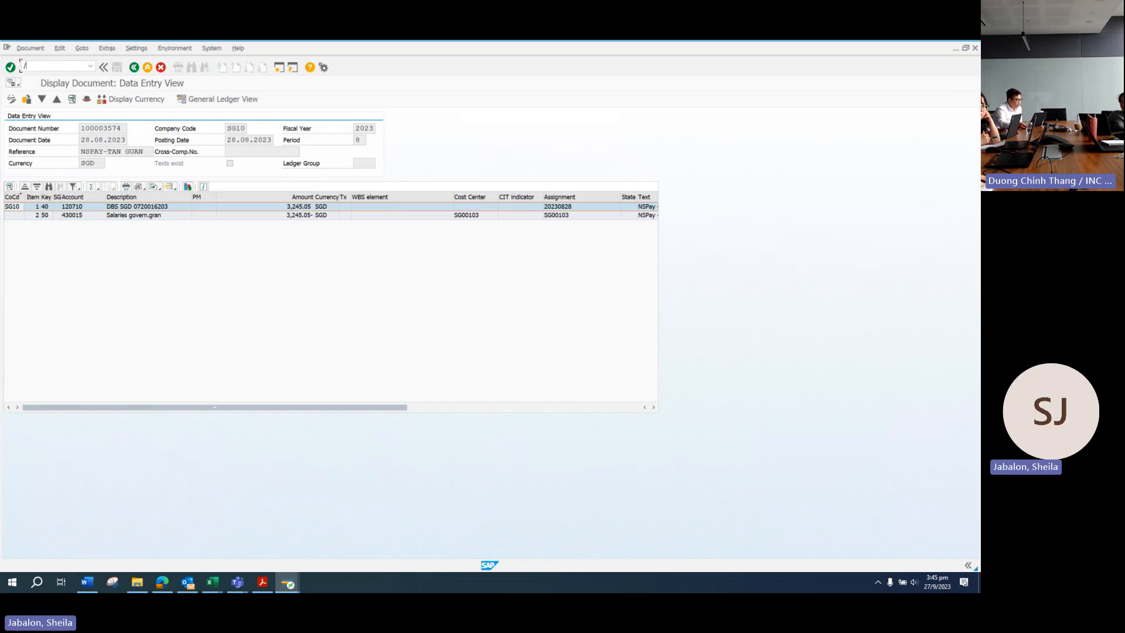
type("N")
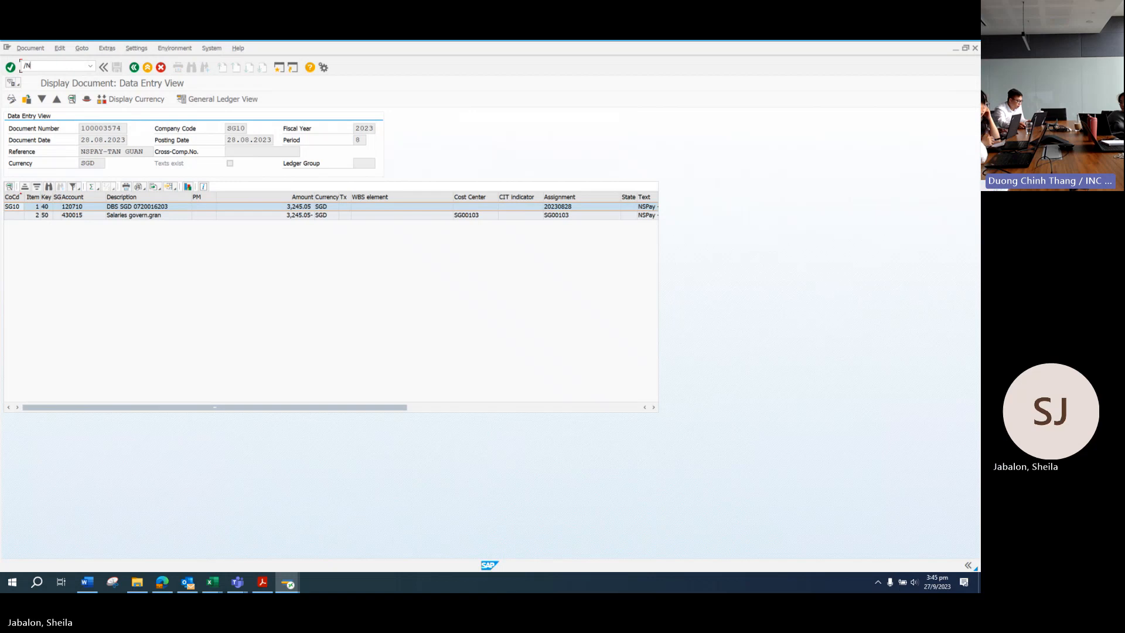
type("FBL")
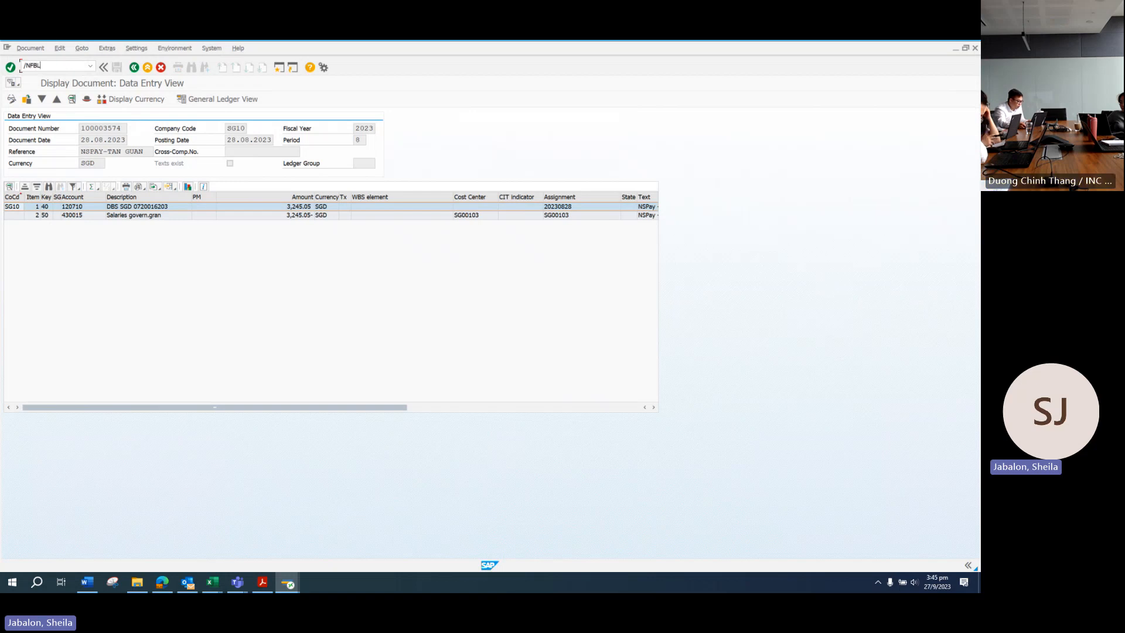
type("3N")
key("Return")
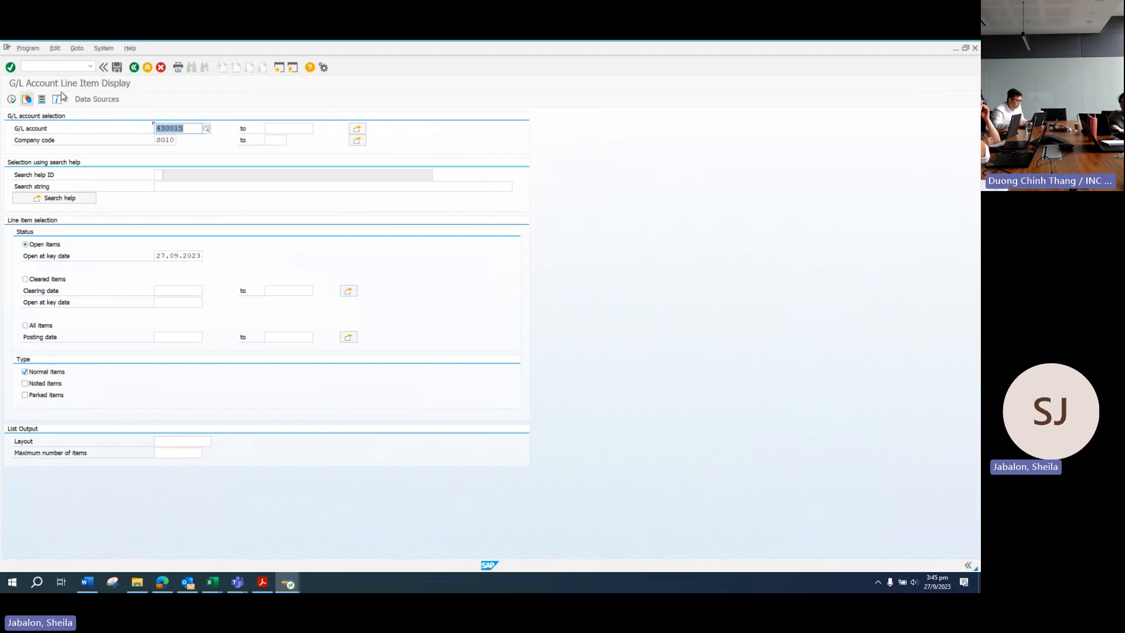
Step: Report all items posted from 01.01.2023 to 31.08.2023
left_click(26, 325)
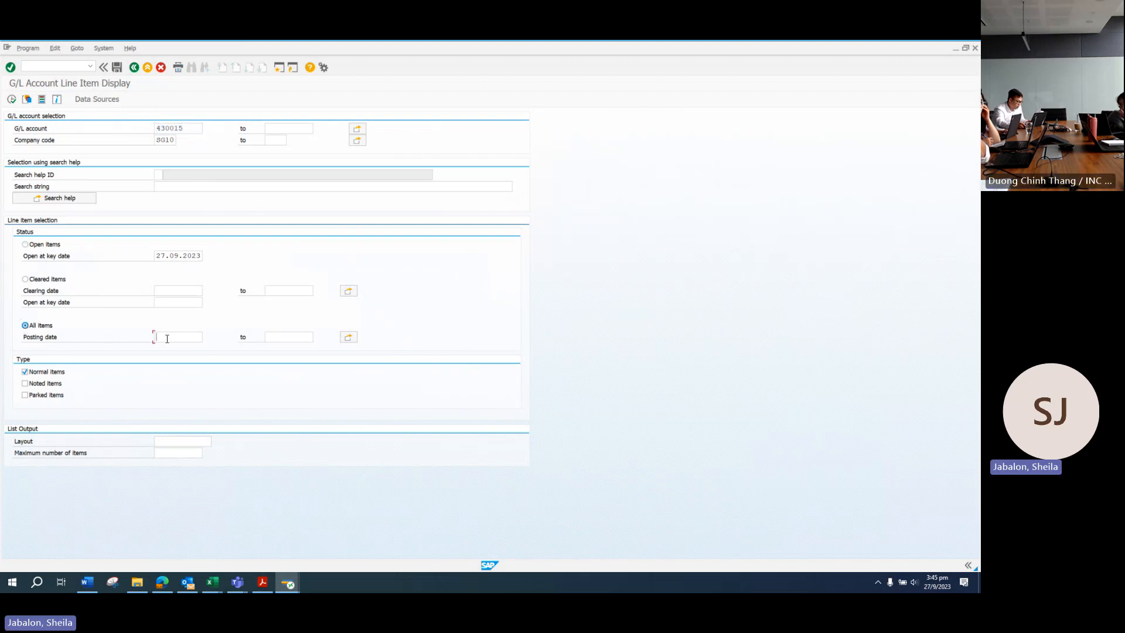
type("01.01.2")
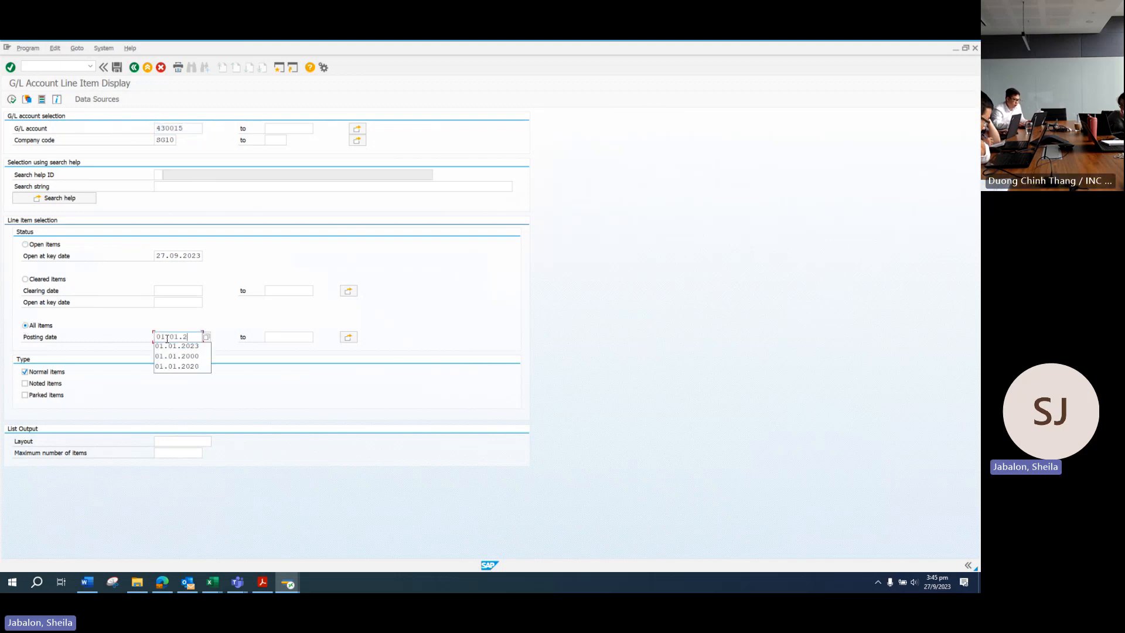
type("023")
key("Tab")
type("31")
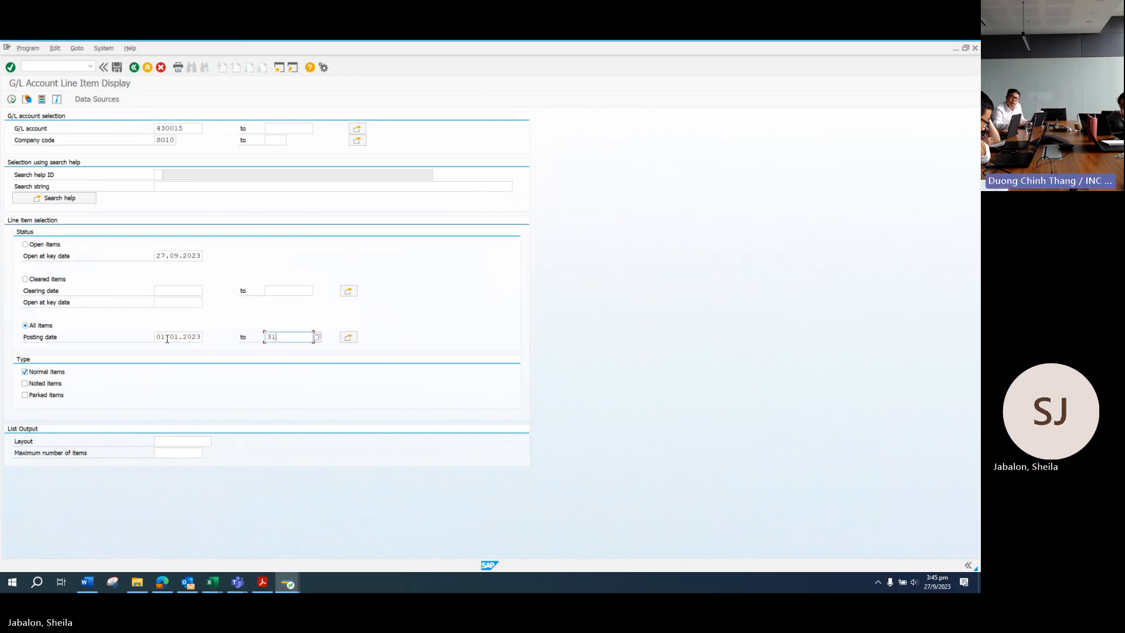
type(".08.2023")
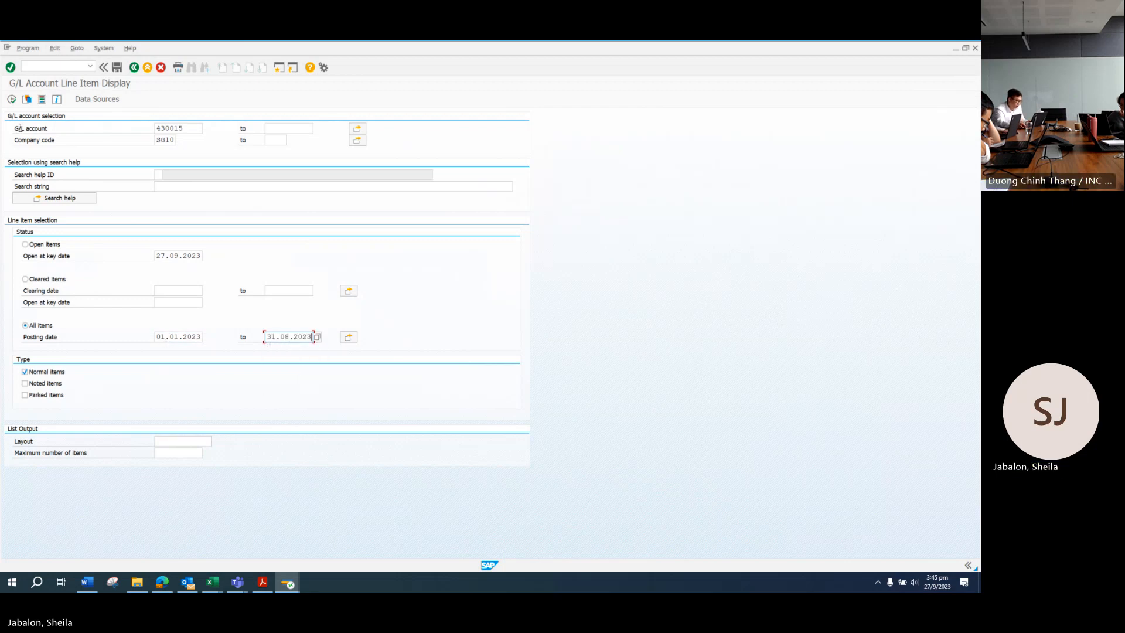
left_click(12, 99)
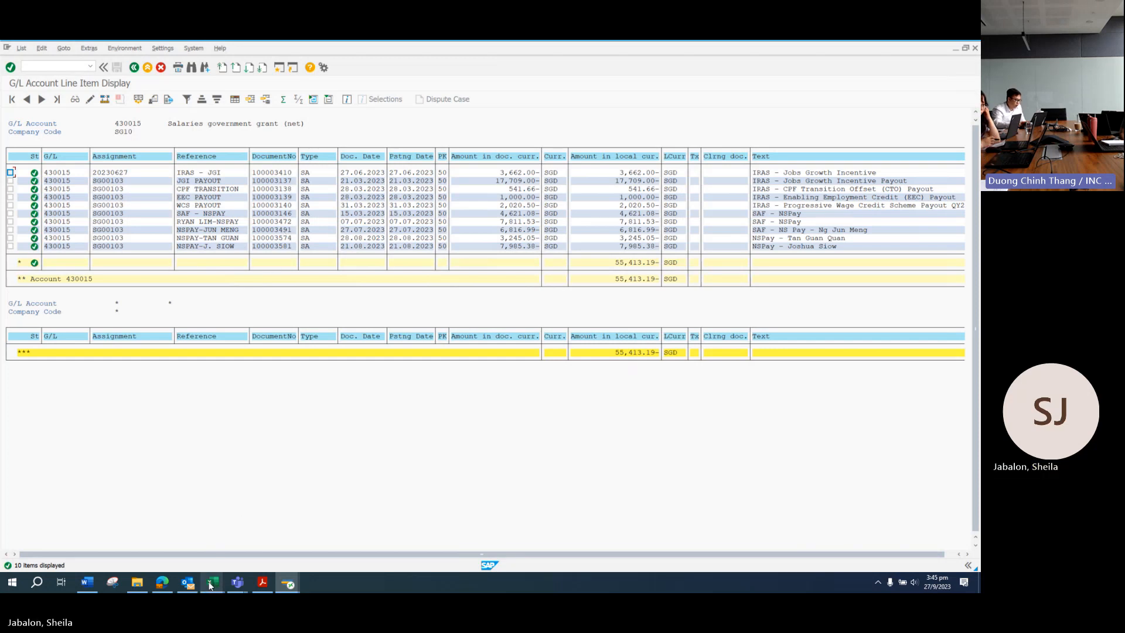
mouse_move(211, 585)
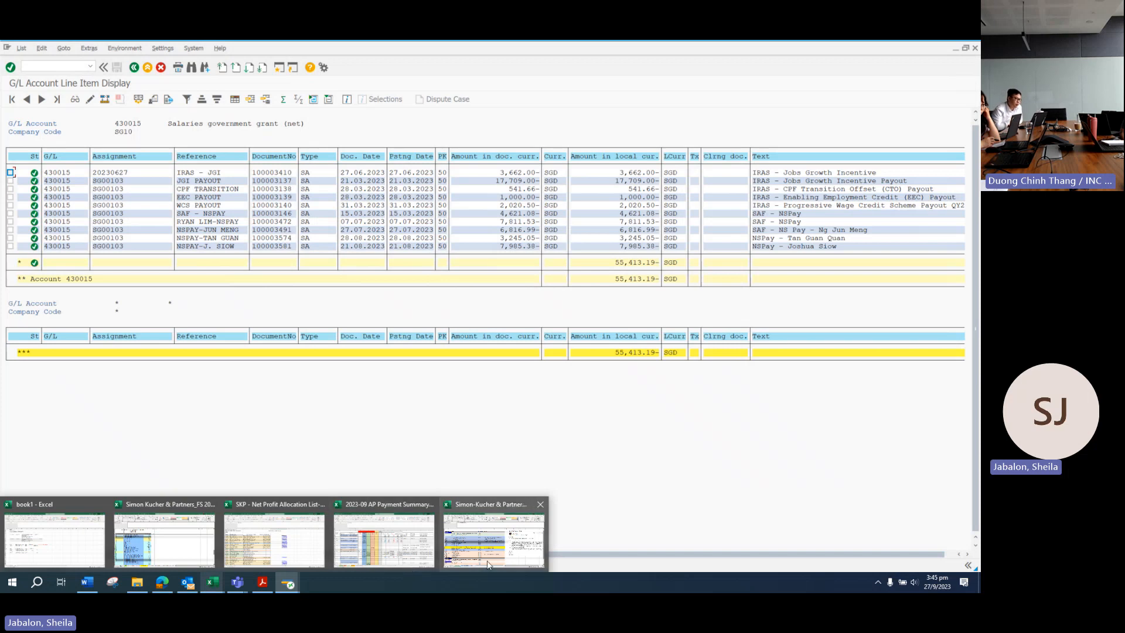
Step: In the task allocation workbook, copy Vietnam AE from C22 into C23
left_click(494, 538)
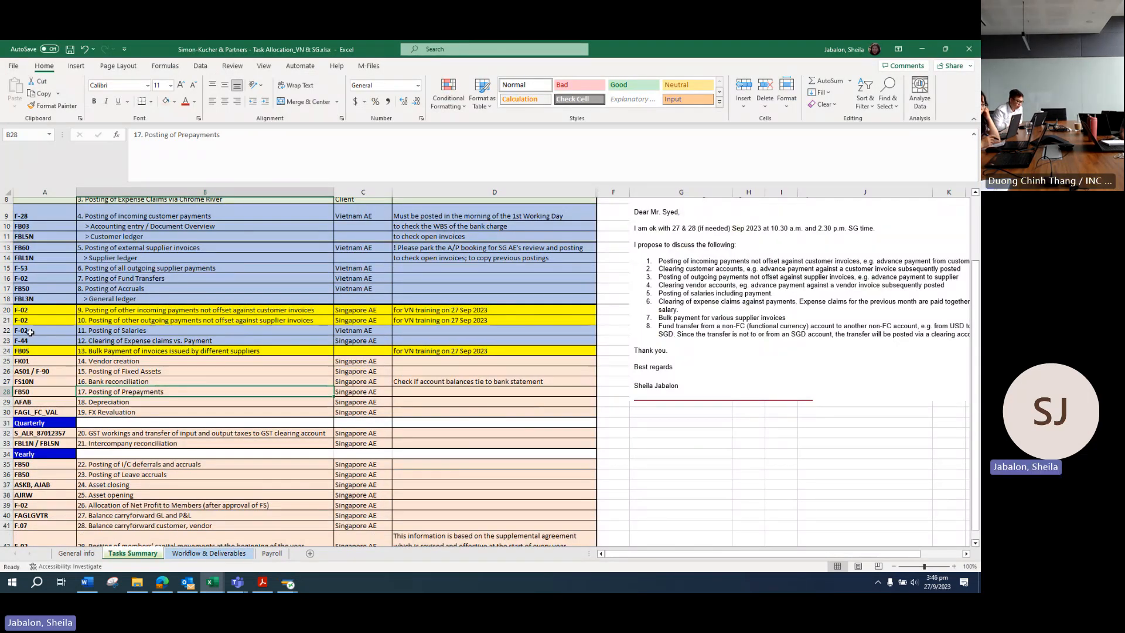
left_click_drag(37, 333, 454, 330)
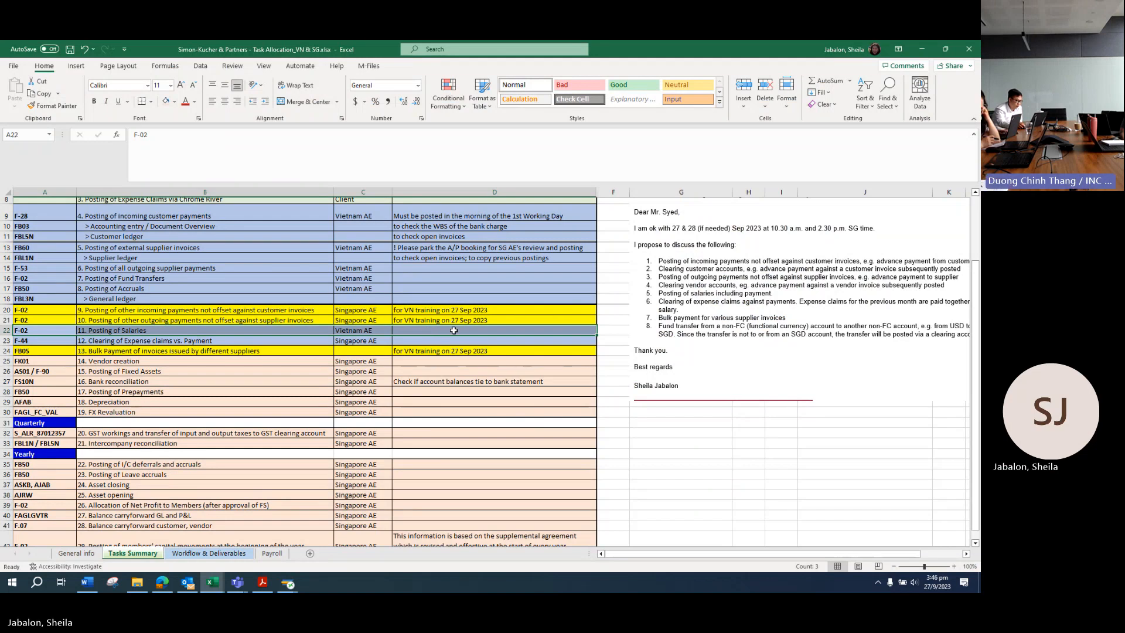
left_click(368, 332)
key("ctrl+c")
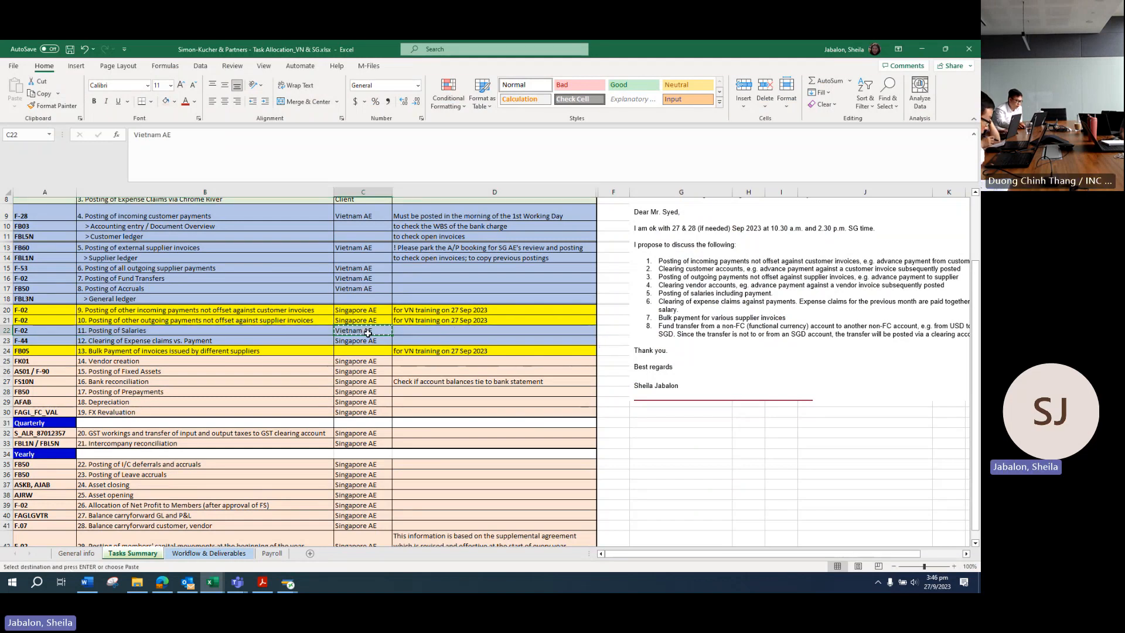
left_click(375, 340)
key("ctrl+v")
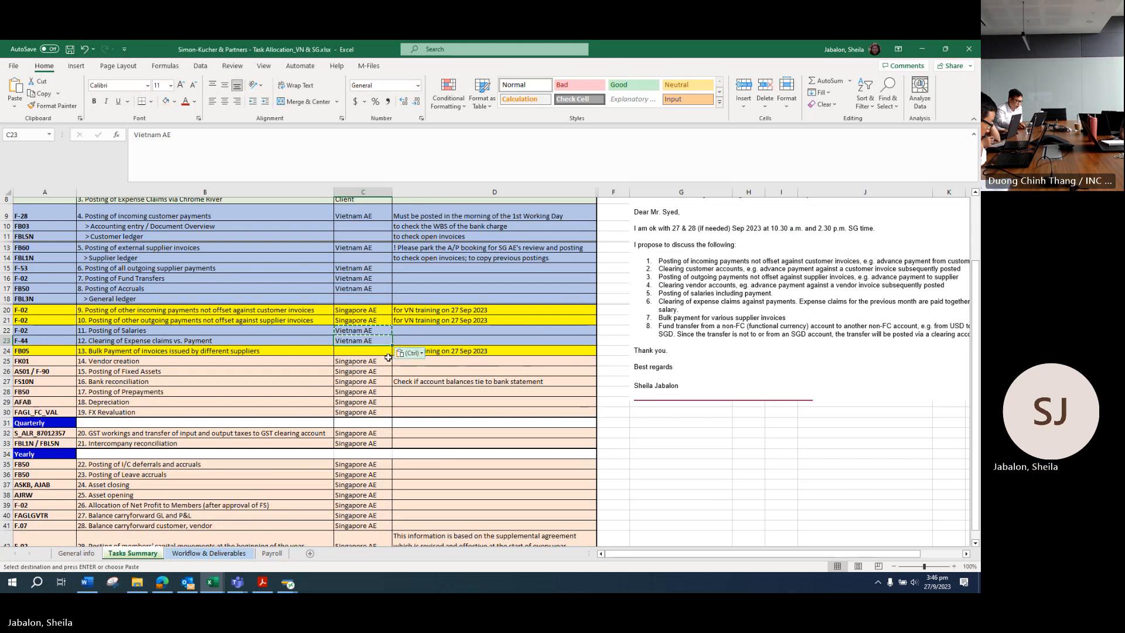
Step: Give row 21 (A21:D21) the grey-blue fill
left_click(49, 311)
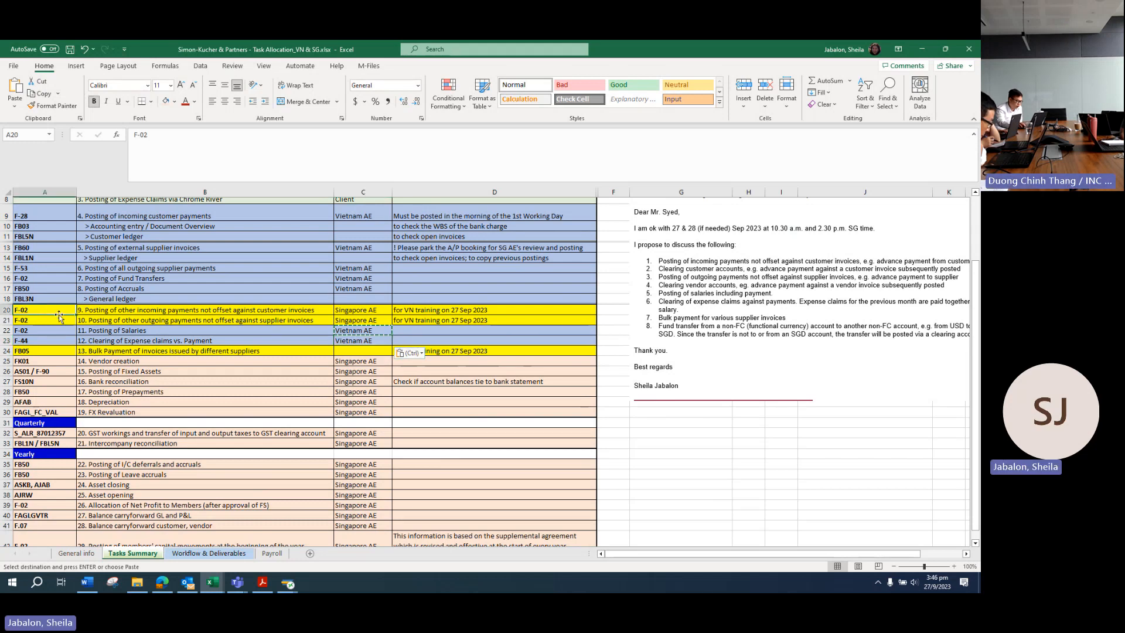
left_click_drag(48, 319, 413, 320)
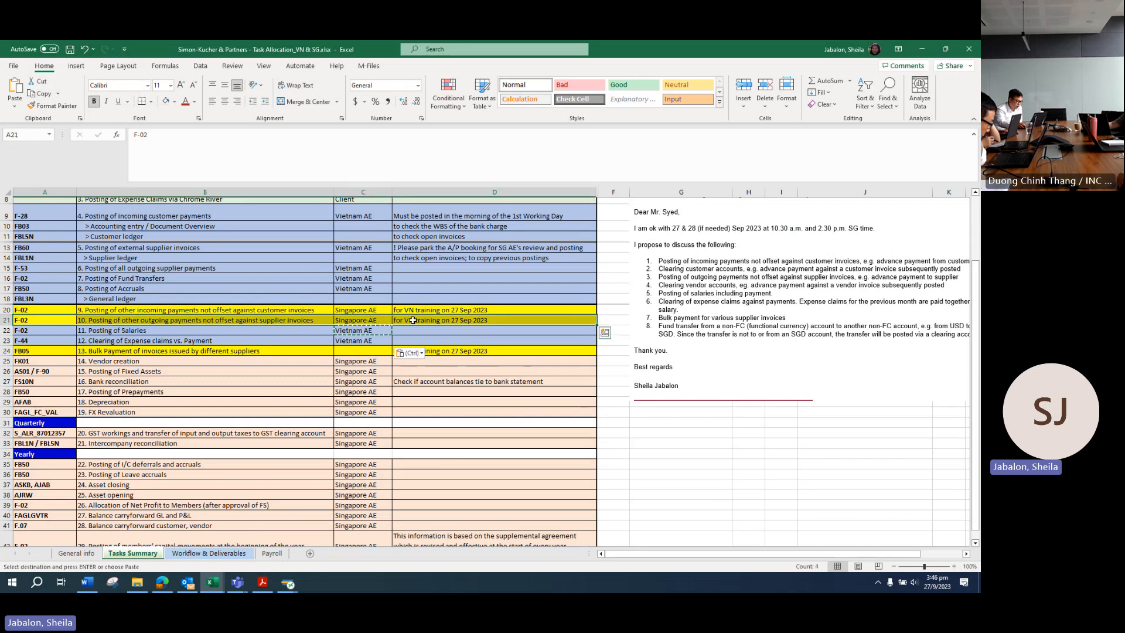
left_click(174, 102)
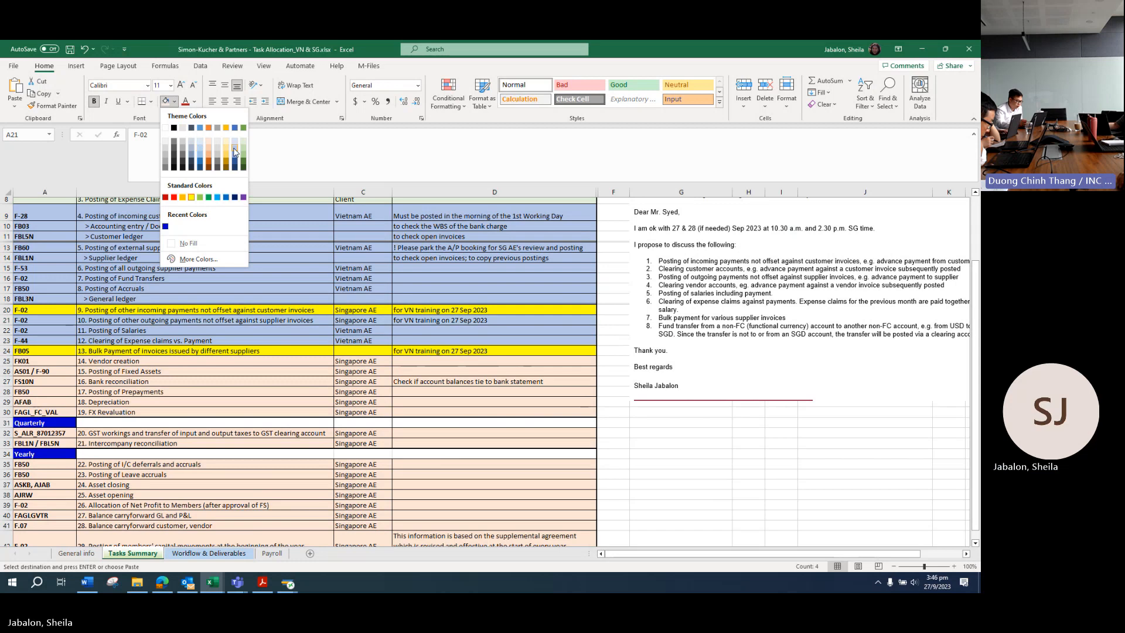
left_click(201, 153)
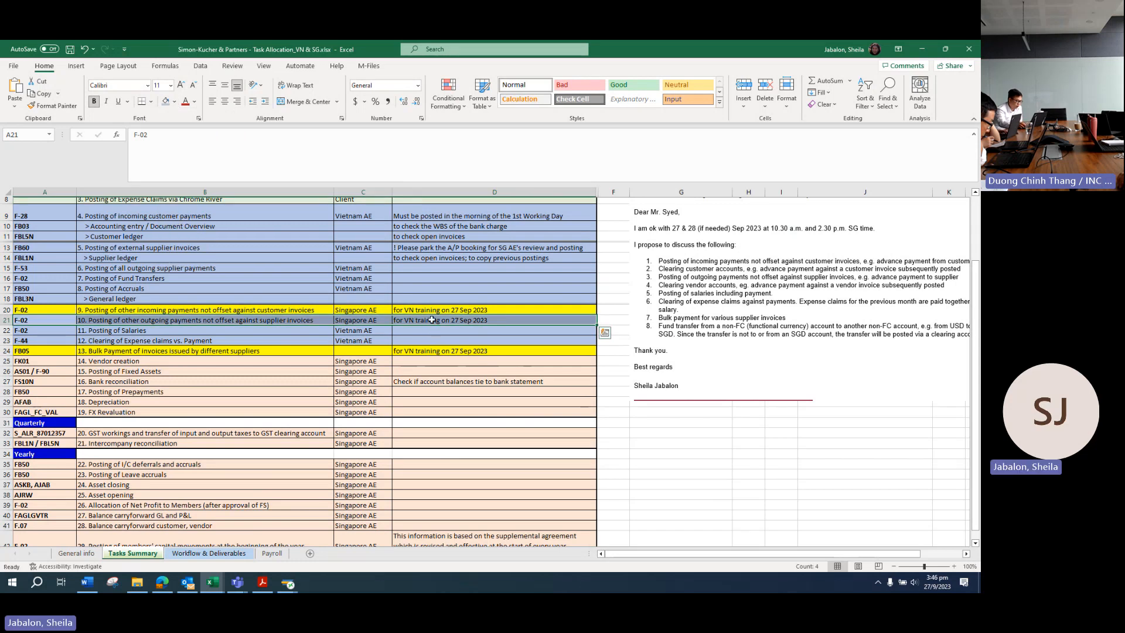
Step: Replace Singapore AE with Vietnam AE in C21 and clear D21's training note
left_click(377, 331)
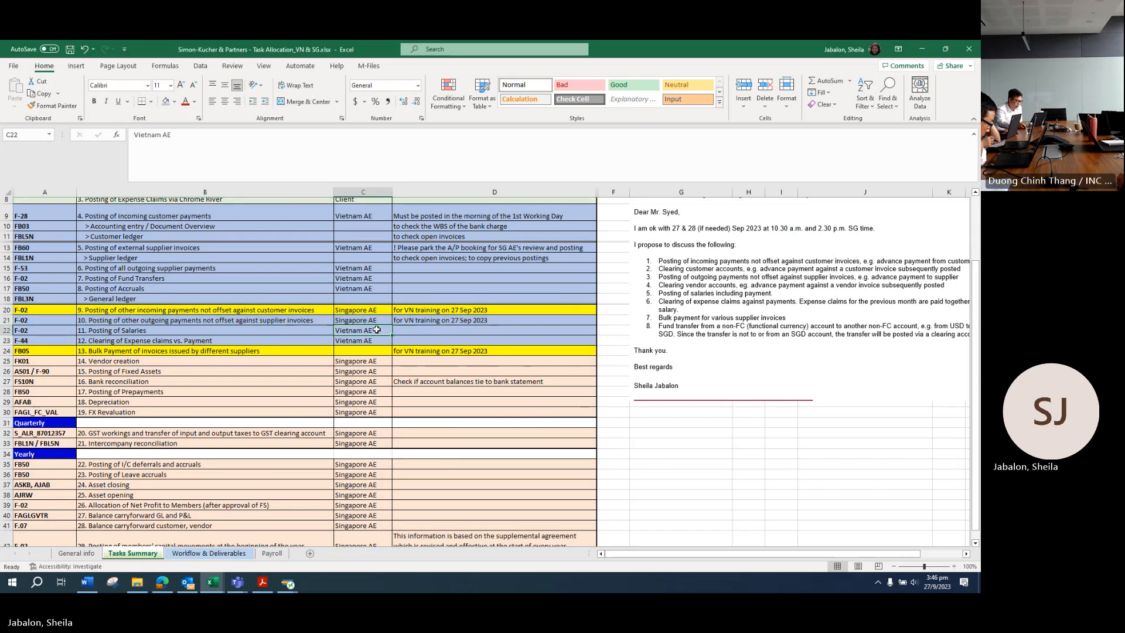
key("ctrl+c")
left_click(375, 320)
key("ctrl+v")
left_click(419, 321)
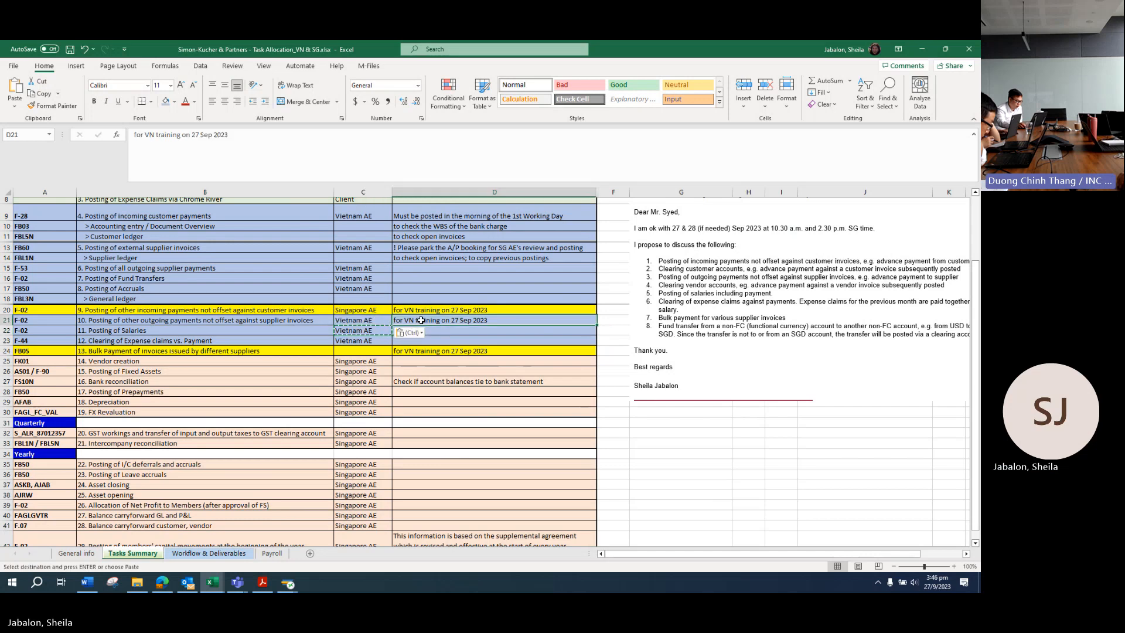
key("Delete")
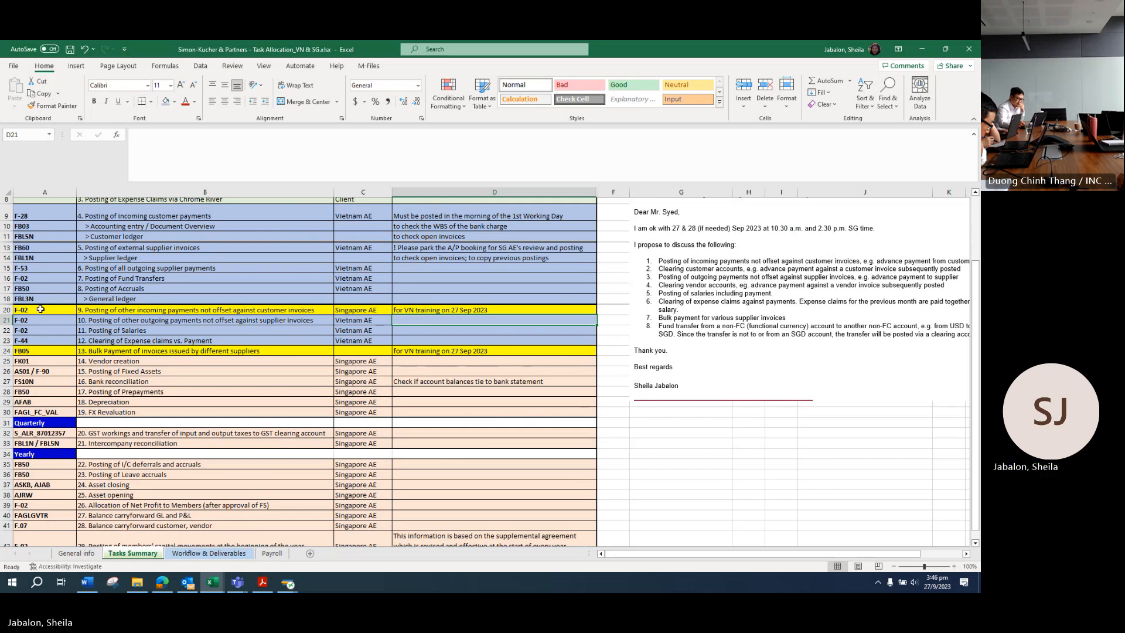
Step: Copy Vietnam AE from C21 into C20
left_click(373, 320)
key("ctrl+c")
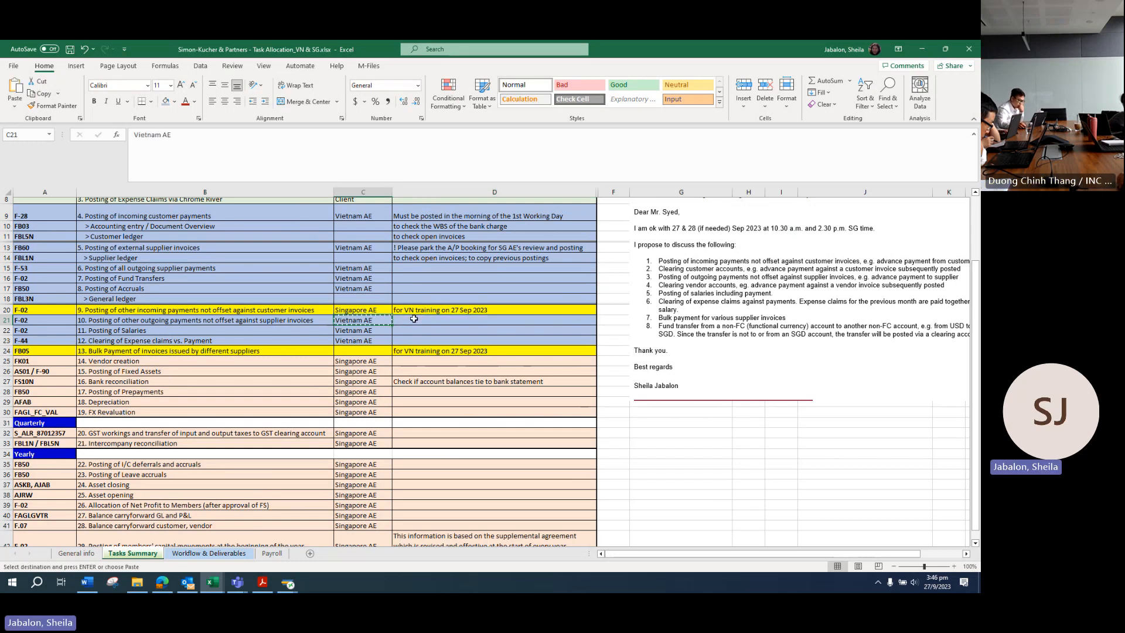
left_click(368, 308)
key("ctrl+v")
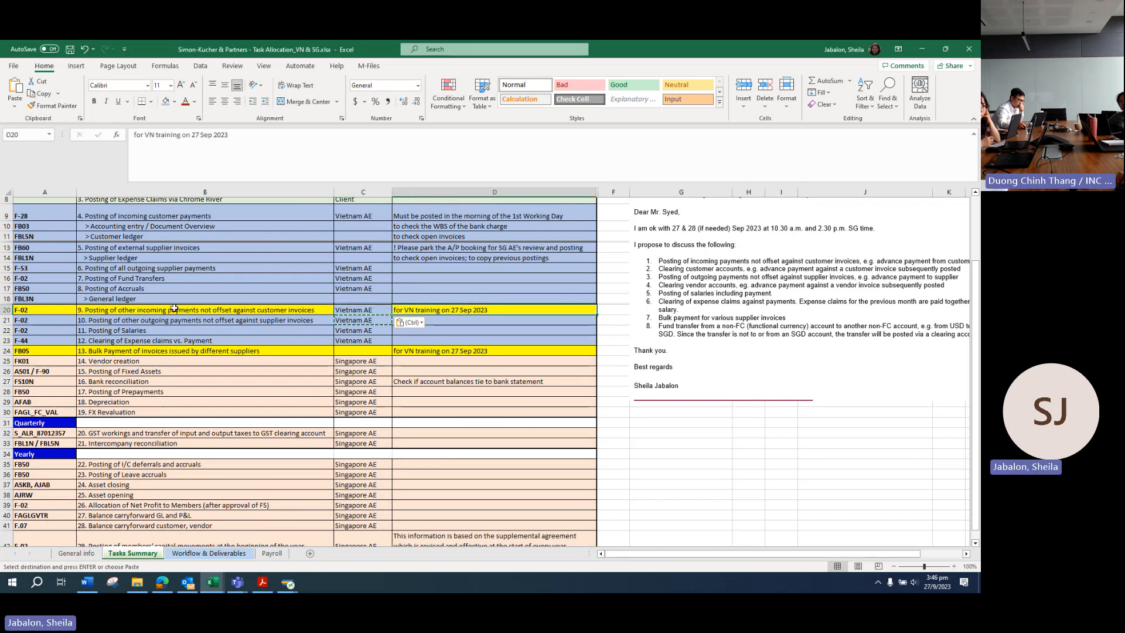
Step: Revert C20 to yellow fill and Singapore AE as owner
left_click(174, 102)
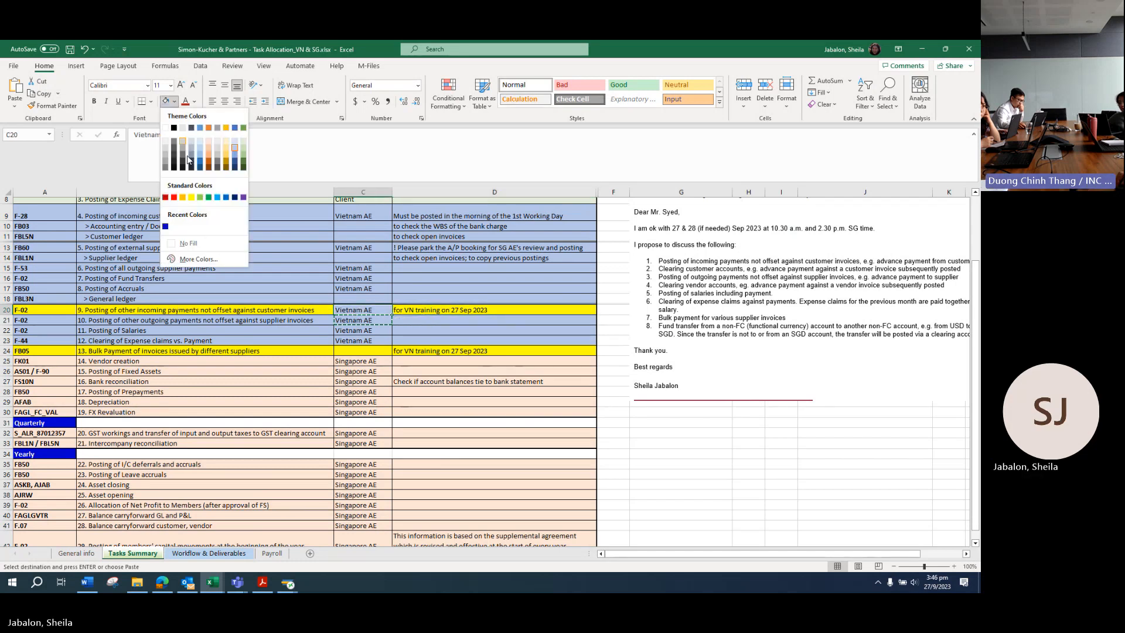
left_click(191, 196)
left_click(450, 309)
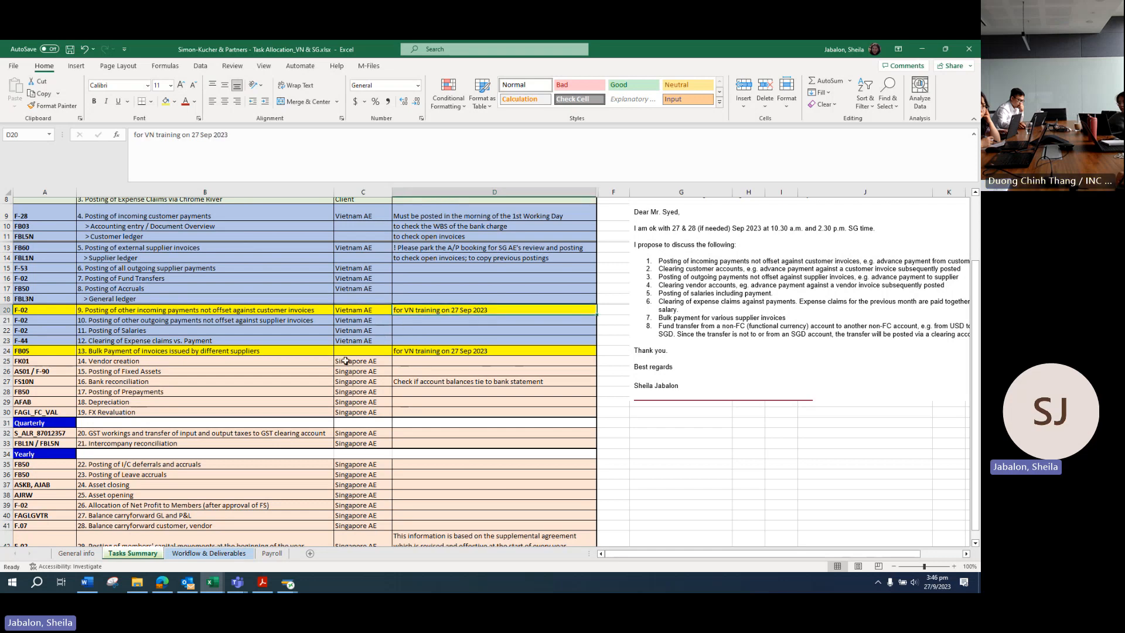
left_click(362, 310)
type("Singapore AE")
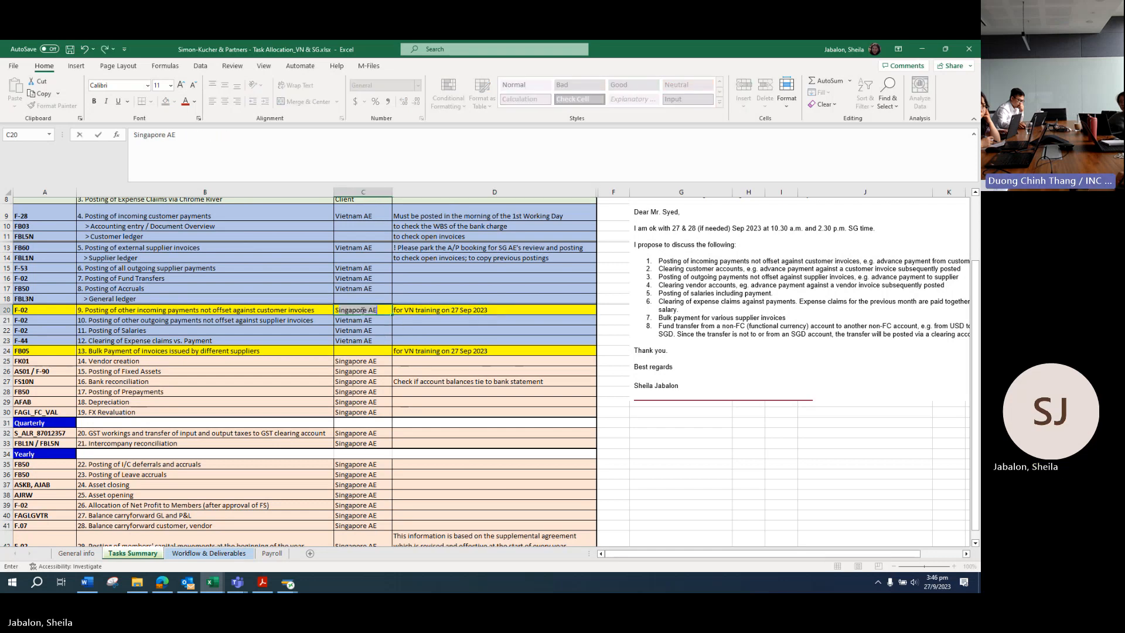
key("Return")
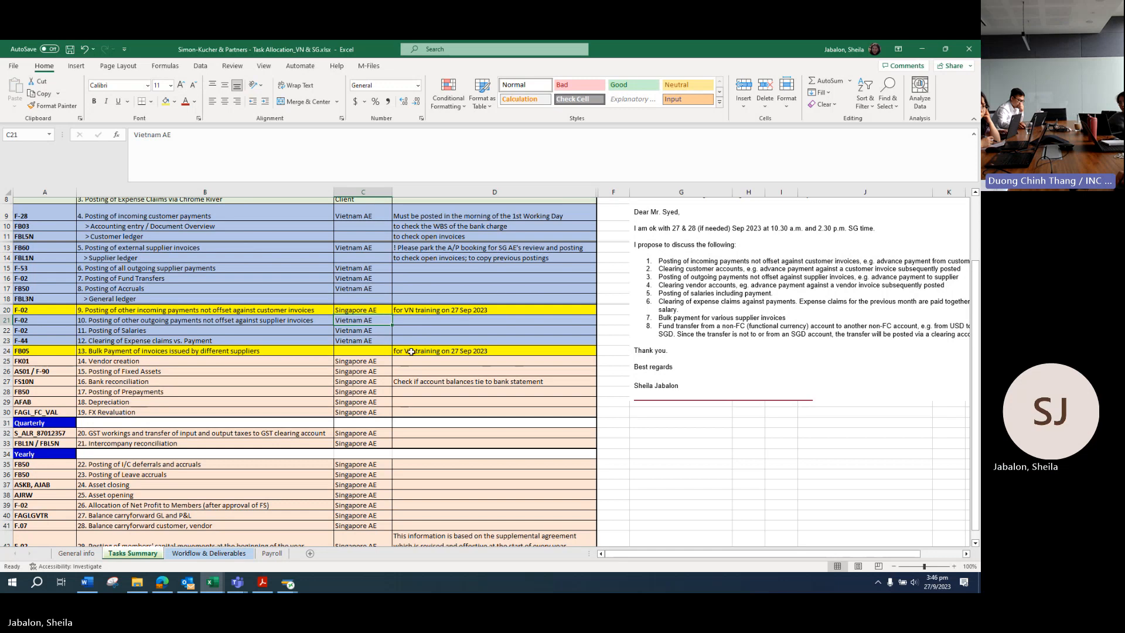
Step: Clear the VN training note in D24 and assign row 24 to Vietnam AE
left_click(468, 352)
key("Delete")
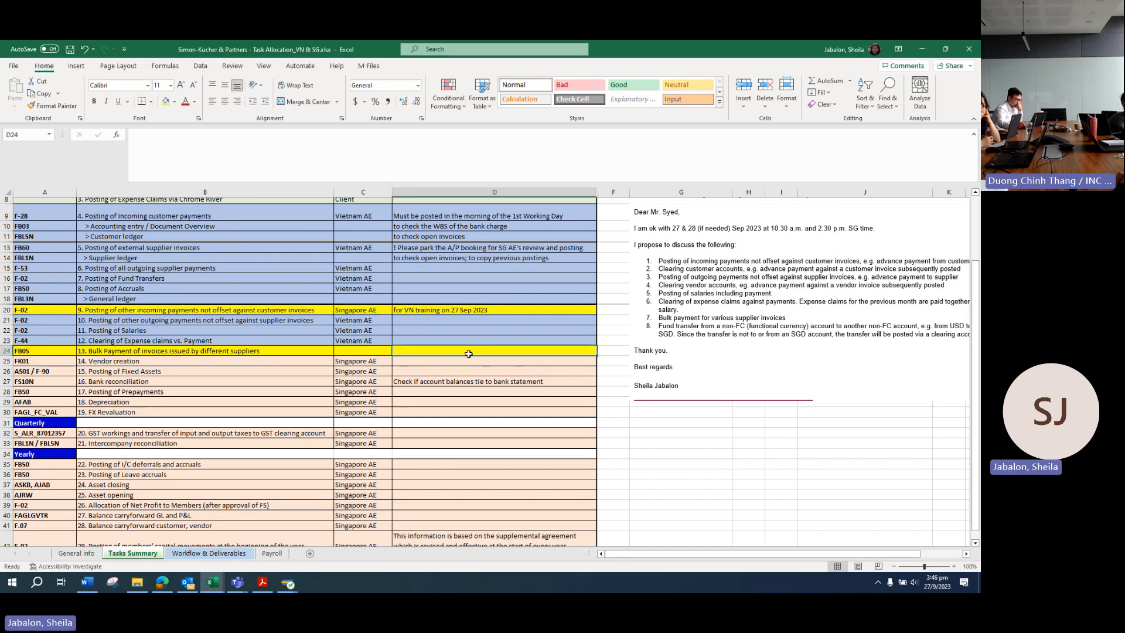
left_click(381, 340)
key("ctrl+c")
key("Down")
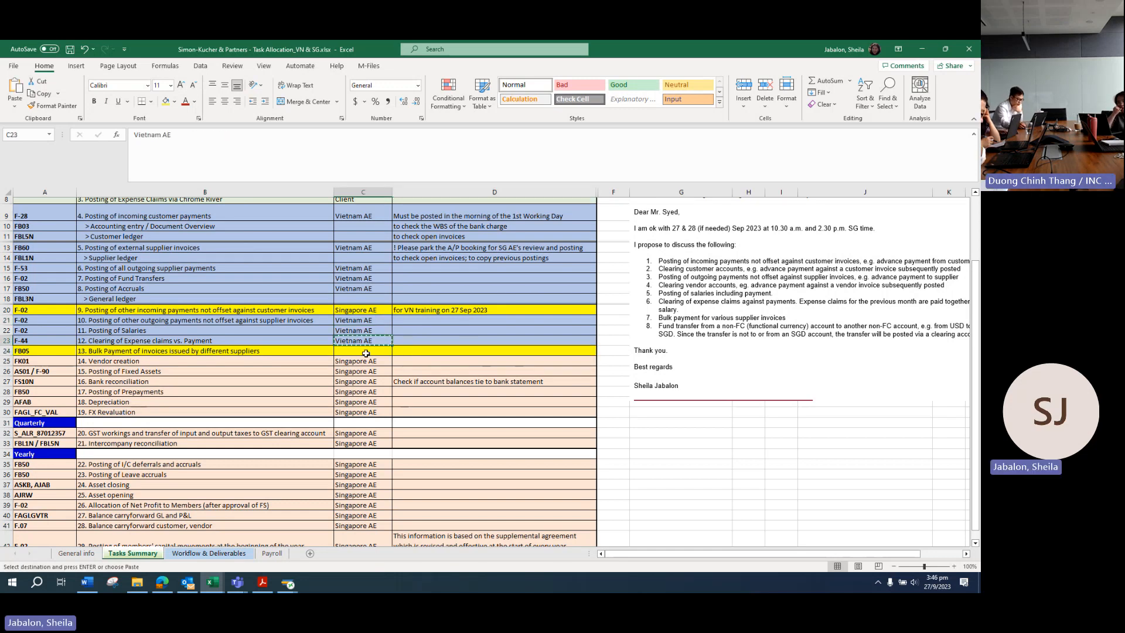
key("ctrl+v")
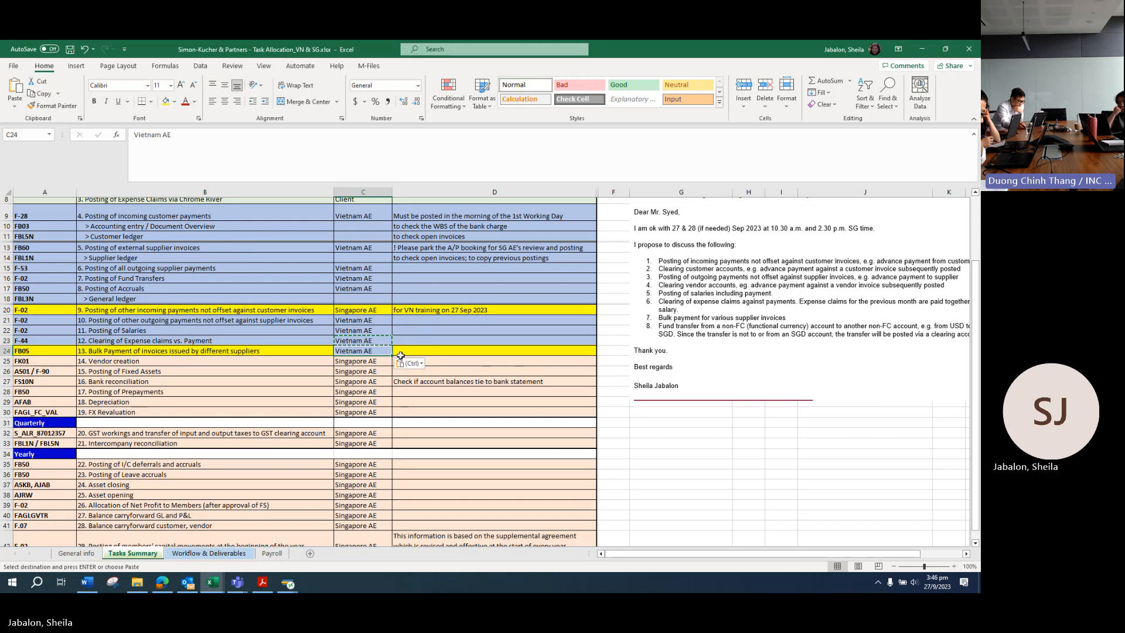
Step: Shade the FB05 row 24 blue like the Vietnam rows
left_click_drag(52, 351, 504, 350)
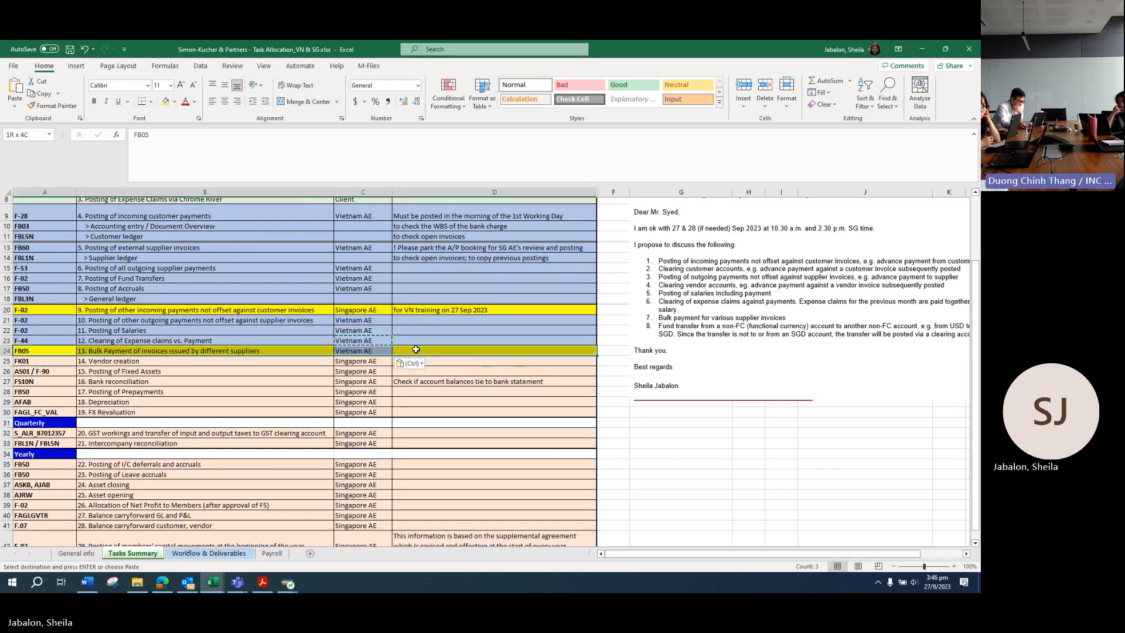
left_click(174, 102)
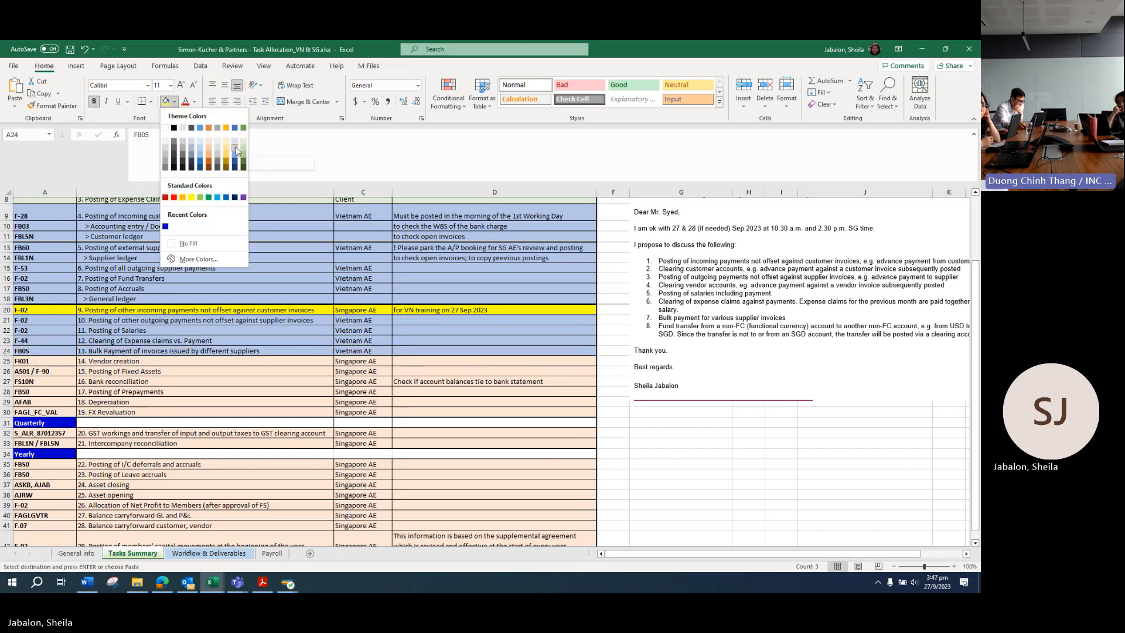
left_click(236, 146)
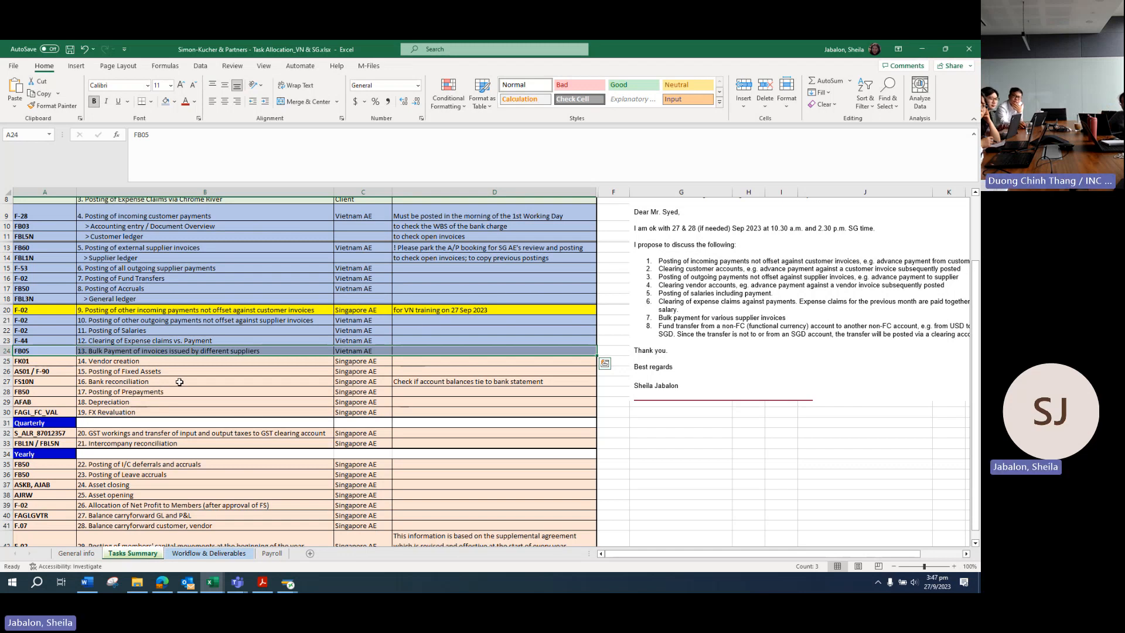
Step: Insert a row above FK01 with the task 'Payment of Partners' taxes'
right_click(8, 361)
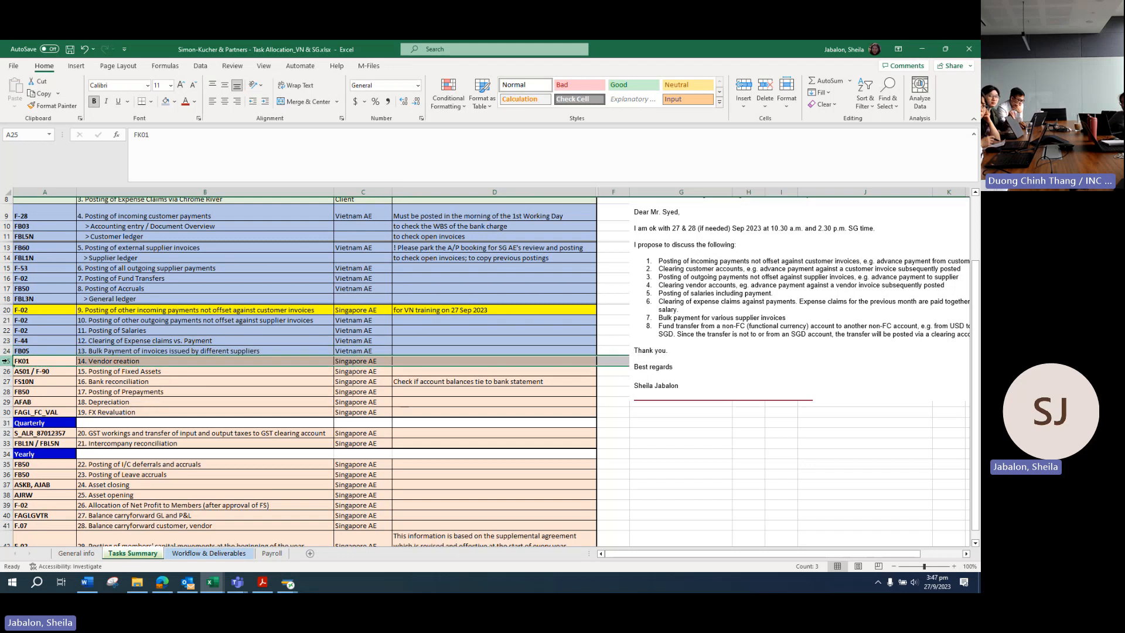
left_click(35, 463)
left_click(118, 361)
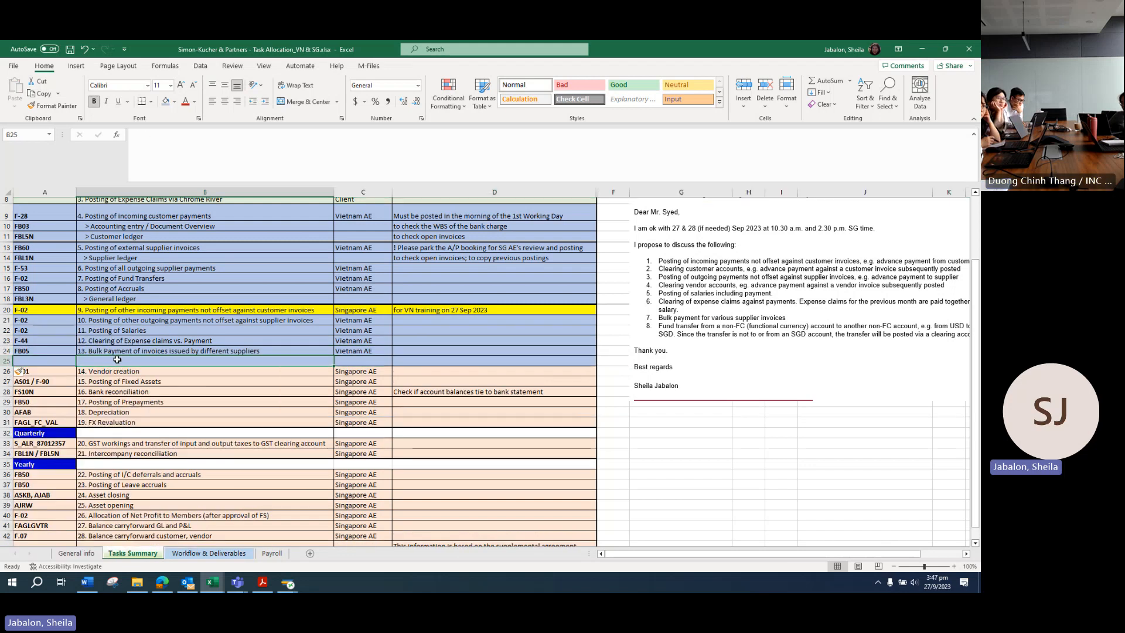
type("Payment of Pa")
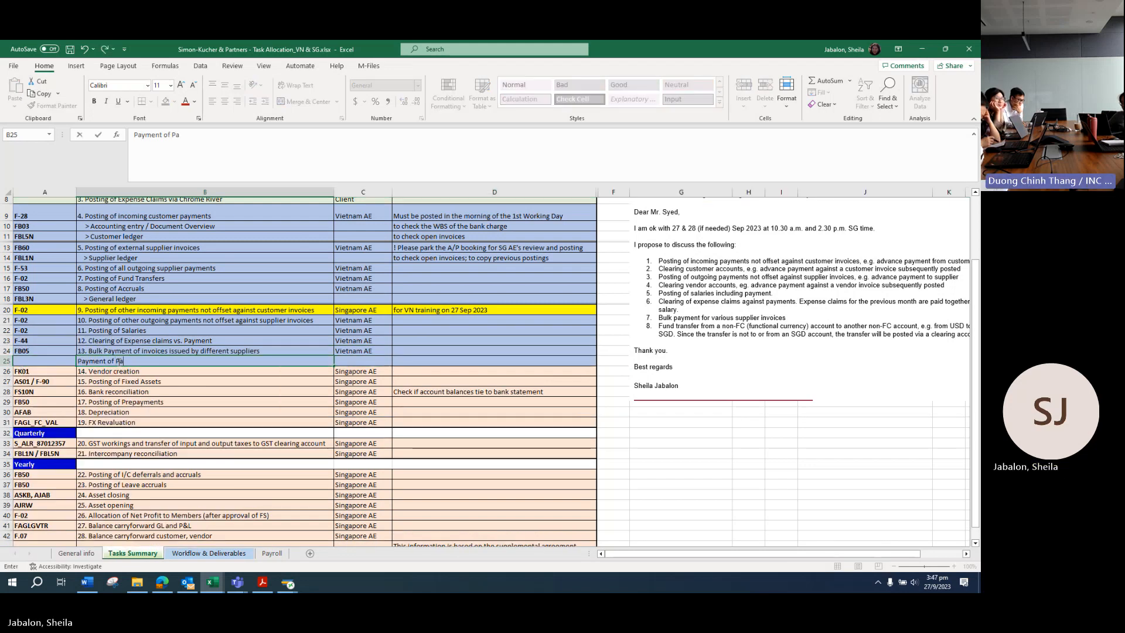
type("rtners' taxes")
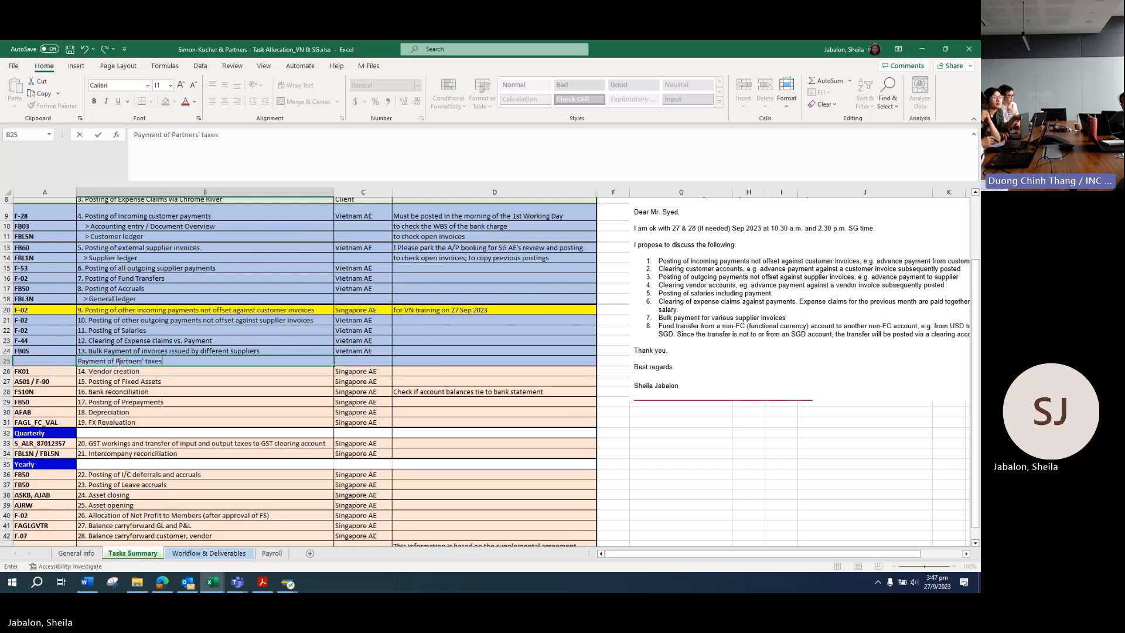
key("Return")
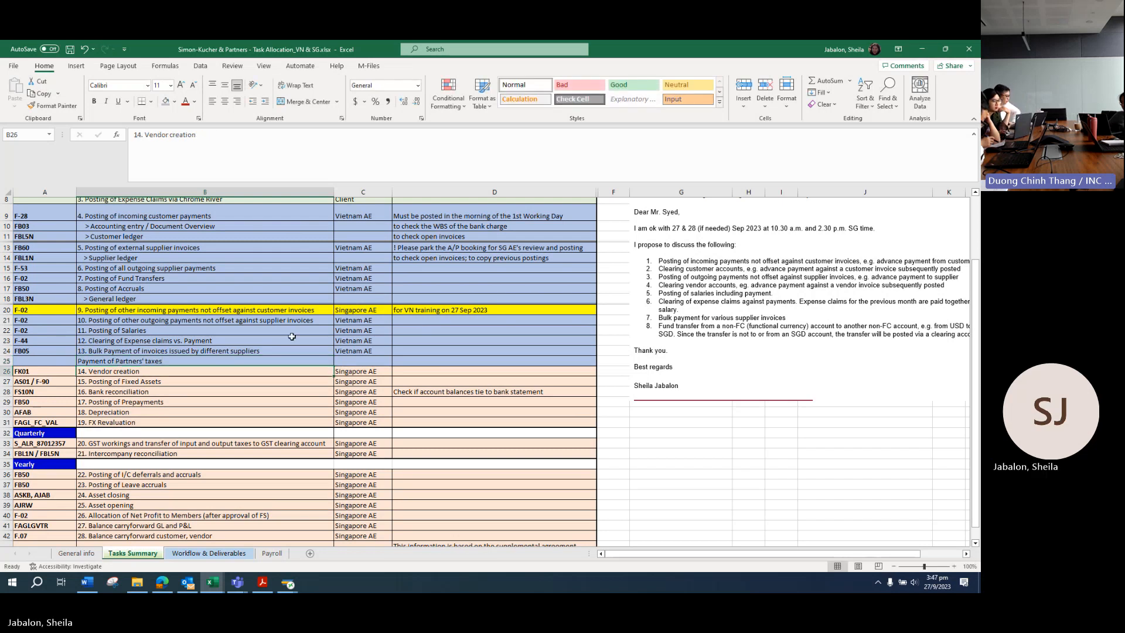
Step: Assign the new row to Vietnam AE and save the workbook
left_click(364, 354)
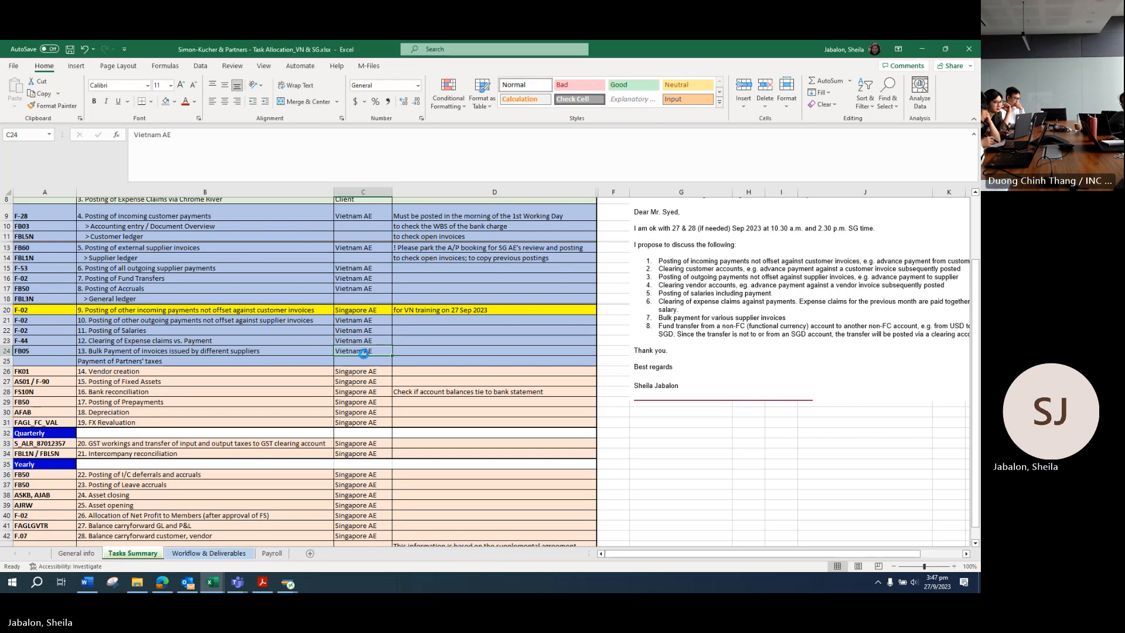
key("ctrl+c")
left_click(364, 361)
key("ctrl+v")
left_click(480, 350)
key("ctrl+s")
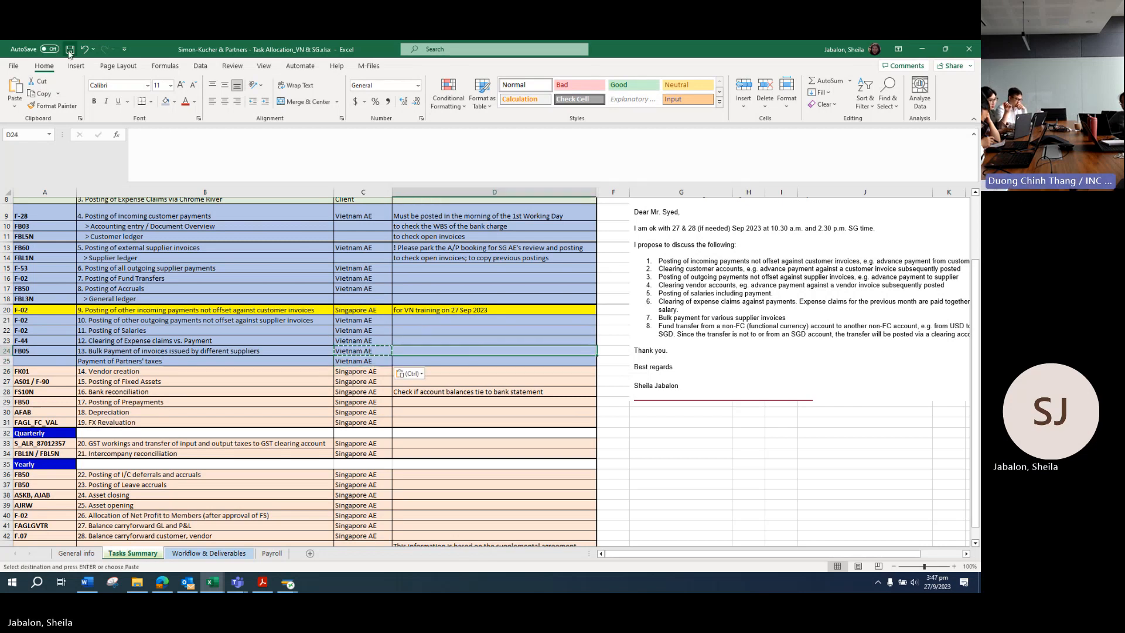
left_click(277, 399)
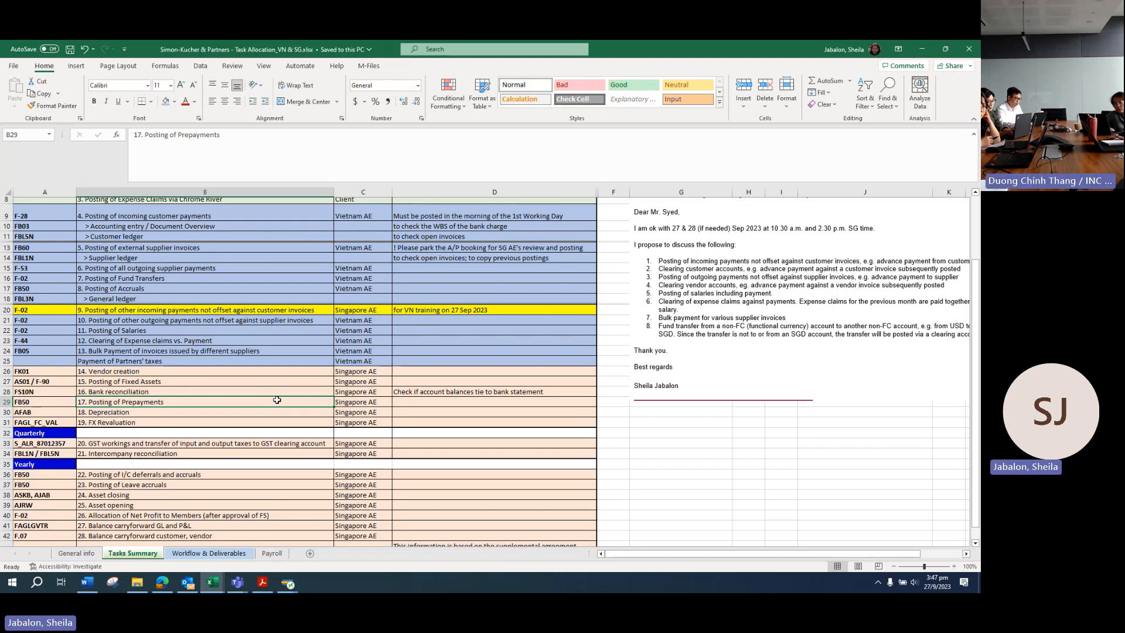
Step: Read the FW: Pfizer Payment email, then open the Suntory Pepsico Vietnam incoming-payment email
left_click(191, 586)
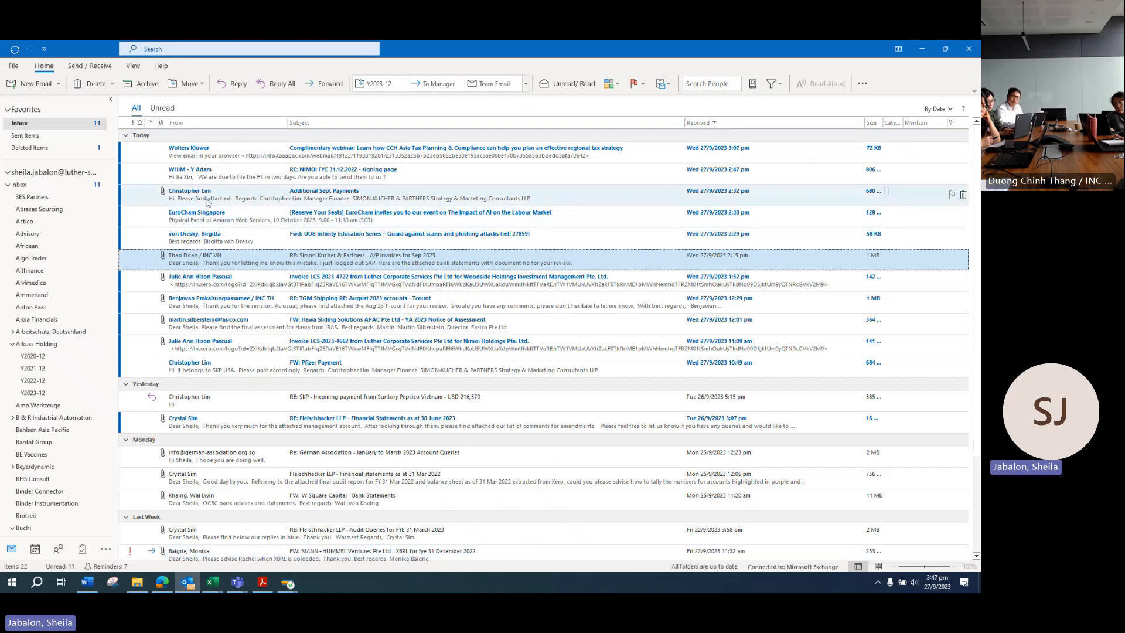
left_click(322, 364)
double_click(322, 364)
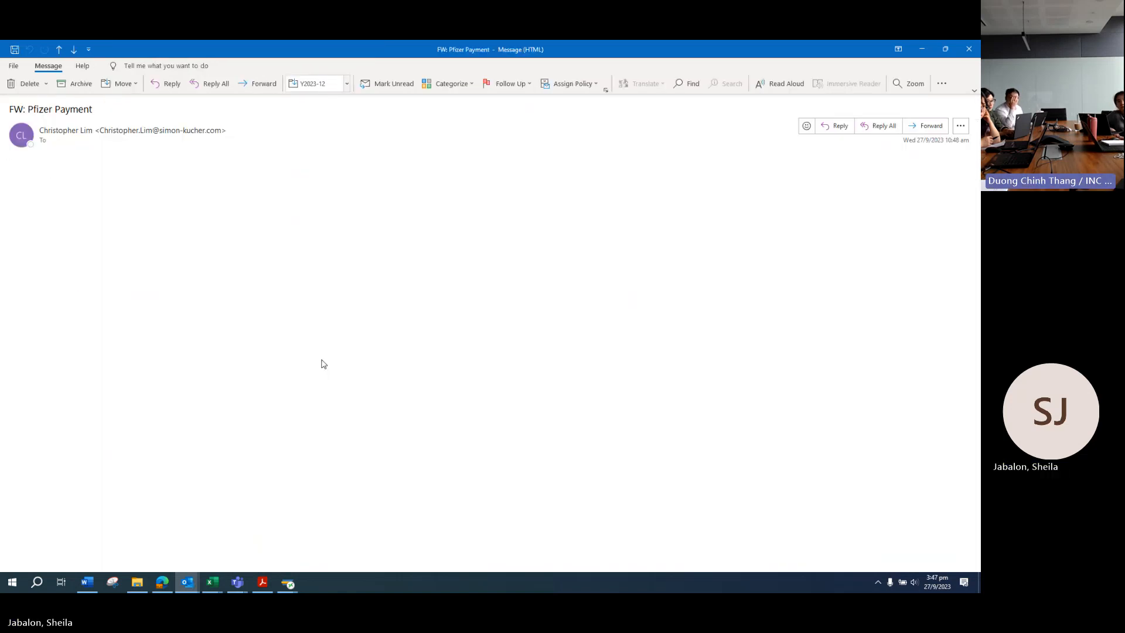
left_click(969, 51)
double_click(354, 397)
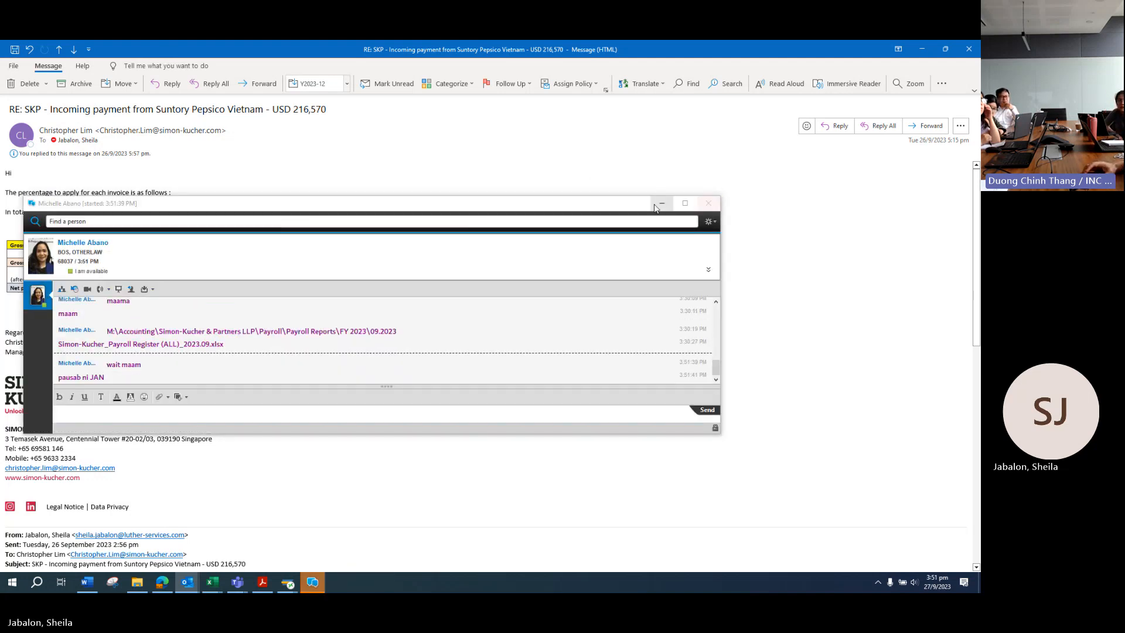
Step: Close the Skype for Business chat window
left_click(708, 202)
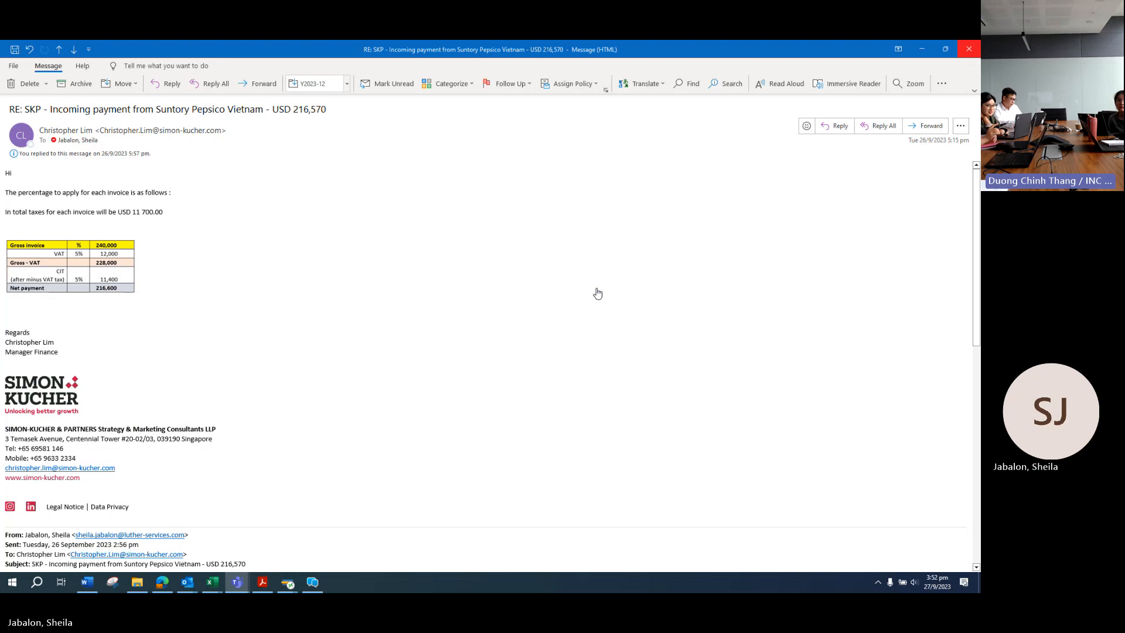
Step: Return to the 'RE: SKP - Incoming payment' email window in Outlook
left_click(598, 291)
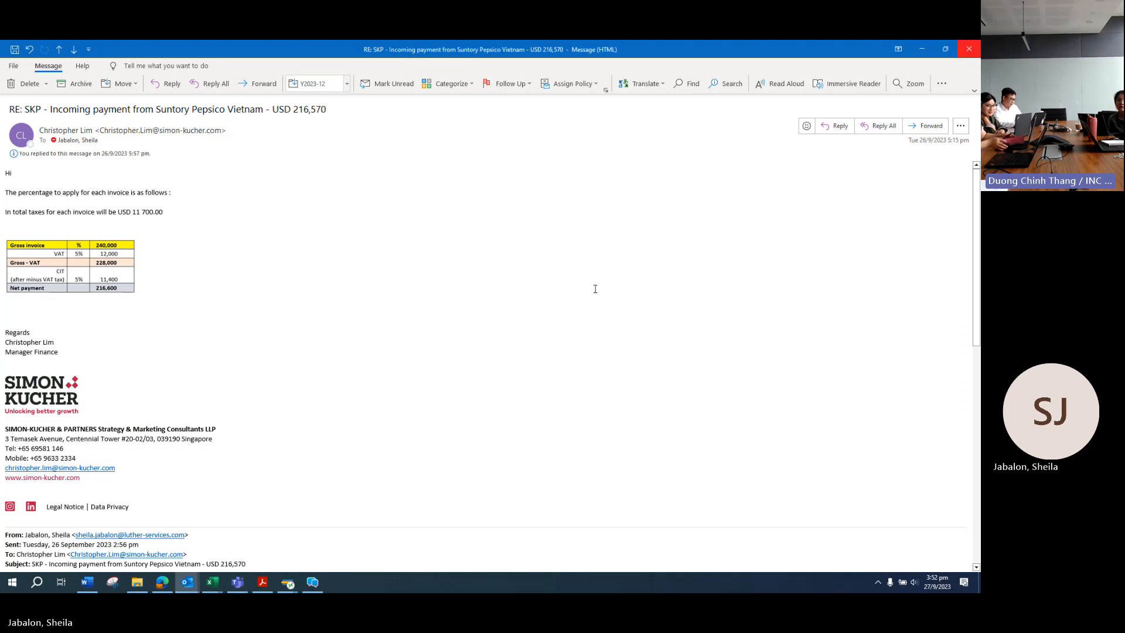